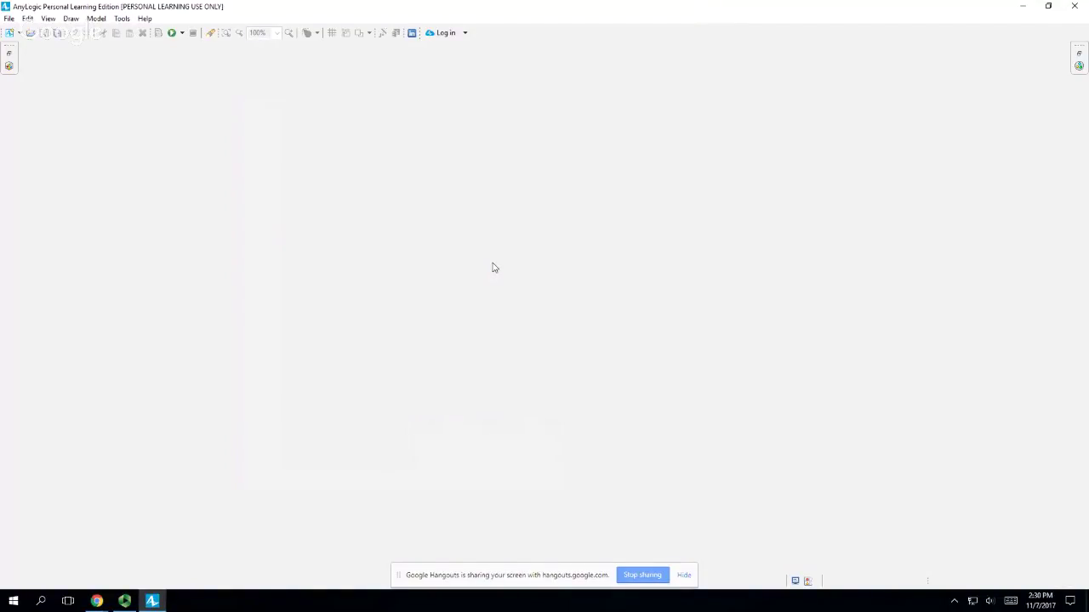
- Open the recent model GISModelMobilityInfectionSpread, cancel discarding and reopening the open copy, and expand the model in the project tree
click(8, 18)
mouse_move(25, 58)
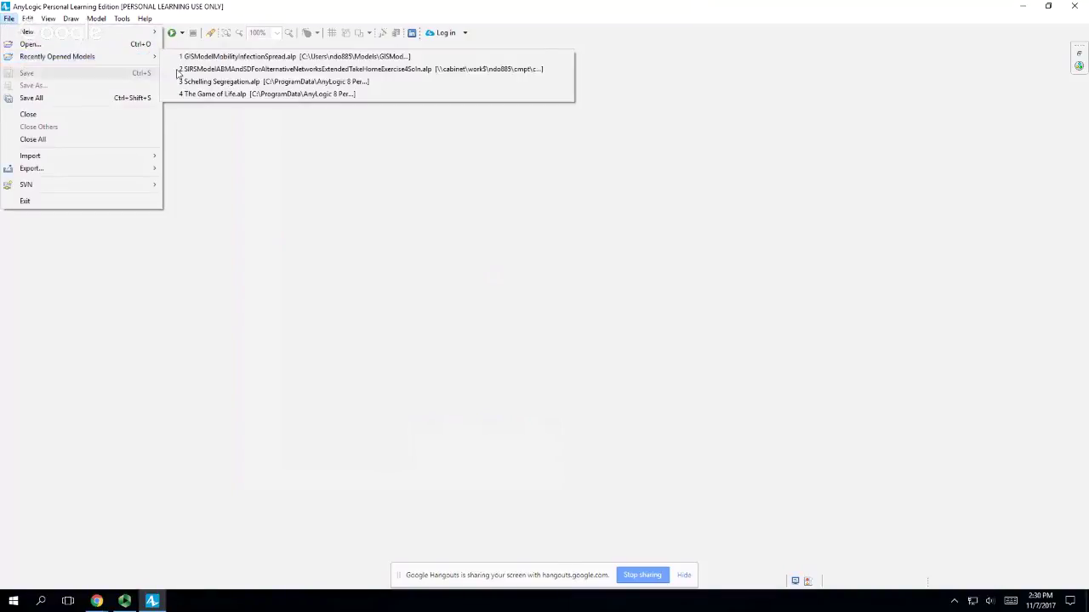
click(197, 56)
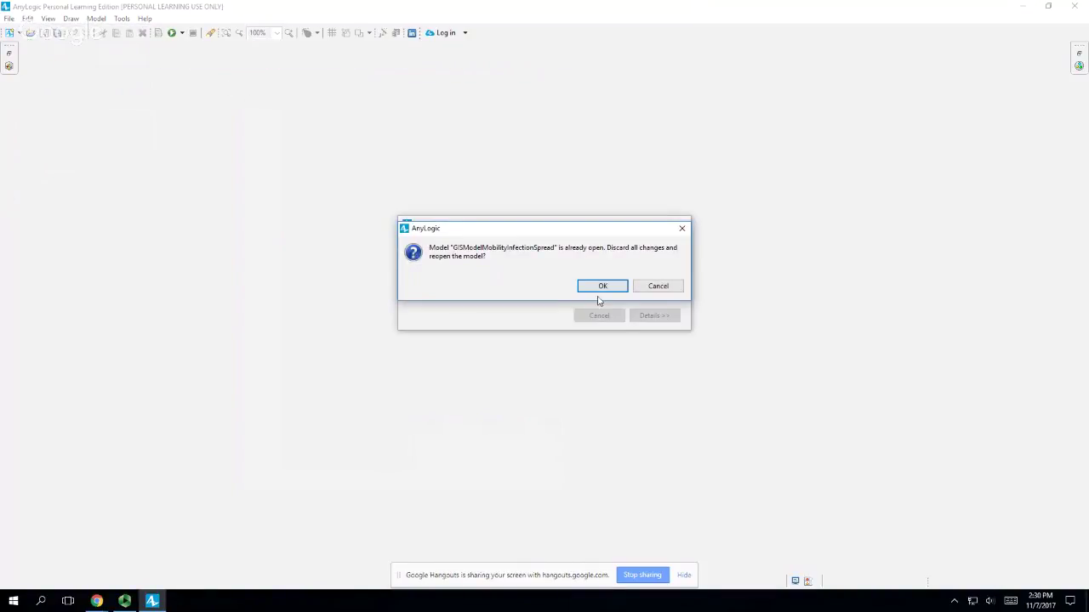
click(649, 288)
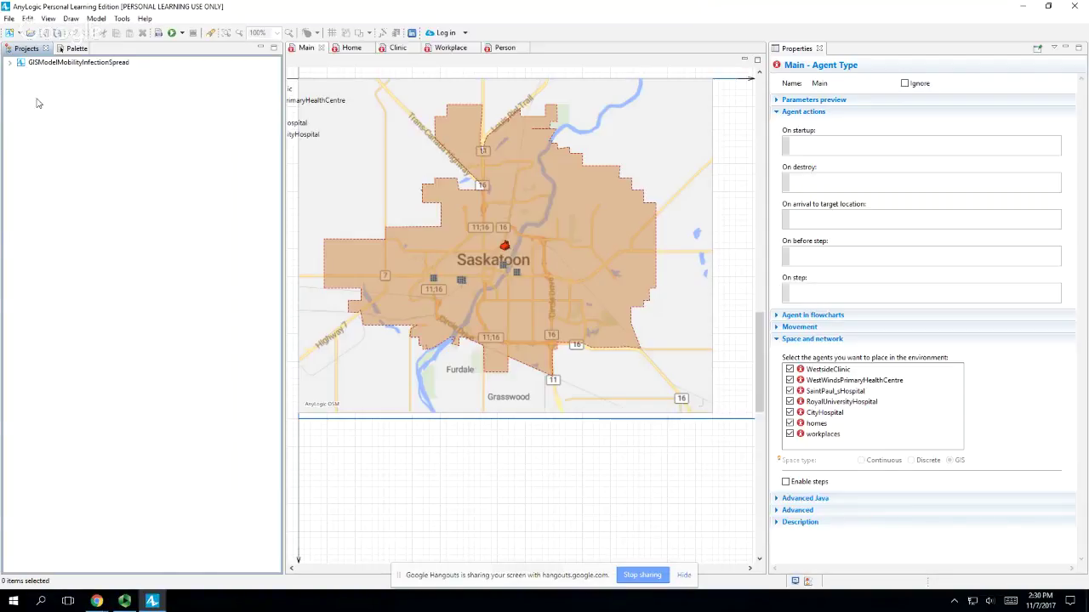
click(10, 63)
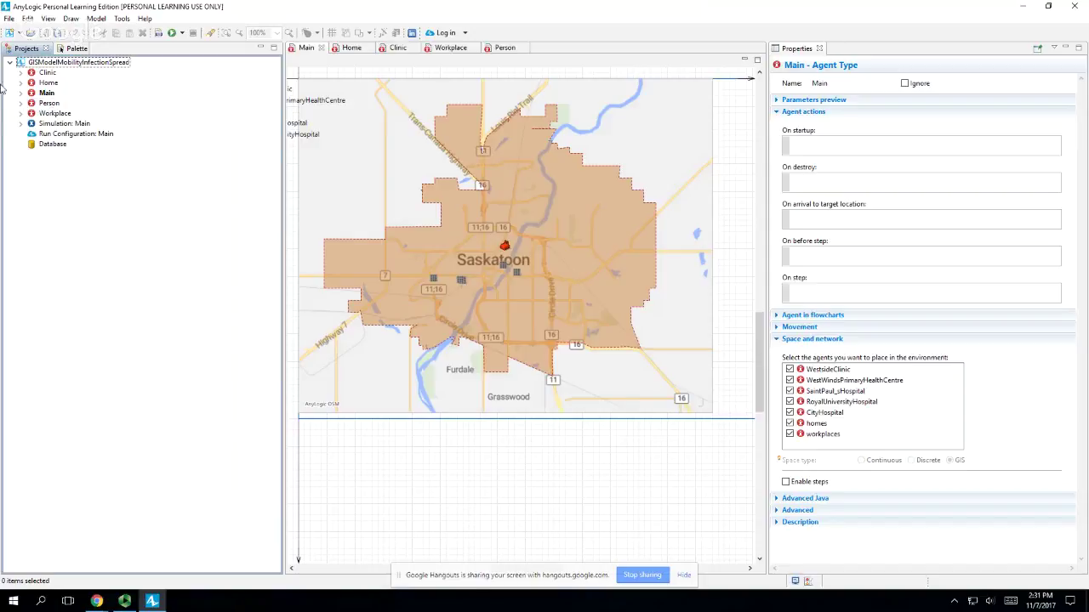
- Run the Simulation: Main experiment of GISModelMobilityInfectionSpread and maximize its window
click(54, 124)
right_click(55, 125)
click(92, 278)
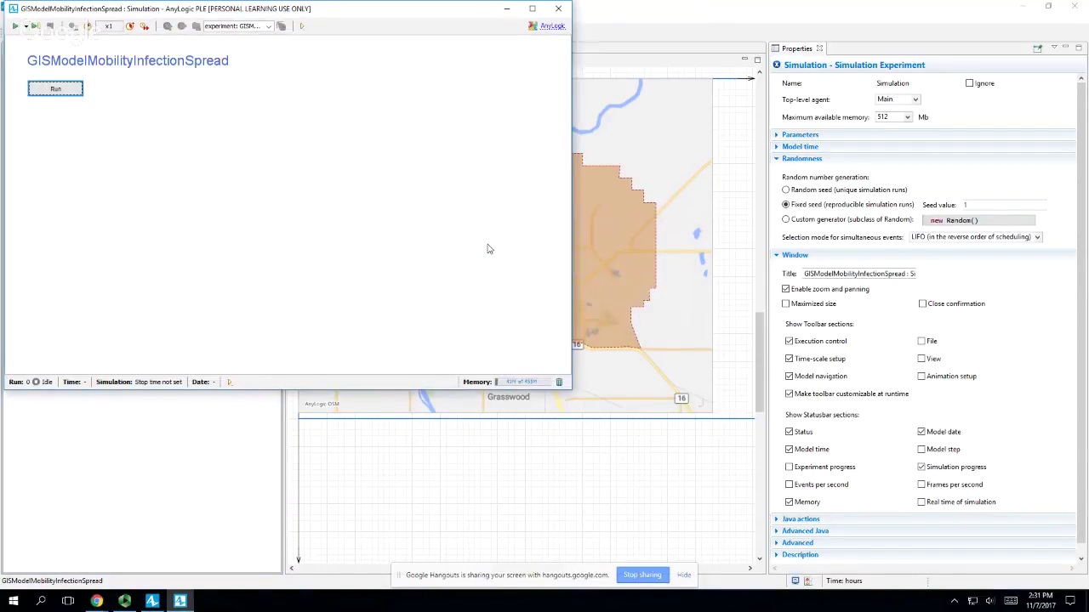
click(44, 89)
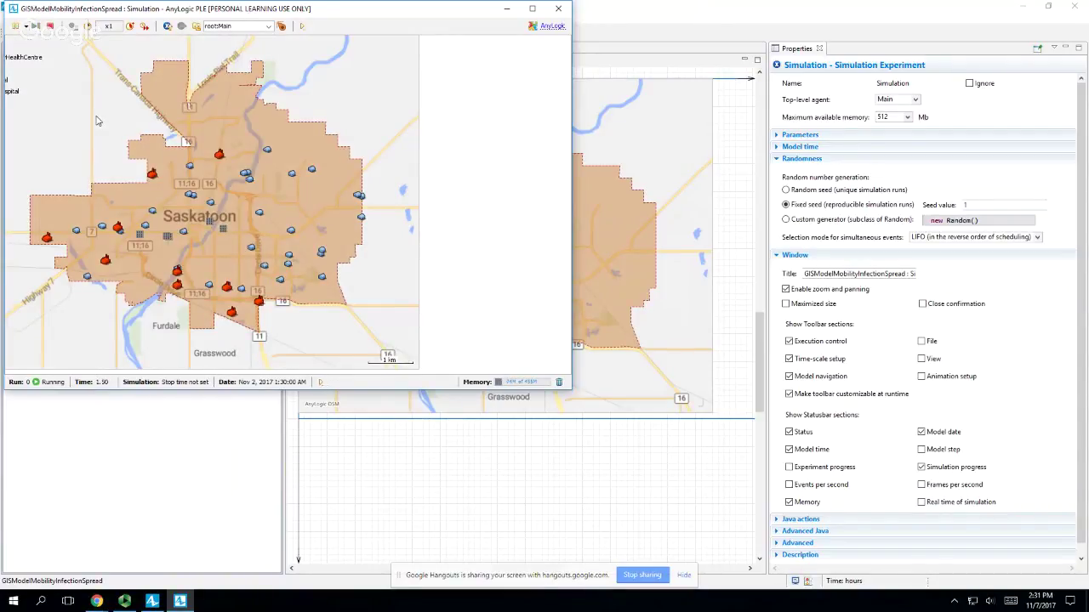
double_click(299, 15)
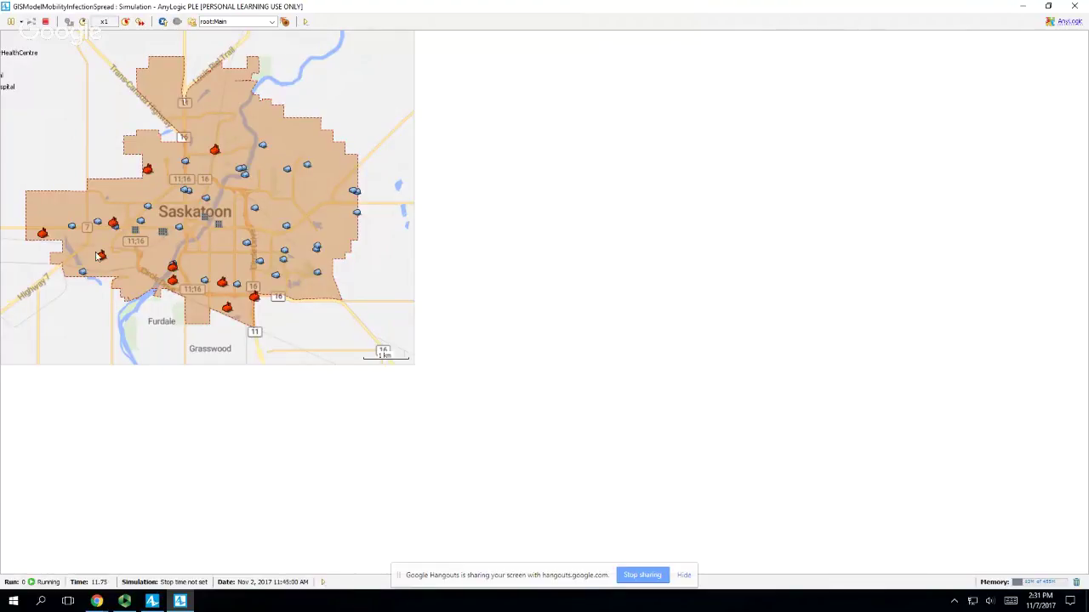
- Browse the agents of the running simulation, view RoyalUniversityHospital, and return to the root Main agent
click(220, 21)
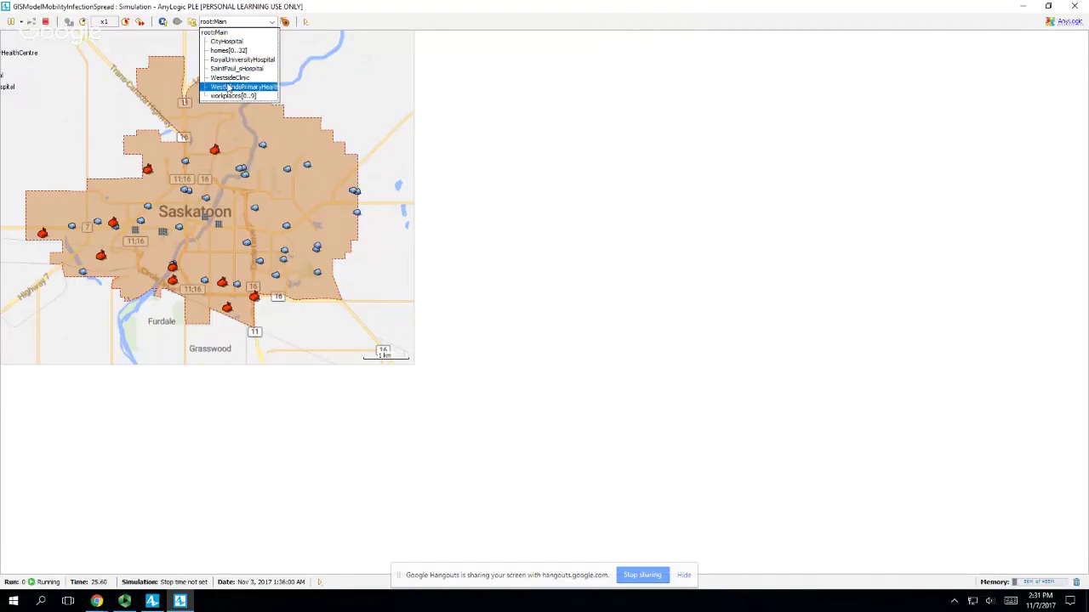
click(600, 236)
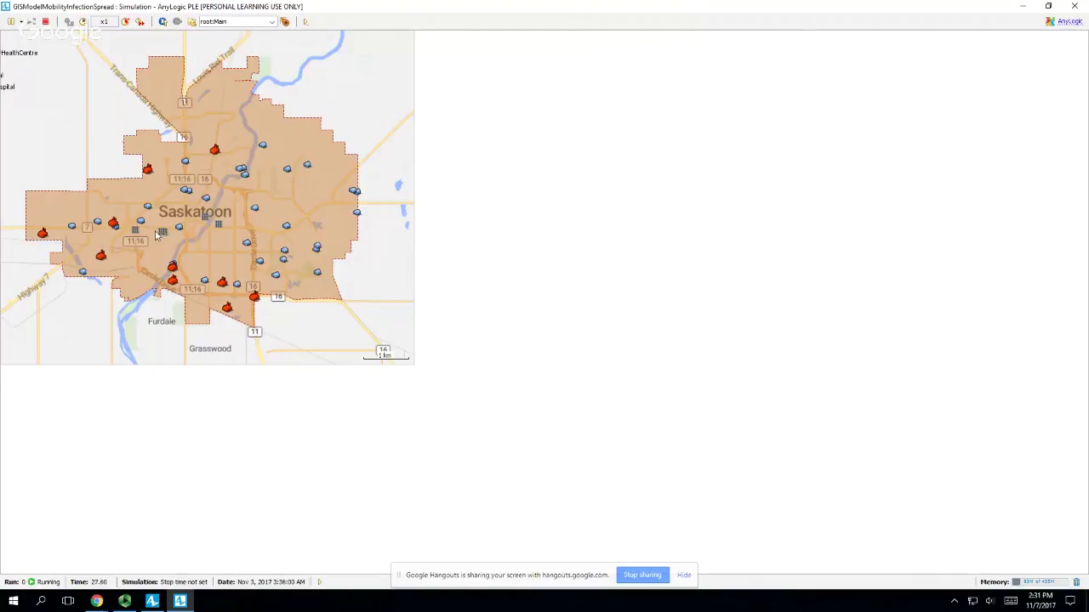
click(220, 22)
click(227, 59)
click(227, 23)
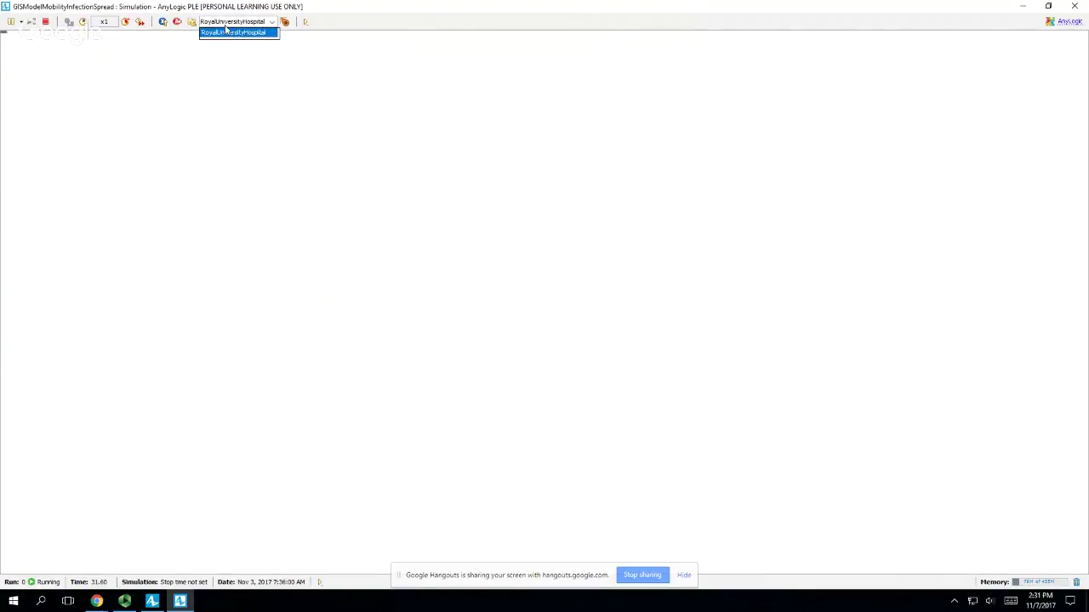
click(192, 21)
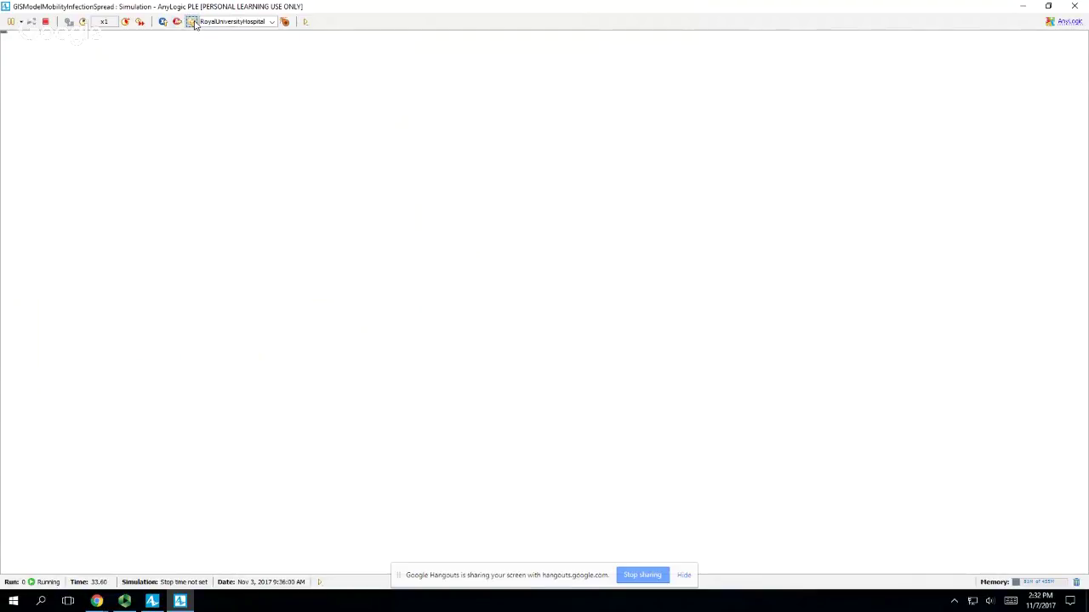
click(191, 21)
click(210, 23)
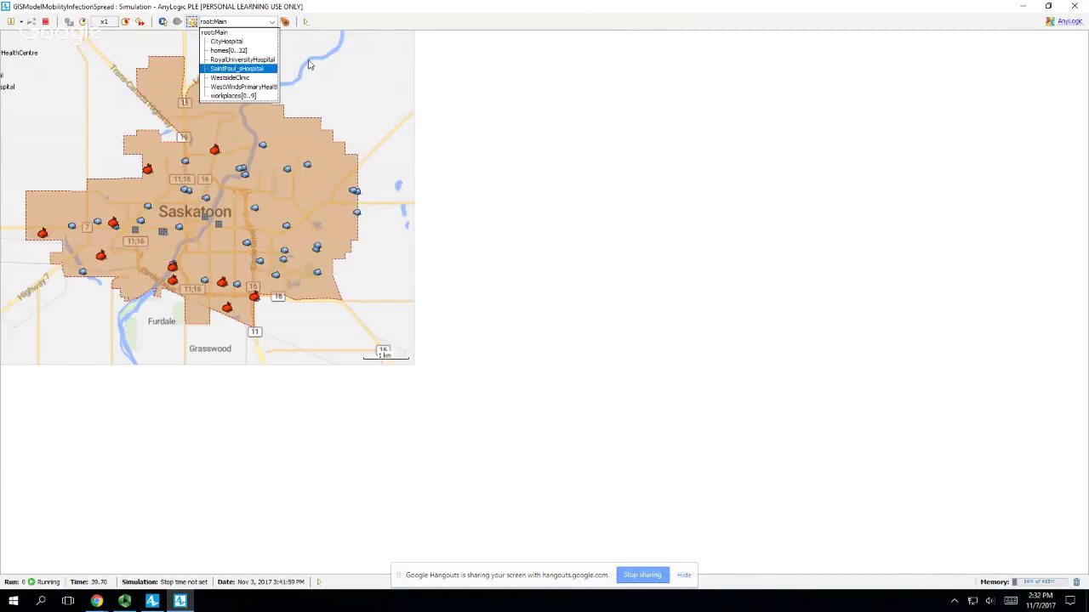
click(494, 123)
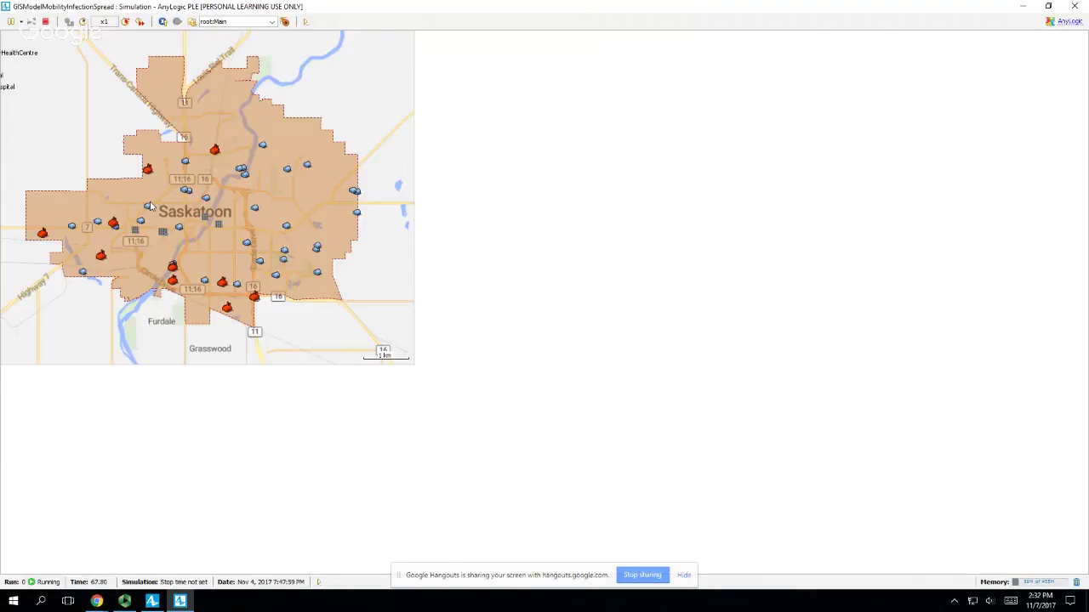
- Review the Person, Home, Clinic and Workplace agent types in the model editor, comparing them with the running simulation
key(alt+Tab)
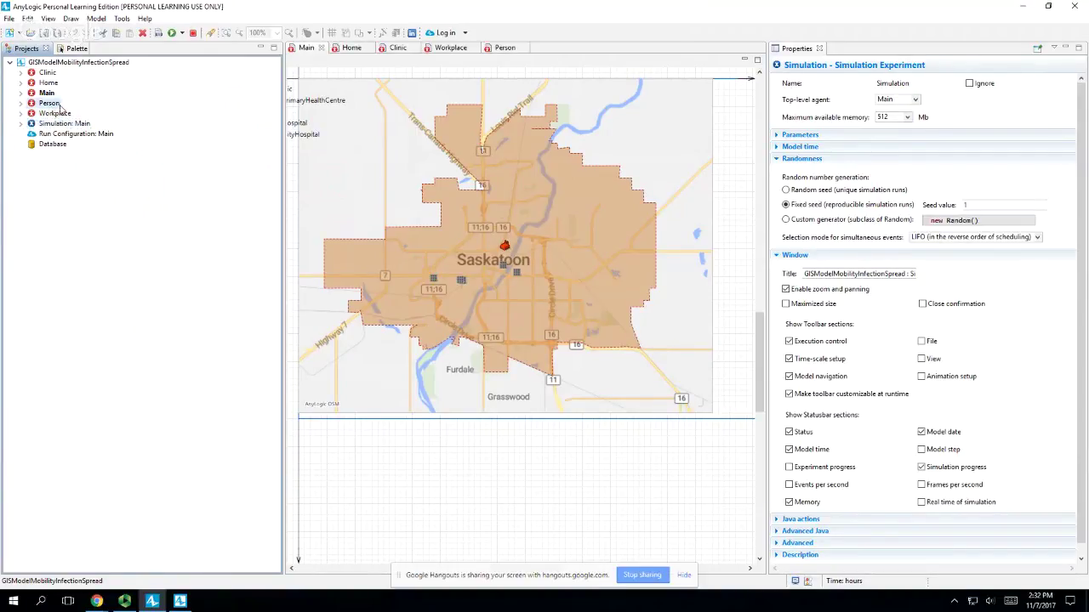
double_click(51, 103)
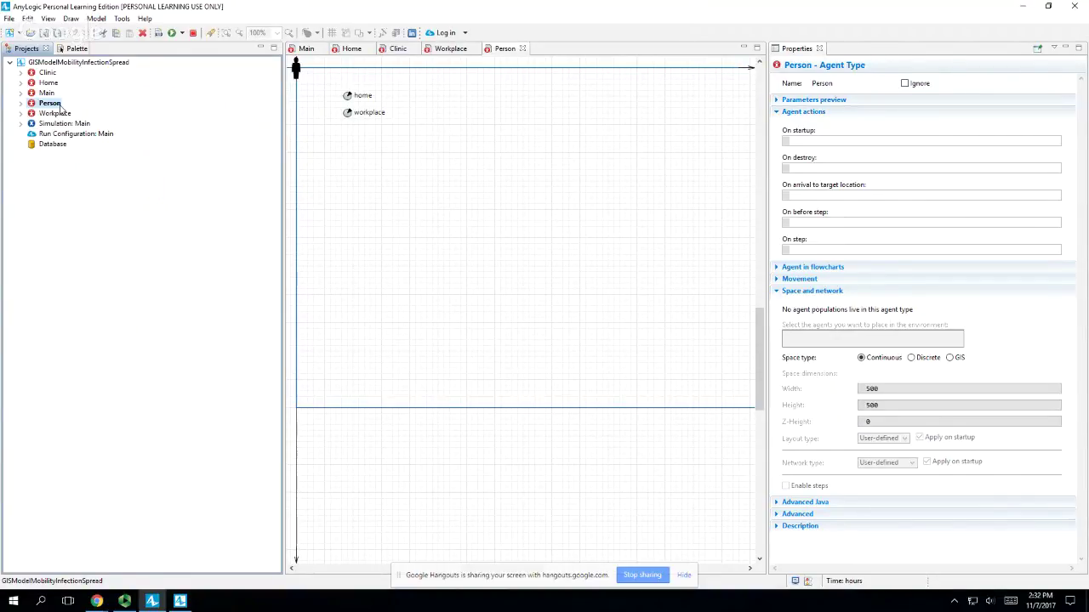
key(alt+Tab)
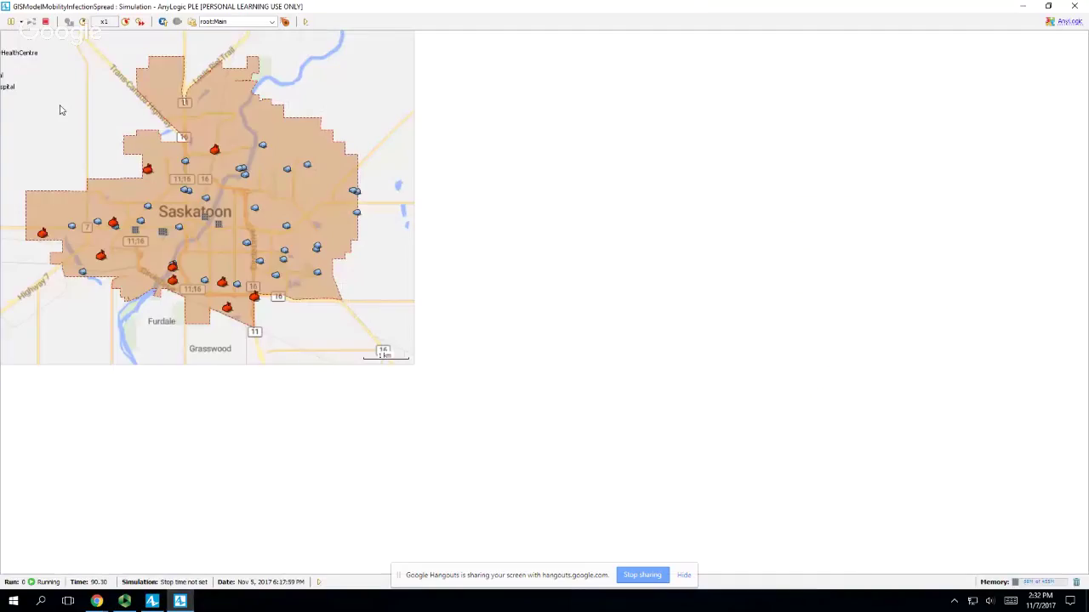
key(alt+Tab)
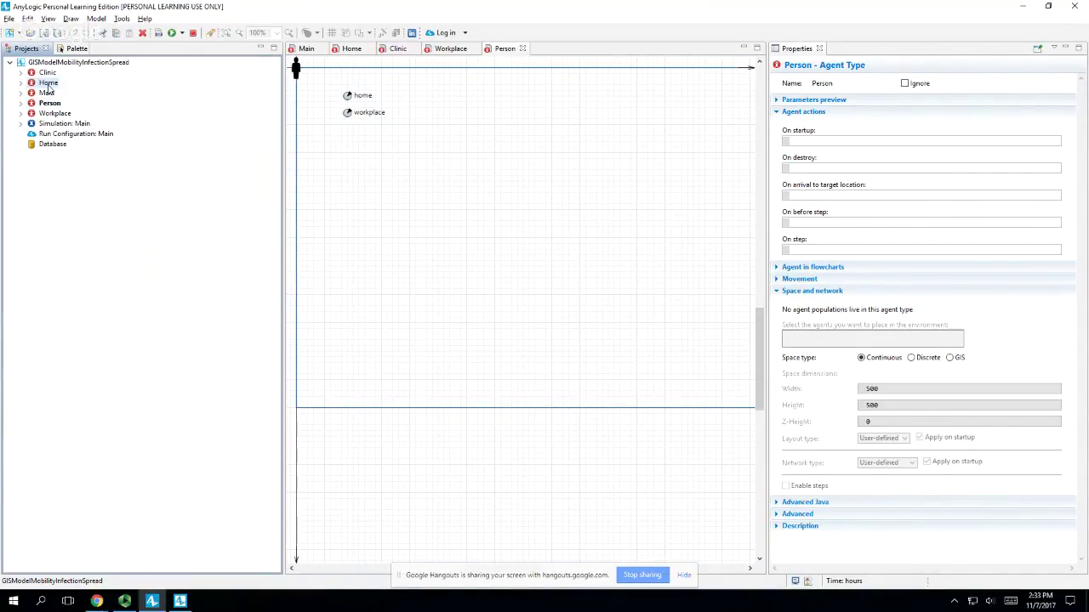
double_click(48, 84)
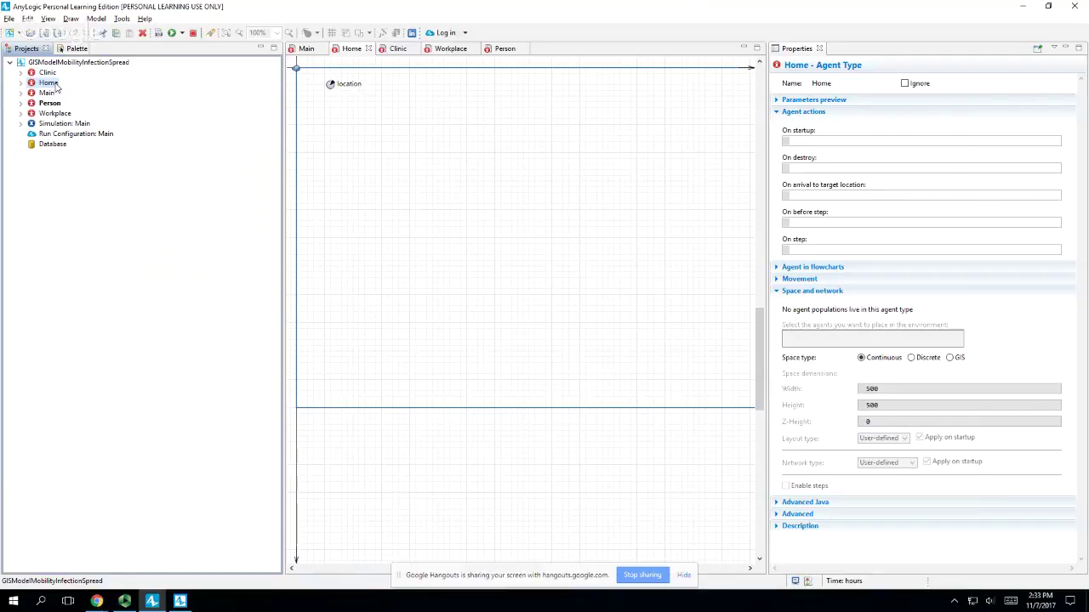
double_click(47, 73)
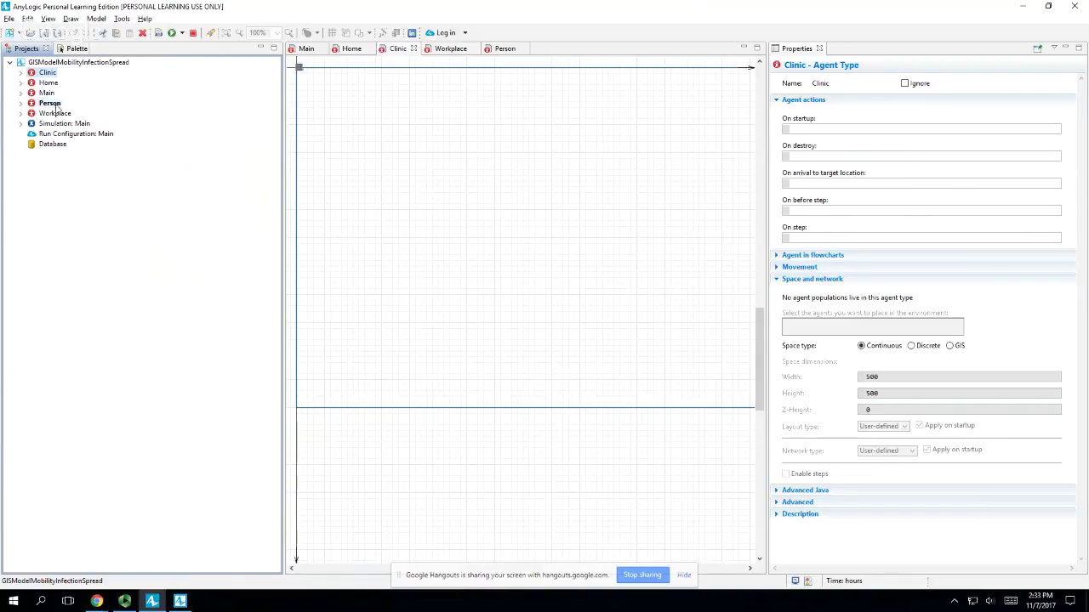
double_click(54, 113)
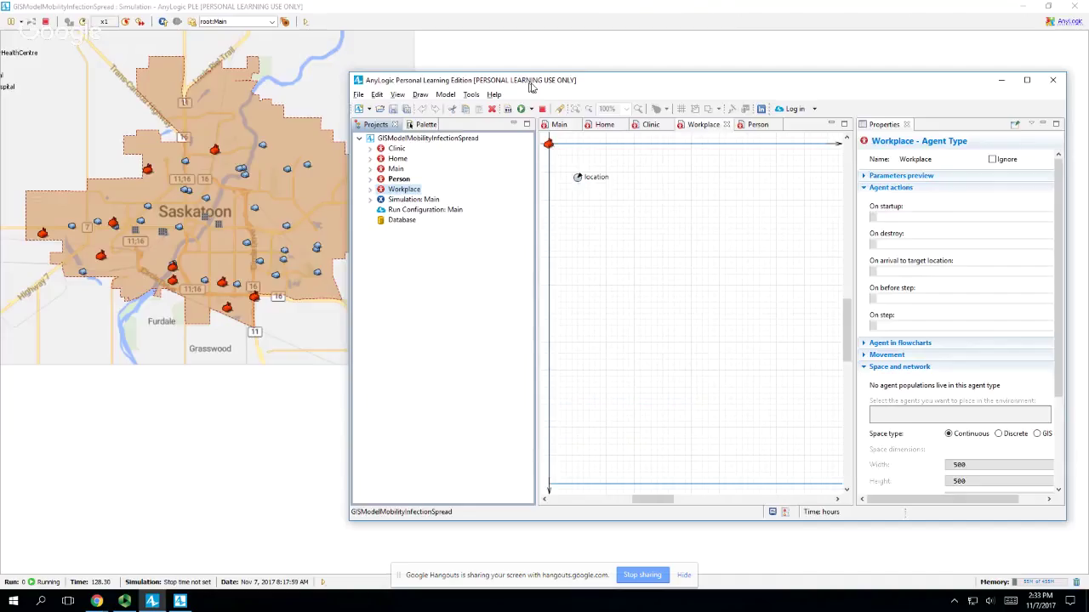
- Switch to Panopto to check the ongoing recording, alternating with the running simulation
drag(529, 85, 541, 87)
key(alt+Tab)
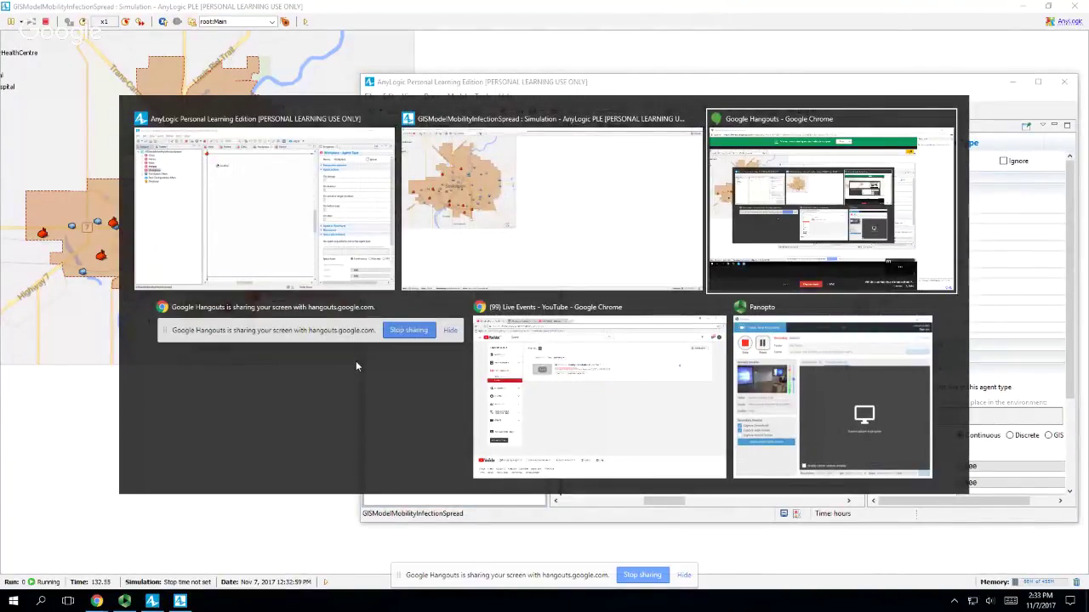
key(alt+Tab)
key(alt+Tab)
key(alt+Tab)
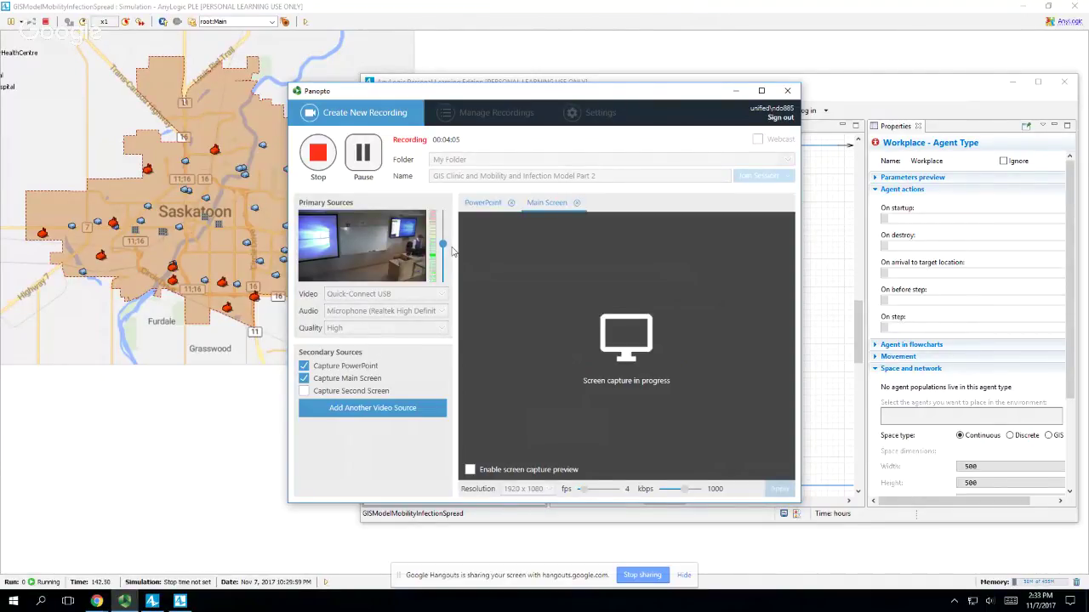
click(193, 452)
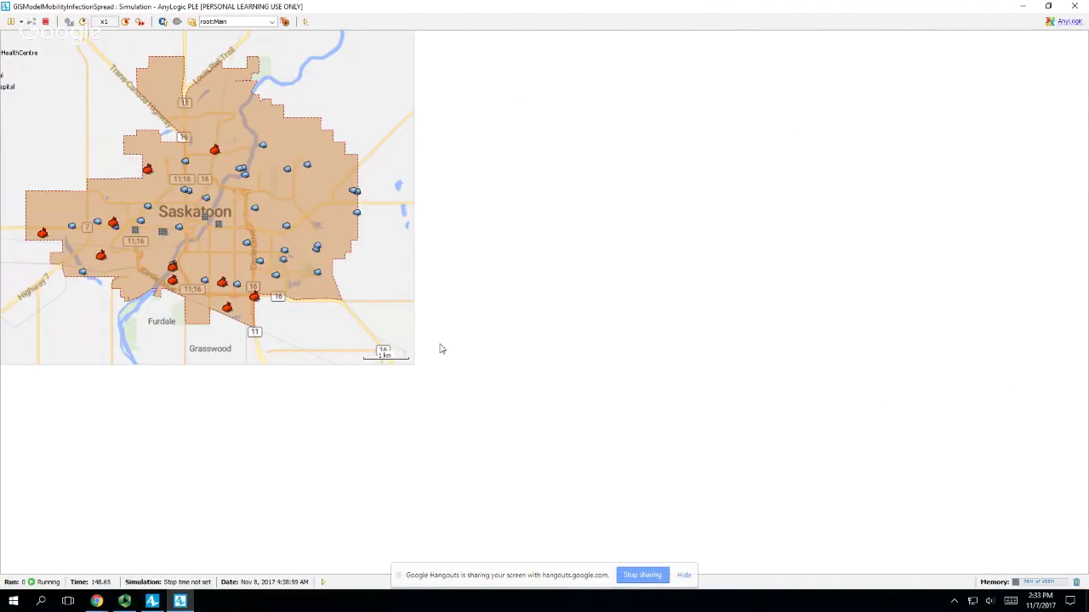
key(alt+Tab)
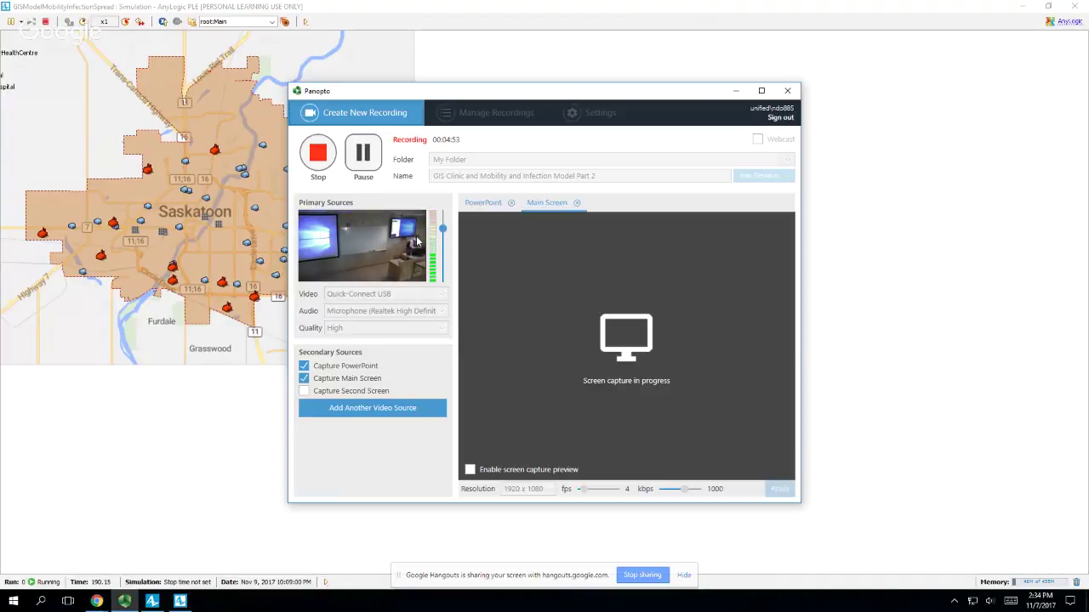
click(238, 411)
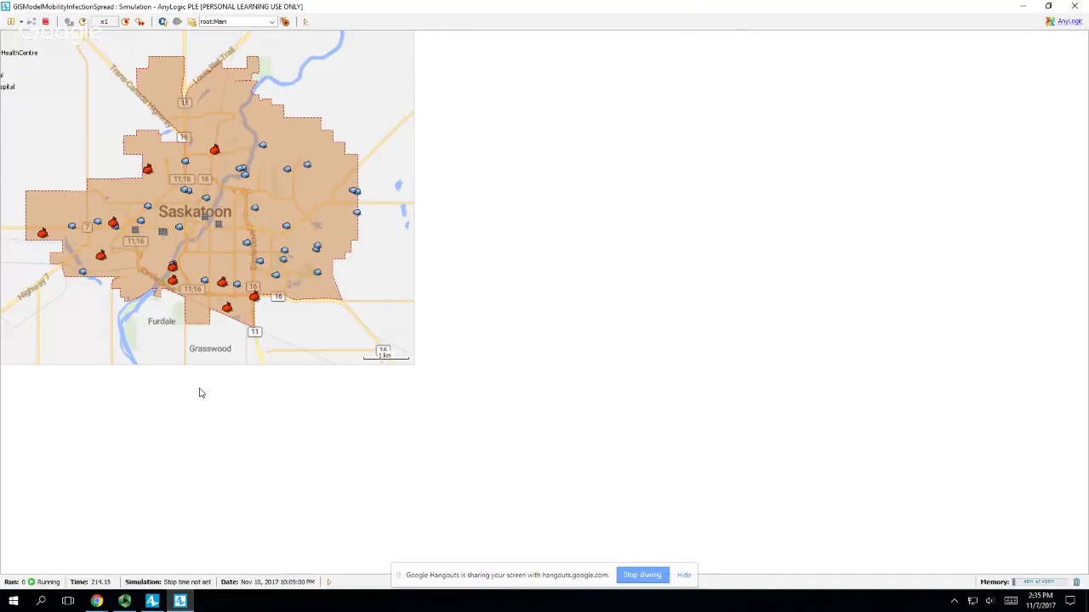
key(alt+Tab)
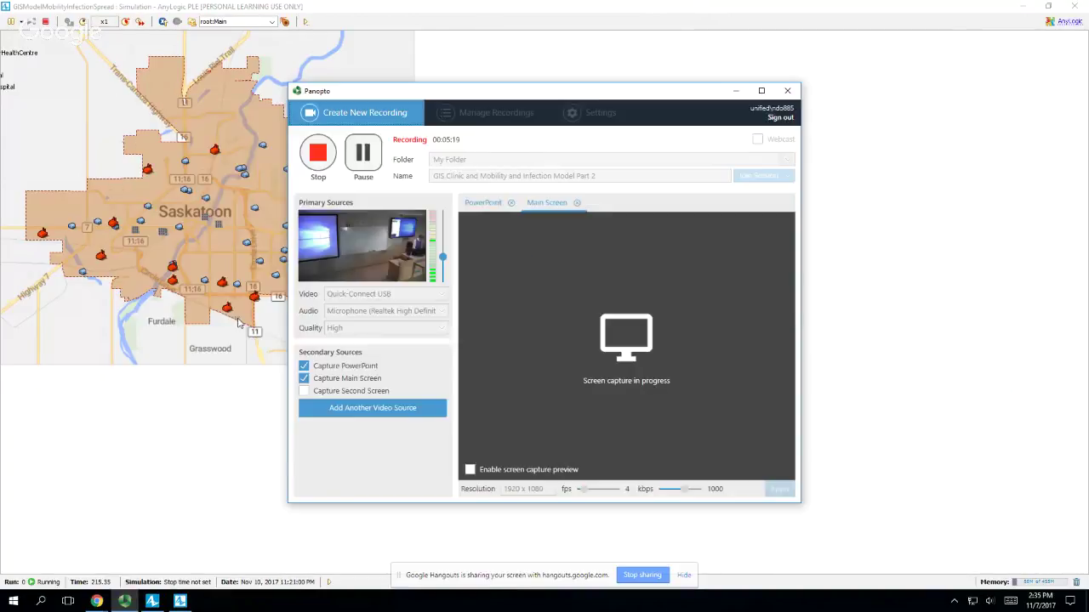
- Switch back to the AnyLogic model editor and view the Clinic and Home agent types
key(alt+Tab)
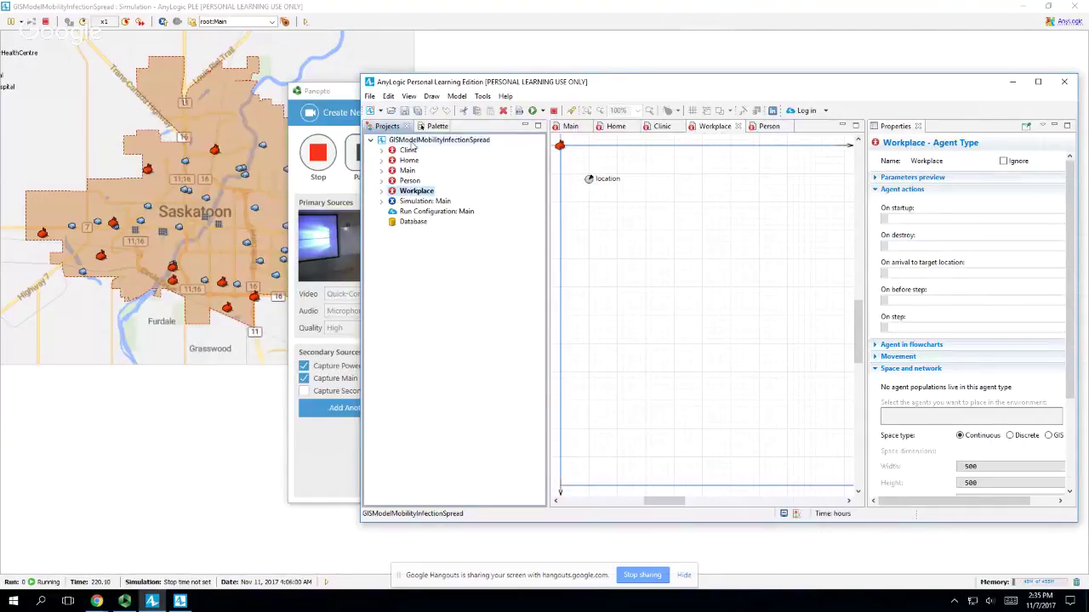
double_click(409, 151)
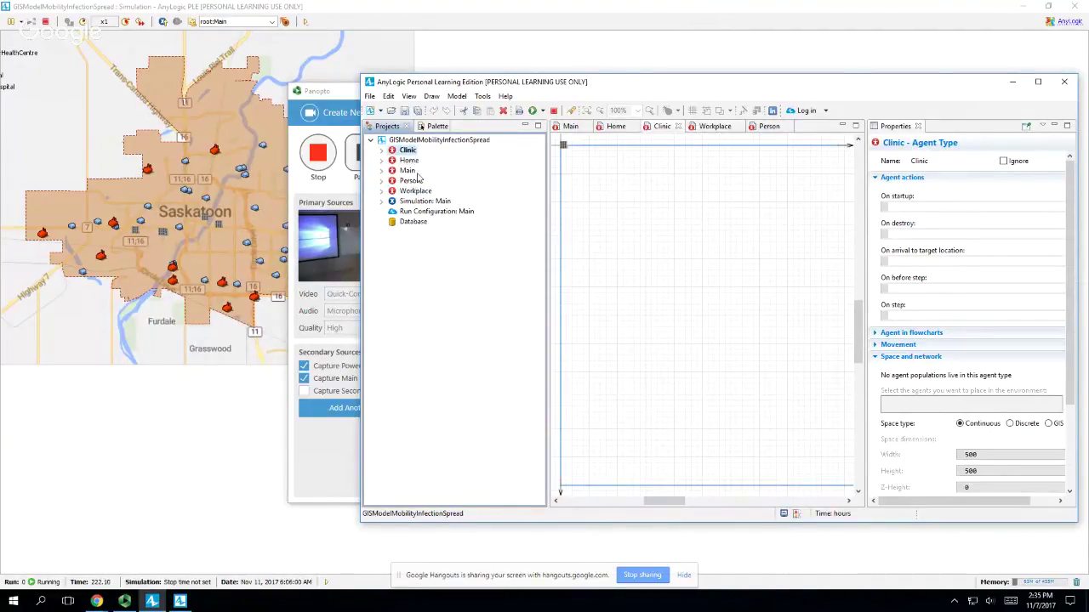
double_click(409, 160)
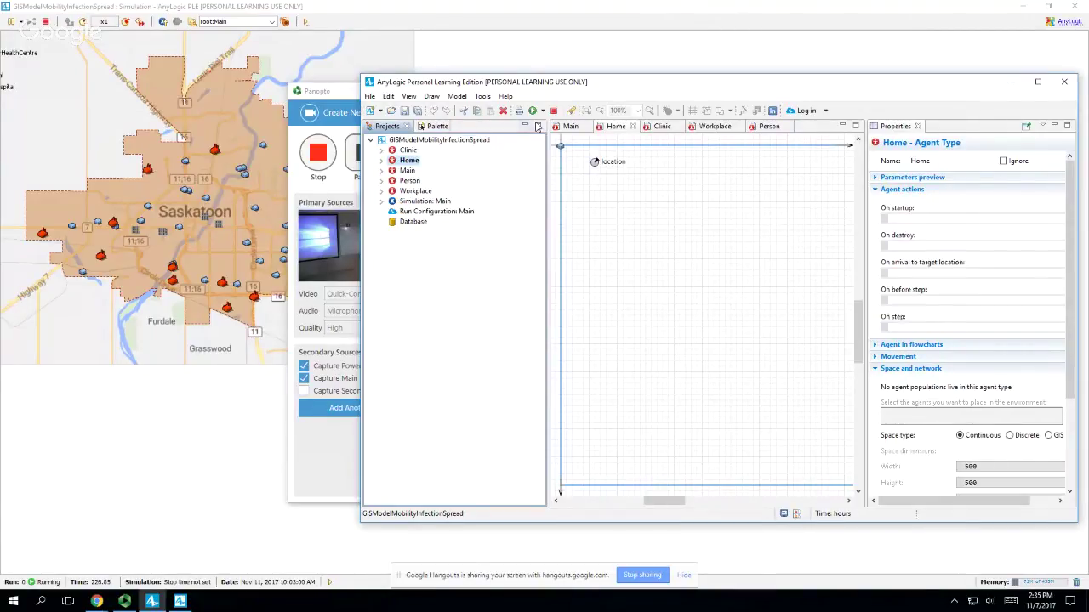
- Examine the homes population's settings in the Main diagram, widening the properties area so its full expressions can be read
click(568, 126)
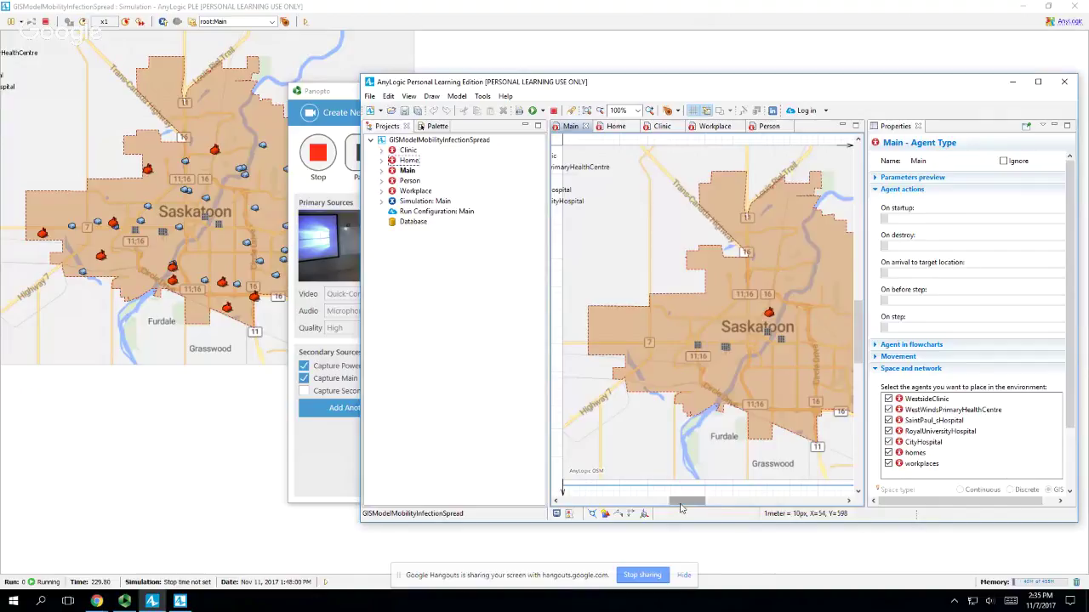
drag(680, 504, 640, 502)
scroll(634, 446, down, 5)
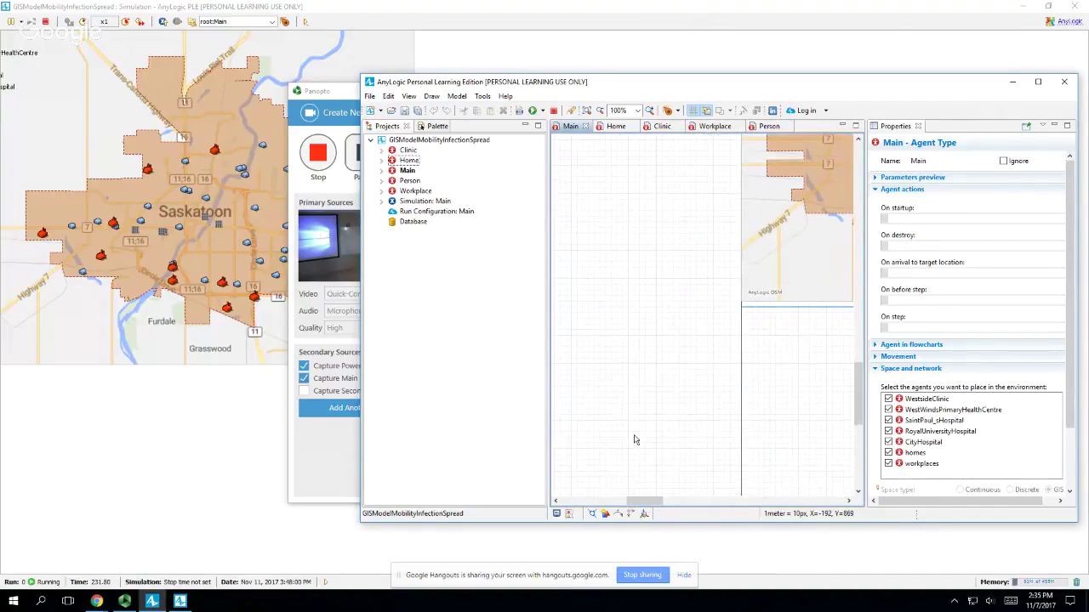
scroll(646, 434, up, 5)
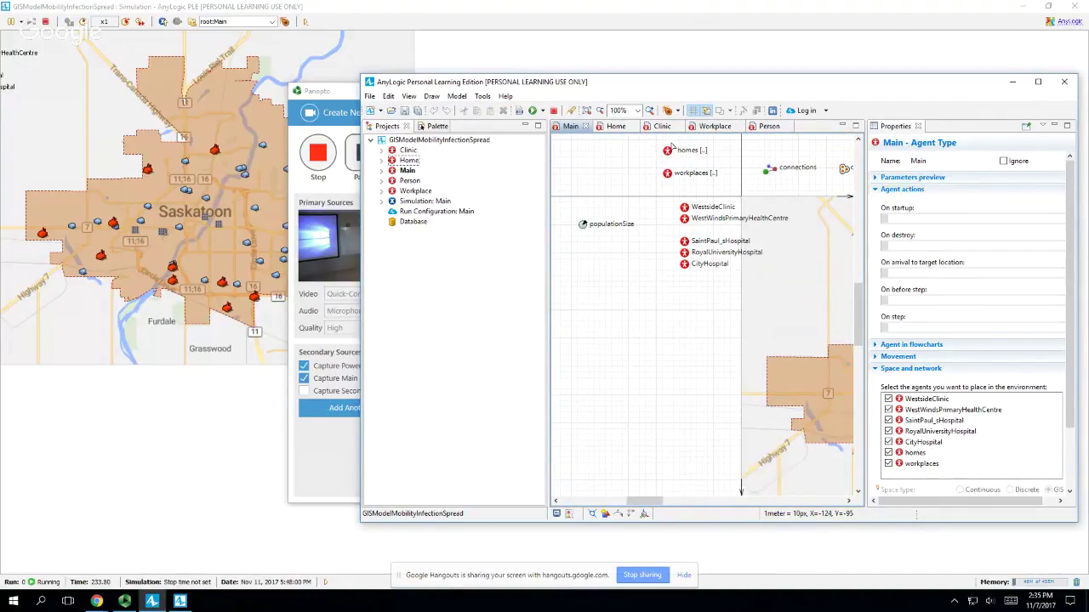
click(668, 150)
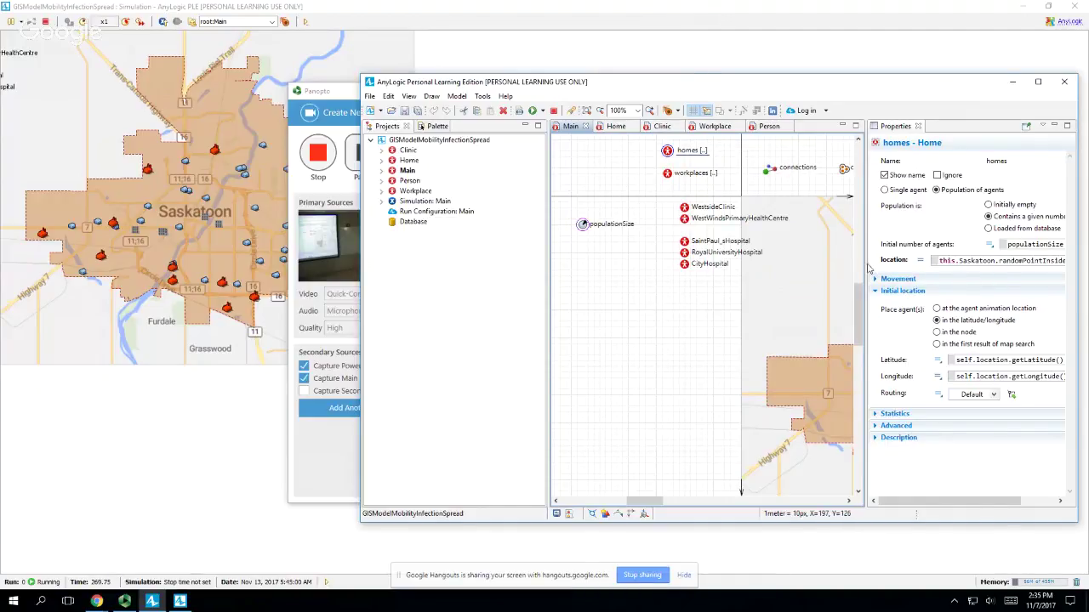
drag(864, 269, 809, 264)
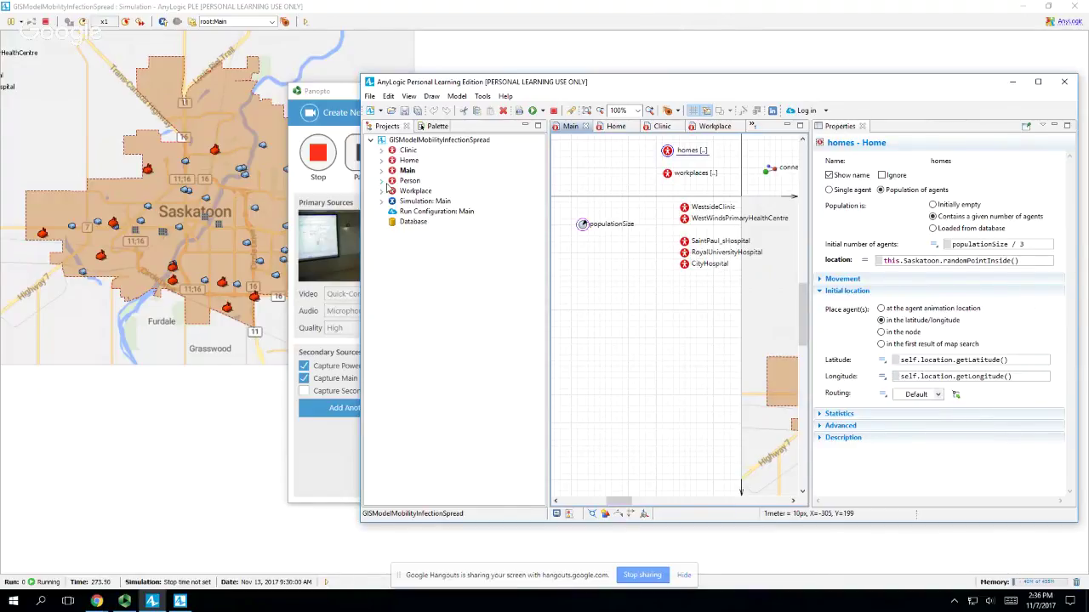
- Review the Clinic agent type alongside the settings of the homes and workplaces populations in the Main diagram
double_click(408, 150)
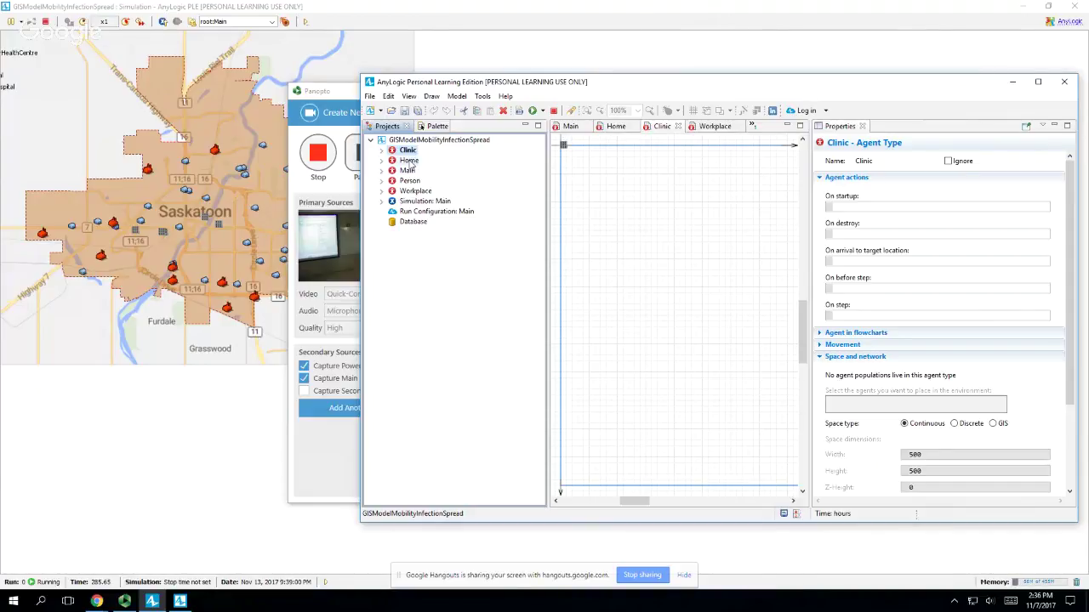
click(569, 126)
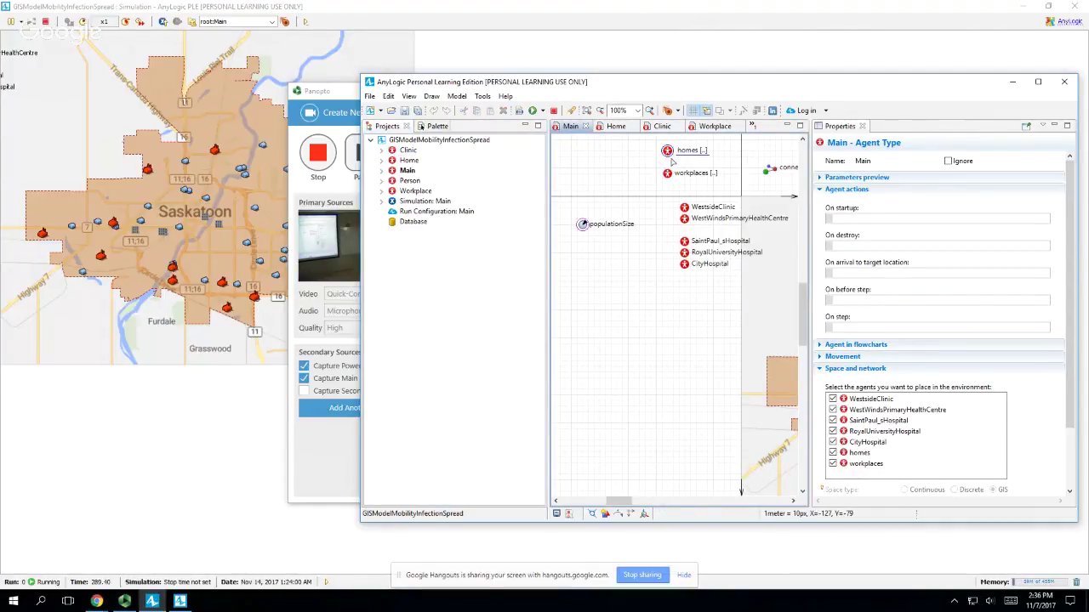
click(668, 151)
click(668, 174)
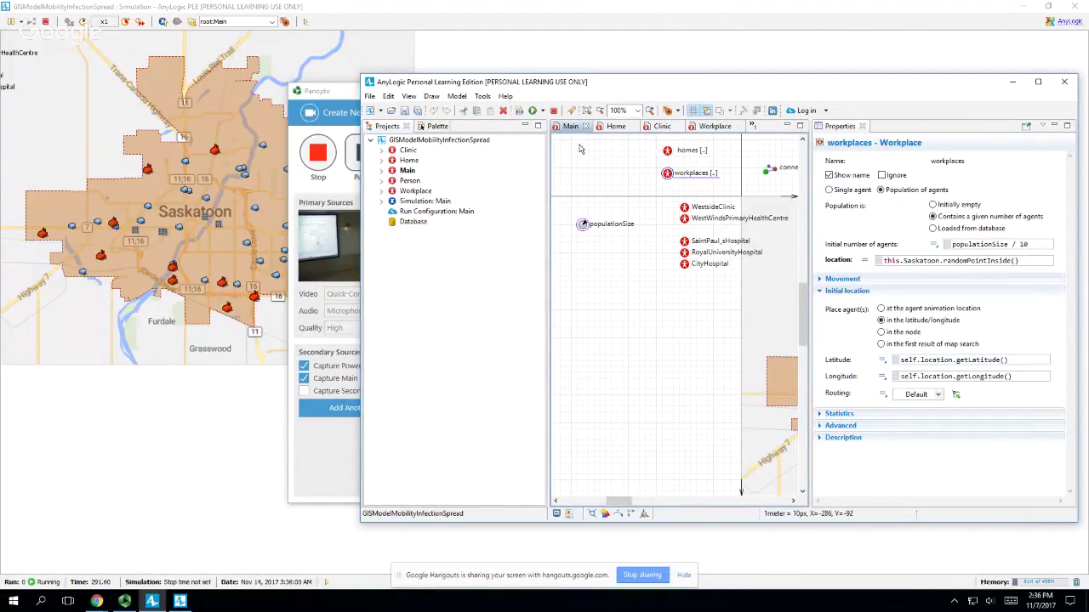
click(663, 126)
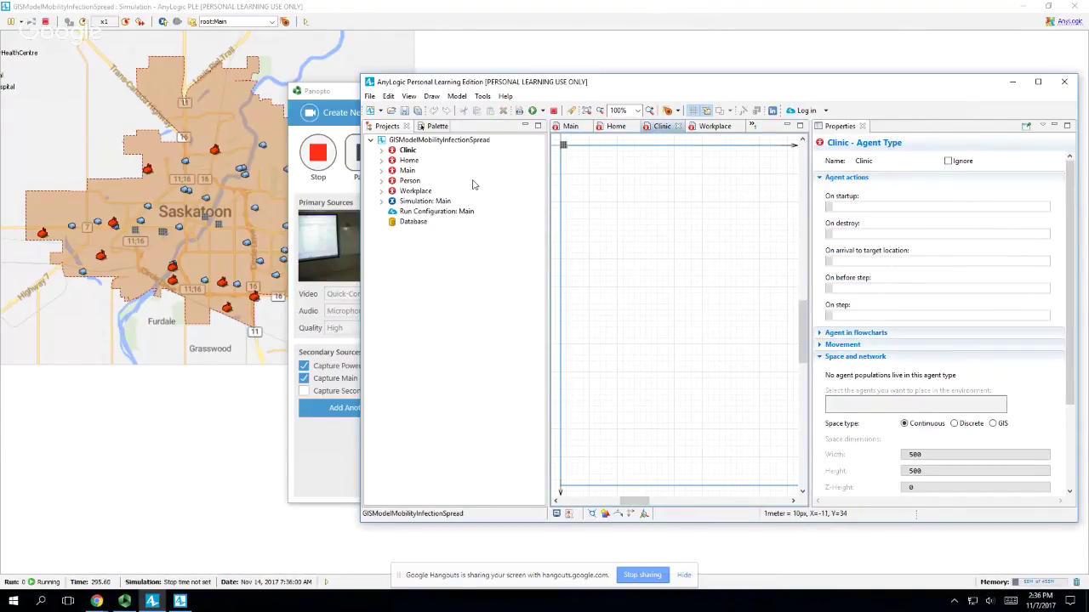
click(413, 153)
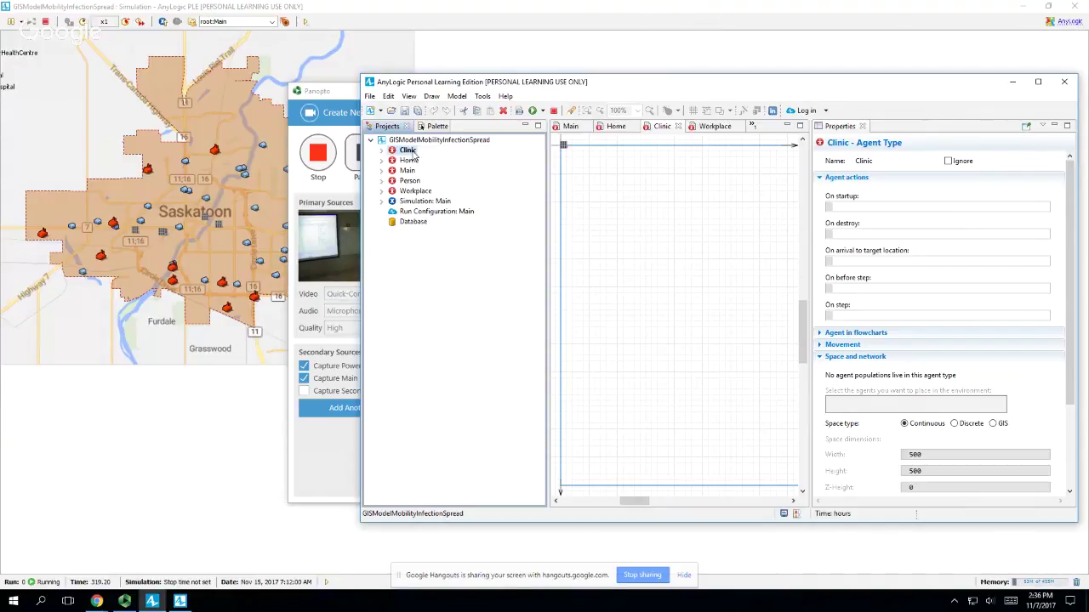
- Bring the running simulation to the front and close it
click(248, 403)
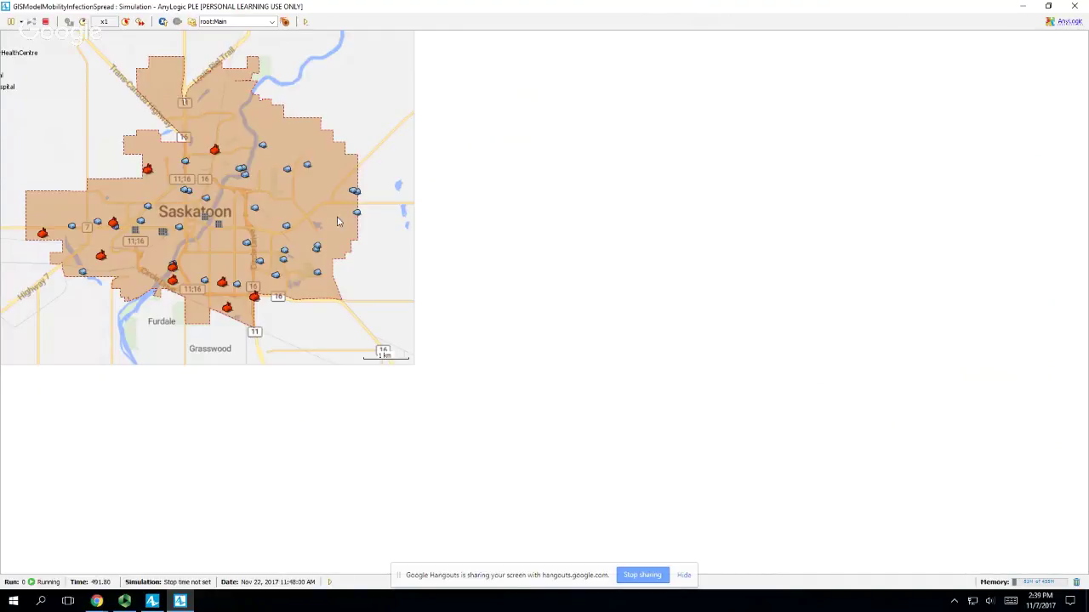
key(alt+F4)
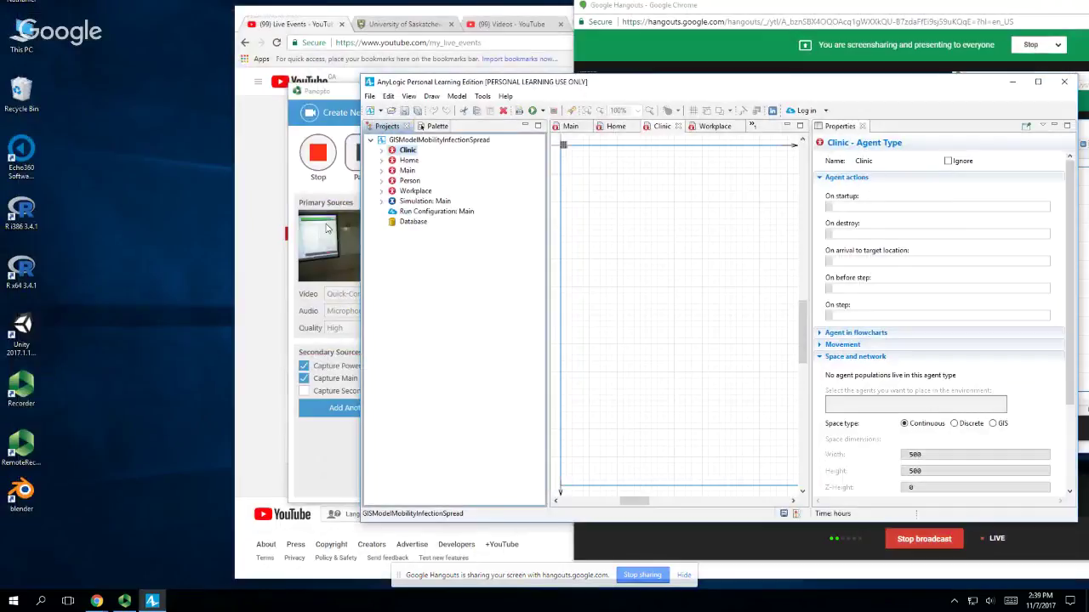
- Switch to Chrome, open moodle.cs.usask.ca in a new tab and reposition the browser window so the login link is reachable
click(425, 17)
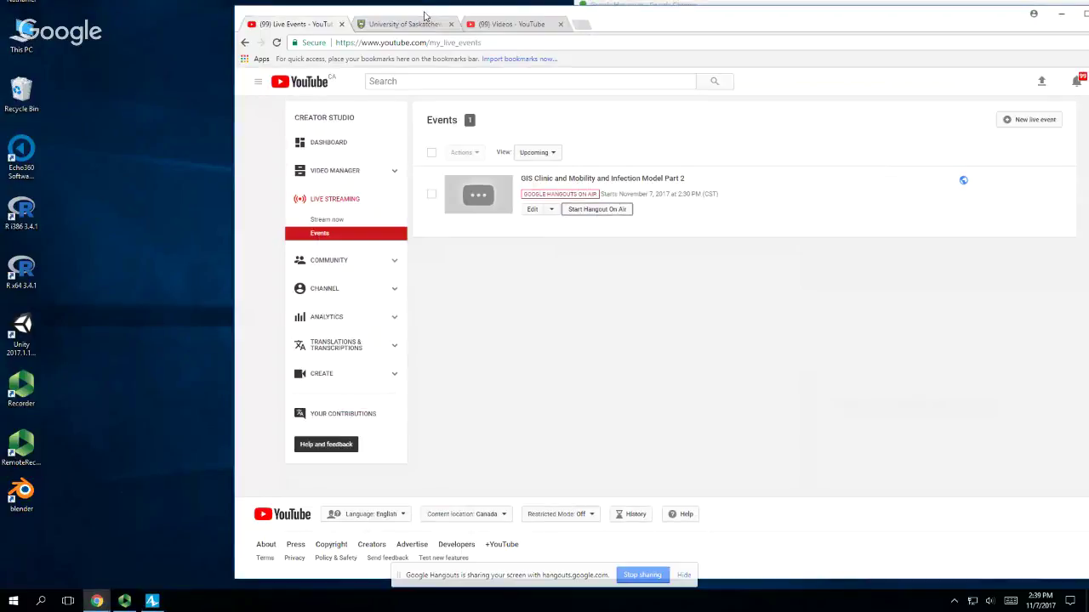
key(ctrl+t)
text(moo)
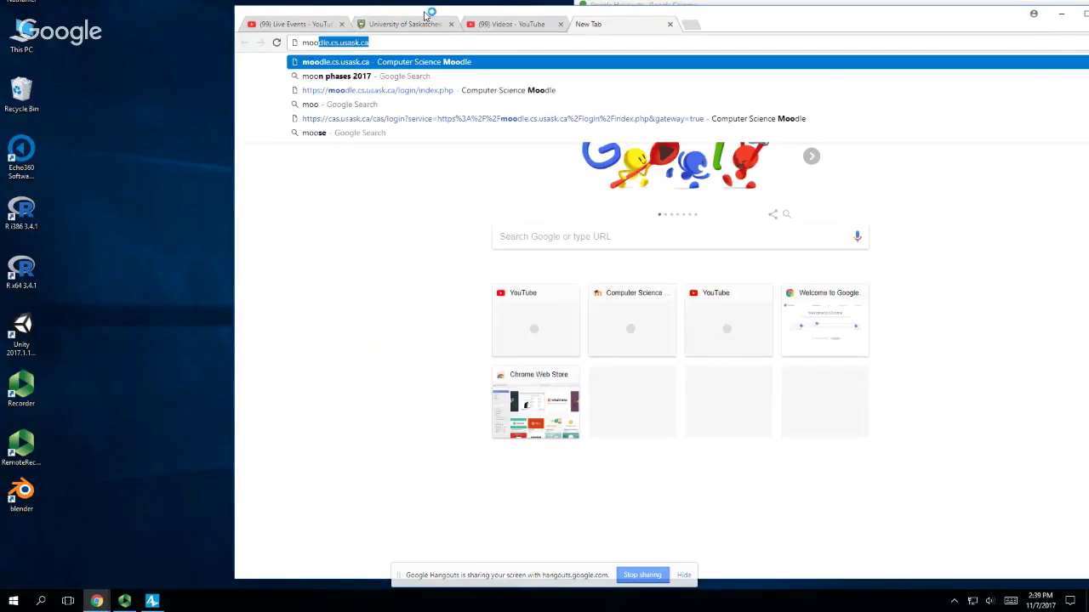
key(Return)
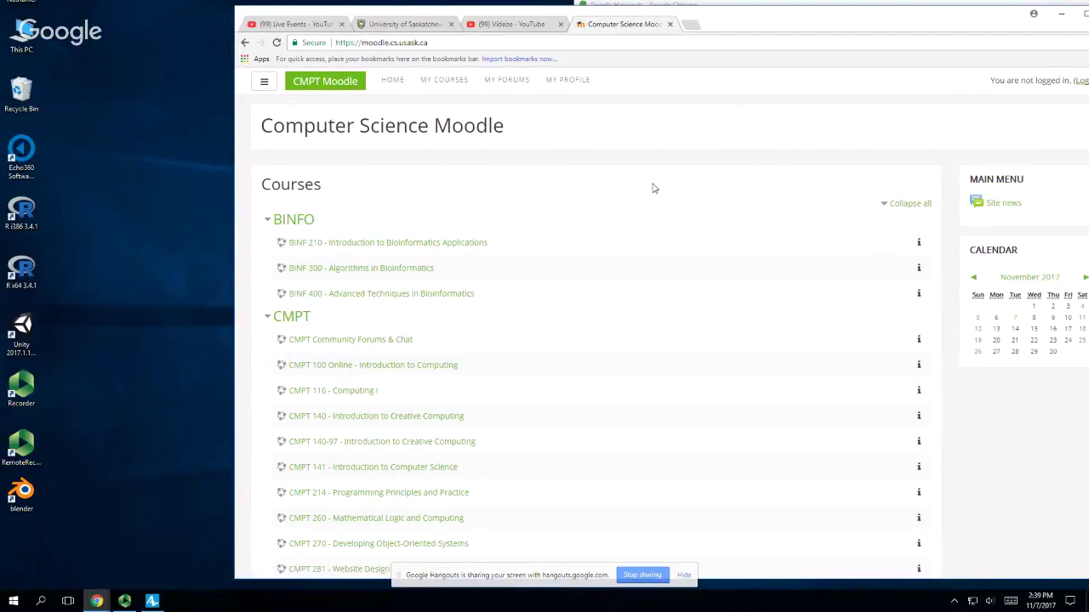
drag(697, 25, 510, 46)
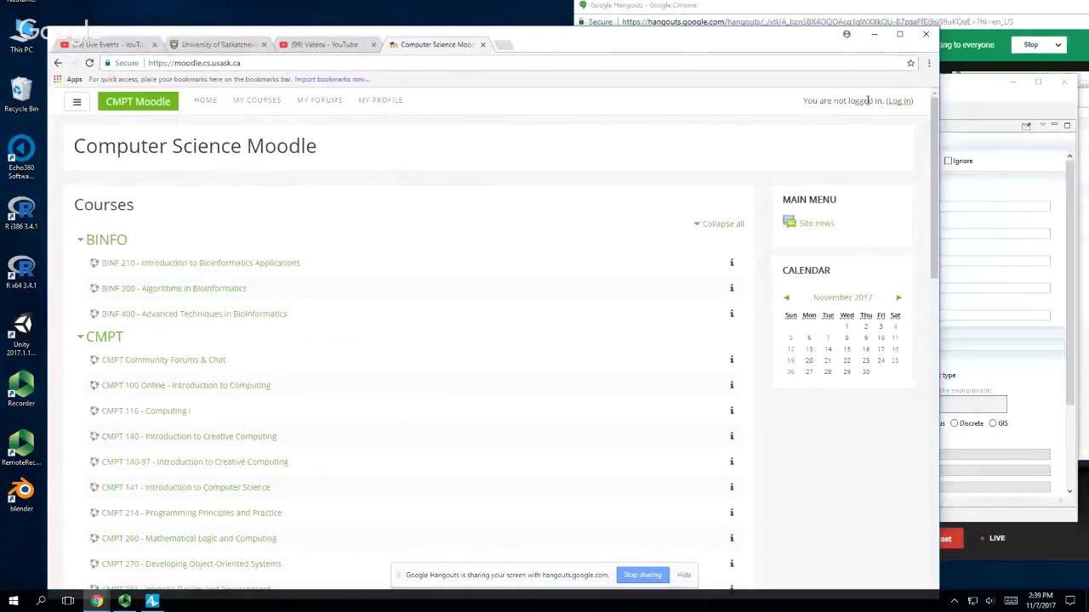
- Sign in to Moodle through the CAS login with the instructor's NSID and account password
click(893, 102)
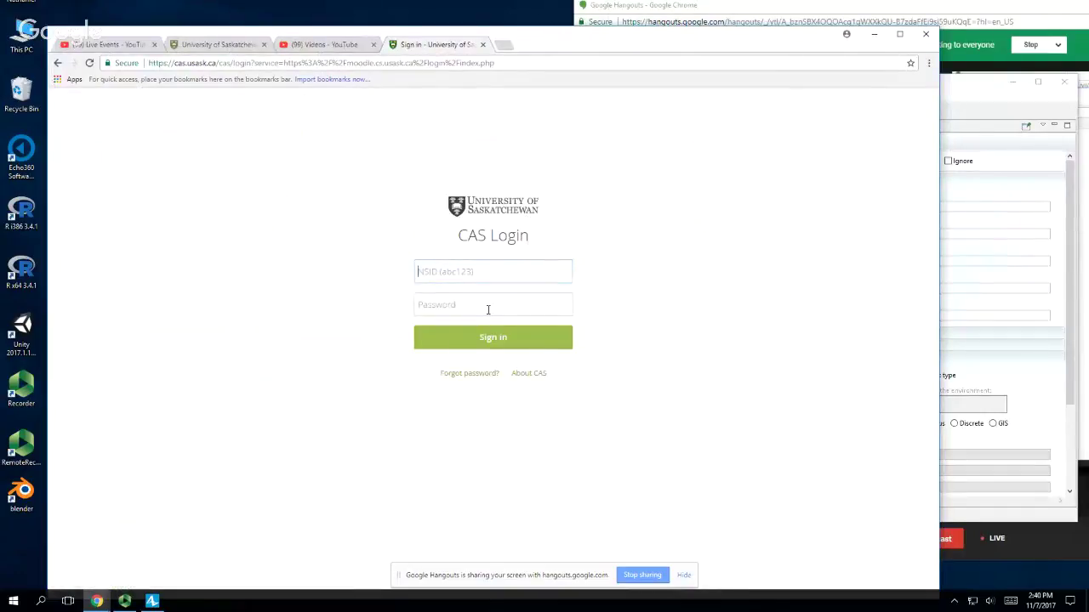
text(ndo)
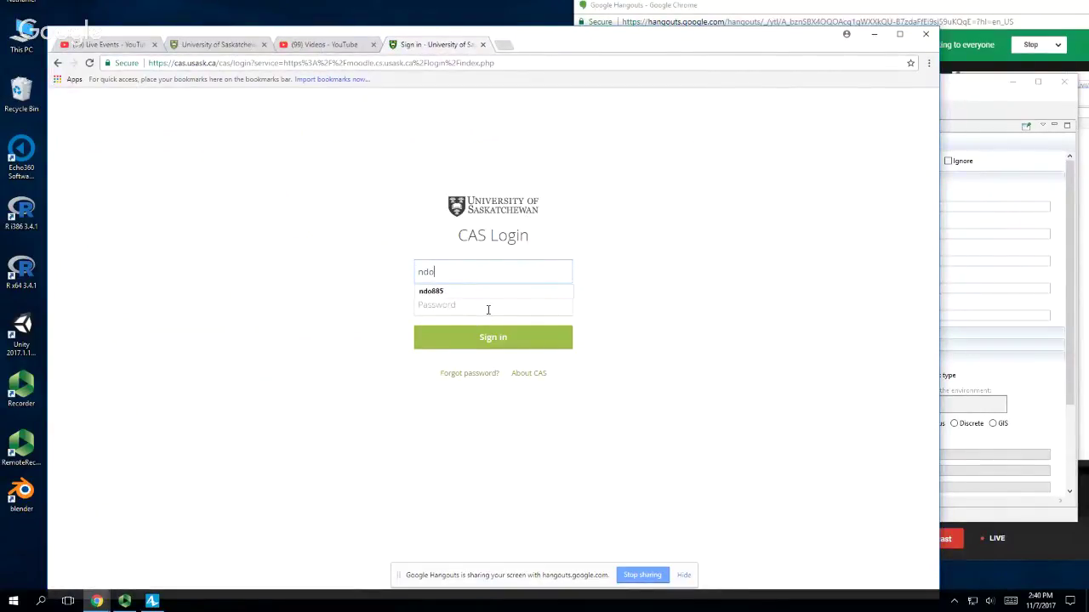
key(Down)
key(Tab)
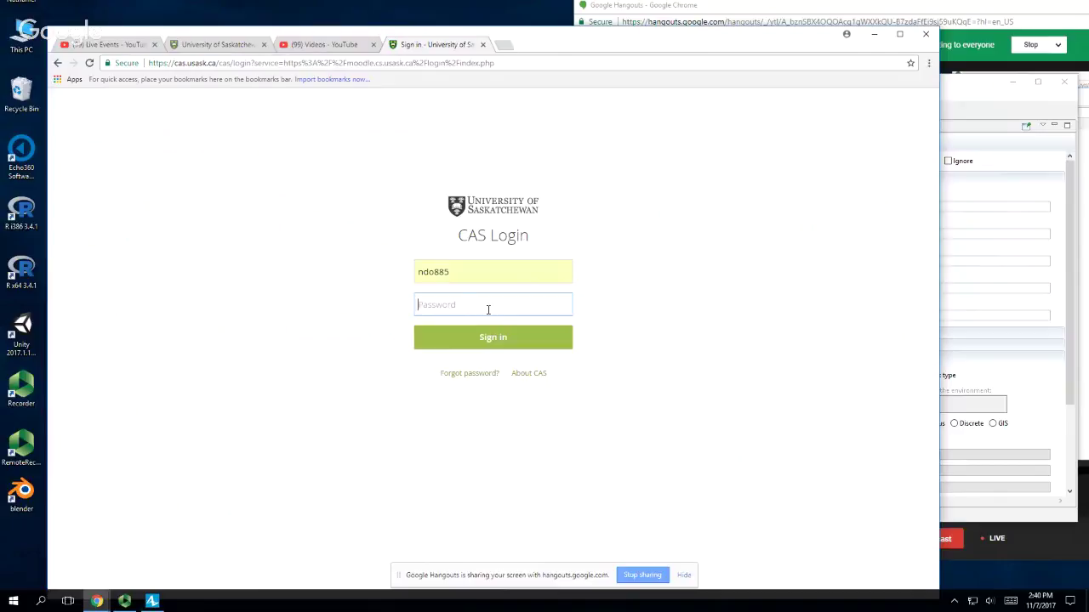
text(••••••••••)
key(Return)
- Open the CMPT 394/858 (17/18WT1) course and download GISModelMobilityInfectionSpread from Models Built in Class
scroll(482, 310, down, 3)
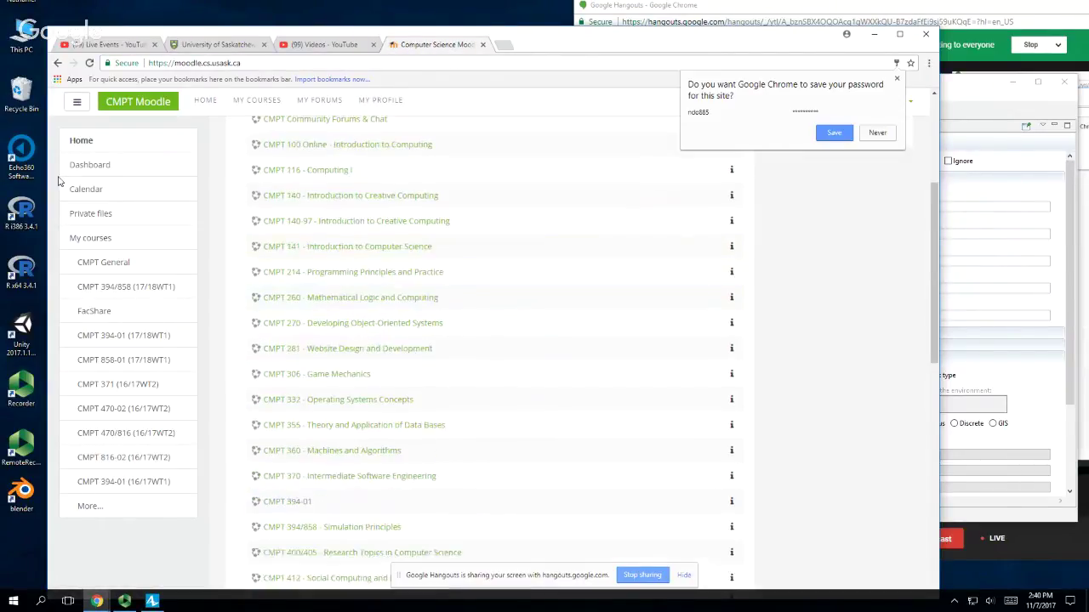
click(108, 286)
scroll(340, 304, down, 4)
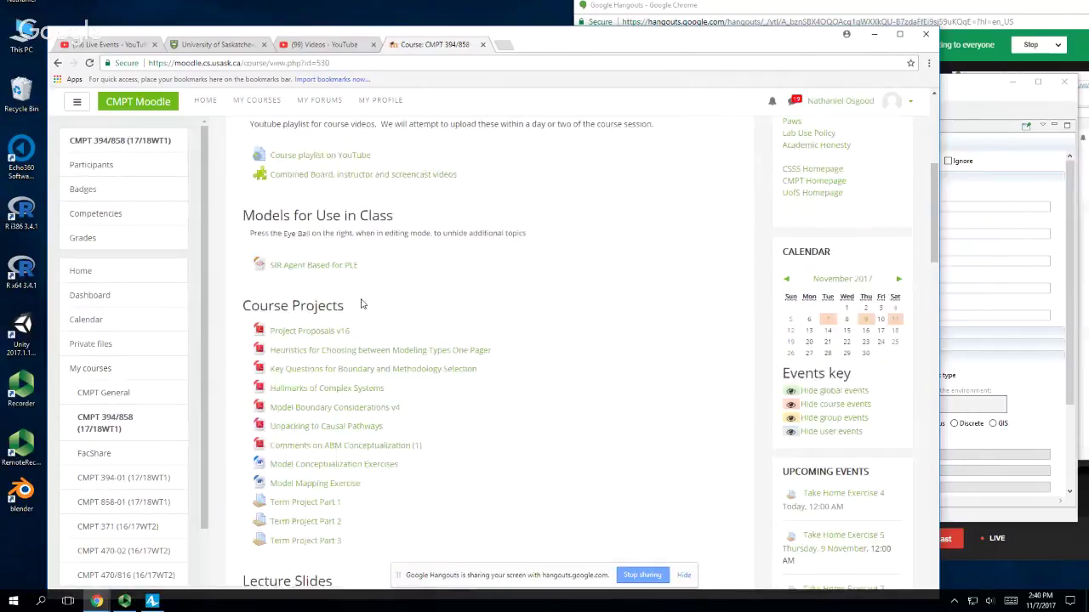
scroll(361, 303, down, 10)
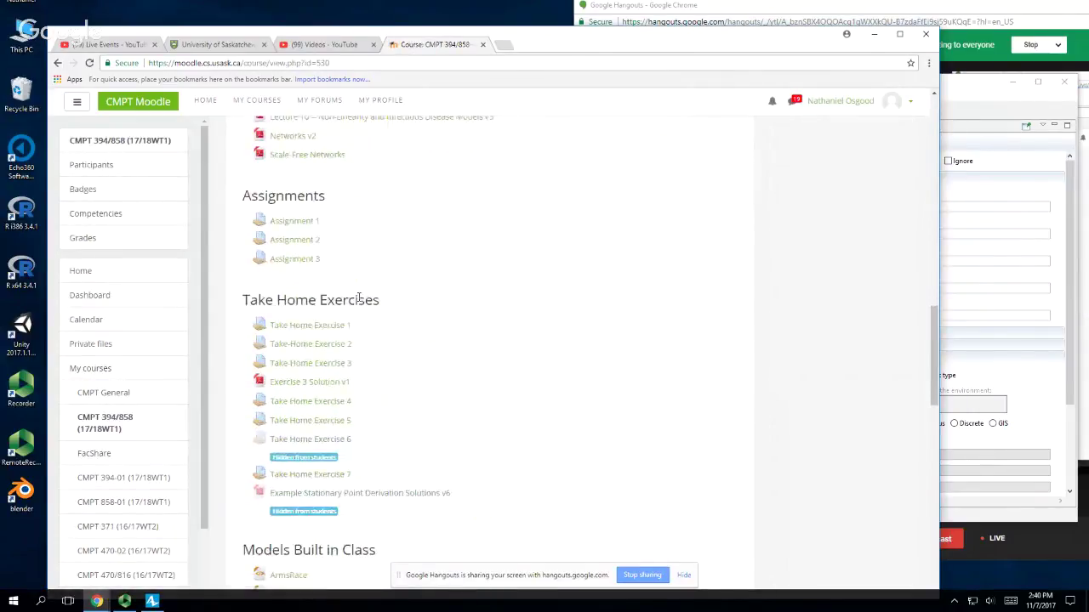
scroll(359, 298, down, 4)
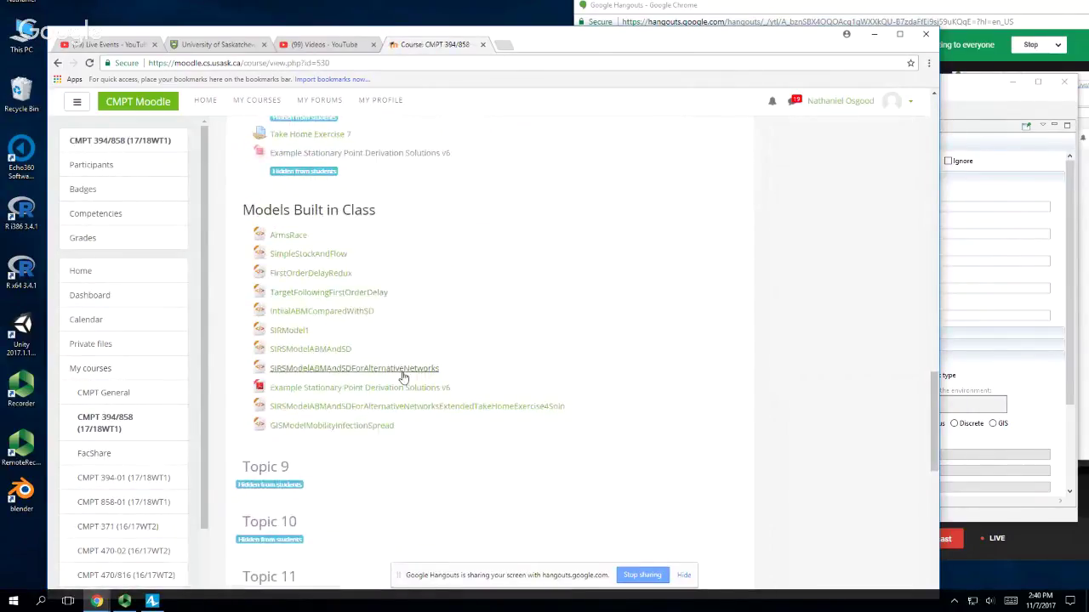
click(363, 428)
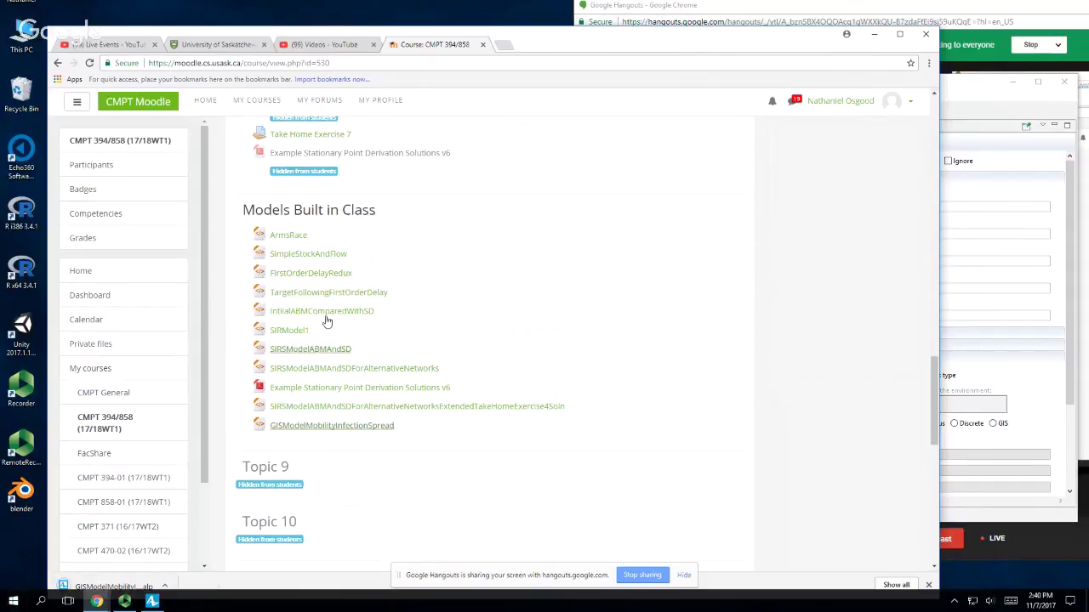
- Switch to AnyLogic and maximize its window
key(alt+Tab)
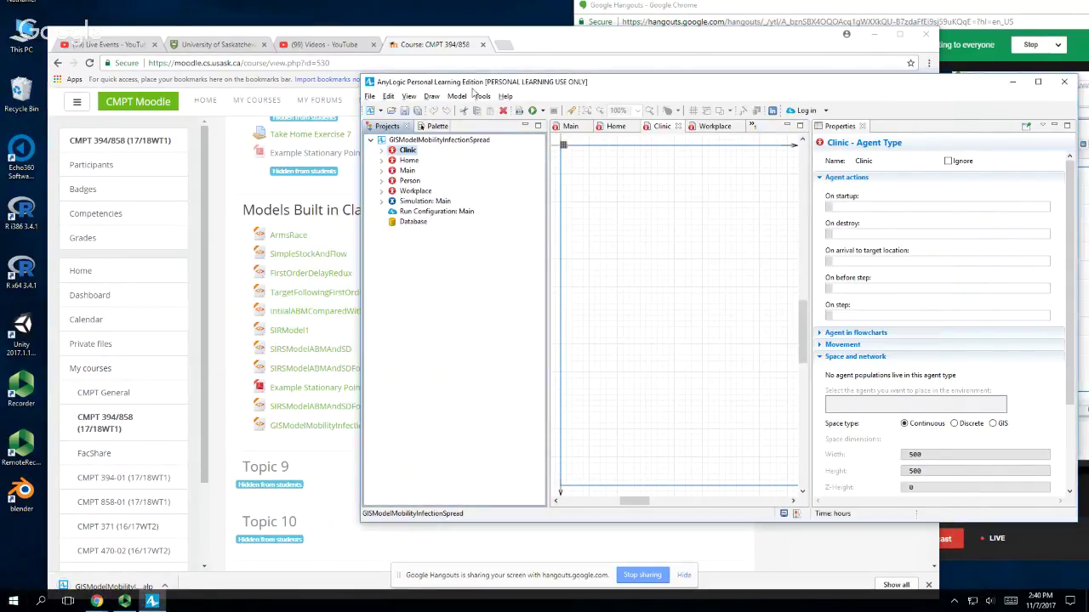
double_click(467, 83)
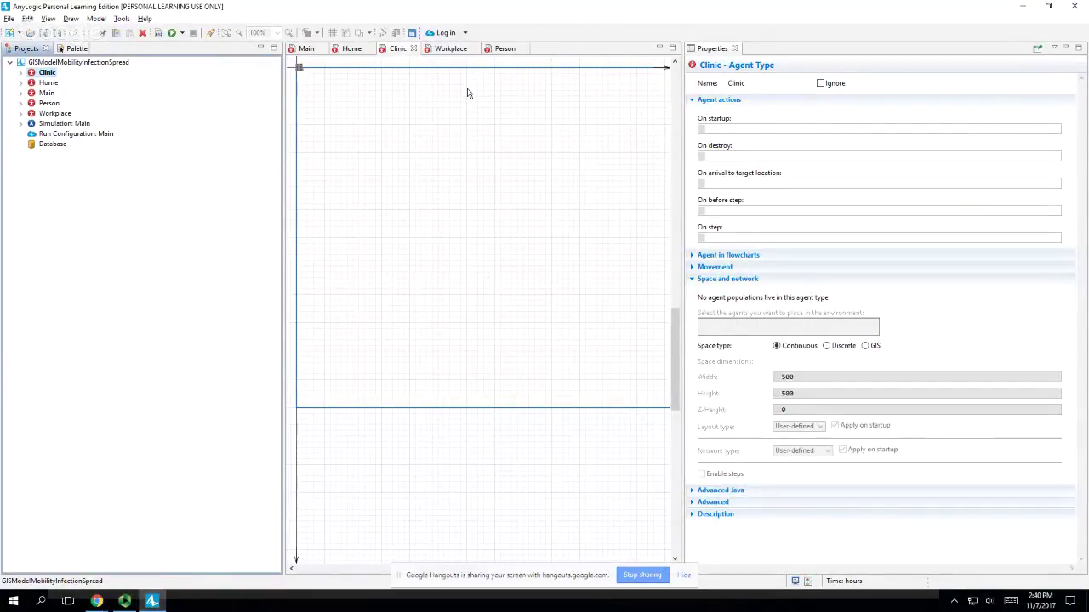
- Switch back to the Moodle course in Chrome, turn editing on and bring up the Models Built in Class section
key(alt+Tab)
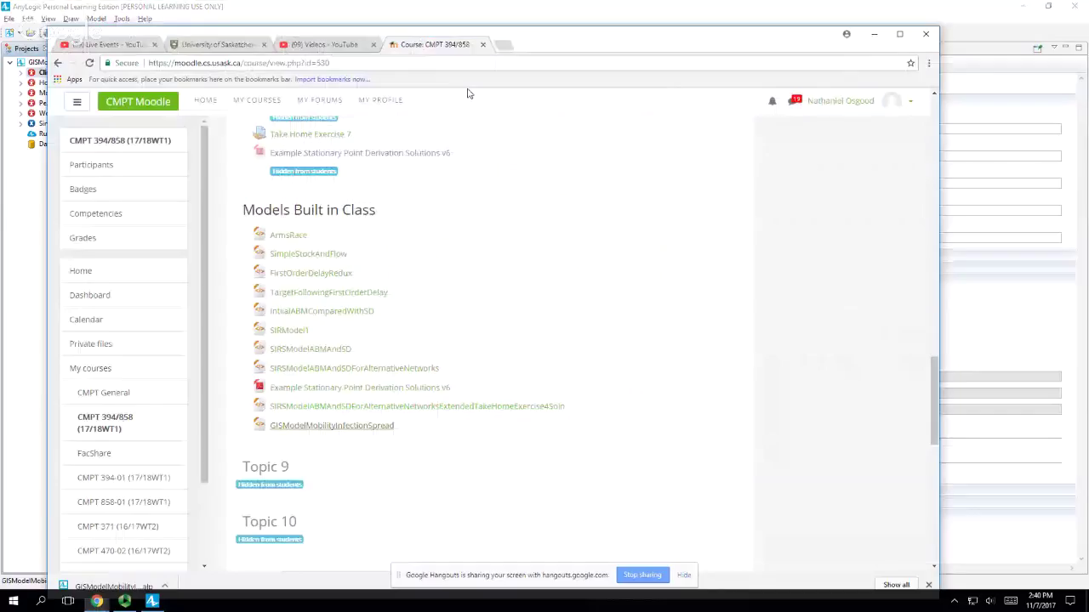
scroll(591, 383, up, 10)
scroll(591, 366, up, 4)
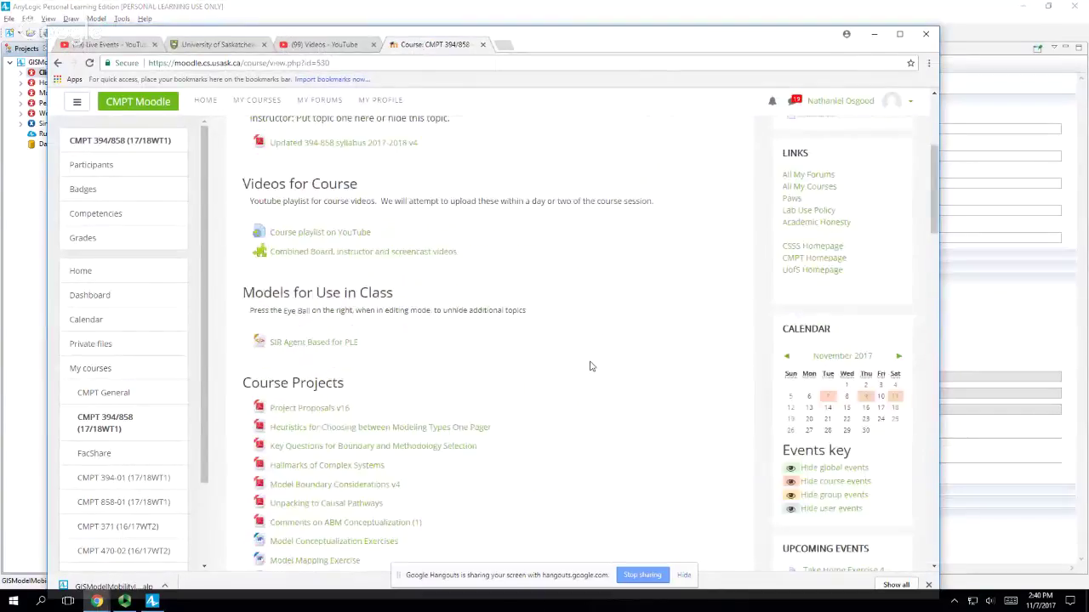
scroll(805, 274, up, 2)
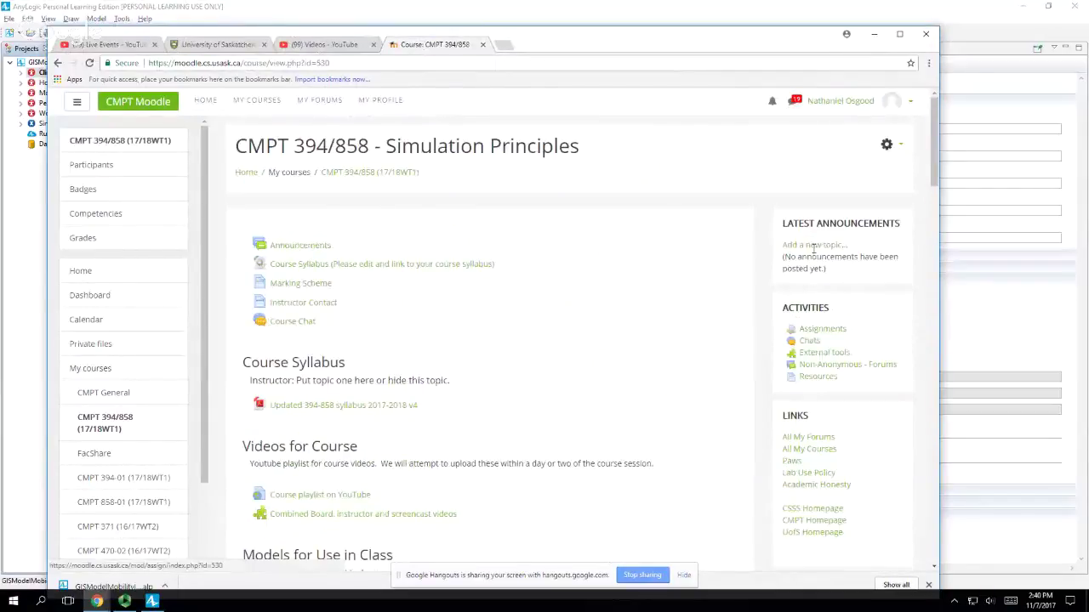
click(897, 146)
click(868, 190)
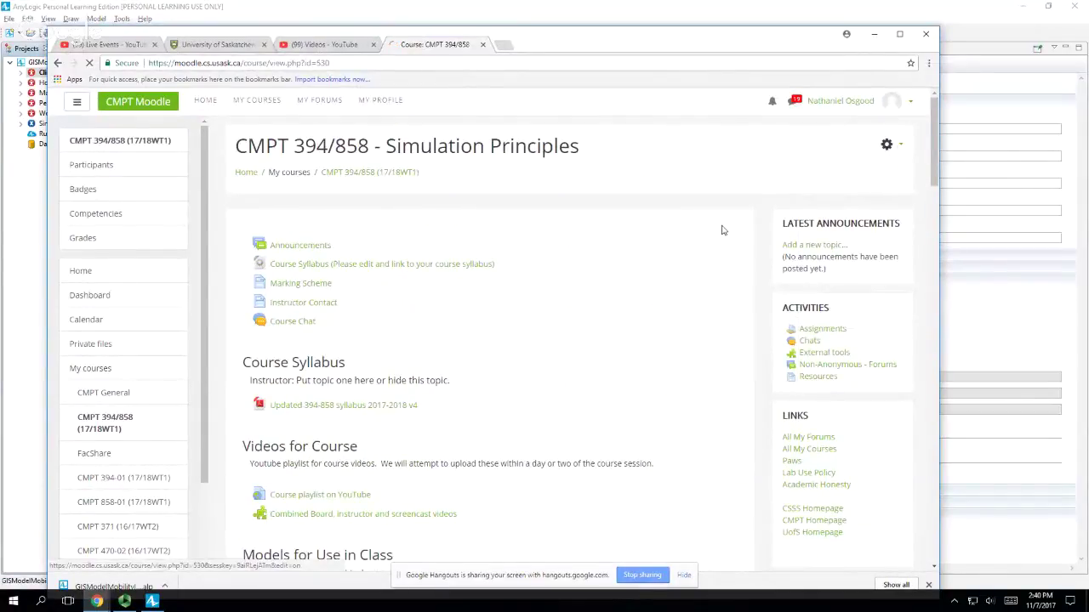
scroll(604, 233, down, 15)
scroll(601, 249, down, 15)
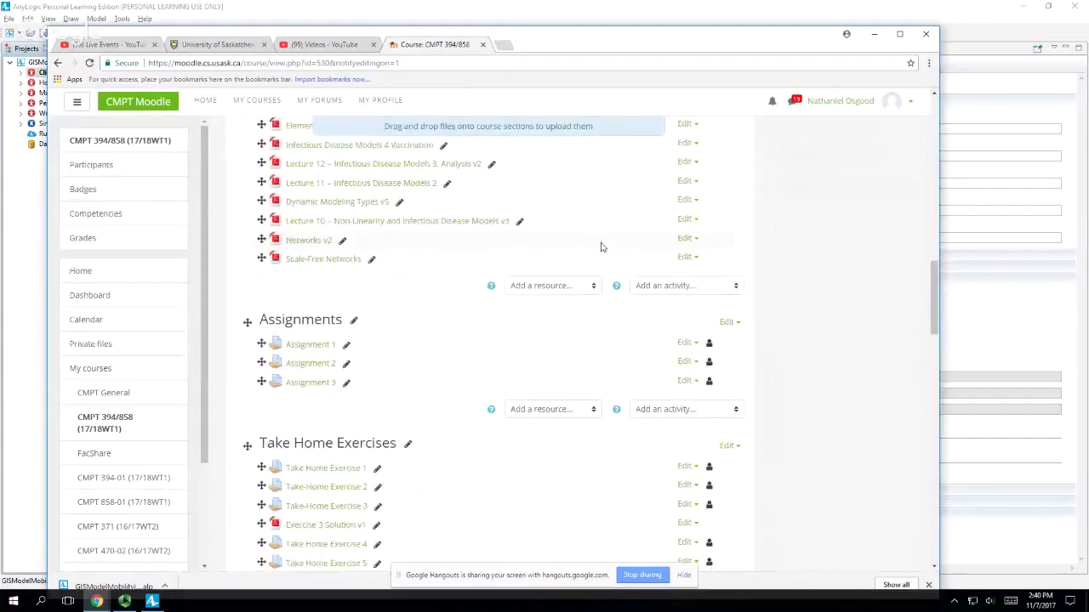
scroll(601, 247, up, 1)
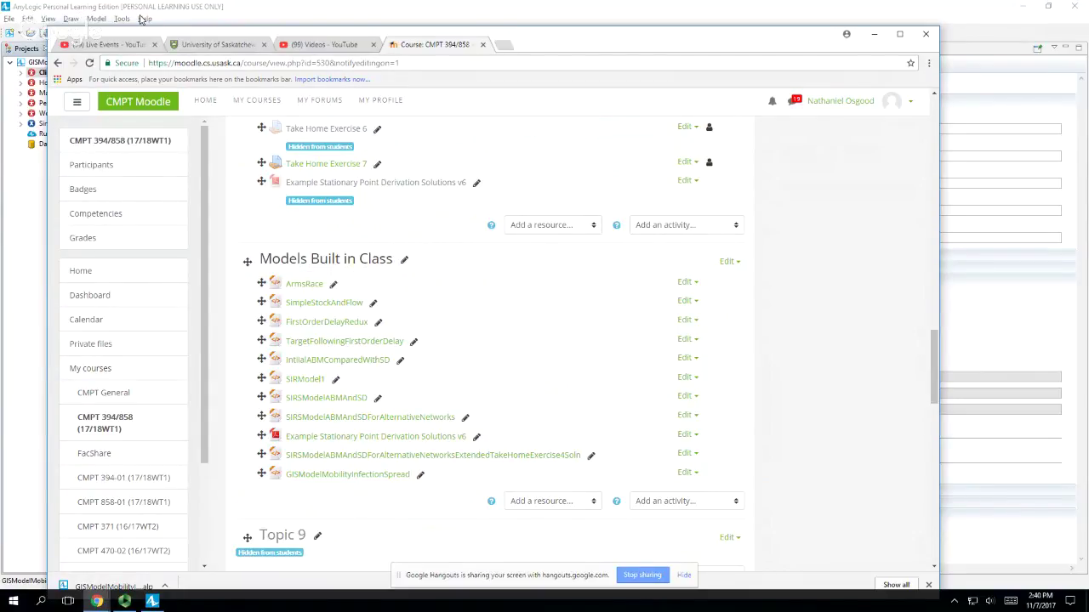
- Return to AnyLogic and examine the Main diagram and the Person agent type
key(alt+Tab)
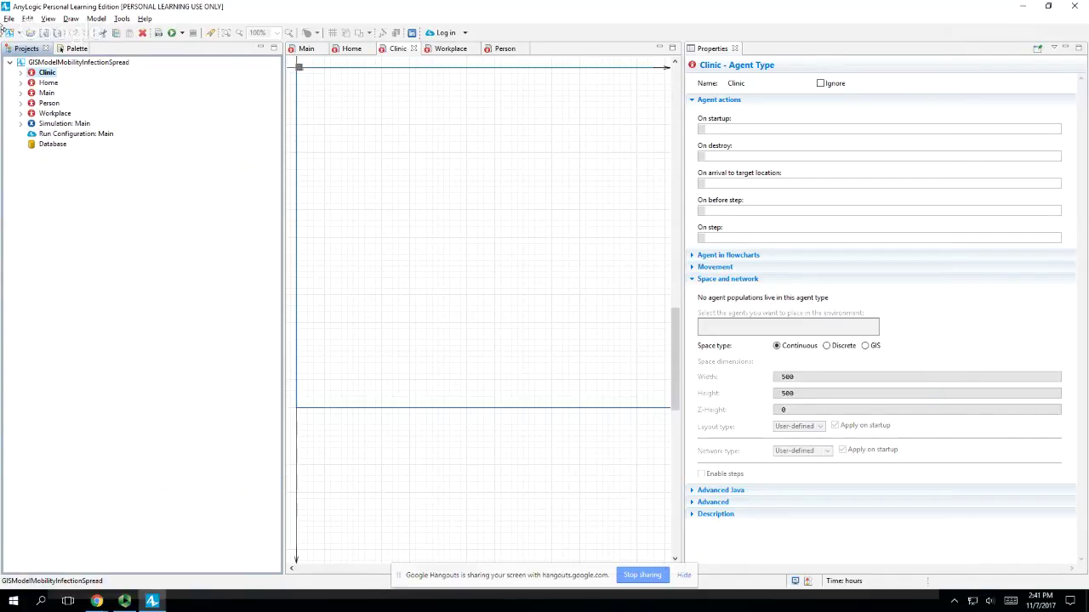
double_click(49, 93)
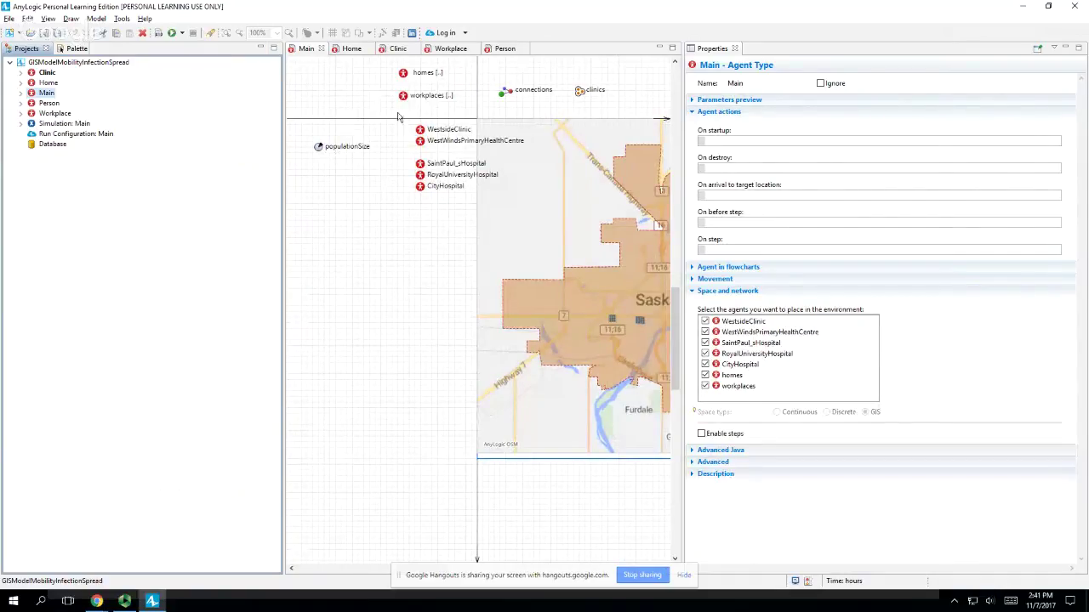
scroll(396, 120, up, 3)
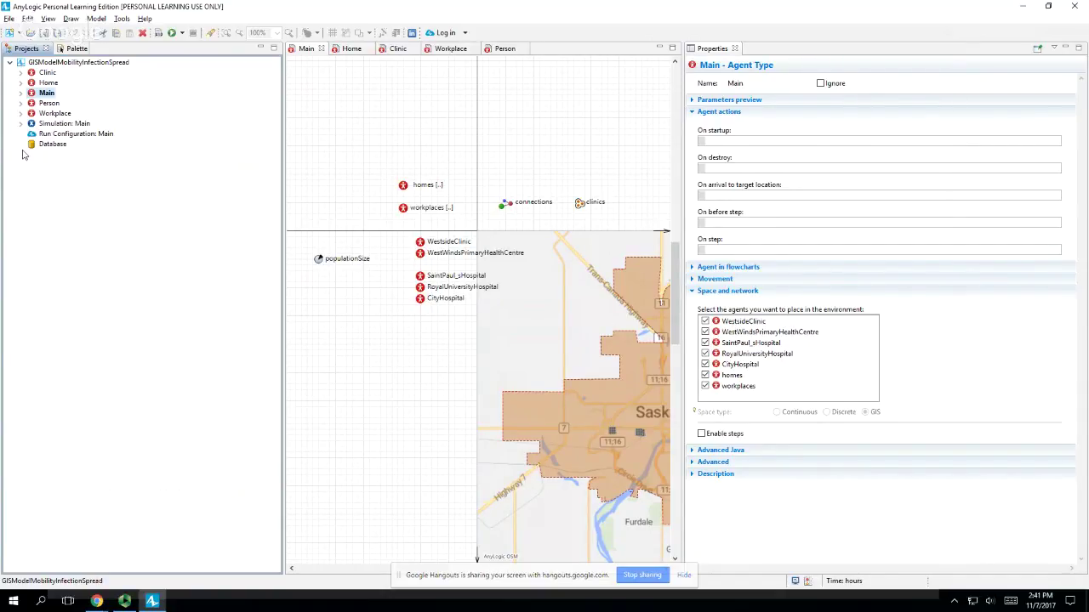
double_click(46, 103)
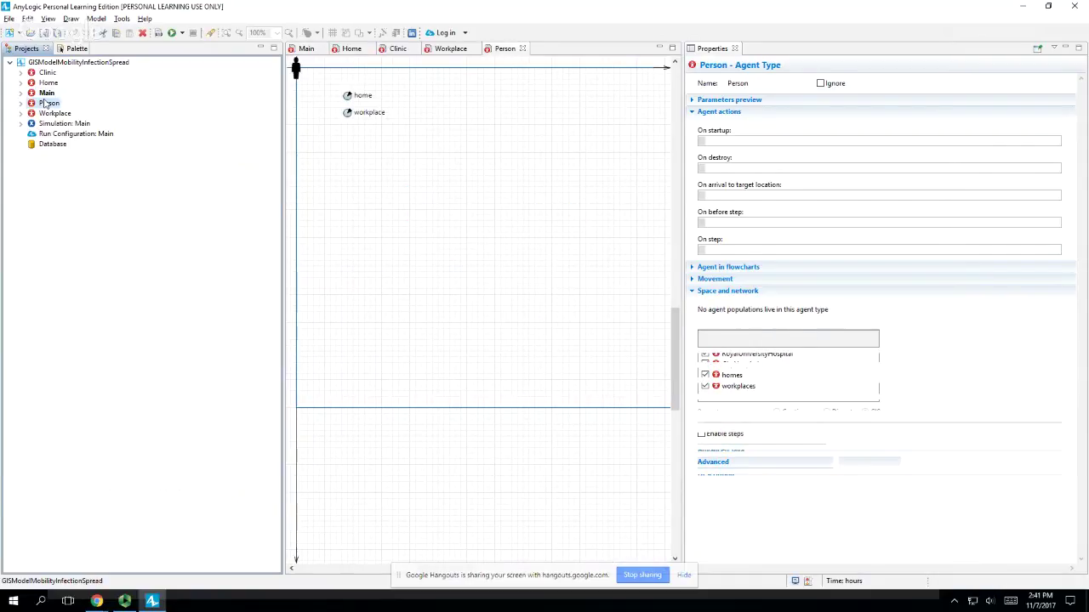
- Add a Person agent to the Main diagram just above homes and name it population
click(306, 49)
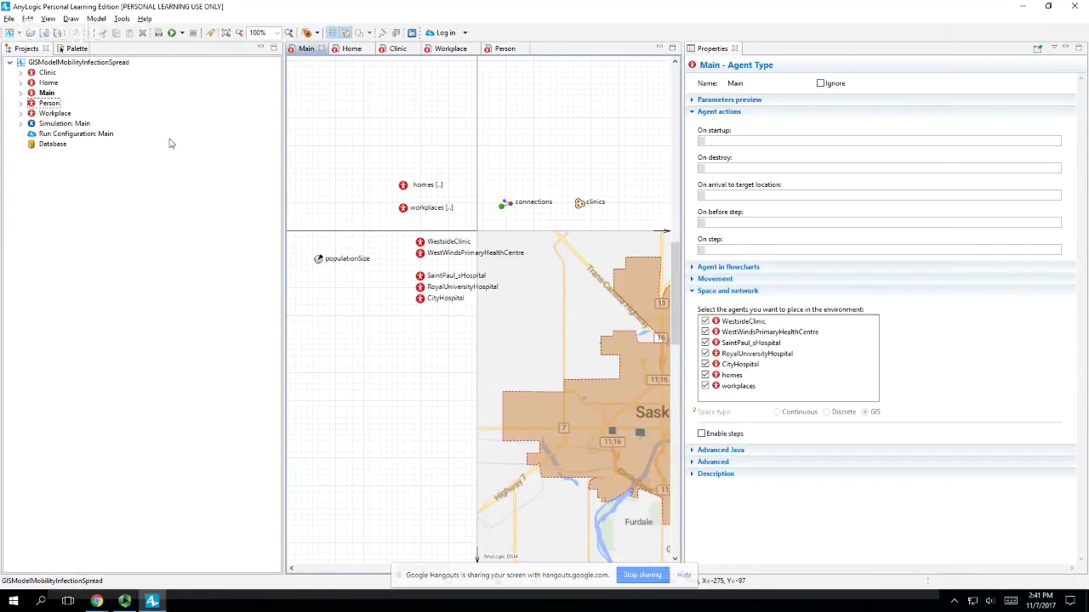
drag(50, 103, 405, 174)
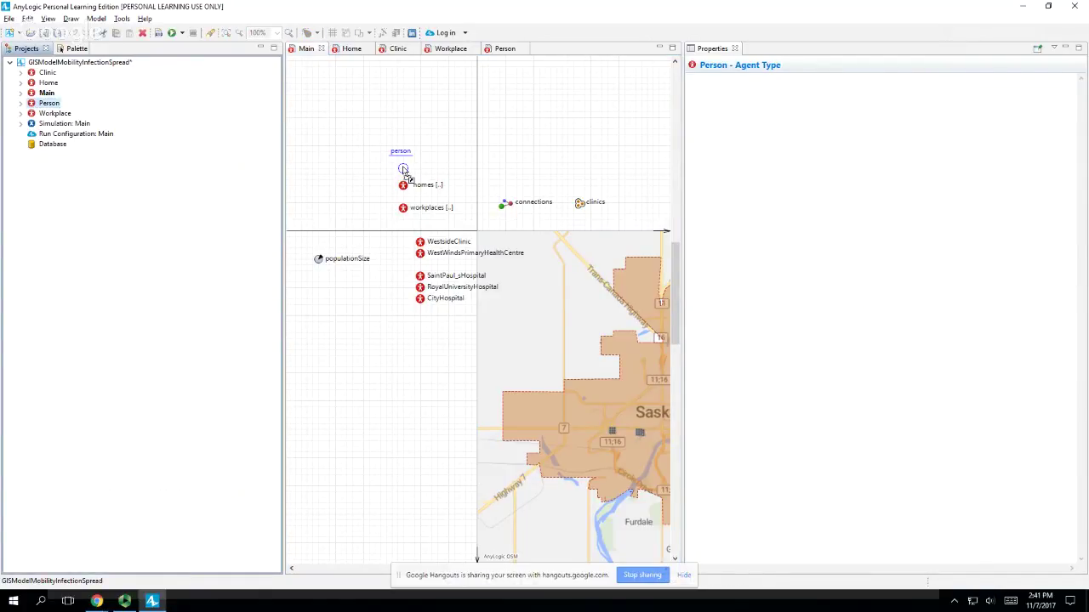
text(population)
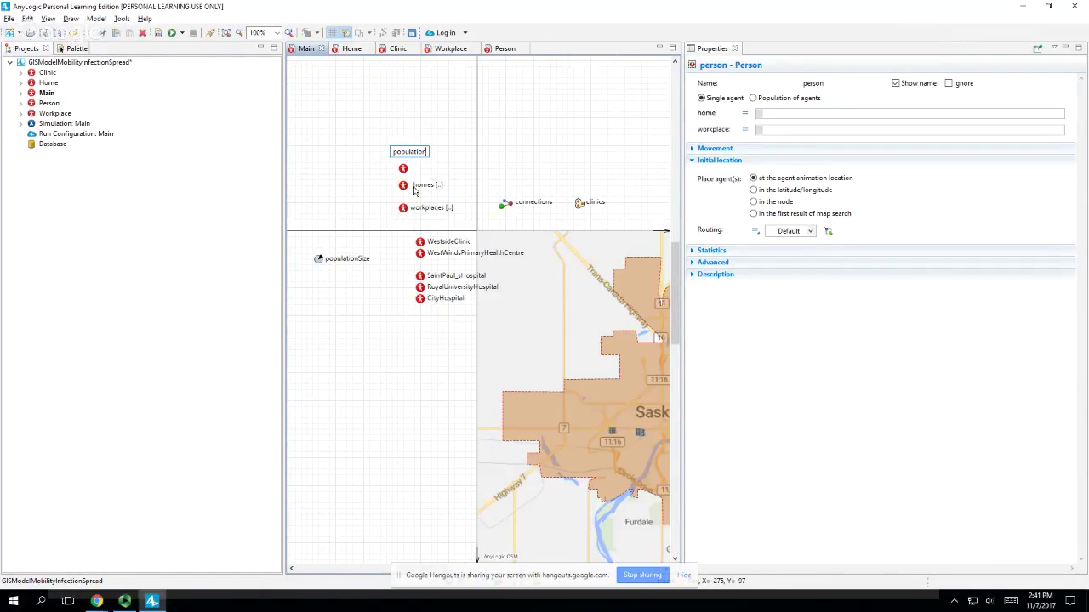
key(Return)
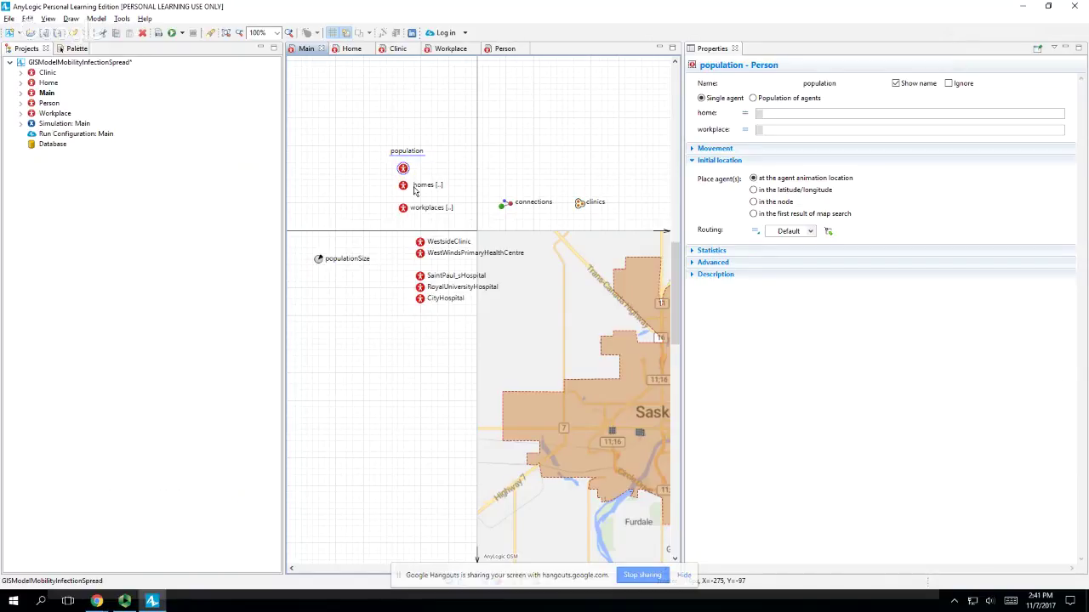
- Make population a population of agents with this.populationSize as its initial number, save the model, and move the populationSize parameter beside it
drag(415, 153, 436, 174)
click(779, 99)
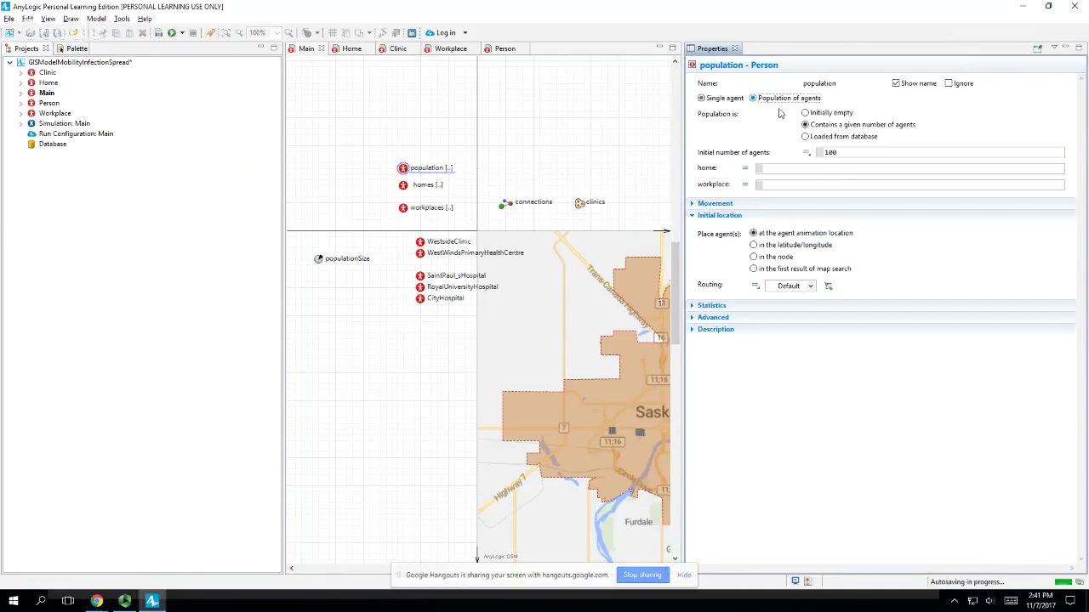
click(823, 168)
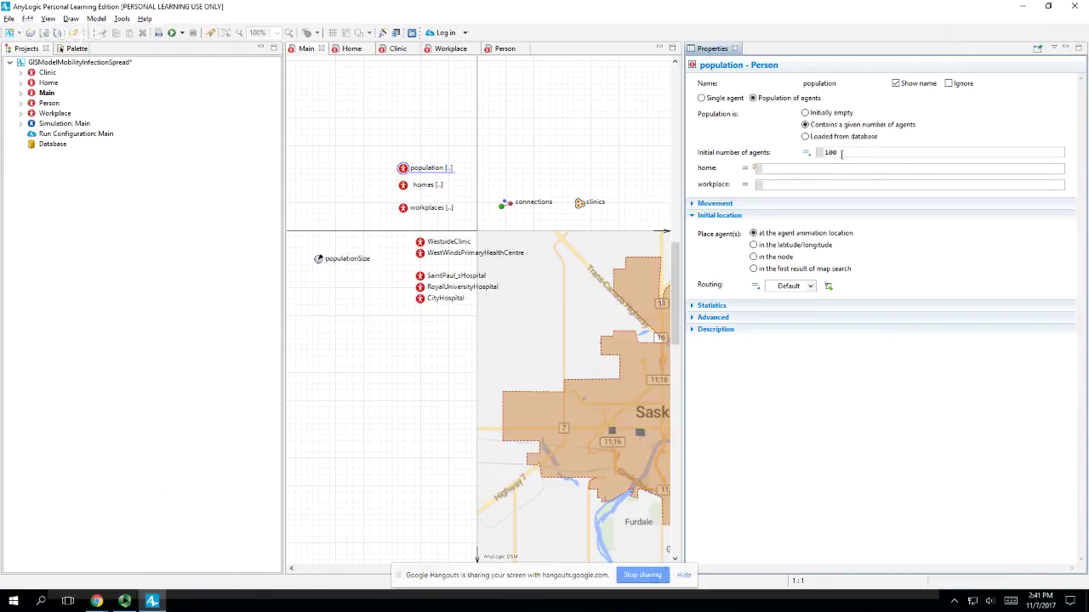
drag(842, 152, 771, 158)
text(this.populationSize)
double_click(863, 151)
key(ctrl+s)
drag(318, 261, 340, 171)
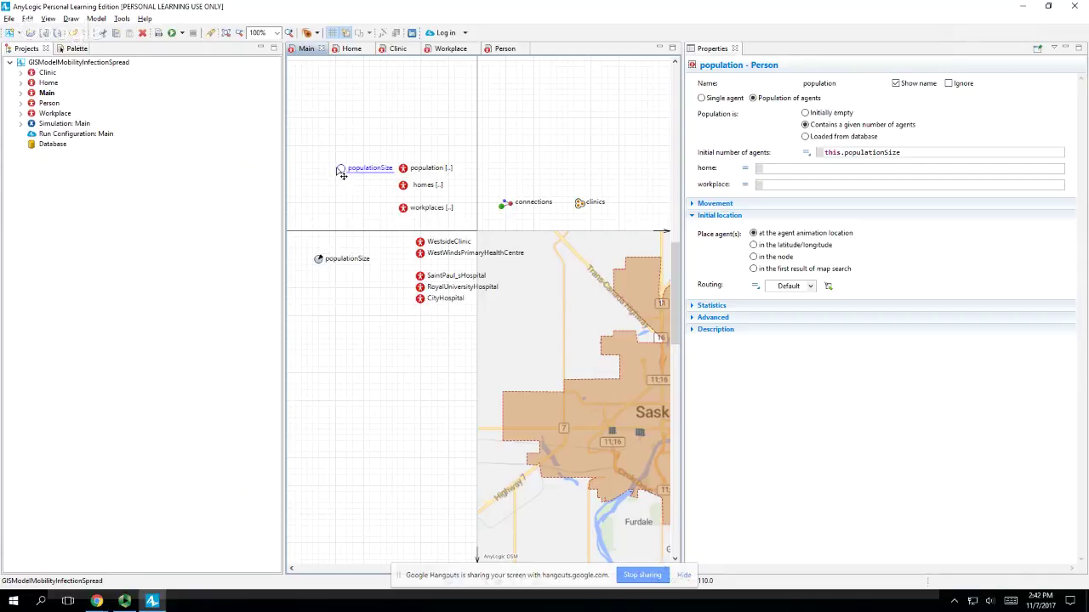
click(406, 170)
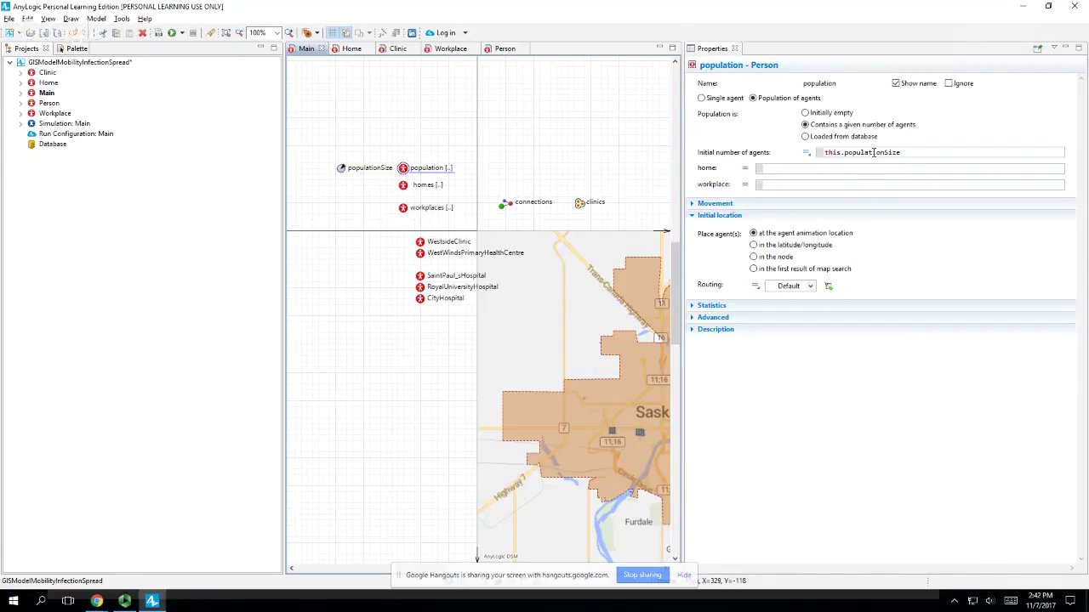
- Set the population's home parameter to this.homes.random()
click(811, 167)
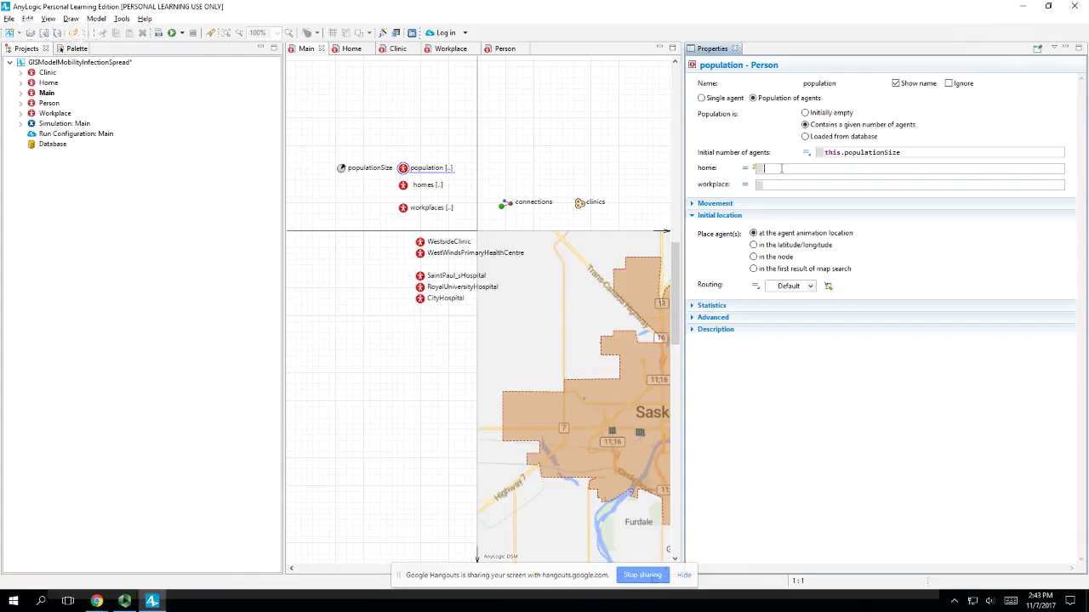
text(h)
key(BackSpace)
text(this.homes.random)
key(Escape)
text(())
key(ctrl+a)
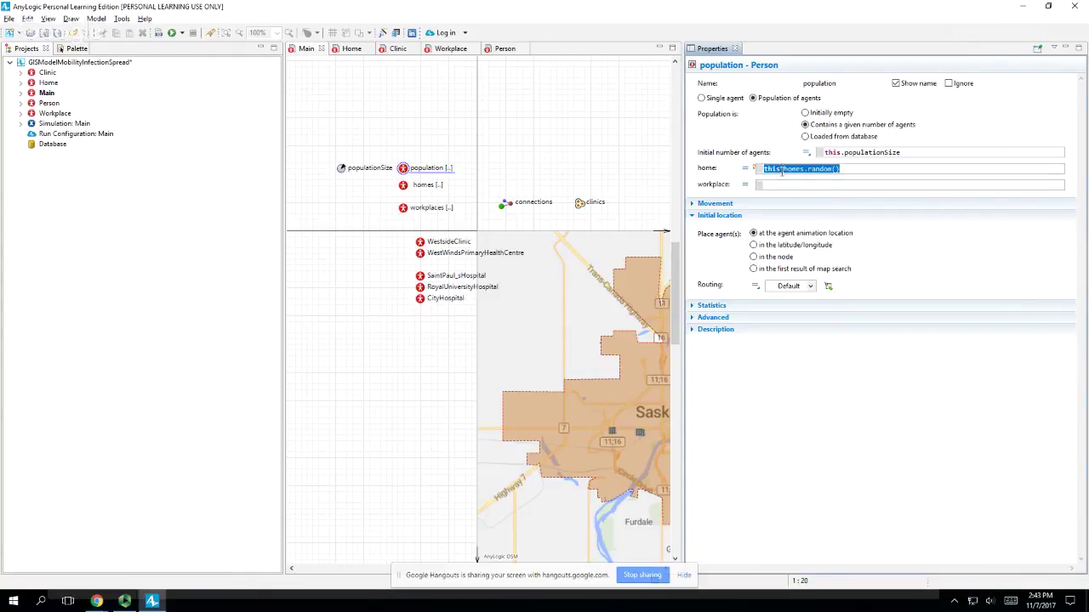
- Set the population's workplace parameter to this.workplaces.random()
click(776, 184)
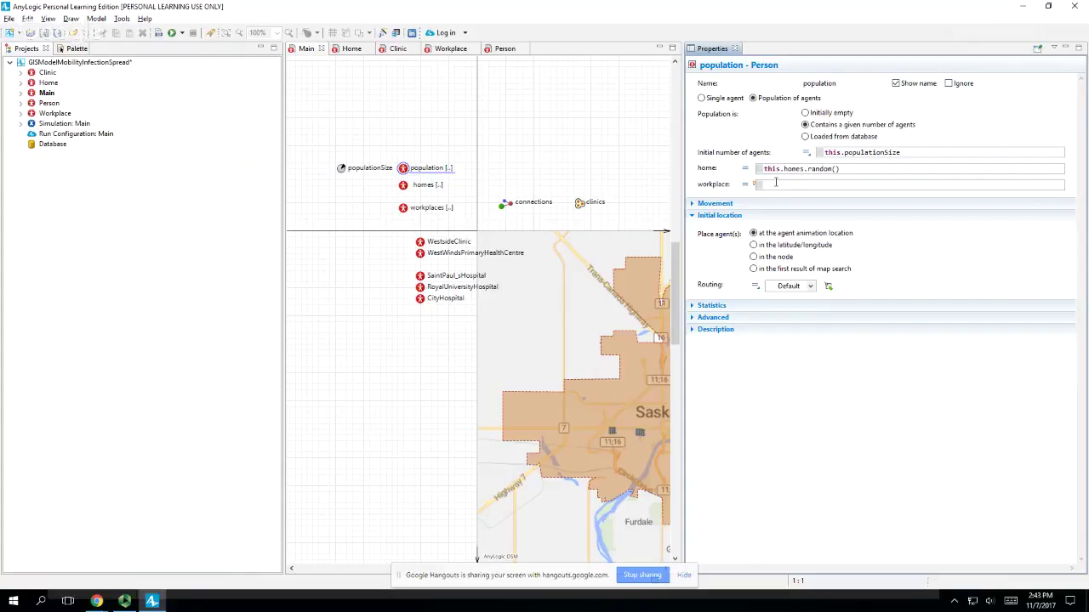
text(this.wo)
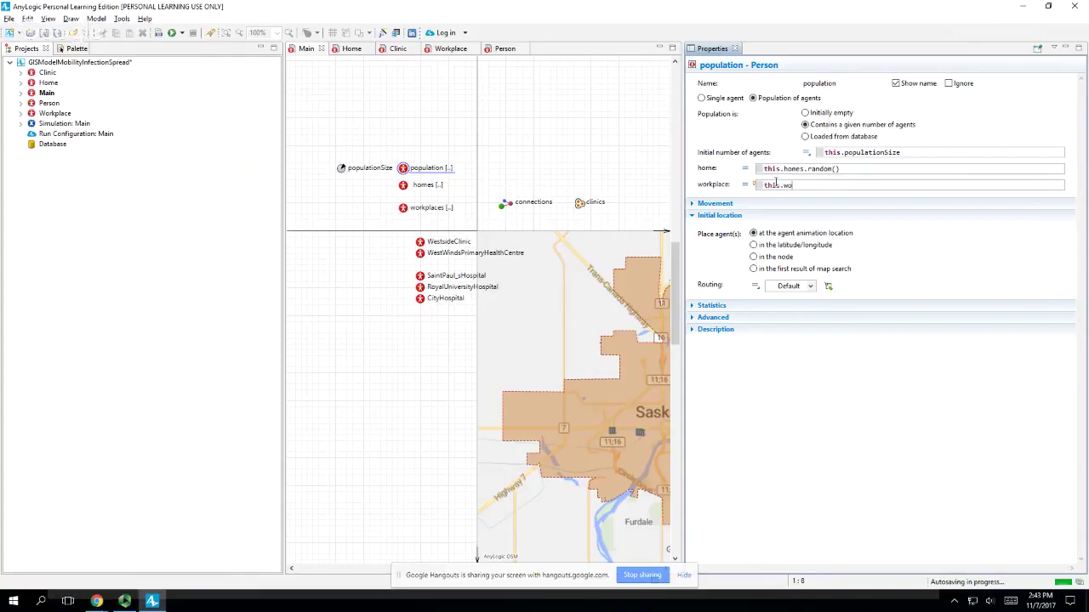
text(rkspac)
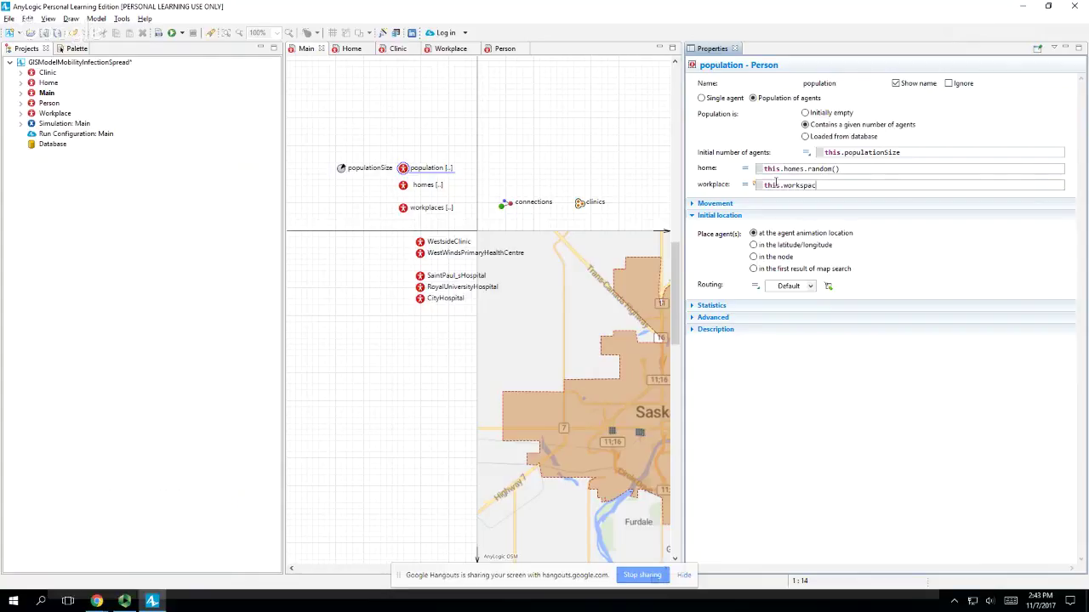
key(BackSpace)
key(BackSpace)
text(l)
key(ctrl+space)
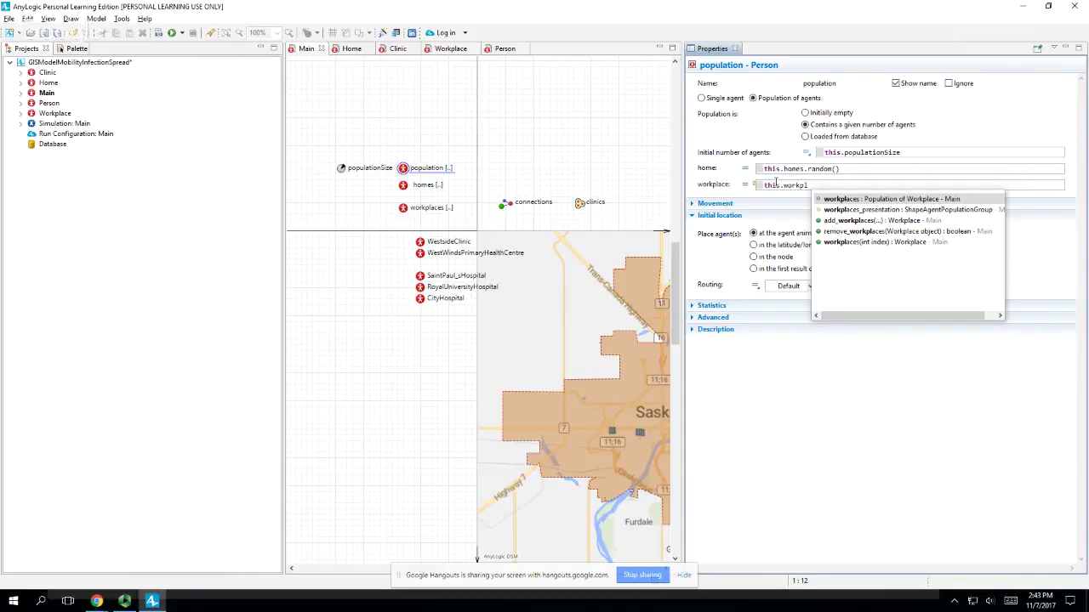
key(Return)
text(.random()
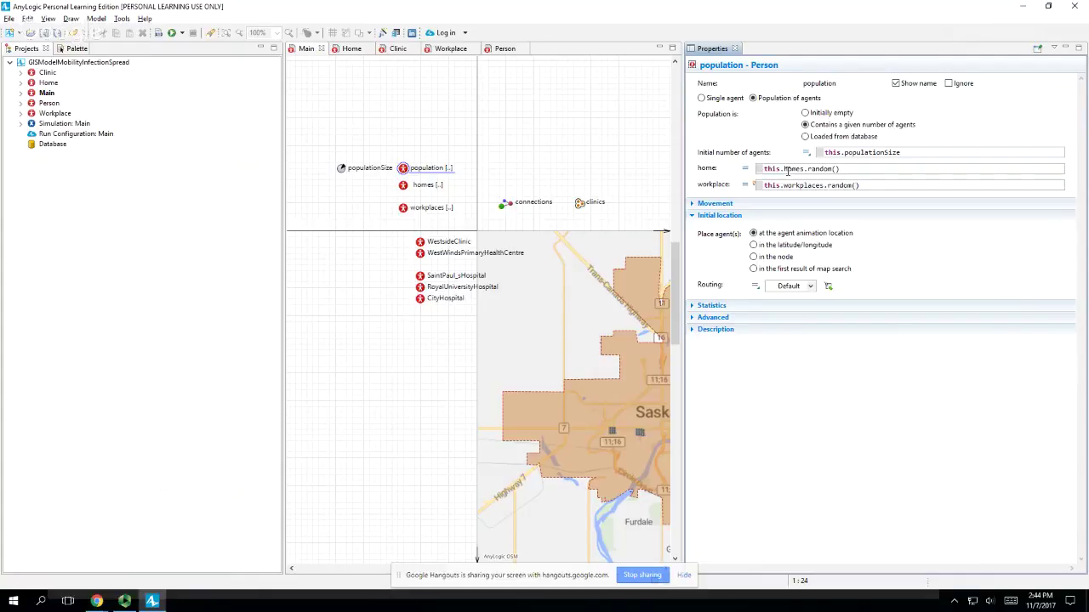
- Set the population's initial location so that its agents are placed in the latitude/longitude
click(753, 246)
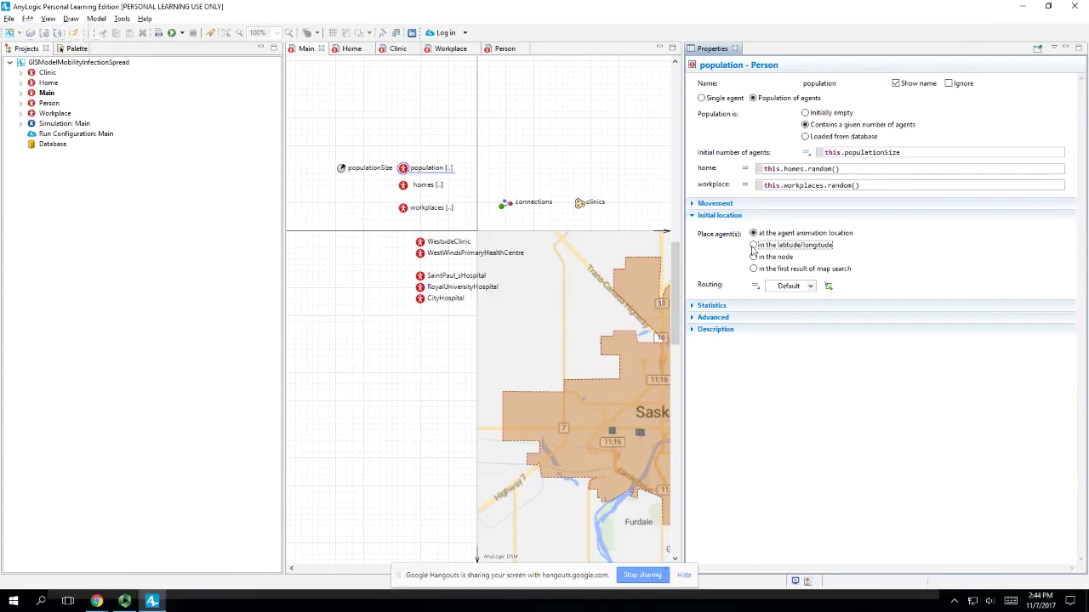
double_click(798, 287)
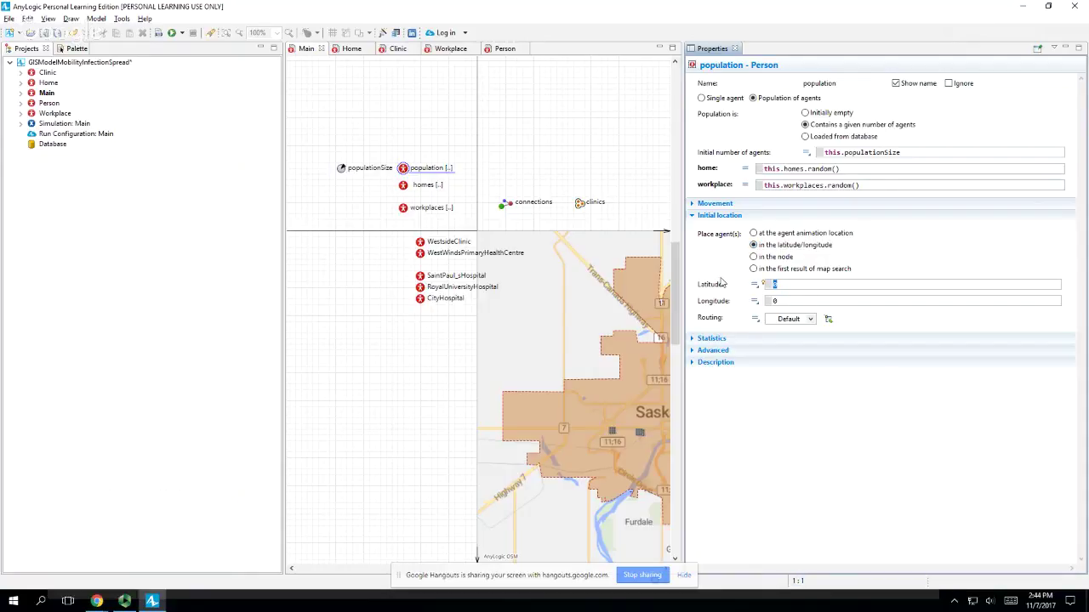
text(this.hom)
key(BackSpace)
key(BackSpace)
key(BackSpace)
key(BackSpace)
key(BackSpace)
key(BackSpace)
key(BackSpace)
key(BackSpace)
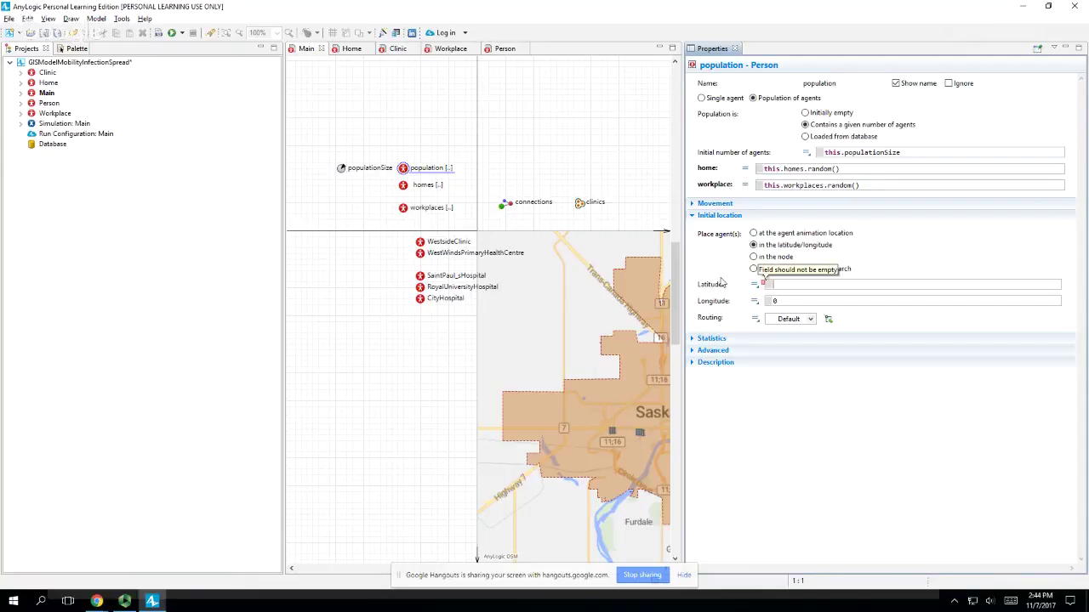
text(tgh)
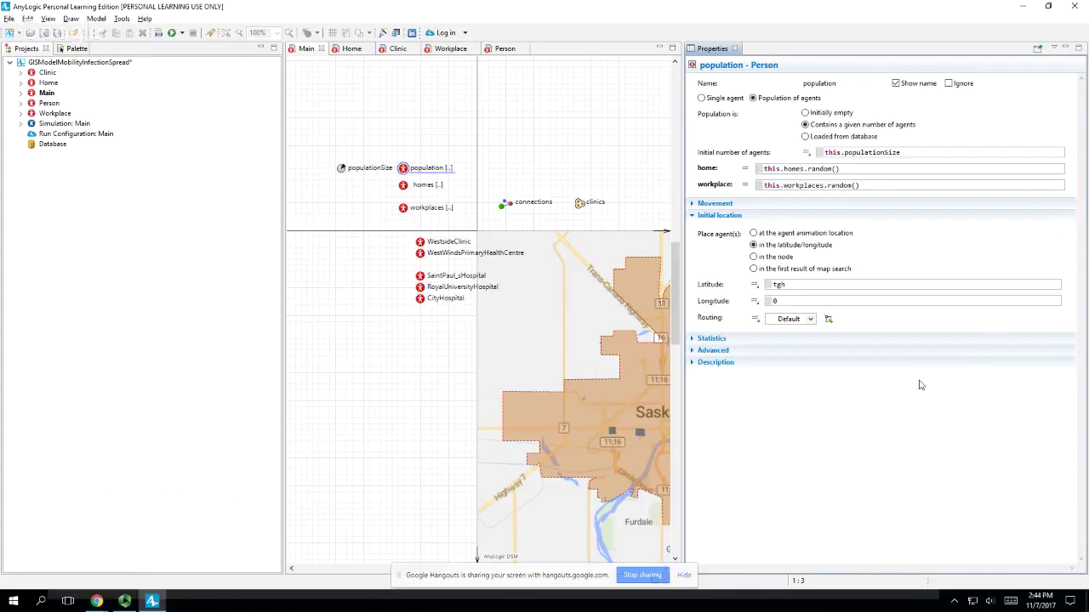
key(BackSpace)
key(BackSpace)
text(his)
key(shift+Home)
key(BackSpace)
- Set the population's initial latitude to self.home.getLatitude(), without leading indentation
text(self)
key(BackSpace)
text(.home.)
key(ctrl+space)
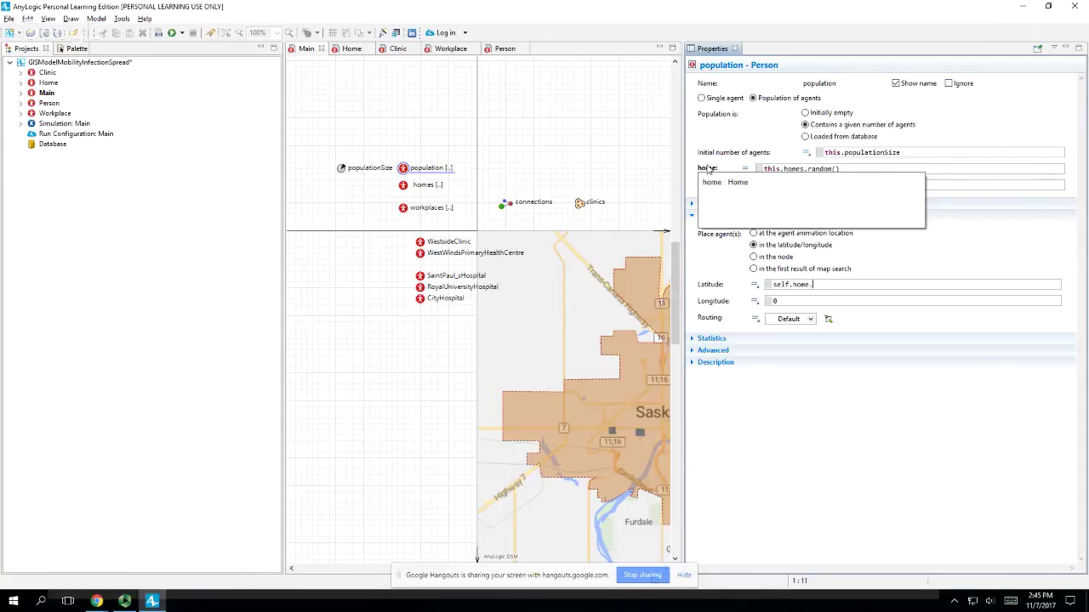
text(getL)
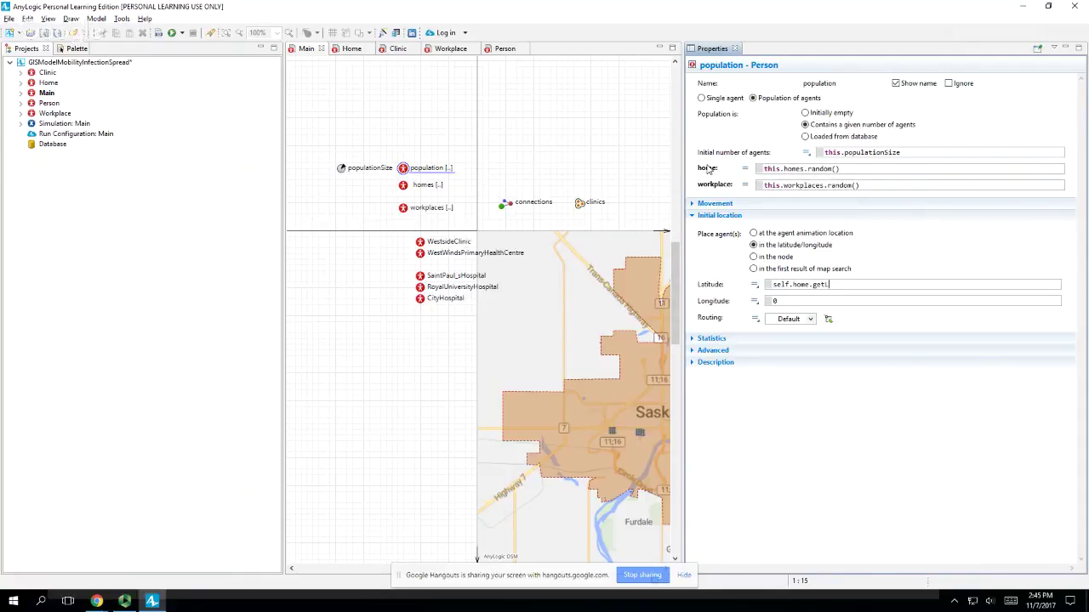
key(ctrl+space)
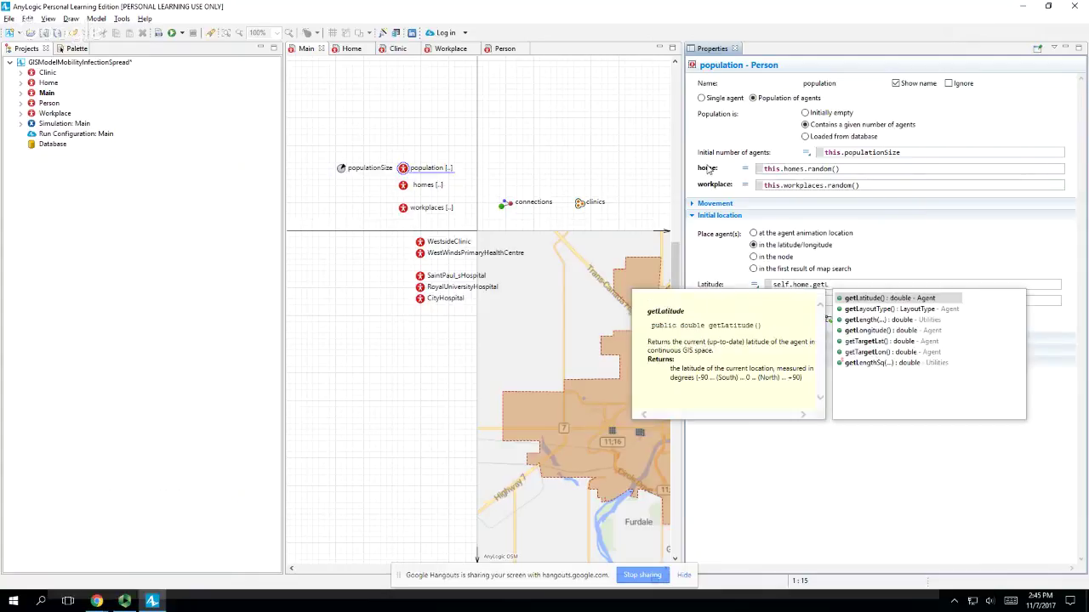
key(Return)
key(ctrl+a)
key(ctrl+c)
key(Tab)
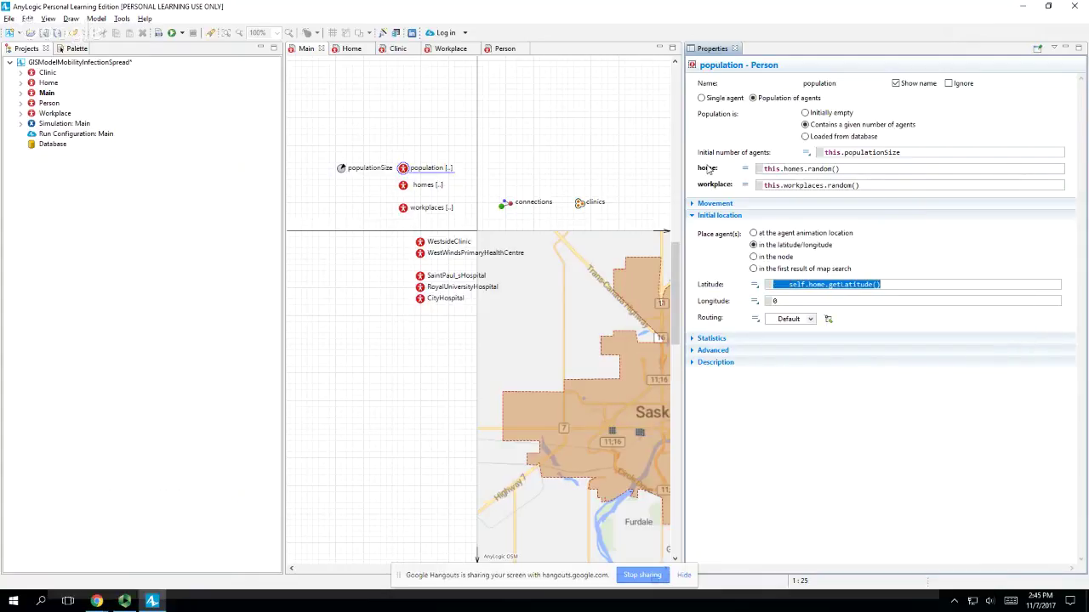
key(Home)
key(shift+Right)
key(BackSpace)
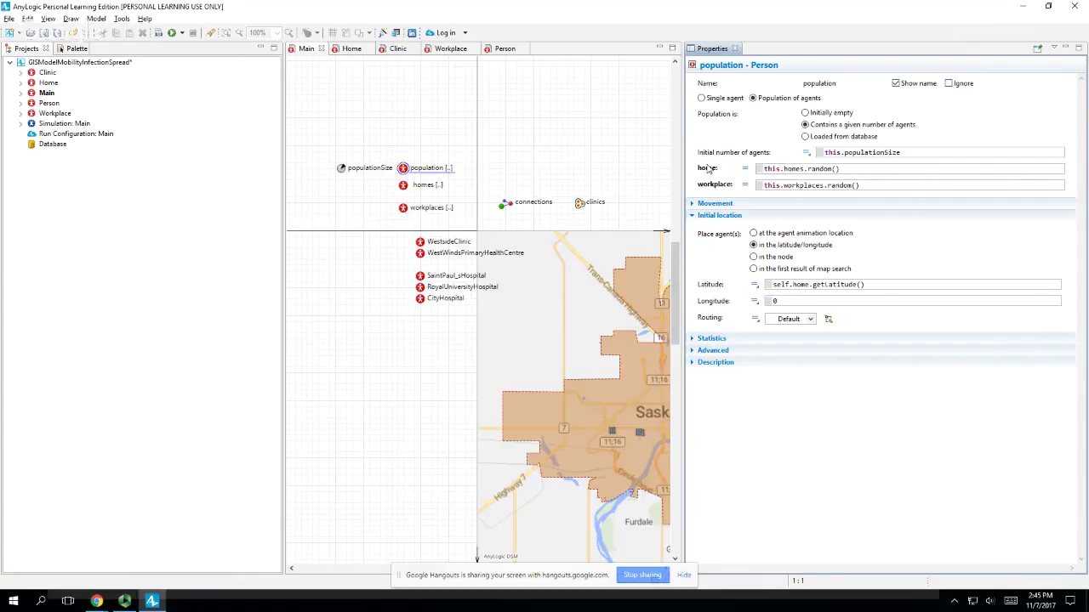
- Set the population's initial longitude to self.home.getLongitude(), reusing the latitude expression
click(844, 302)
key(ctrl+a)
key(ctrl+v)
key(shift+Right)
key(shift+Right)
text(ong)
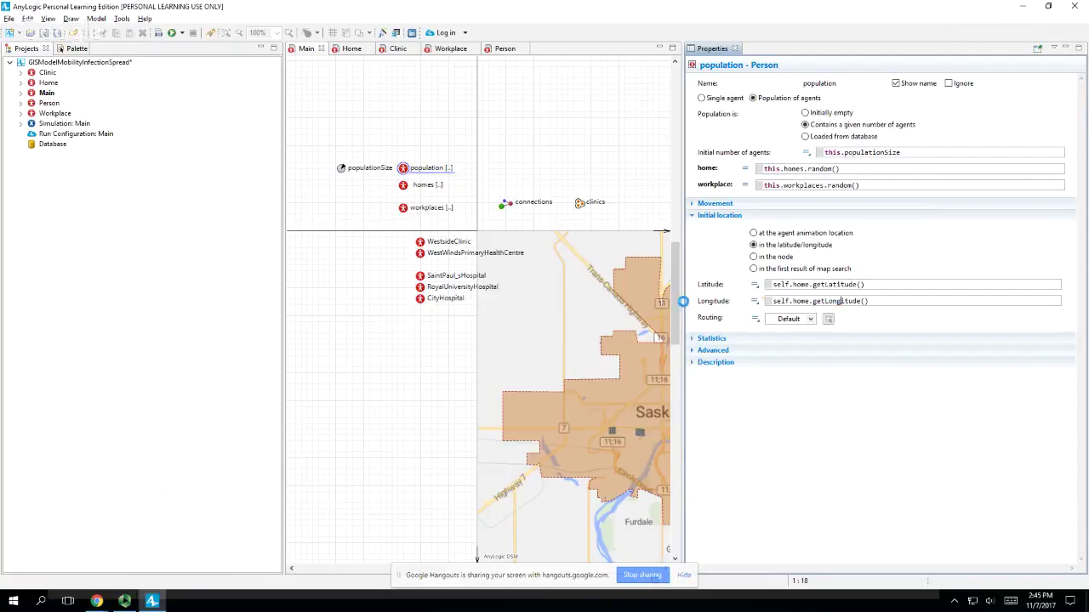
- Run the Simulation experiment, check how the agents move on the Saskatoon map, and close the simulation window
right_click(34, 123)
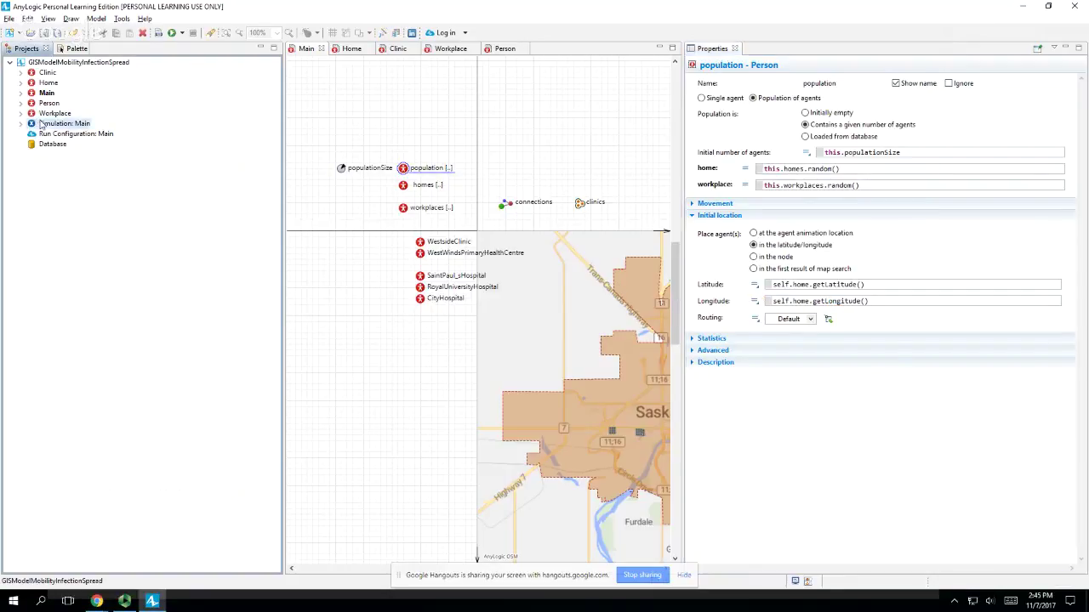
click(92, 273)
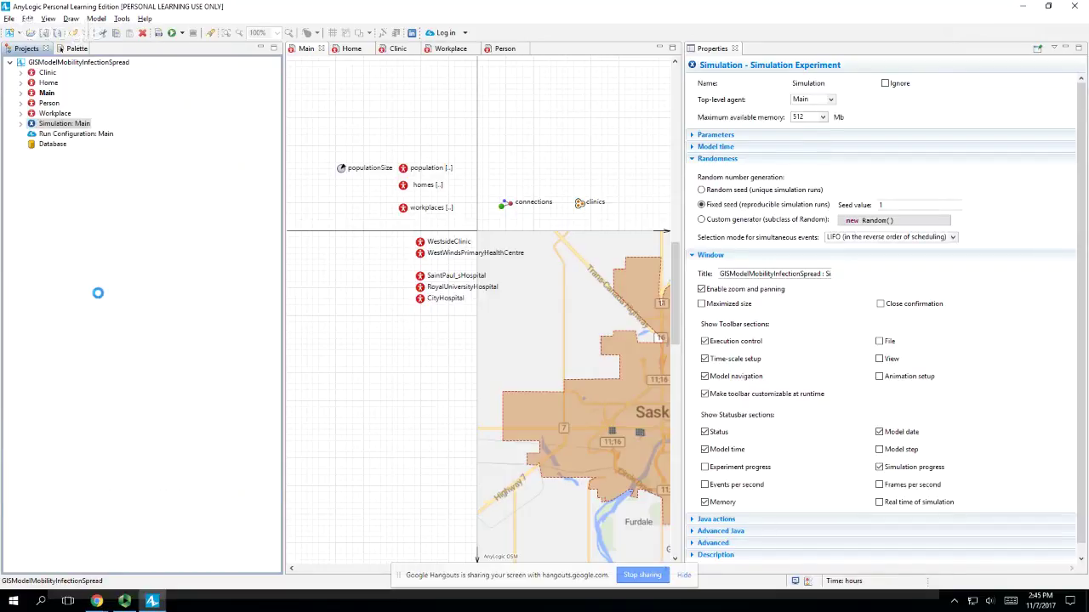
click(55, 90)
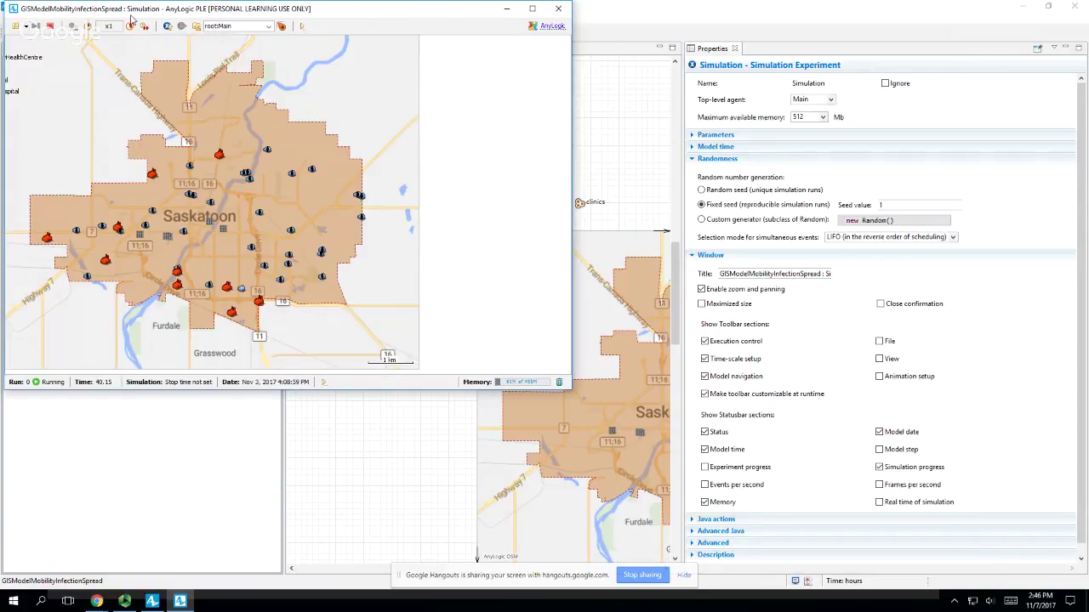
click(558, 8)
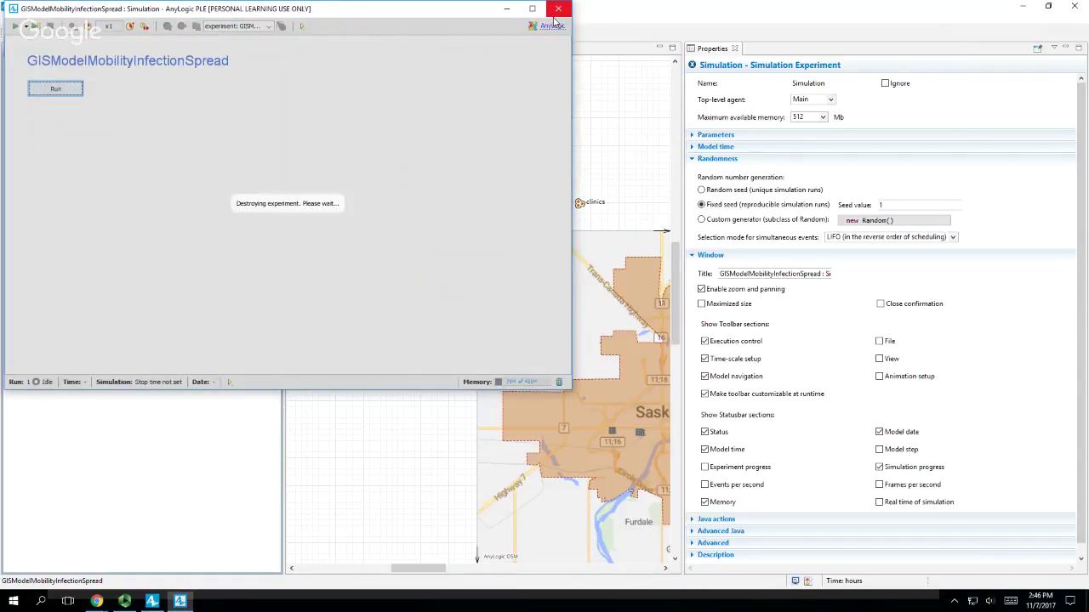
- Review the initial number of agents in homes and compare it with the settings of population
click(409, 185)
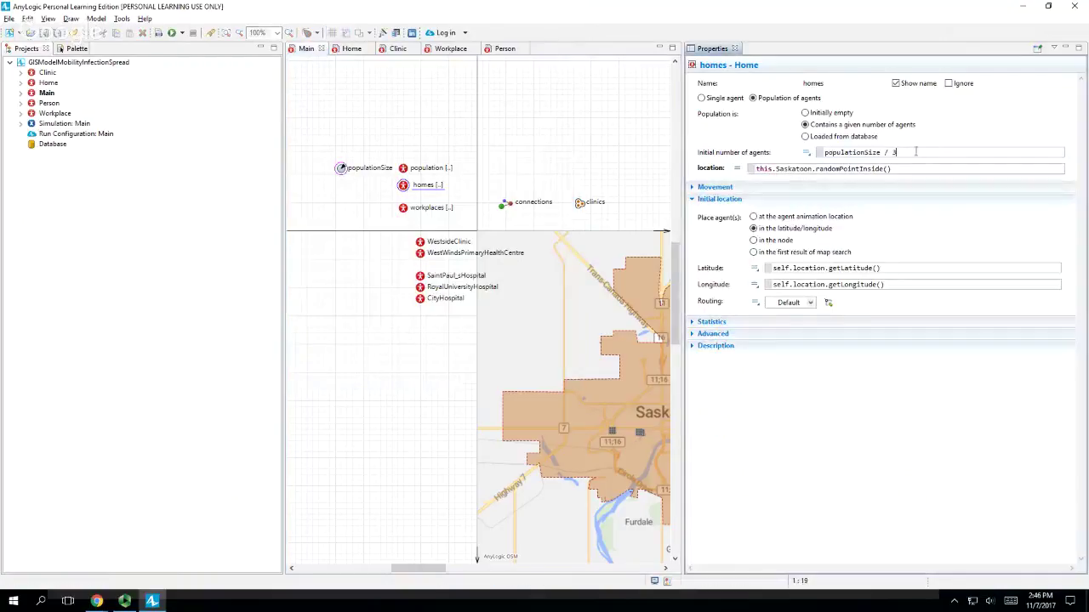
drag(893, 152, 552, 155)
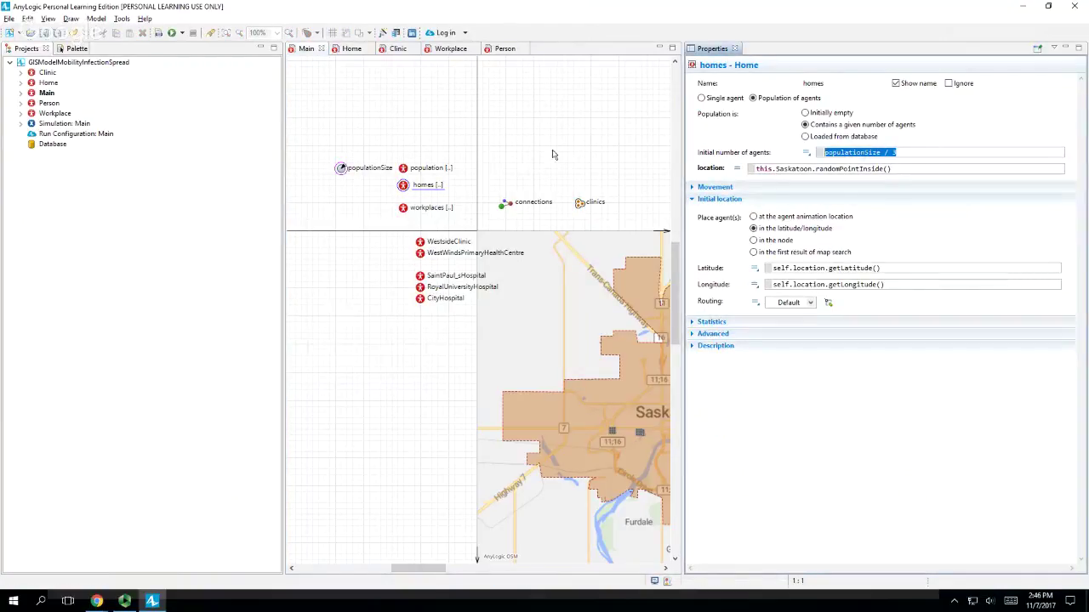
click(403, 169)
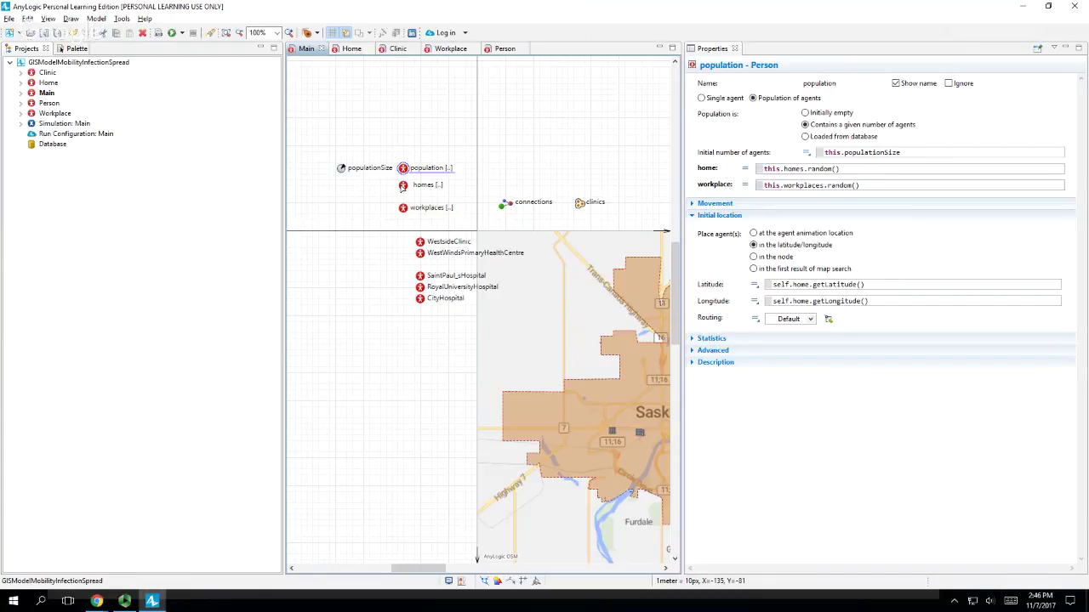
- In the Person agent type, add a statechart entry point beside the home parameter and name it mobilityStatechart
click(503, 49)
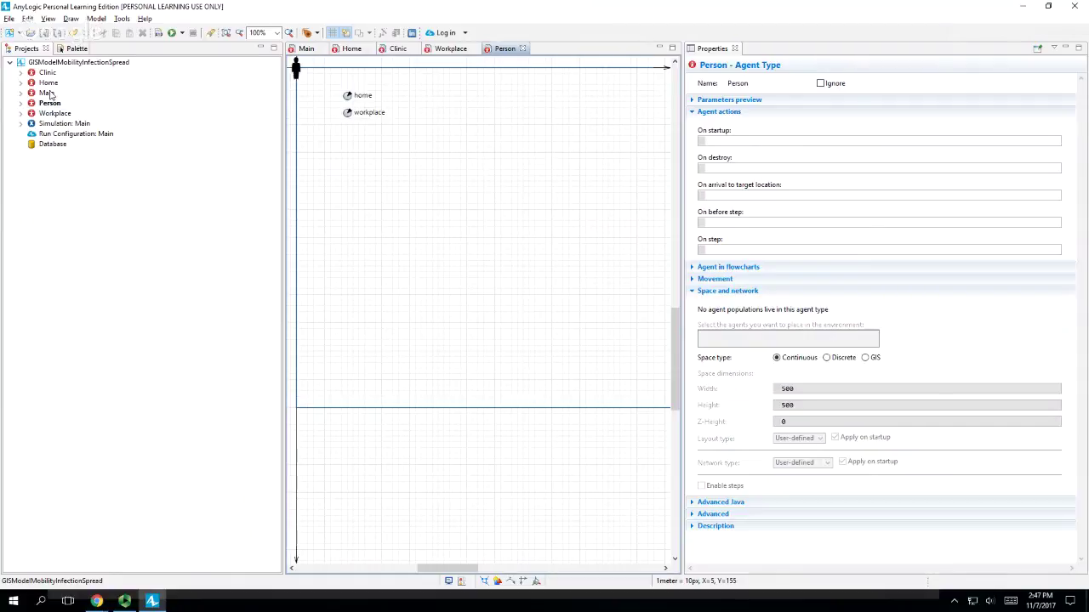
click(73, 48)
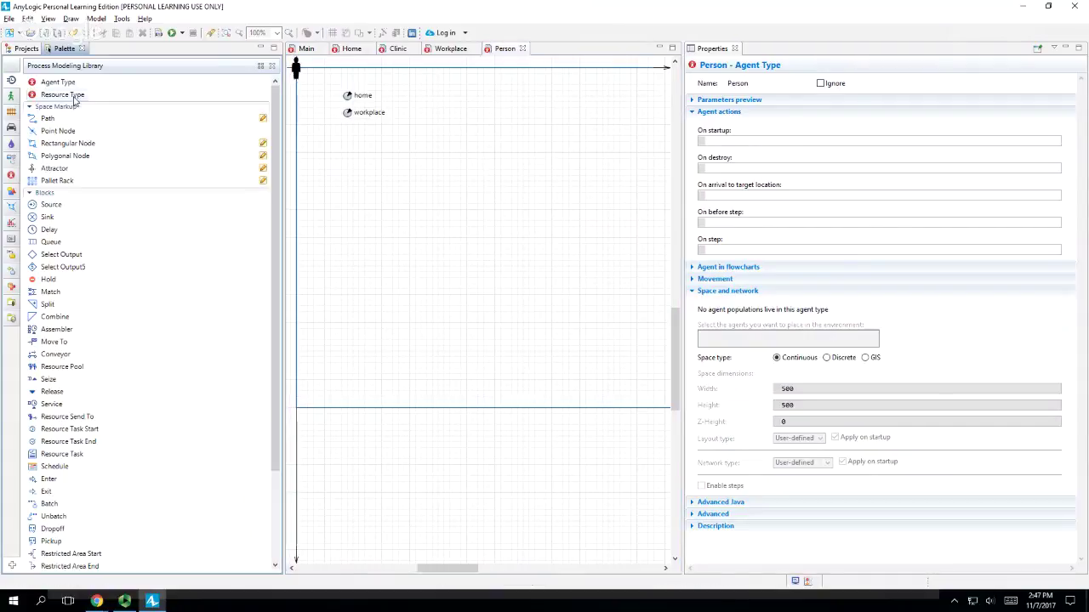
click(11, 80)
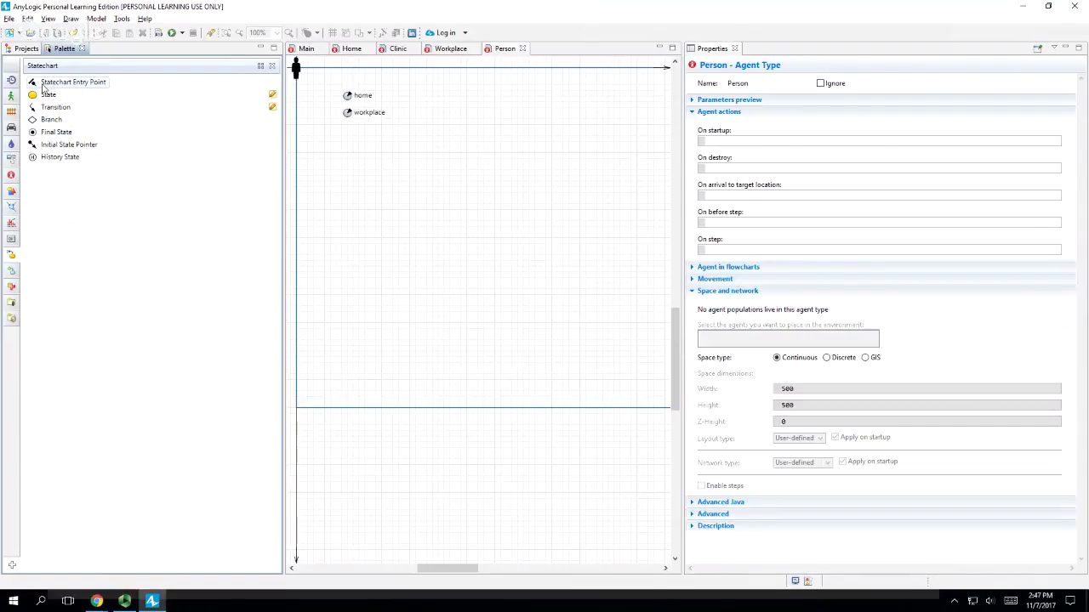
mouse_move(12, 97)
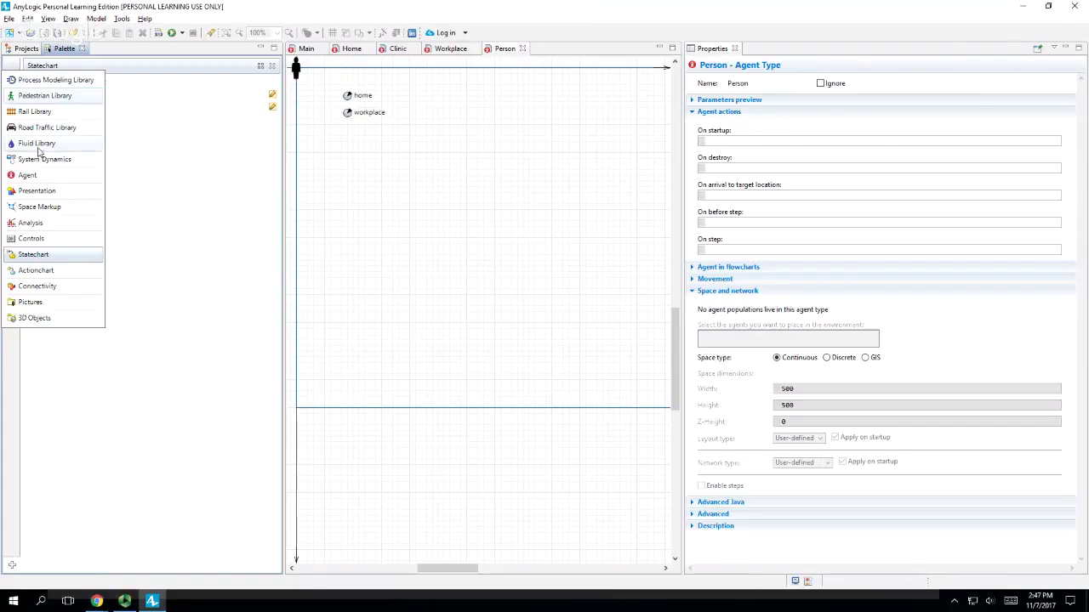
click(39, 254)
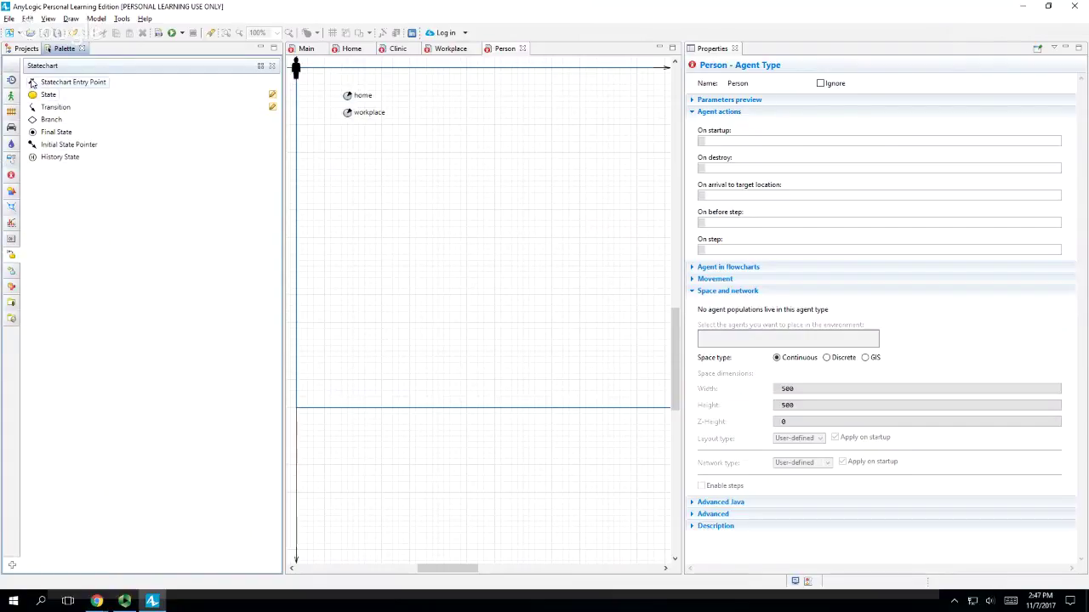
drag(52, 82, 446, 103)
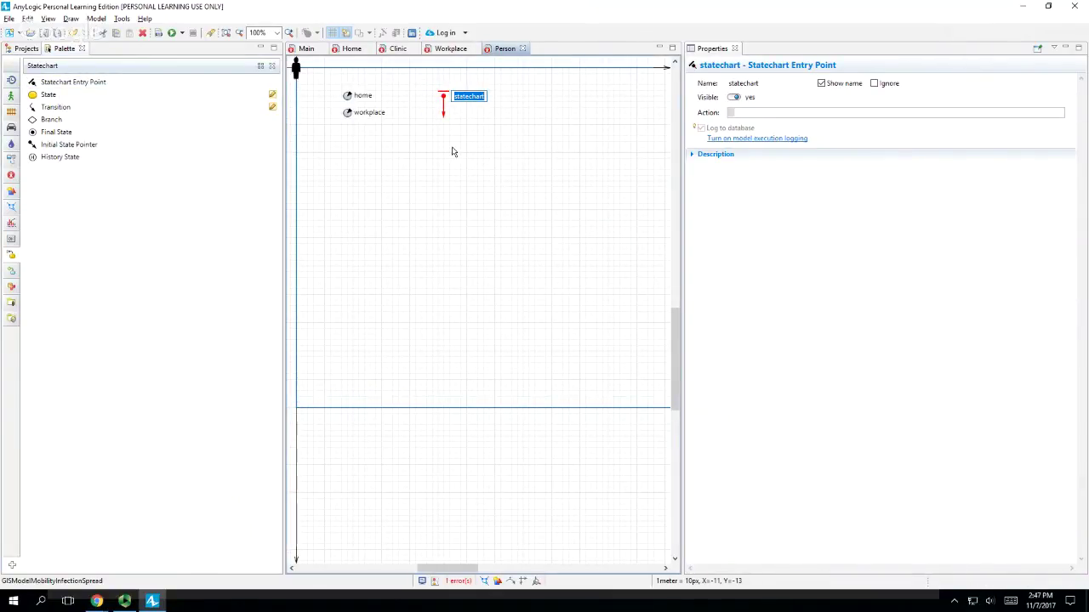
key(BackSpace)
text(mobi)
key(BackSpace)
key(BackSpace)
text(ilityStatechart)
key(Return)
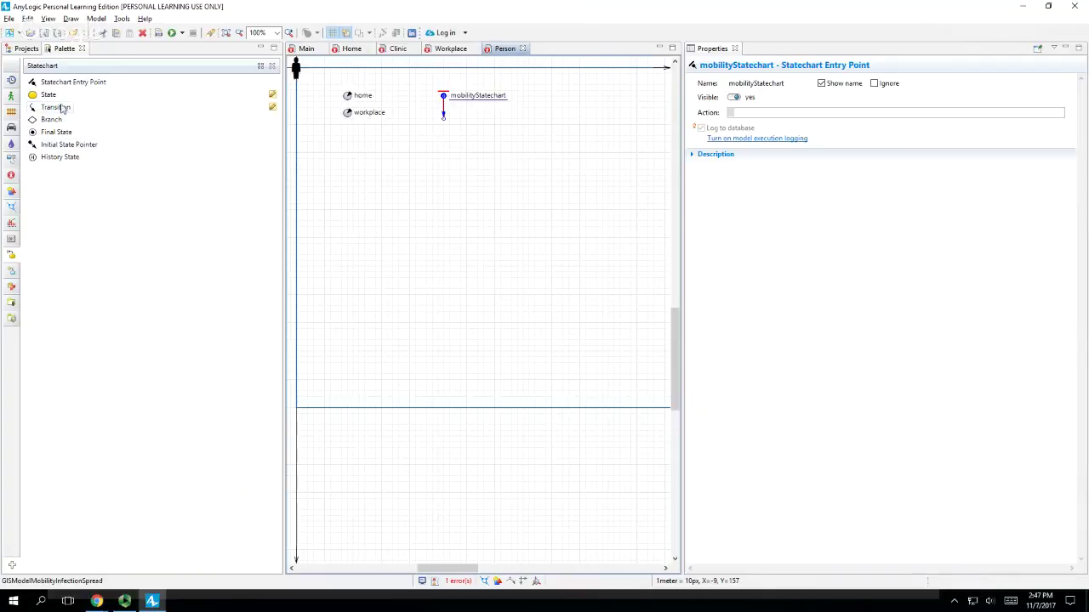
- Add a state named AtHome at the end of the mobilityStatechart entry point
drag(49, 94, 418, 122)
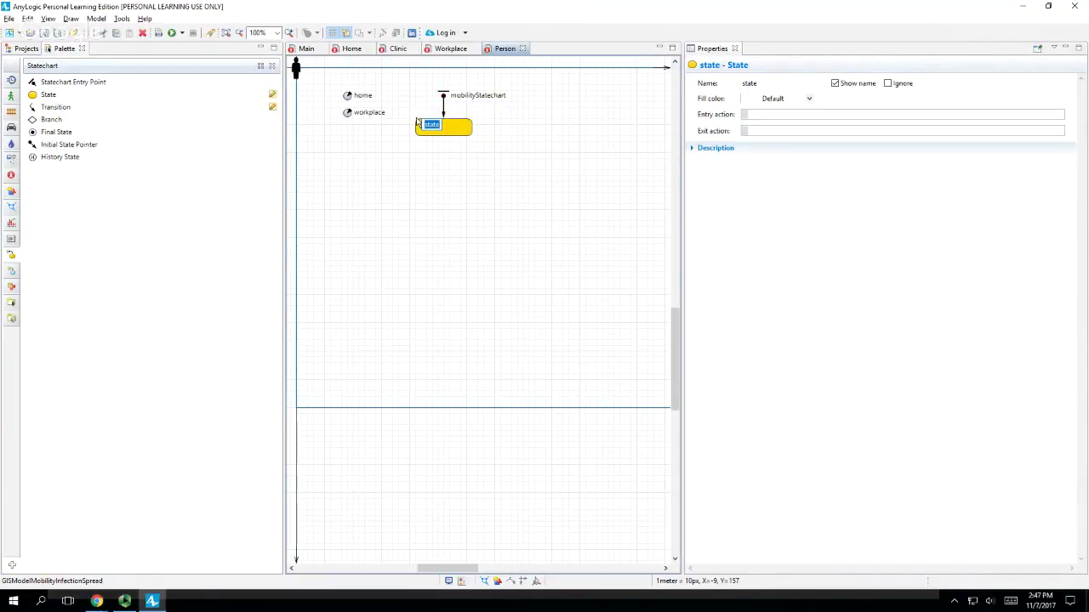
text(AtHome)
key(Return)
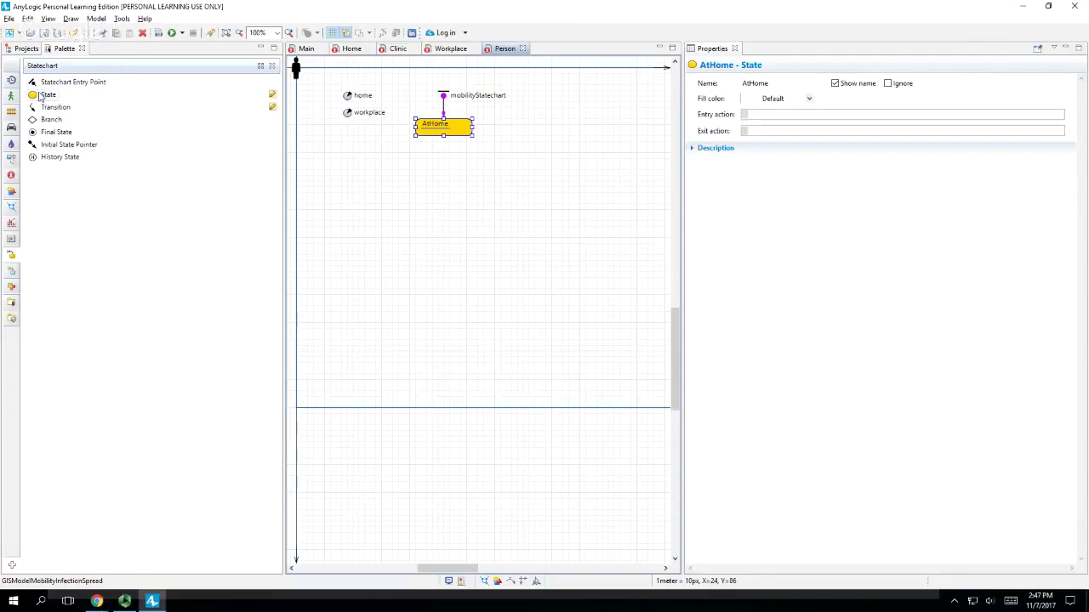
- Add a state named AtWork some distance below AtHome and align it vertically with AtHome
drag(44, 94, 410, 201)
text(At)
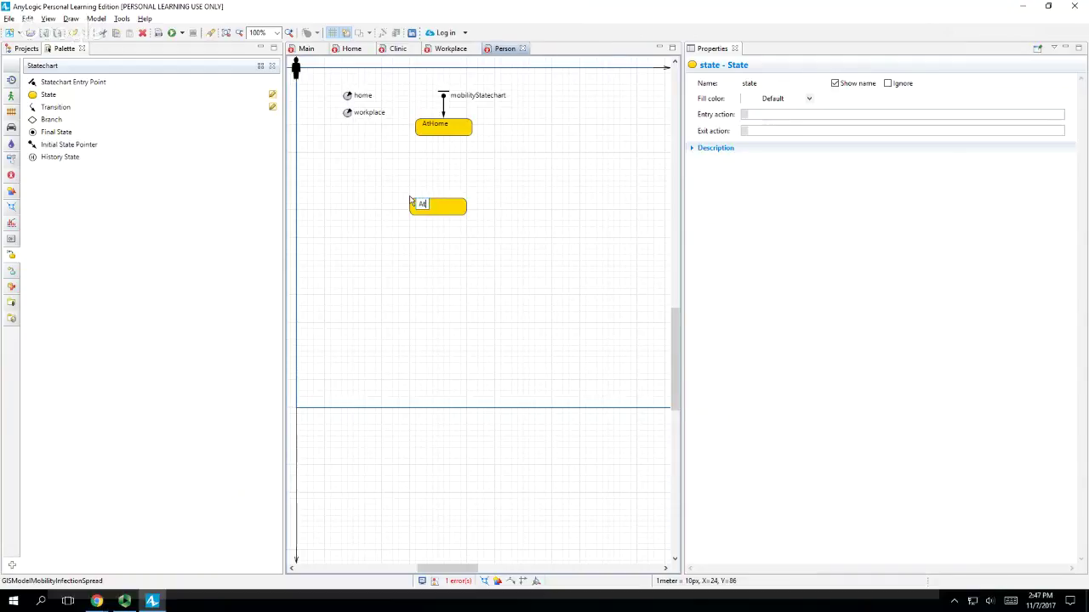
text(Work)
key(Return)
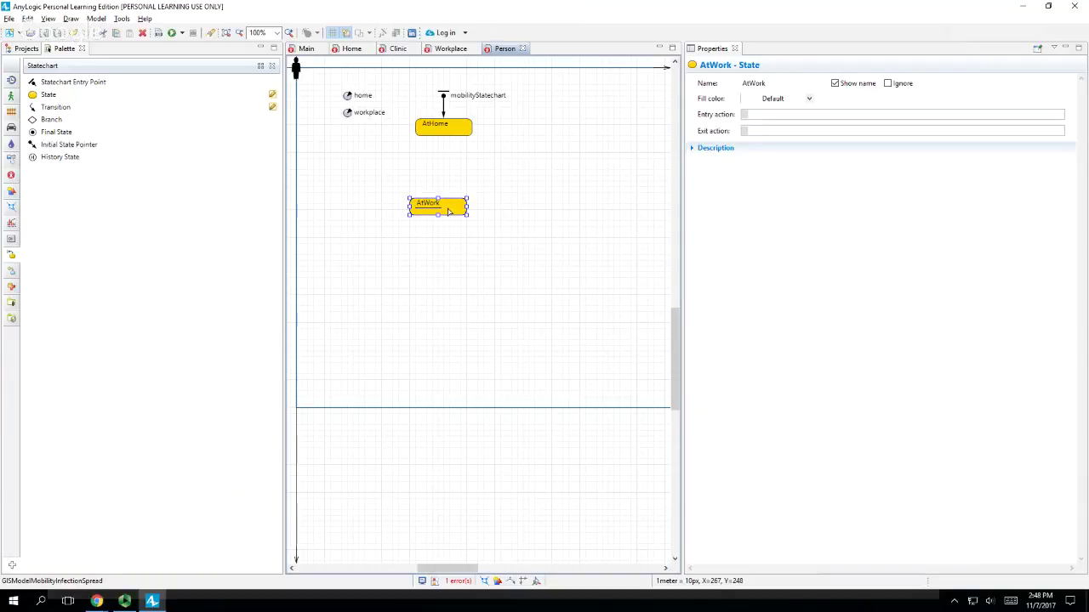
drag(449, 211, 455, 211)
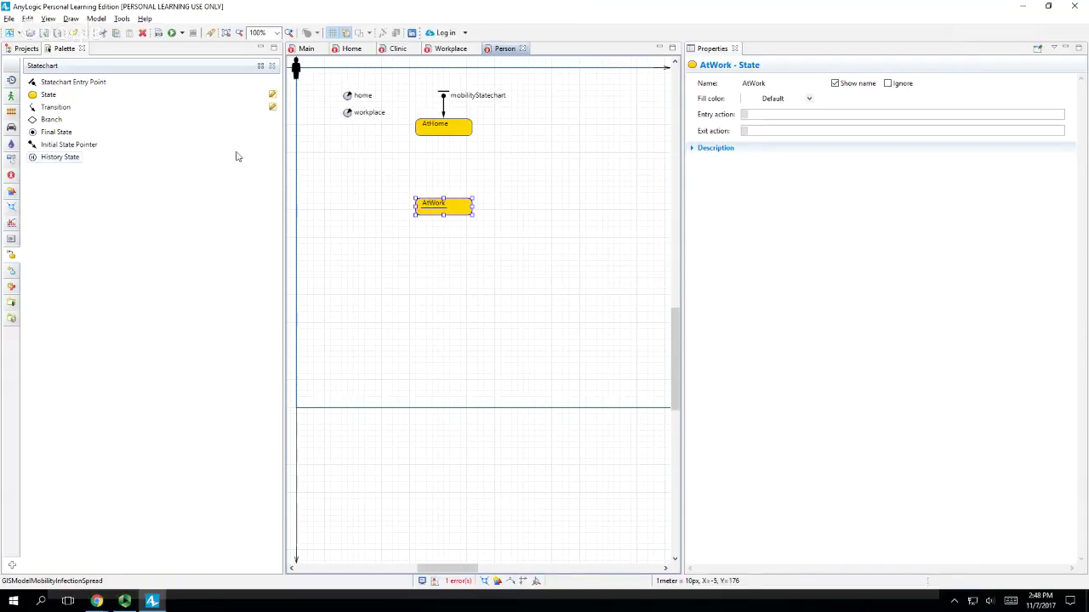
- Add a state named CommutingToWork between AtHome and AtWork, offset to their right
drag(39, 96, 452, 159)
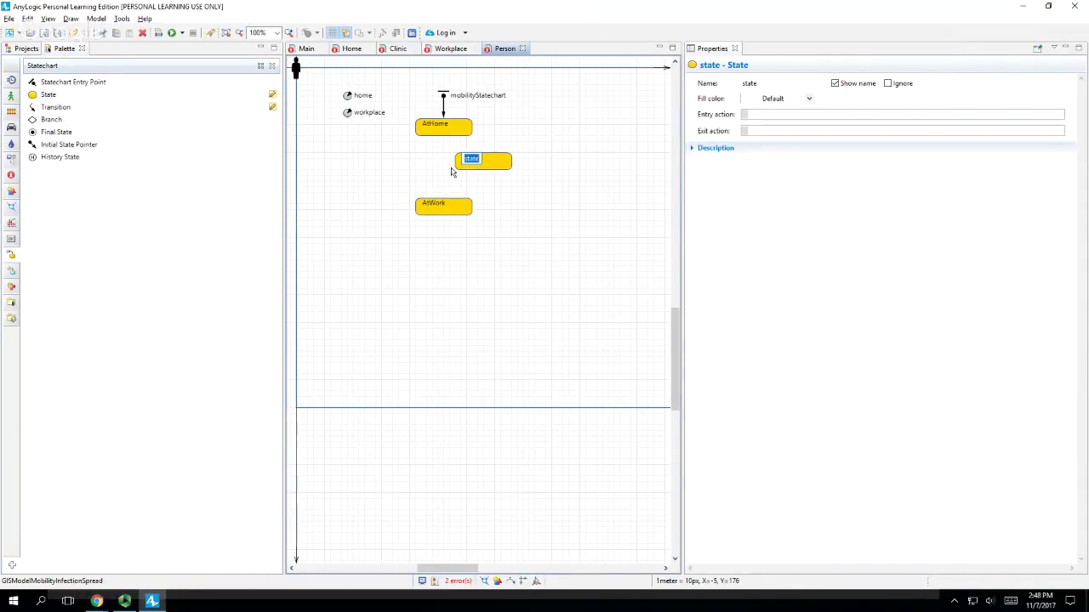
text(Commutg)
key(BackSpace)
text(ingToWork)
key(Return)
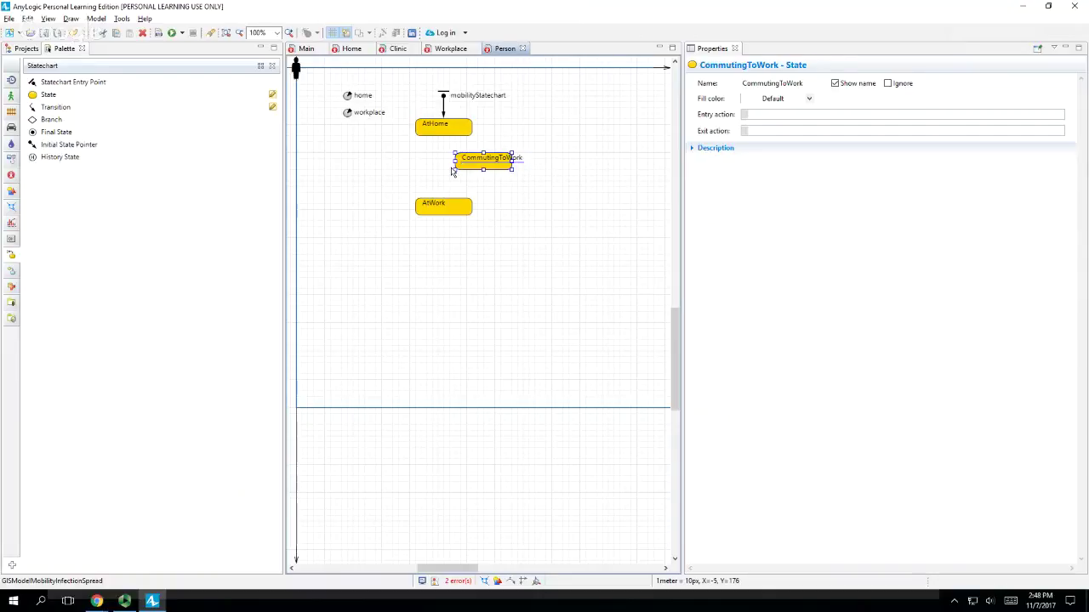
- Add a state named CommutingFromWork between AtHome and AtWork, on the side opposite CommutingToWork
drag(70, 94, 363, 157)
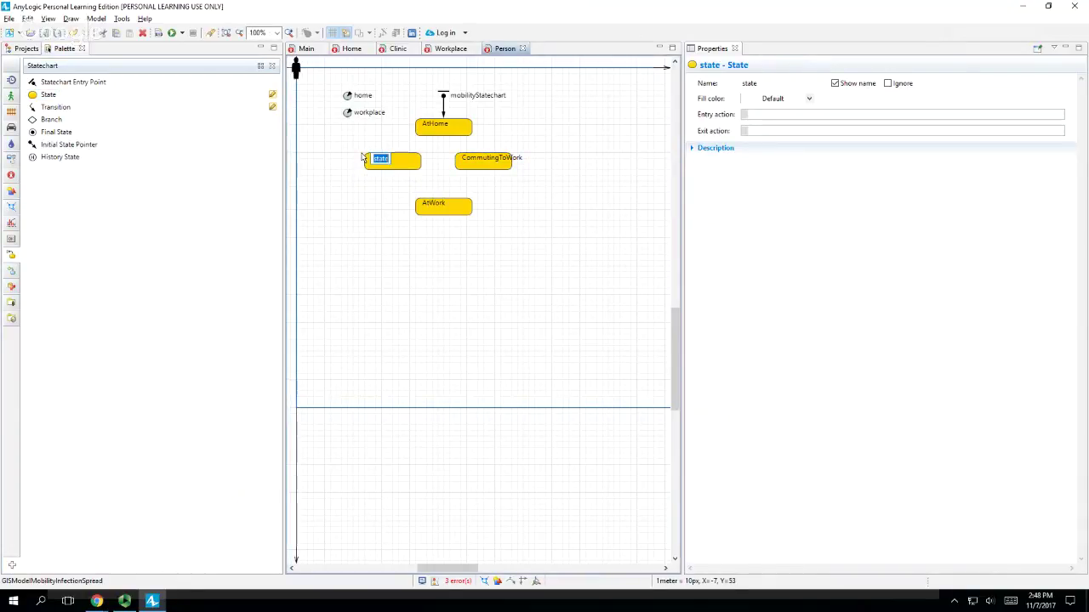
text(CommutingFromWork)
key(Return)
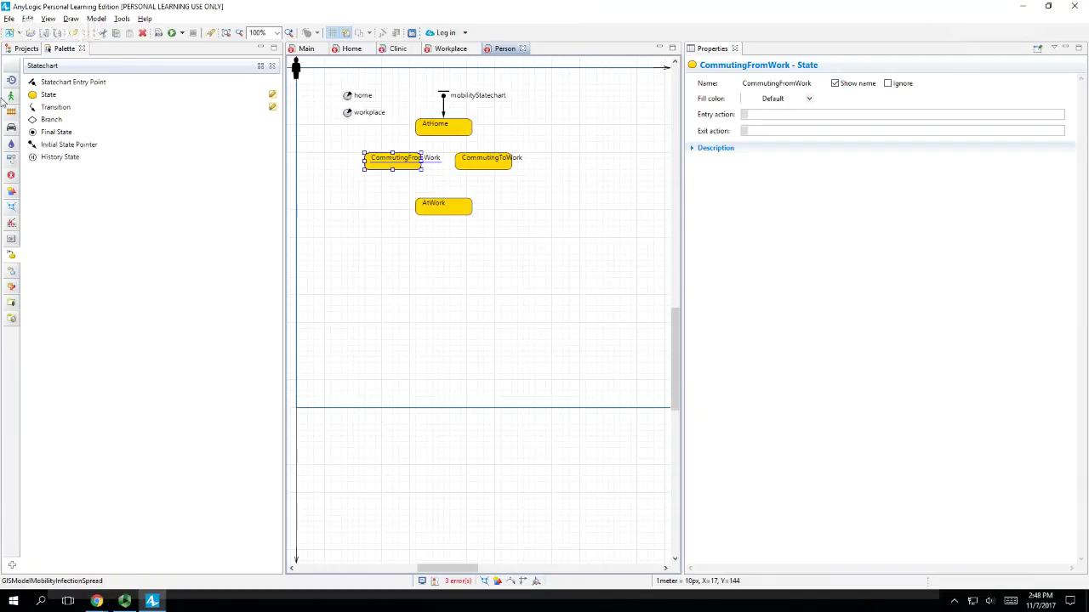
- Connect AtHome to CommutingToWork with a transition and shift both commuting states slightly down
click(56, 108)
click(467, 134)
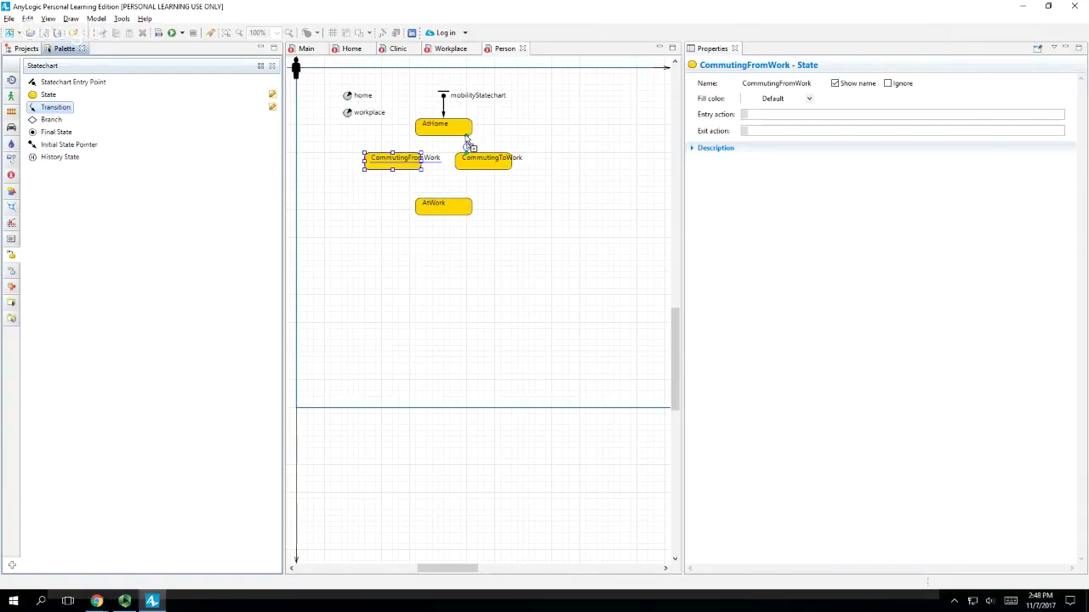
click(466, 154)
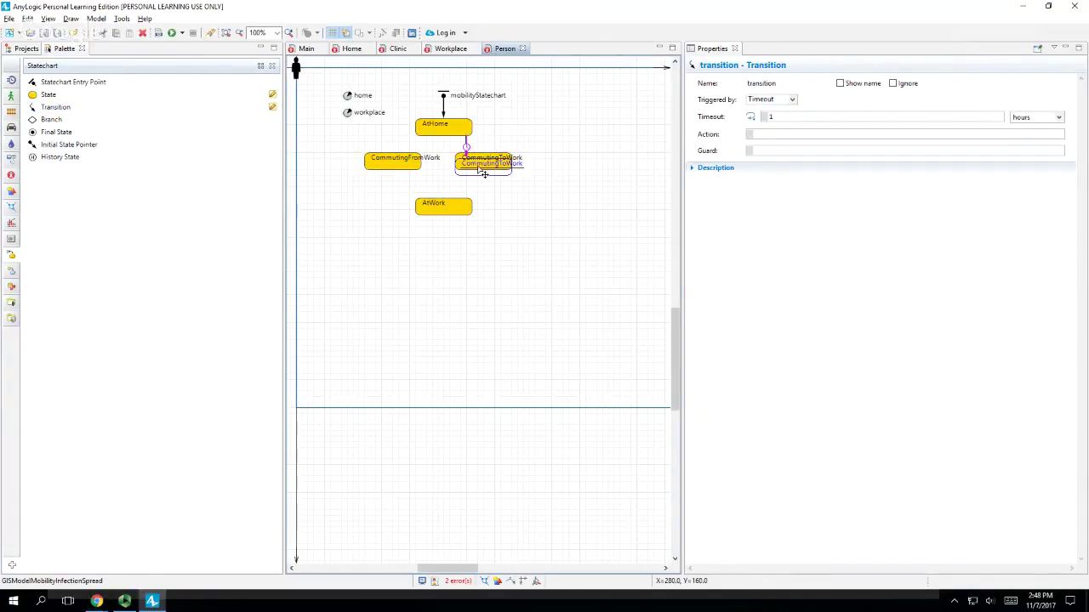
drag(477, 162, 418, 173)
- Add a transition from CommutingToWork to AtWork, ending near the middle of the AtWork state's upper edge
click(55, 108)
click(466, 176)
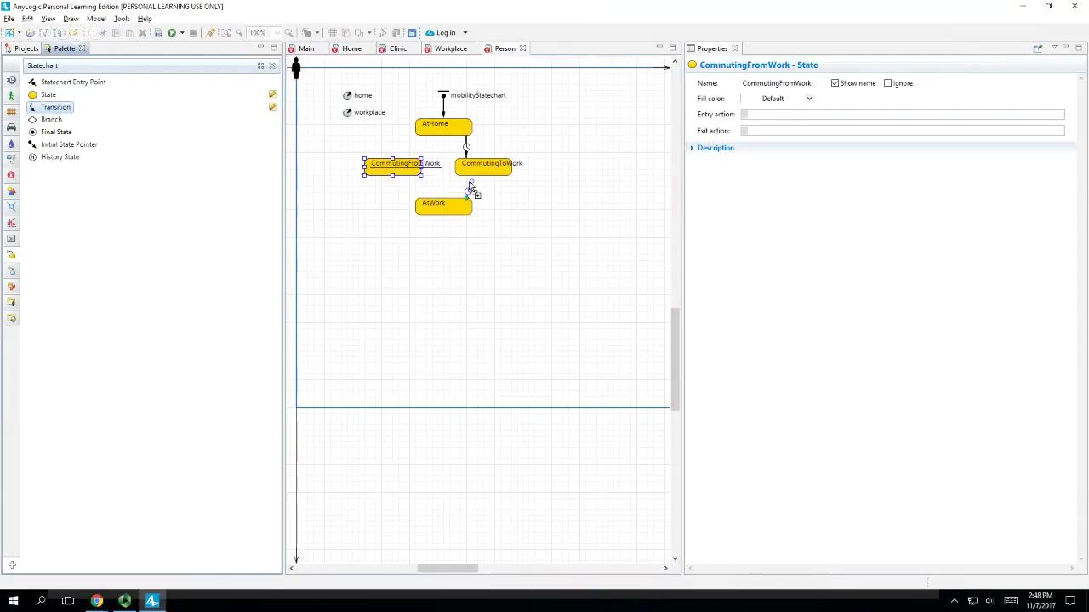
click(466, 198)
drag(466, 197, 449, 198)
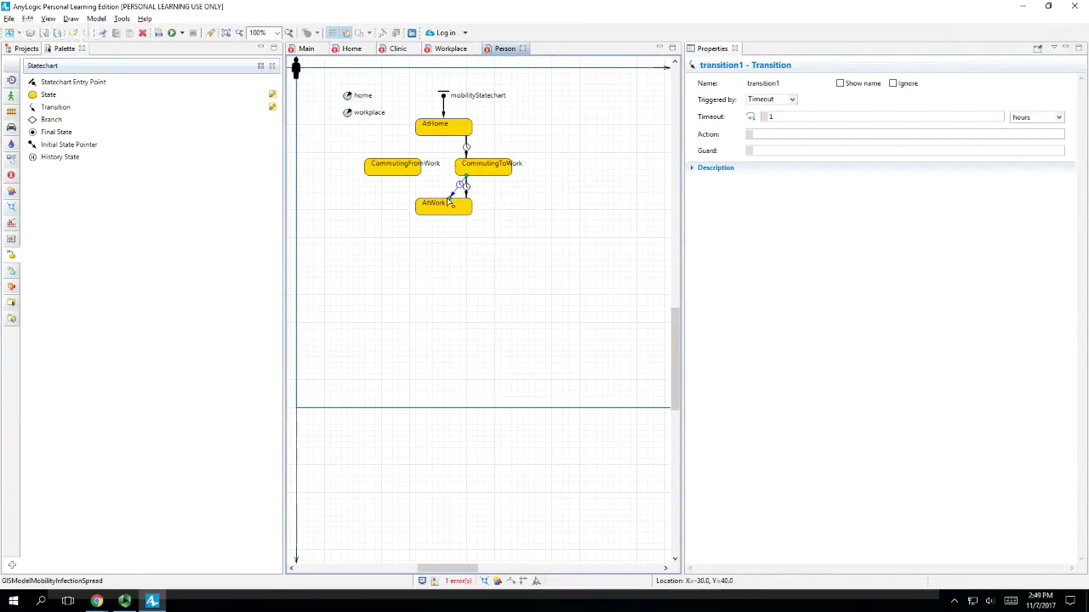
click(66, 145)
- Add a transition from AtWork to the lower edge of CommutingFromWork
click(56, 107)
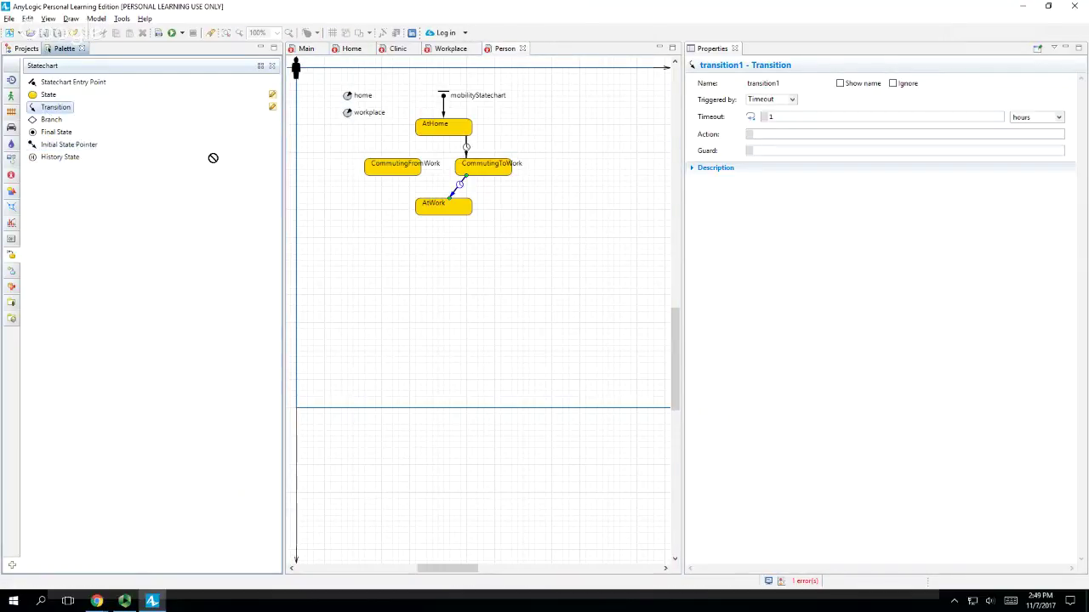
click(426, 216)
click(427, 236)
drag(425, 226, 405, 177)
- Add a transition from the upper edge of CommutingFromWork to AtHome to close the commuting loop
click(55, 107)
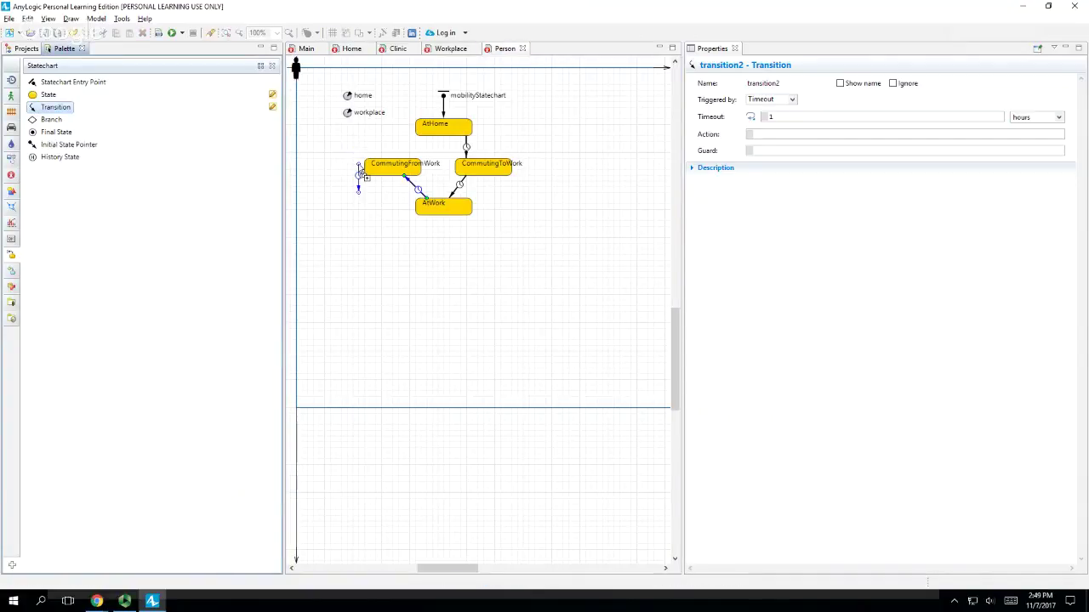
click(387, 174)
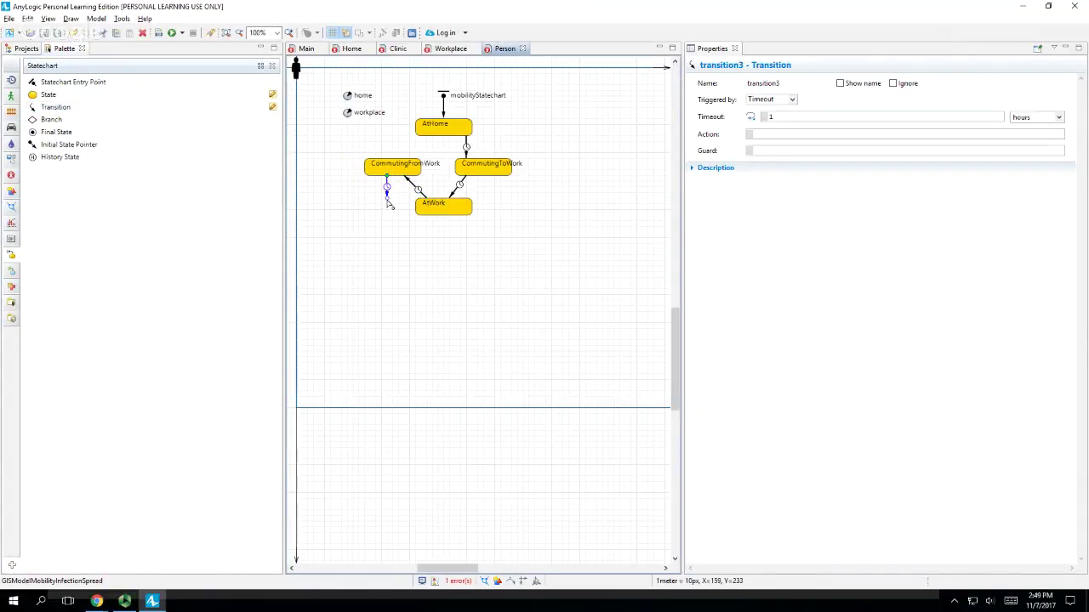
drag(387, 197, 431, 134)
drag(387, 174, 427, 139)
click(433, 140)
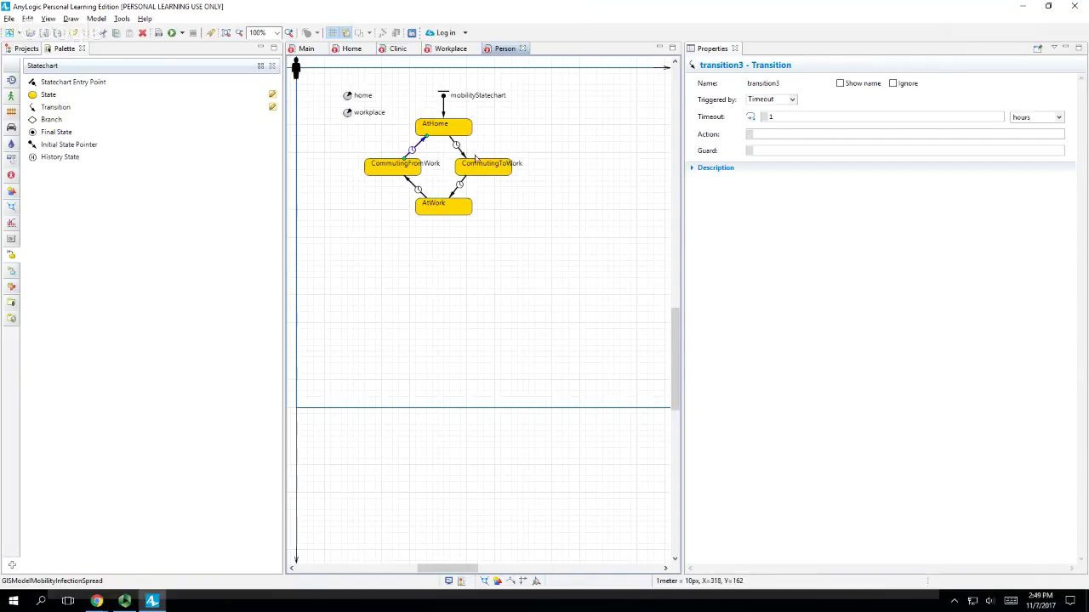
- Set the timeout of the transition from AtHome to CommutingToWork to 16 hours
click(460, 153)
click(919, 118)
text(6)
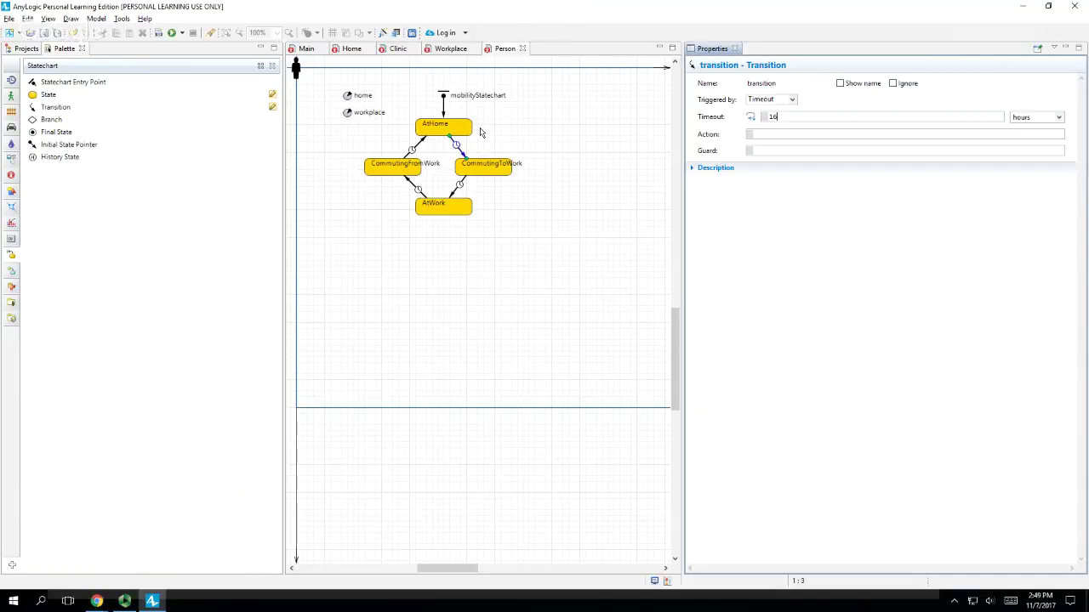
- Set the timeout of the transition from AtWork to CommutingFromWork to 8 hours
click(422, 194)
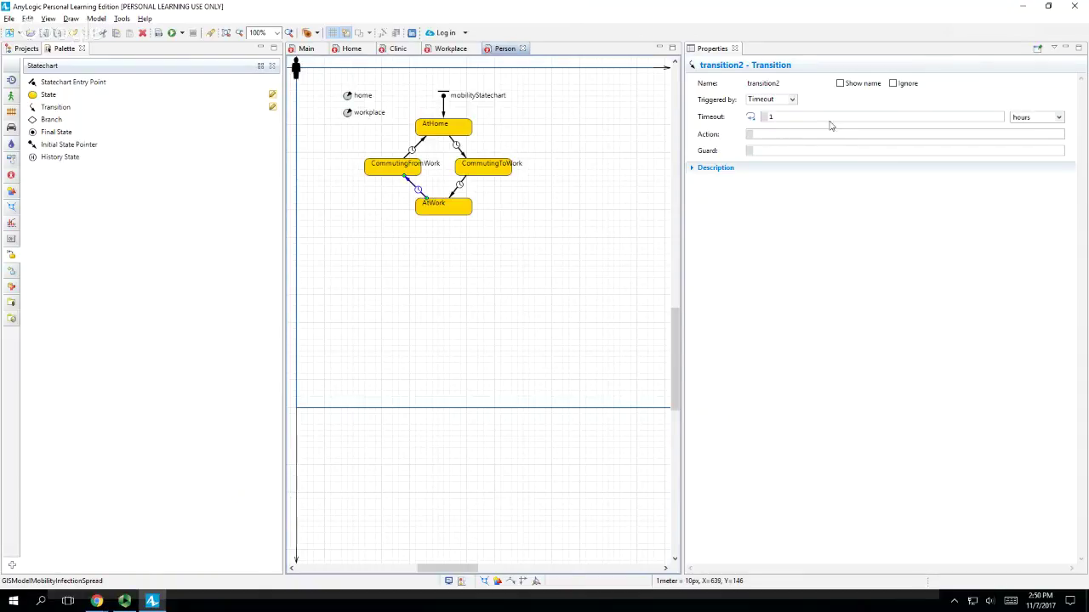
click(724, 116)
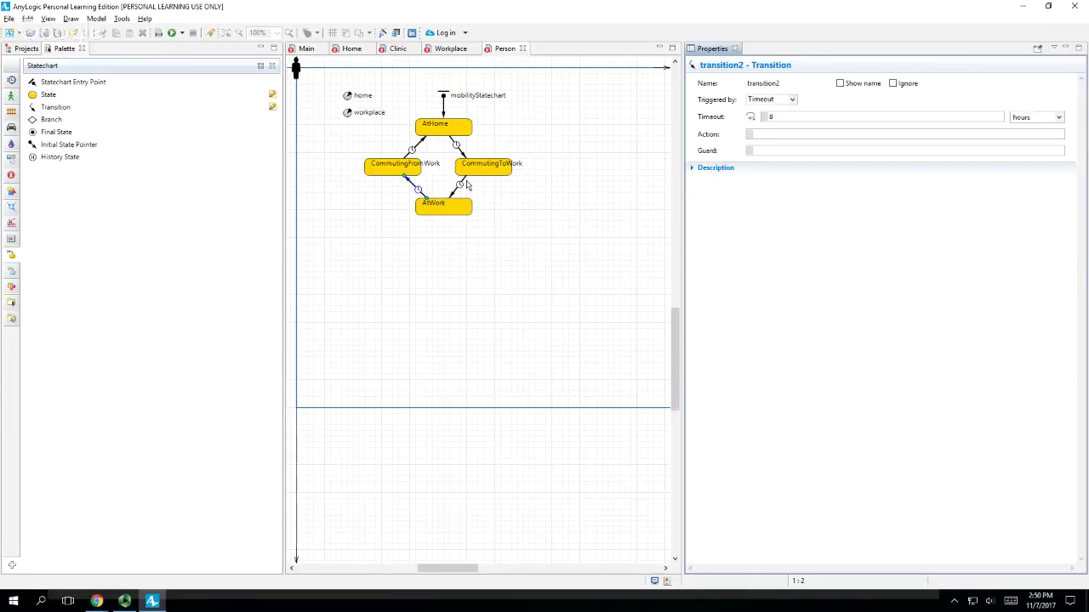
- Change the timeout of the transition from AtHome to CommutingToWork to 15.5 hours
click(451, 142)
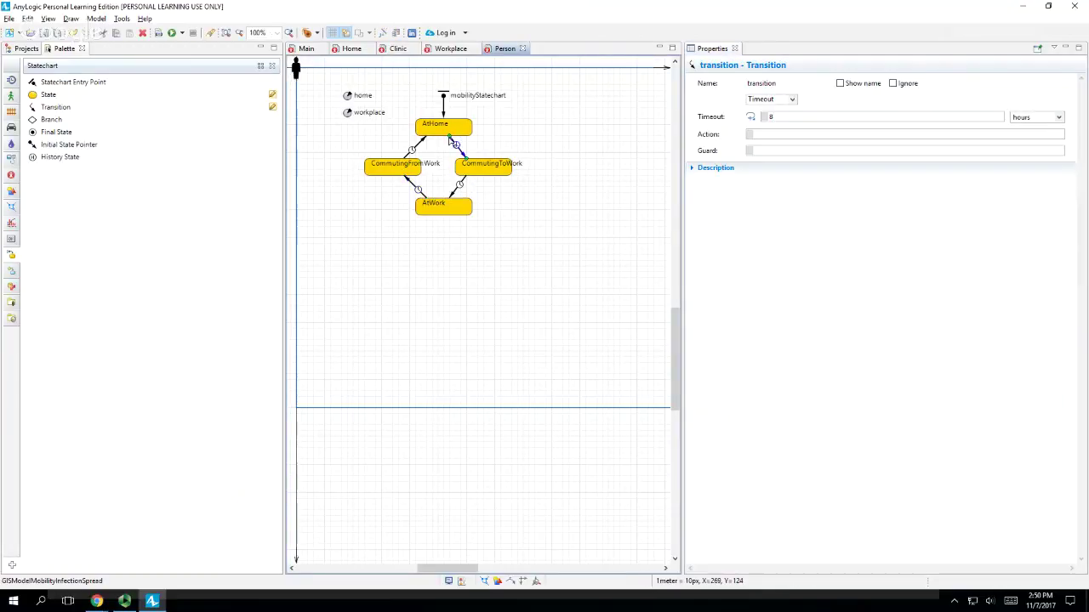
double_click(797, 120)
text(16.5)
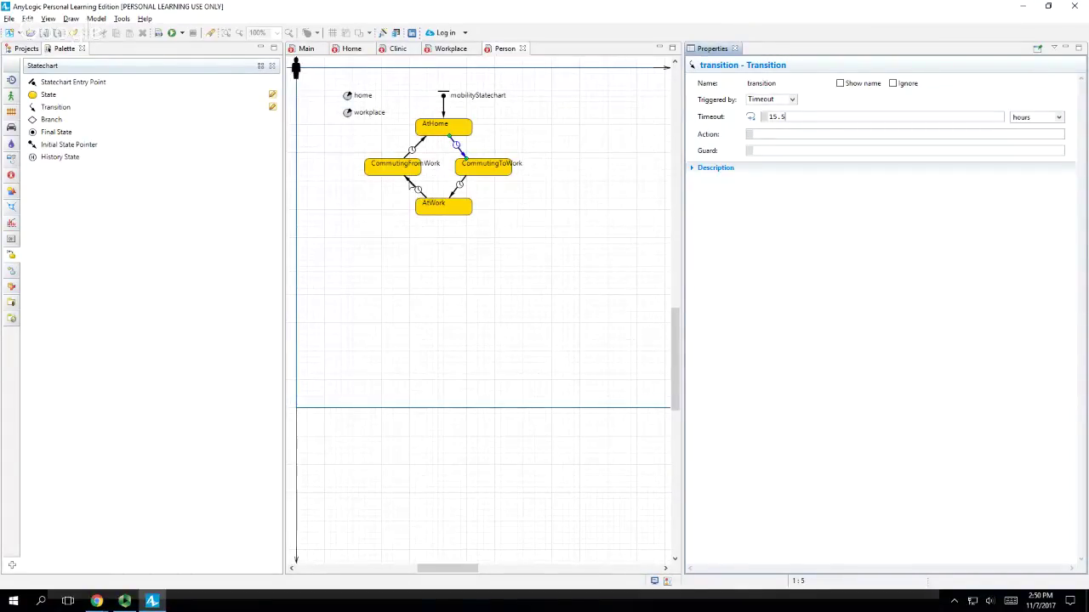
click(410, 186)
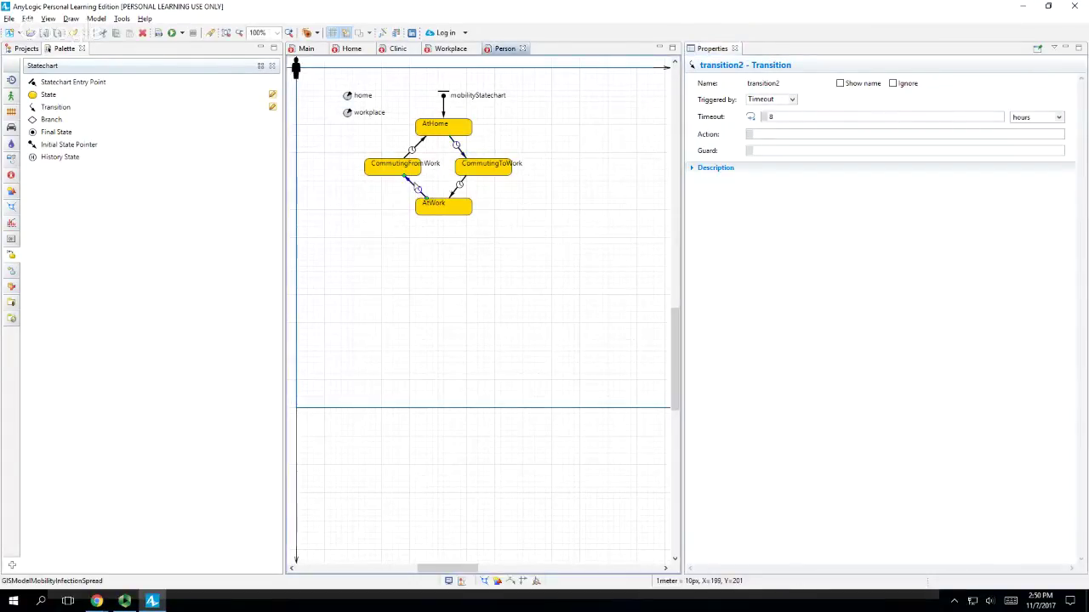
- Set Agent arrival as the trigger of the transitions from CommutingToWork to AtWork and from CommutingFromWork to AtHome
click(464, 182)
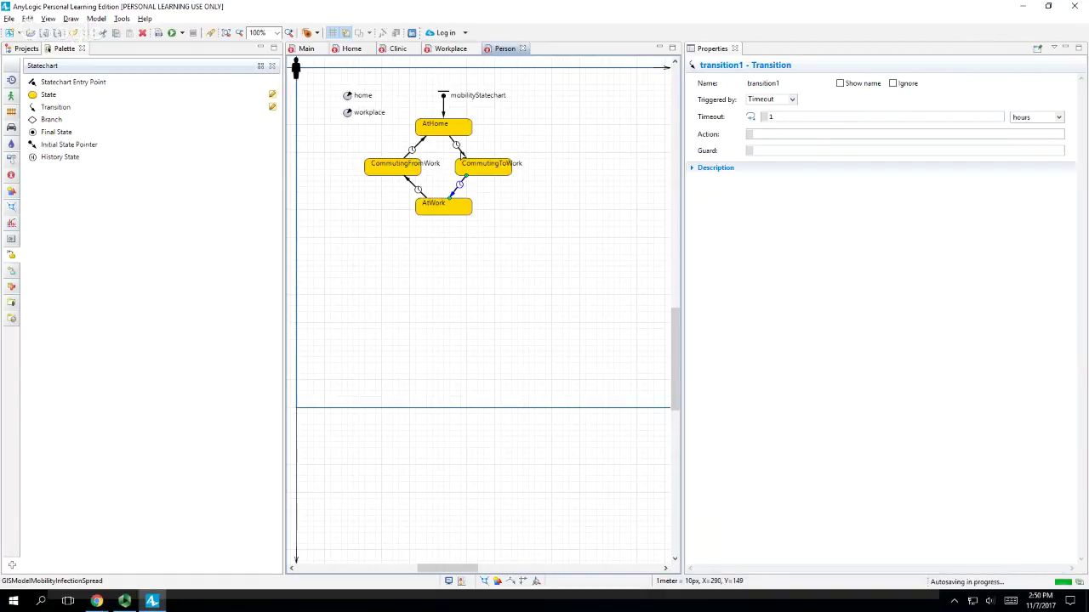
click(792, 100)
click(775, 145)
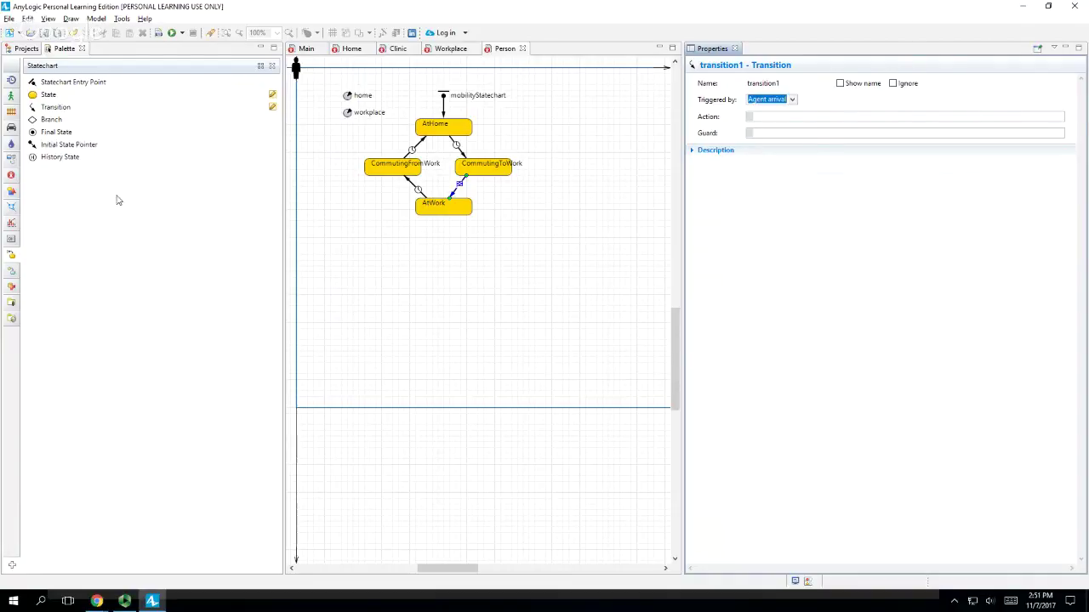
click(413, 151)
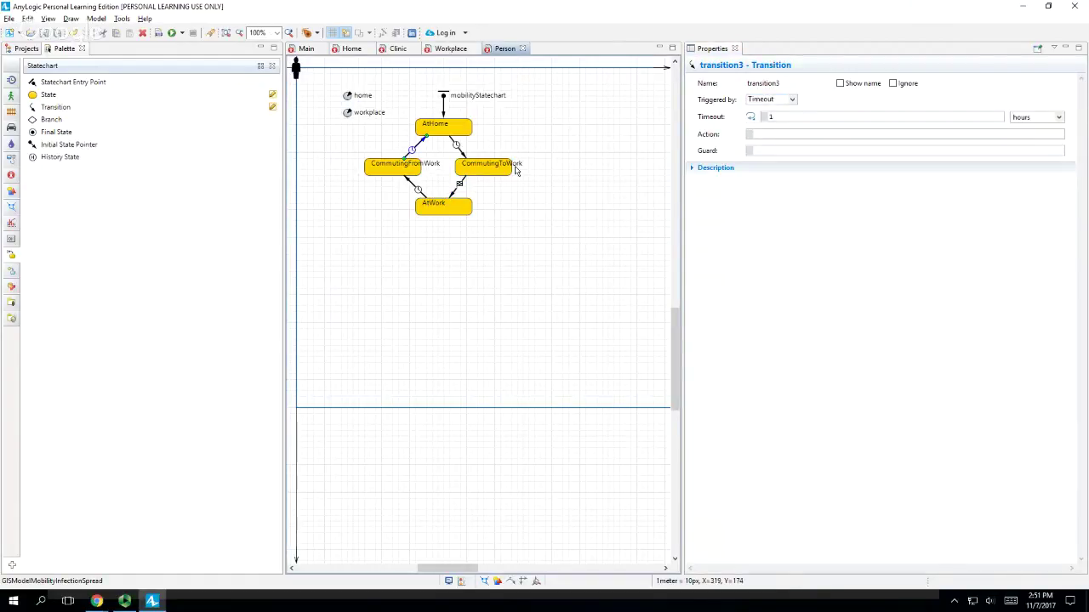
click(771, 99)
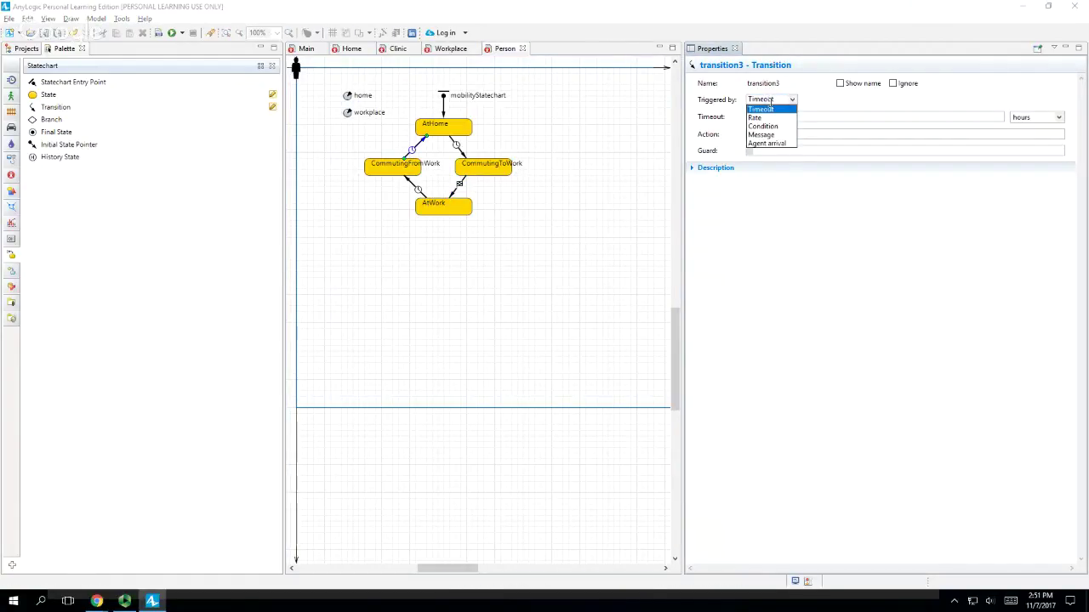
click(765, 143)
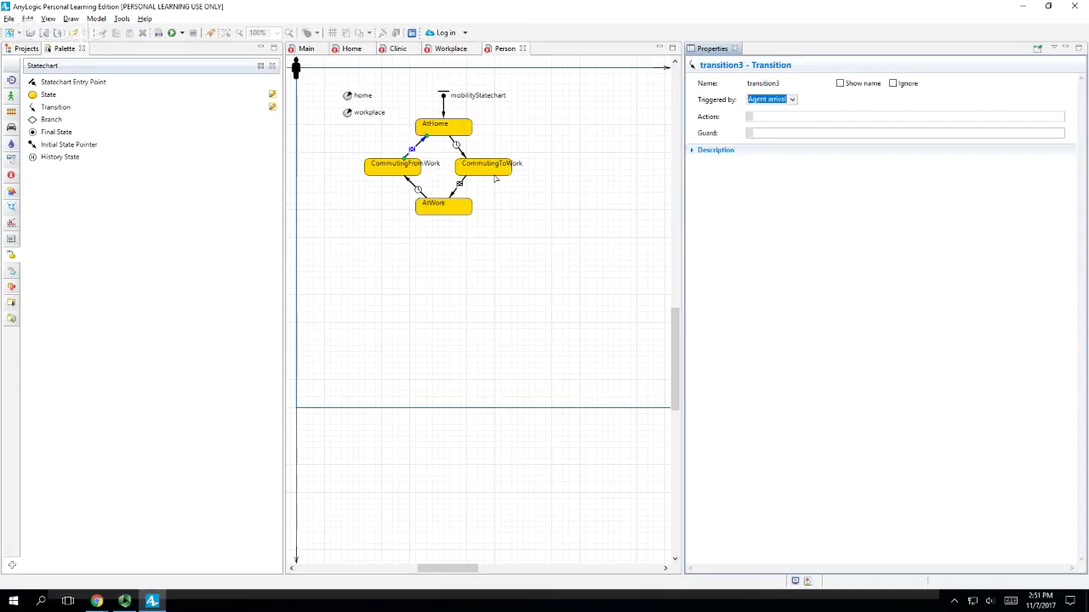
- Enter this.moveTo(this.workplace.location) as the action of the transition from AtHome to CommutingToWork
click(452, 130)
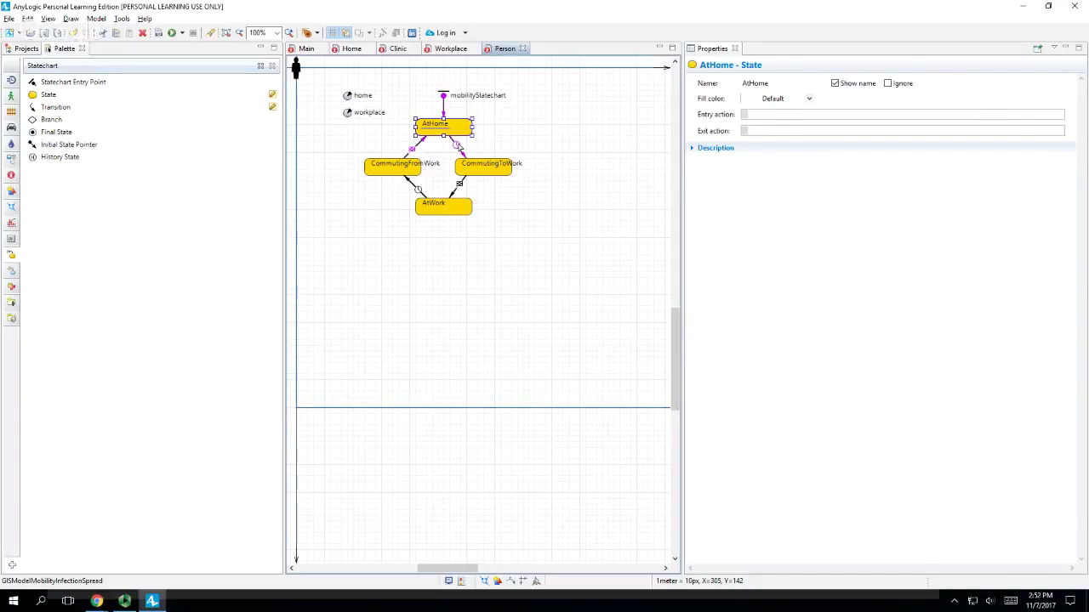
click(457, 146)
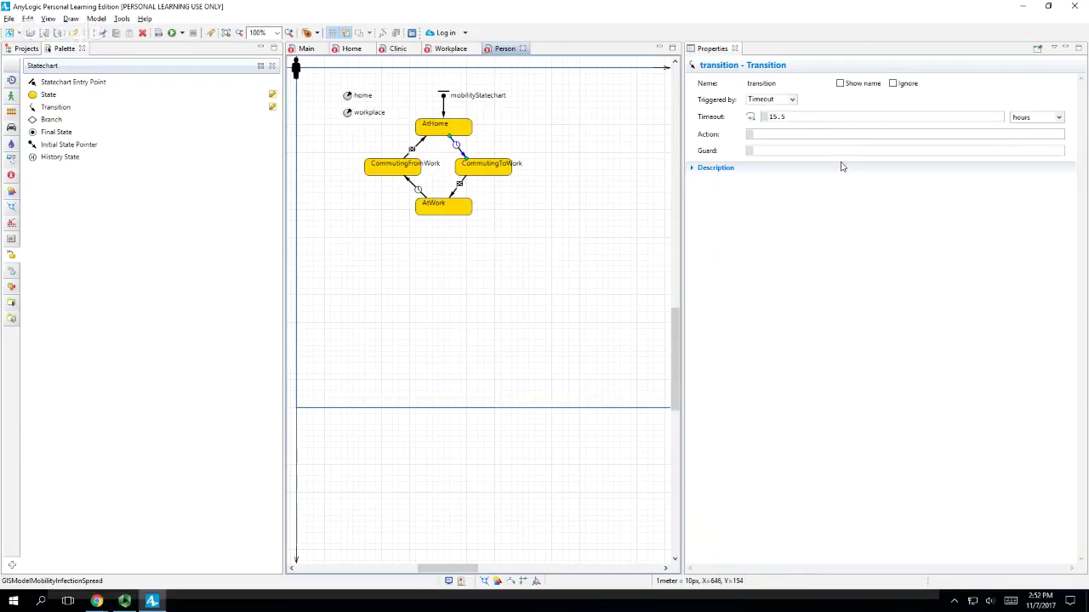
click(824, 134)
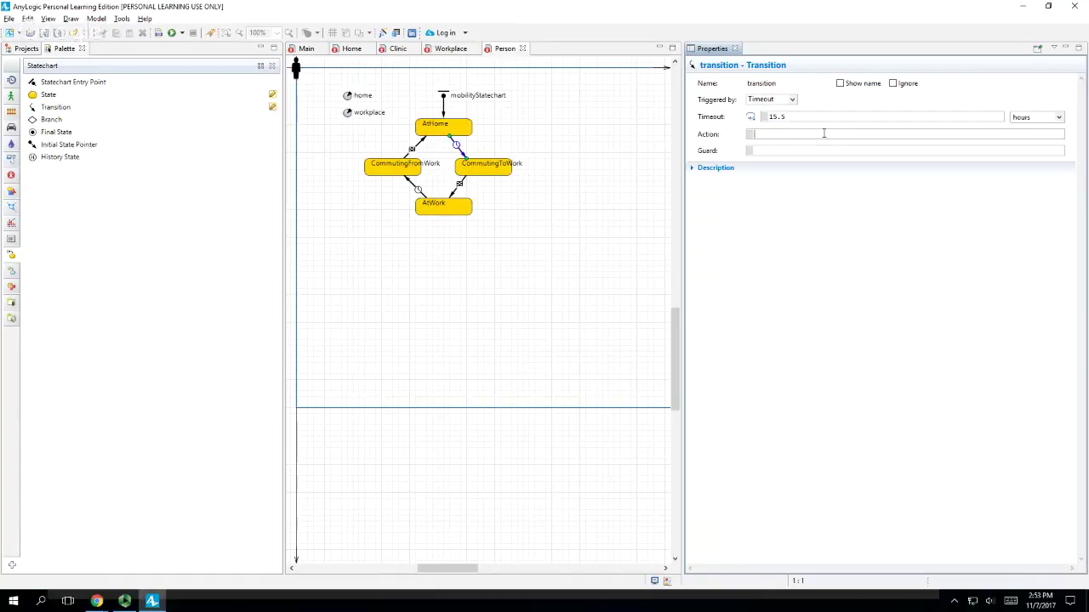
text(this.mov)
text(eTo())
text(wo)
text(rk)
text(place)
text(this.)
key(ctrl+Right)
text(.lo)
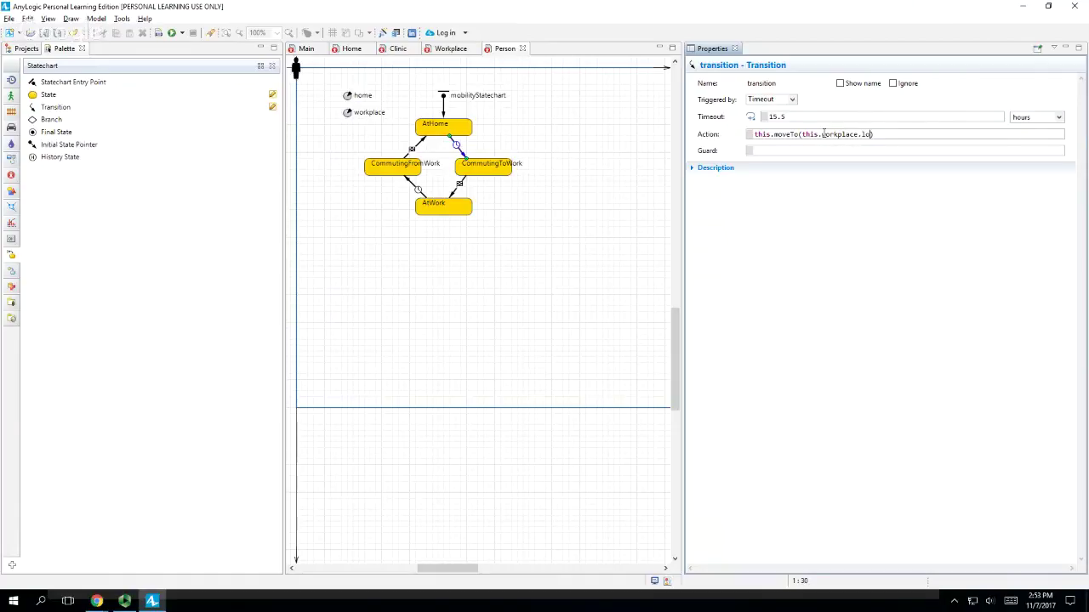
key(ctrl+space)
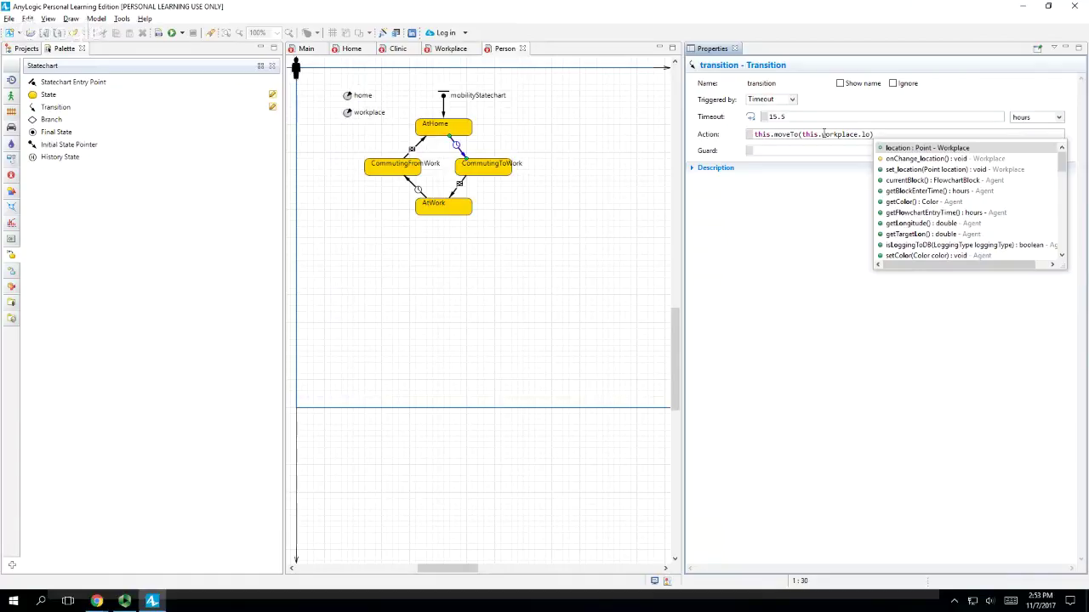
key(Return)
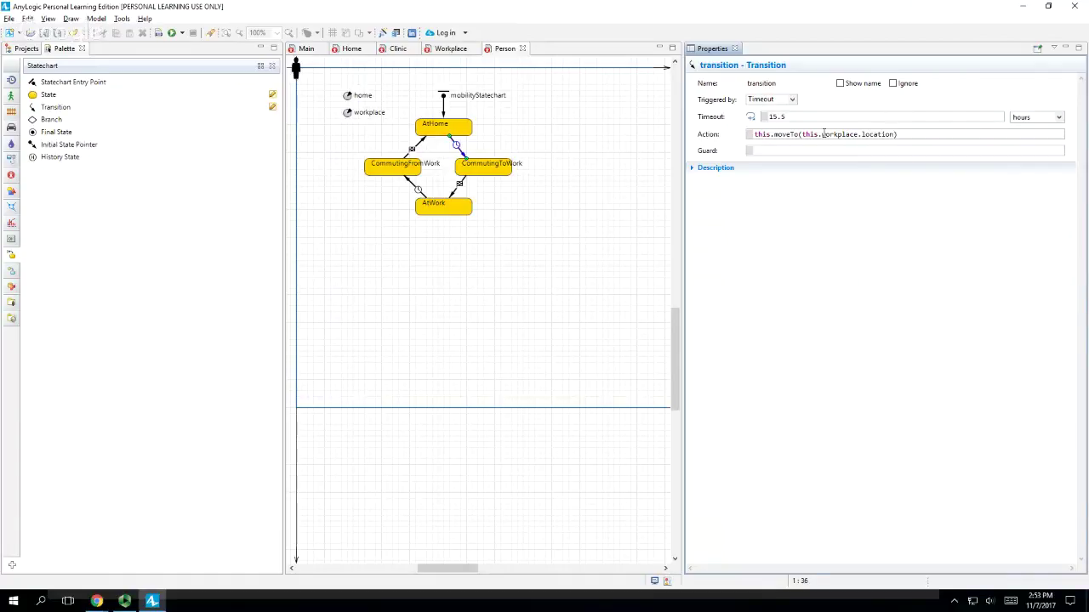
double_click(887, 134)
click(861, 135)
double_click(864, 134)
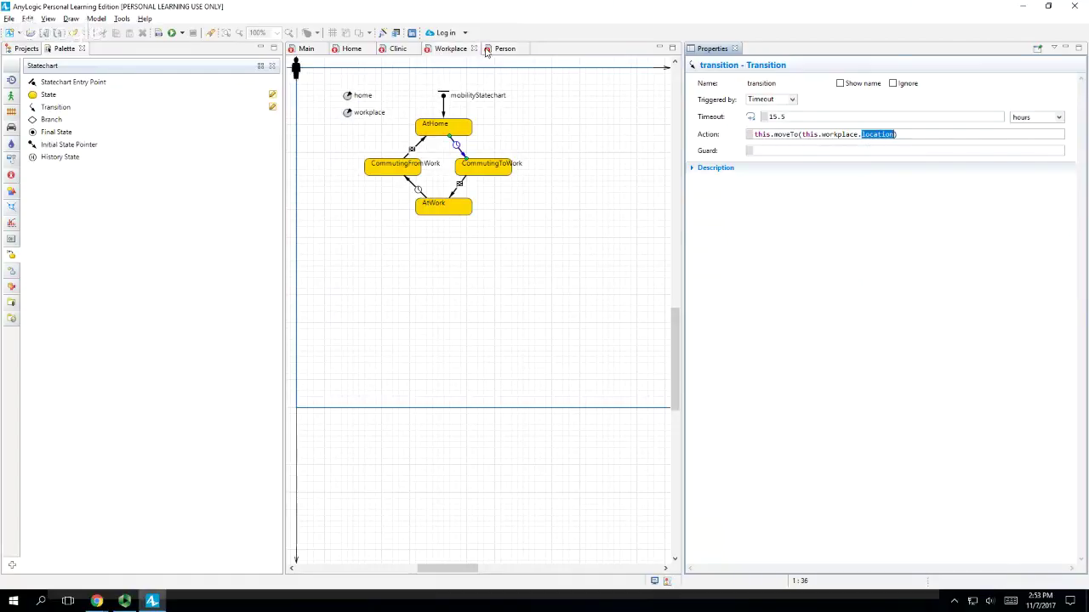
- Check the location parameter in the Workplace agent type and return to the AtHome to CommutingToWork transition in Person
click(448, 48)
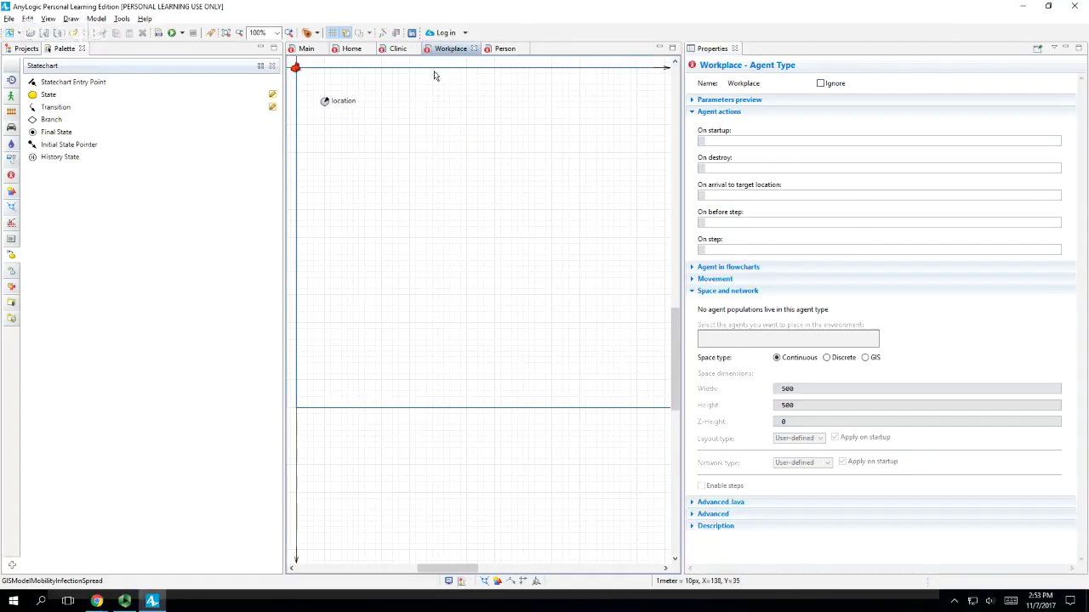
click(503, 49)
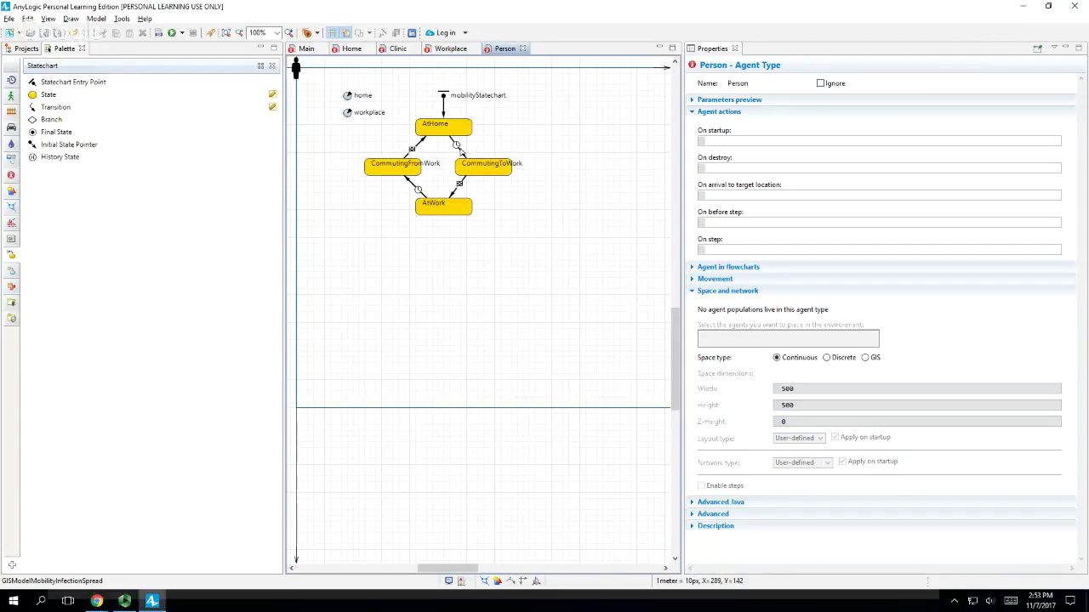
click(462, 150)
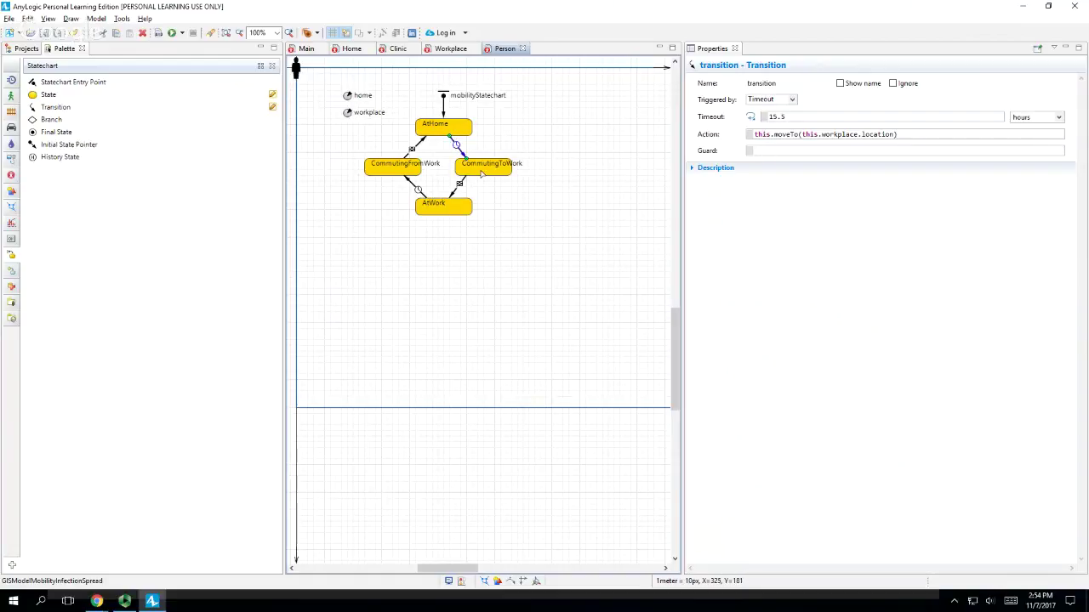
- Enter this.moveTo(this.home.location) as the action of the transition from AtWork to CommutingFromWork and save the model
click(421, 194)
click(770, 133)
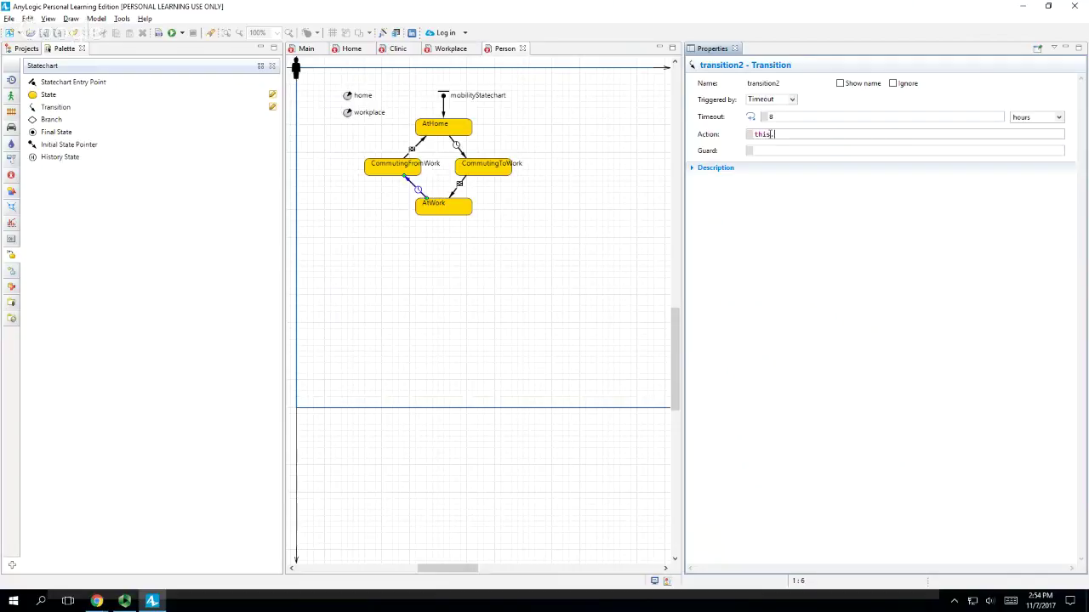
text(this.moveTo(this.home.lo)
key(ctrl+space)
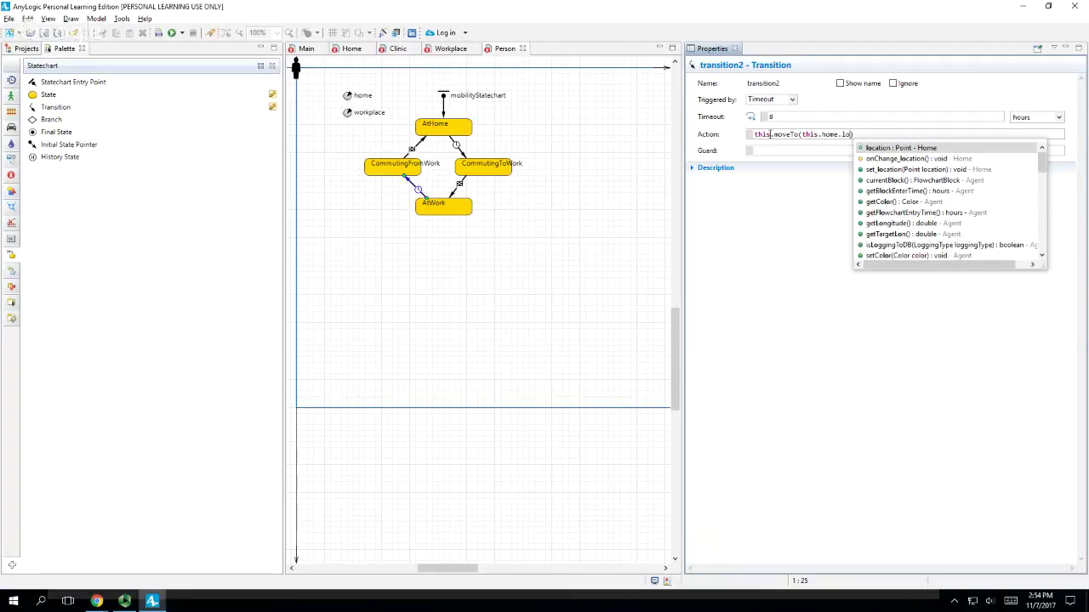
key(Return)
key(ctrl+s)
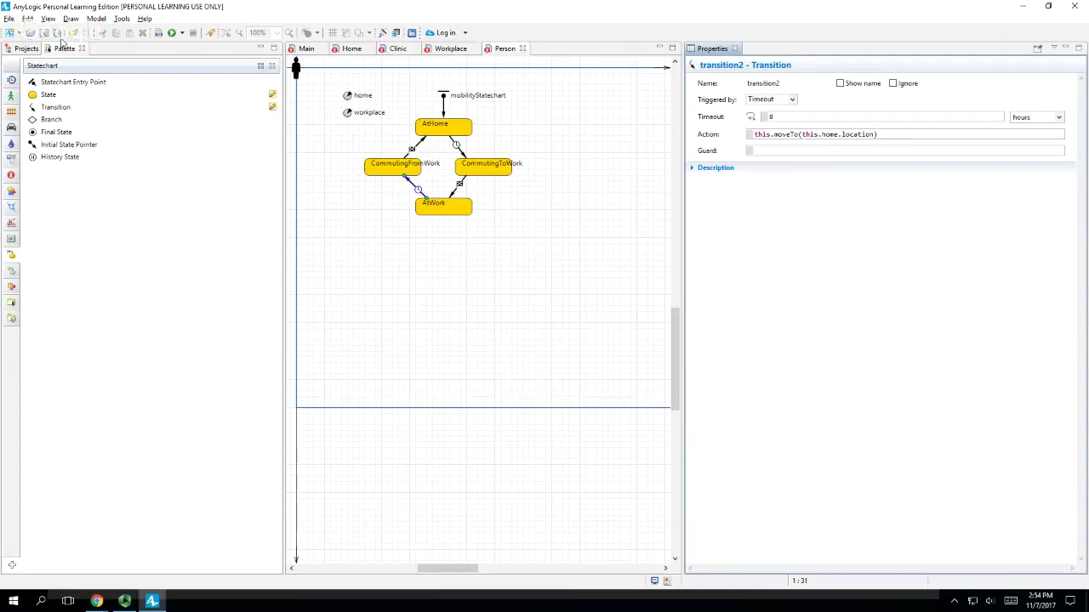
- Open the Main agent and examine the GIS map's routing options for routing method, road type and routing server
click(25, 48)
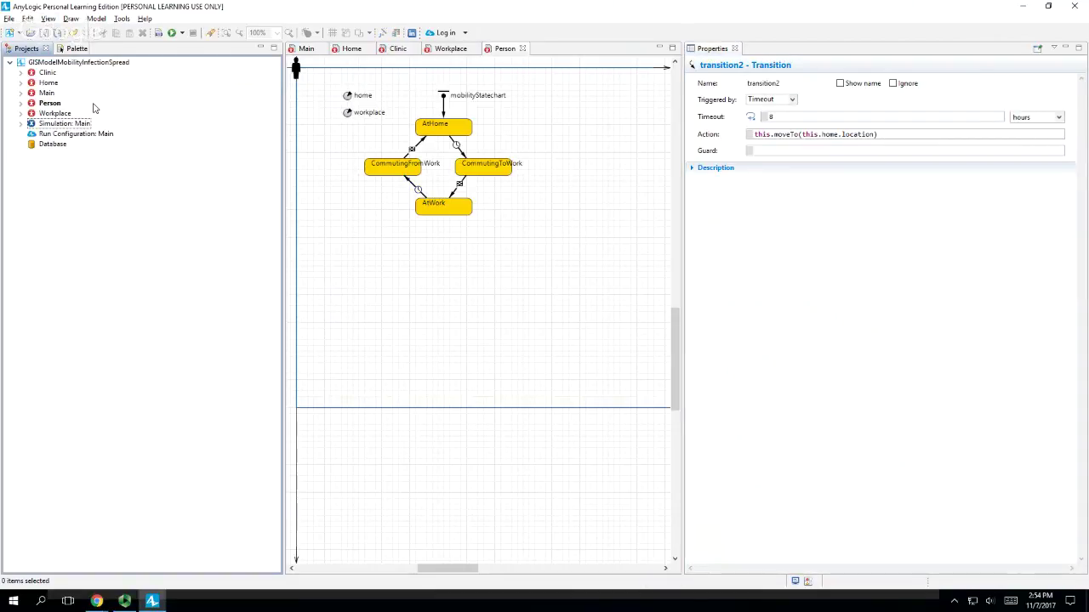
click(43, 94)
double_click(46, 93)
click(579, 272)
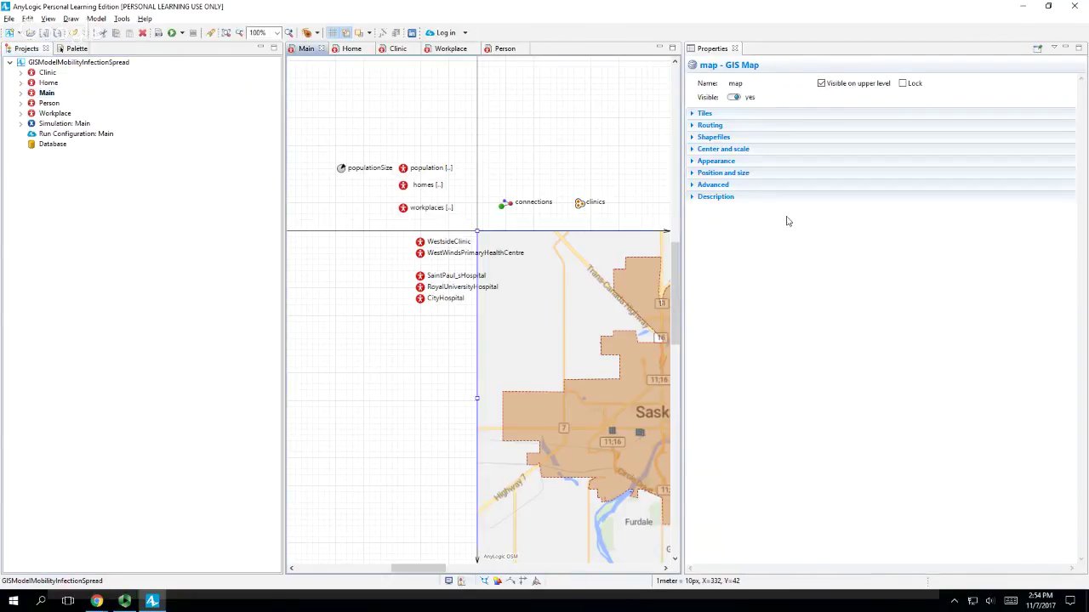
click(699, 126)
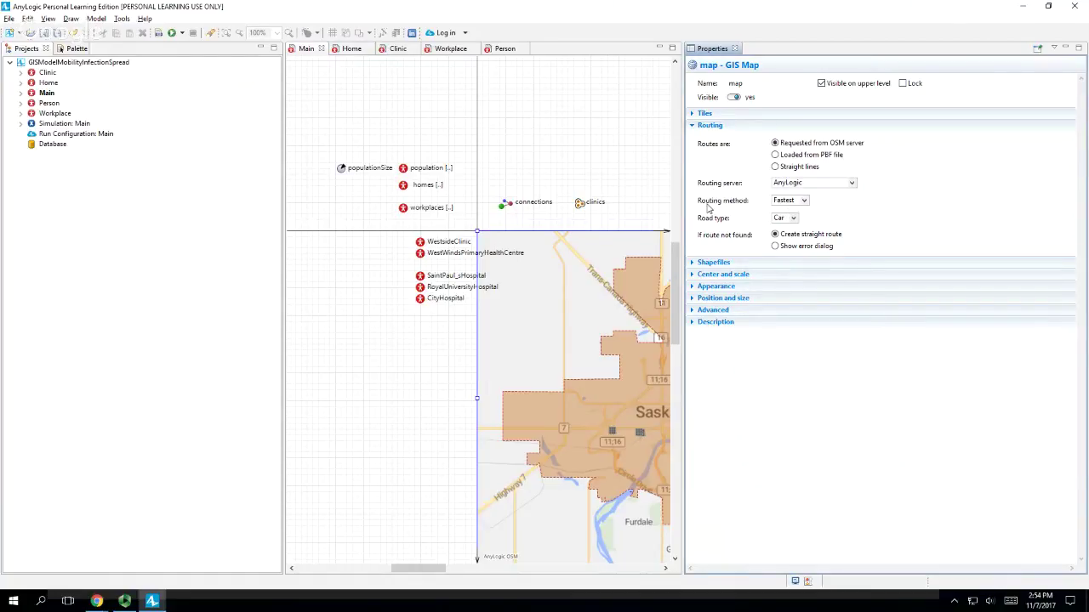
click(802, 202)
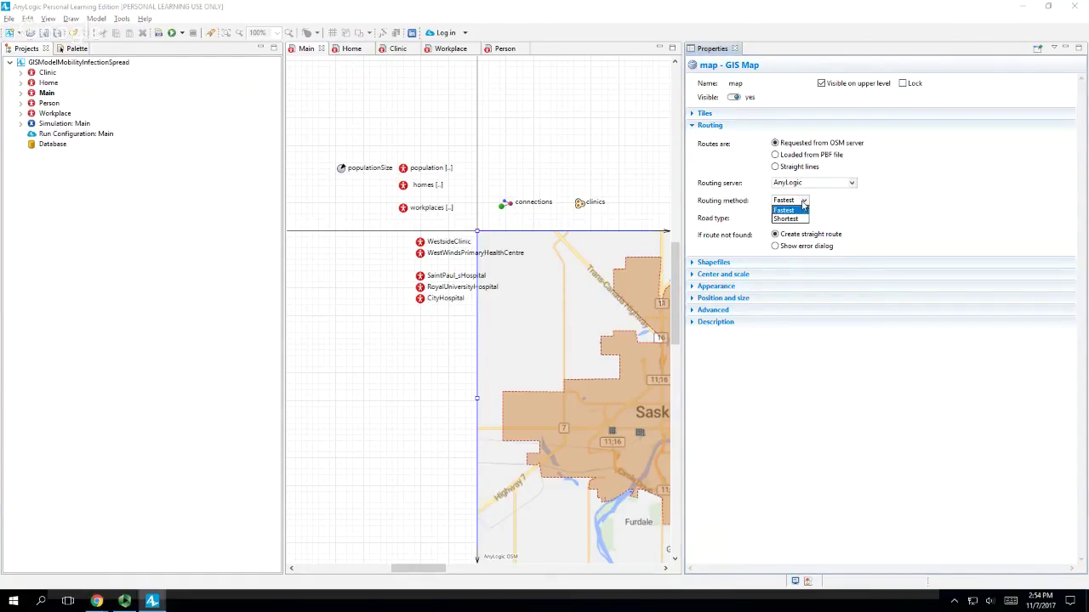
click(908, 208)
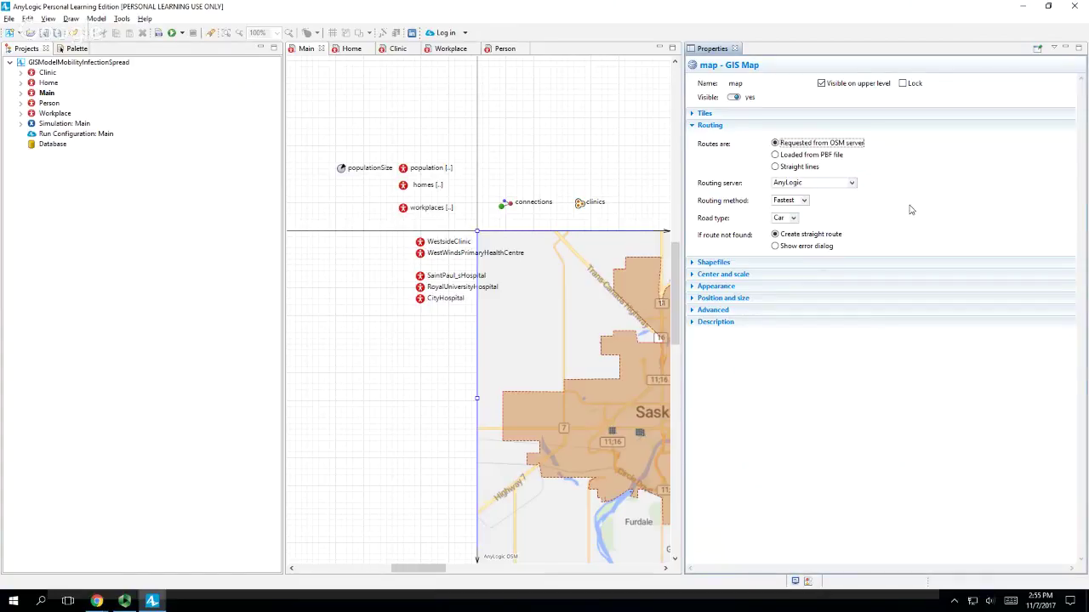
click(793, 220)
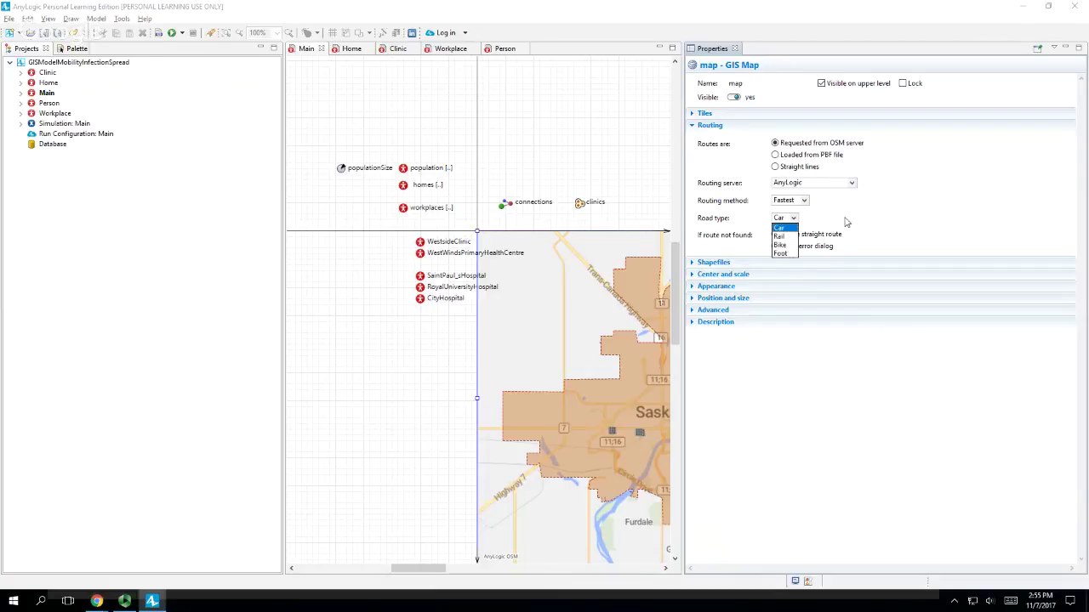
click(847, 222)
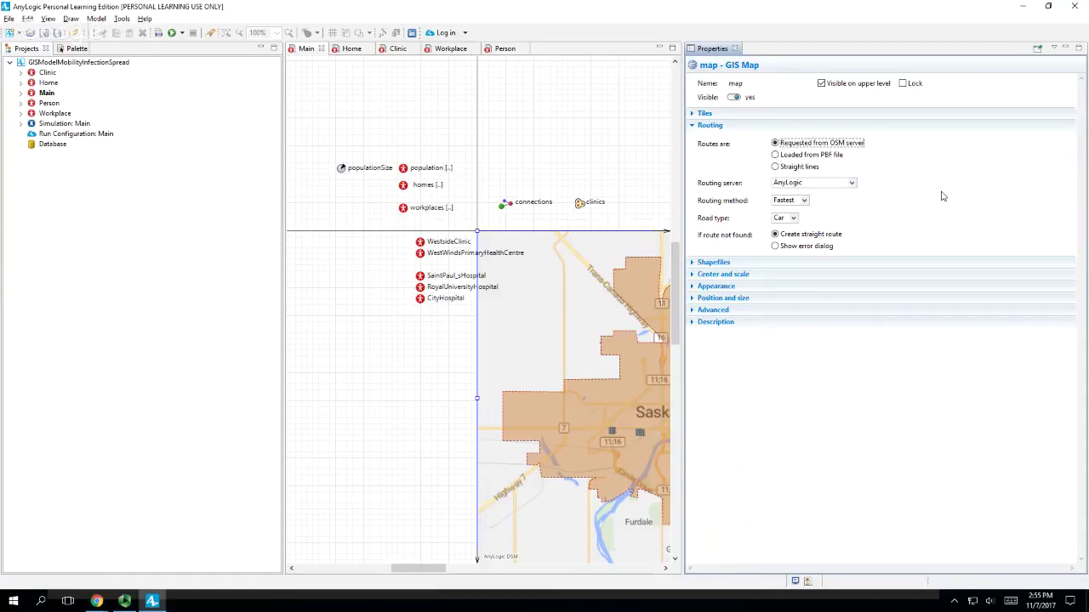
click(851, 185)
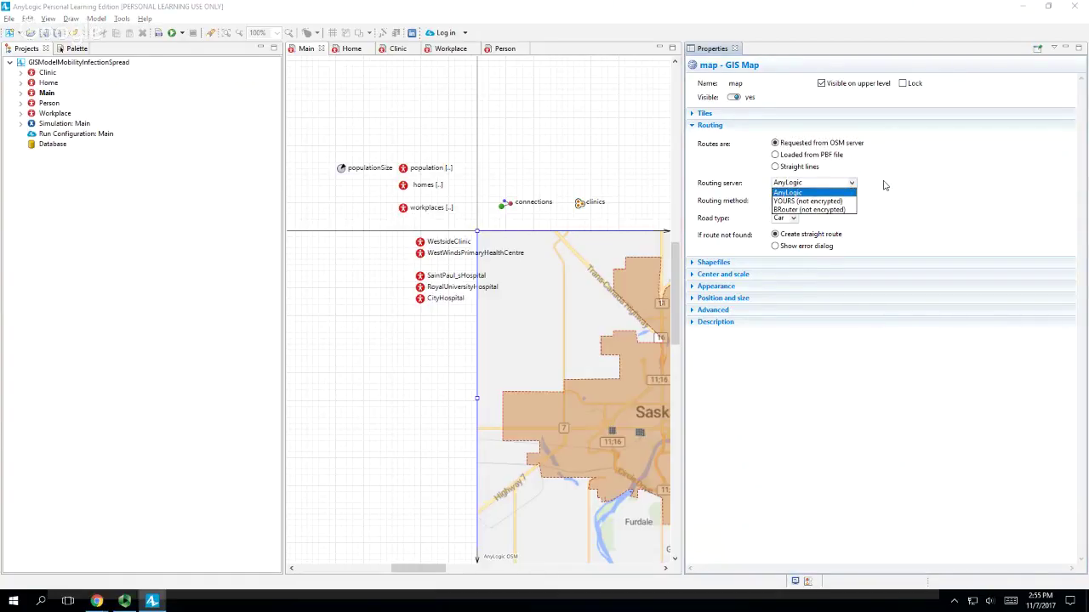
click(884, 185)
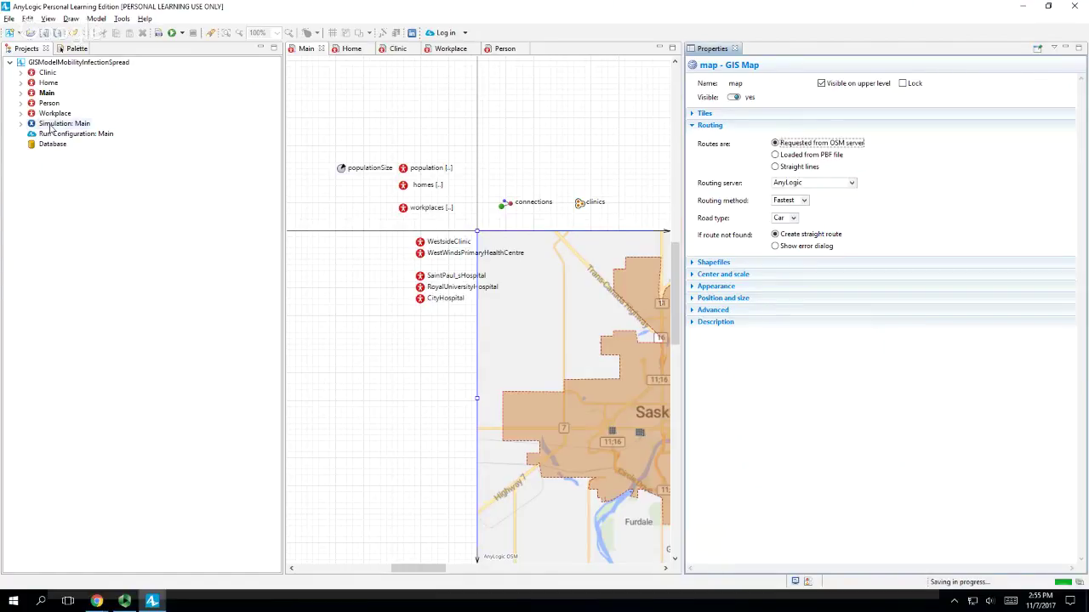
- Launch the Simulation experiment, start the model run and raise the execution speed to x10
right_click(50, 126)
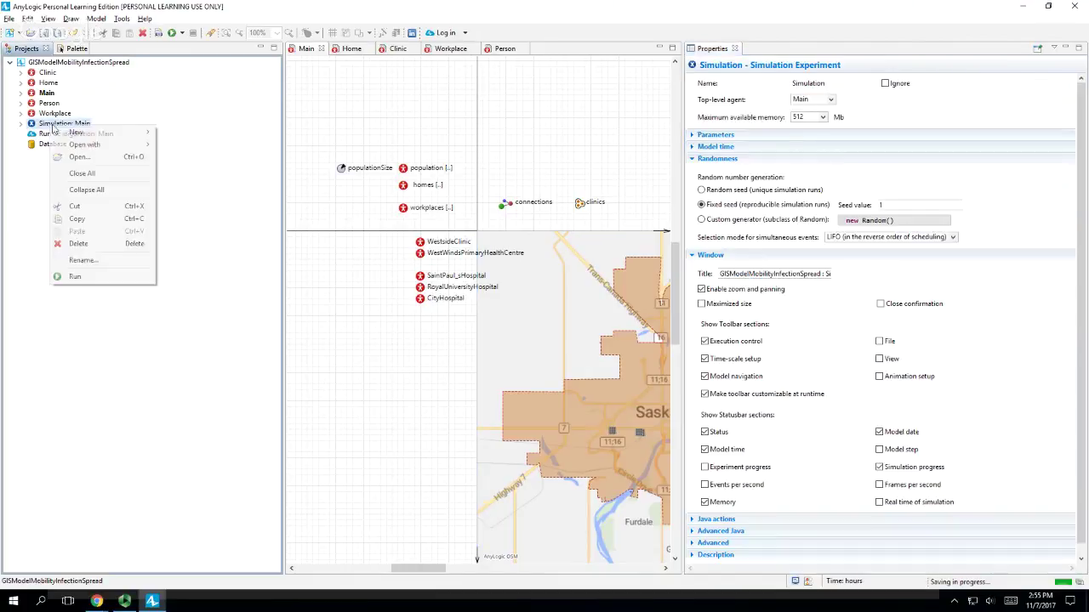
click(96, 279)
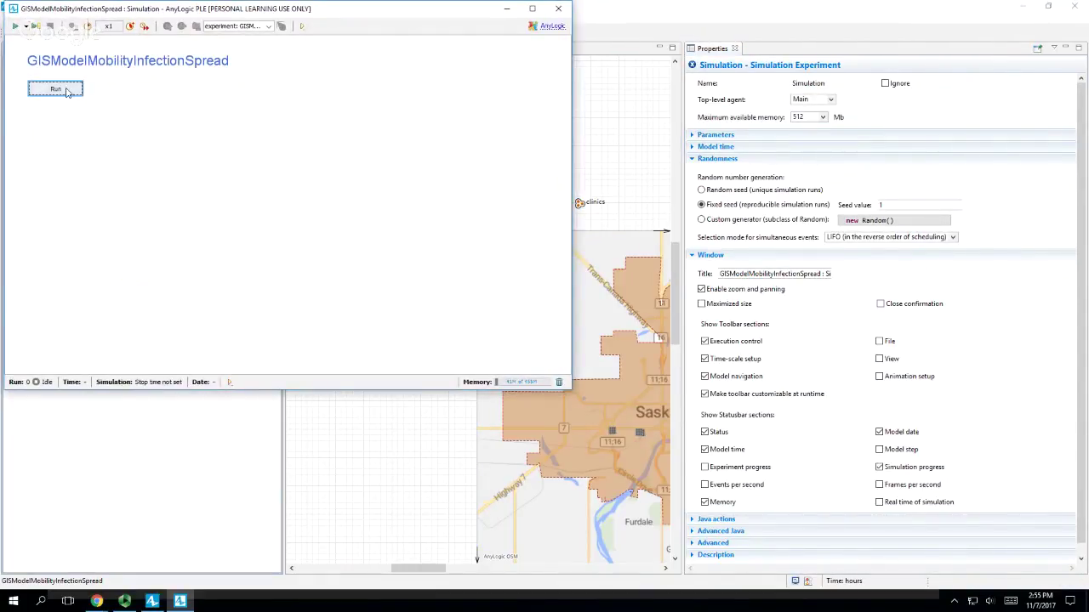
click(67, 91)
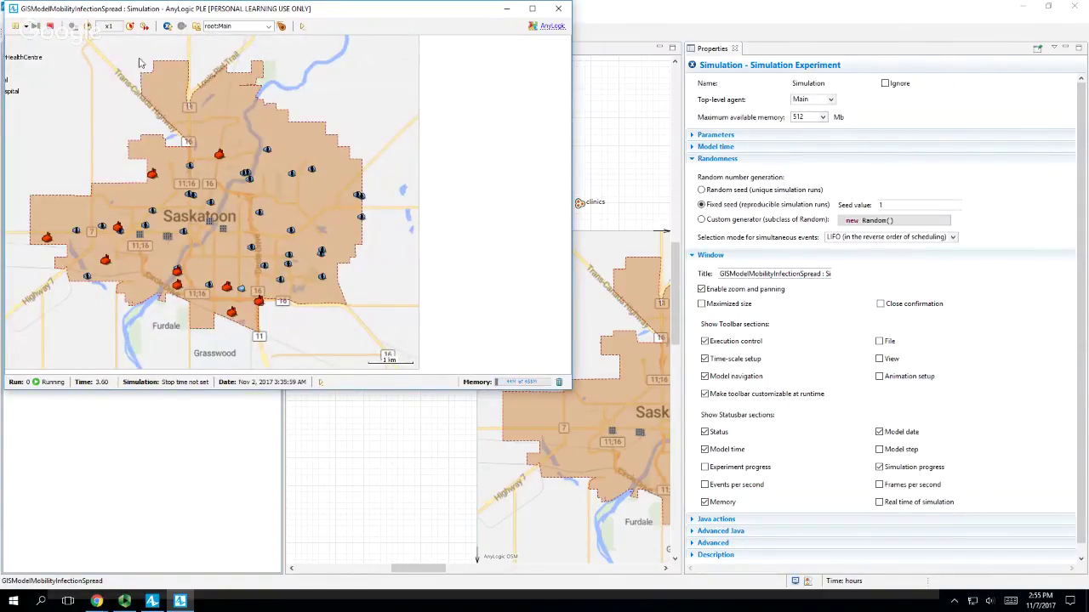
click(130, 29)
click(130, 29)
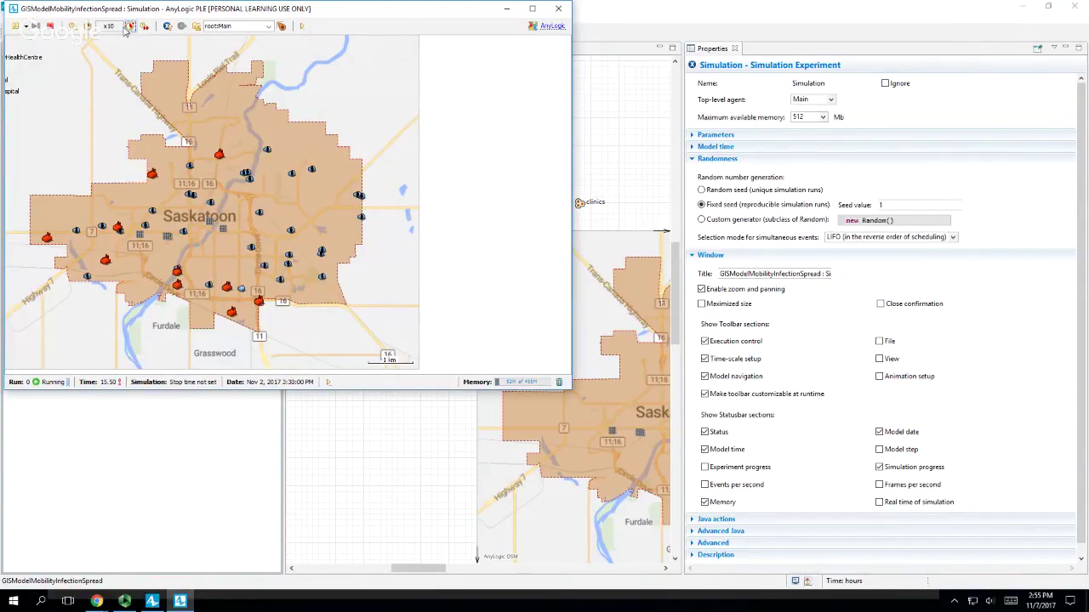
- Slow the simulation to x1/50 and examine the Person agents commuting to their workplaces on the Saskatoon map
double_click(90, 25)
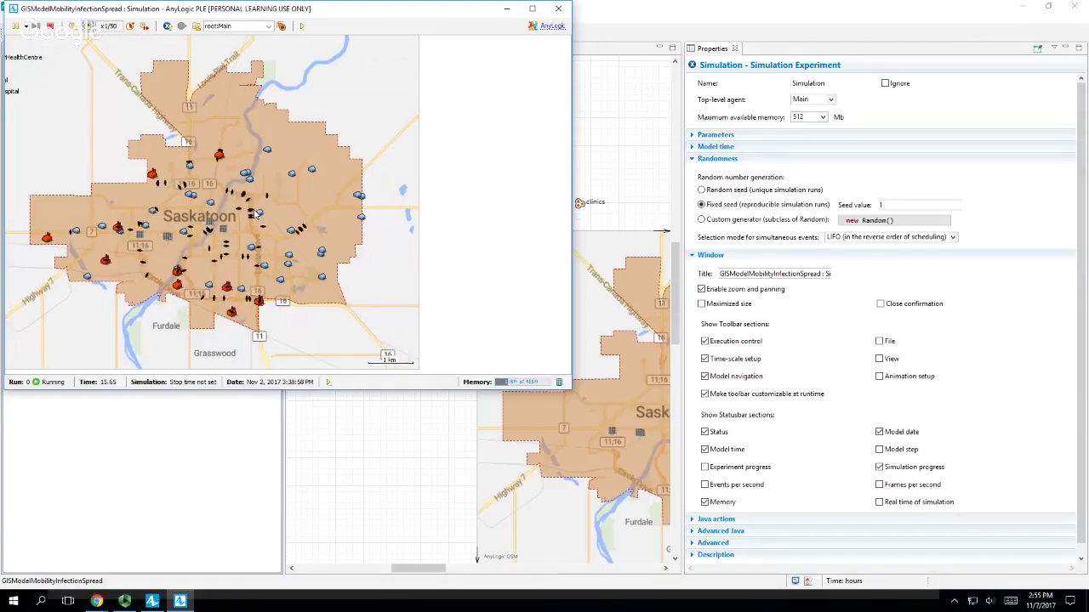
scroll(255, 214, up, 5)
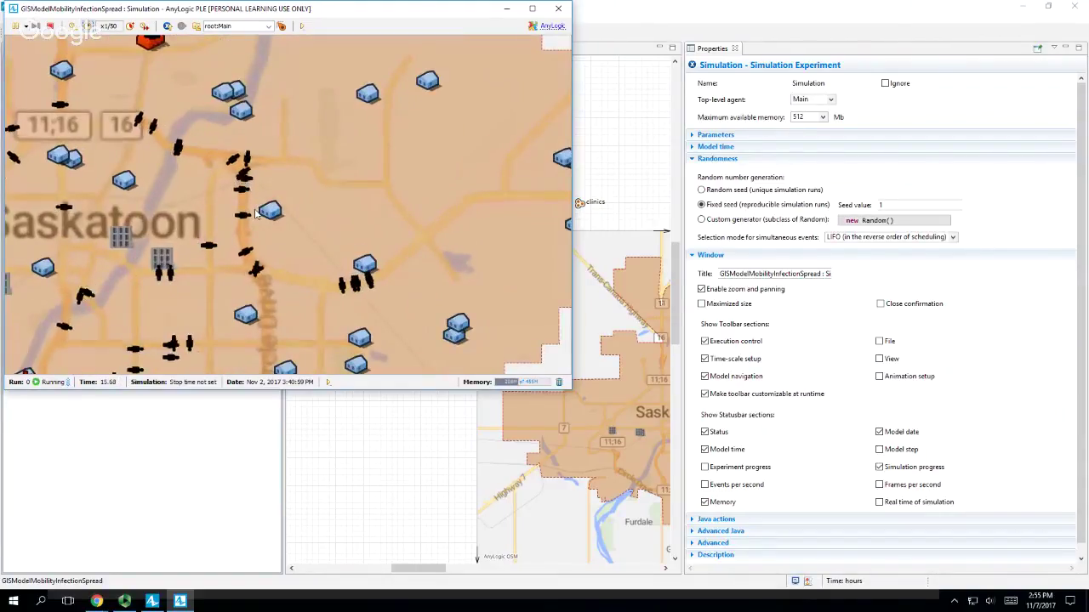
drag(255, 214, 495, 174)
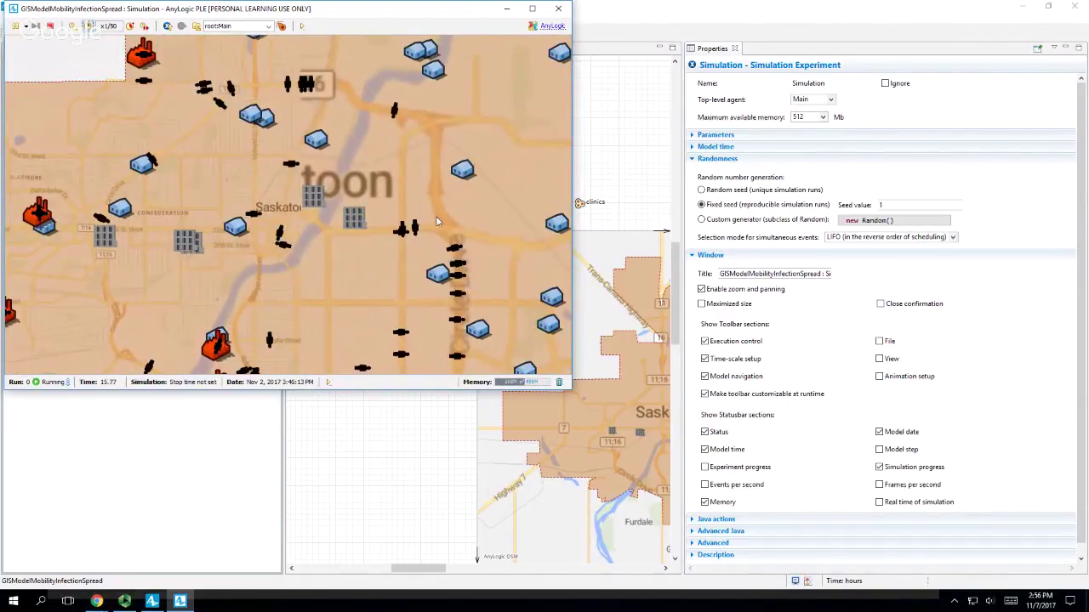
scroll(459, 230, down, 3)
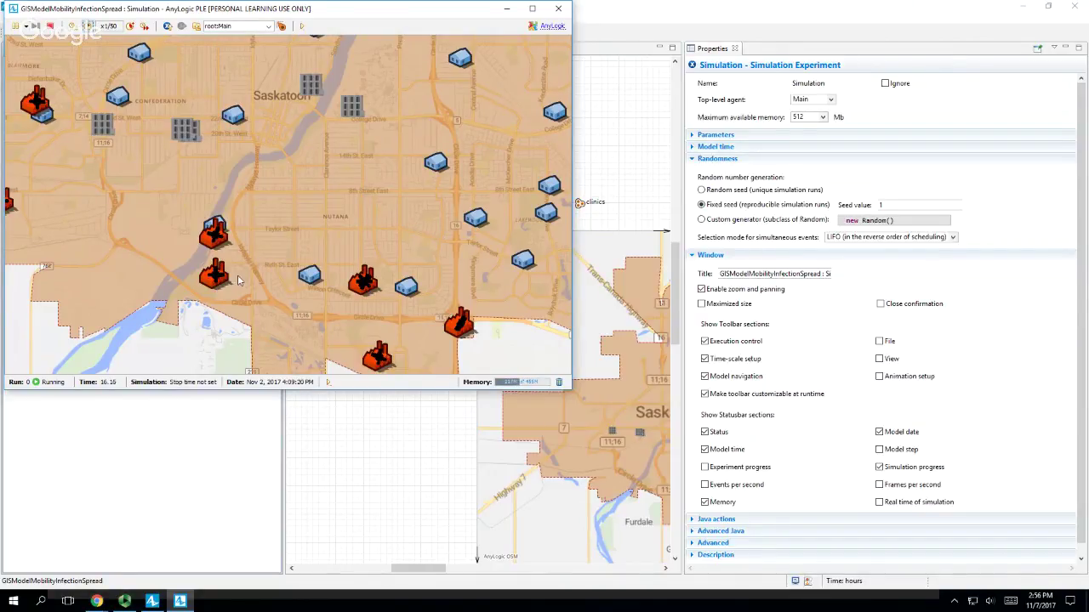
drag(238, 281, 226, 260)
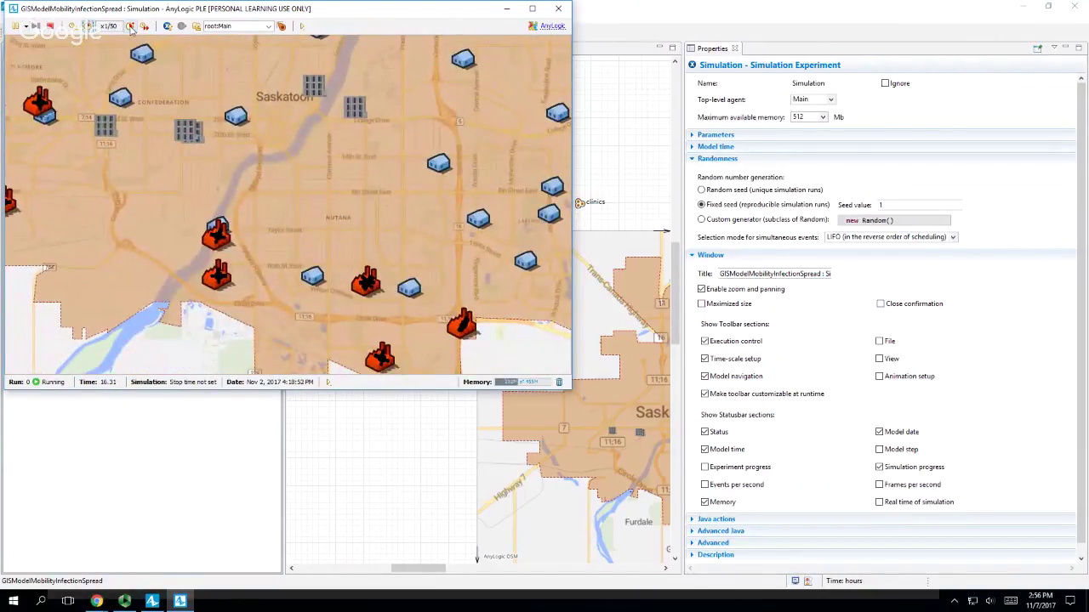
- Inspect the mobility statechart of population[0] in the running model and return to the Main view
click(250, 27)
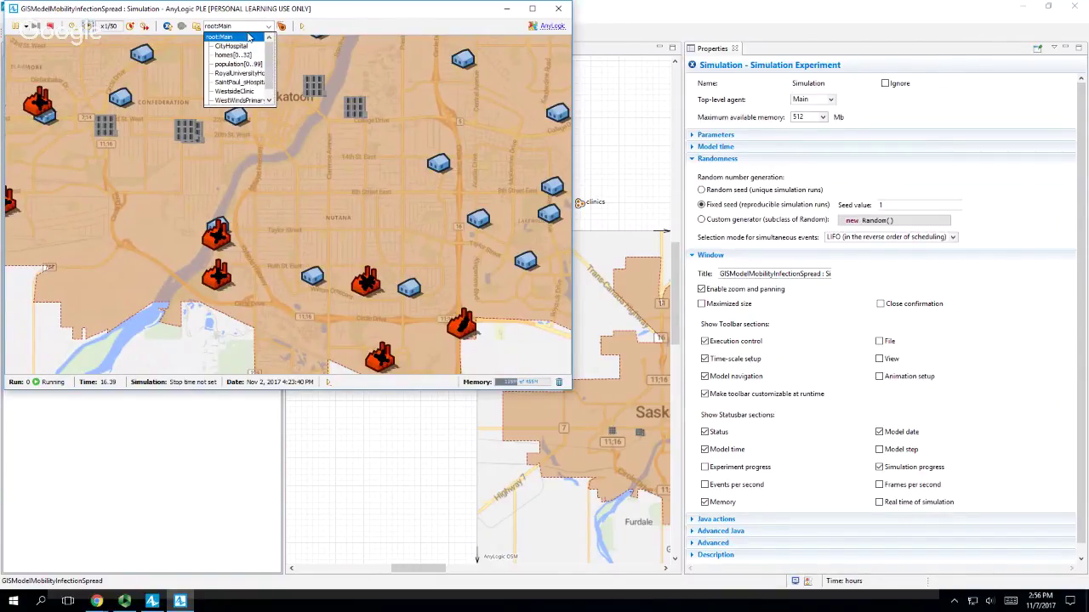
scroll(251, 64, down, 1)
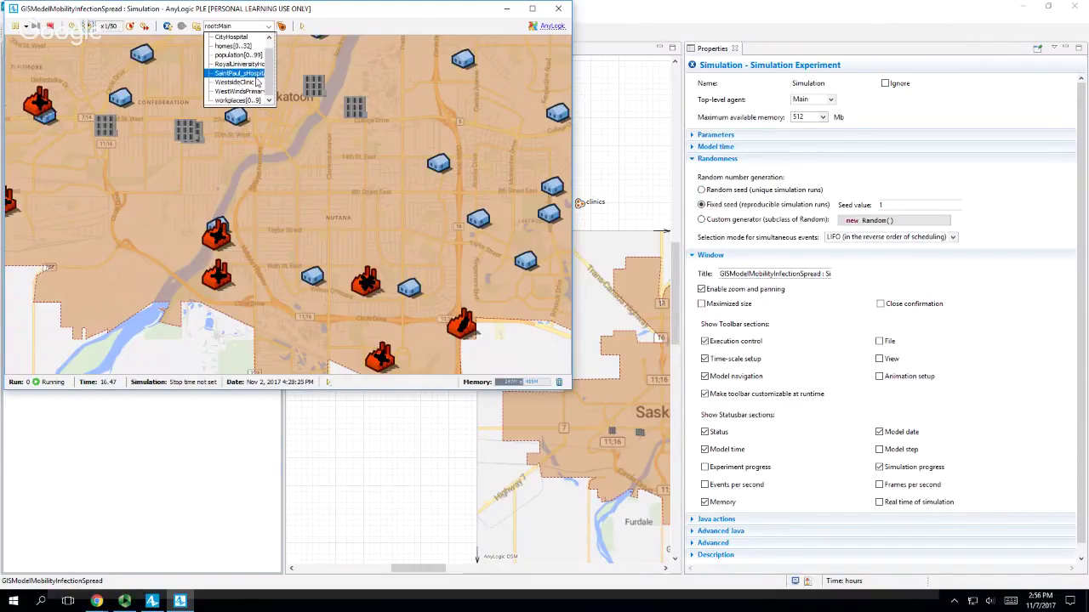
click(237, 55)
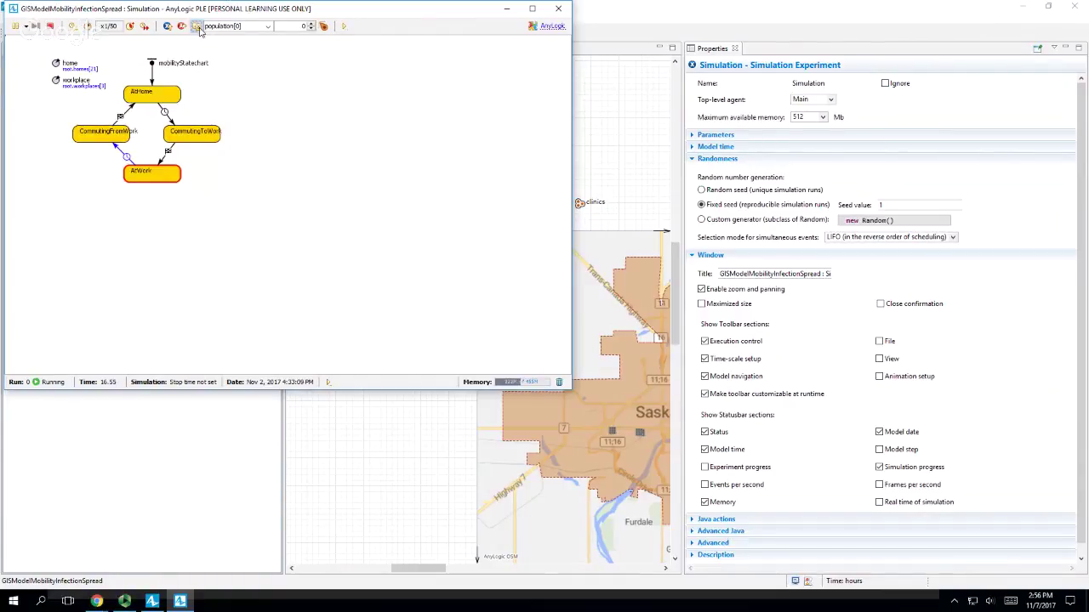
click(196, 25)
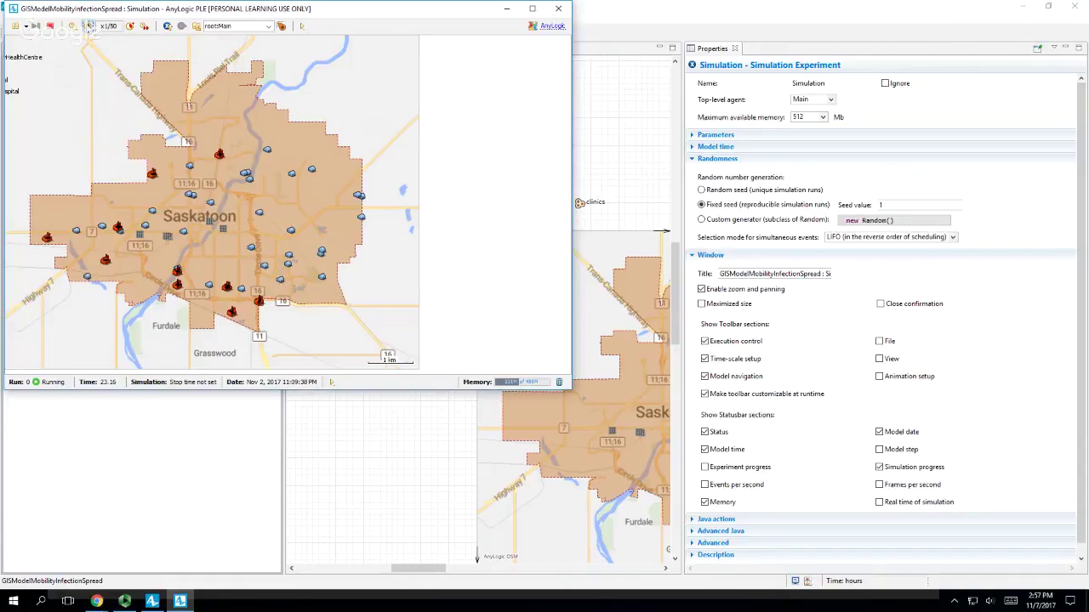
- Maximize the simulation window and raise the execution speed to x1/5
click(130, 26)
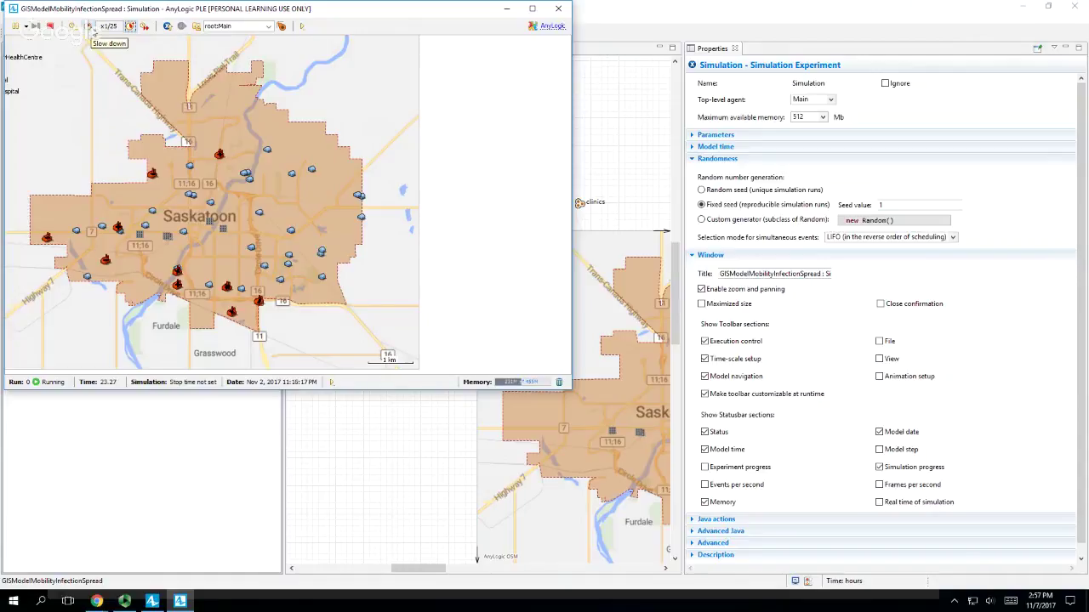
double_click(128, 12)
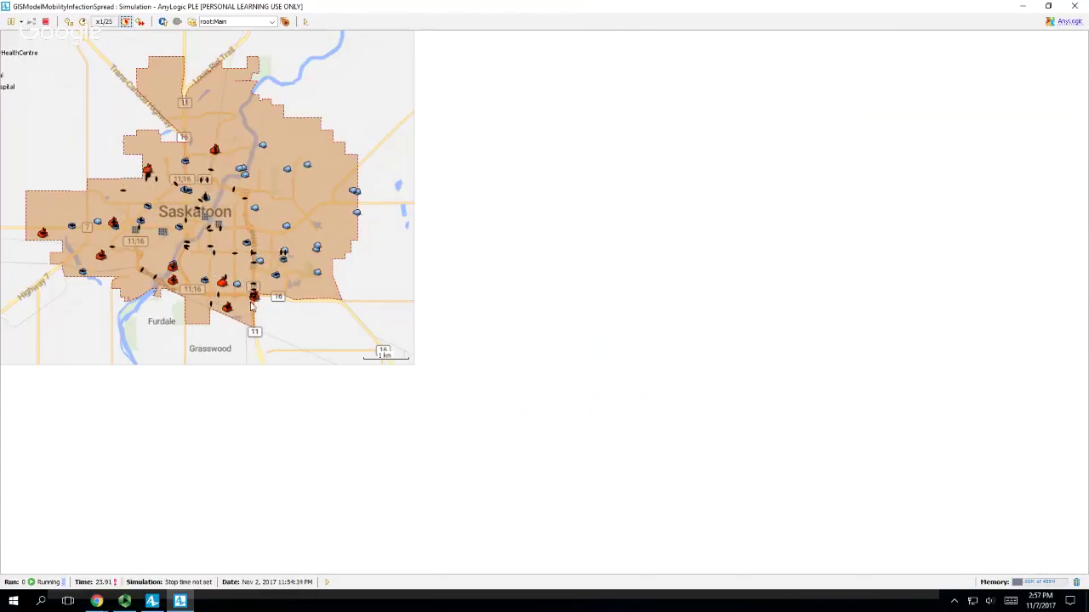
click(126, 22)
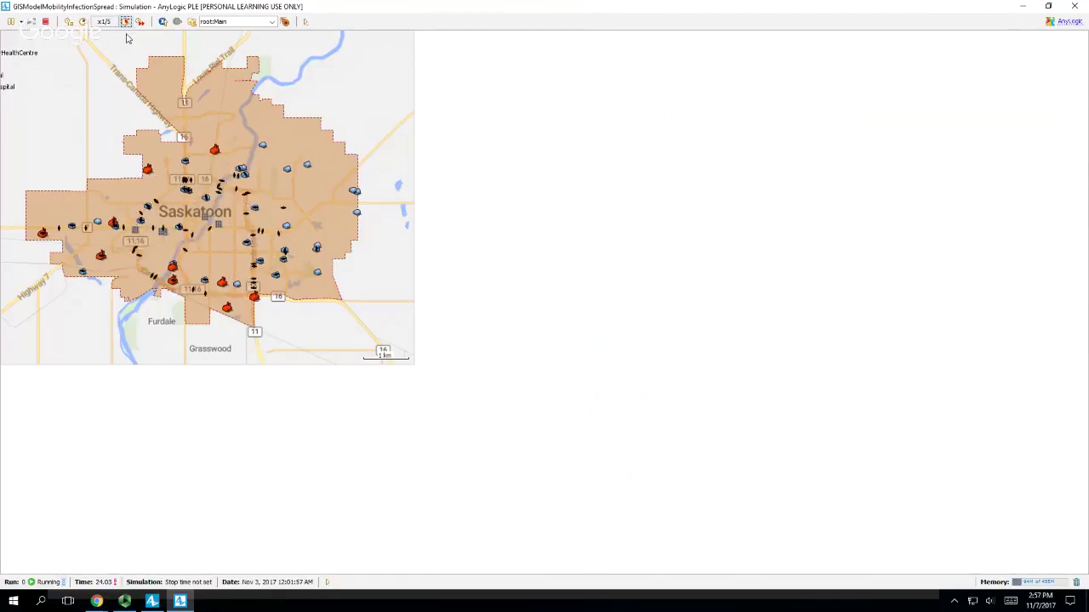
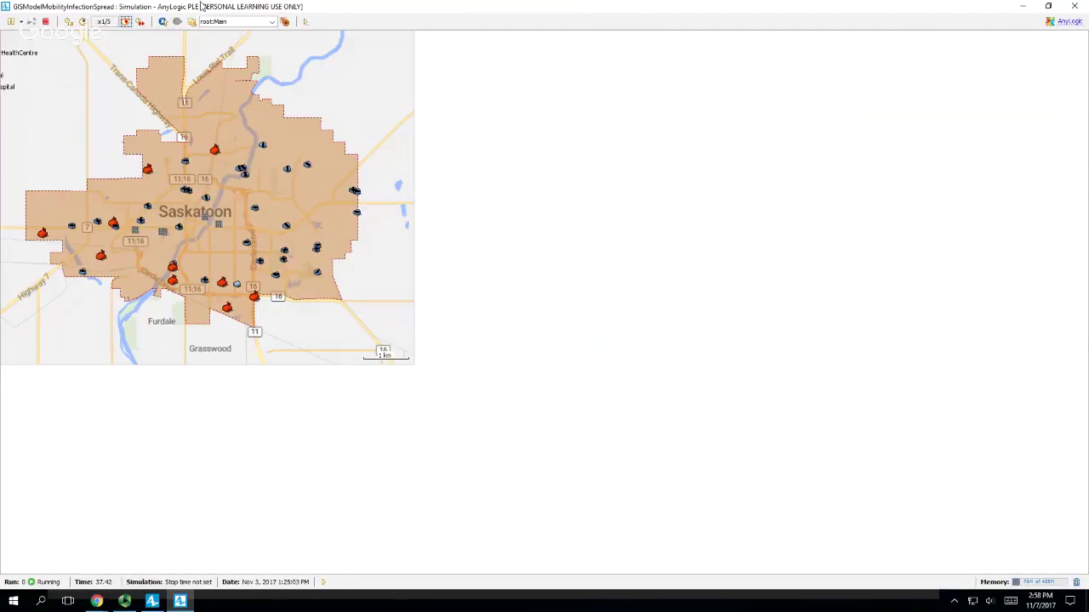
- Speed up the running simulation to x10
click(126, 23)
click(126, 23)
click(126, 23)
click(126, 23)
click(126, 23)
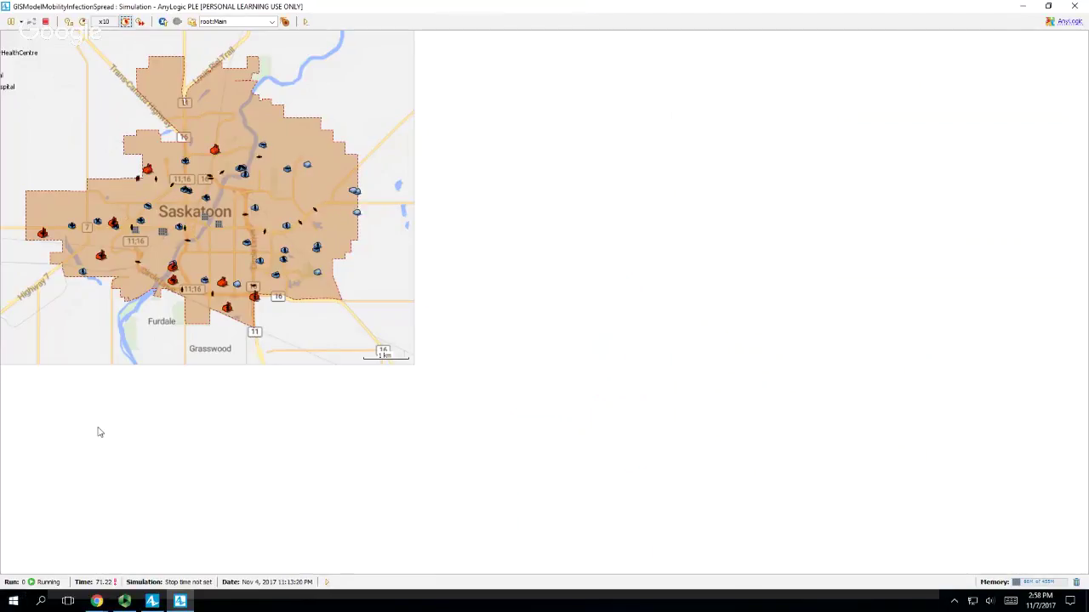
- Slow the running simulation down to x1/2
click(84, 22)
click(85, 21)
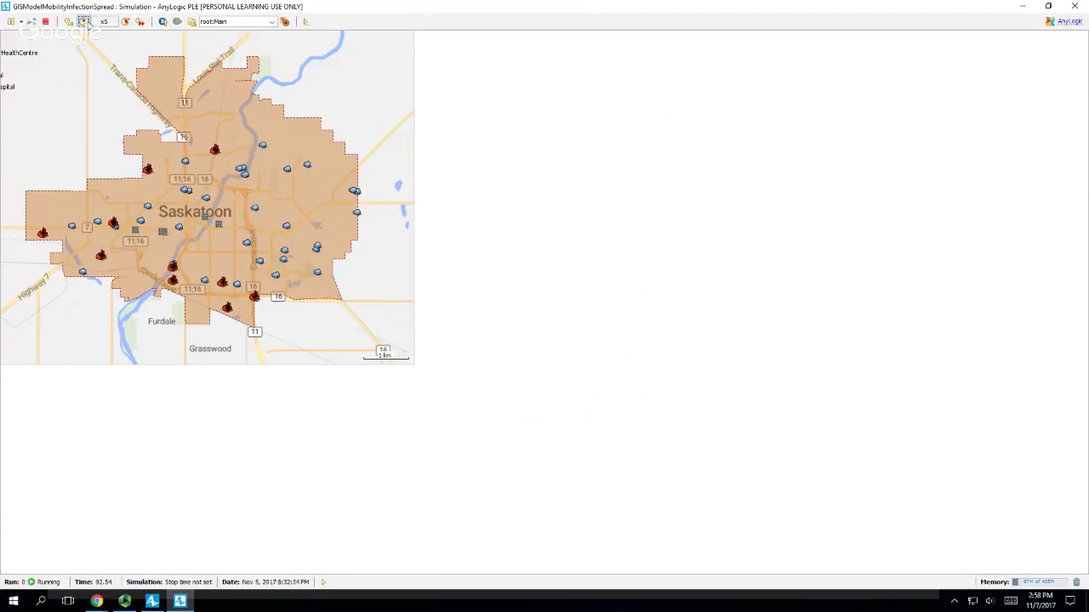
click(84, 21)
click(85, 21)
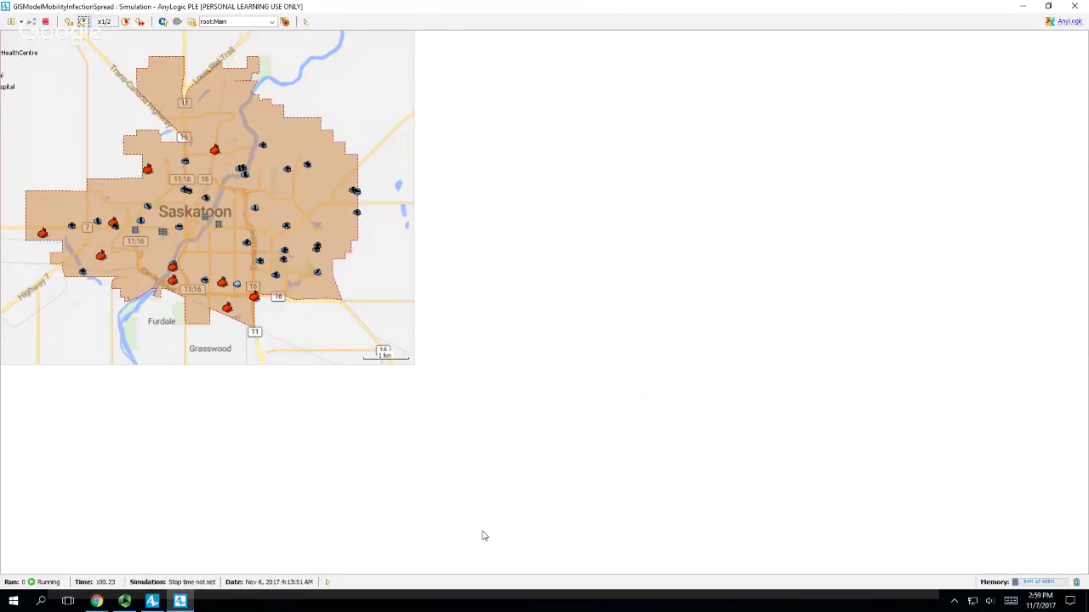
- Close the running simulation window and return to the model editor
key(alt+Tab)
key(alt+Tab)
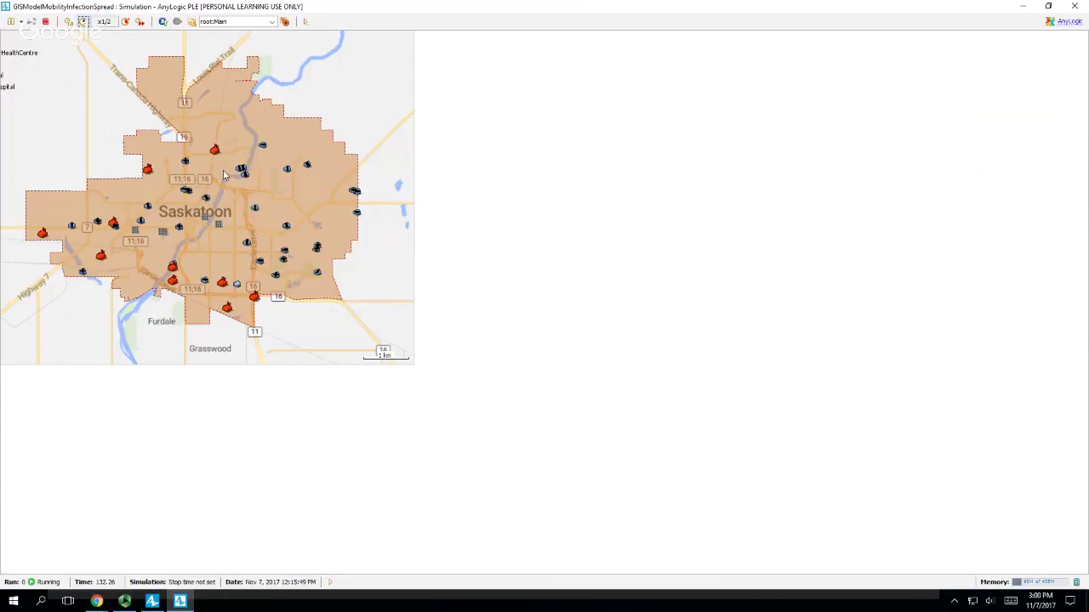
click(11, 22)
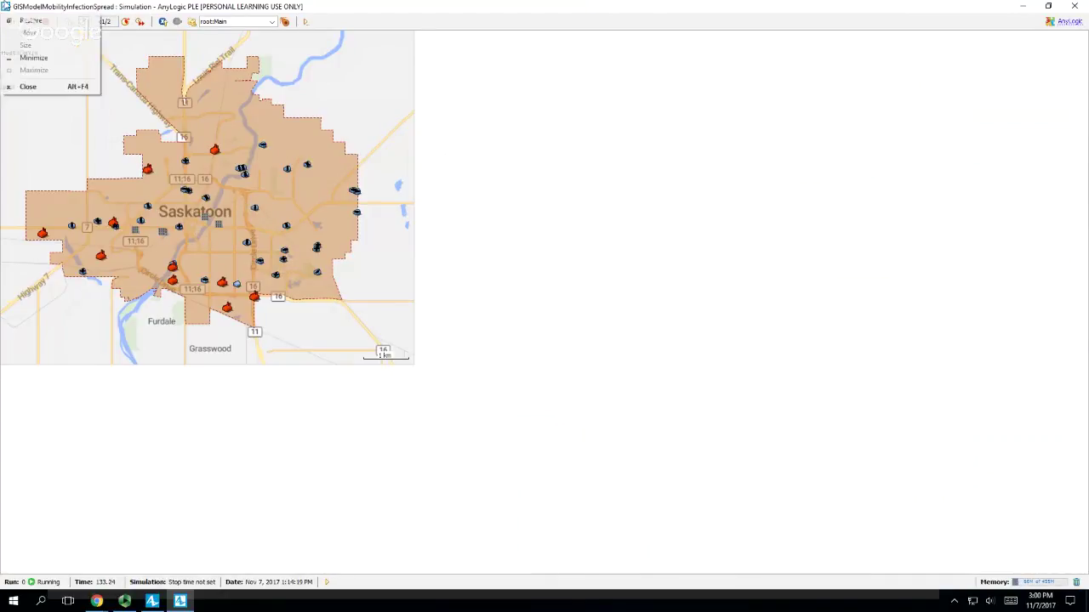
click(29, 86)
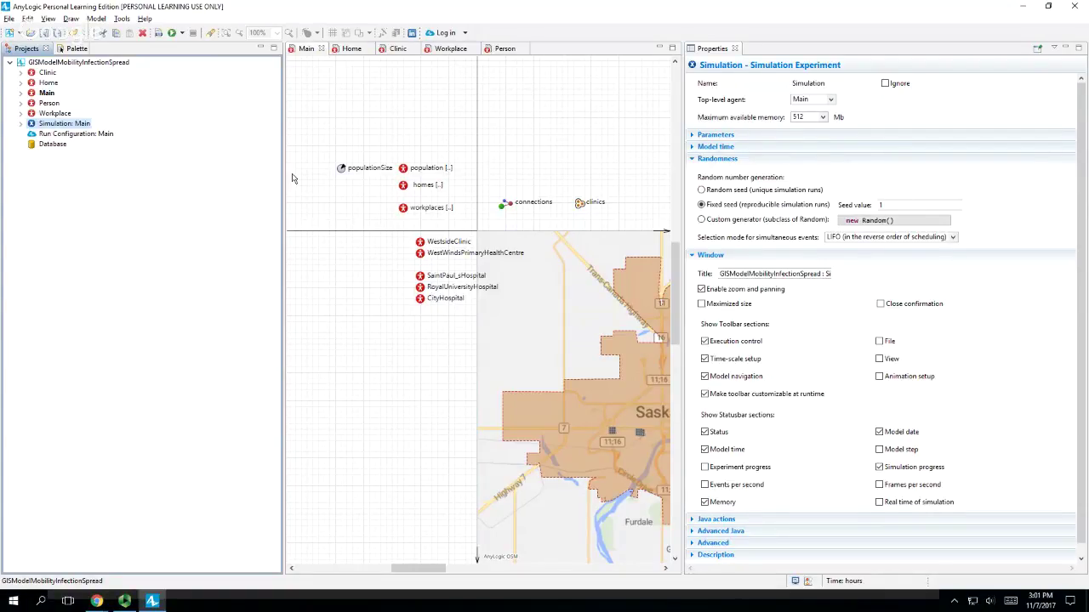
- Move the workplaces population directly below homes on the Main canvas
click(404, 215)
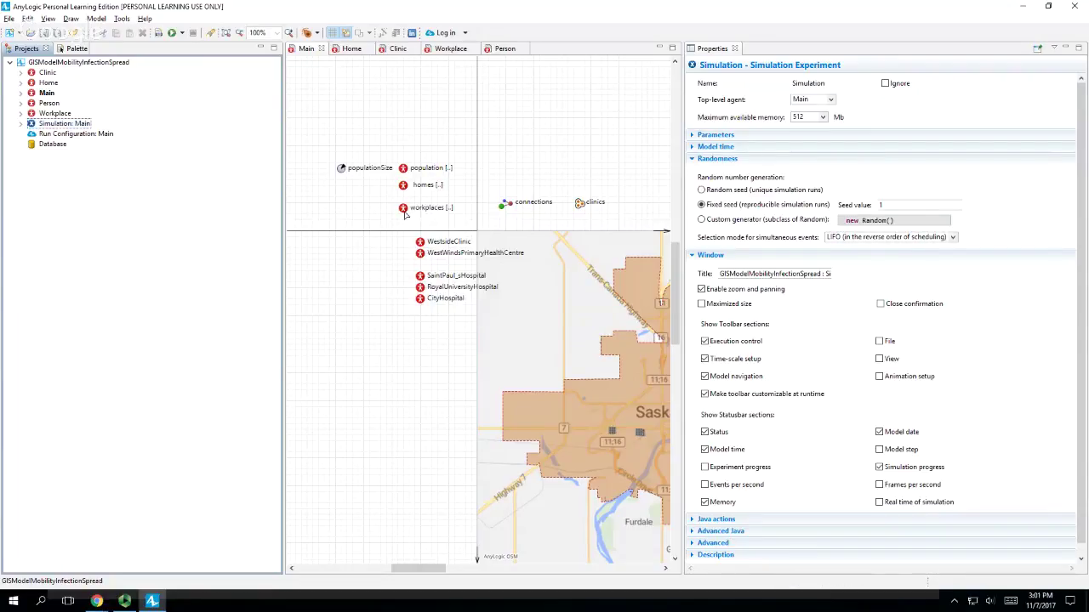
drag(405, 214, 407, 207)
right_click(366, 204)
click(357, 255)
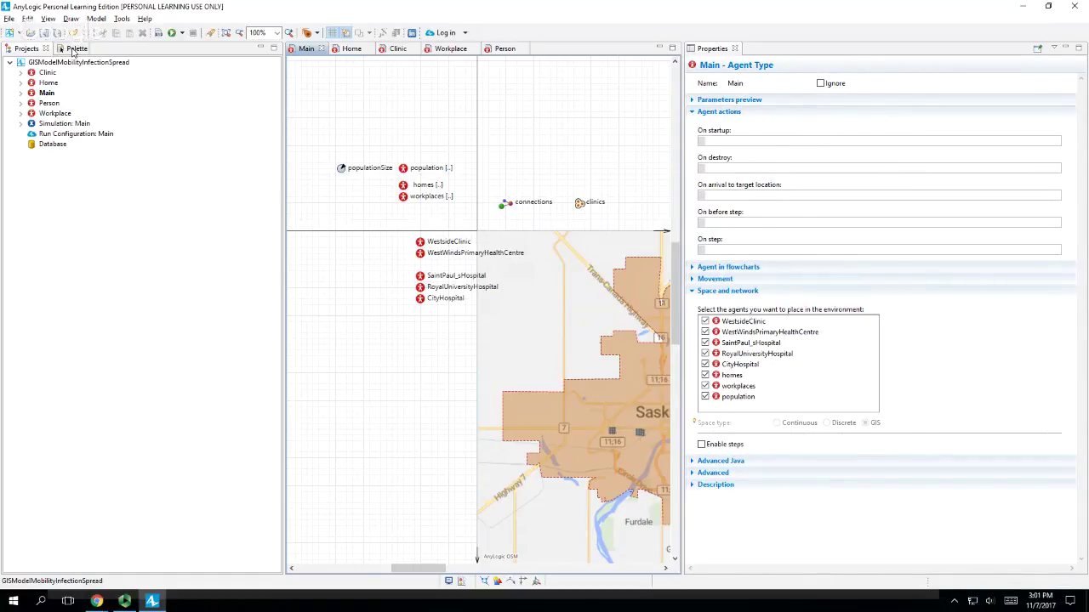
- Add a parameter named countInitiallyInfected below the populationSize parameter on the Main canvas
click(74, 48)
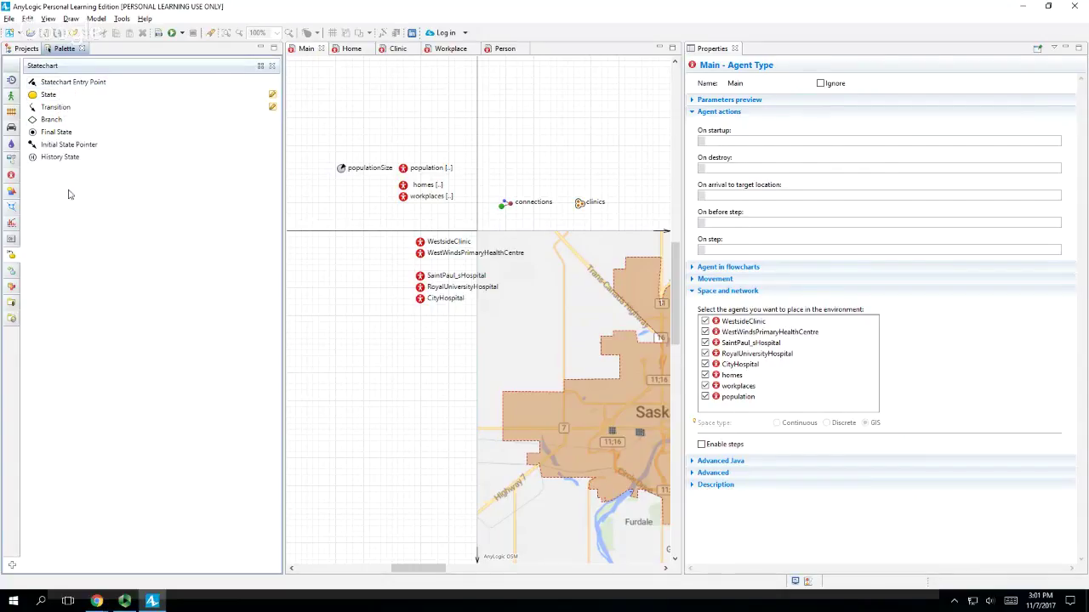
click(11, 175)
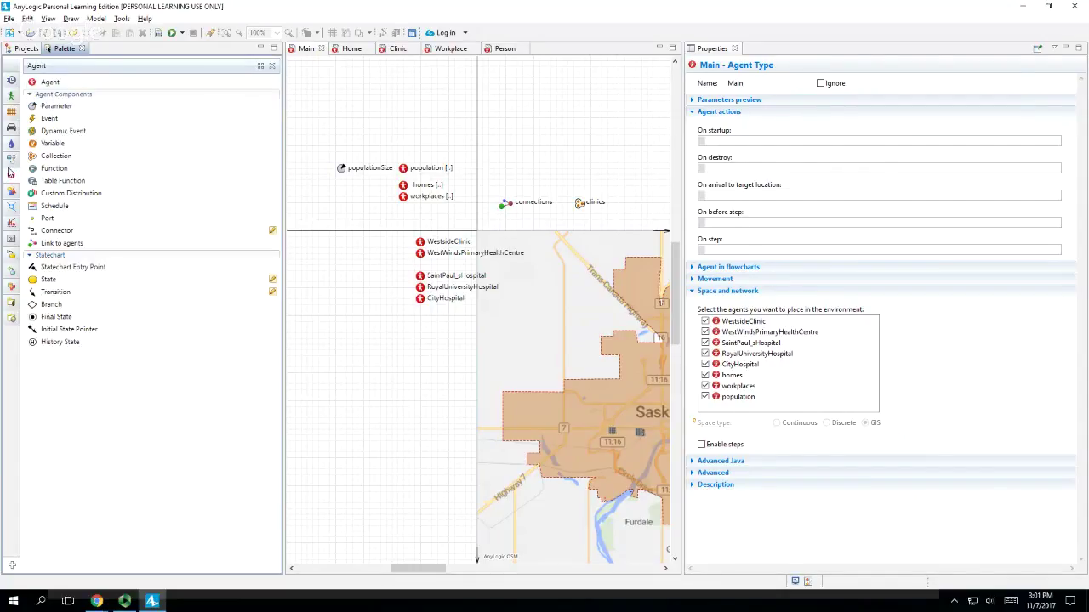
drag(417, 187, 345, 219)
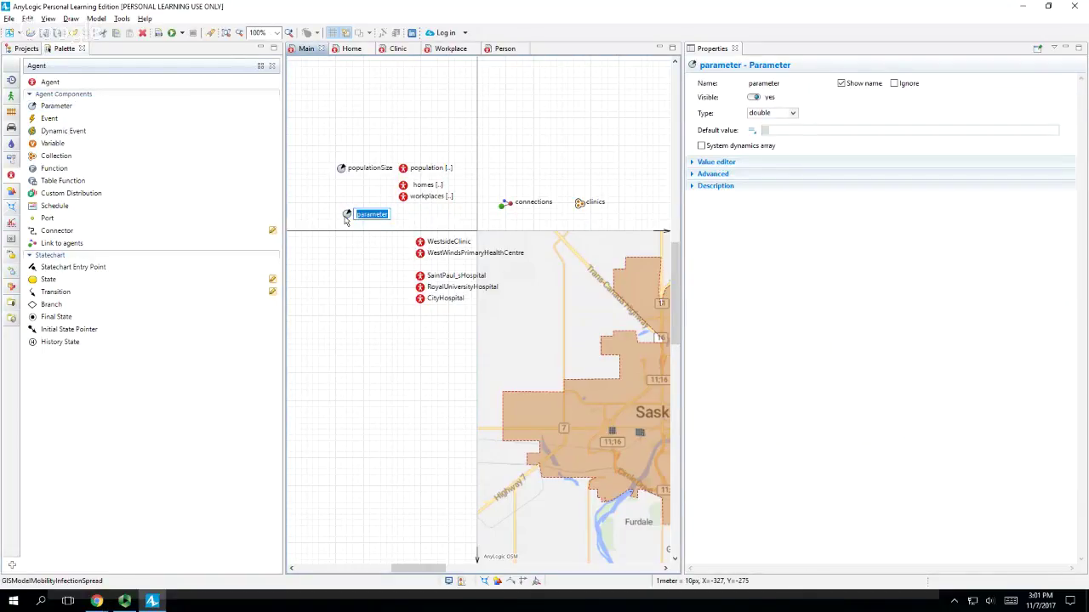
text(countInitiallyInfected)
key(Return)
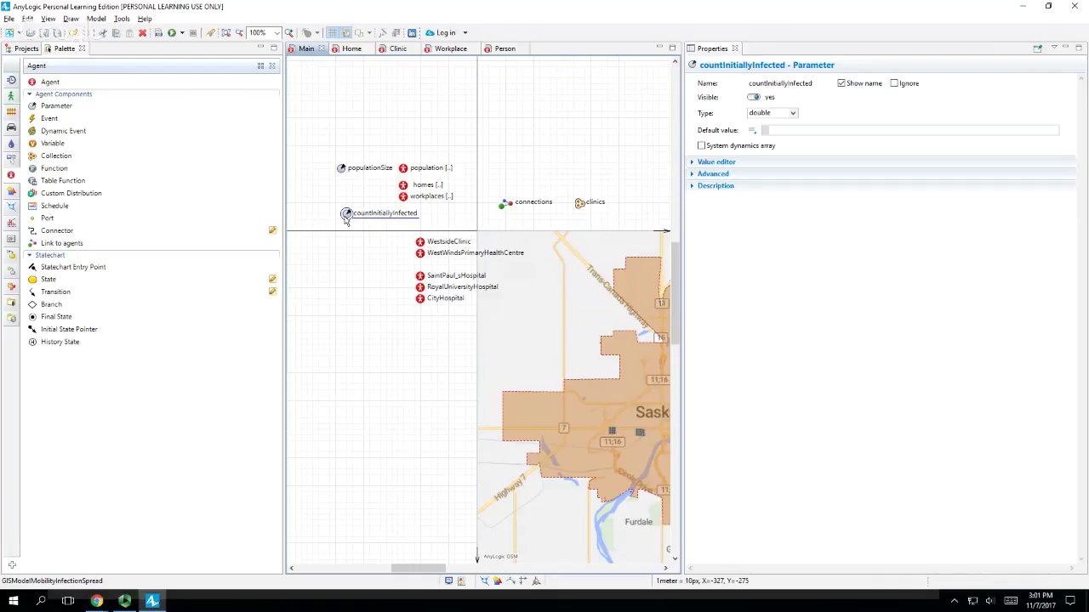
- Set the countInitiallyInfected parameter's type to int and its default value to 2, and save the model
click(792, 116)
click(776, 131)
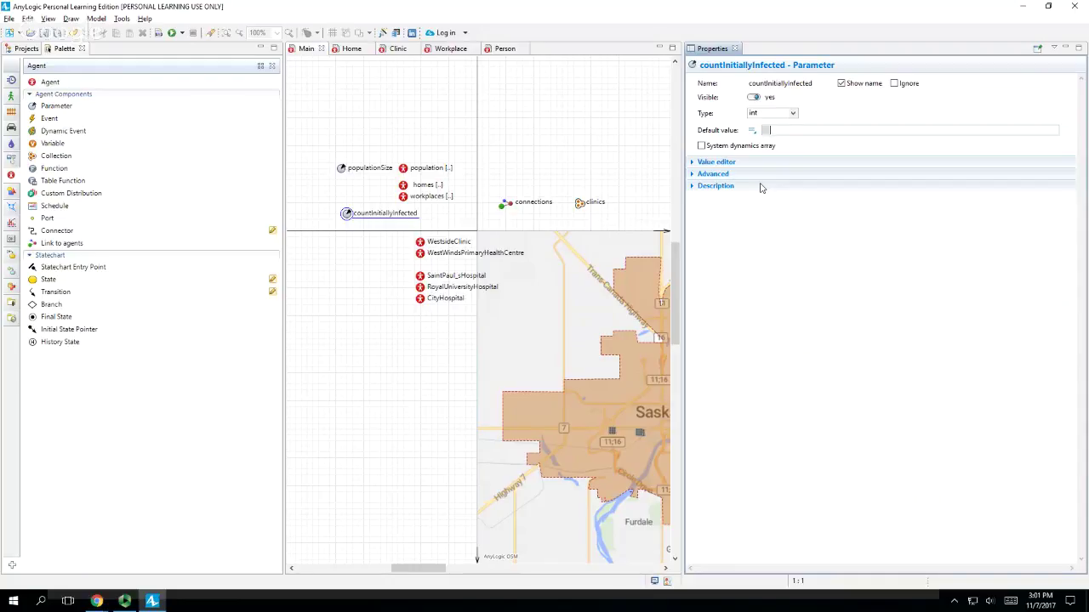
text(2)
key(ctrl+s)
- Add an event named initialInfection above the populationSize parameter on the Main canvas
drag(34, 124, 343, 149)
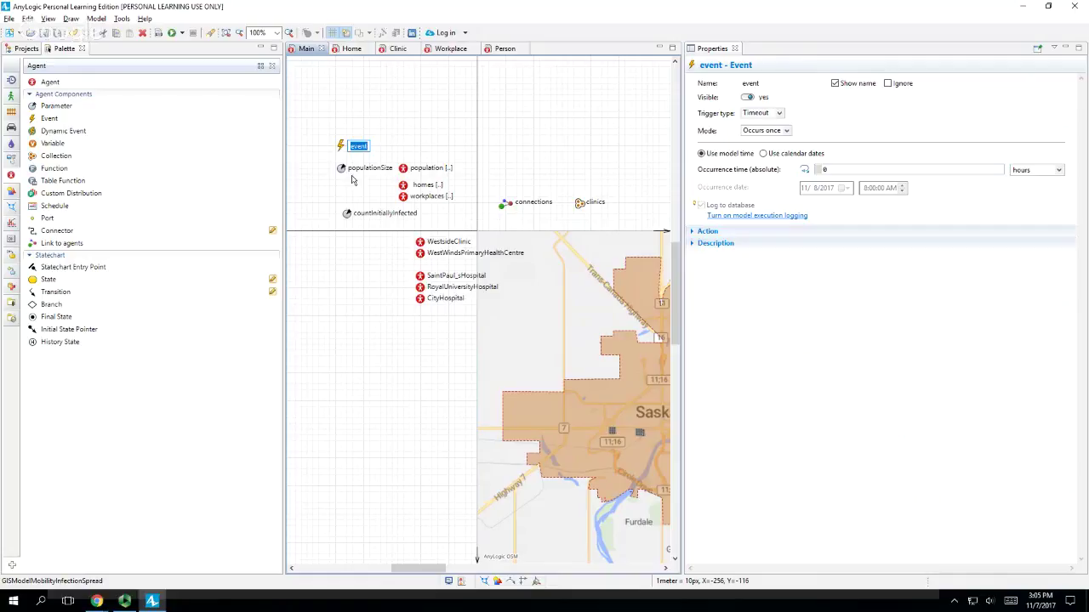
text(initialInfection)
key(Return)
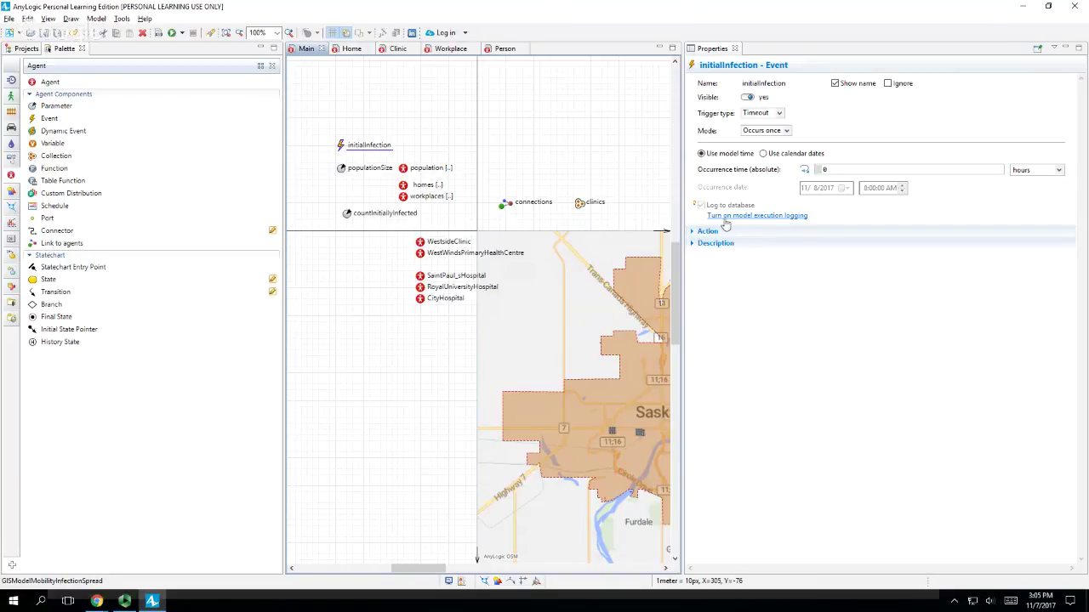
- Enter java.util.stream.Stream.generate(() -> this.population.random()) as the action code of the initialInfection event
click(694, 233)
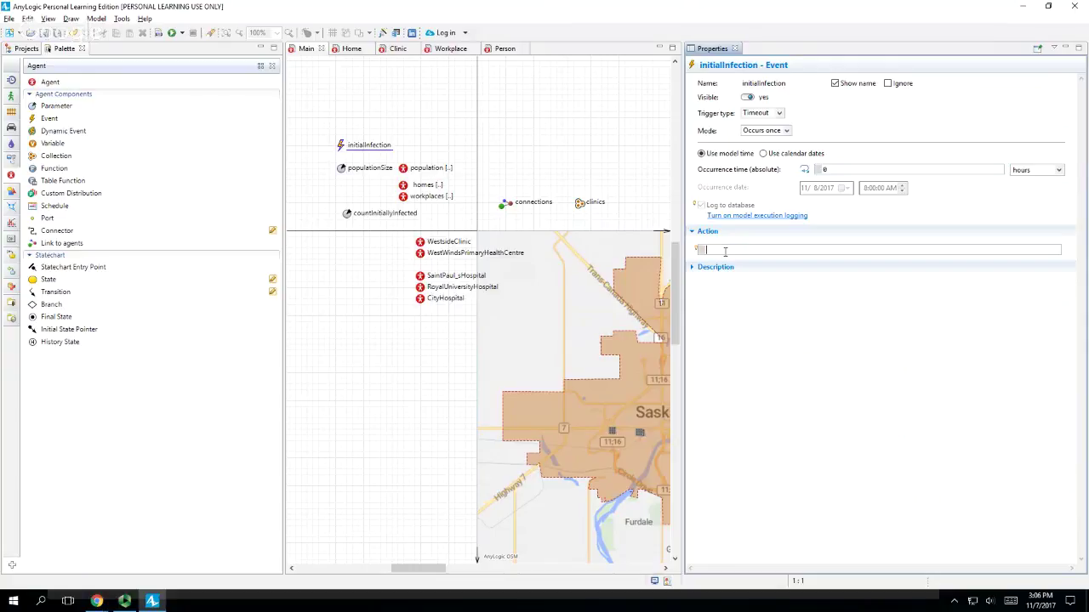
text(java.util.stream)
text(.Stream.generate)
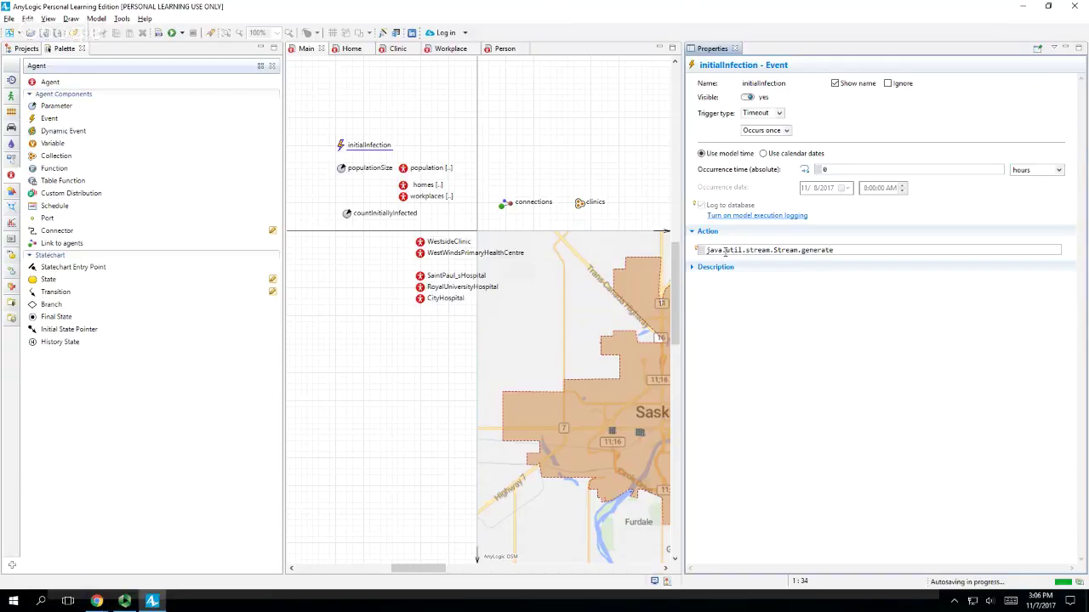
text(())
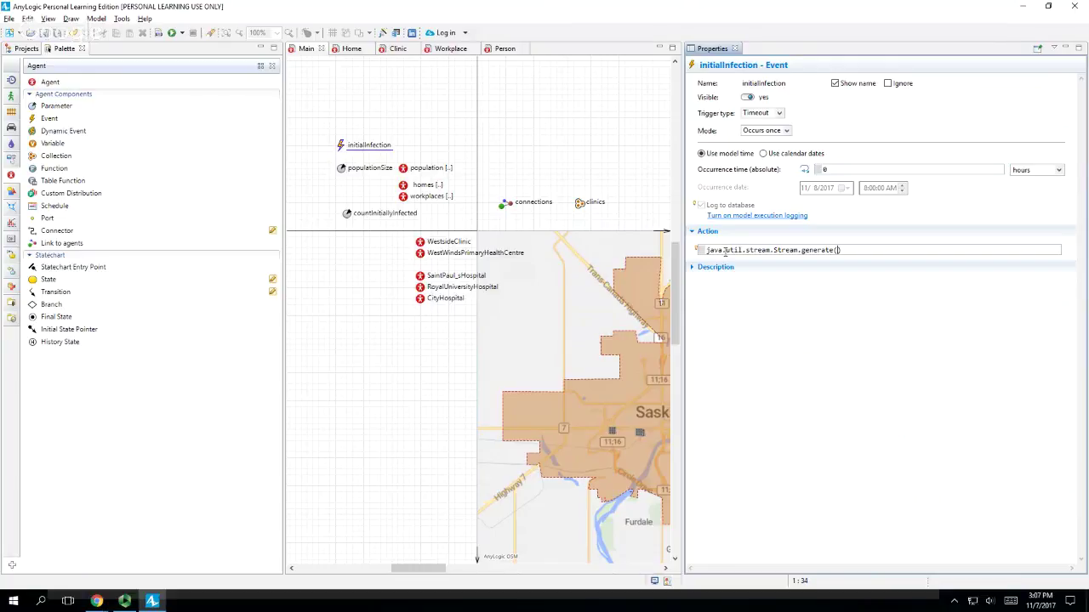
text(() ->)
key(Right)
text(this.poip)
key(BackSpace)
key(BackSpace)
key(BackSpace)
text(opulation.random()
- Copy the whole event action code into a new Notepad document
key(ctrl+a)
key(ctrl+c)
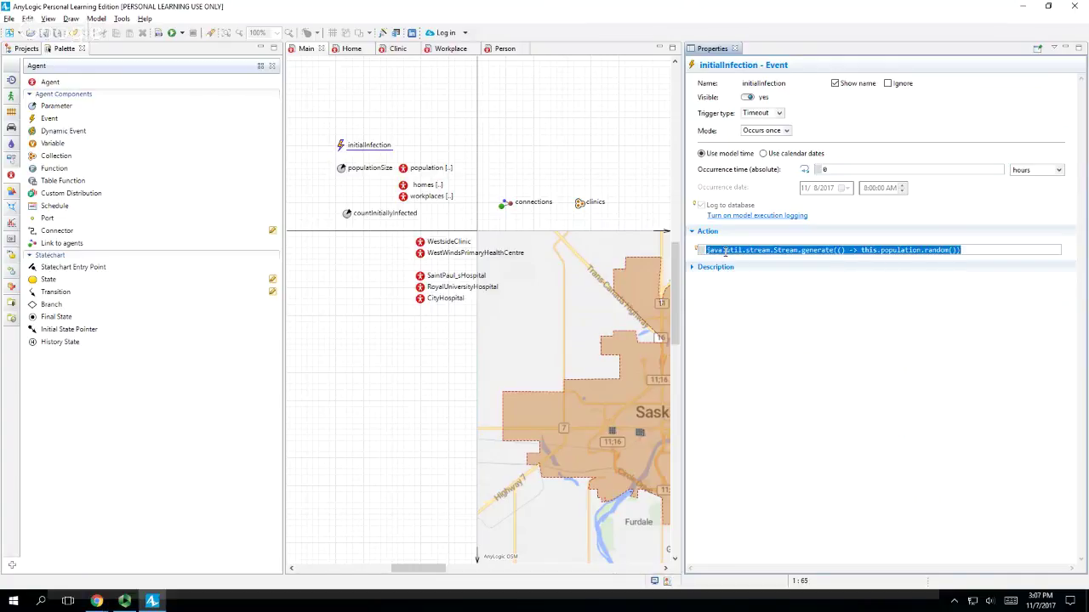
click(10, 604)
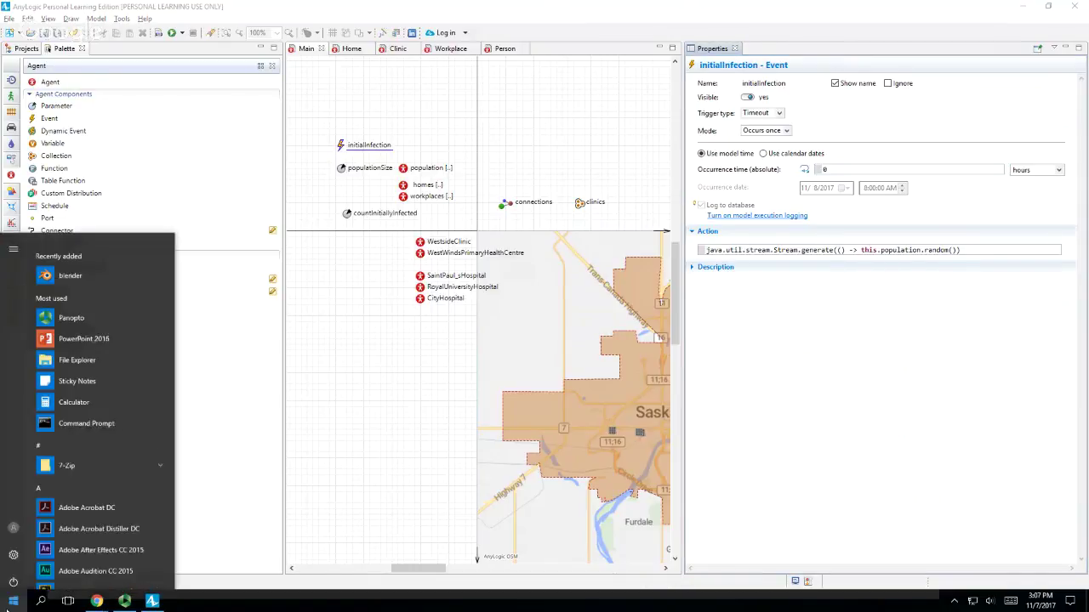
text(notepad)
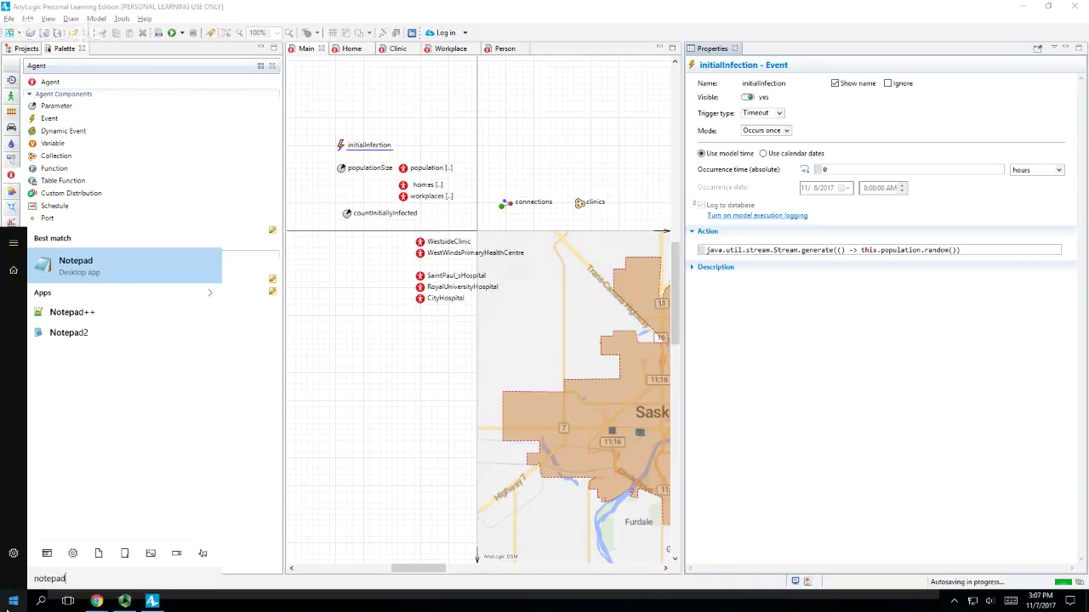
key(Return)
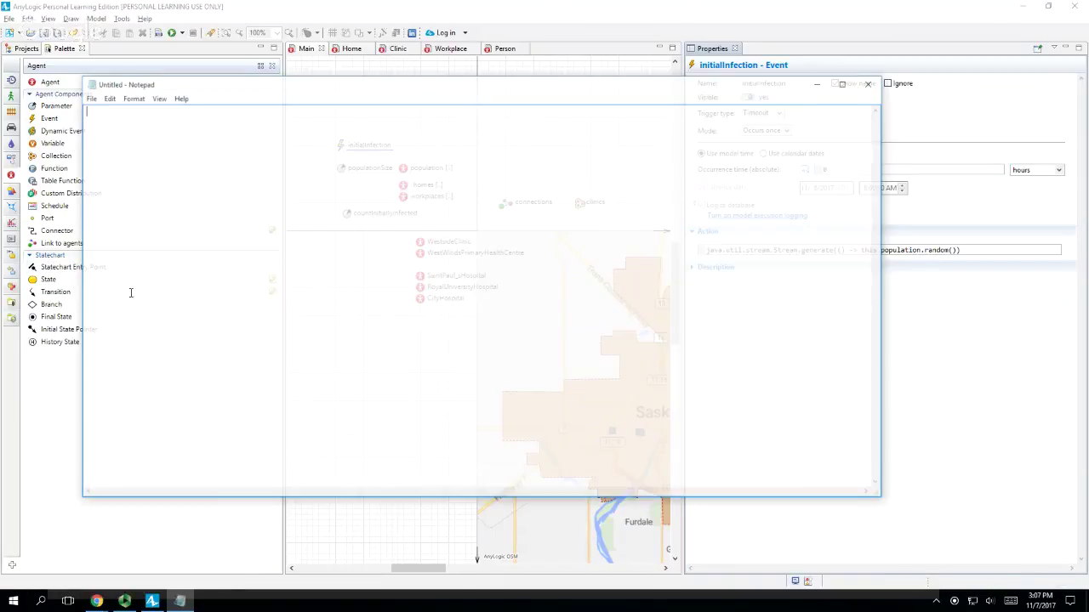
key(ctrl+v)
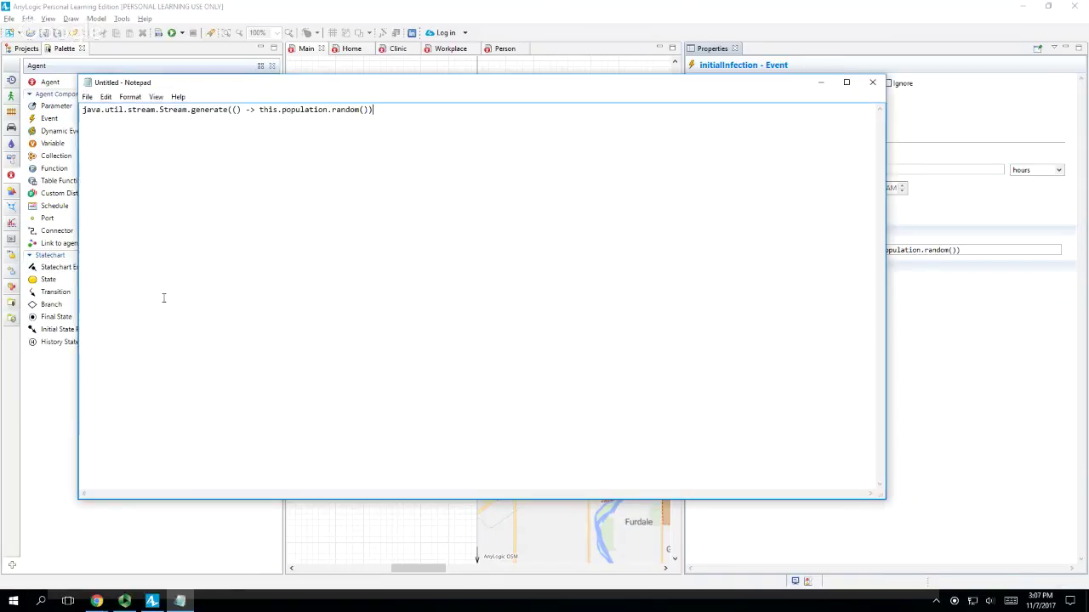
- Set the Notepad font size to 36
click(128, 97)
click(127, 121)
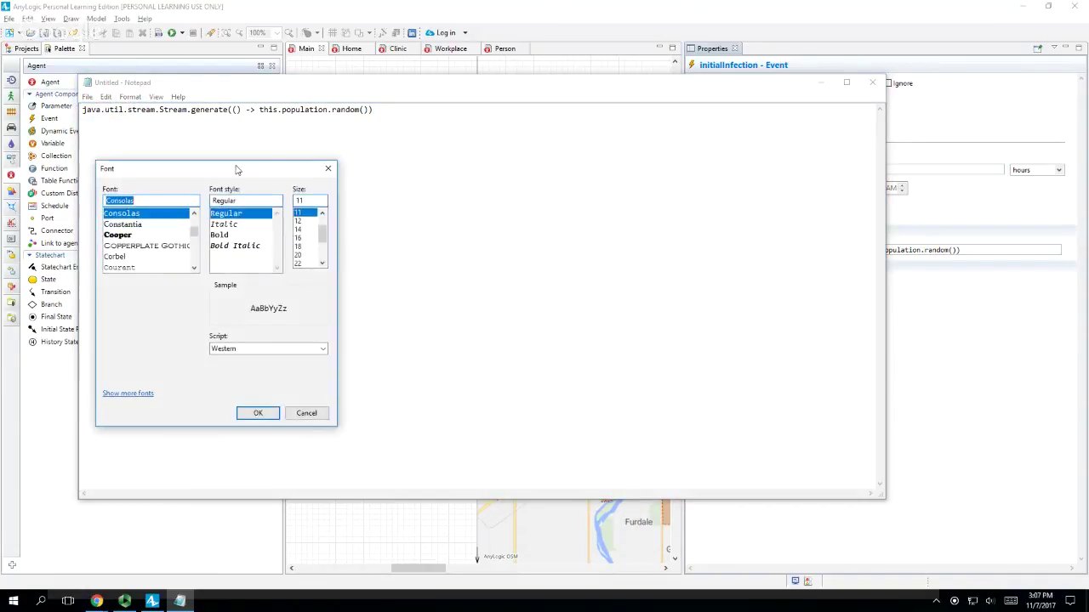
scroll(299, 249, down, 2)
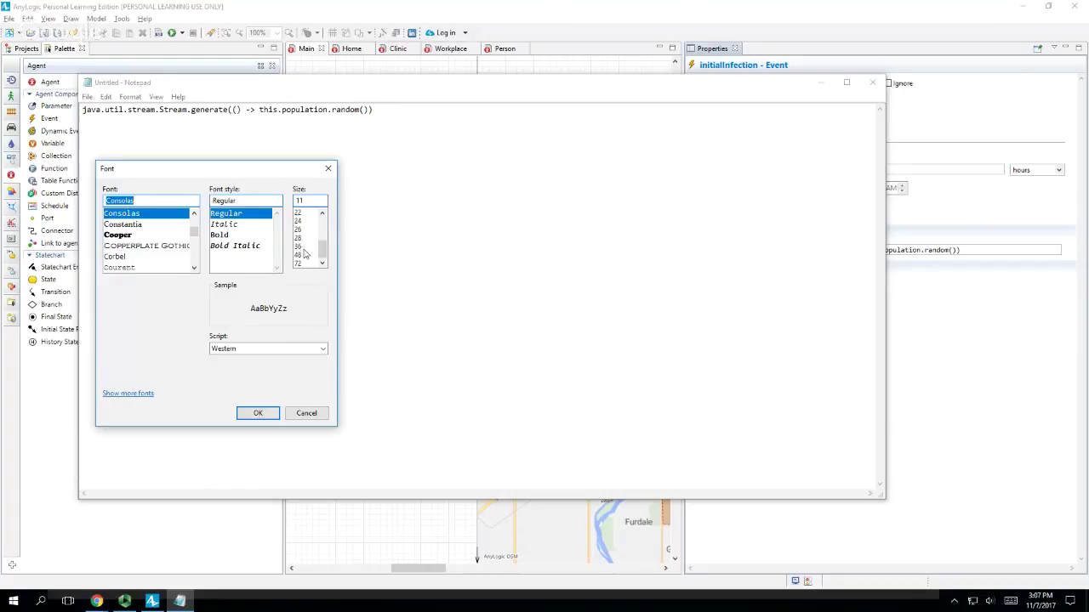
click(299, 247)
click(257, 412)
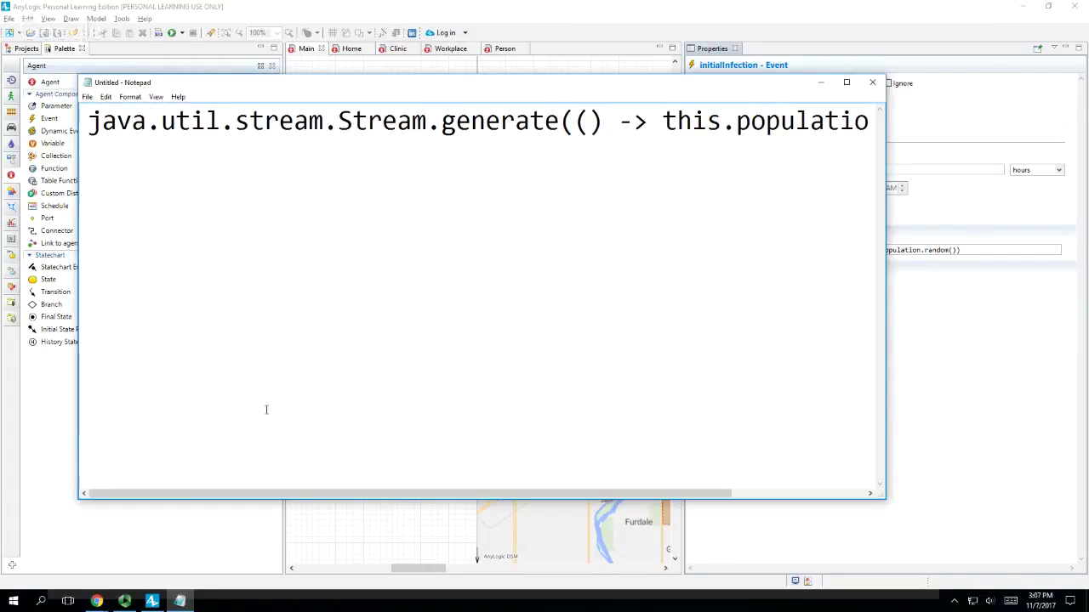
- Reduce the Notepad font size to 24
click(129, 96)
click(88, 122)
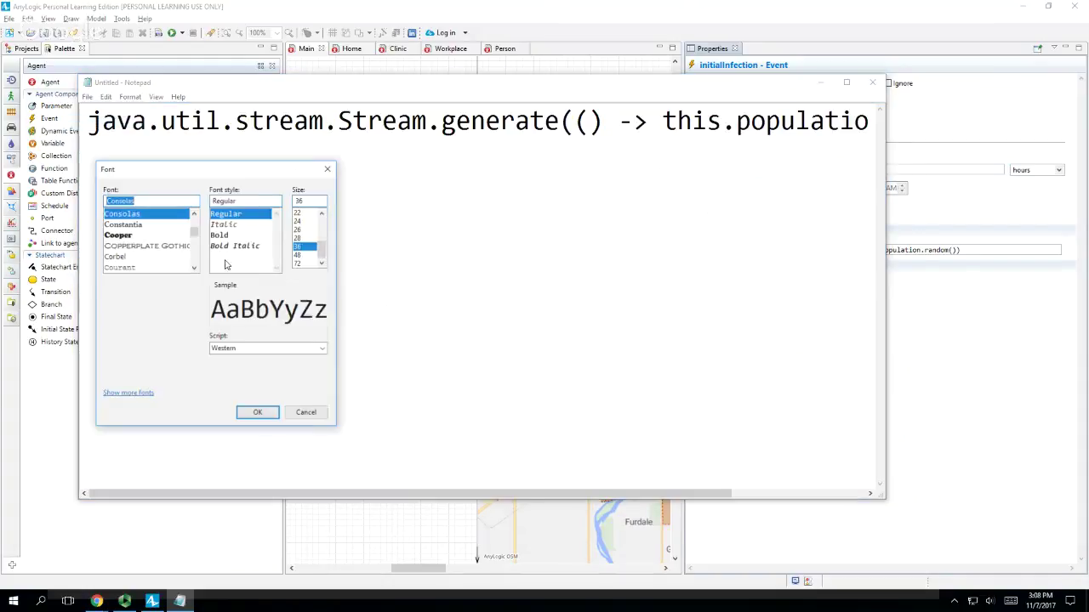
click(300, 222)
click(259, 412)
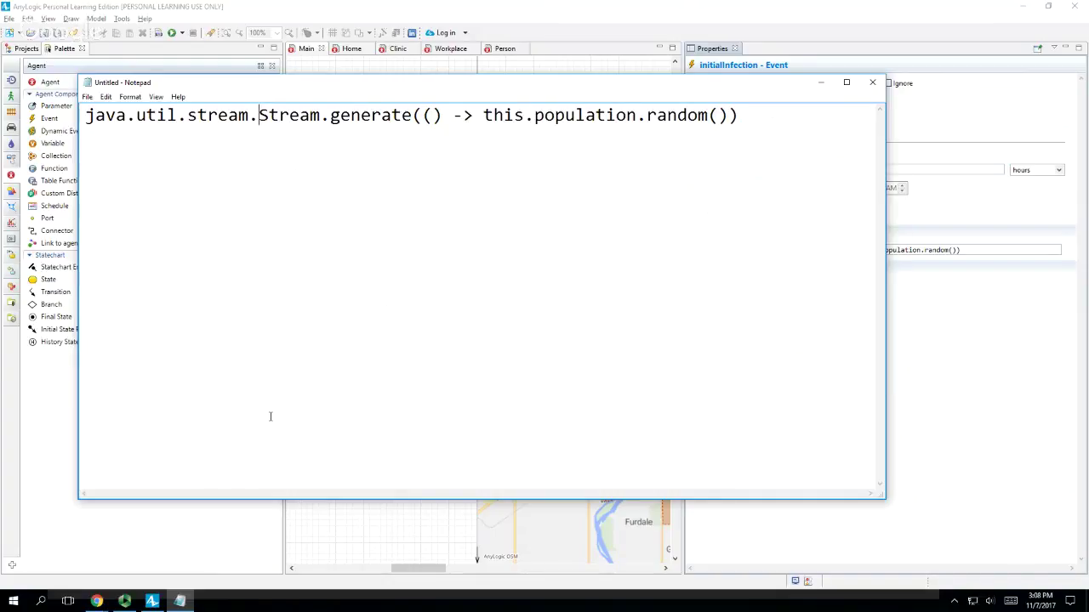
- Switch back to AnyLogic and append .distinct().limit(this.countInitiallyInfected) to the initialInfection event's action code
key(alt+Tab)
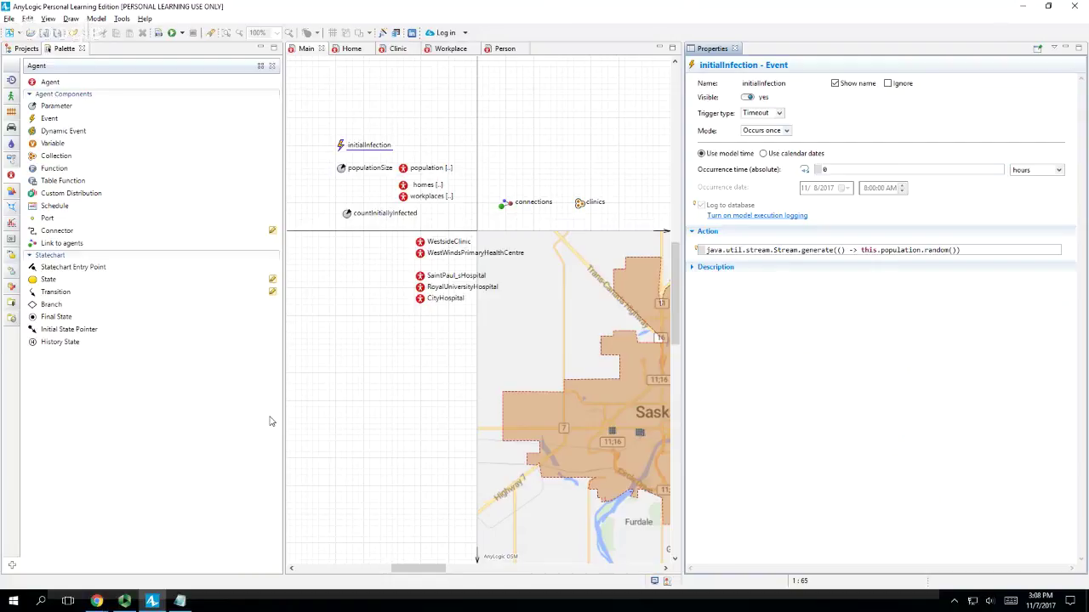
text(.distinct)
text((_))
key(BackSpace)
text(.)
text(limit()
key(BackSpace)
text(this.count)
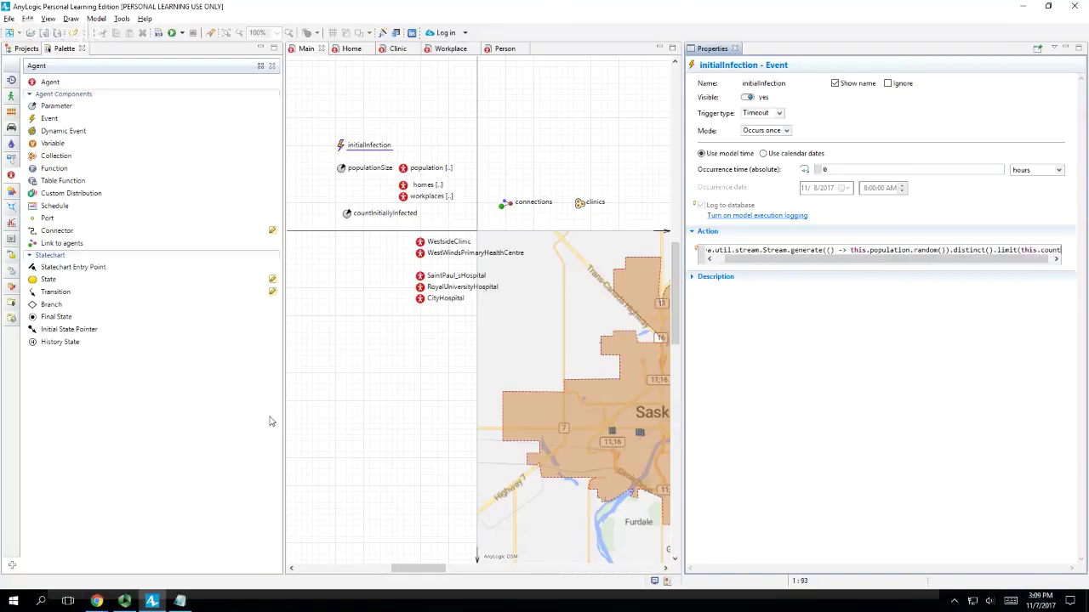
text(I)
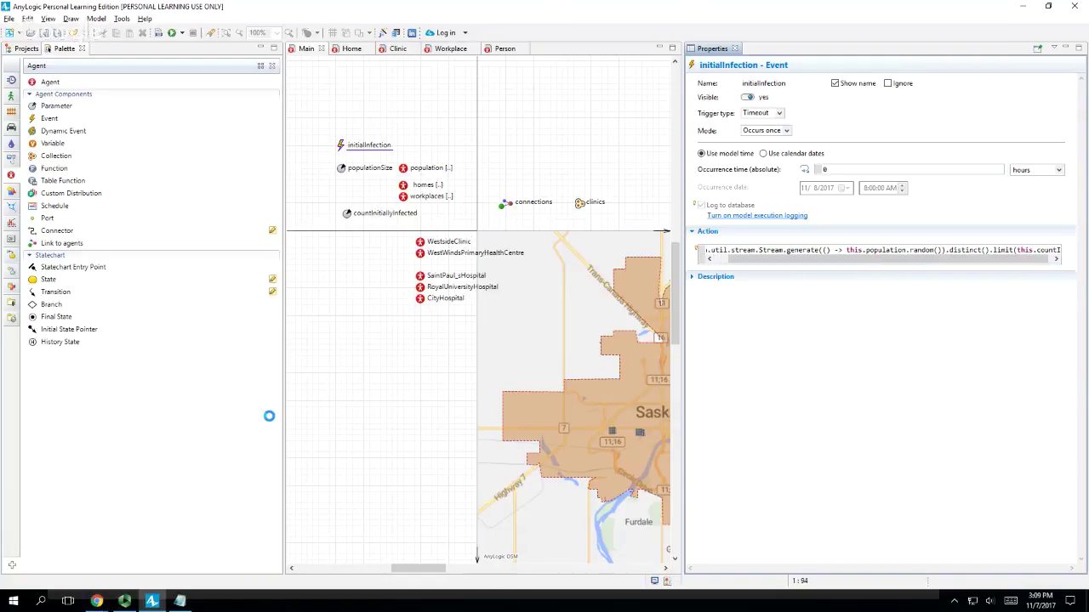
key(Return)
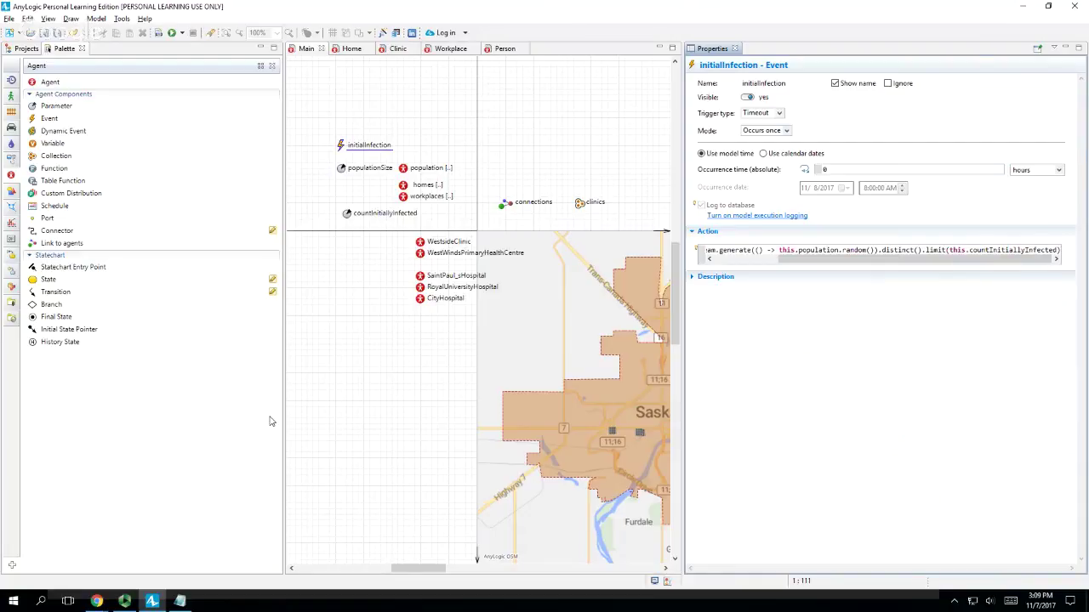
- Replace the Notepad text with the extended event action code and maximize the Notepad window
key(ctrl+a)
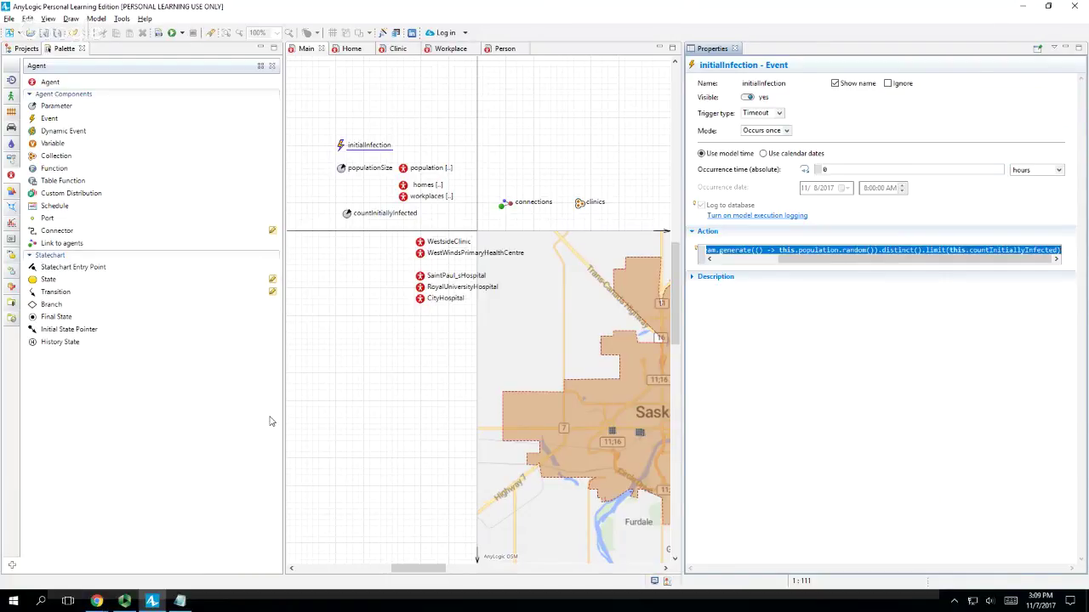
key(alt+Tab)
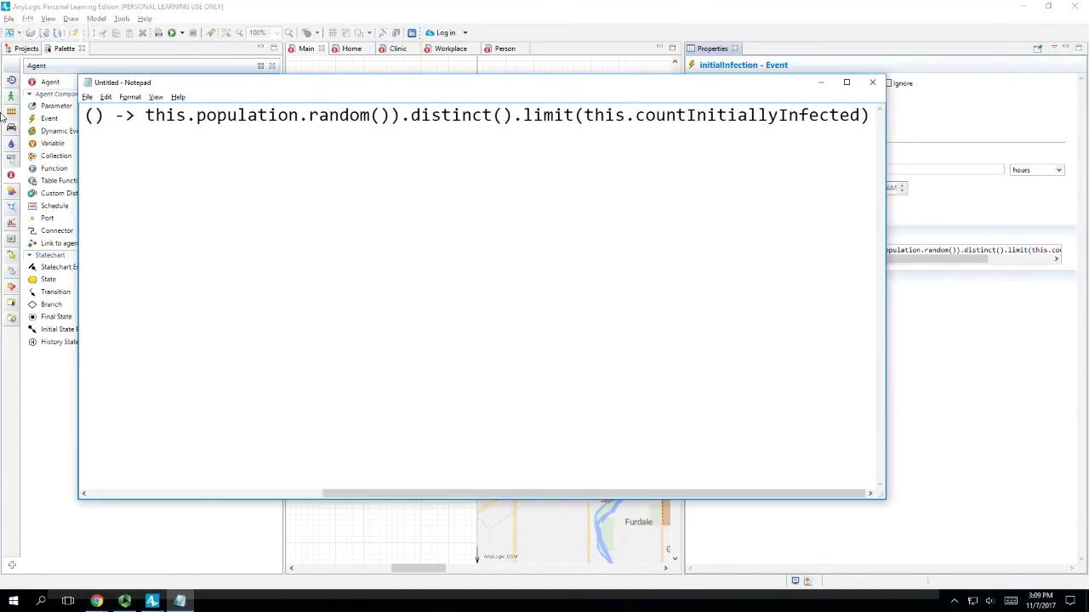
double_click(369, 91)
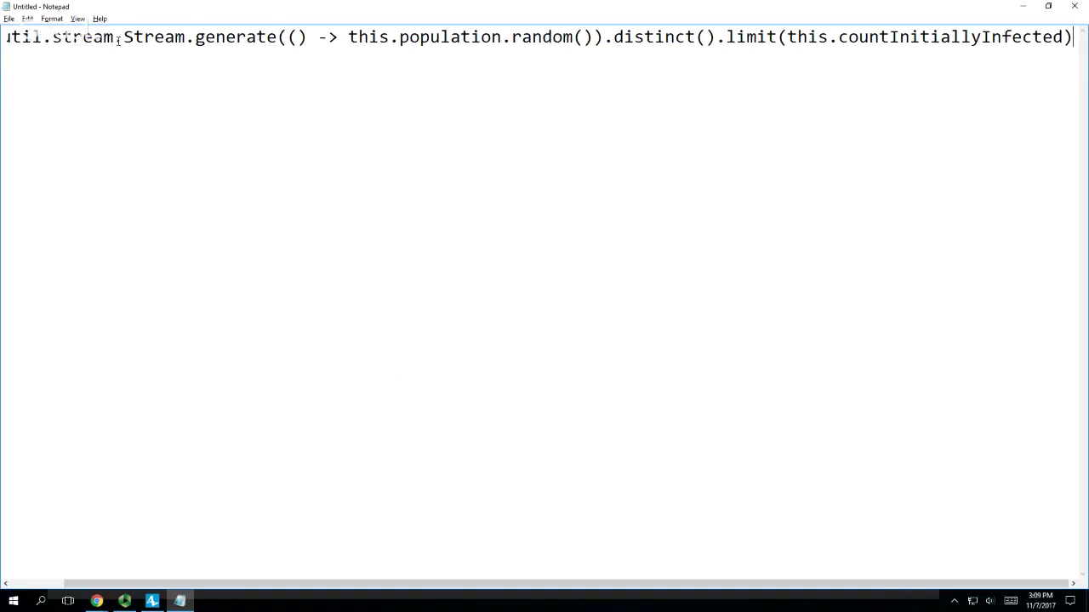
- Set the Notepad font size to 20
click(52, 18)
click(35, 42)
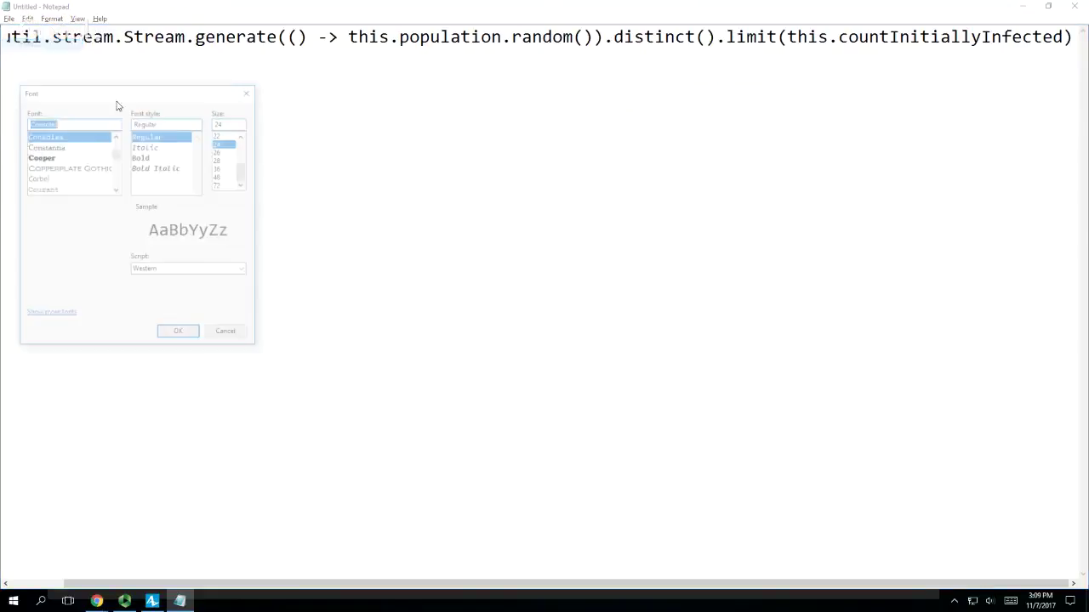
scroll(225, 157, up, 1)
click(227, 151)
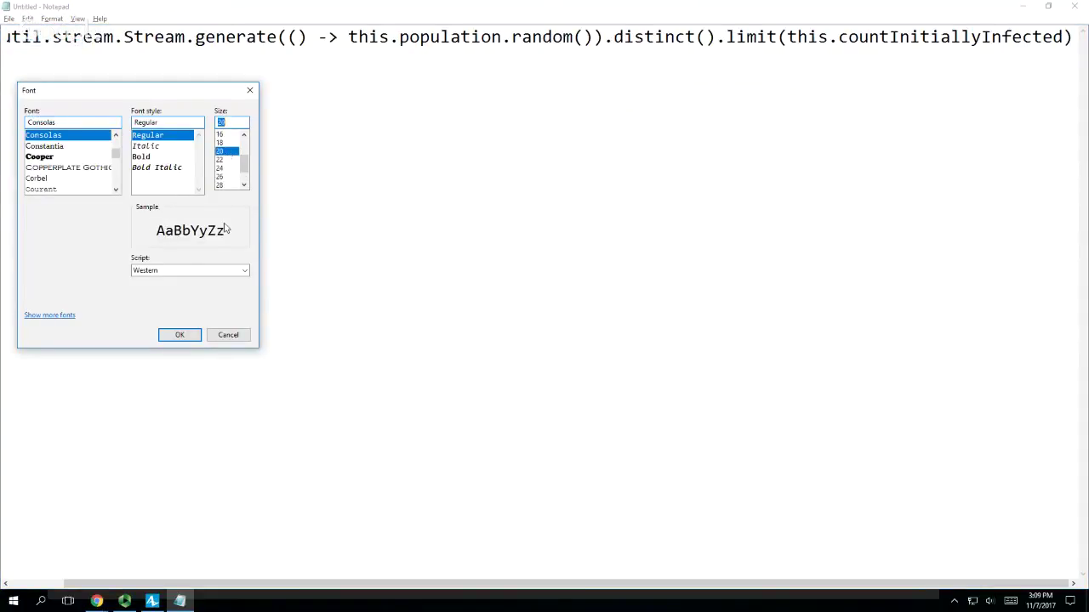
click(194, 337)
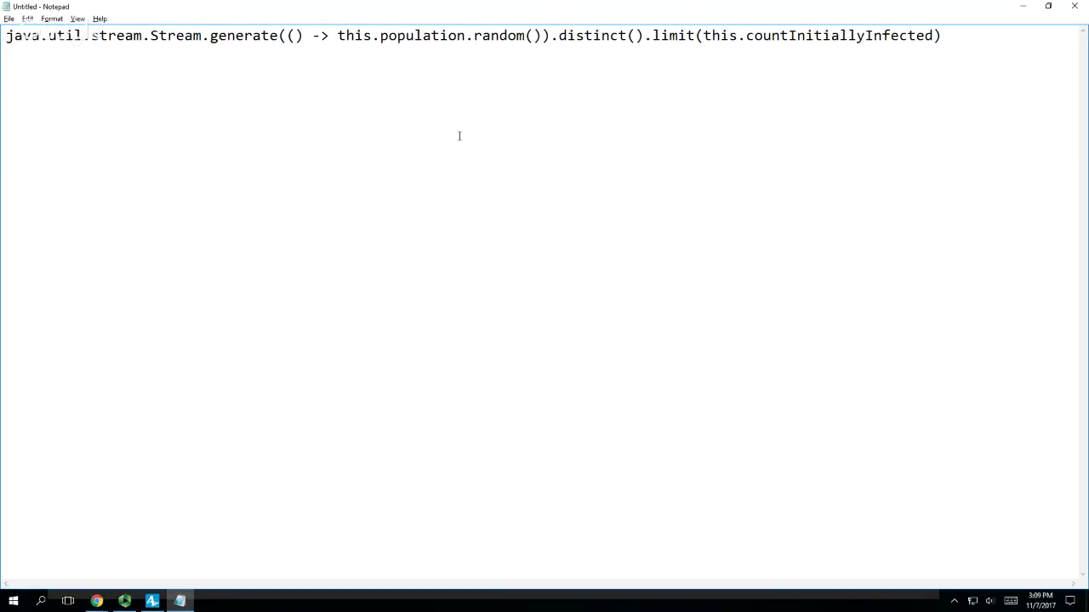
- Examine the stream expression in Notepad piece by piece, from the random person generator through distinct() to the countInitiallyInfected limit
key(shift+Home)
key(Right)
key(Right)
key(ctrl+shift+Right)
key(ctrl+shift+Right)
key(ctrl+shift+Right)
key(ctrl+shift+Right)
key(ctrl+shift+Right)
key(ctrl+shift+Right)
key(ctrl+shift+Right)
key(ctrl+shift+Right)
key(ctrl+shift+Right)
key(ctrl+shift+Right)
key(ctrl+shift+Right)
key(ctrl+shift+Right)
key(ctrl+shift+Right)
key(ctrl+shift+Right)
key(ctrl+shift+Right)
key(ctrl+shift+Right)
key(ctrl+shift+Left)
key(shift+Right)
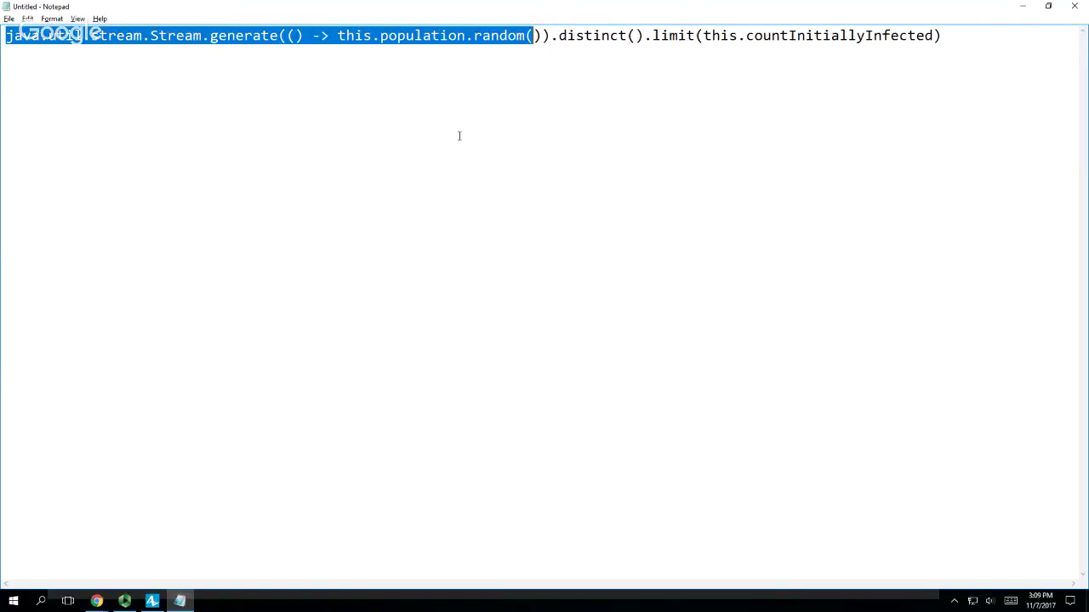
key(shift+Right)
key(shift+Right)
key(shift+Right)
key(ctrl+shift+Right)
key(shift+Right)
key(shift+Right)
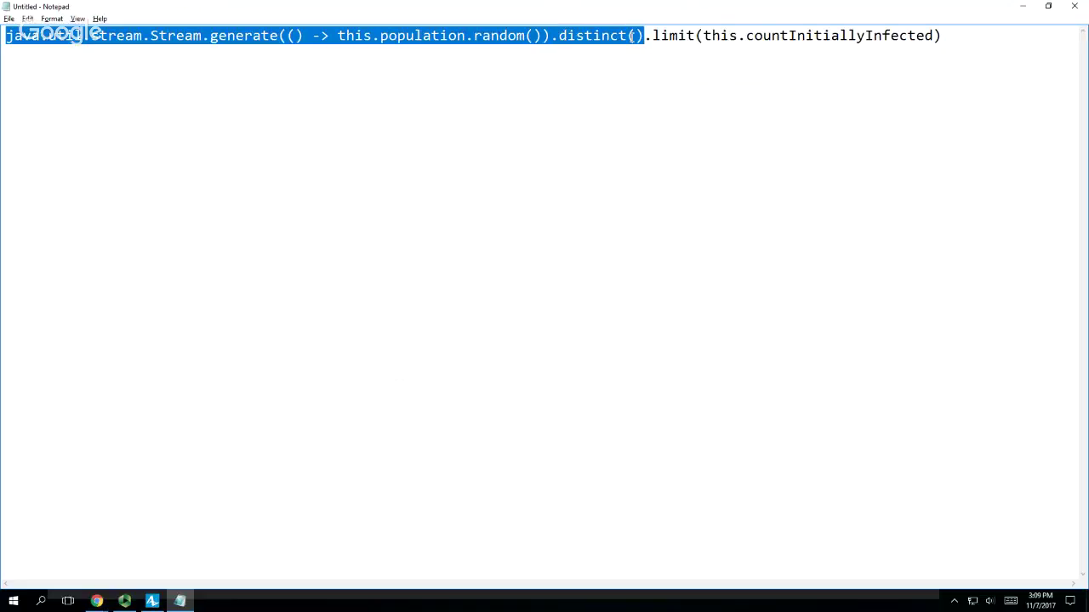
drag(652, 36, 940, 35)
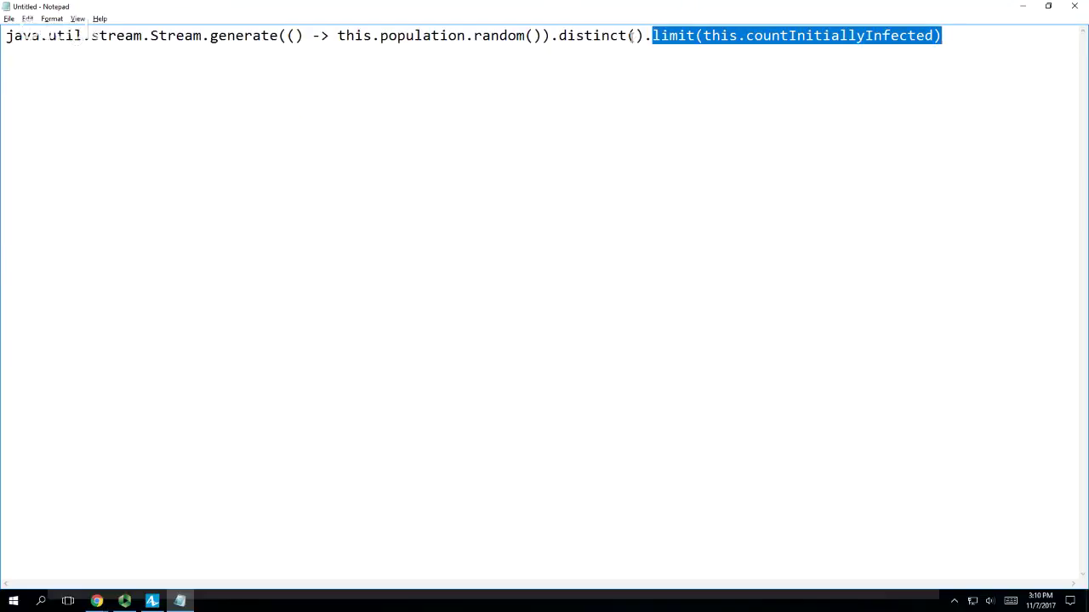
- Append .forEach(p -> ) to the end of the stream expression in Notepad
click(632, 35)
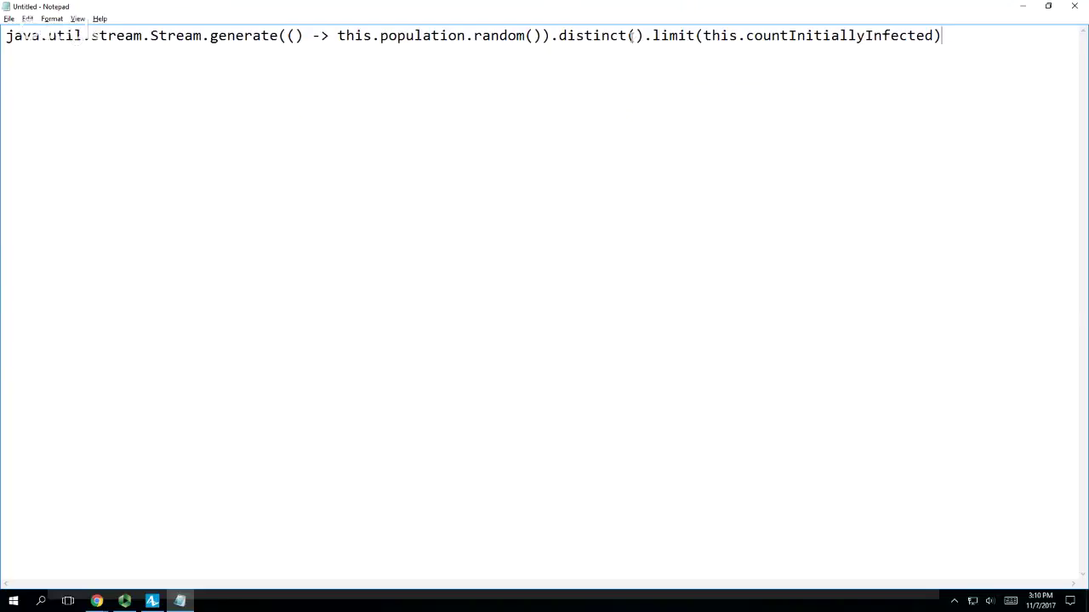
text(.forE)
text(ach())
text(p ->)
- Rename the forEach lambda parameter from p to person
double_click(1021, 36)
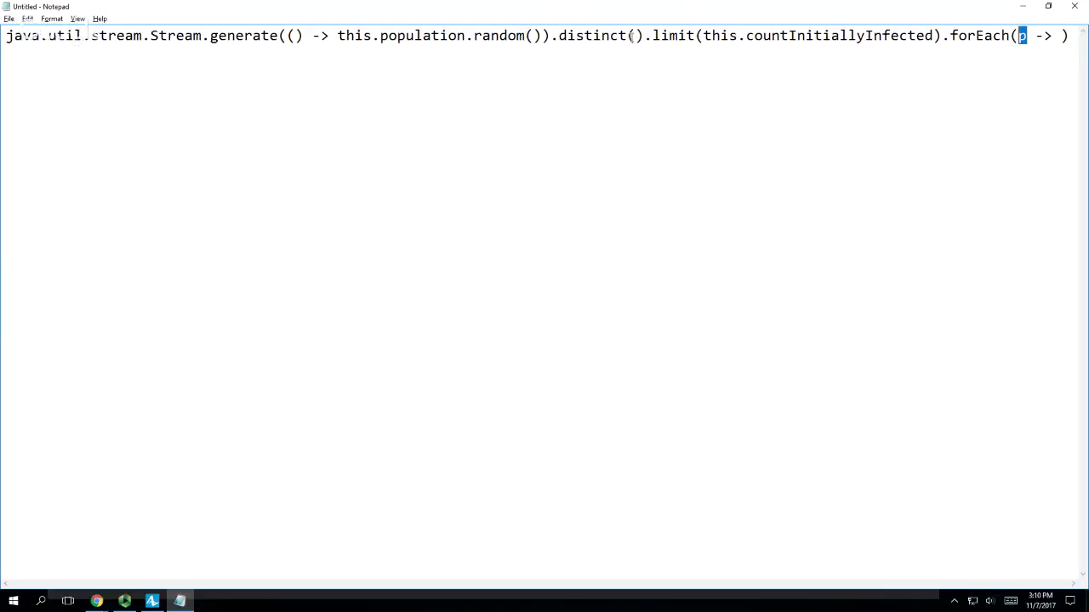
key(Right)
key(Right)
key(Right)
click(1019, 36)
key(shift+Right)
key(Right)
text(erson)
key(Right)
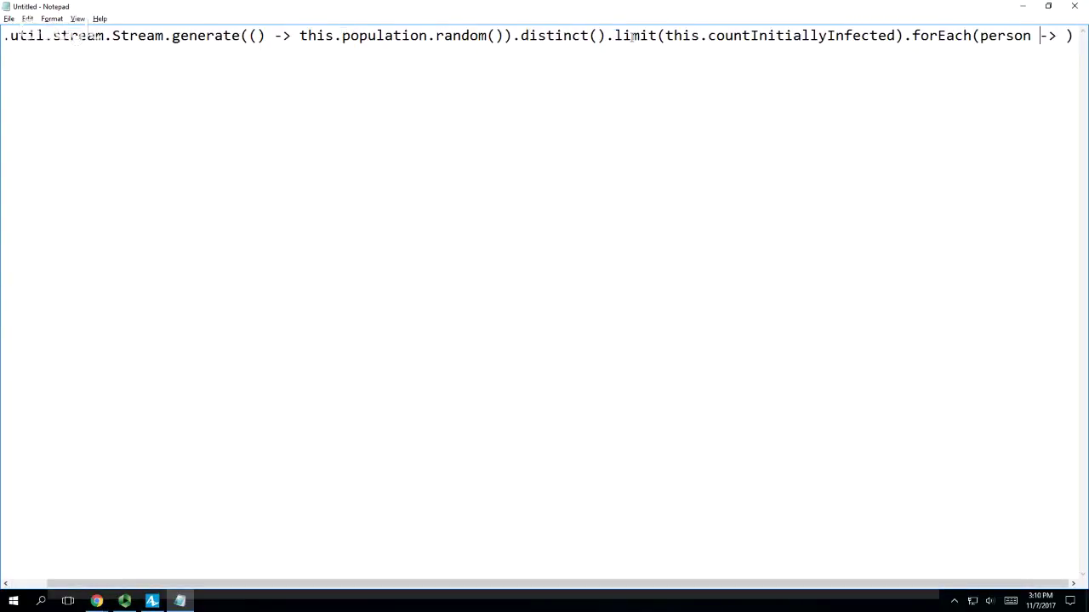
- Fill in the forEach lambda body with person.received("Infected!") and close the parentheses
key(Right)
key(Right)
text(person)
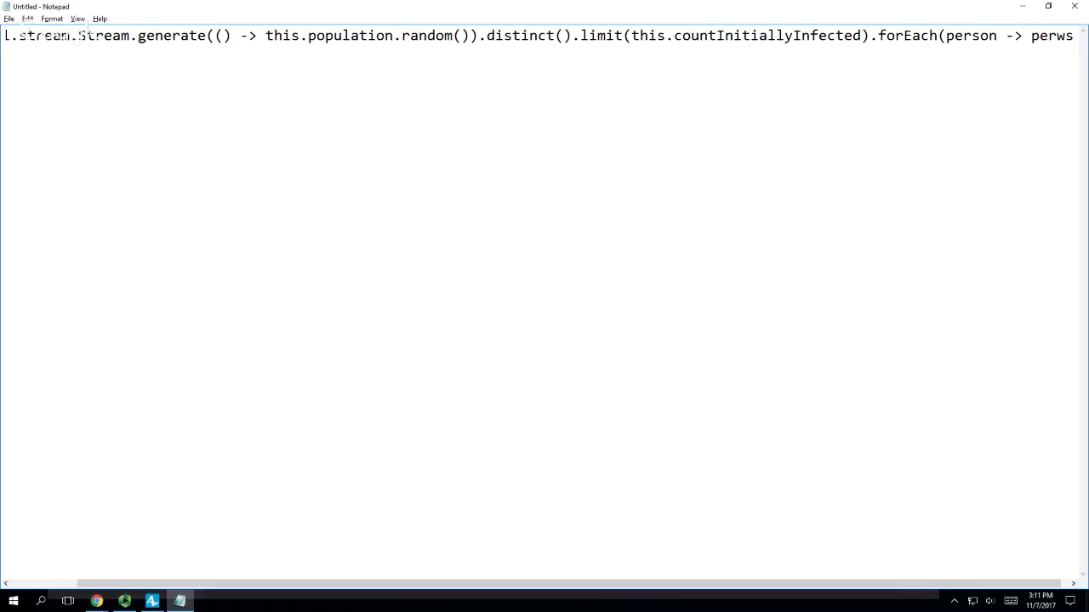
text(.)
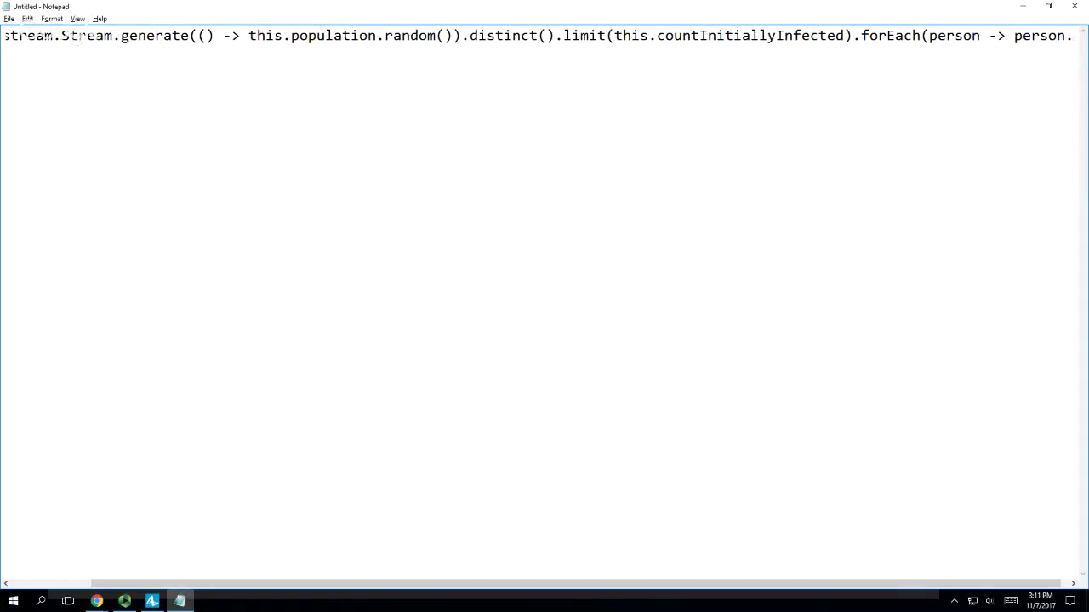
text(received)
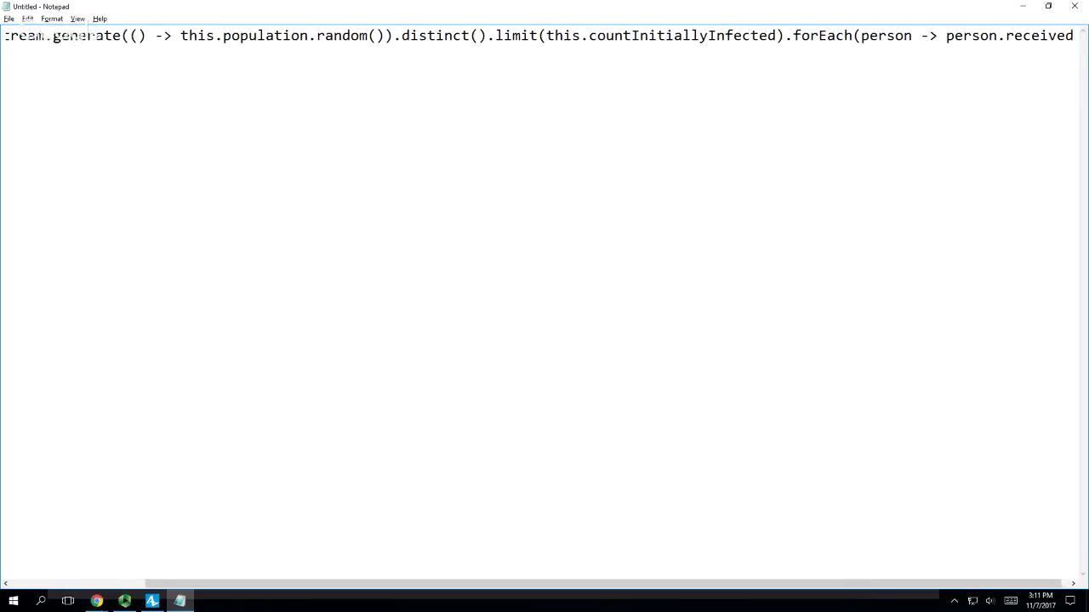
text((")
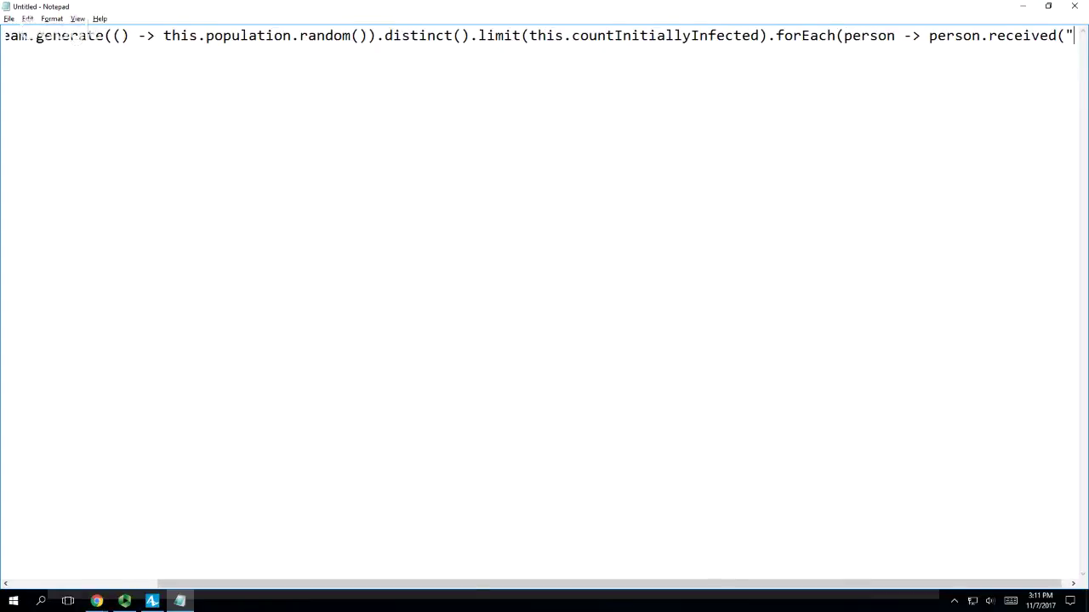
text(Infect)
key(BackSpace)
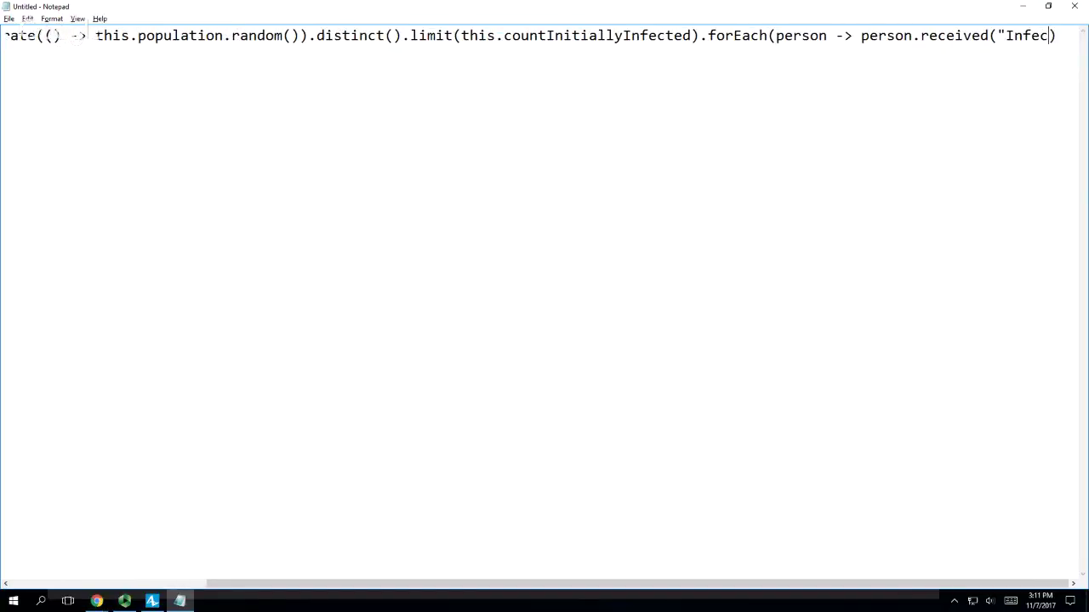
text(ted!")
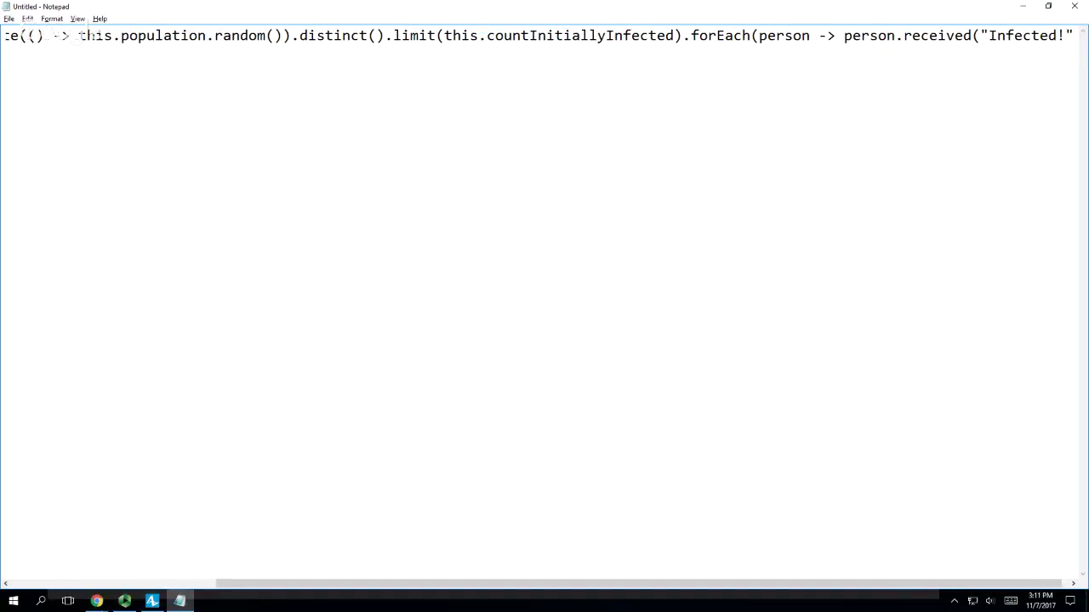
text())
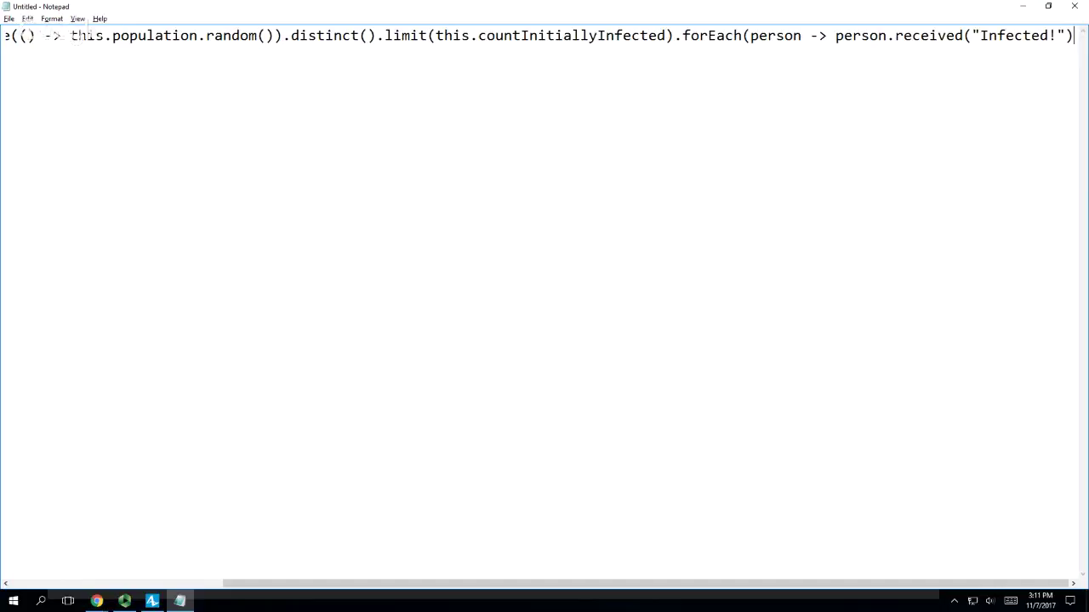
text())
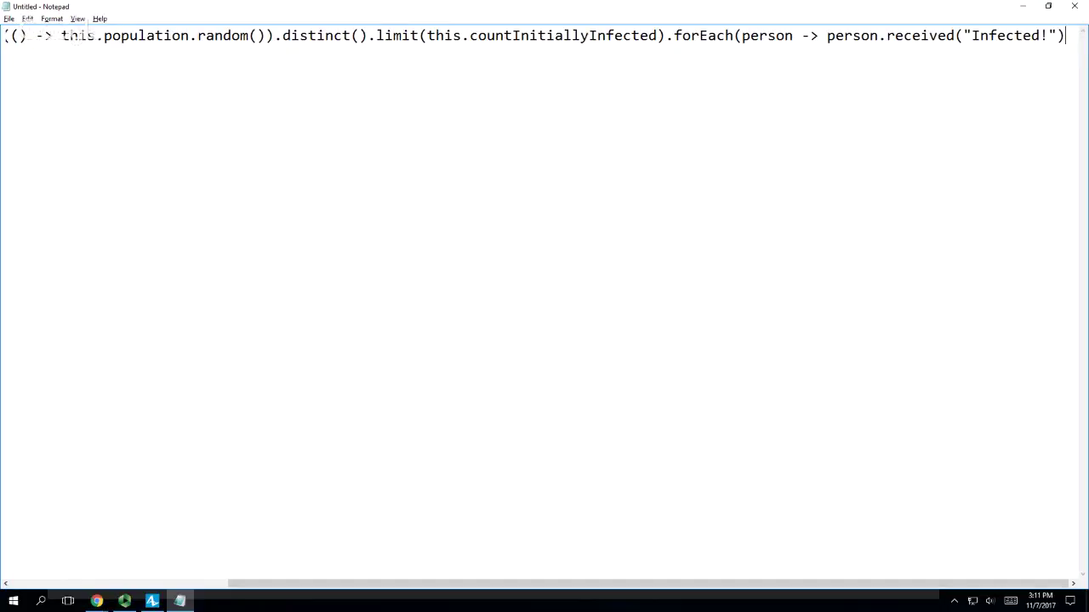
- Break the expression before .forEach so that it sits on its own indented second line
key(ctrl+a)
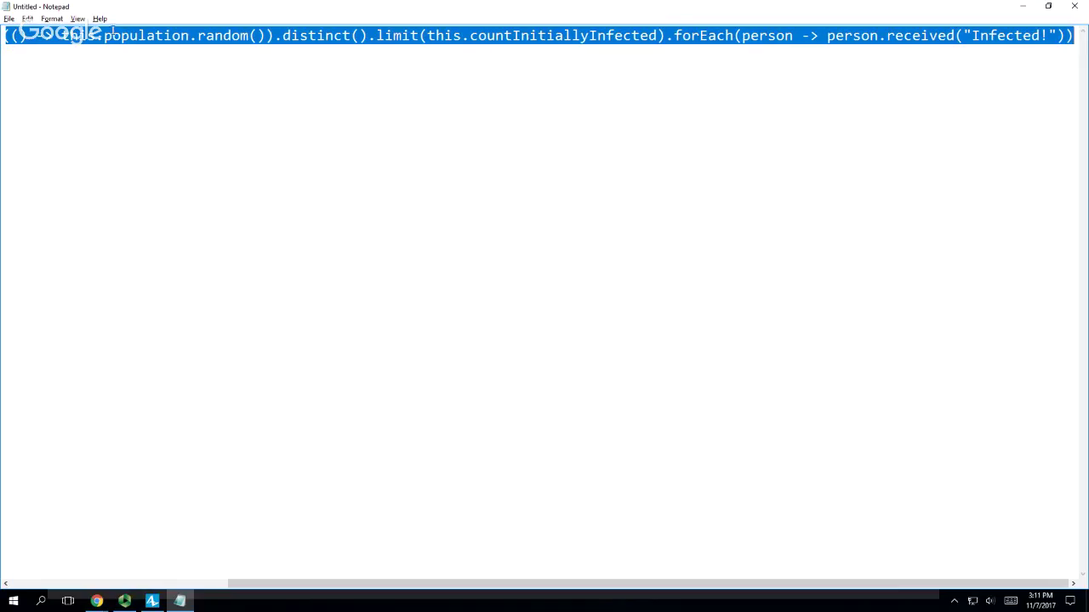
click(671, 37)
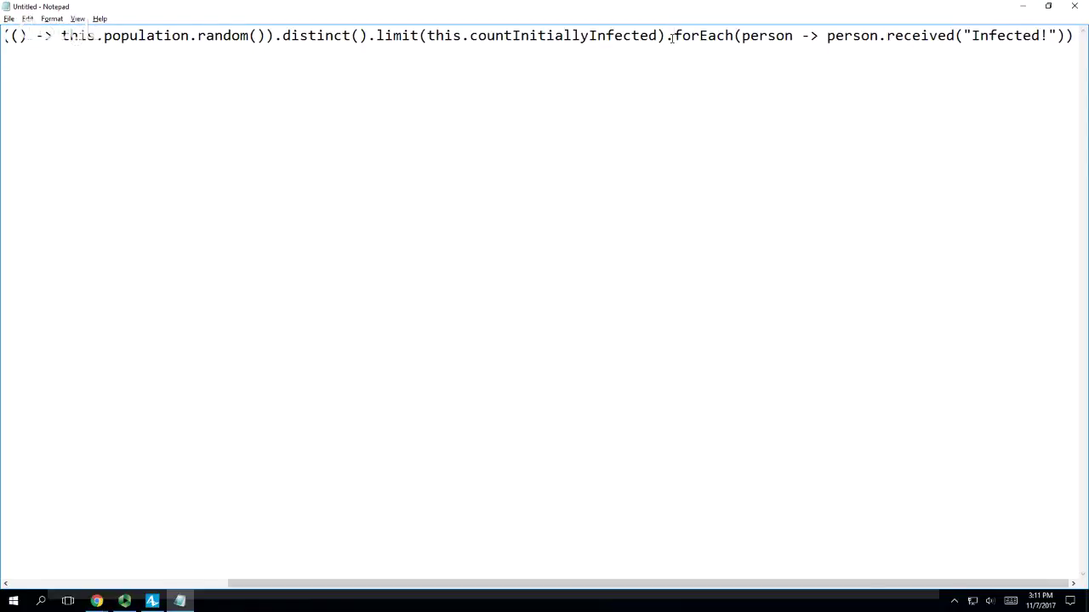
key(Return)
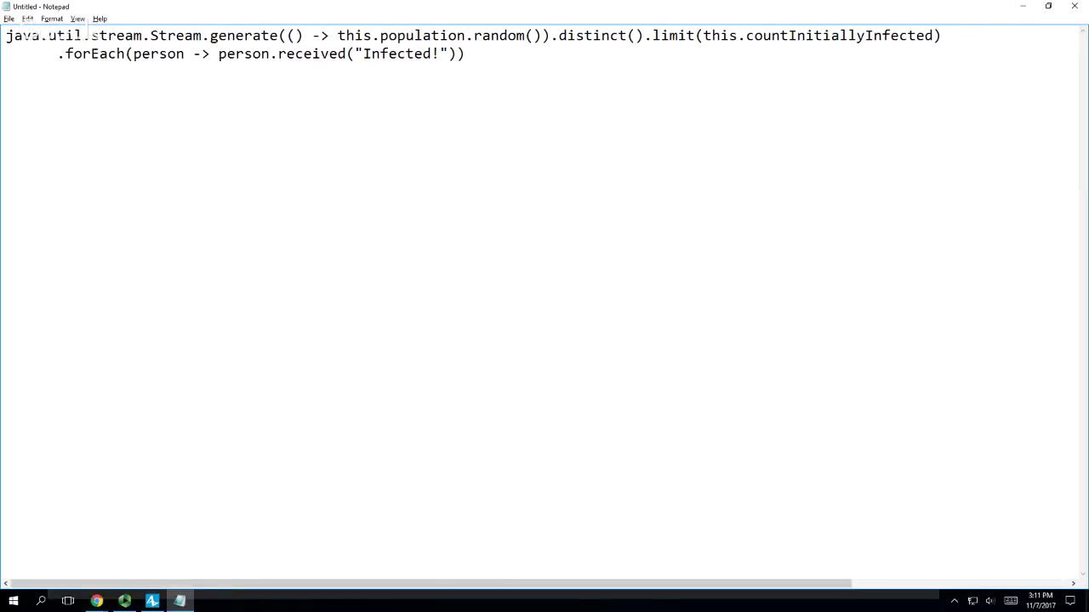
- Correct the method name in the forEach lambda to receive
key(ctrl+a)
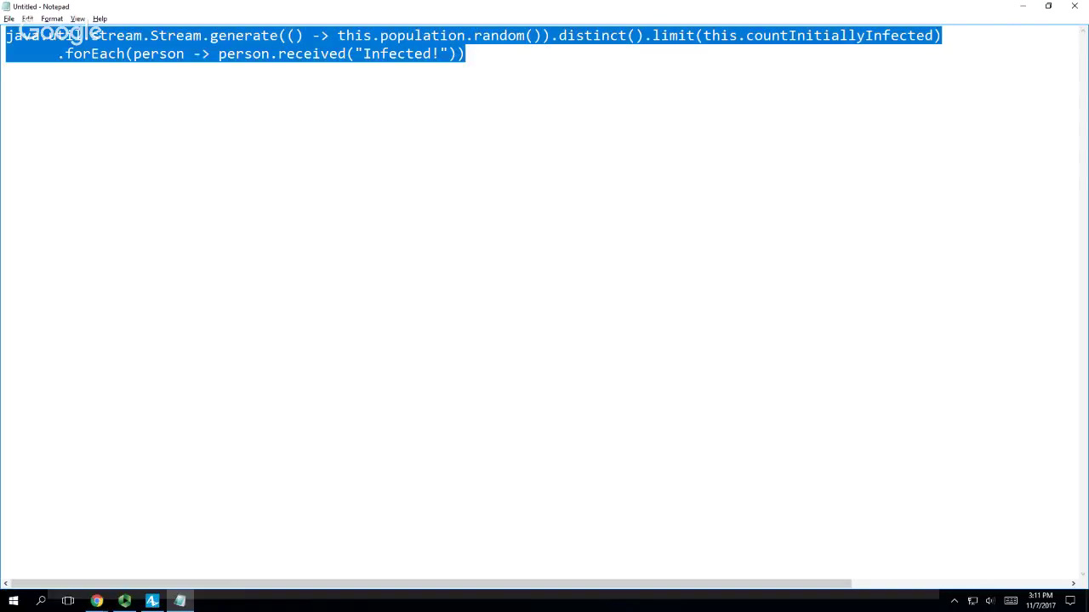
click(465, 53)
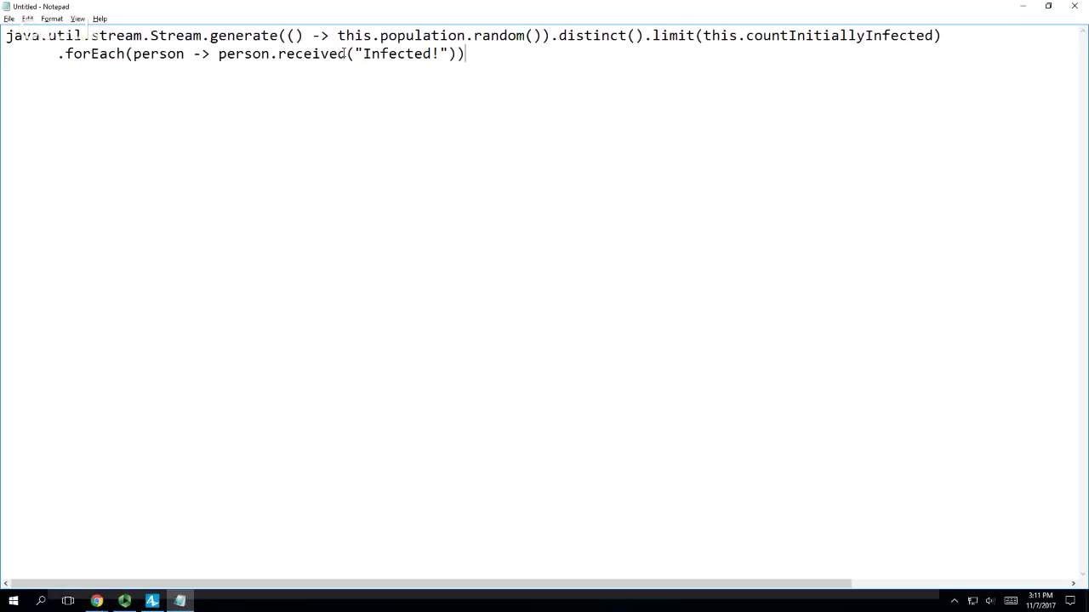
drag(344, 54, 338, 53)
key(BackSpace)
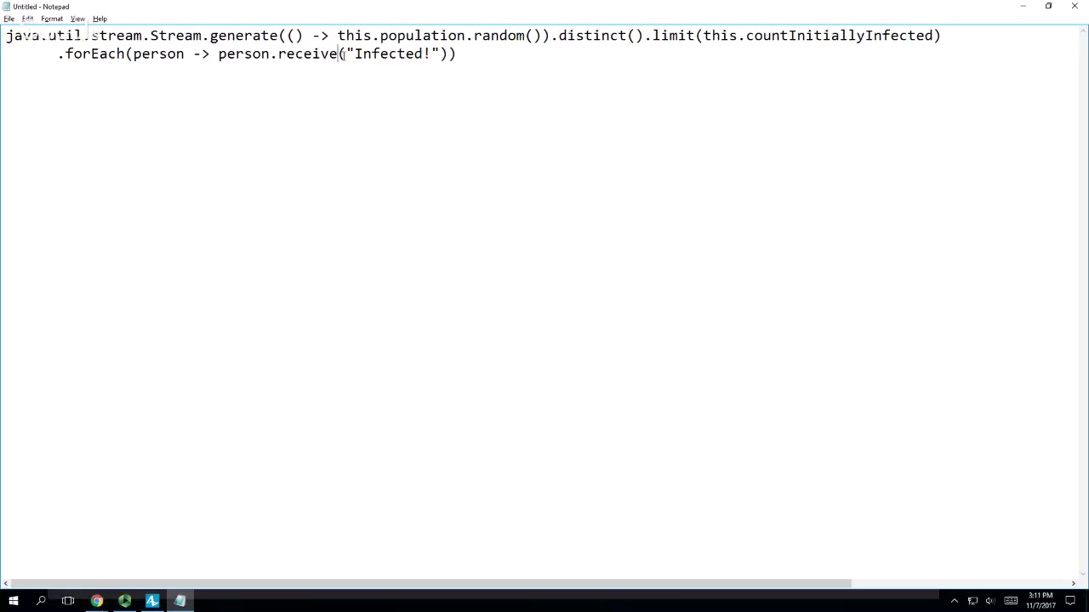
key(ctrl+a)
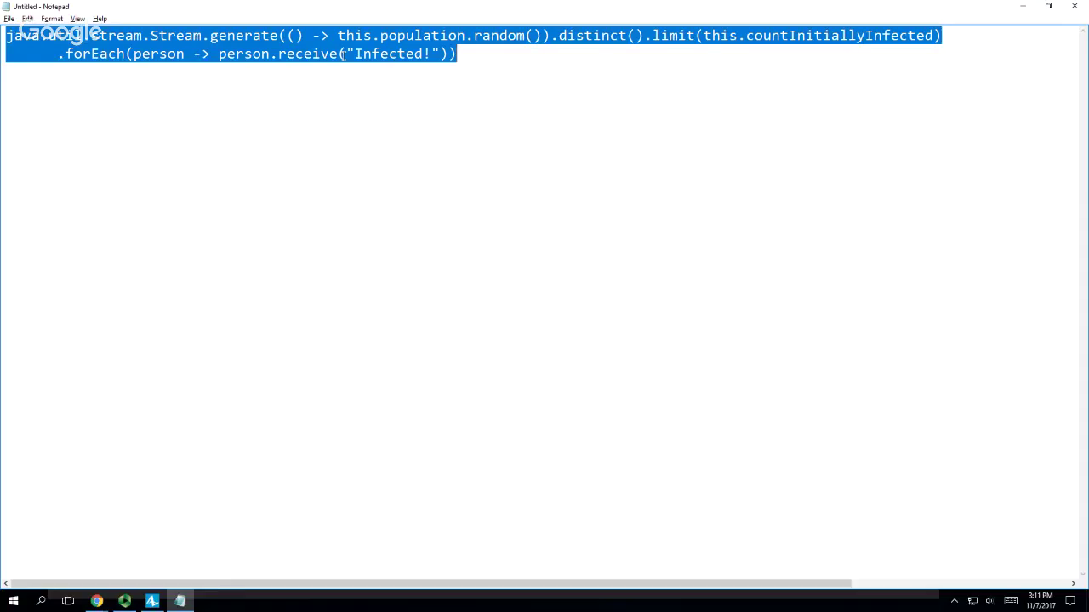
click(358, 53)
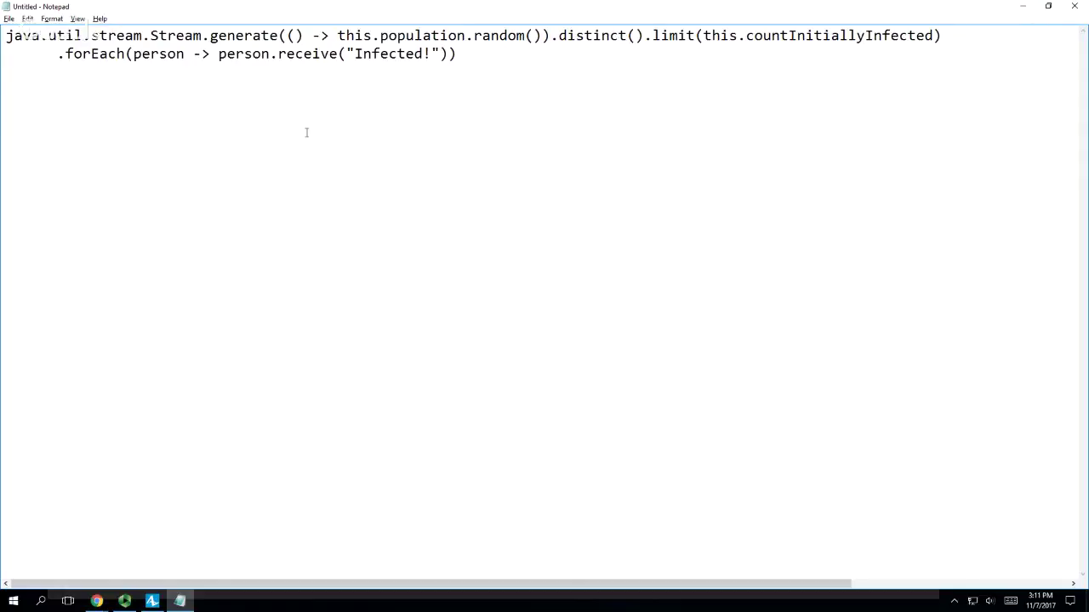
- Review the finished code in order: generator, distinct(), limit, and the forEach call that sends each person the "Infected!" message
drag(6, 35, 555, 11)
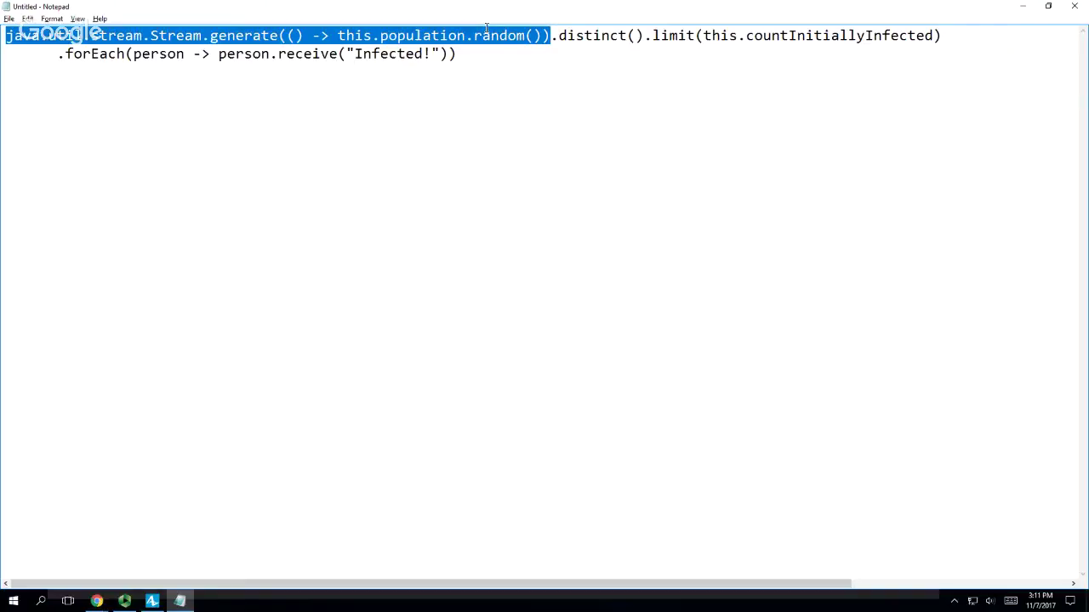
key(ctrl+shift+Right)
key(ctrl+shift+Right)
key(ctrl+shift+Left)
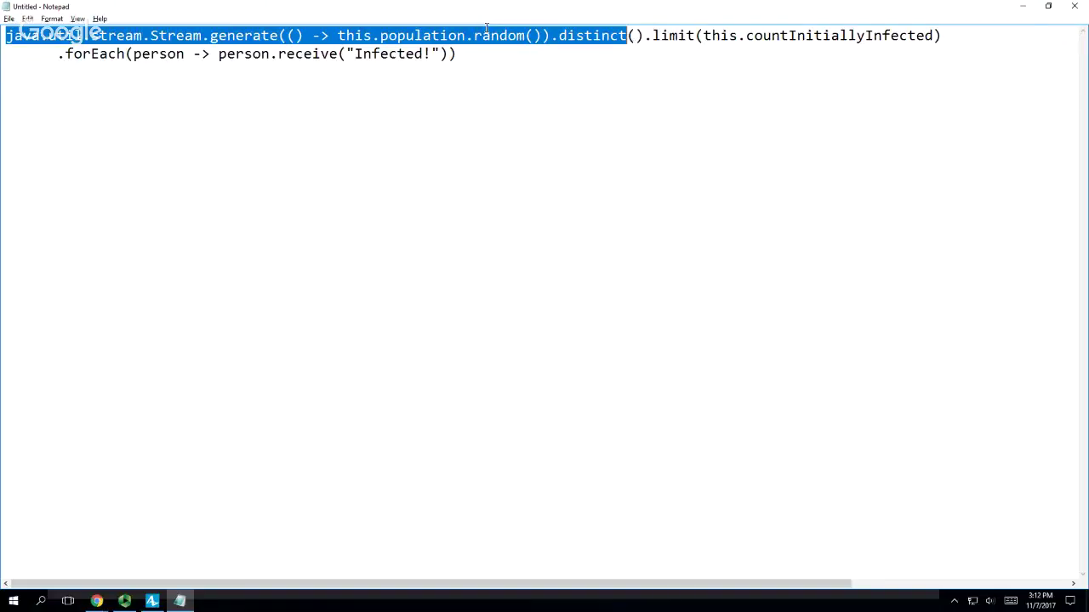
key(ctrl+shift+Right)
key(shift+Left)
key(shift+Left)
key(shift+Left)
key(shift+Left)
key(shift+Left)
key(shift+End)
key(ctrl+c)
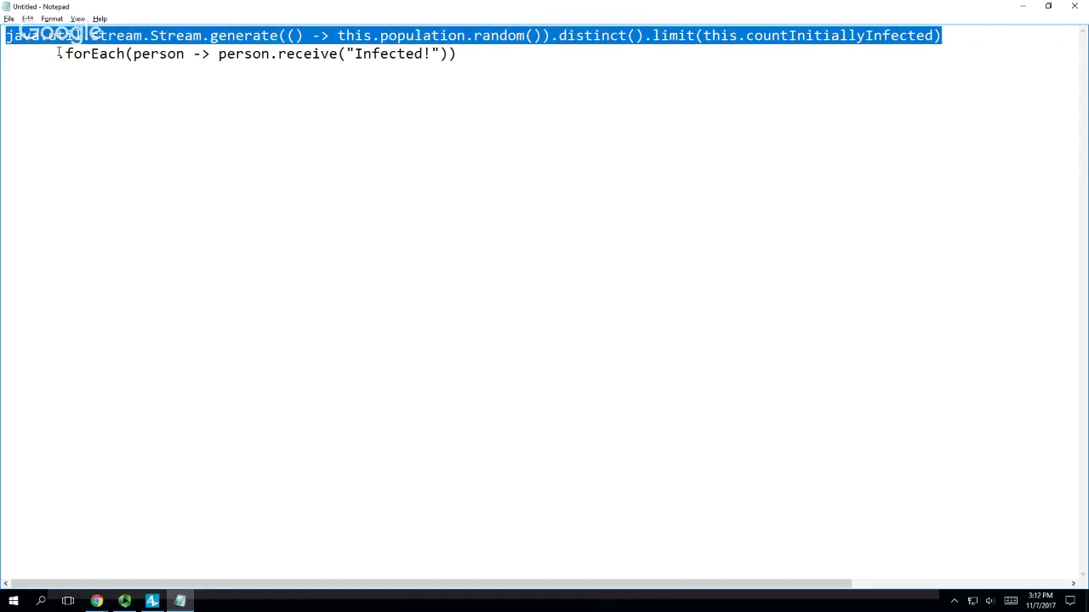
drag(57, 54, 477, 47)
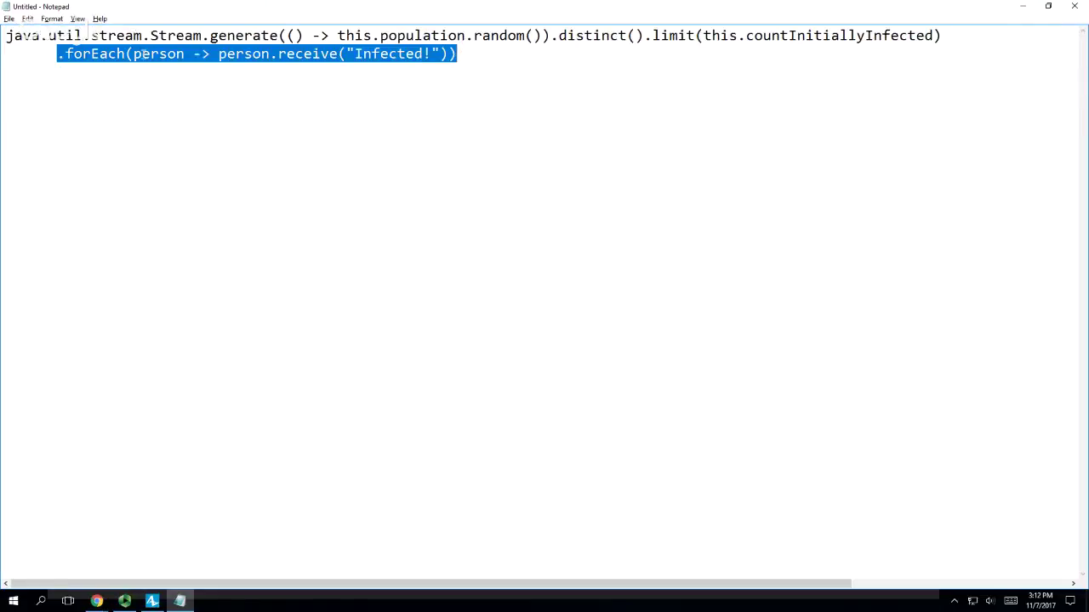
drag(133, 54, 190, 56)
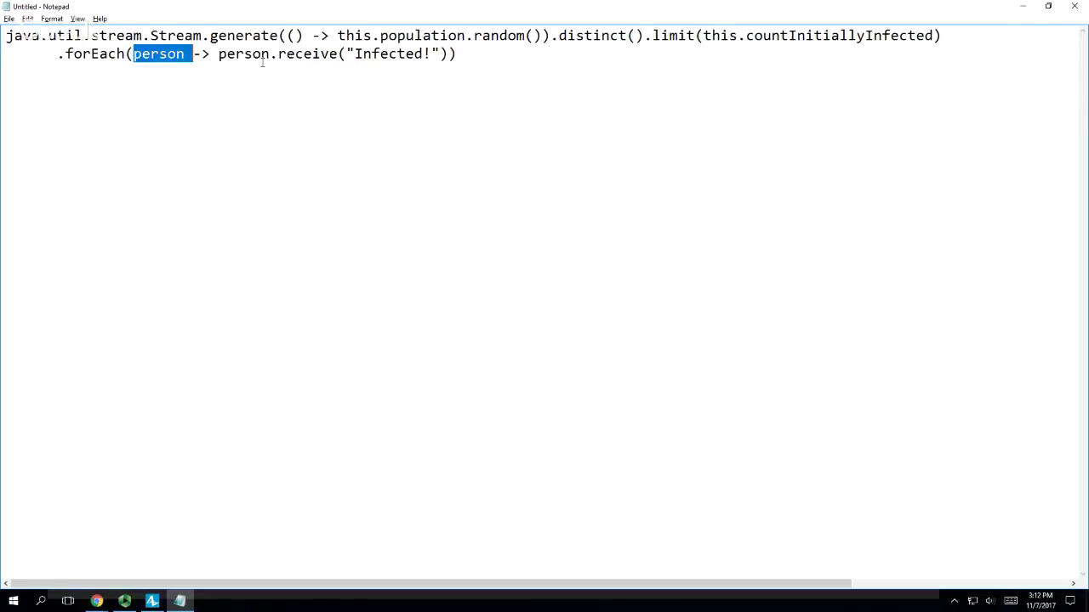
drag(278, 54, 357, 55)
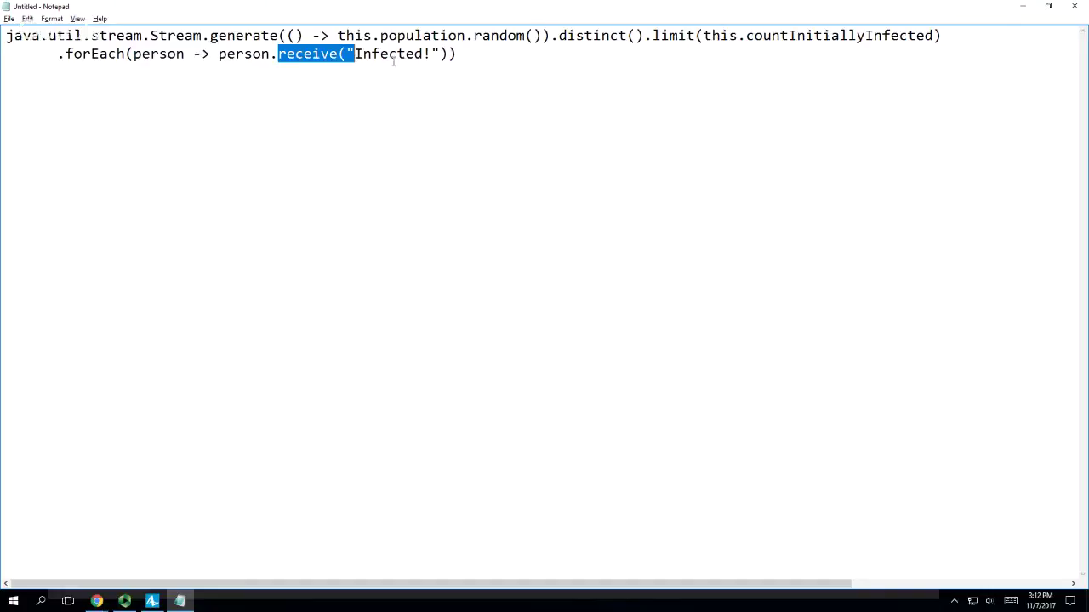
click(416, 88)
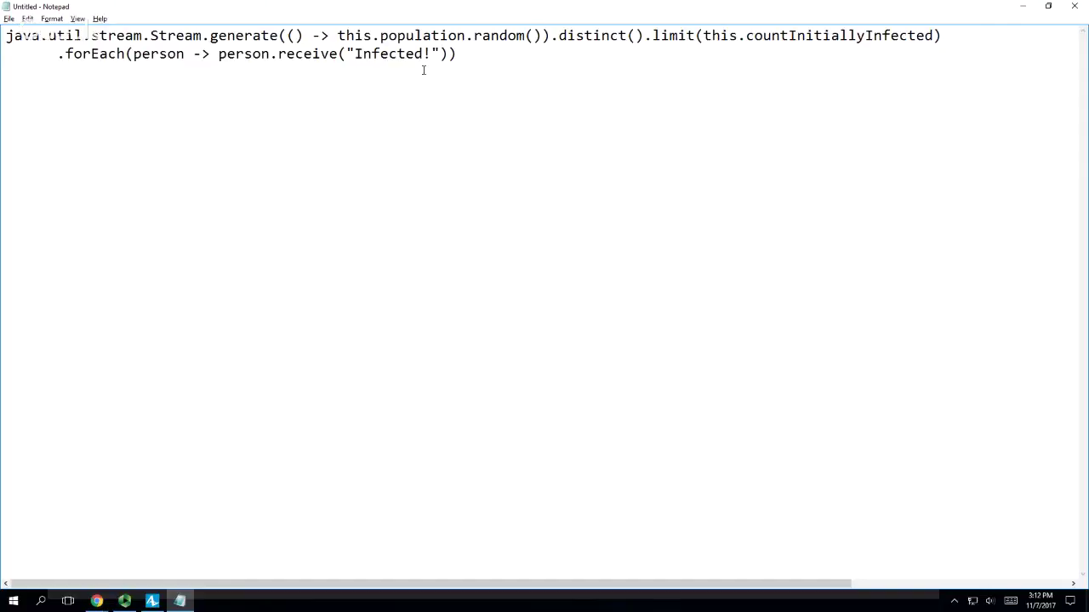
- Copy all the Notepad code, switch to AnyLogic, replace the initialInfection event's action code with it, and build the model
key(ctrl+a)
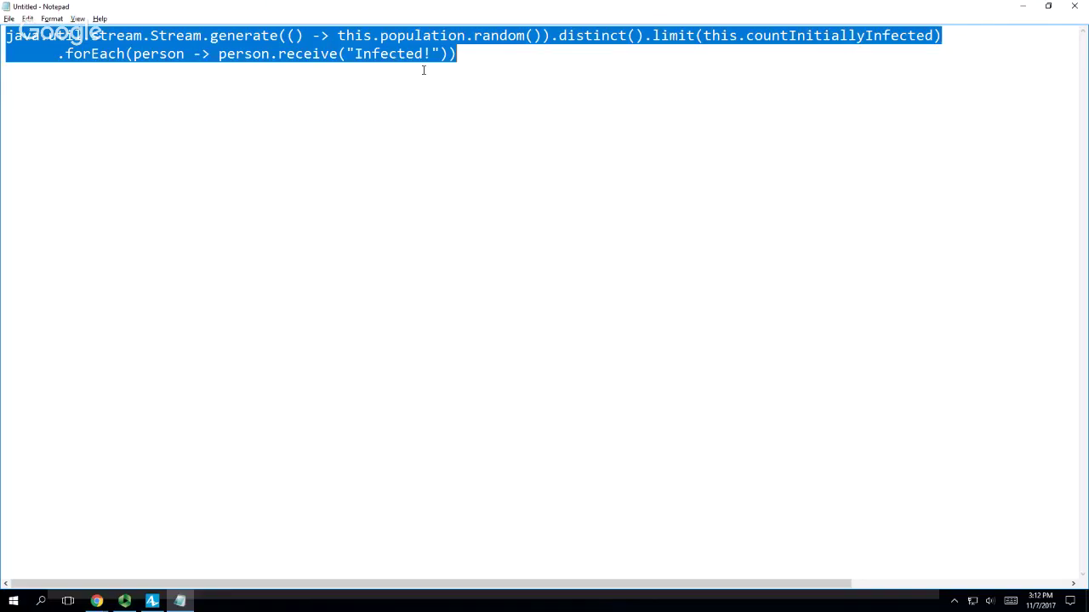
key(alt+Tab)
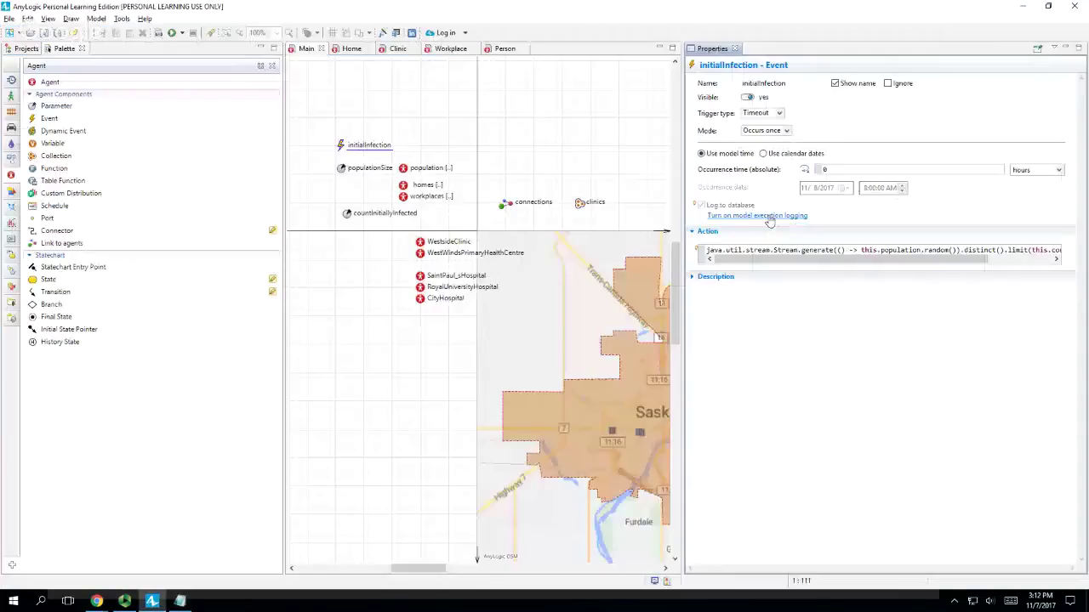
click(777, 250)
key(ctrl+a)
key(ctrl+v)
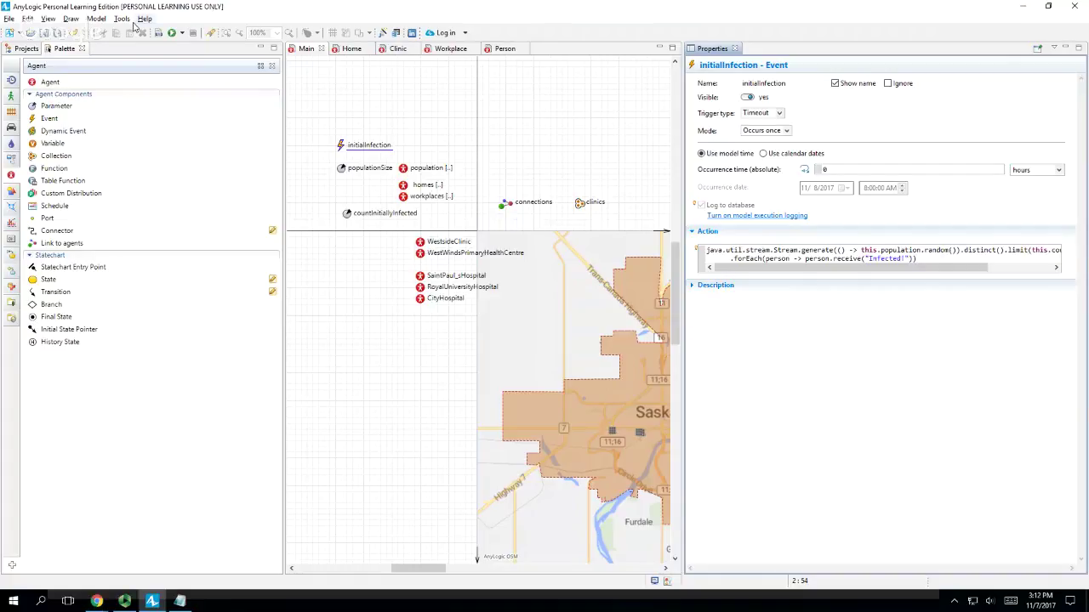
click(159, 35)
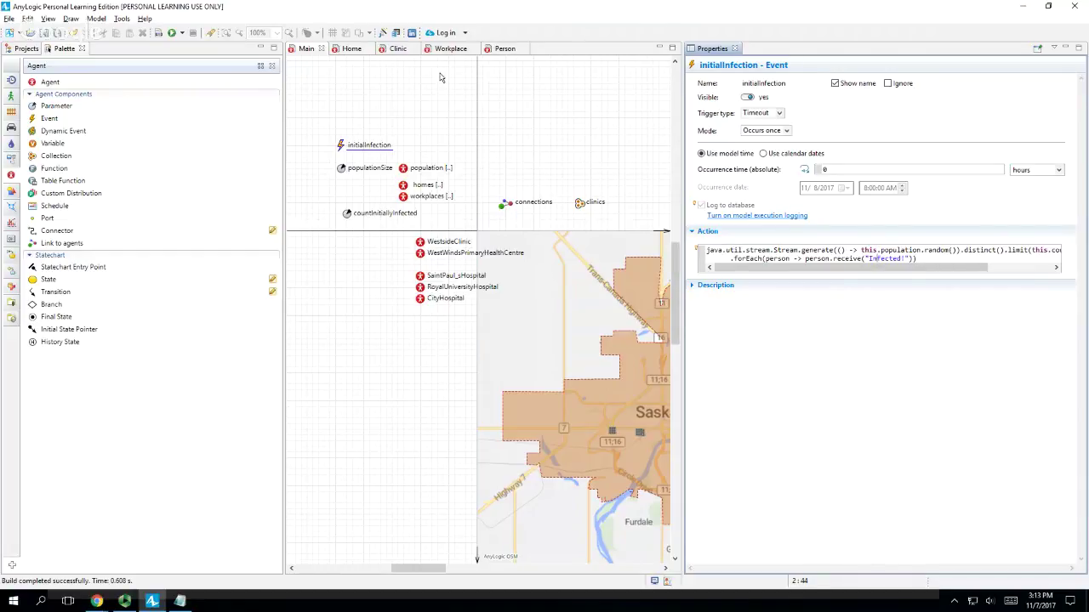
click(505, 50)
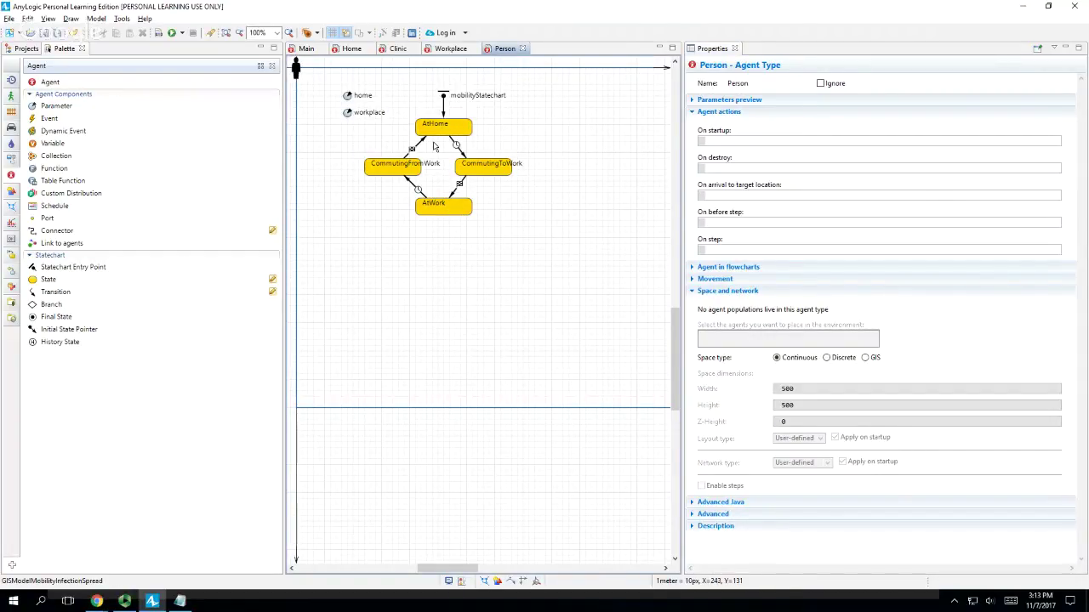
drag(467, 572, 500, 570)
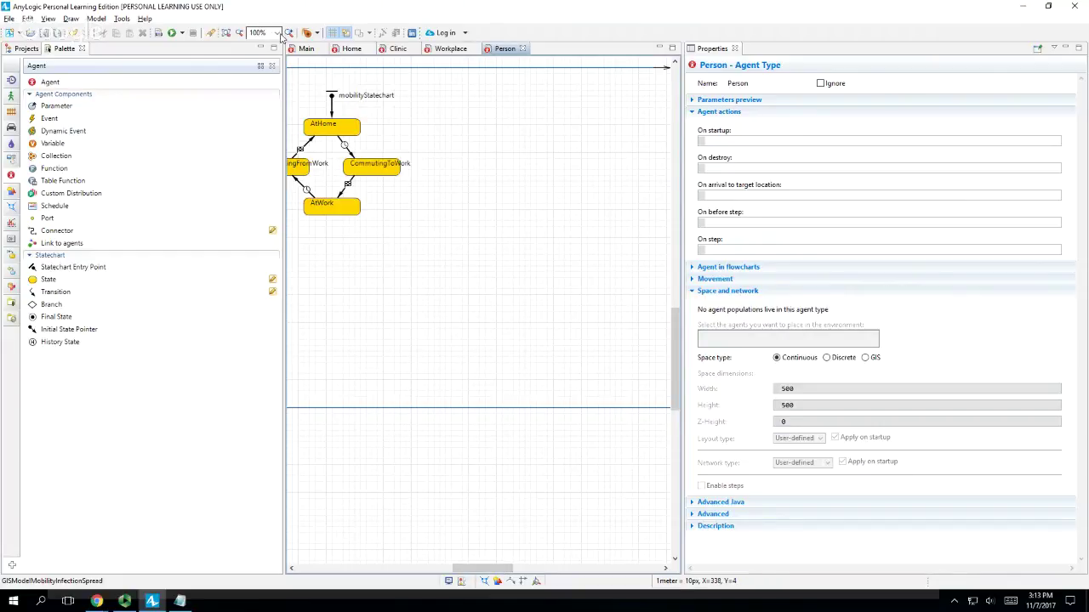
click(307, 49)
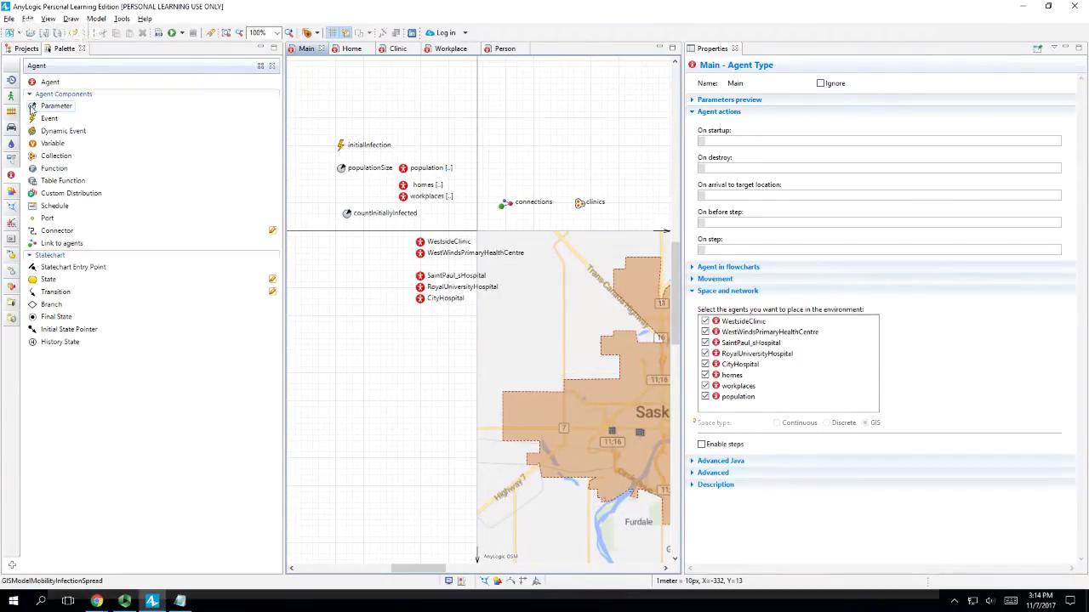
- Add a parameter named meanIncubationDuration to Main, directly below countInitiallyInfected
drag(31, 106, 347, 225)
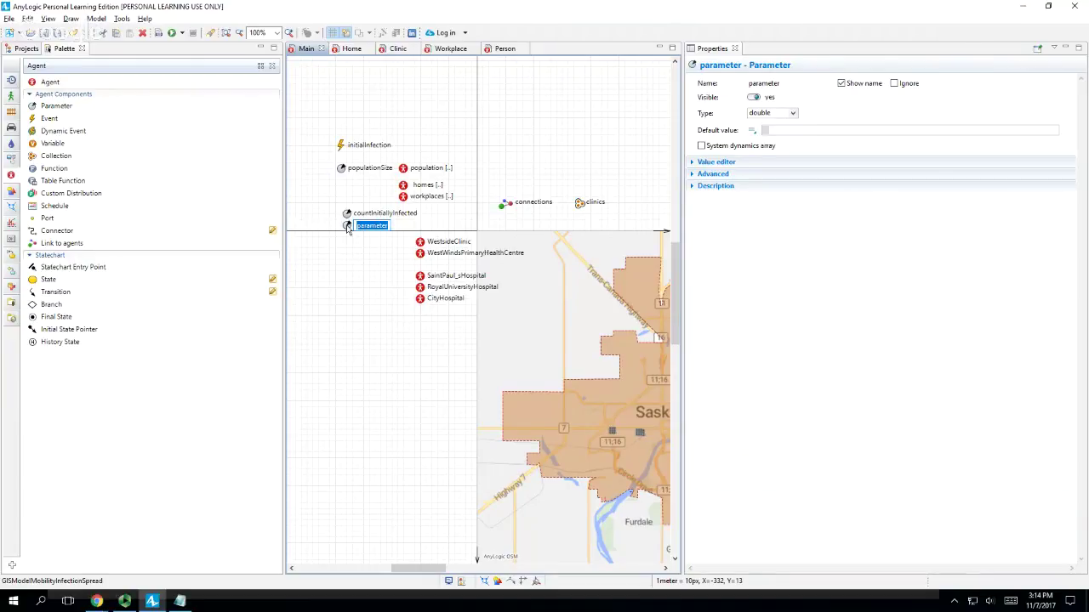
text(n)
key(BackSpace)
text(meanIncubationDuration)
key(Return)
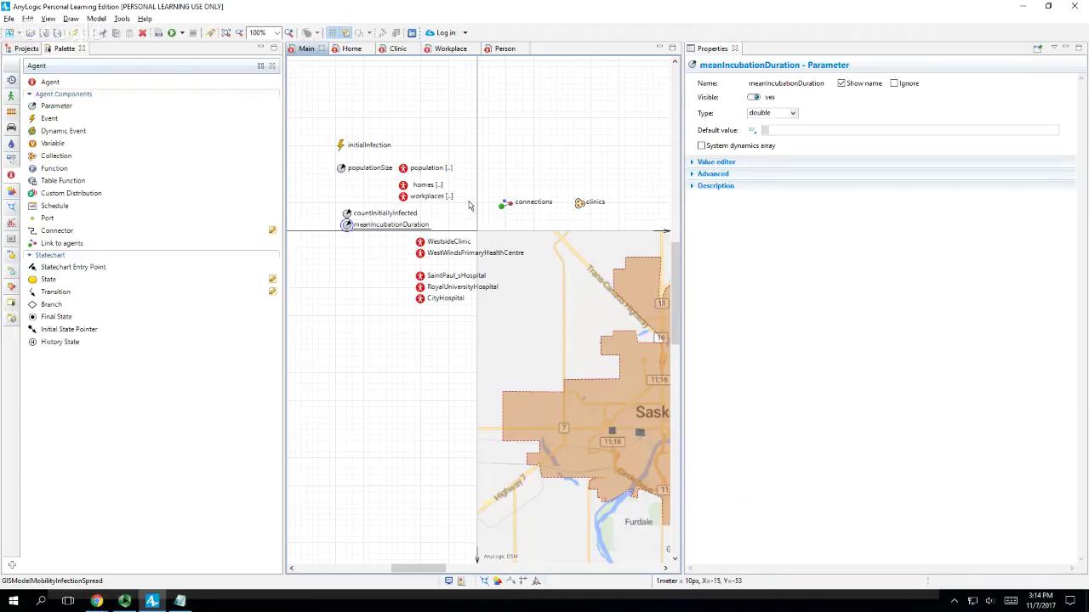
- Check the time units of the GISModelMobilityInfectionSpread model in its properties
click(786, 130)
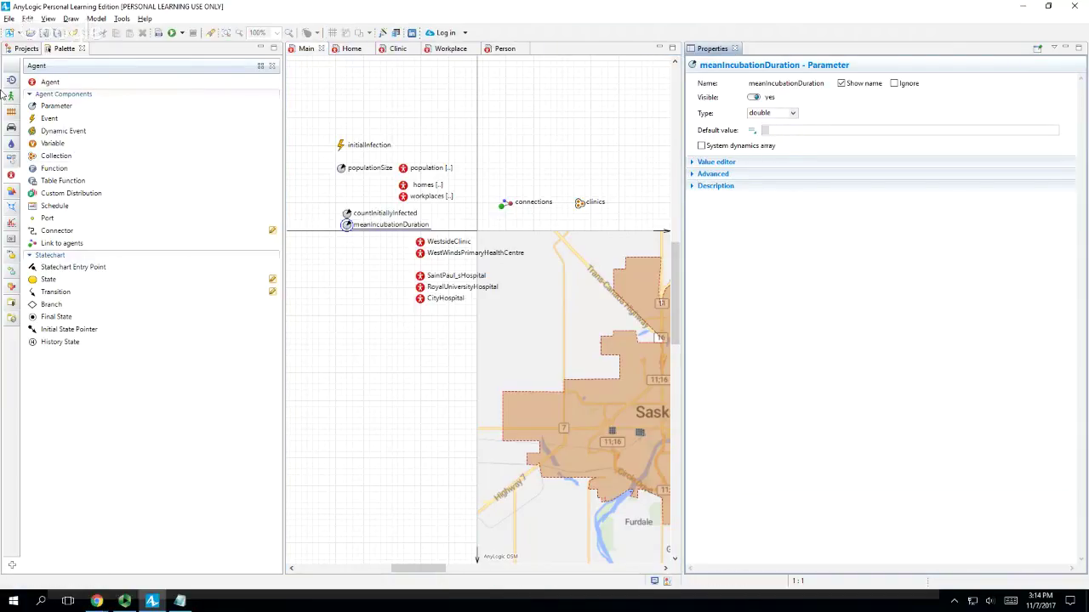
click(26, 49)
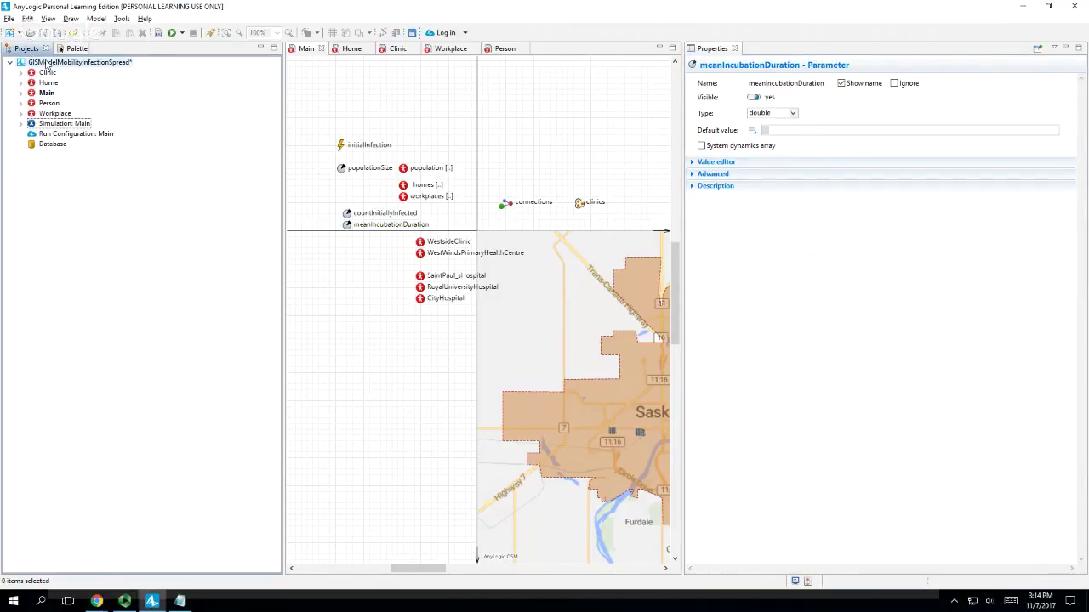
click(47, 64)
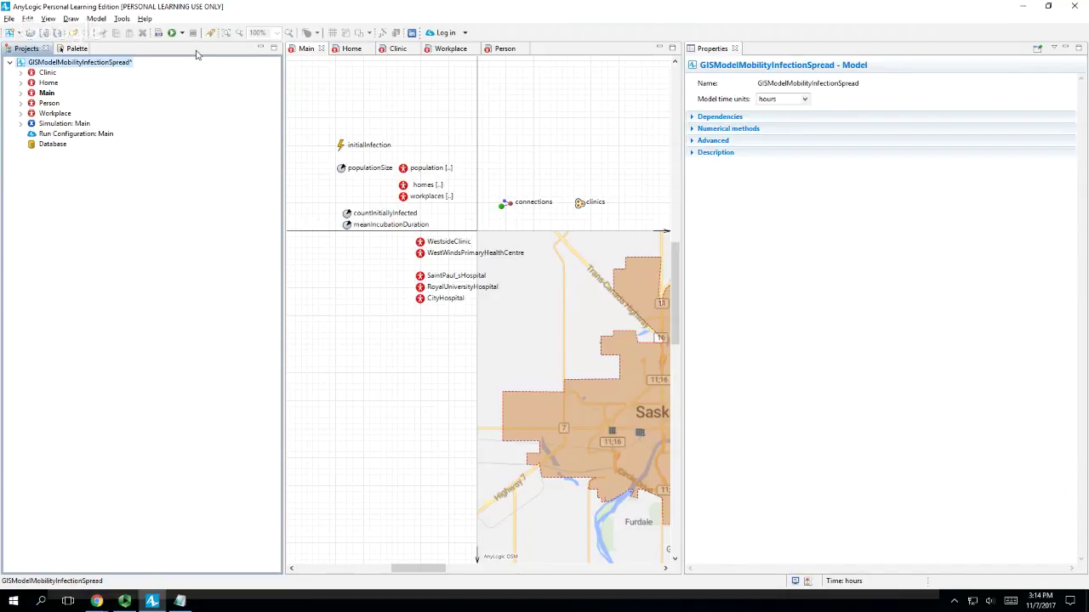
- Set the default value of meanIncubationDuration to the static expression 3 * day() and save the model
click(348, 225)
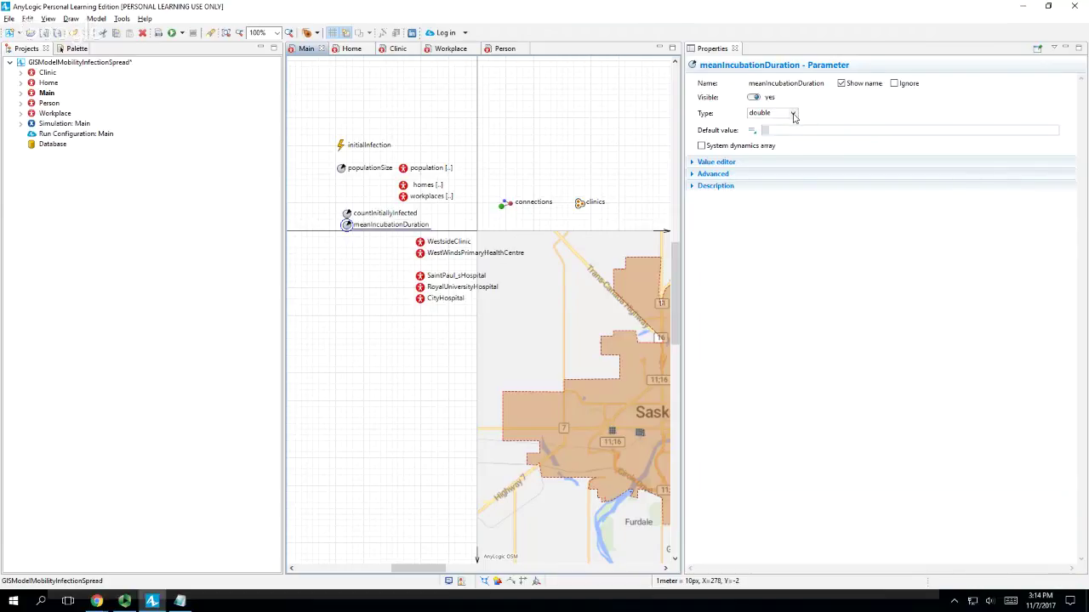
click(790, 131)
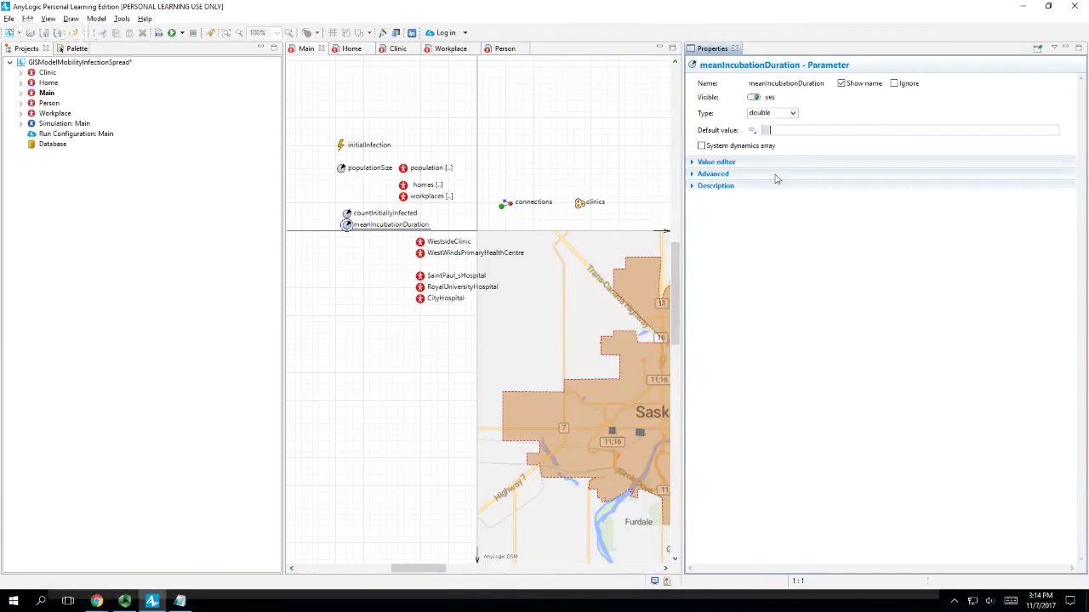
click(753, 133)
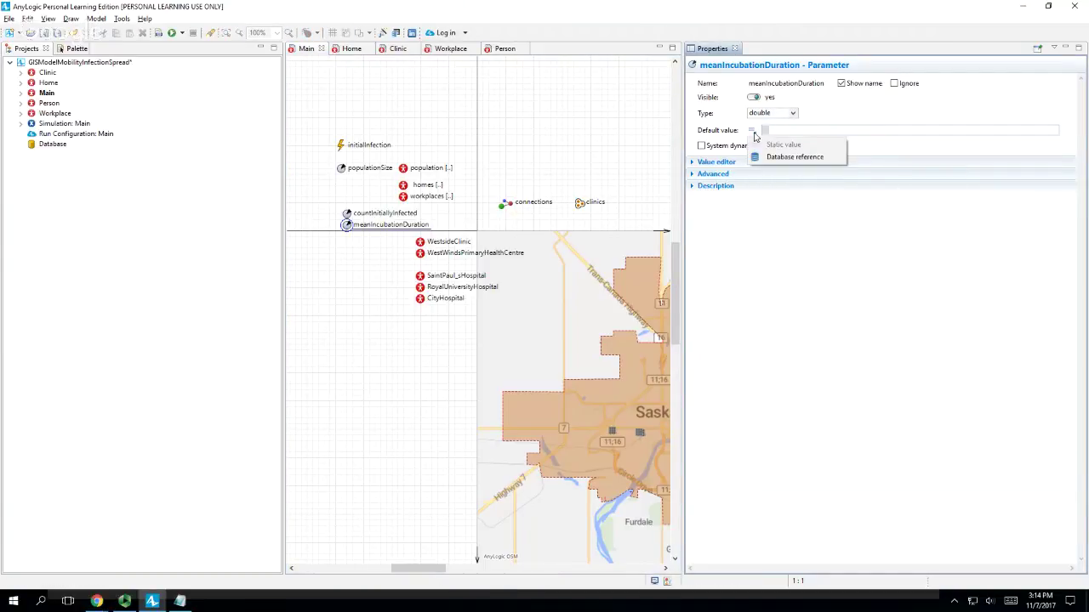
click(783, 145)
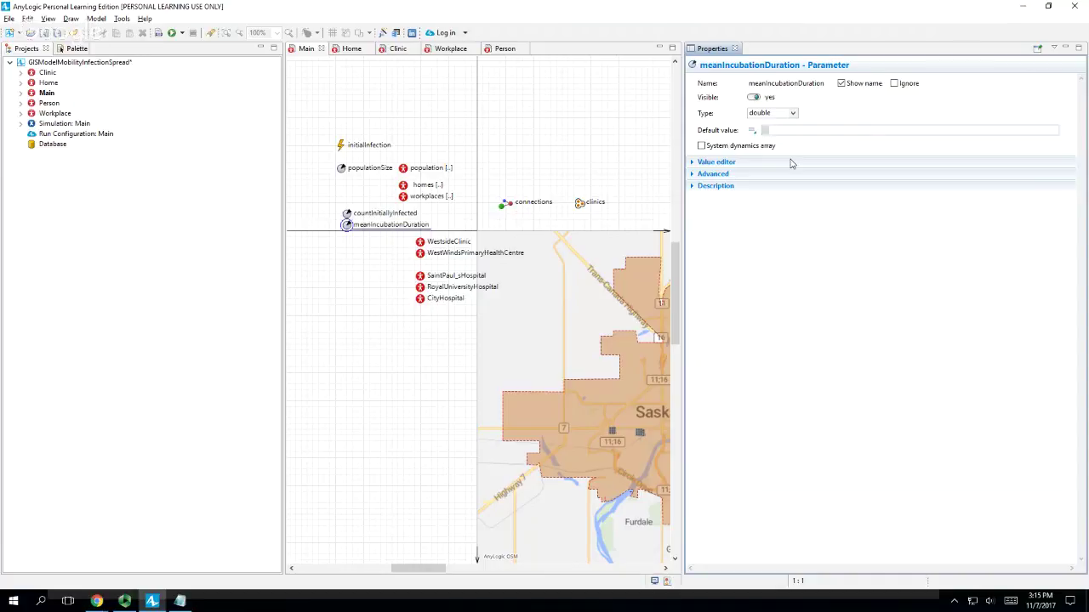
text(3 * day)
key(ctrl+space)
key(Return)
key(ctrl+s)
- Add a parameter named contactRate to Main, just to the right of meanIncubationDuration
click(75, 49)
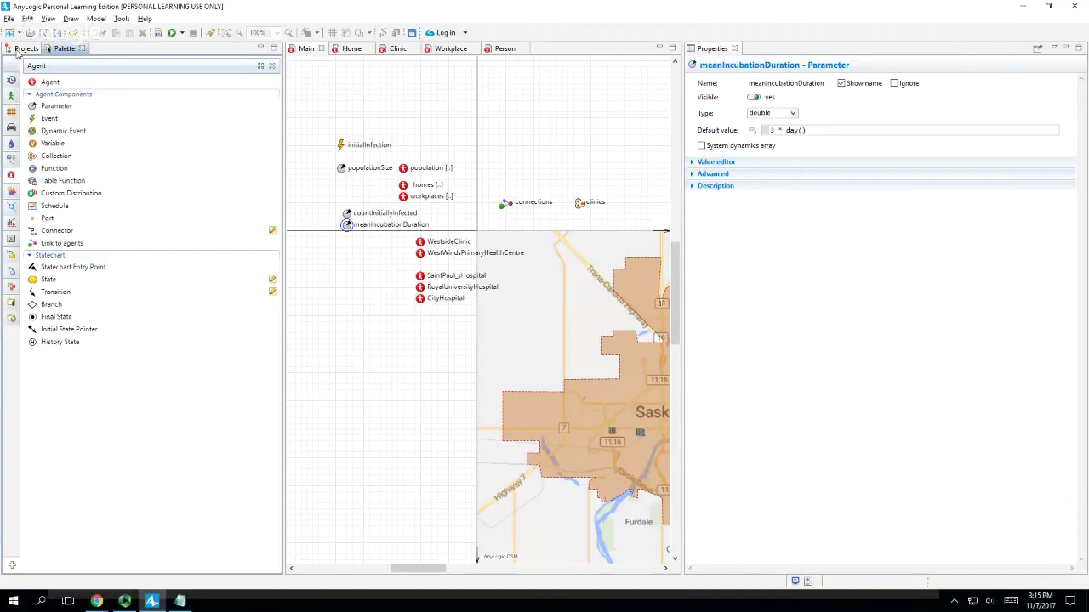
drag(57, 105, 437, 230)
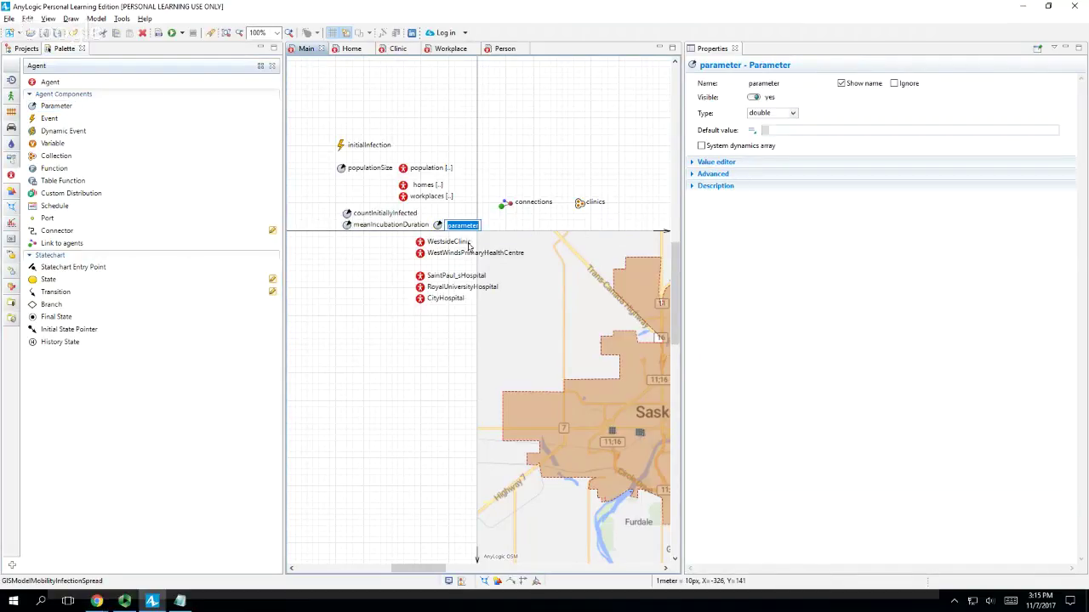
text(contactRate)
key(Return)
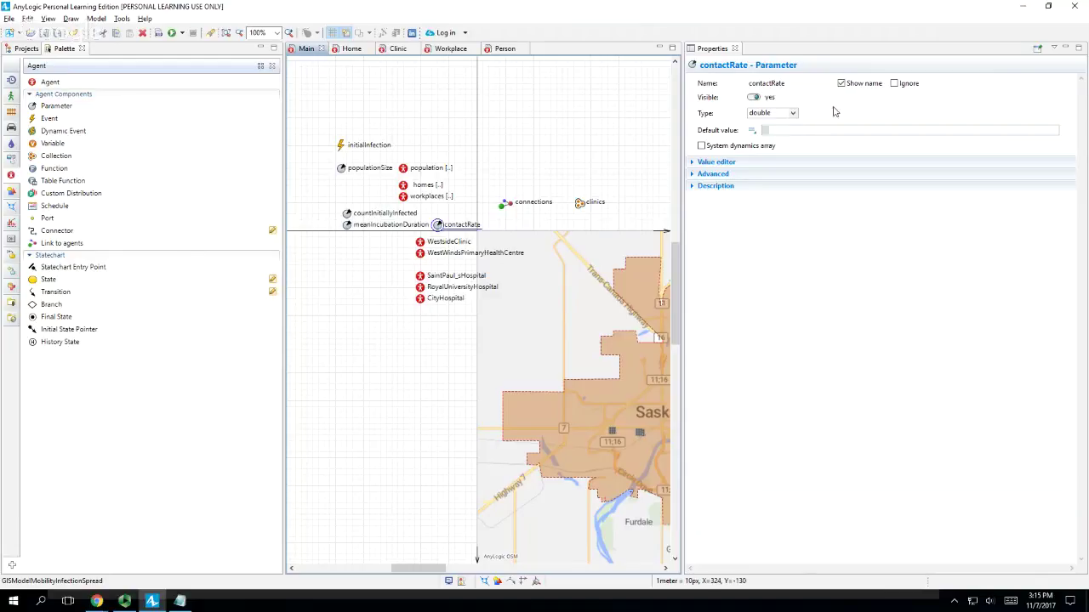
- Set the default value of contactRate to 1.0 / day() and save the model
click(784, 129)
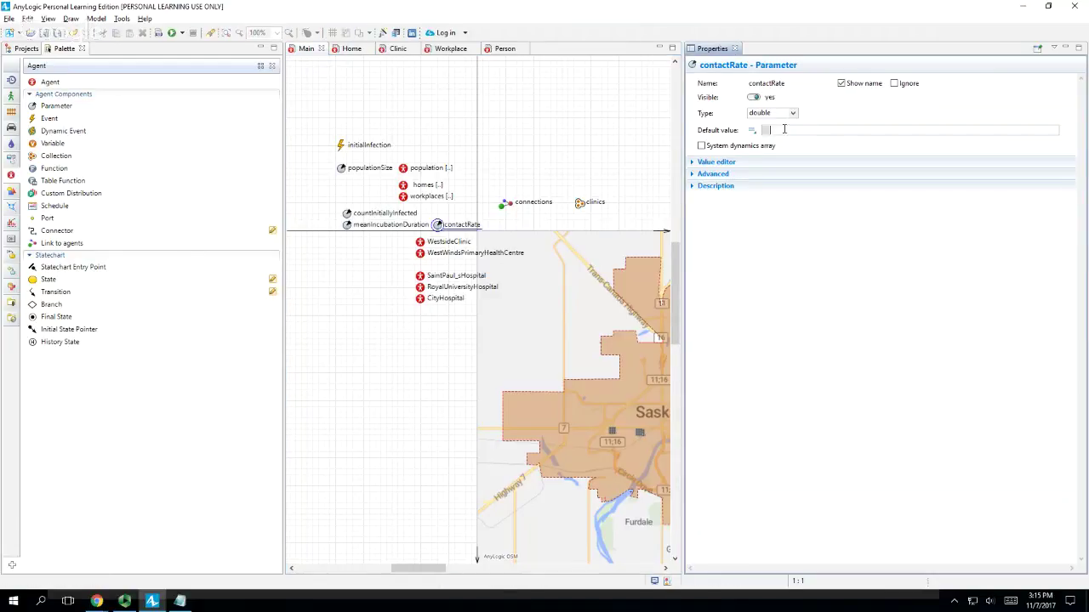
text(1 / day()
key(ctrl+s)
drag(814, 132, 786, 132)
click(795, 189)
text(.0)
key(ctrl+s)
- Add a parameter named meanInfectionDuration to Main and place it to the left of meanIncubationDuration
drag(42, 109, 291, 230)
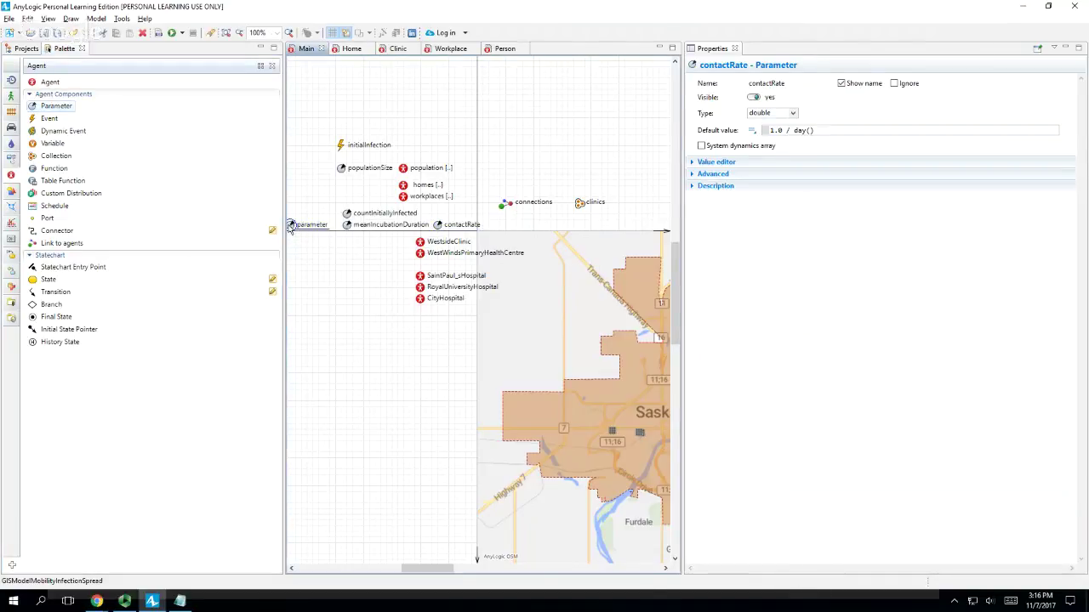
text(meanInfectionDu)
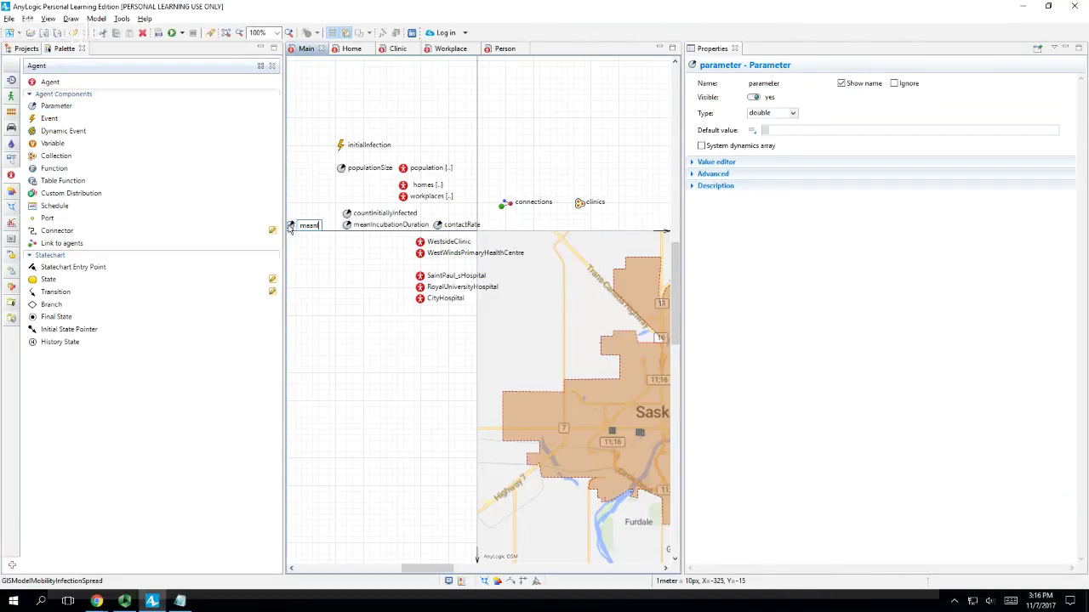
text(ration)
key(Return)
drag(290, 226, 267, 226)
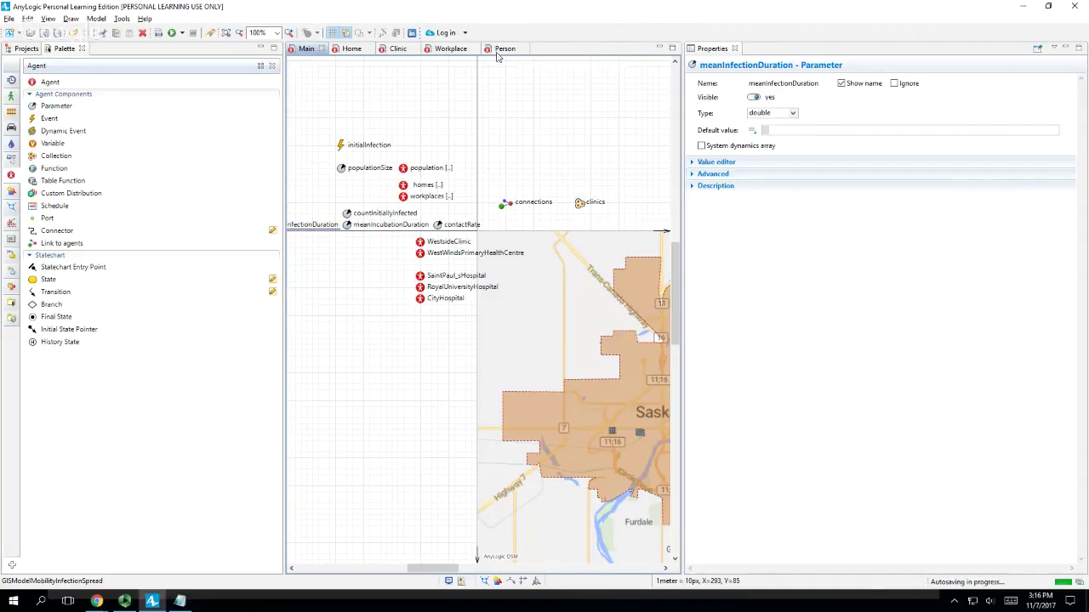
- Set the default value of meanInfectionDuration to 10*day() and save the model
click(785, 130)
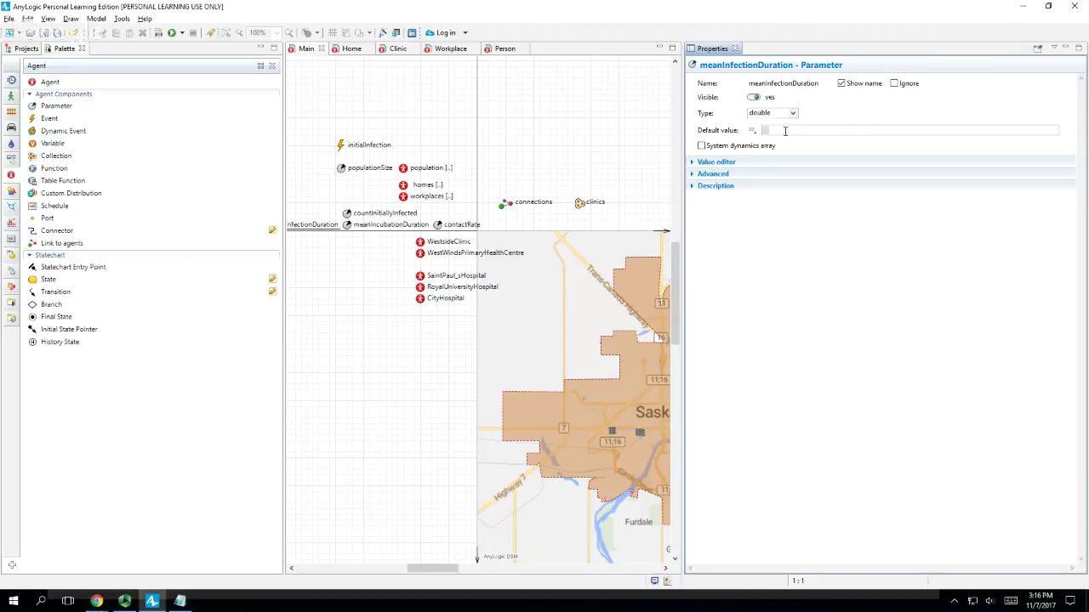
text(10*day)
key(BackSpace)
key(BackSpace)
text(y())
key(ctrl+s)
- Try the Time type for meanInfectionDuration, inspect its unit options, then restore the double type and save
click(793, 117)
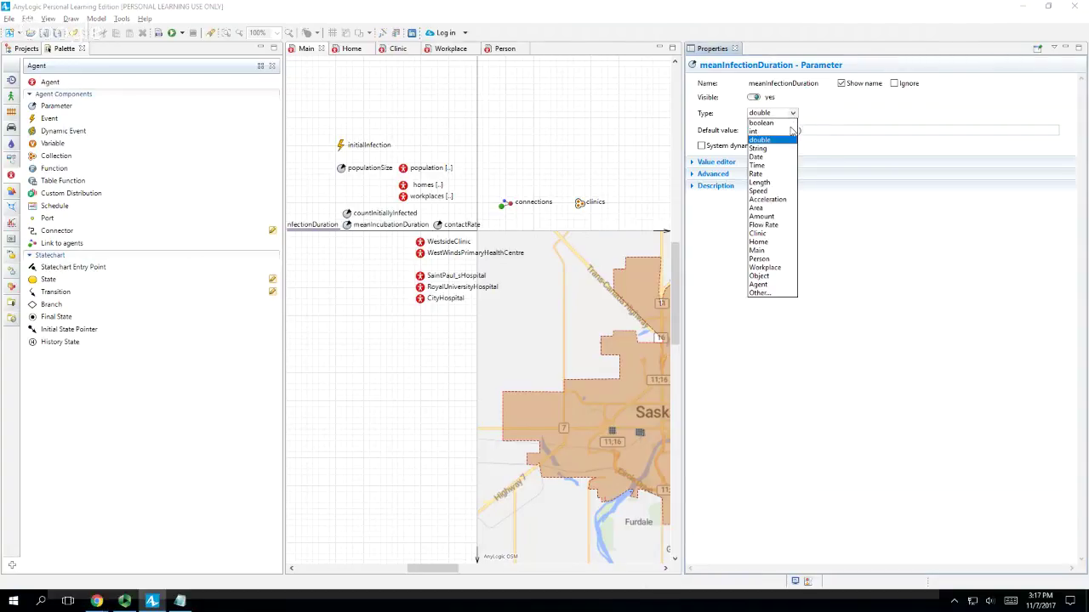
click(773, 166)
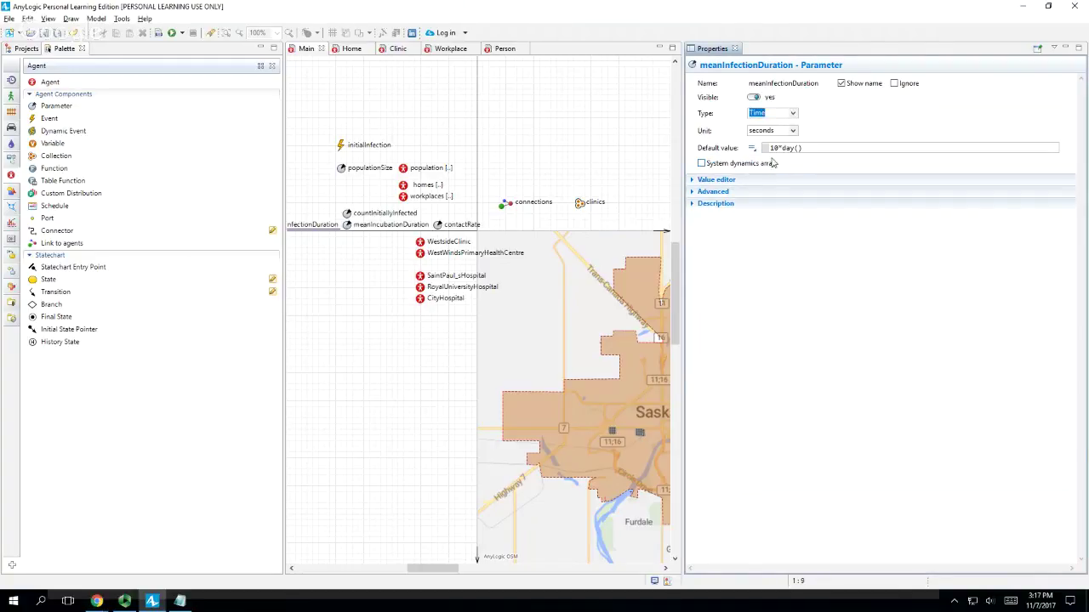
click(792, 117)
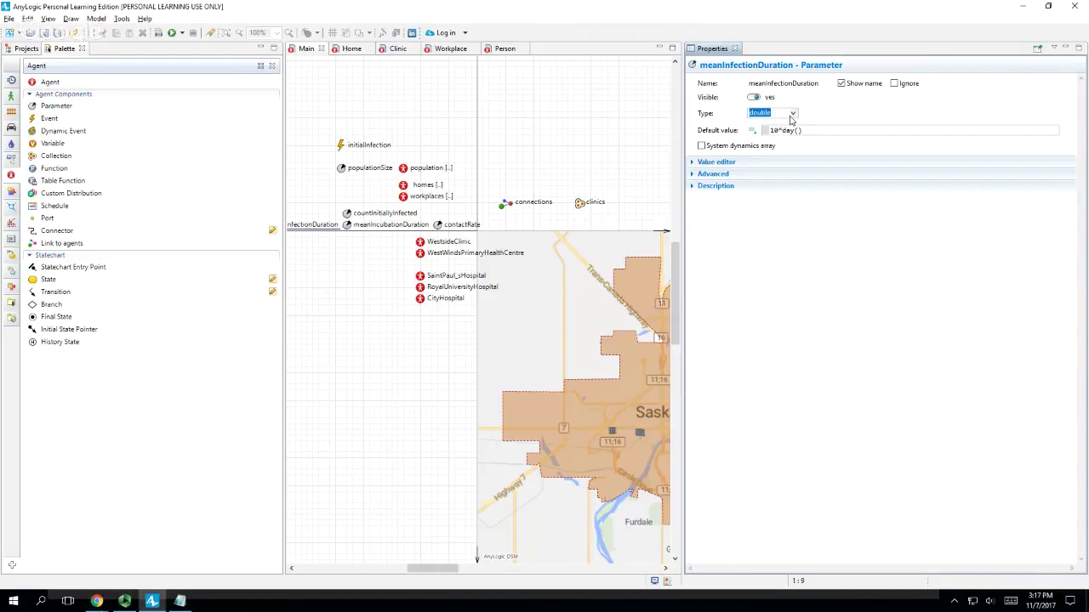
click(791, 119)
click(770, 167)
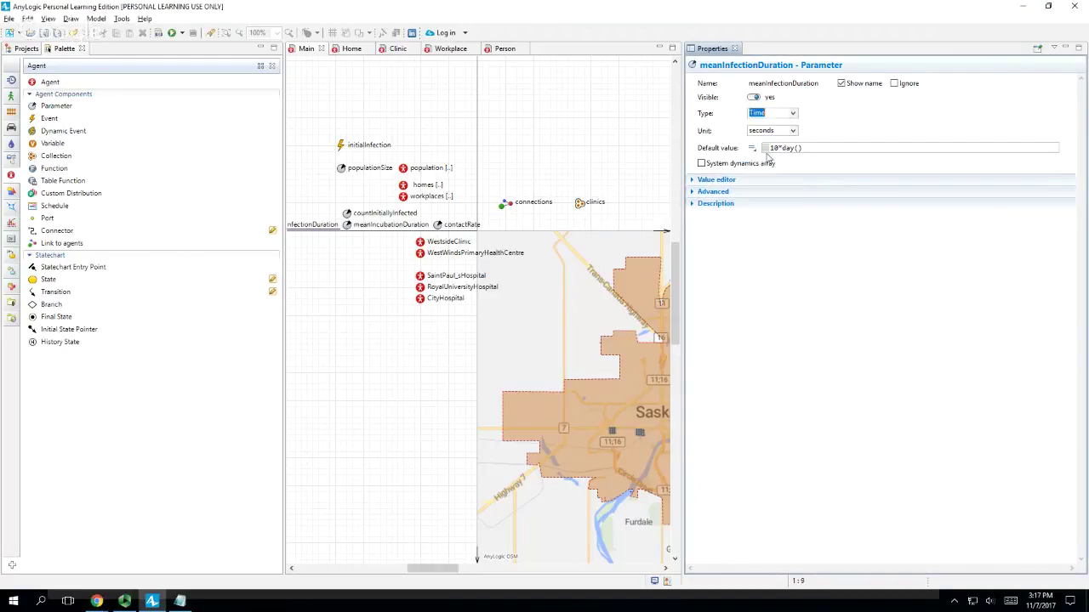
click(773, 131)
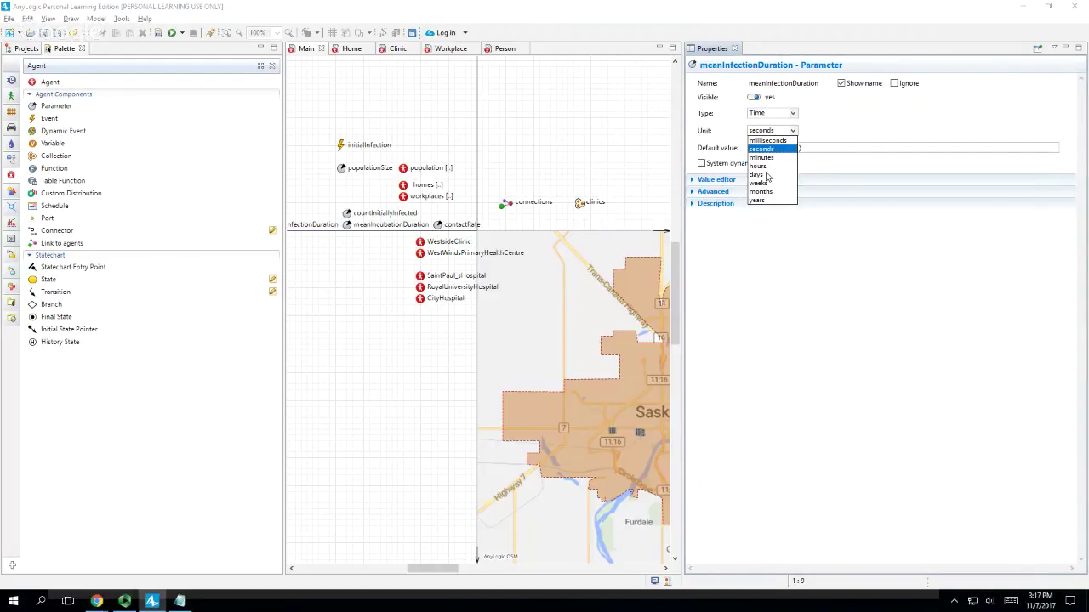
click(804, 128)
click(782, 113)
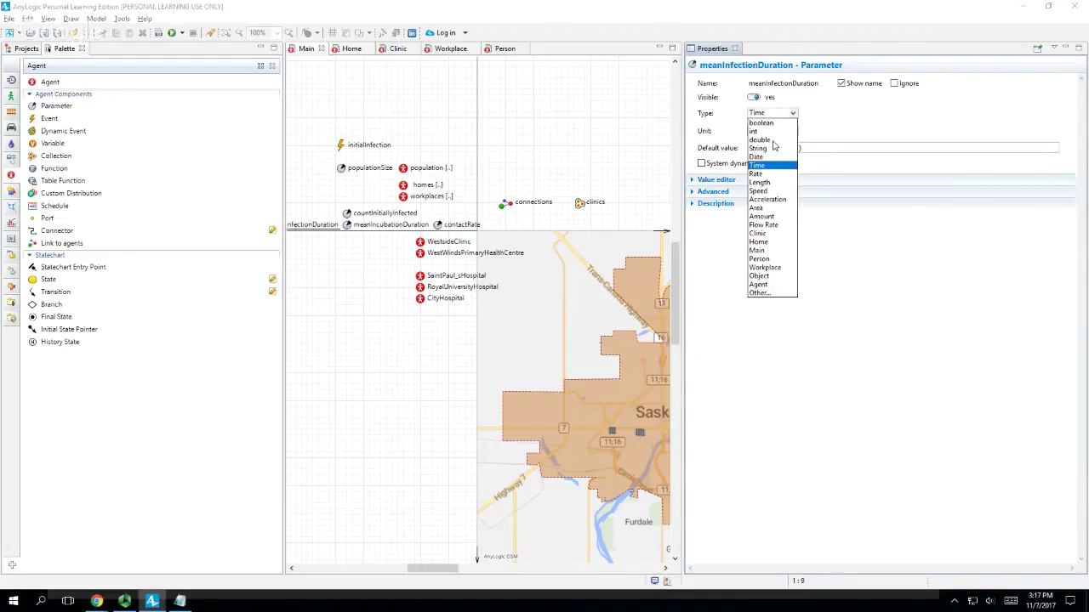
click(773, 141)
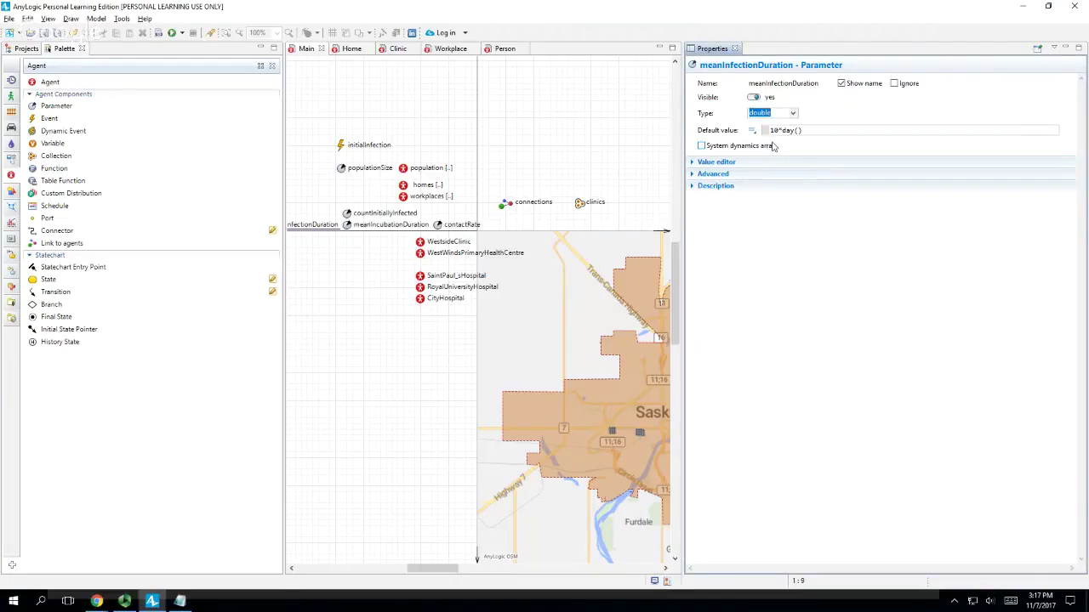
key(ctrl+s)
- Open the Person agent in a maximized editor and bring back the palette of agent components beside it
double_click(502, 49)
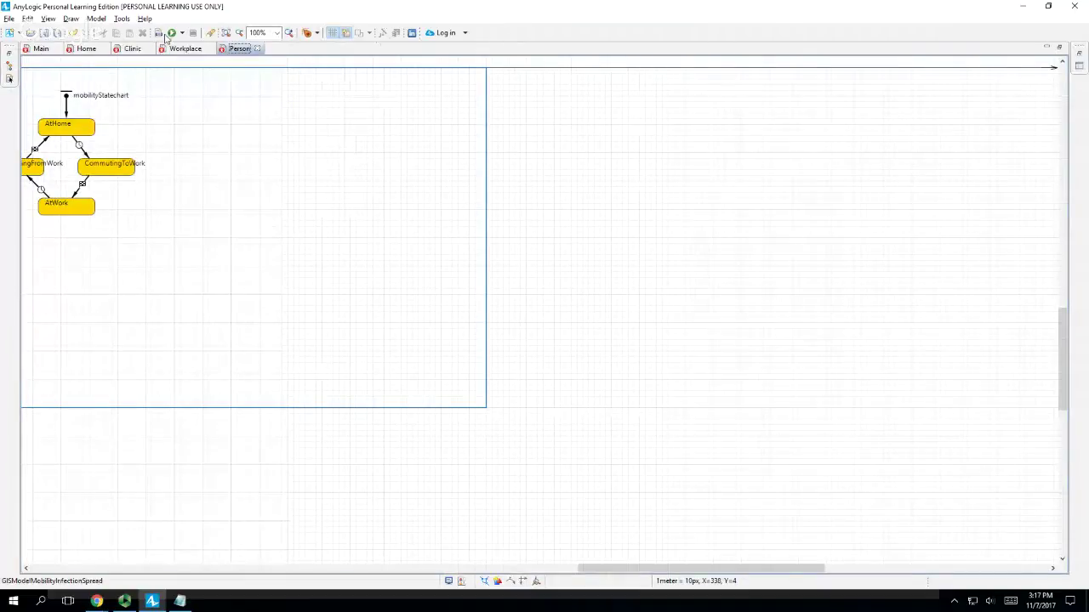
click(10, 79)
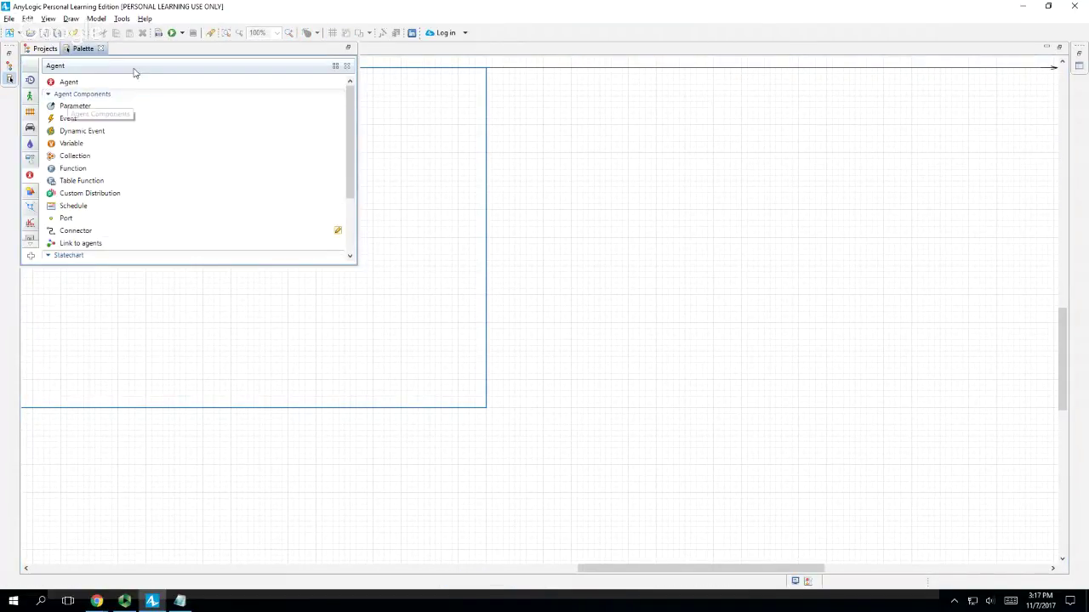
click(10, 65)
click(9, 53)
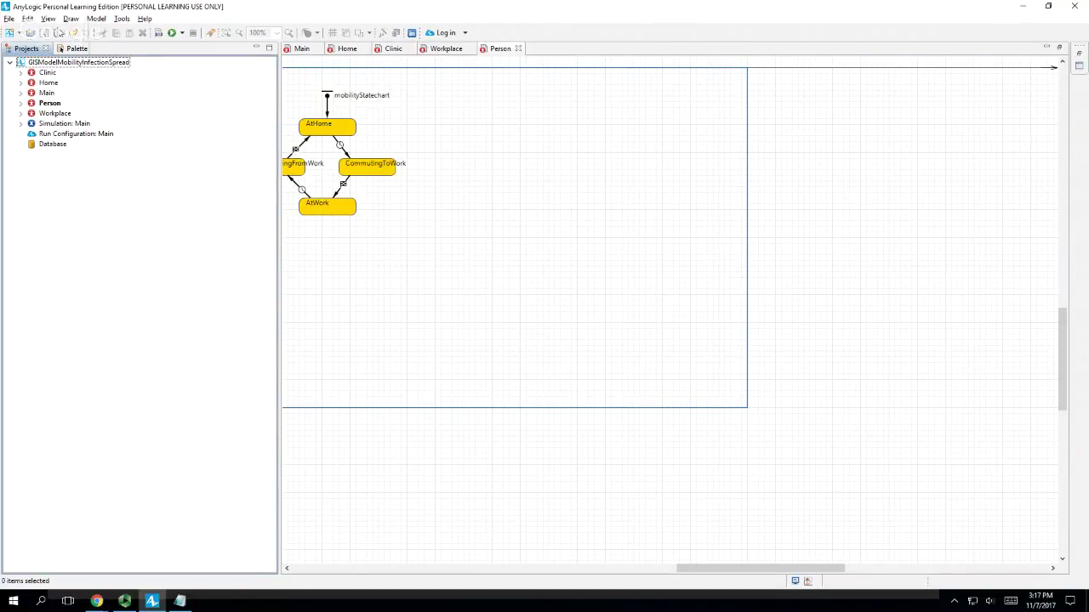
click(76, 48)
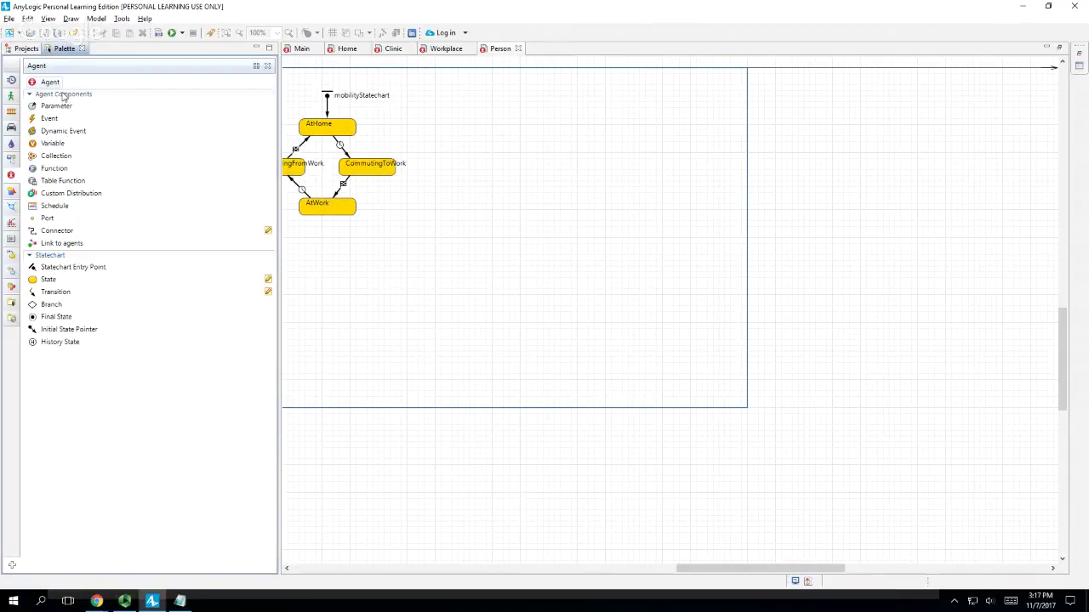
- Add a statechart entry point named infectionStatechart to Person, to the right of mobilityStatechart
drag(60, 266, 534, 99)
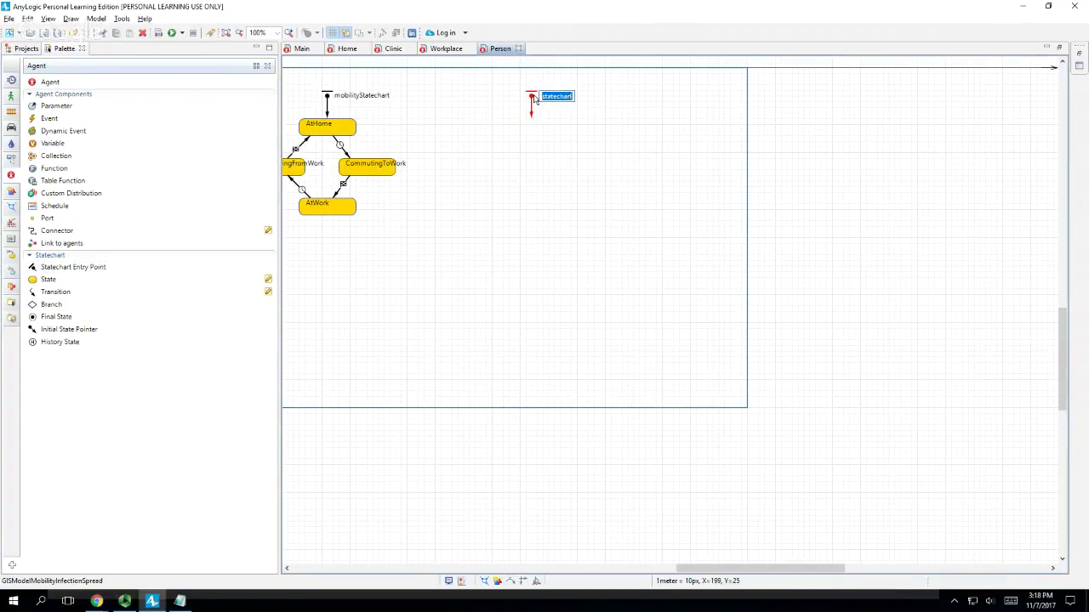
text(infectionS)
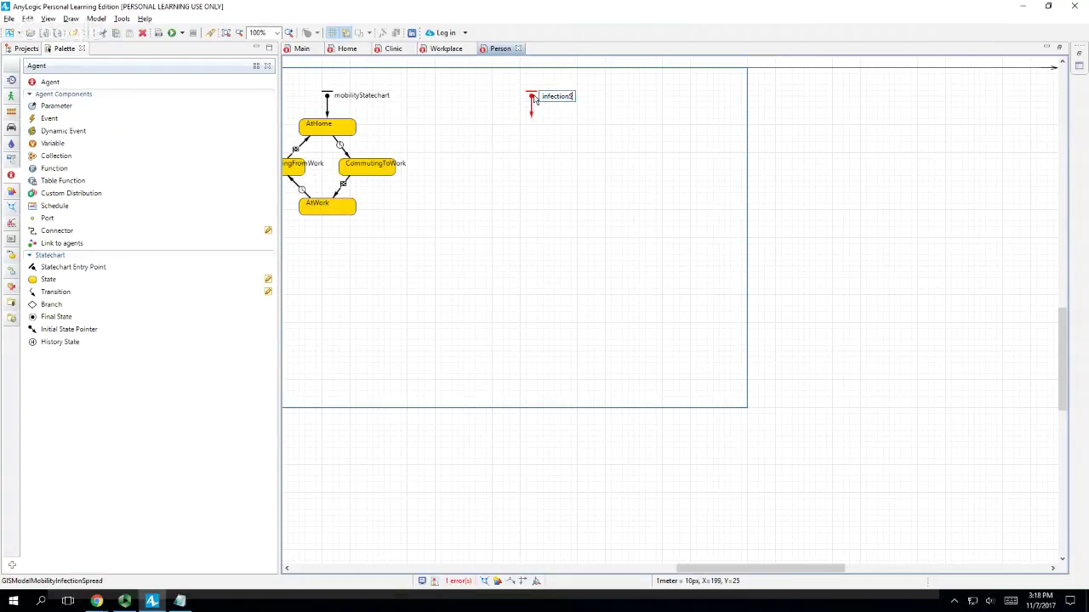
text(tatechart)
key(Return)
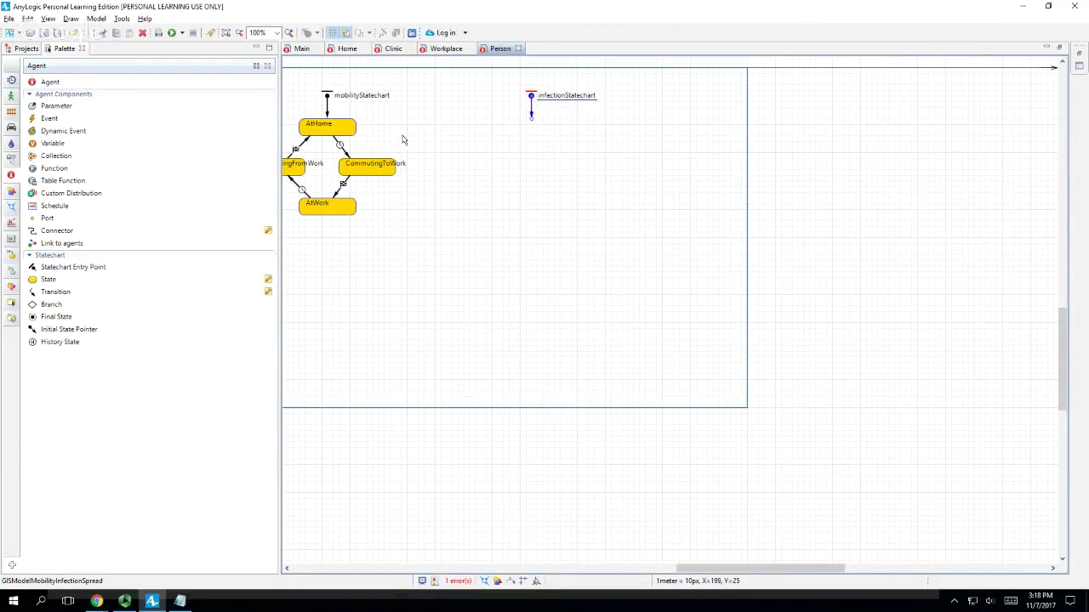
- Add a state named Susceptible at the end of the infectionStatechart entry point and a state named Exposed just below it
drag(38, 281, 502, 125)
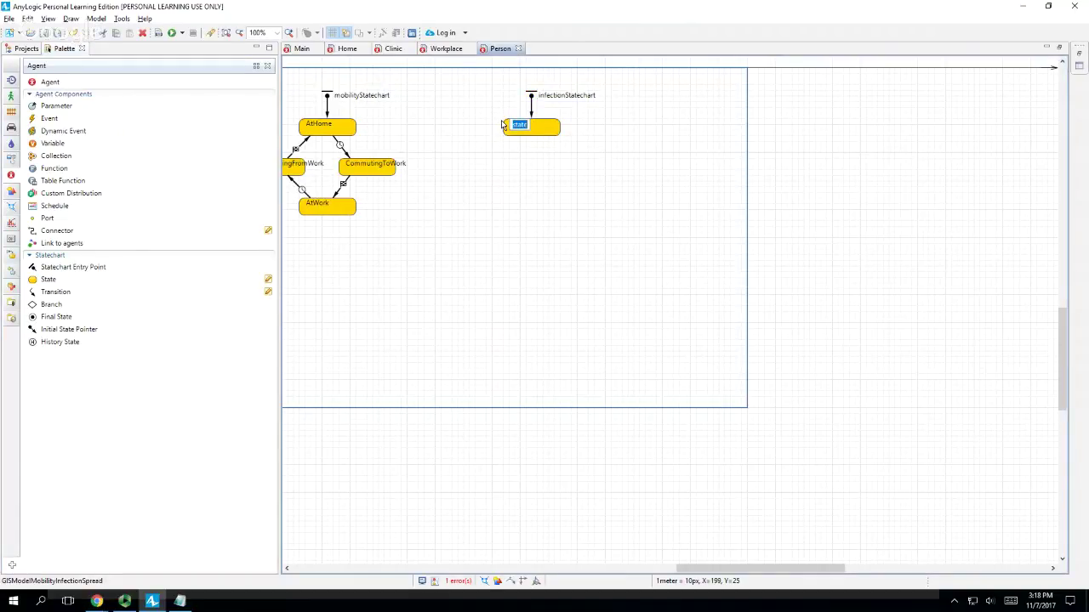
text(Susceptible)
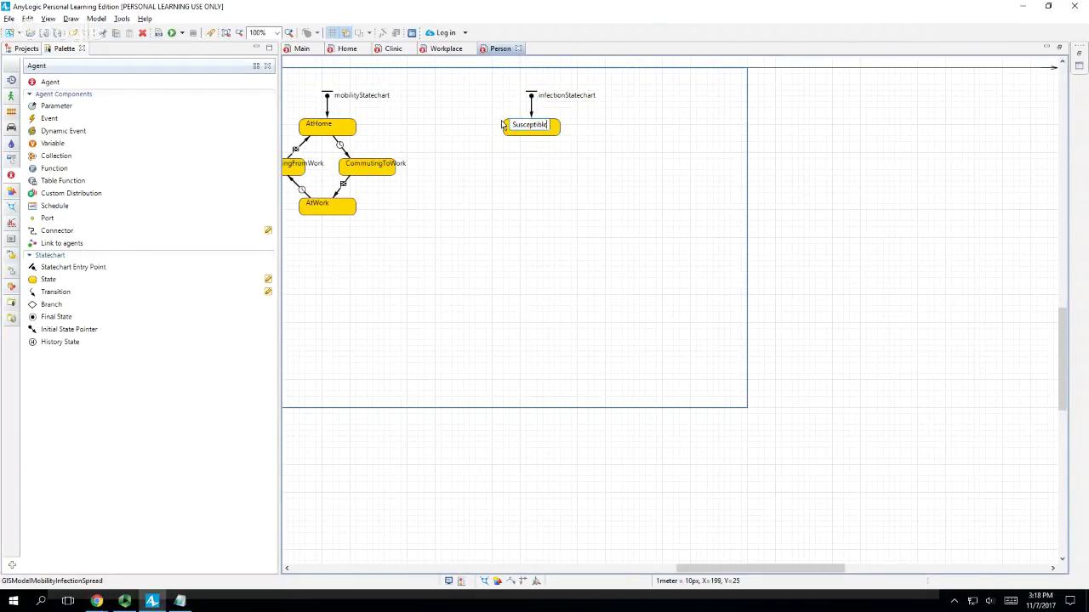
key(Return)
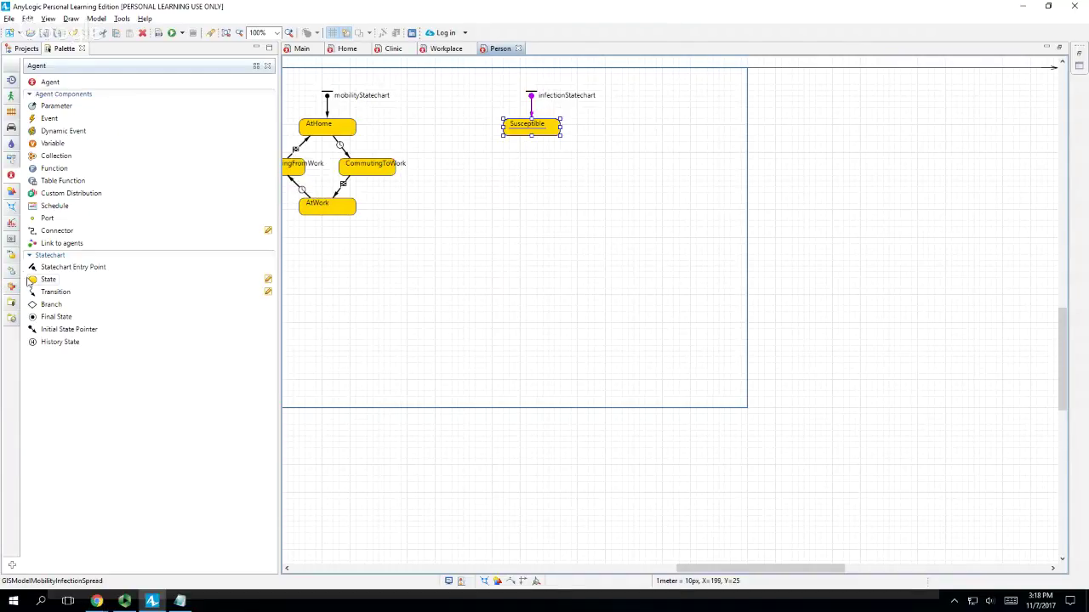
drag(34, 283, 504, 181)
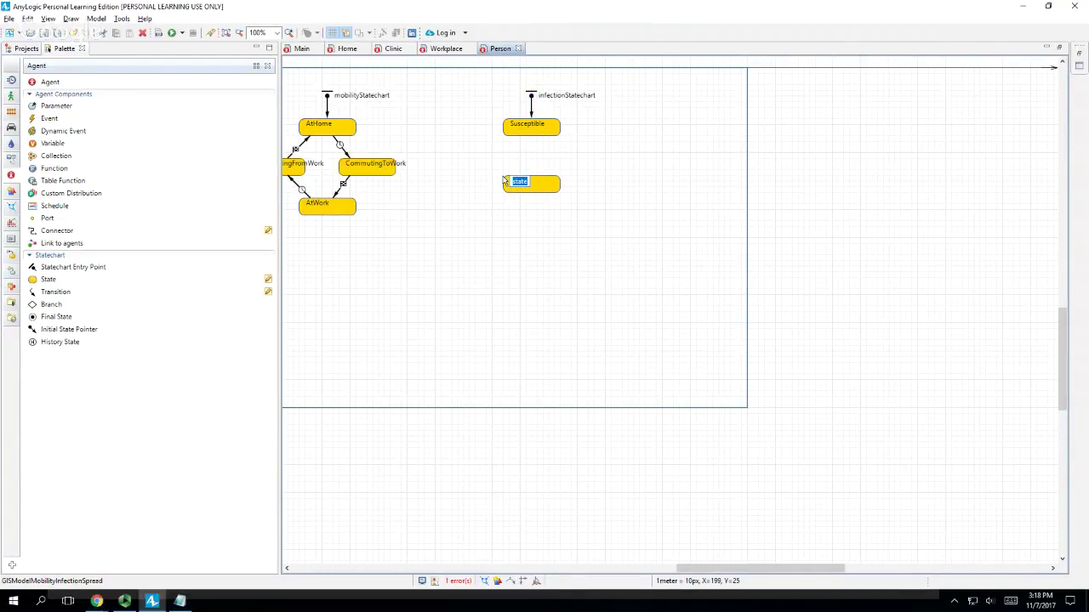
text(Exposed)
key(Return)
mouse_move(519, 185)
mouse_down()
mouse_move(521, 161)
mouse_move(522, 187)
mouse_move(532, 171)
mouse_up()
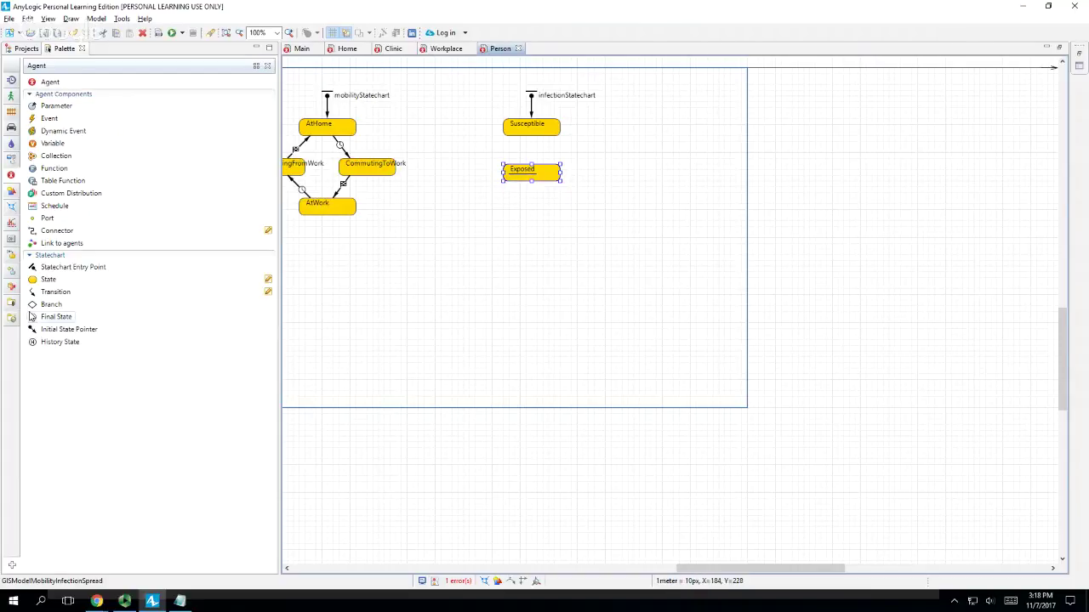
- Add a third state below Exposed in the infection statechart and name it Infective
click(48, 279)
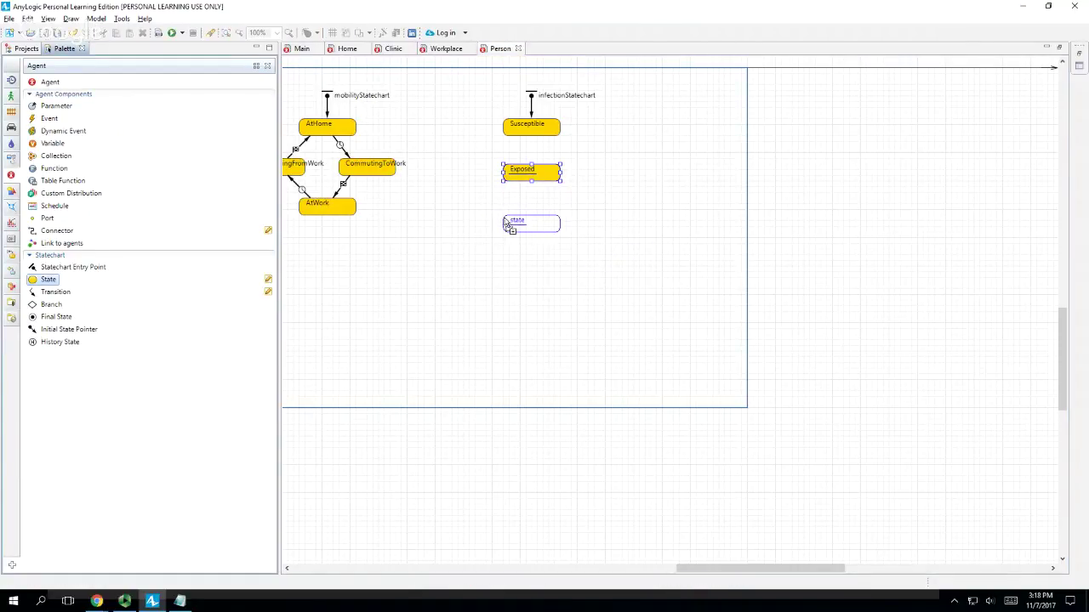
click(502, 223)
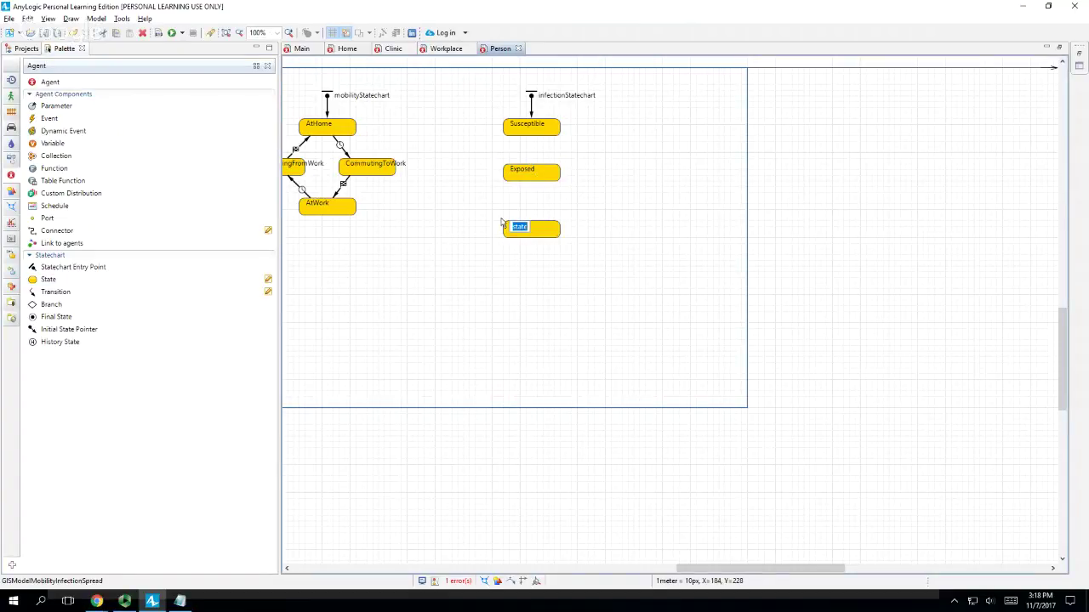
text(Infectious)
key(Return)
double_click(539, 228)
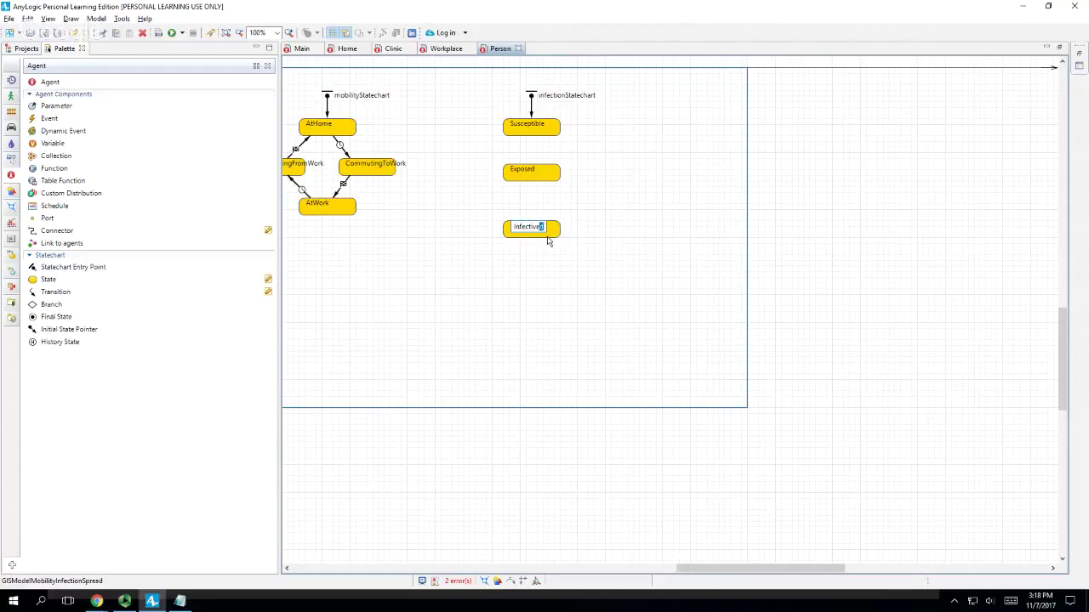
key(BackSpace)
key(Return)
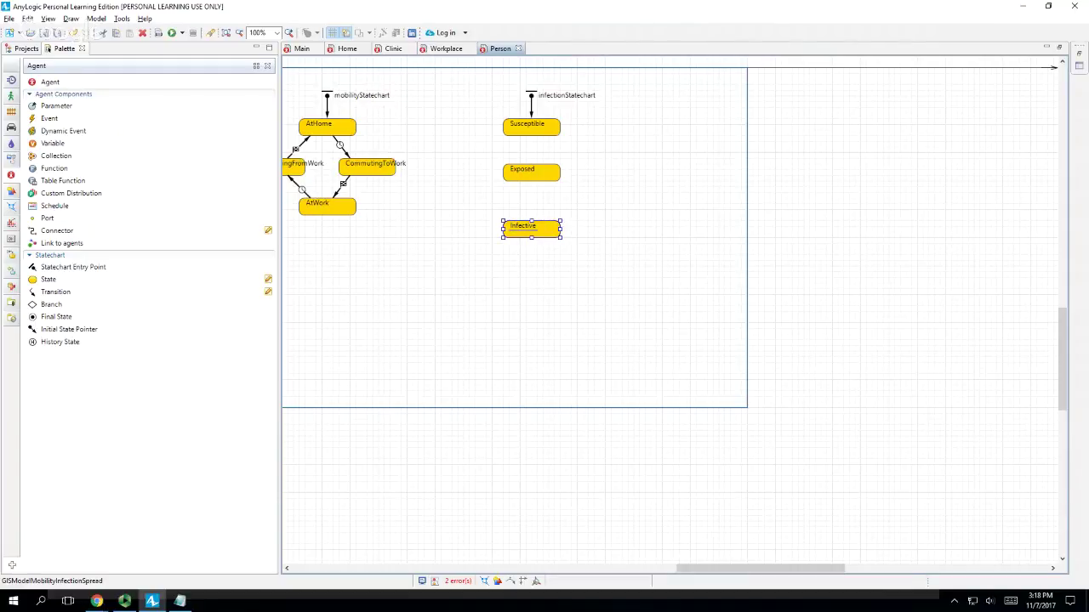
- Bring back the properties view and add a fourth state below Infective, named Recovereed
click(1081, 57)
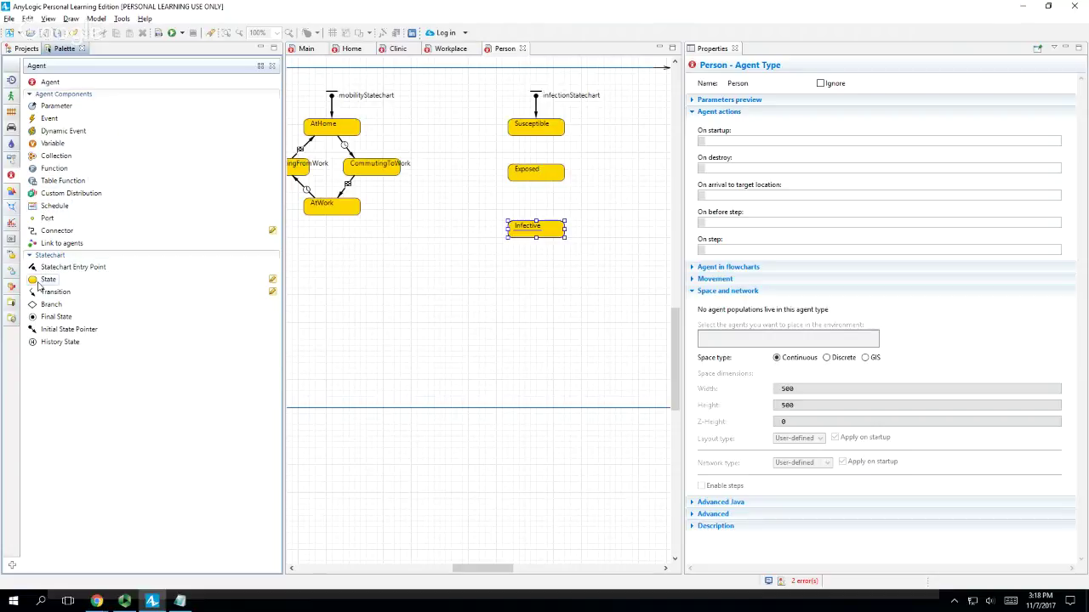
drag(43, 280, 508, 284)
text(Recov)
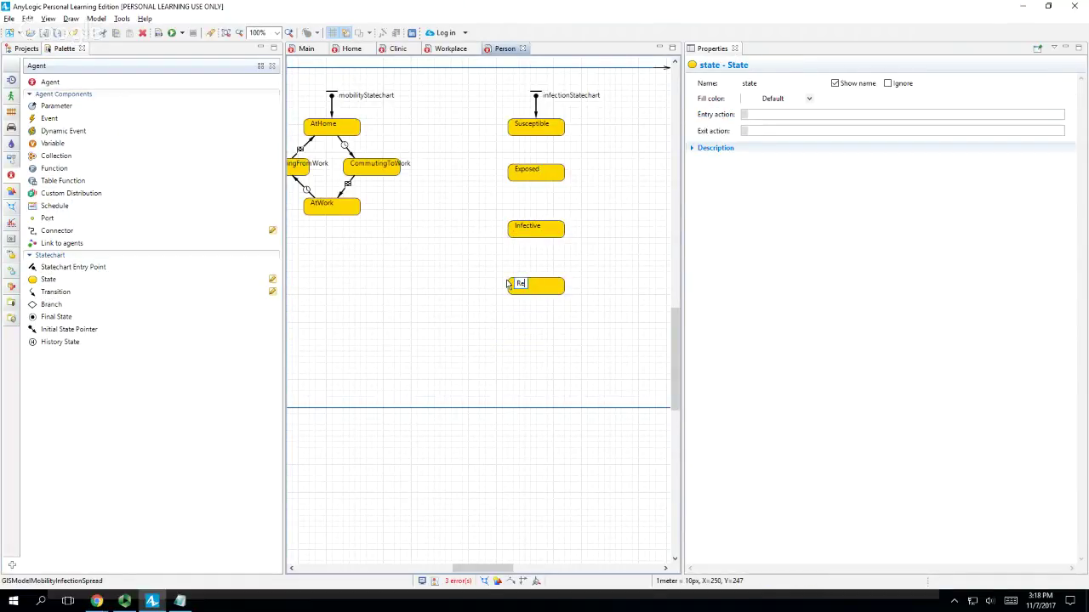
key(BackSpace)
key(BackSpace)
key(BackSpace)
text(covereed)
key(Return)
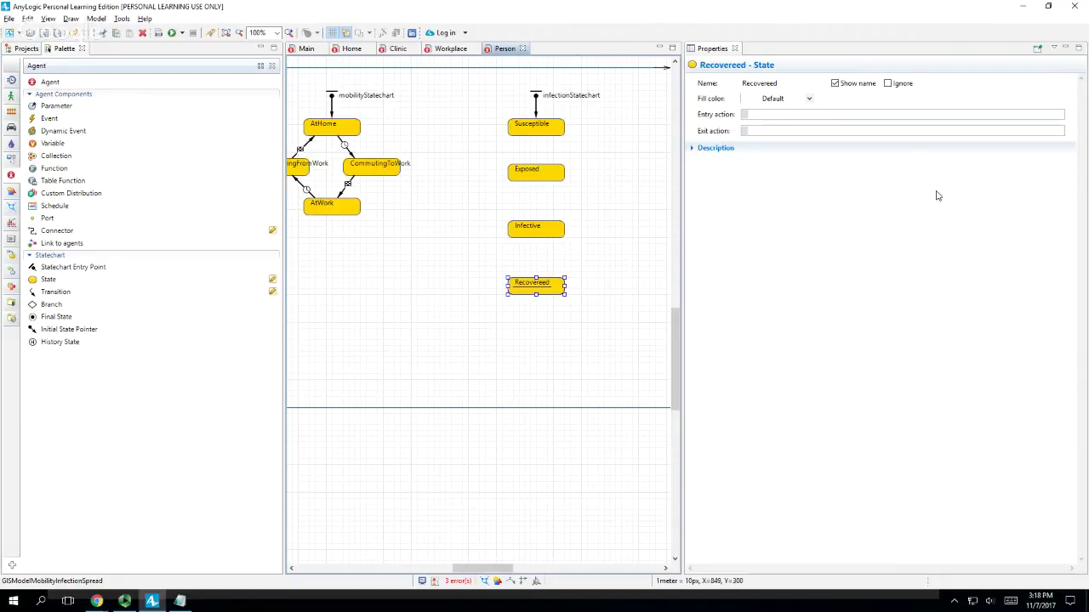
- Correct the name of the state below Infective to Recovered and save the model
double_click(549, 289)
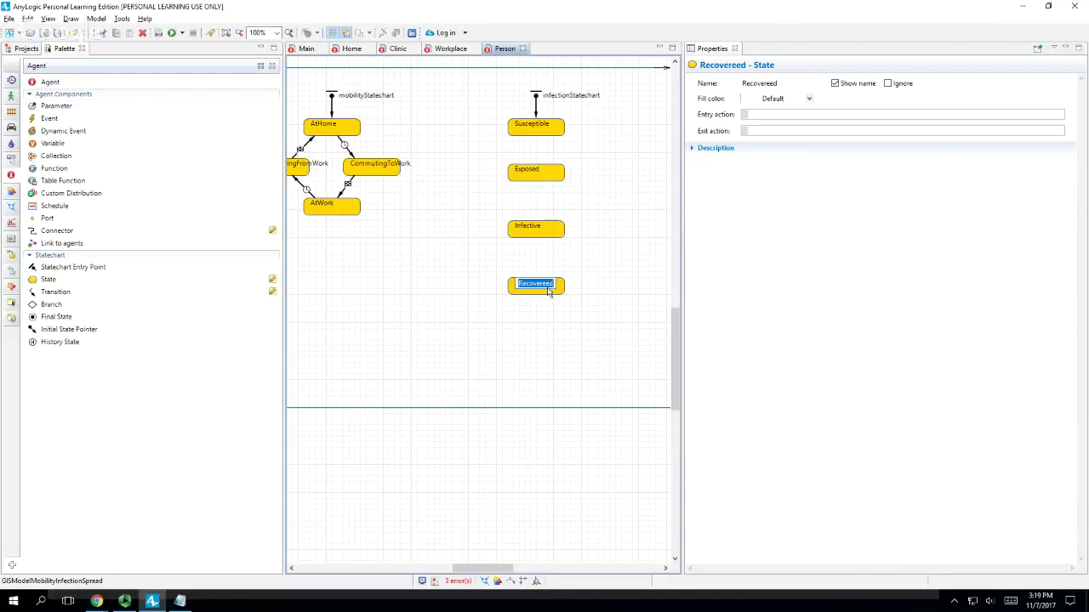
click(549, 291)
key(BackSpace)
key(BackSpace)
text(d)
key(Return)
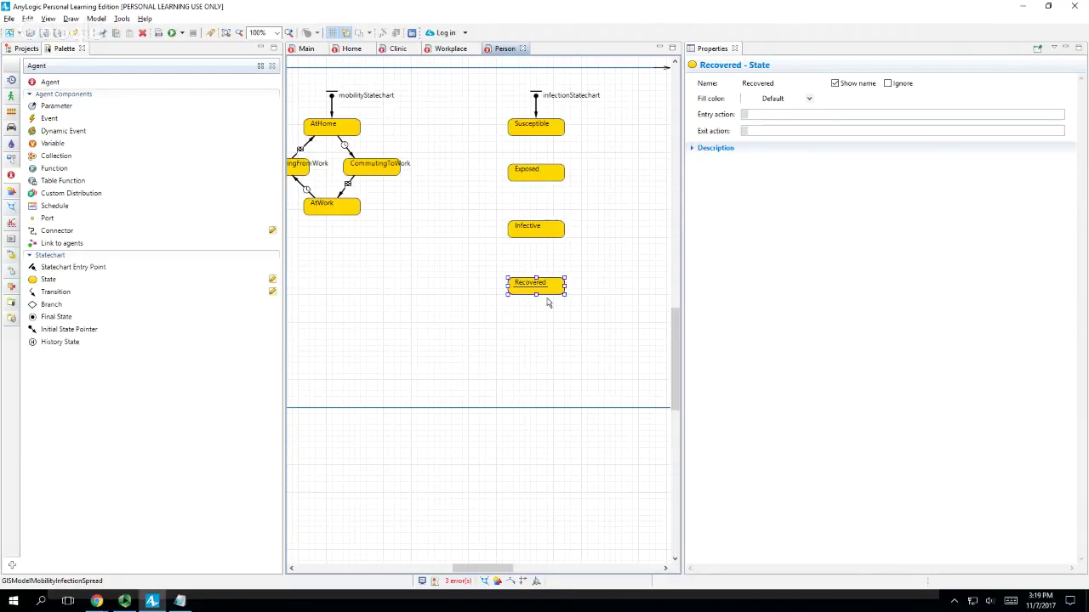
key(ctrl+s)
- Connect the infection states with transitions from Susceptible to Exposed, Exposed to Infective, and Infective to Recovered
drag(44, 291, 536, 134)
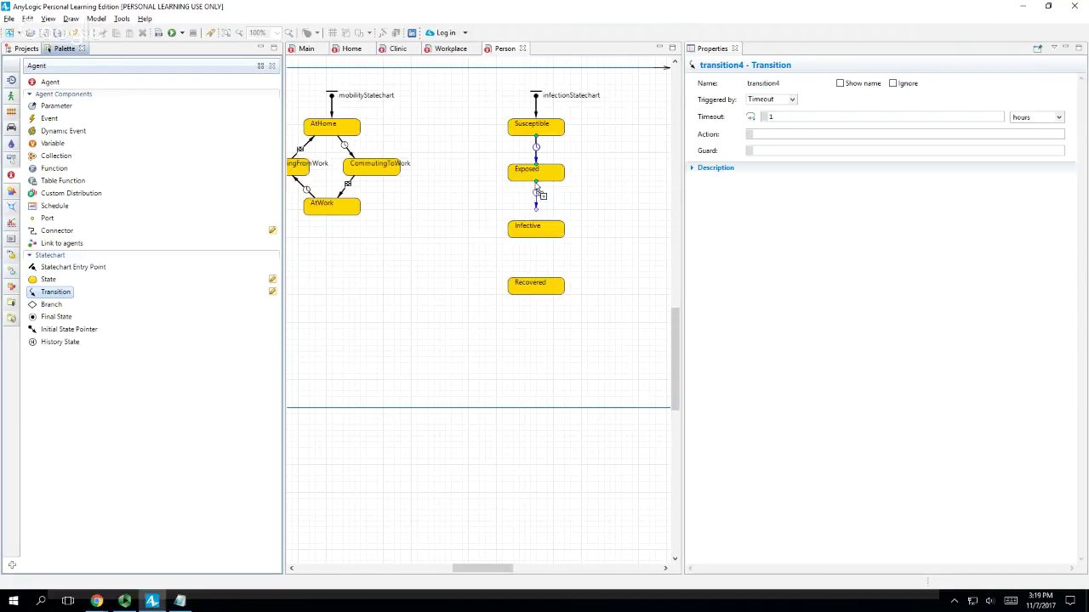
click(536, 221)
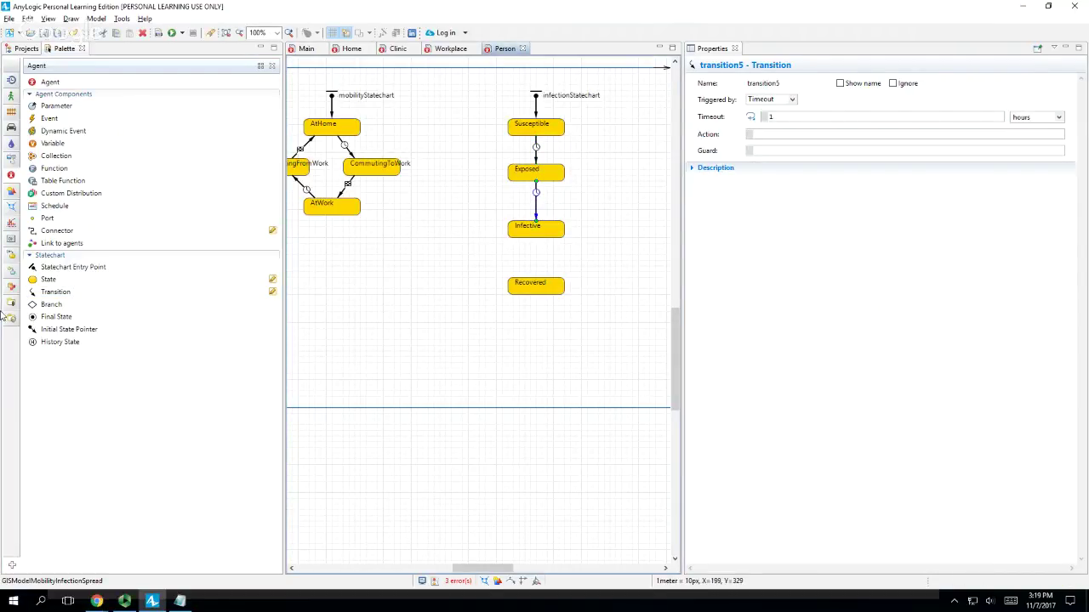
click(55, 291)
click(536, 239)
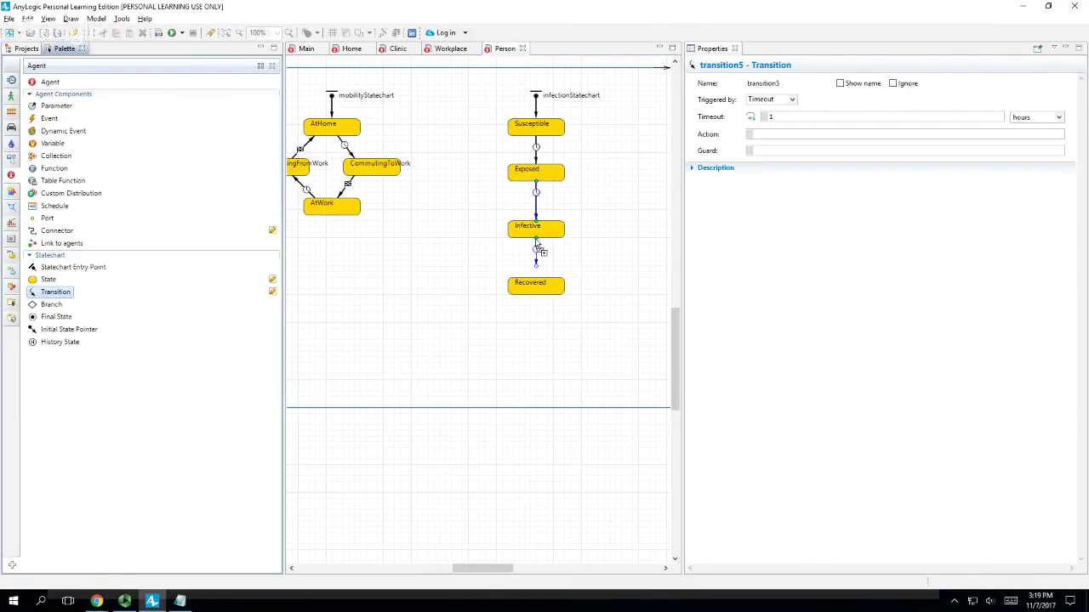
click(536, 281)
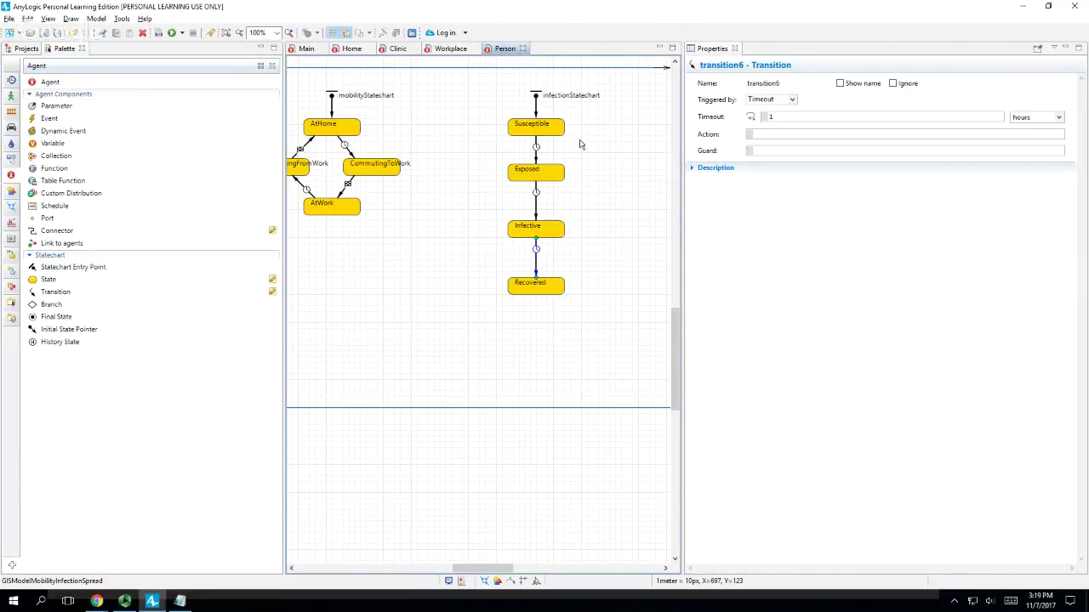
- Make the Infective-to-Recovered transition rate-triggered, name it recovery, and show its name beside the arrow, clear of the Infective state
click(790, 100)
click(774, 119)
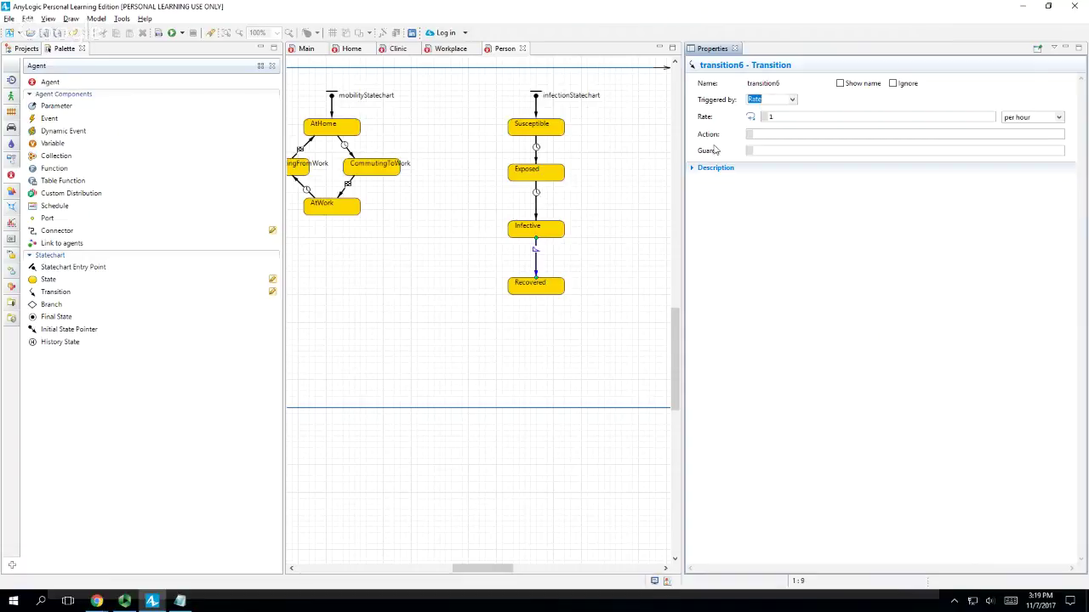
double_click(771, 84)
text(recovery)
click(840, 83)
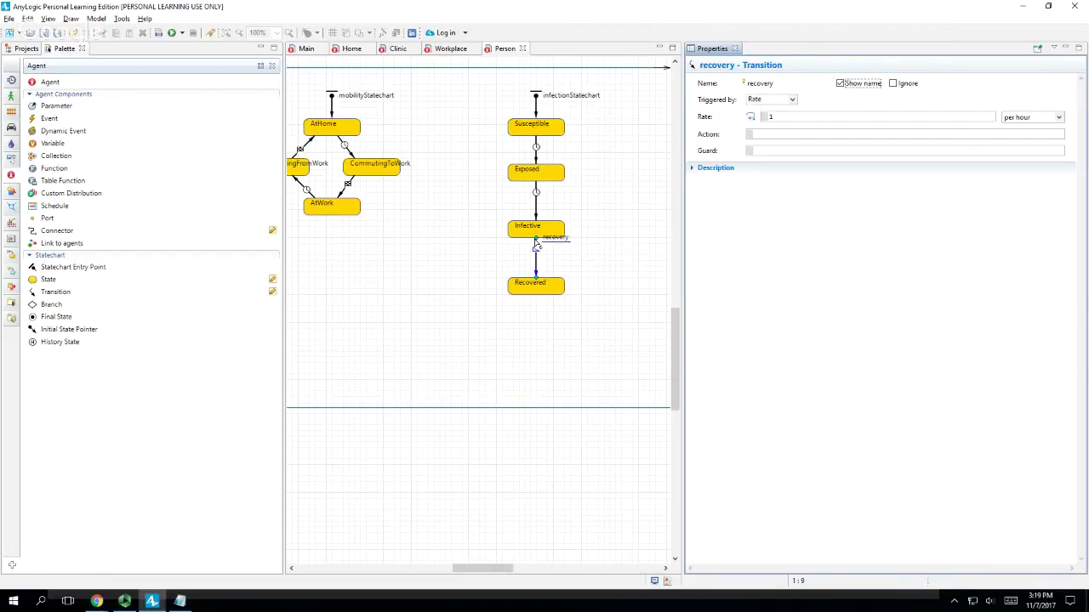
drag(569, 243, 567, 255)
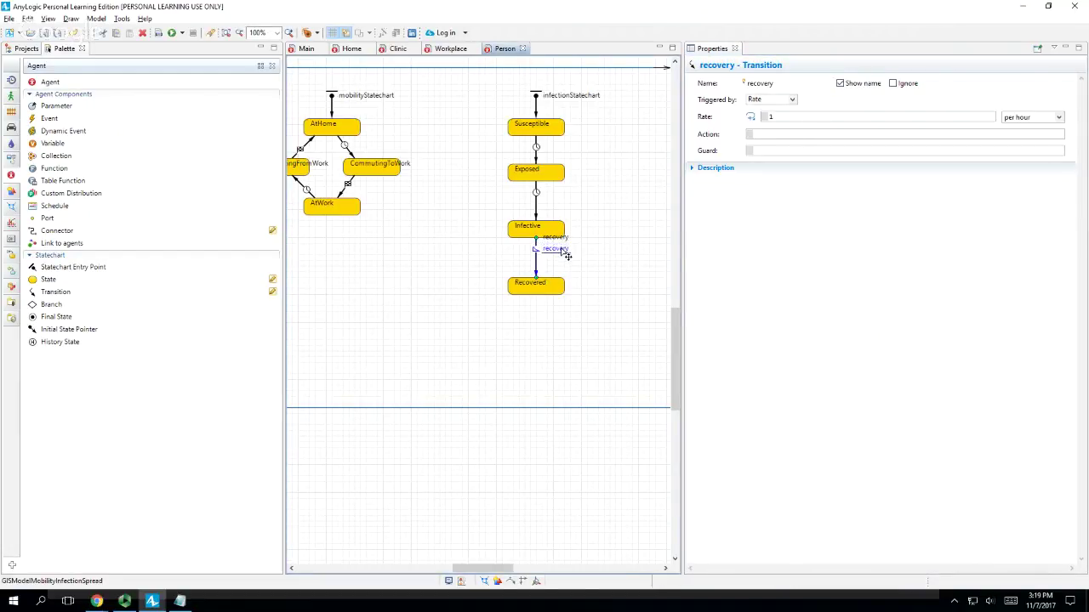
- Name the Exposed-to-Infective transition becomingInfective and set it to be triggered by Rate
click(536, 209)
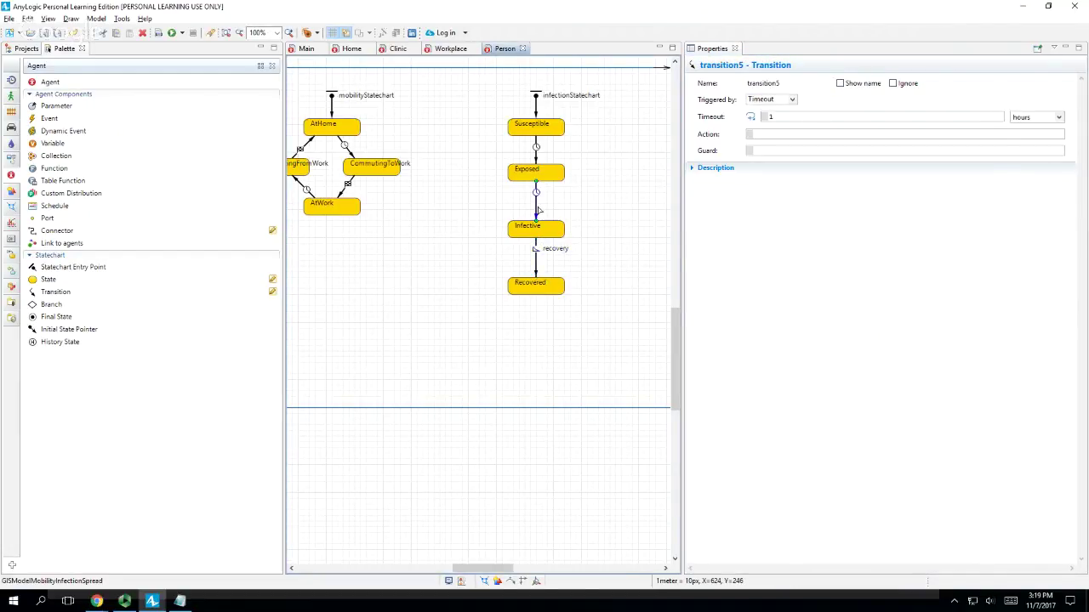
double_click(778, 84)
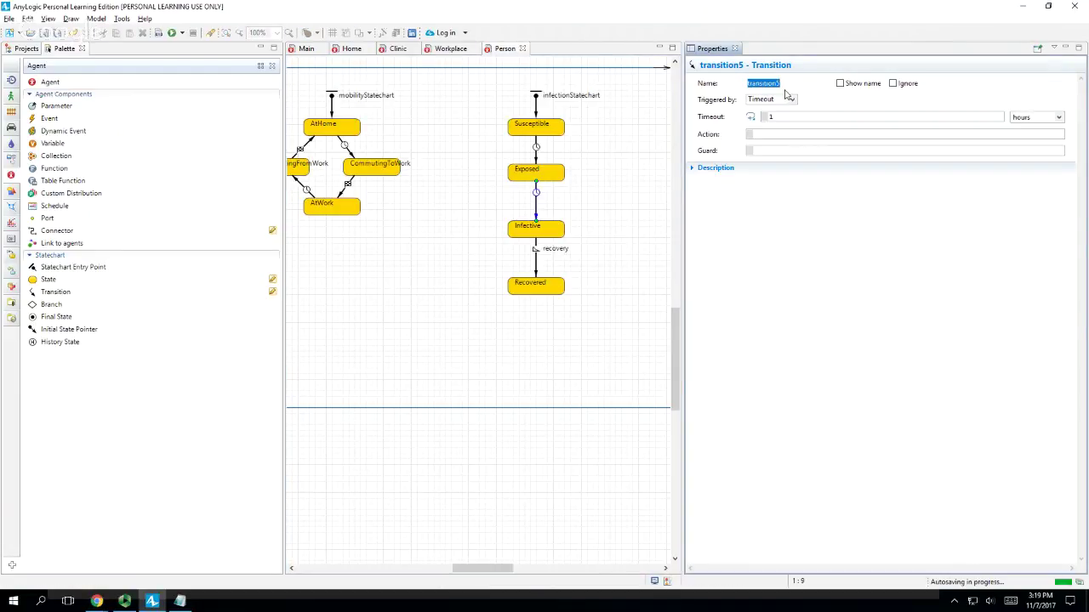
text(becomingInfective)
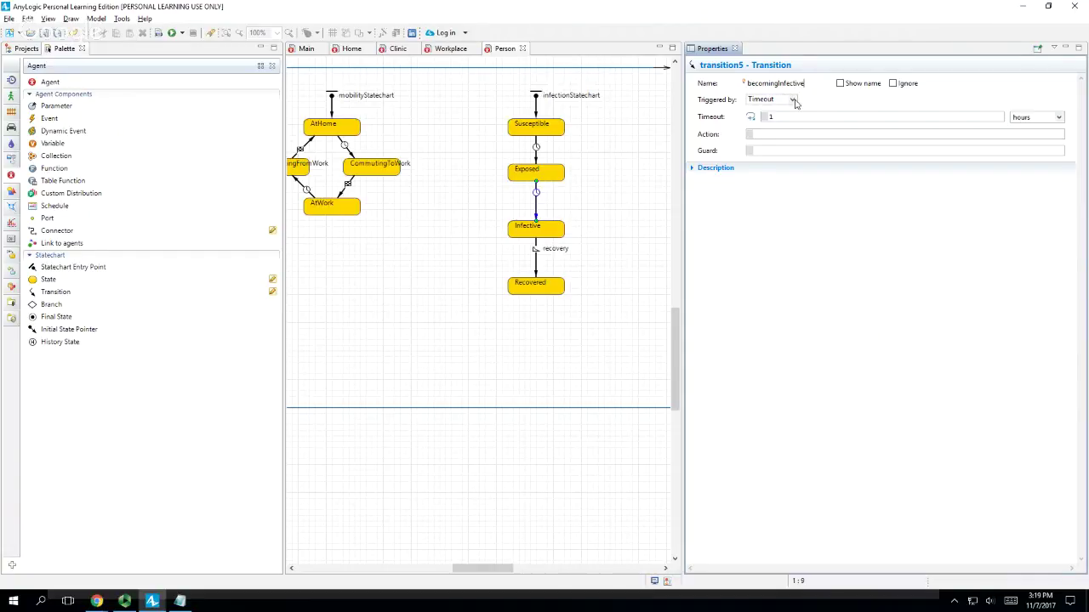
click(795, 100)
click(786, 119)
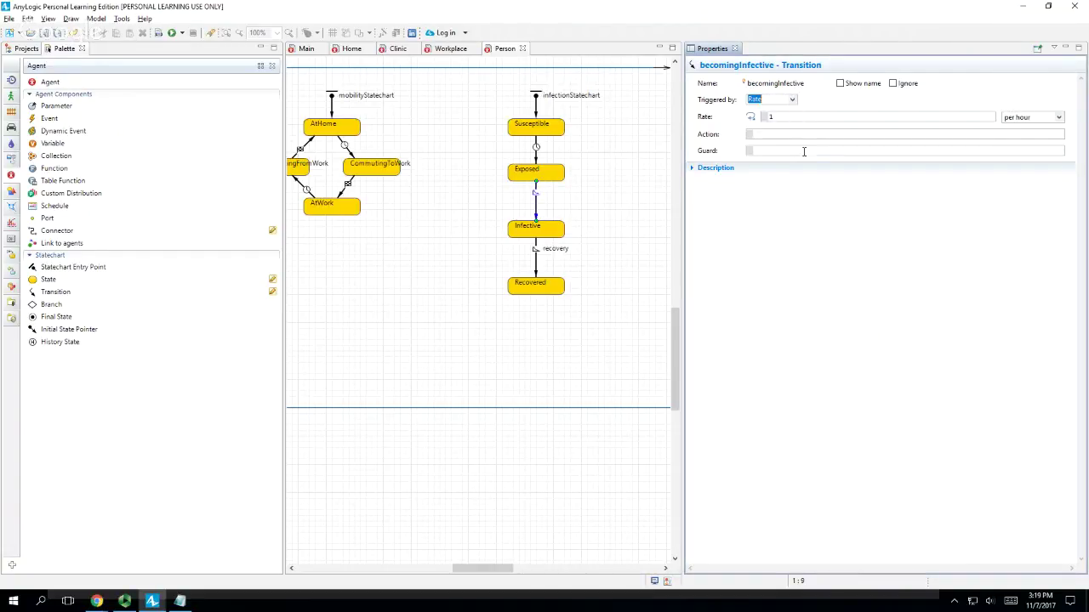
- Name the Susceptible-to-Exposed transition infection, show its name beside the arrow, and set it to be triggered by Message
click(535, 160)
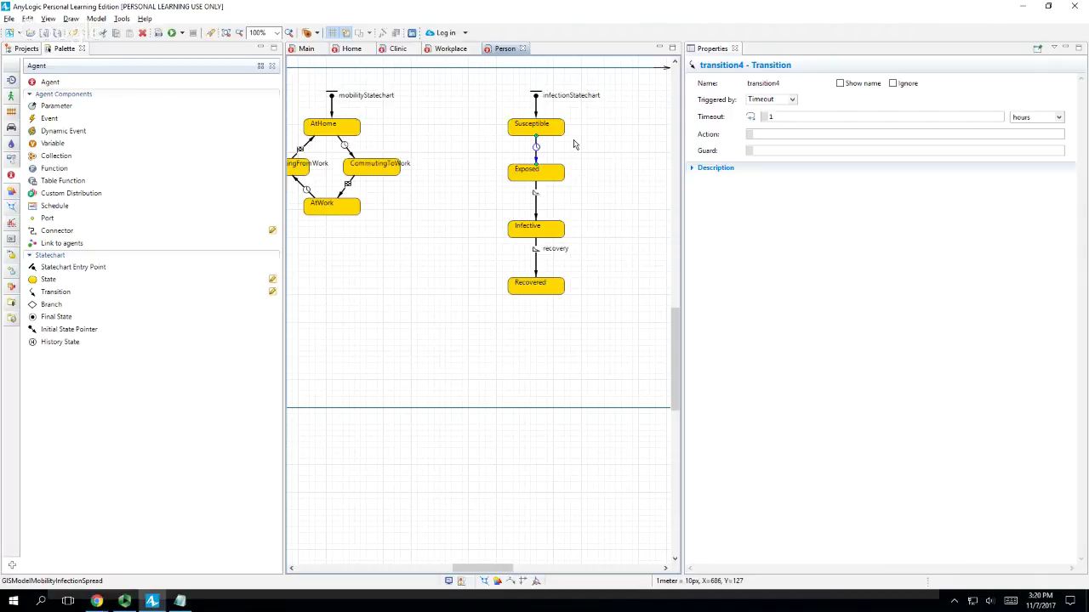
click(781, 99)
text(infection)
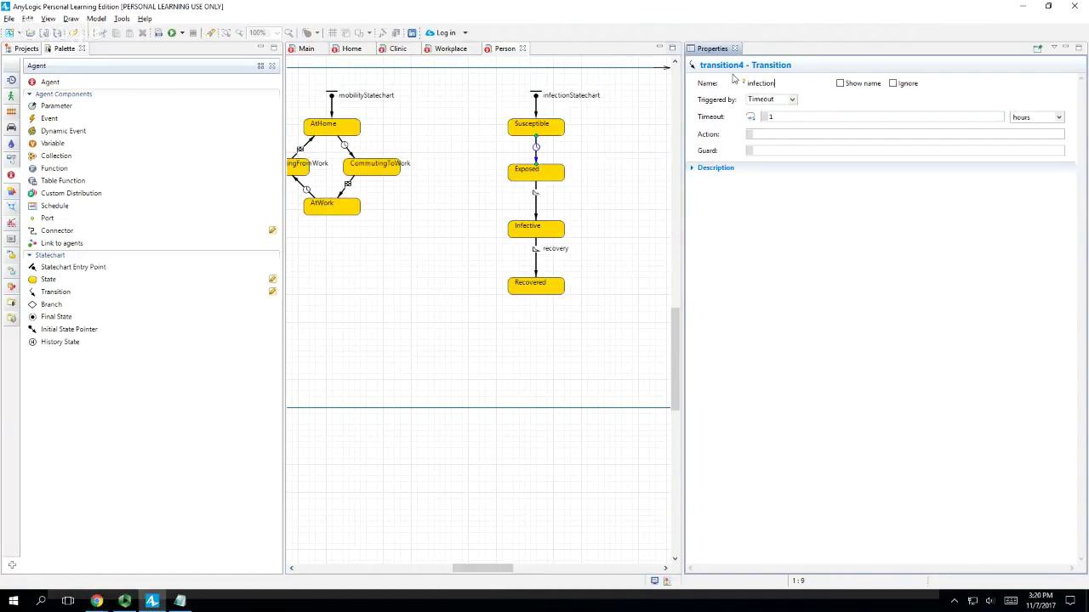
click(850, 83)
drag(562, 136, 563, 144)
click(777, 100)
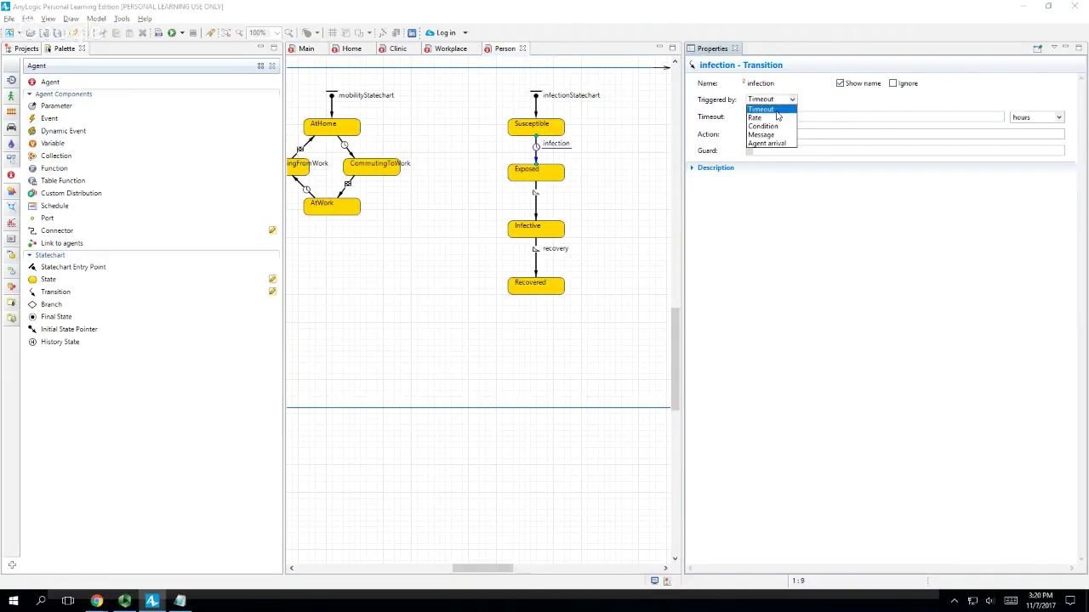
click(775, 137)
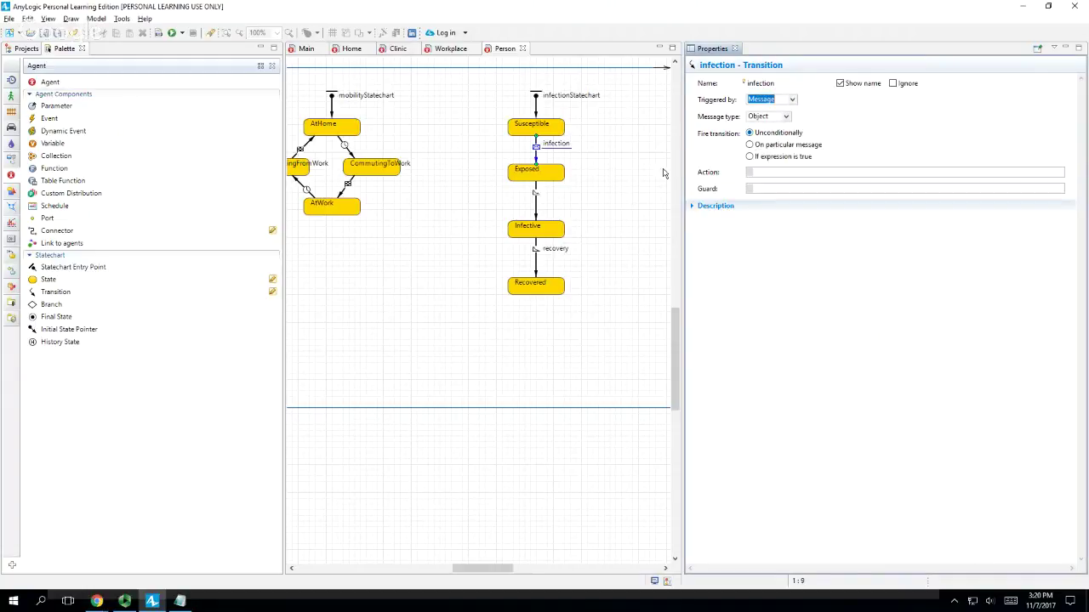
- Show the name of the becomingInfective transition between Exposed and Infective, and place its label beside the arrow
click(537, 199)
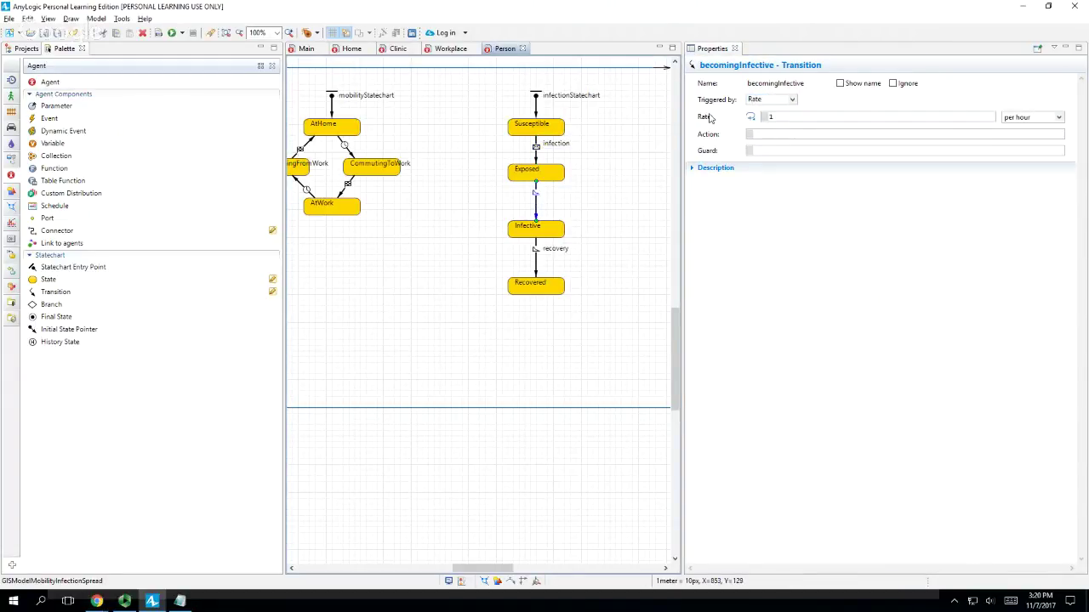
click(768, 101)
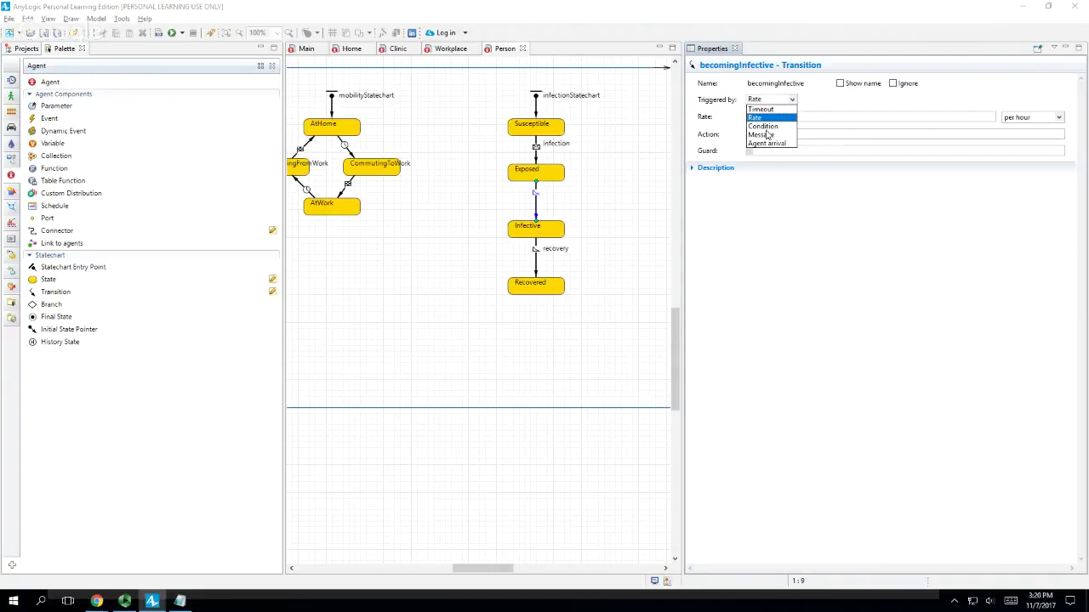
click(776, 100)
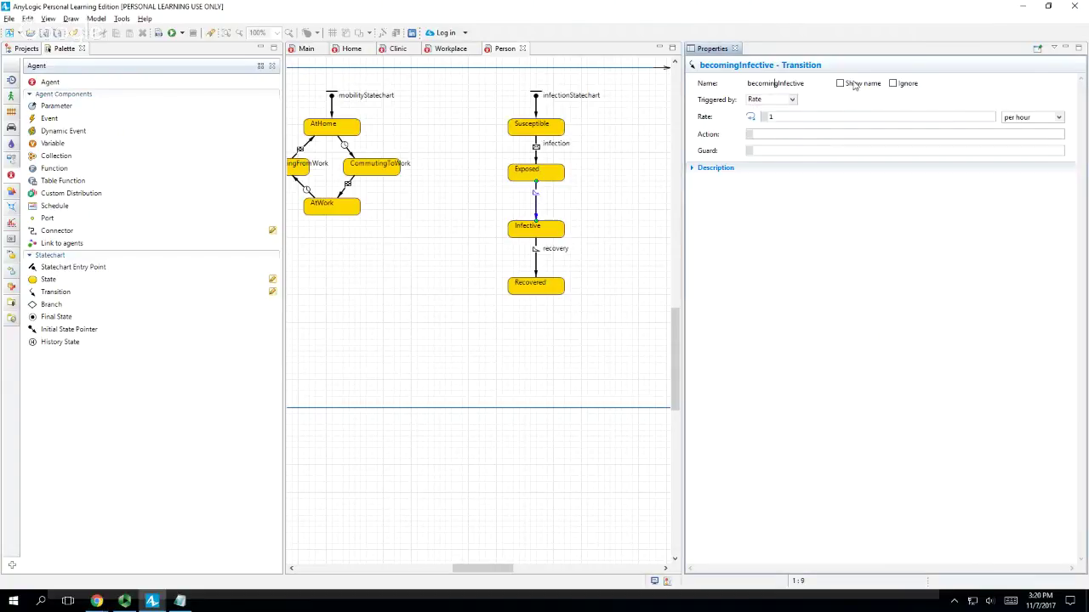
click(854, 84)
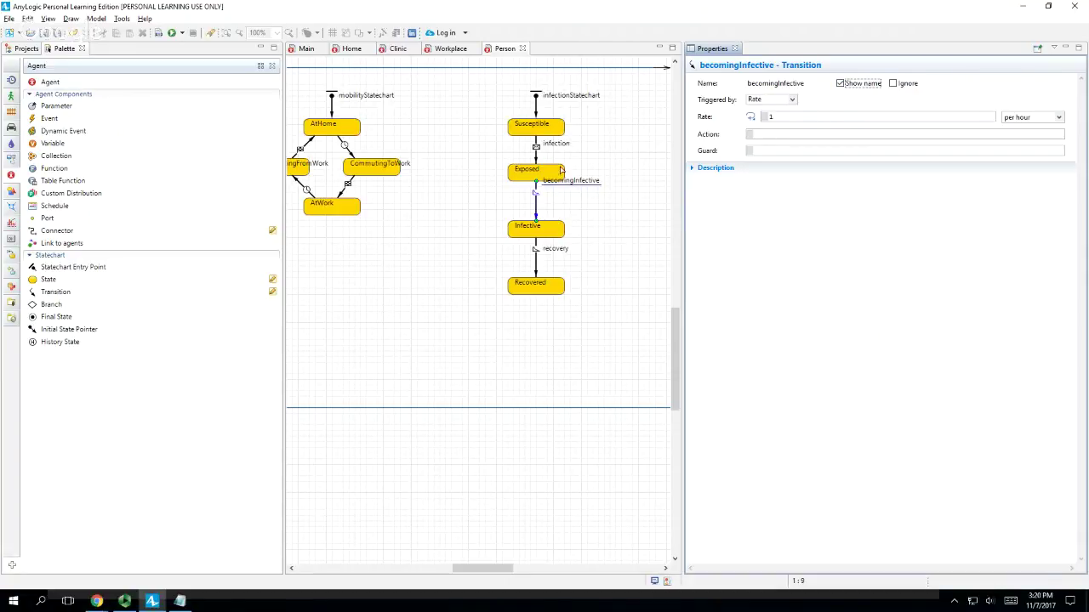
drag(572, 181, 570, 196)
drag(571, 197, 570, 198)
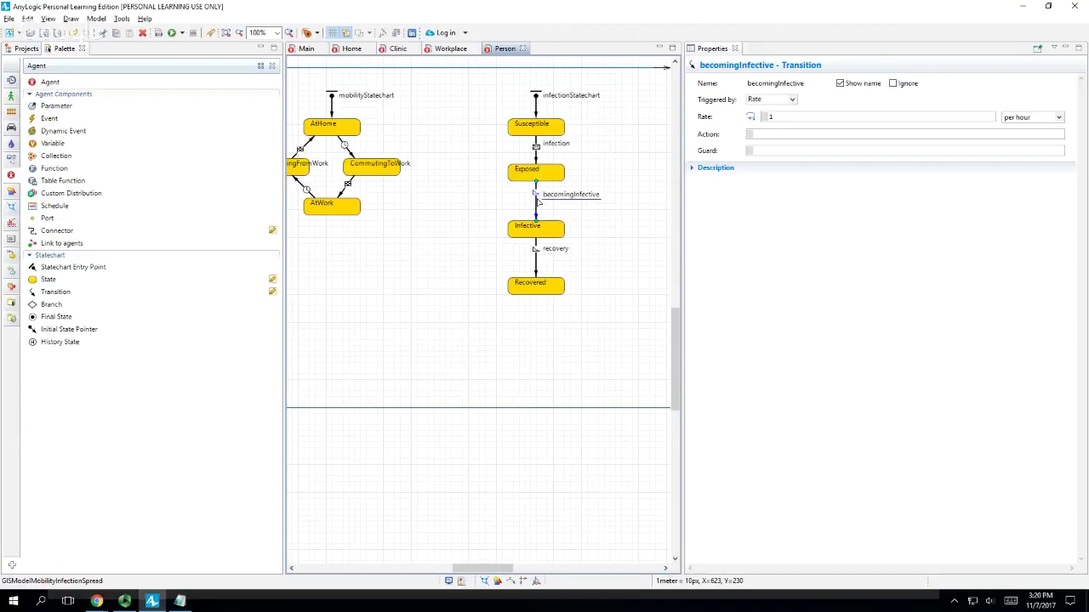
- Set the becomingInfective transition's rate to 1.0 / main.meanIncubationDuration per hour
click(777, 116)
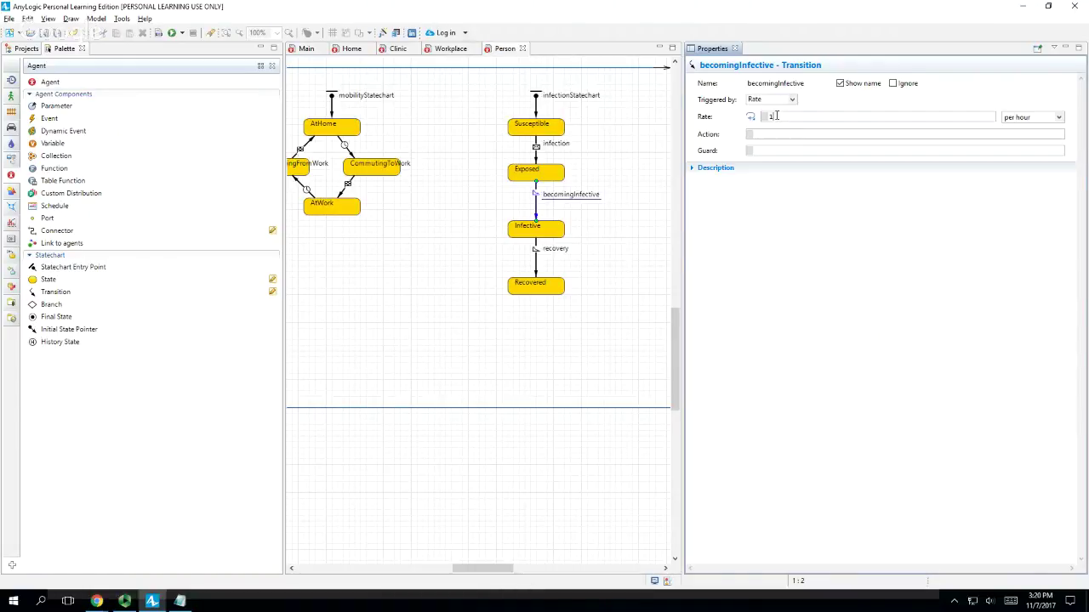
text(.5)
click(306, 50)
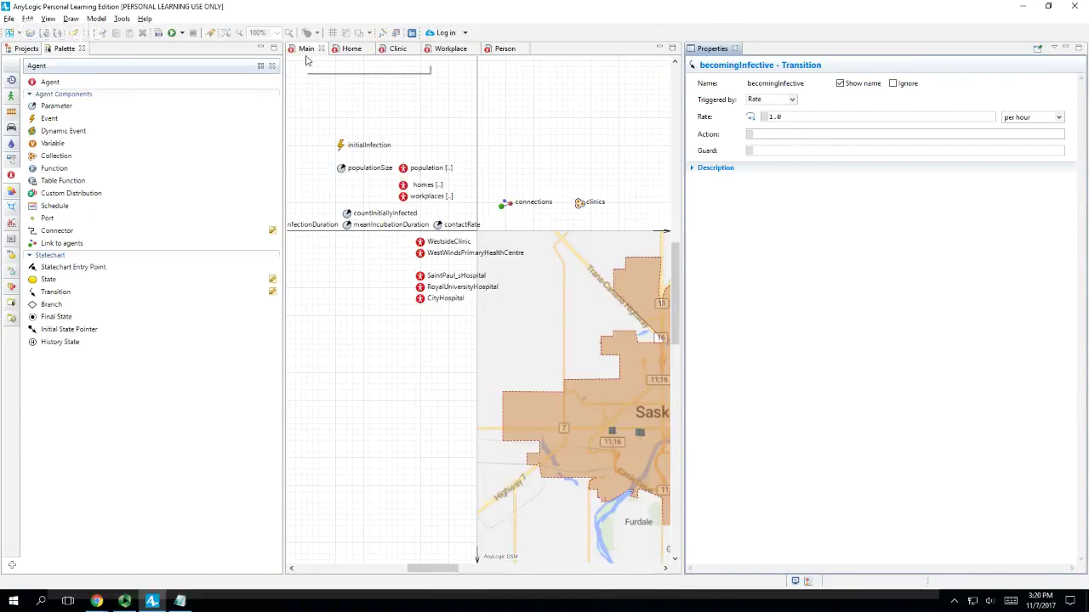
click(504, 49)
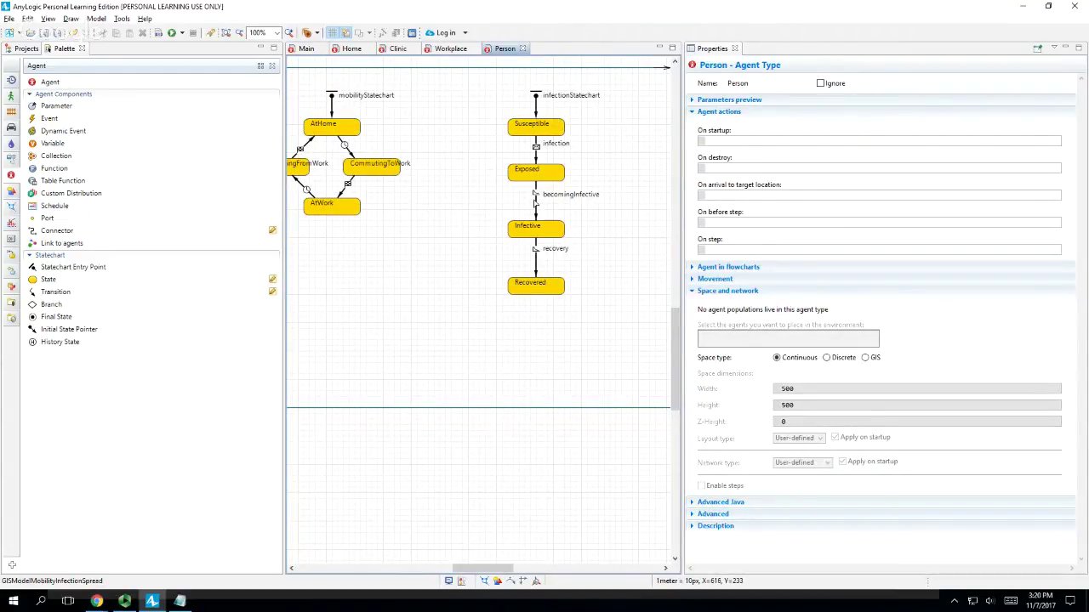
click(535, 198)
click(785, 118)
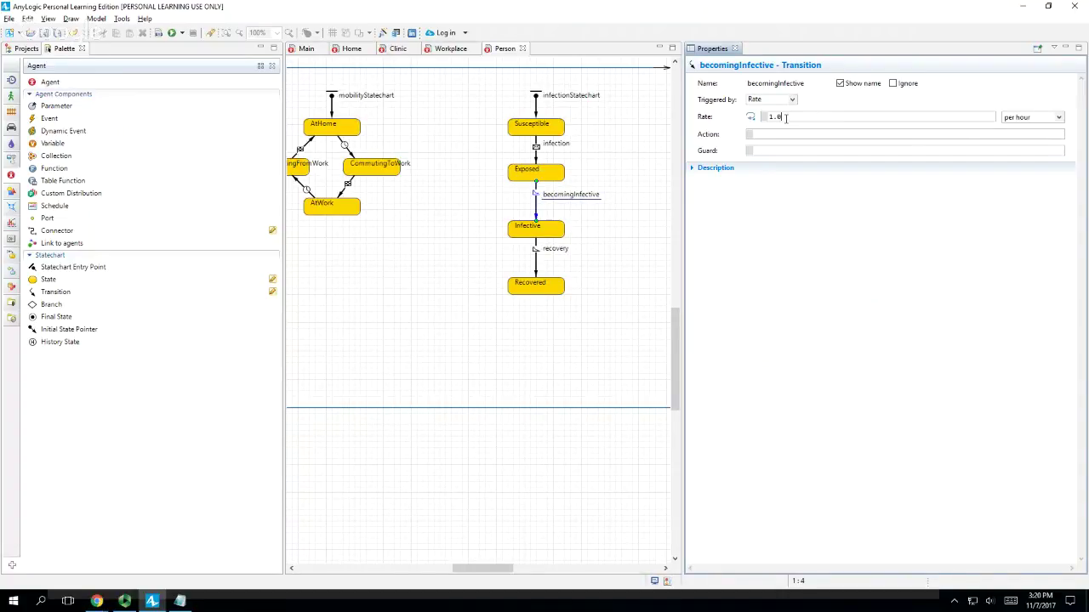
text(* main.meanD)
key(ctrl+space)
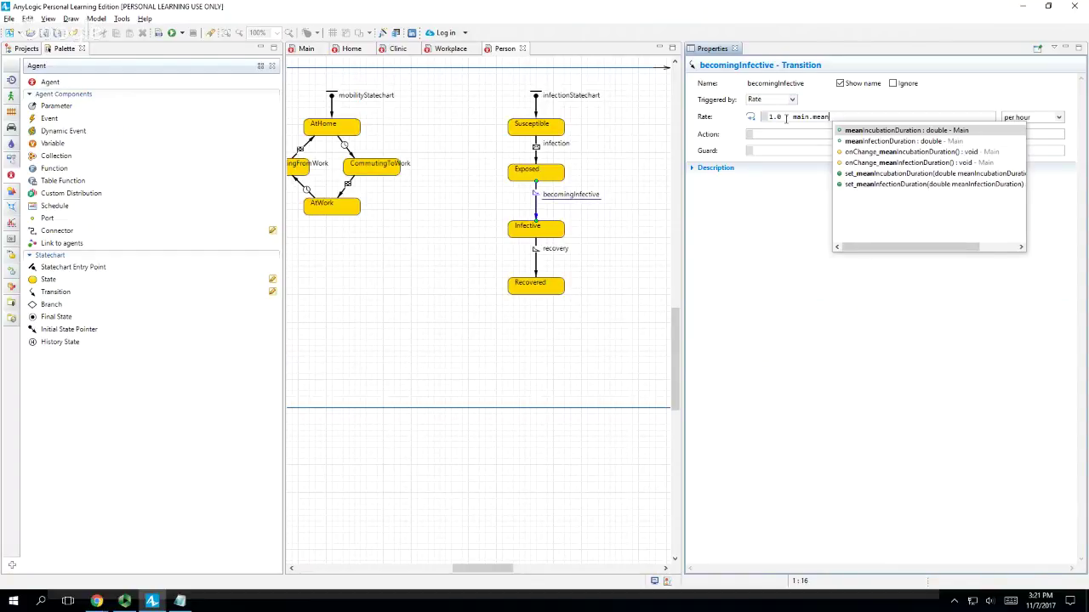
key(Return)
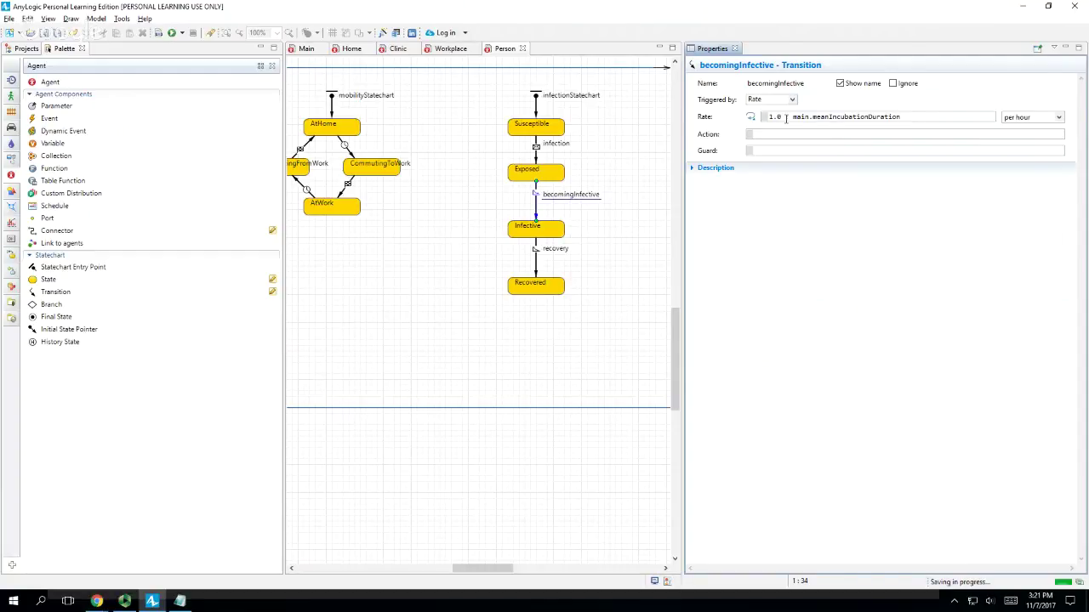
- Reuse the becomingInfective rate expression for the recovery transition, setting its rate to 1.0/1.0 / main.meanInfectionDuration
key(ctrl+a)
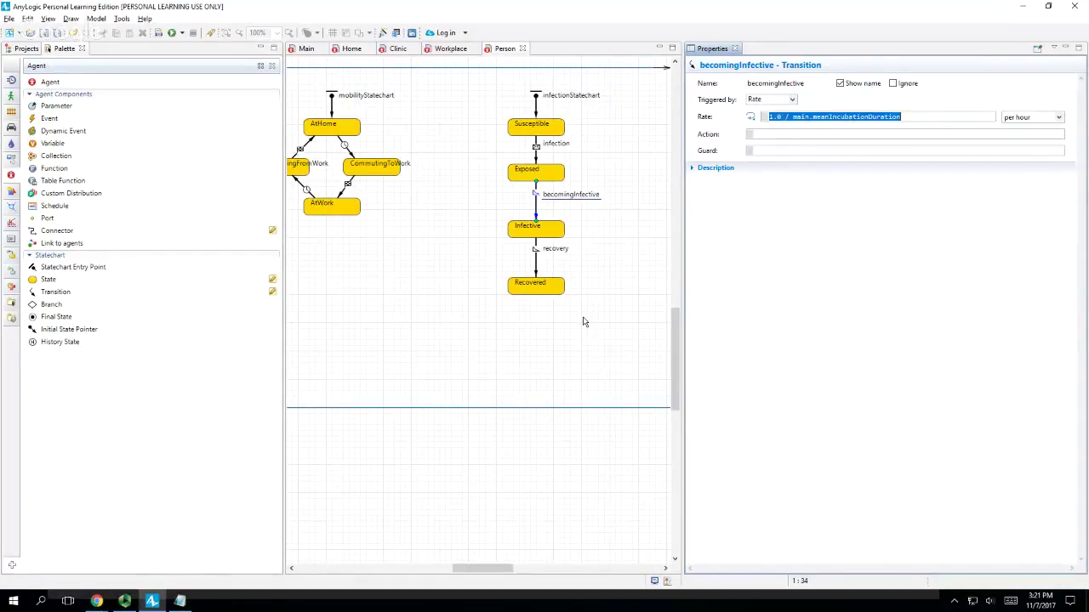
click(536, 259)
click(807, 116)
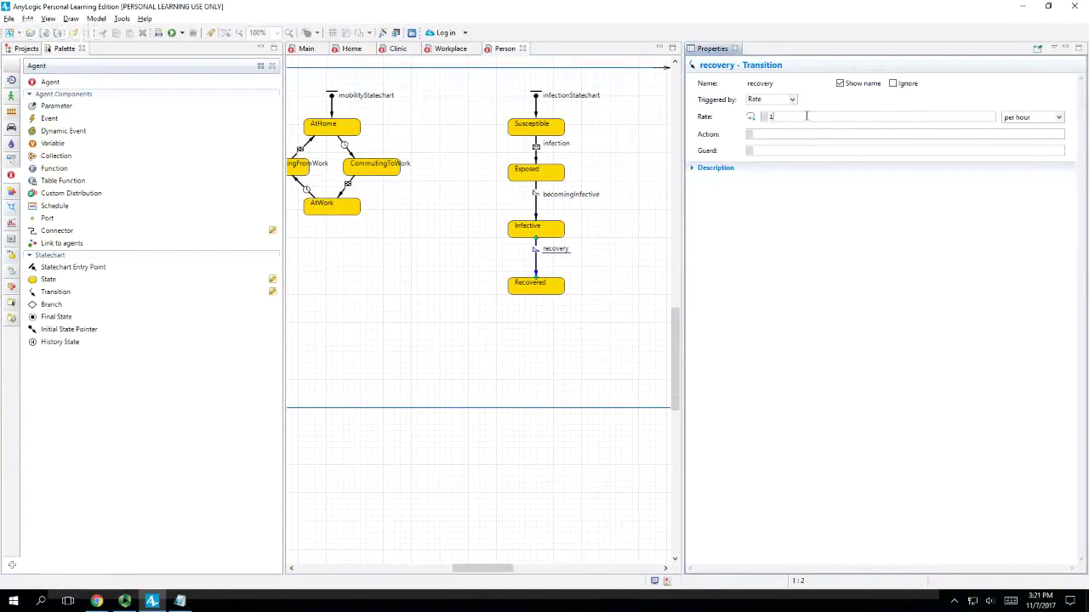
text(.0/1.0 / main.meanI)
key(ctrl+space)
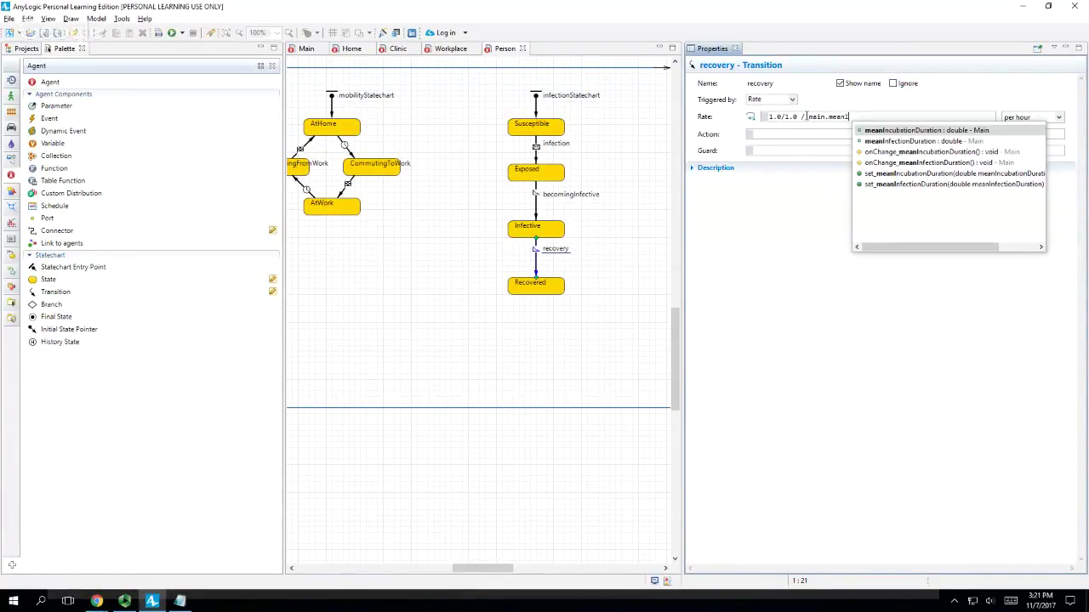
key(Down)
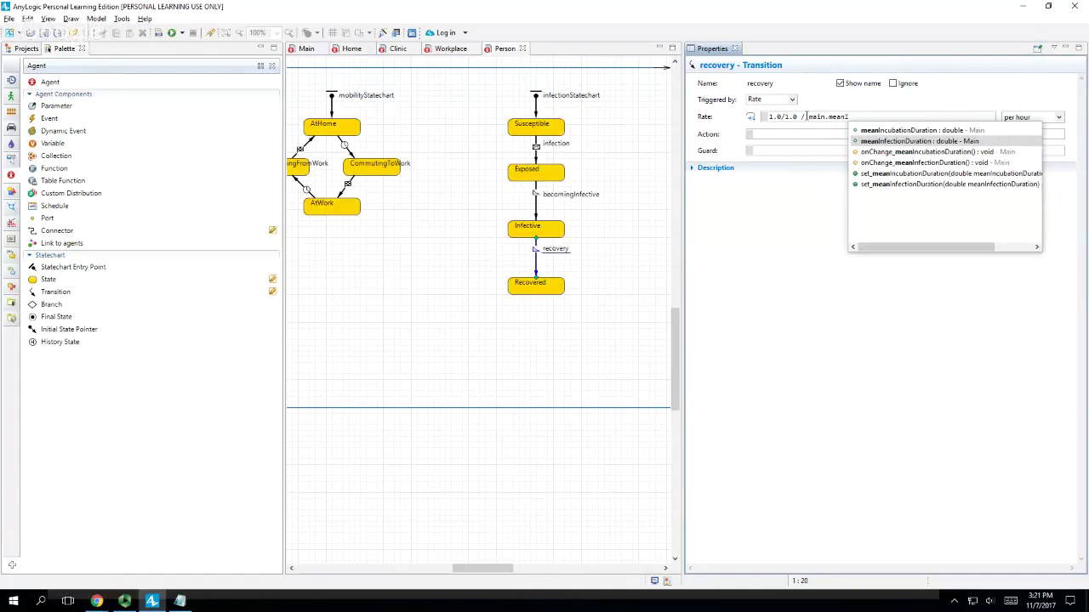
key(Return)
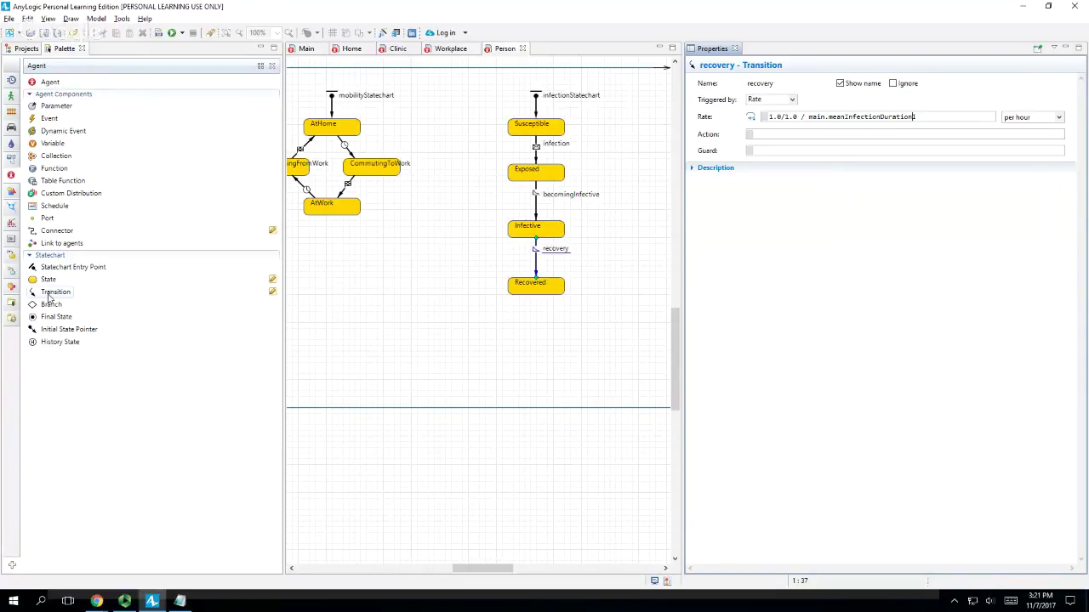
- Add an internal transition inside the Infective state, from its lower edge to its upper edge, and name it contact
click(53, 291)
click(529, 234)
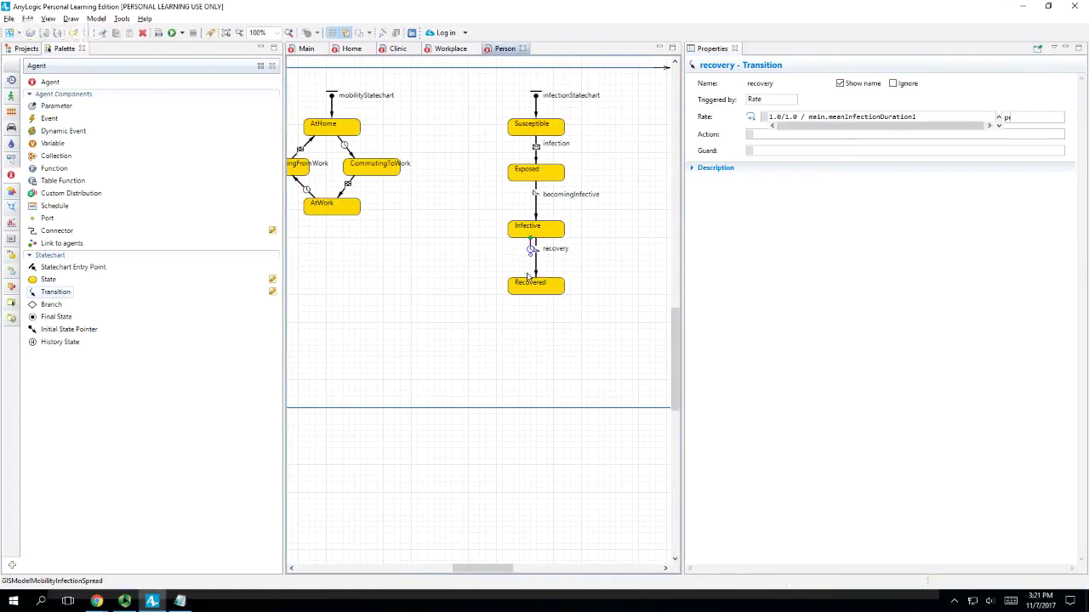
click(553, 223)
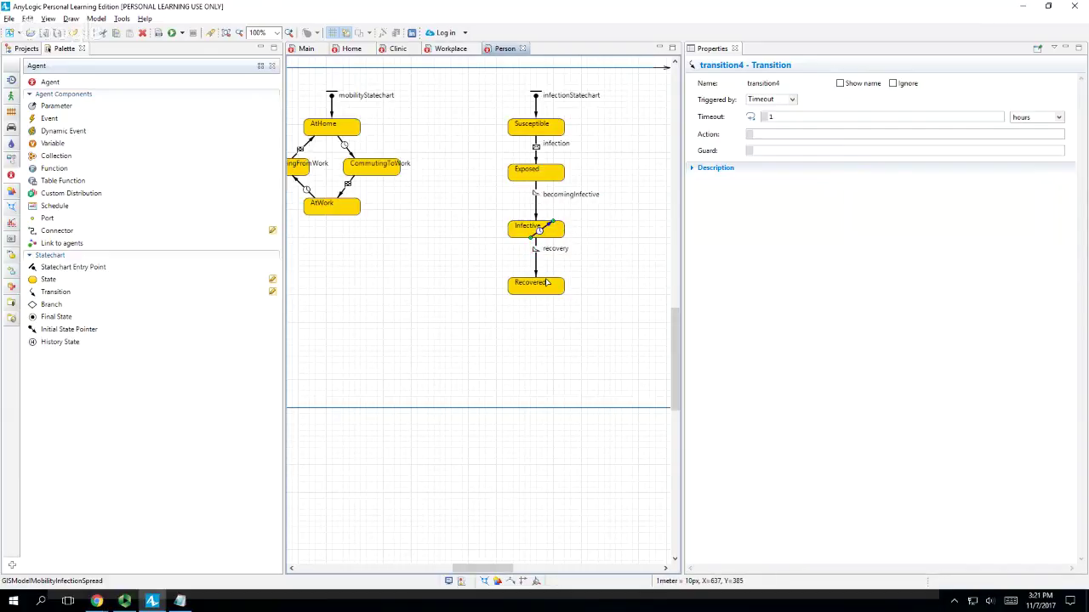
double_click(779, 83)
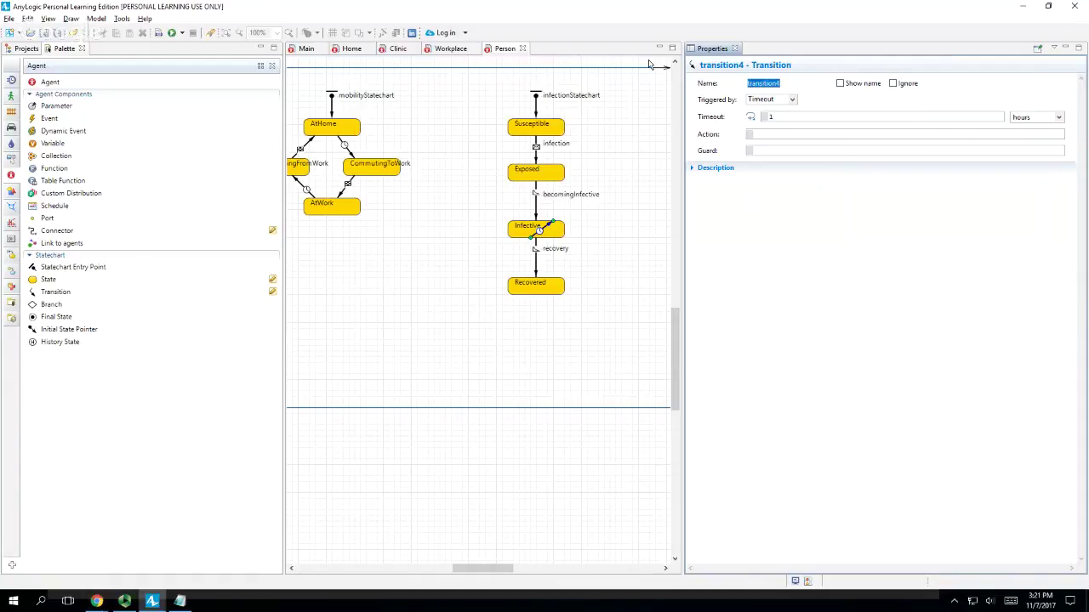
text(contqac)
key(BackSpace)
key(BackSpace)
key(BackSpace)
text(act)
- Trigger the contact transition by rate, set the rate to main.contactRate per hour, and save the model
click(793, 101)
click(774, 118)
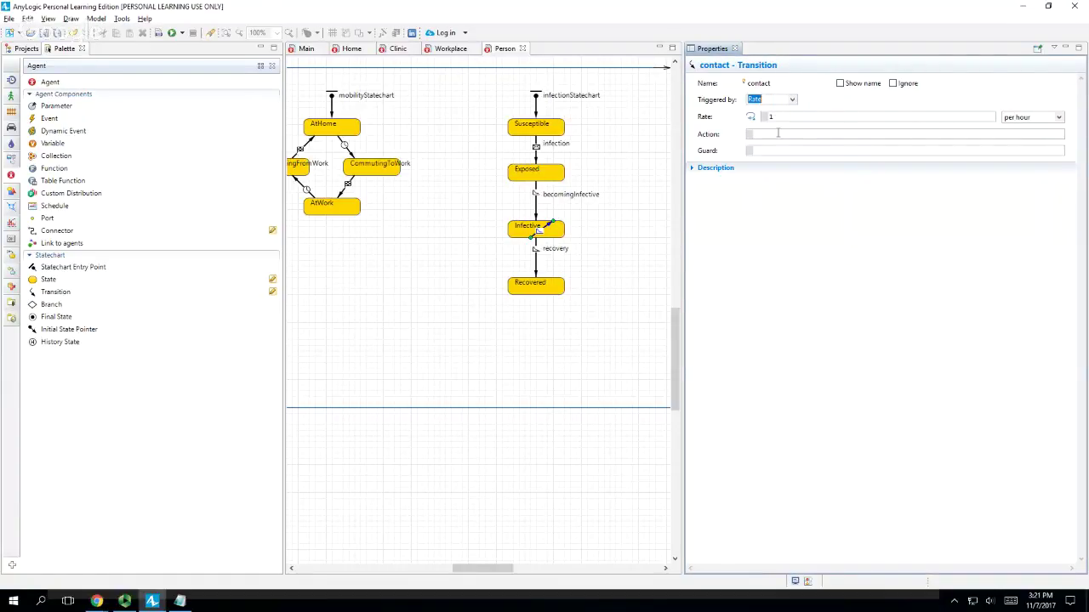
text(m)
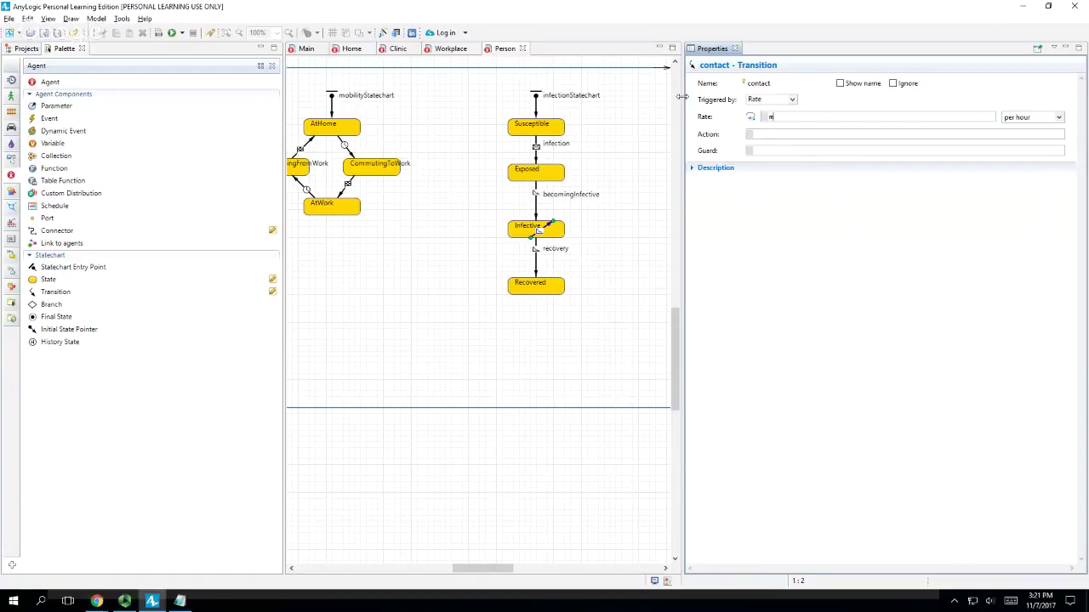
text(ain.contactRate)
key(ctrl+s)
key(ctrl+s)
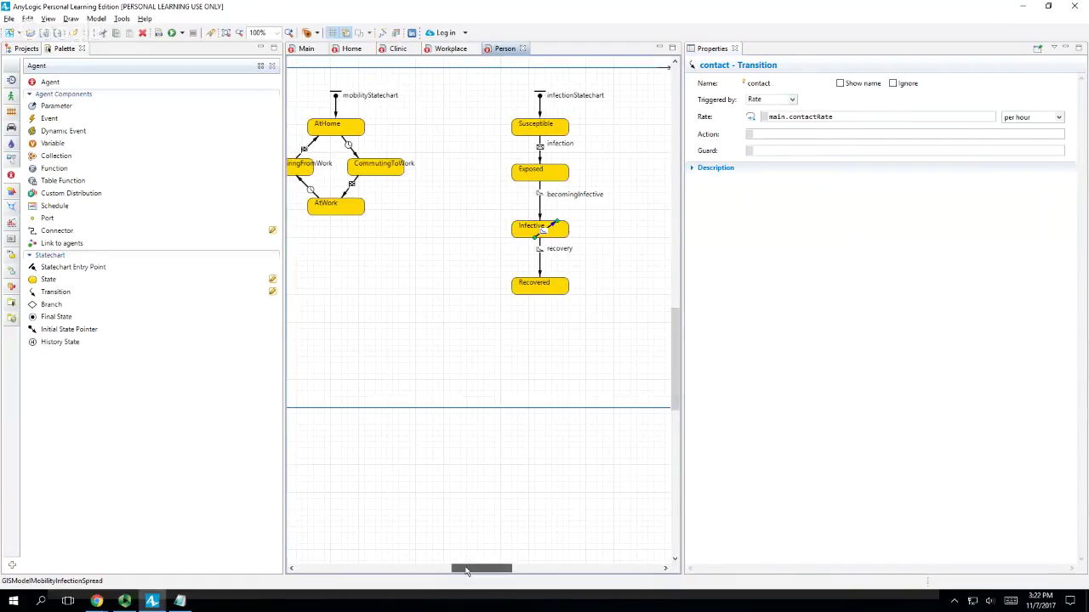
- Enter a this.sendToRandomConnected call as the contact transition's action, using code completion
drag(468, 575, 444, 564)
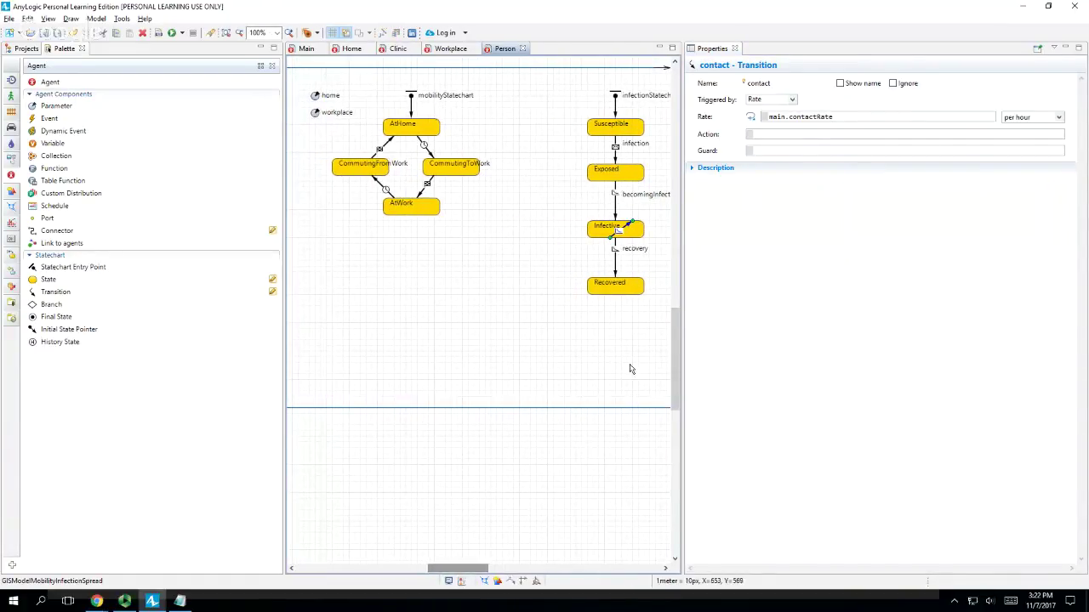
drag(682, 274, 768, 274)
drag(545, 574, 519, 572)
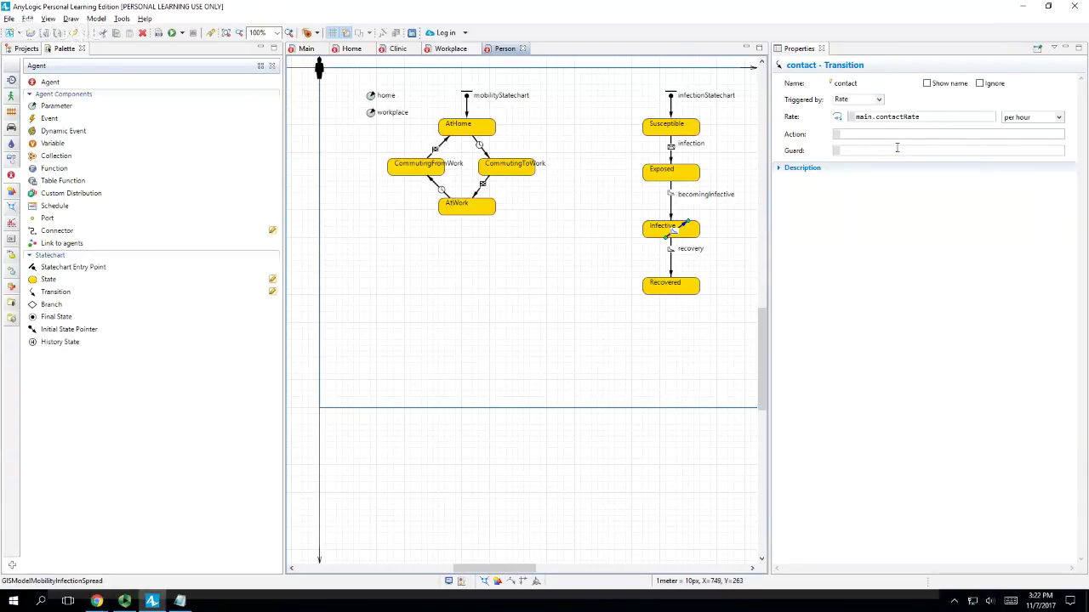
click(885, 115)
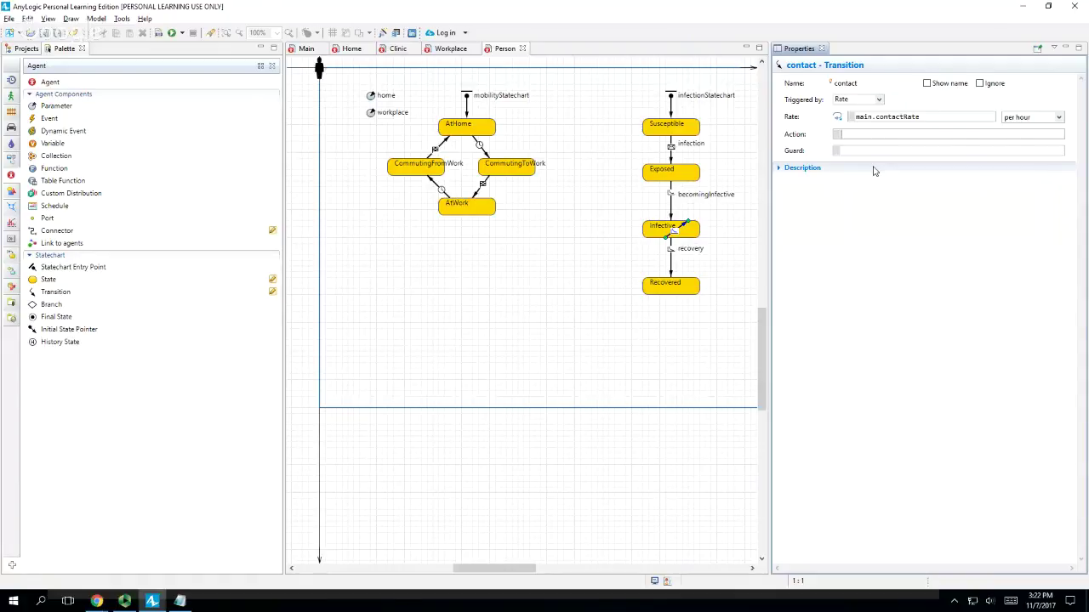
text(this.send)
key(ctrl+space)
key(Down)
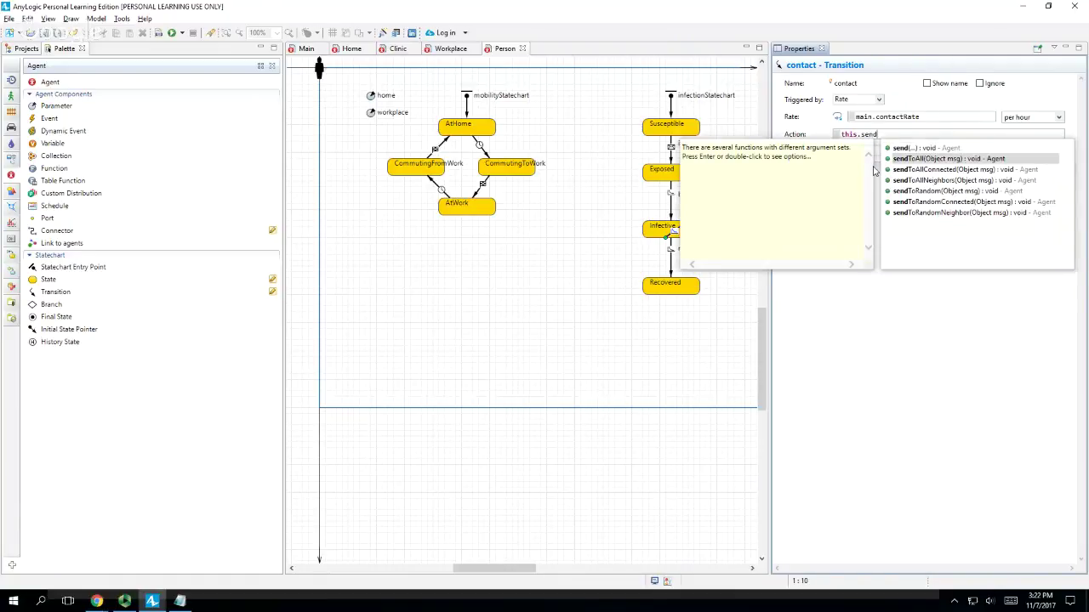
key(Down)
key(Down)
key(Down)
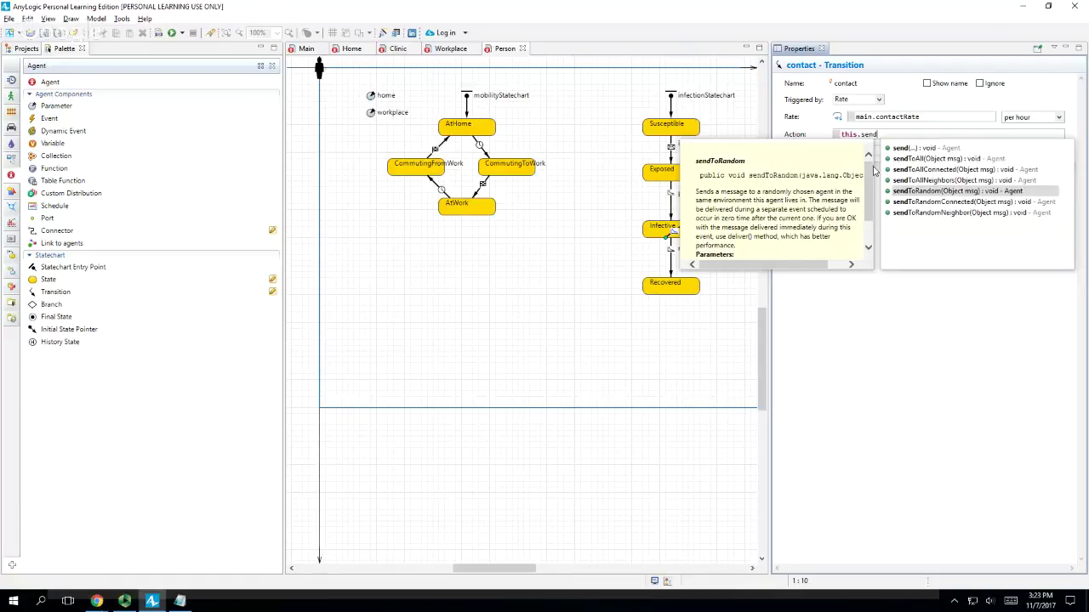
key(Up)
key(Up)
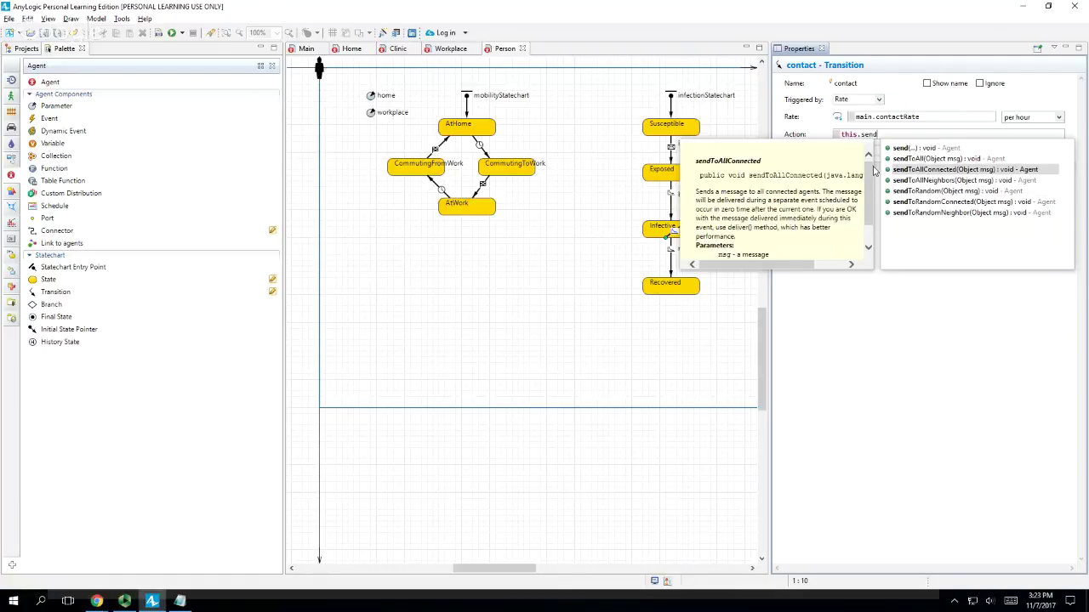
key(Down)
key(Down)
key(Down)
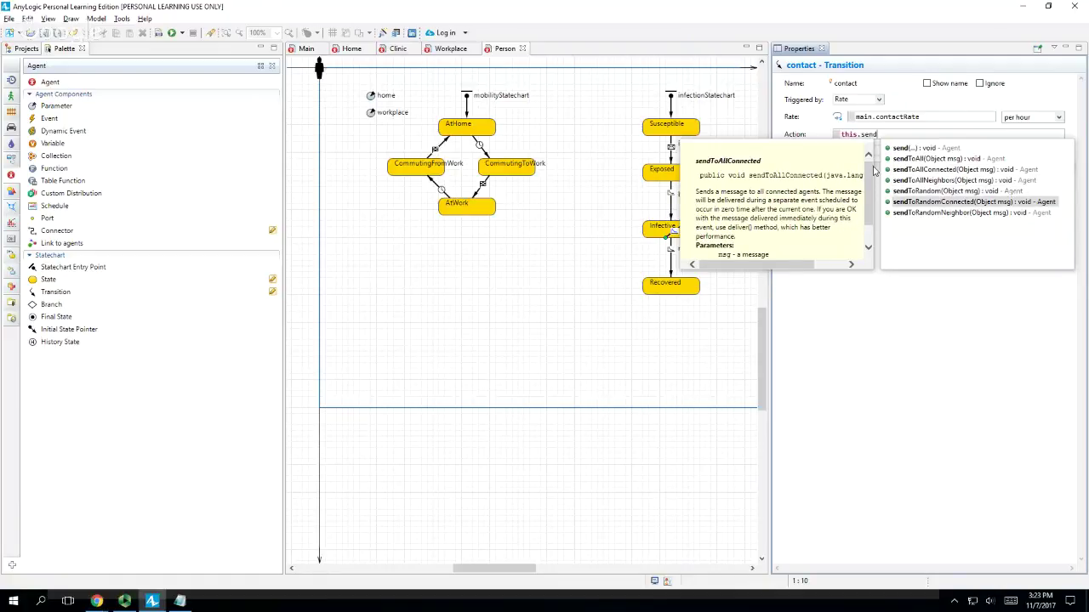
key(Return)
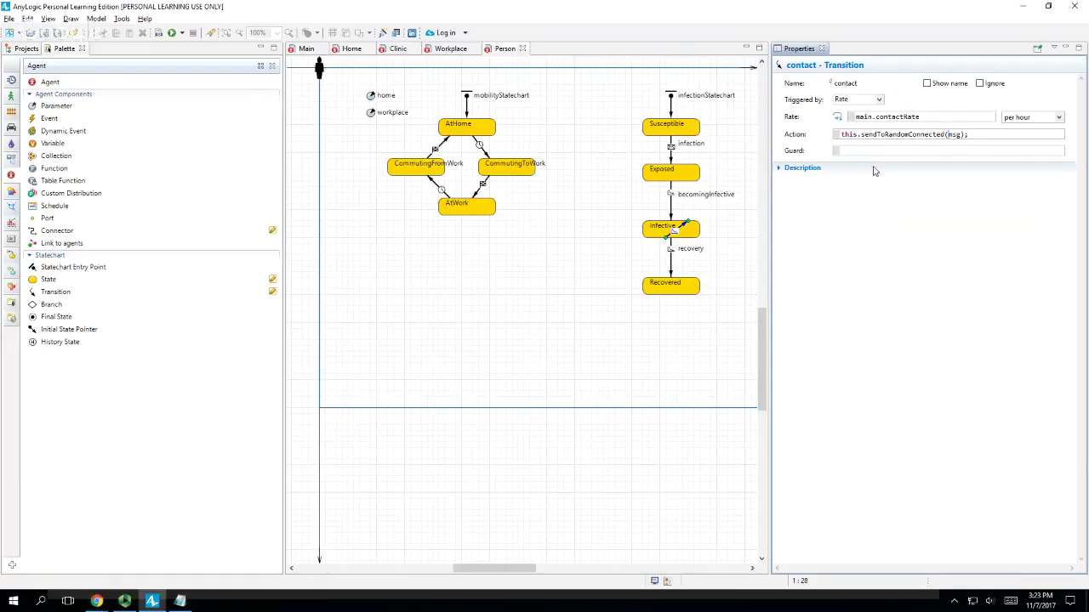
- Set the message argument of the sendToRandomConnected call to "Infected!" and save the model
key(shift+Right)
key(shift+Right)
key(shift+Right)
text("Infected"))
key(ctrl+s)
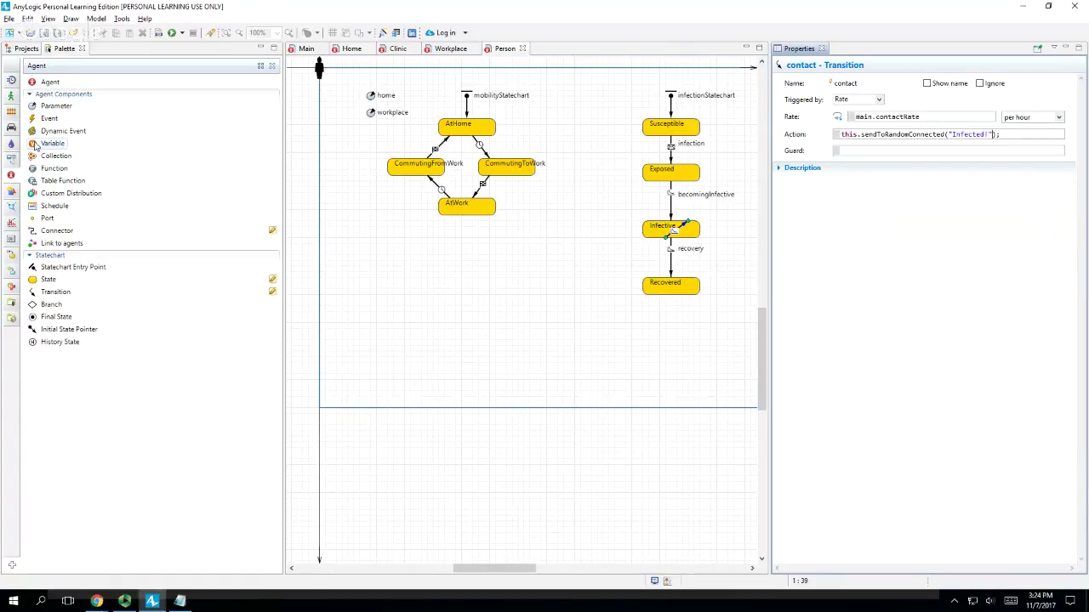
- Add a variable named colour to the Person agent, below the workplace parameter
drag(38, 143, 364, 136)
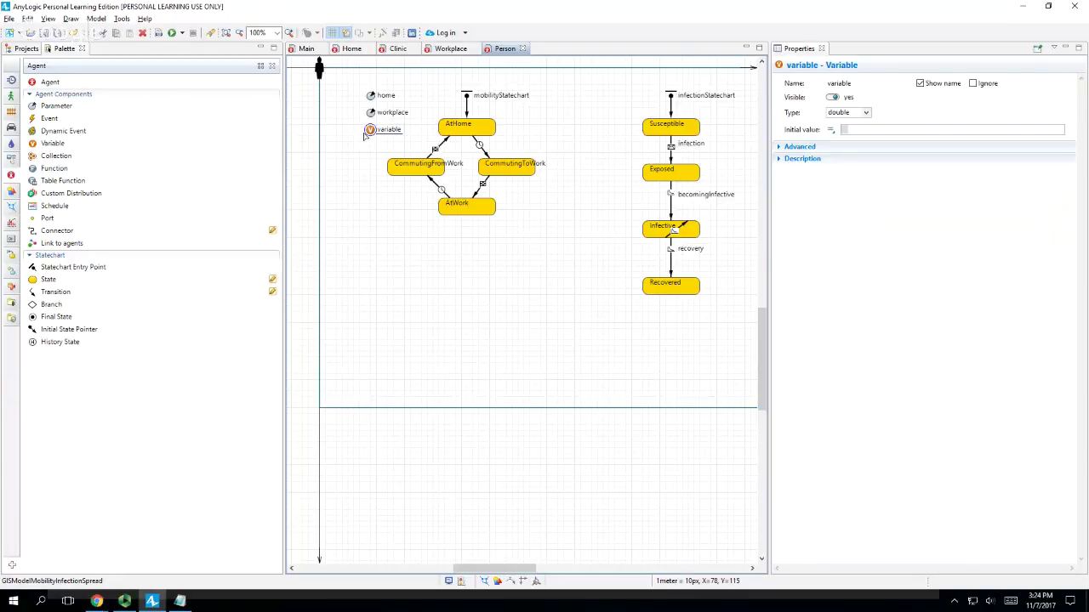
double_click(841, 82)
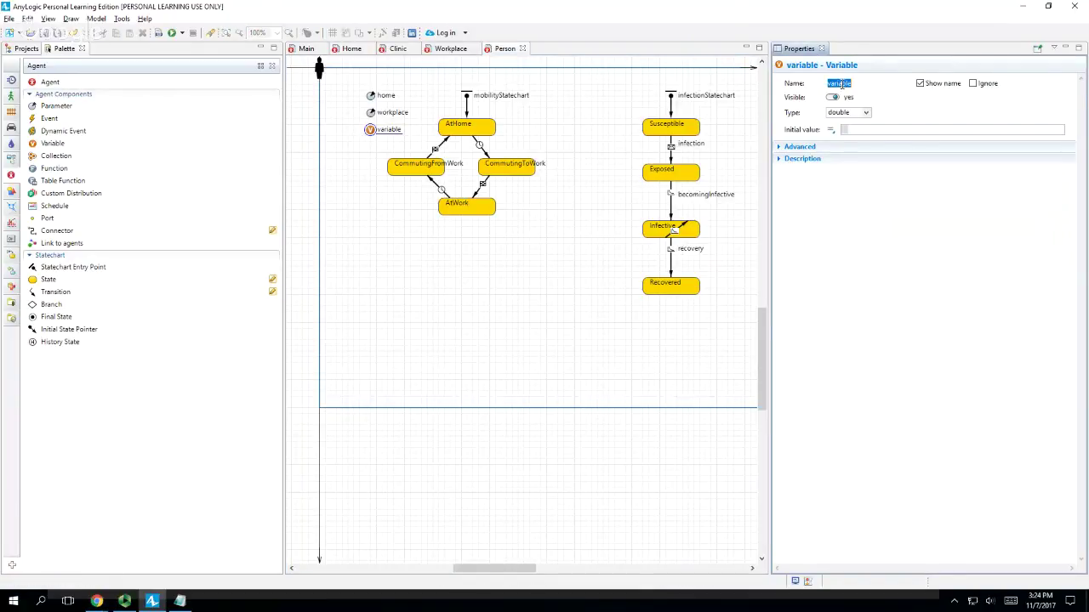
text(color)
- Set the colour variable's type to the custom type Color and its initial value to black
click(848, 112)
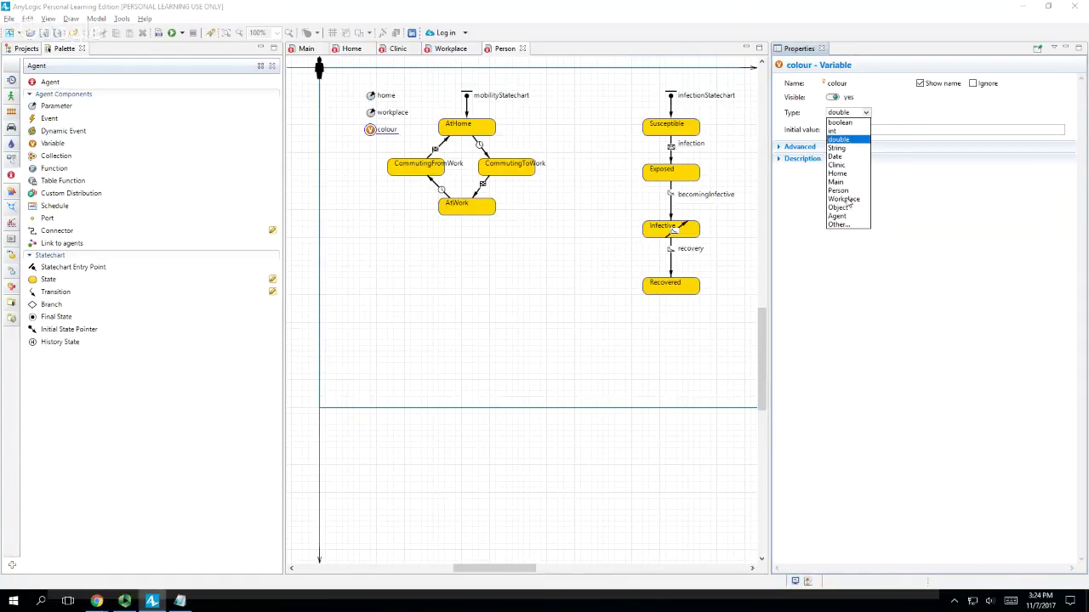
click(839, 225)
click(906, 112)
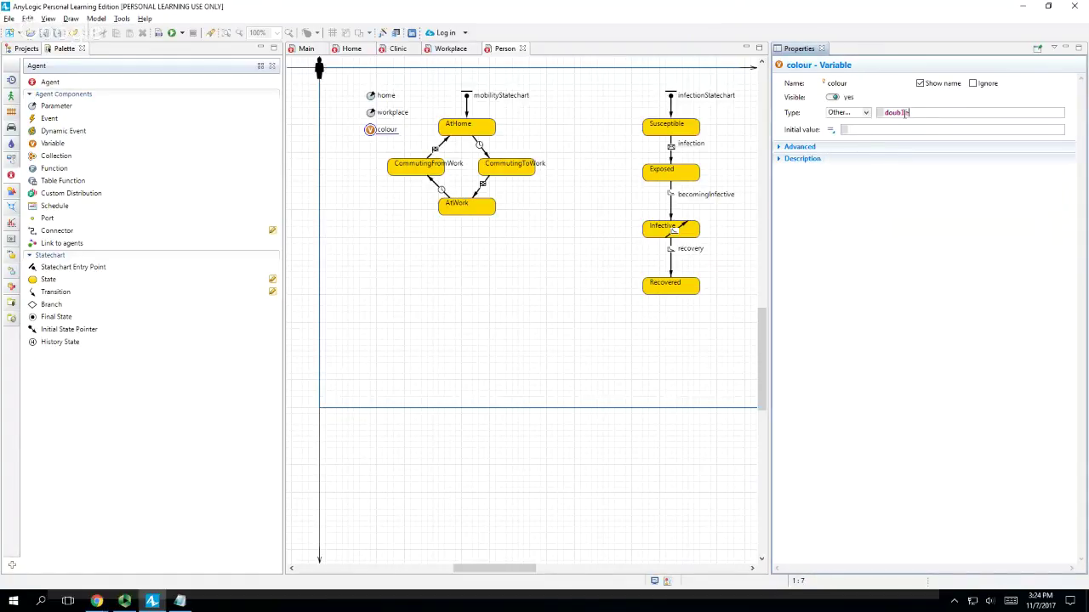
double_click(906, 113)
text(Color)
click(861, 129)
text(black)
- Enter this.colour = green; as the Susceptible state's entry action and copy that line
click(667, 129)
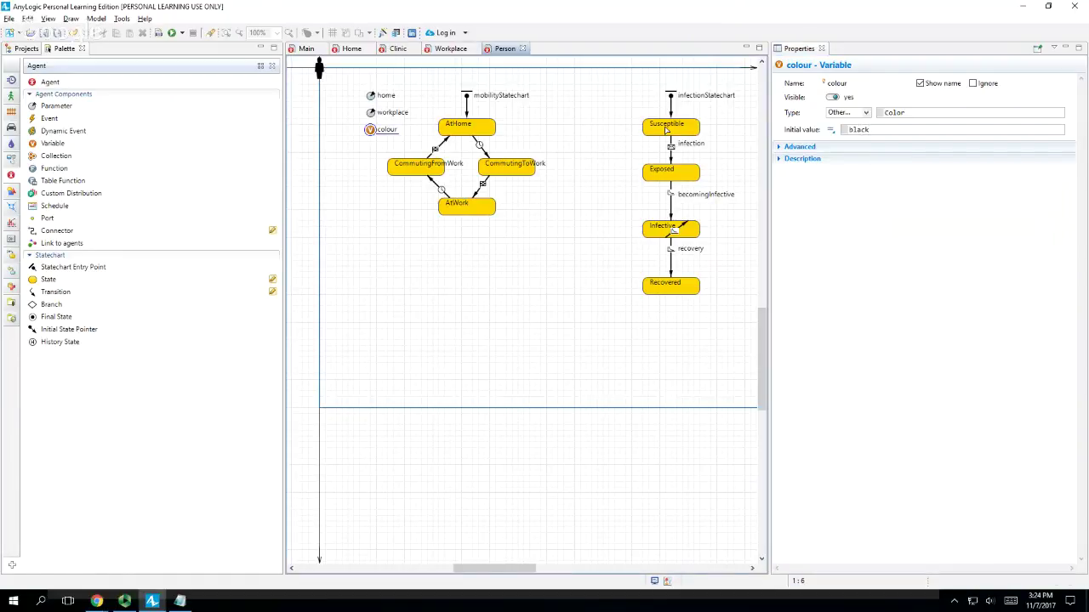
click(858, 114)
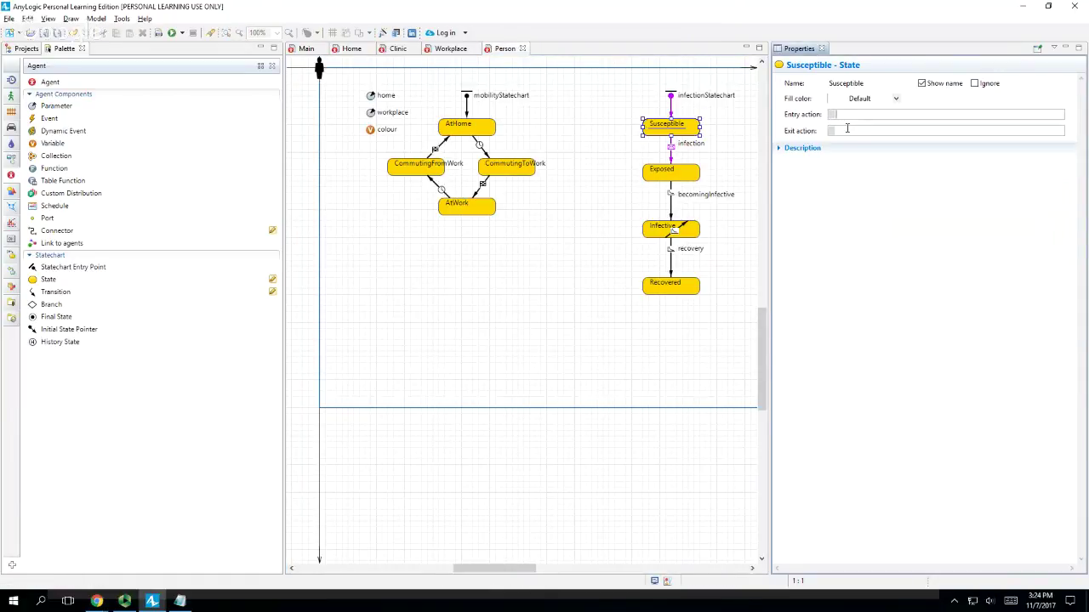
text(this.colour = green;)
key(ctrl+a)
key(ctrl+c)
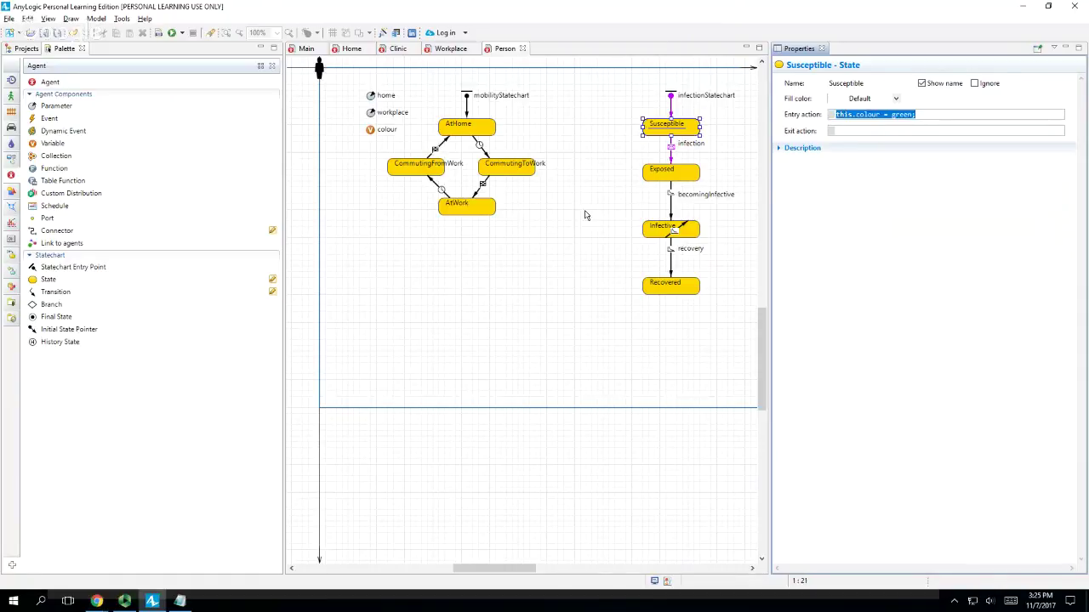
- Paste the copied line as the Exposed state's entry action and change it to this.colour = magenta;
click(664, 174)
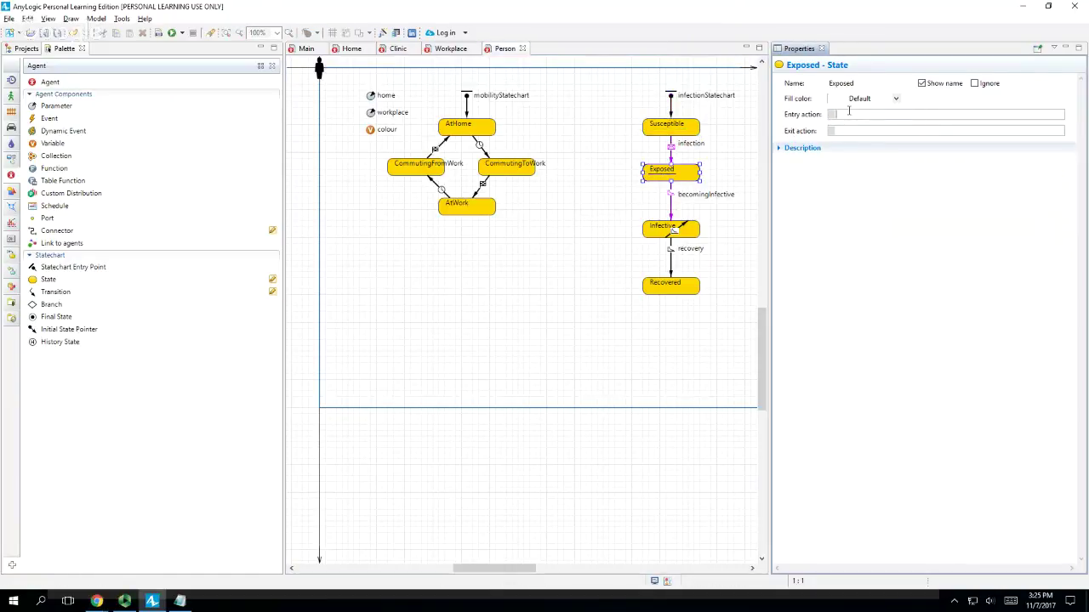
key(ctrl+v)
key(Left)
key(ctrl+shift+Left)
text(magenta)
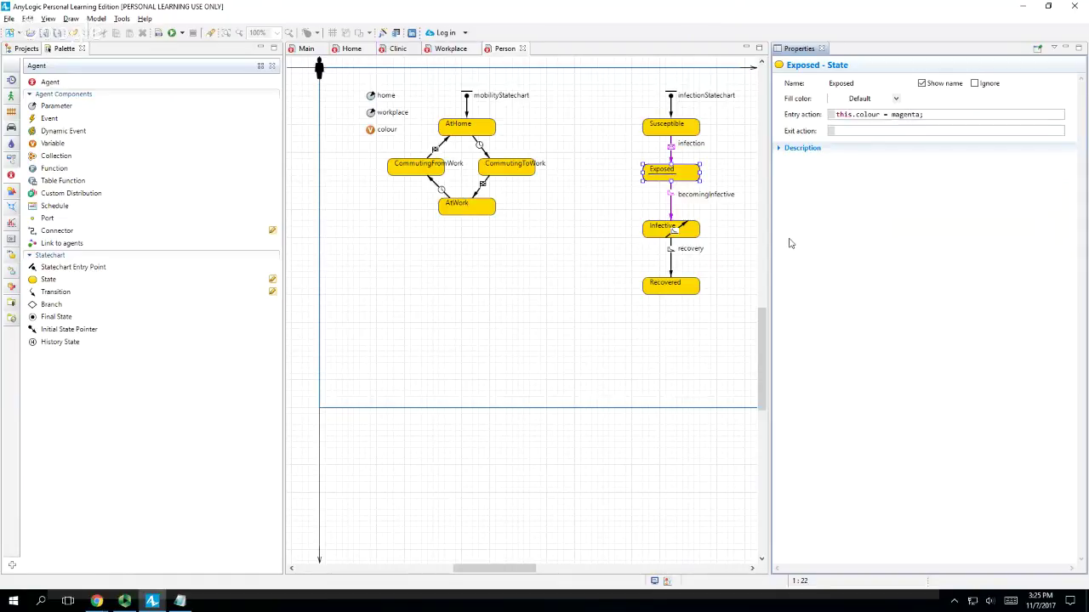
- Paste the entry action into the Infective state, change it to this.colour = red; and copy that line
click(690, 237)
click(857, 116)
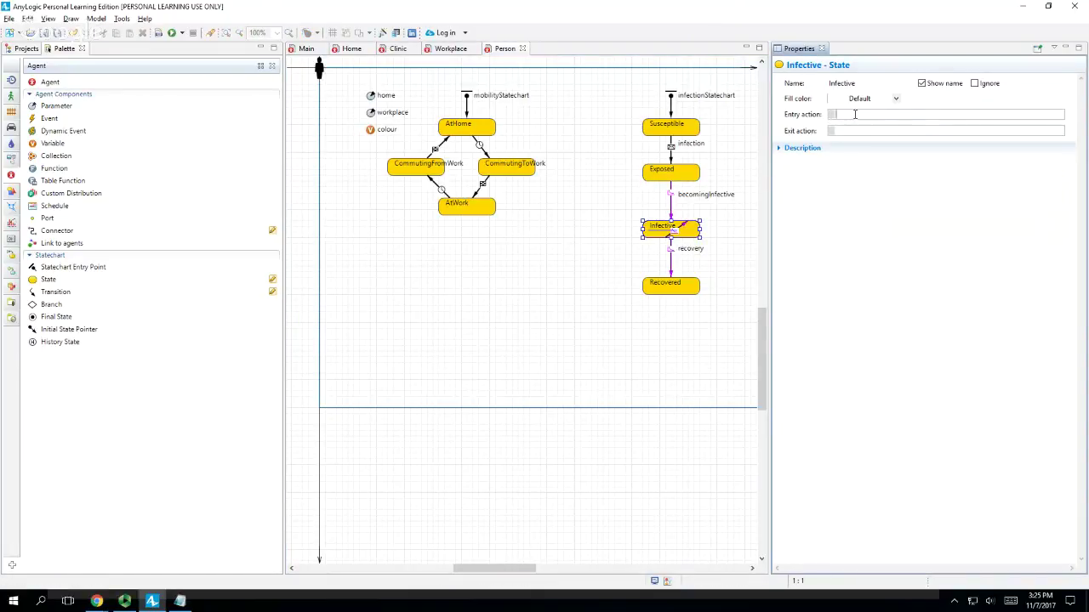
key(ctrl+v)
key(ctrl+shift+Left)
text(re)
key(ctrl+a)
key(ctrl+c)
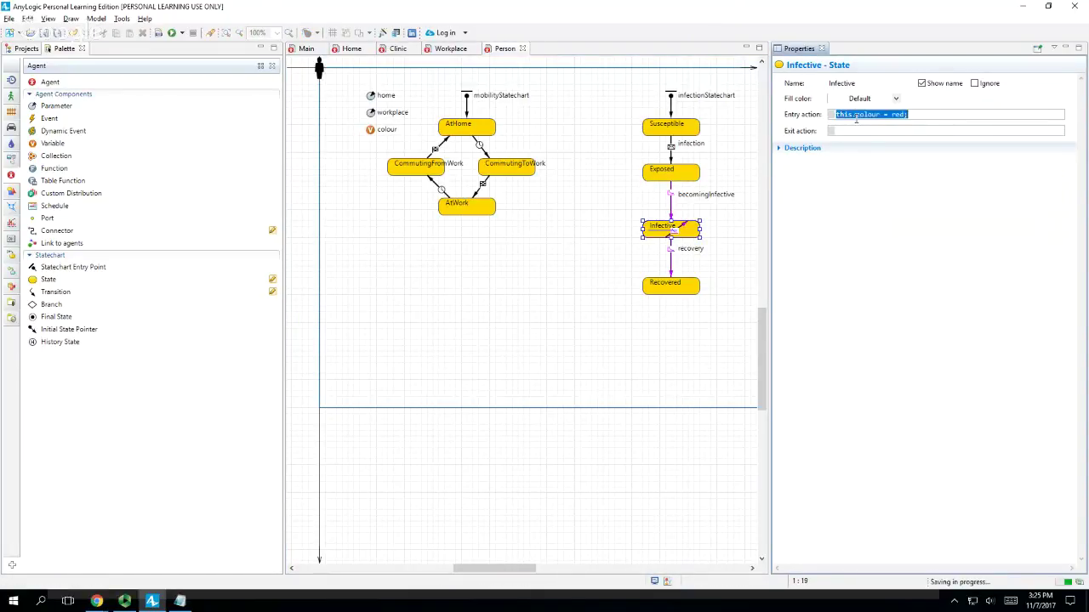
- Set the Recovered state's entry action to this.colour = gray; using the pasted line and code completion, and save the model
click(678, 282)
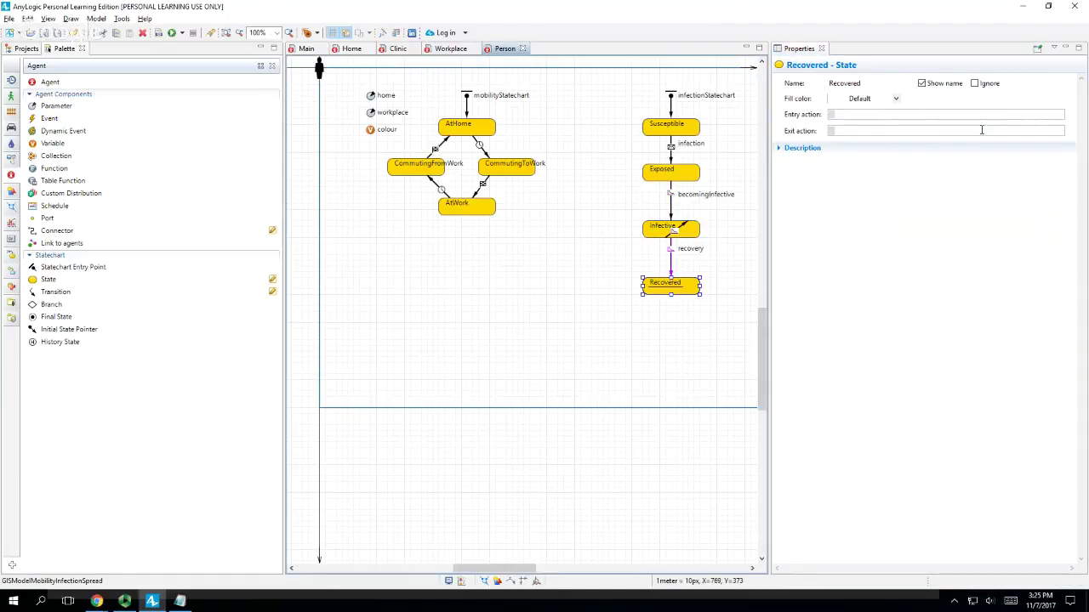
click(882, 114)
key(ctrl+v)
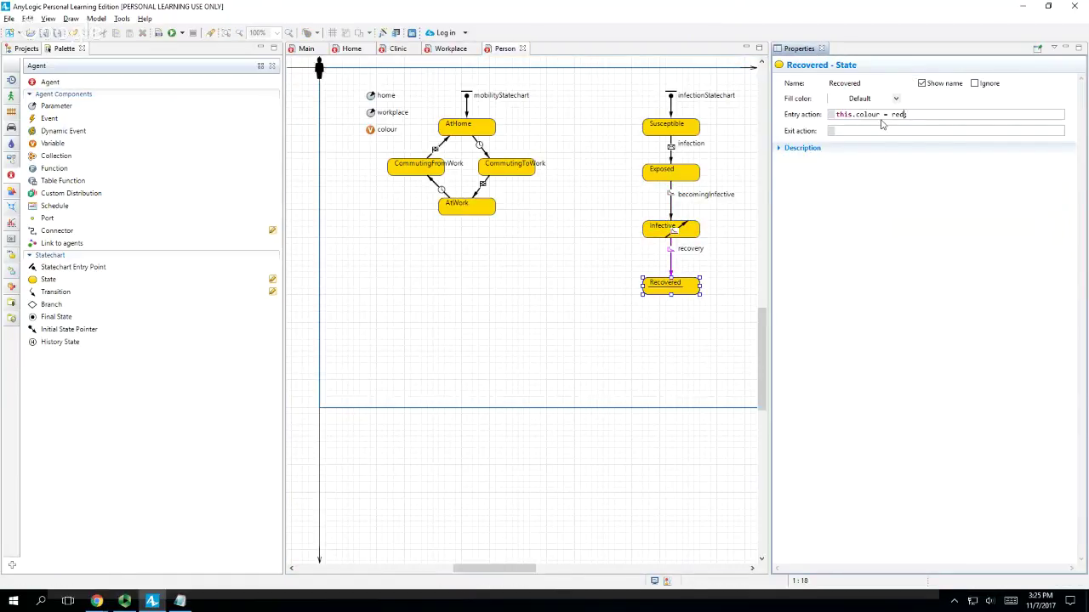
key(ctrl+shift+Left)
text(gra)
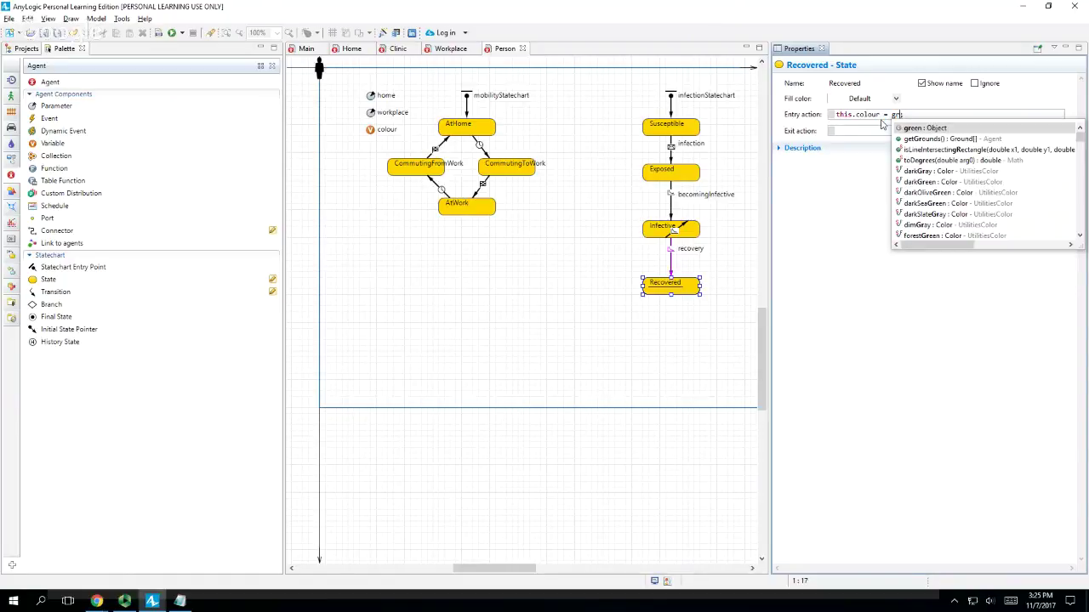
text(e)
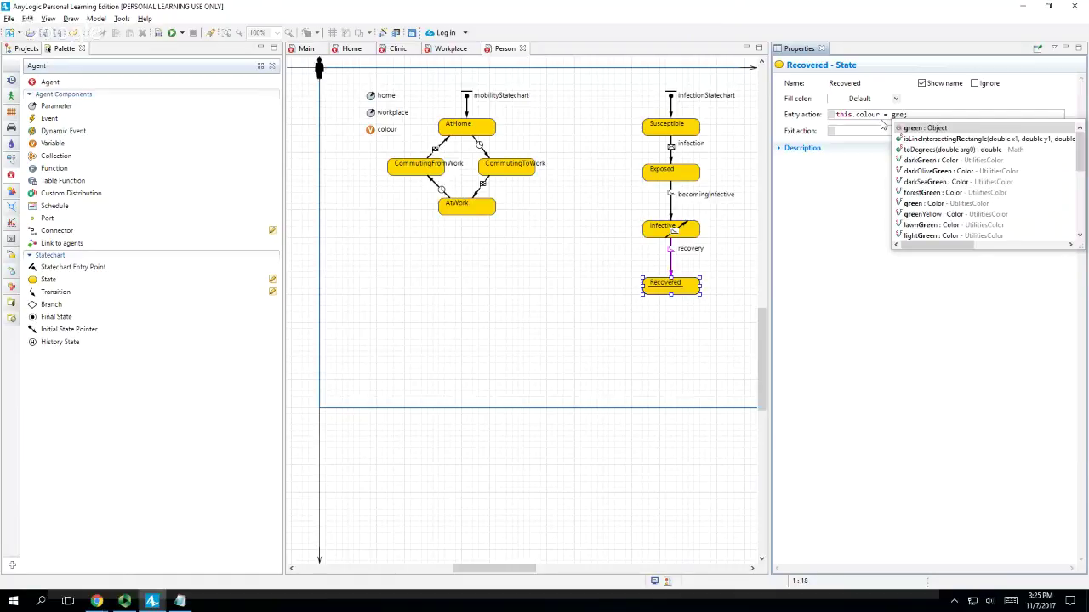
text(y)
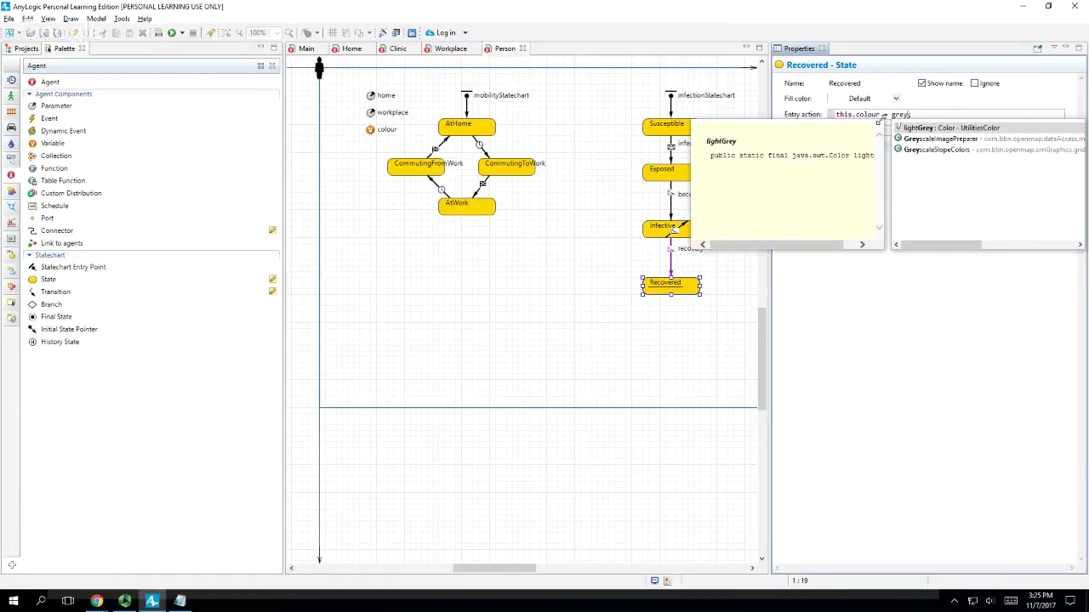
key(BackSpace)
key(BackSpace)
text(a)
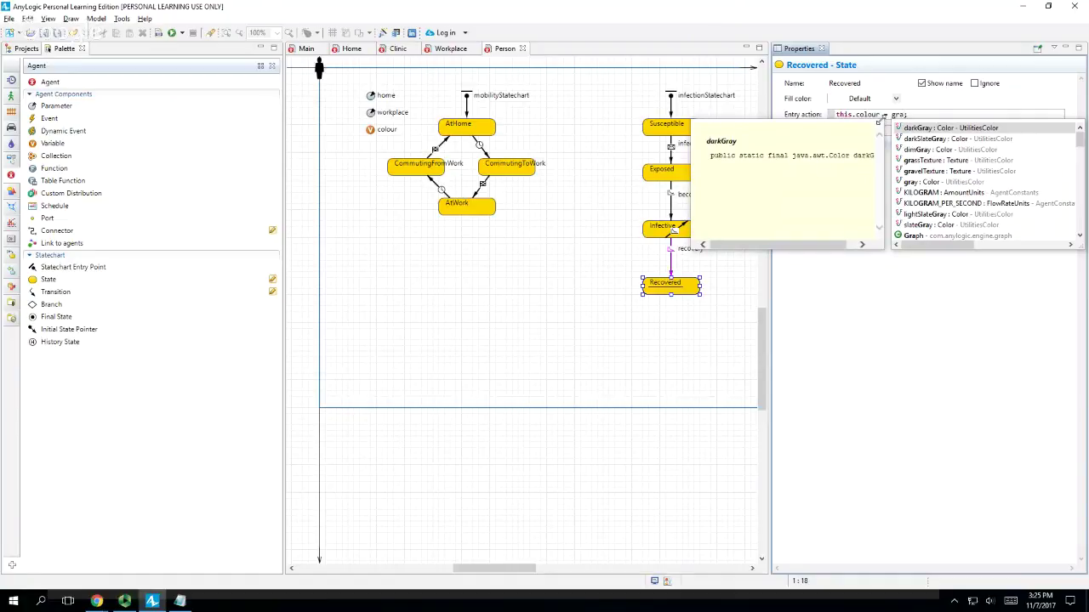
key(Down)
key(Down)
key(Down)
key(Down)
key(Down)
key(Return)
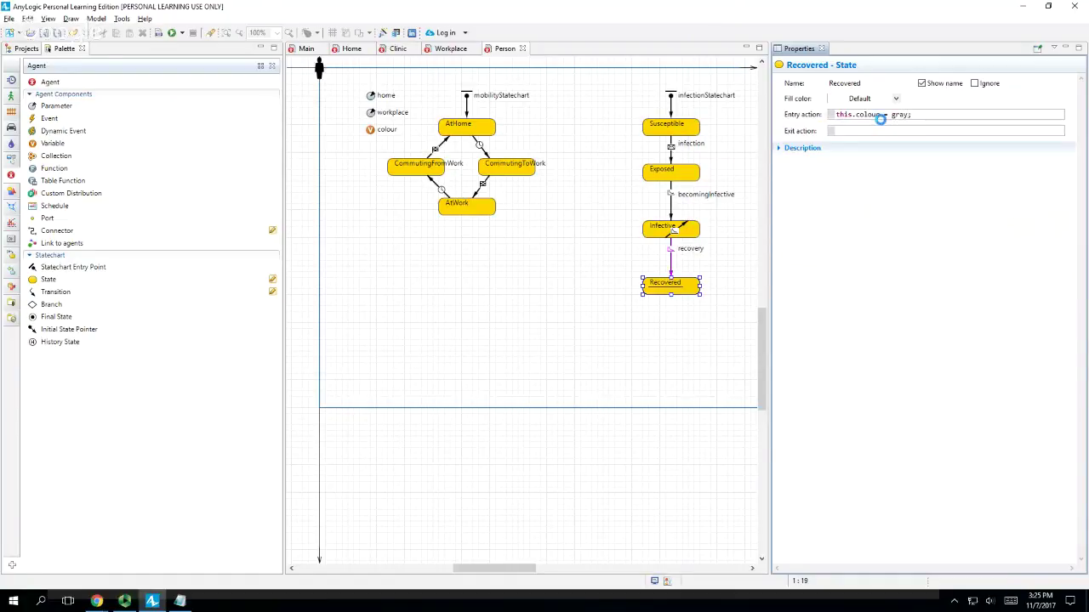
key(ctrl+s)
- Set the Susceptible state's fill colour to lime
click(669, 130)
click(863, 99)
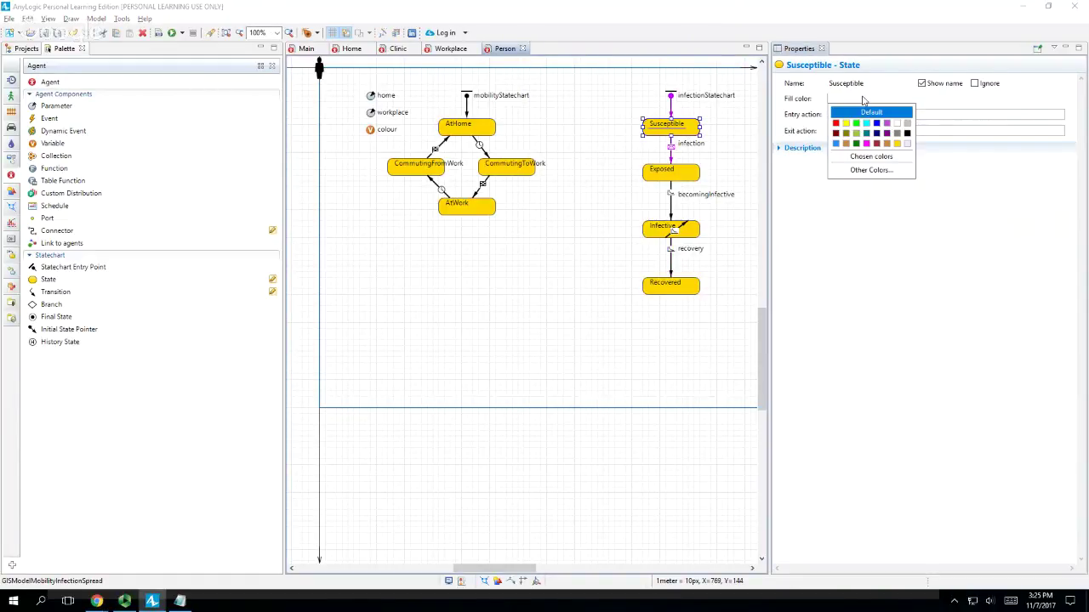
click(855, 124)
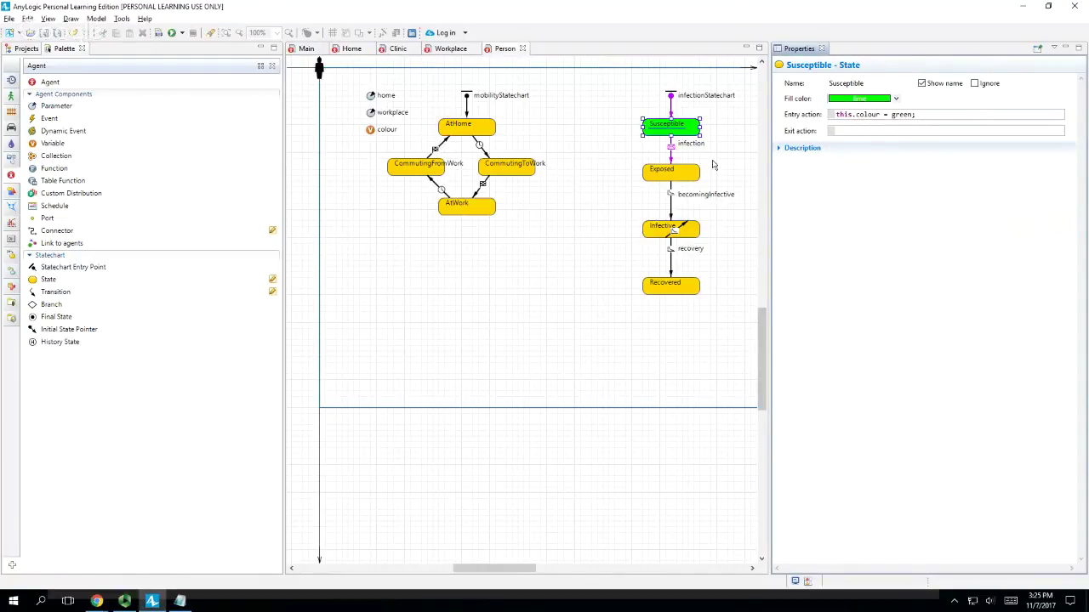
- Change the colour in the Susceptible state's entry action to lime and save the model
double_click(900, 114)
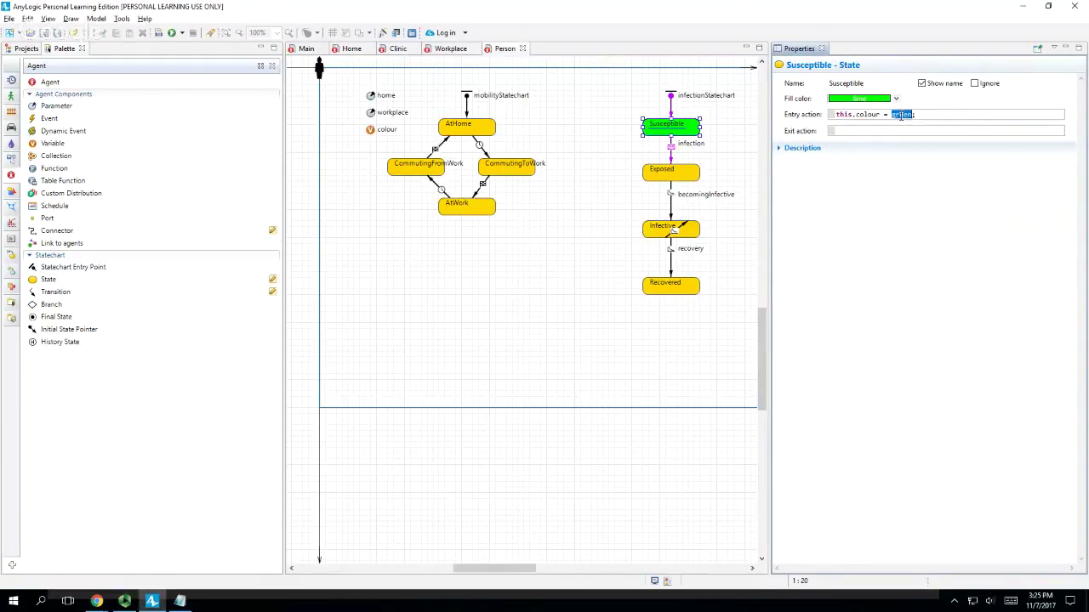
text(lime)
key(BackSpace)
text(e)
key(ctrl+s)
- Set the Exposed state's fill colour to magenta and the Infective state's fill colour to red
click(681, 178)
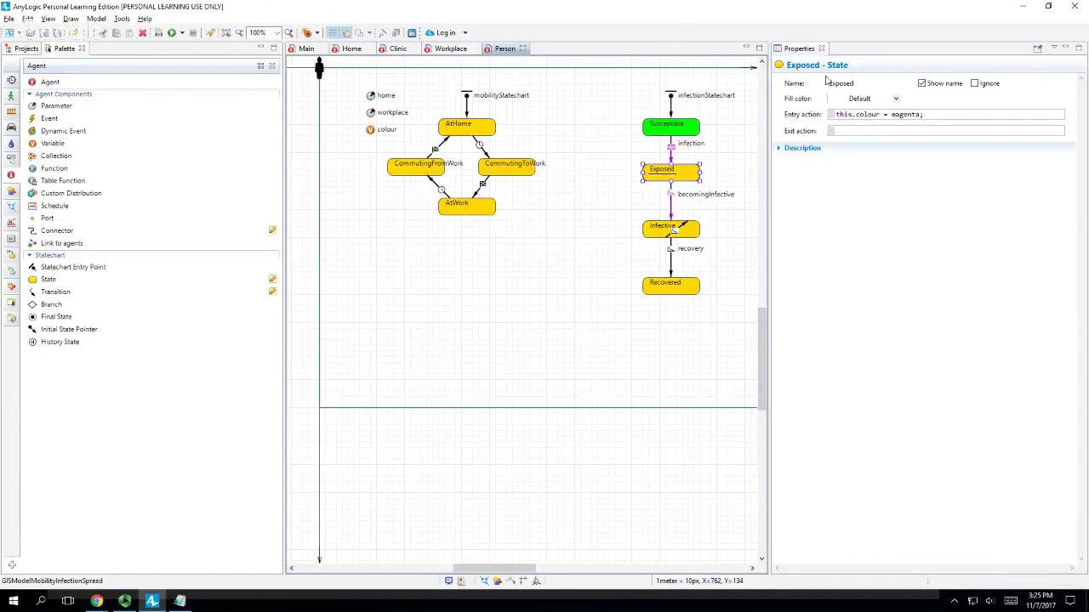
click(869, 98)
click(866, 143)
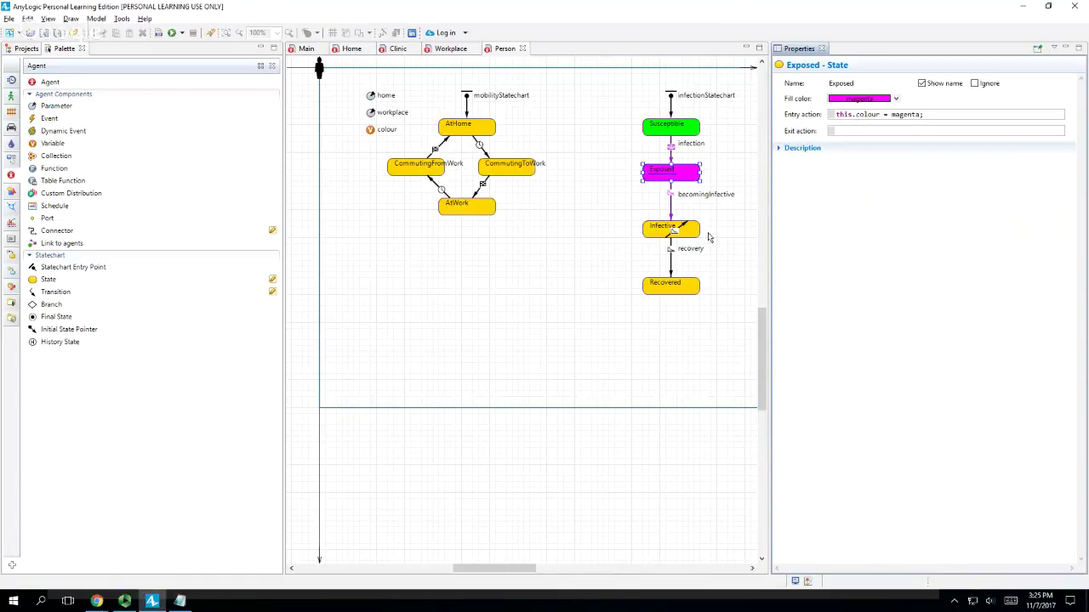
click(689, 236)
click(863, 99)
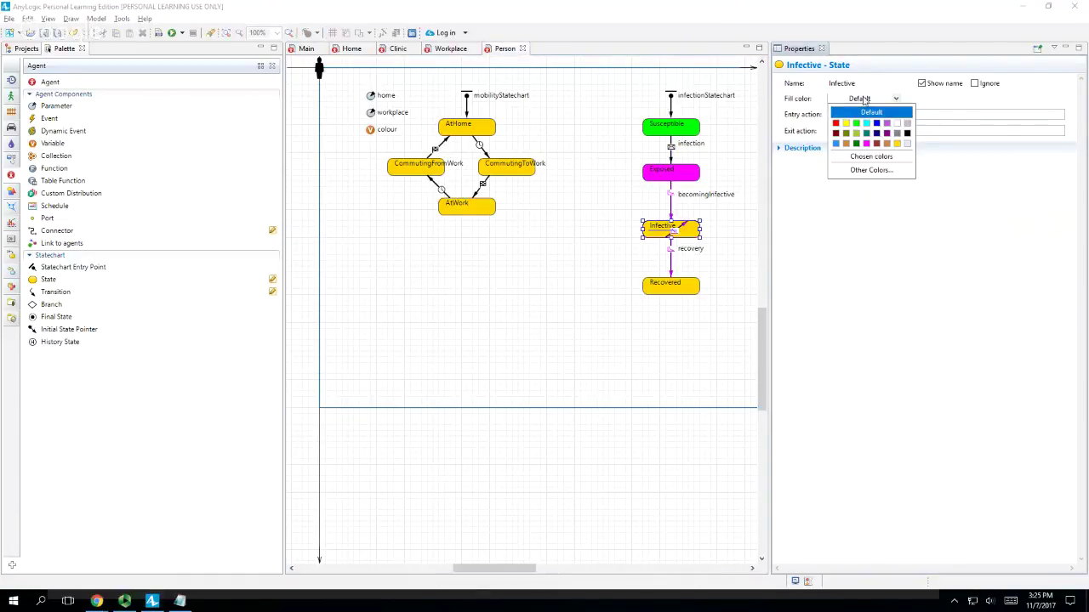
click(835, 123)
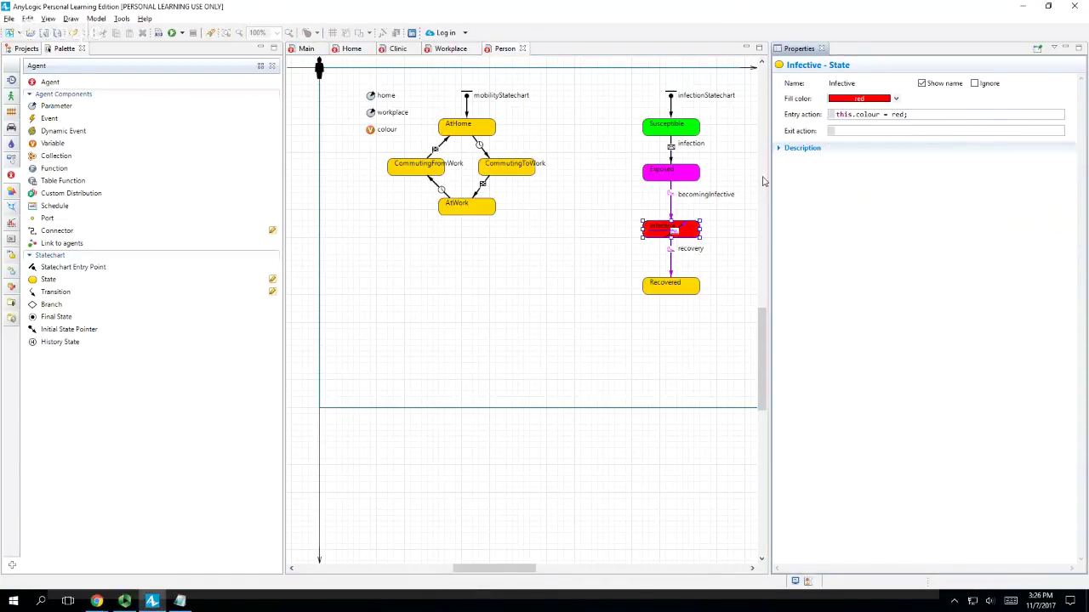
- Set the Recovered state's fill colour to gray and save the model
click(698, 259)
click(857, 100)
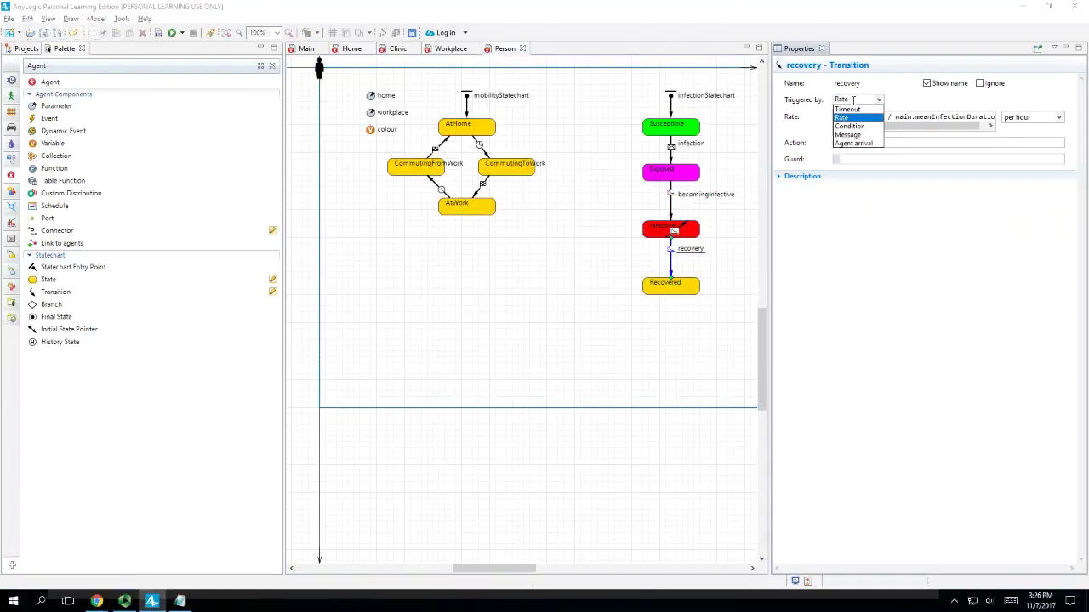
click(696, 293)
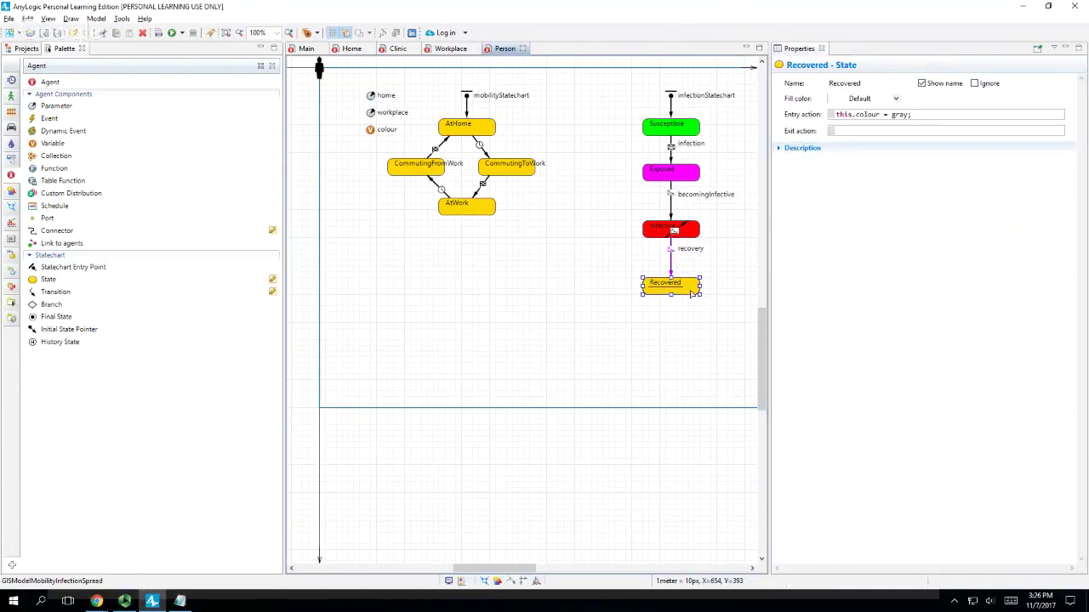
click(896, 99)
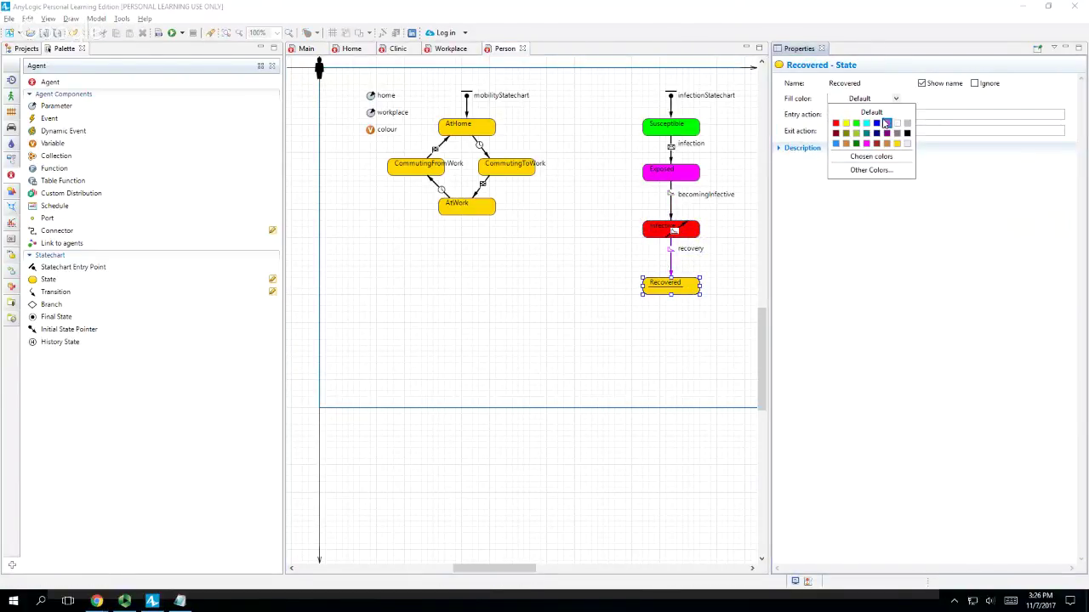
click(898, 135)
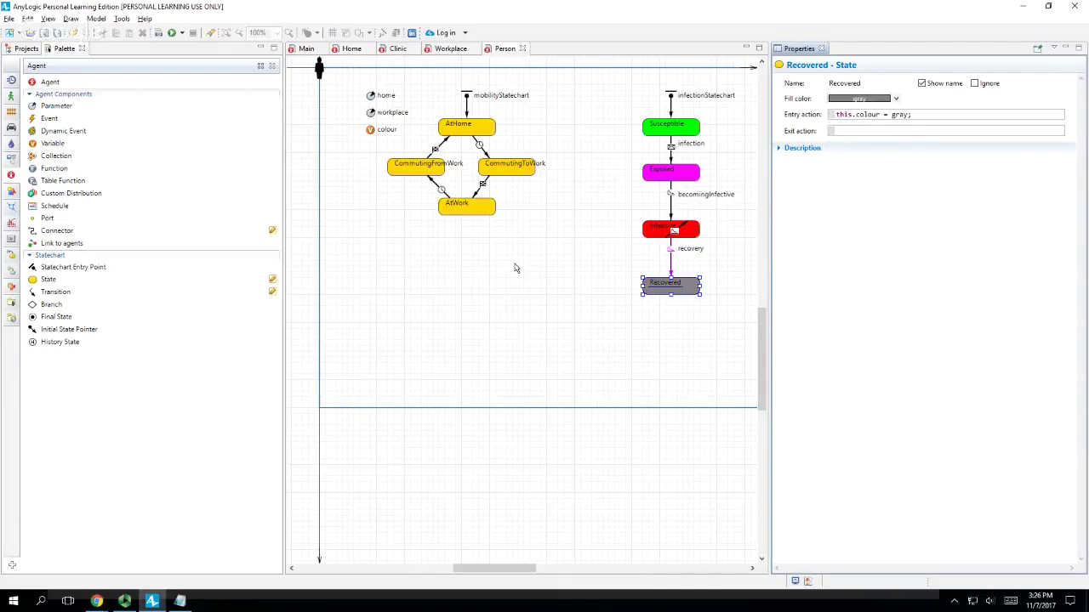
key(ctrl+s)
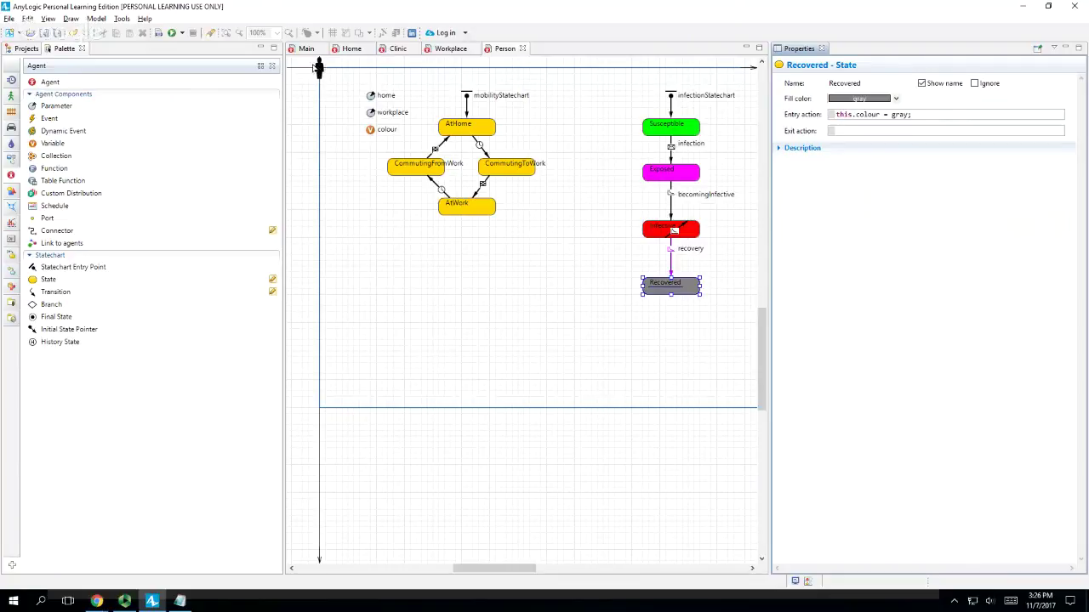
- Select the shapeBody curve of the person shape within the Person agent's presentation in the project tree
click(25, 49)
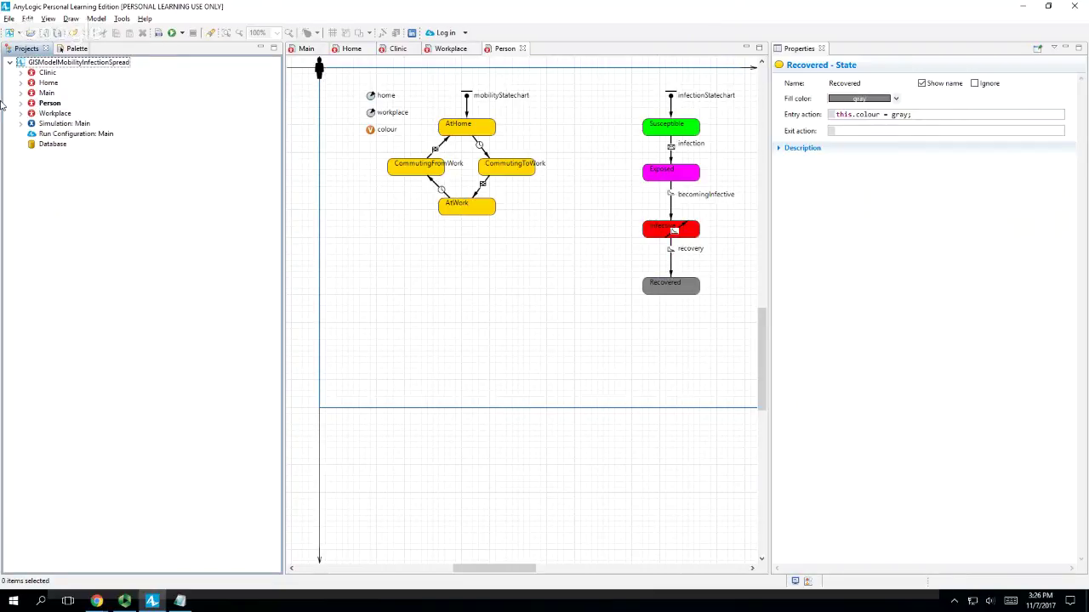
click(21, 103)
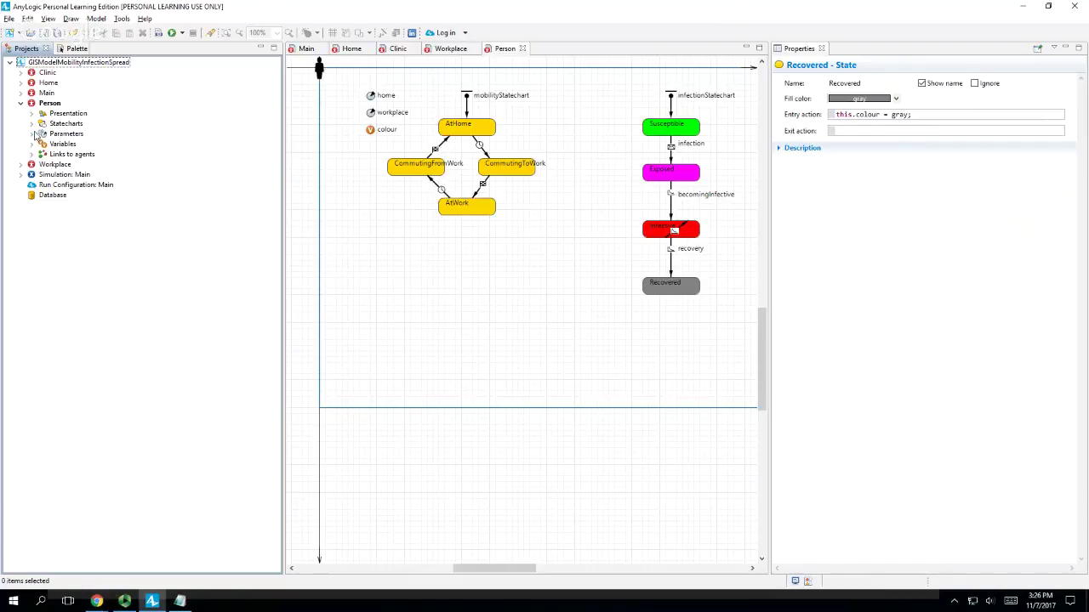
click(33, 114)
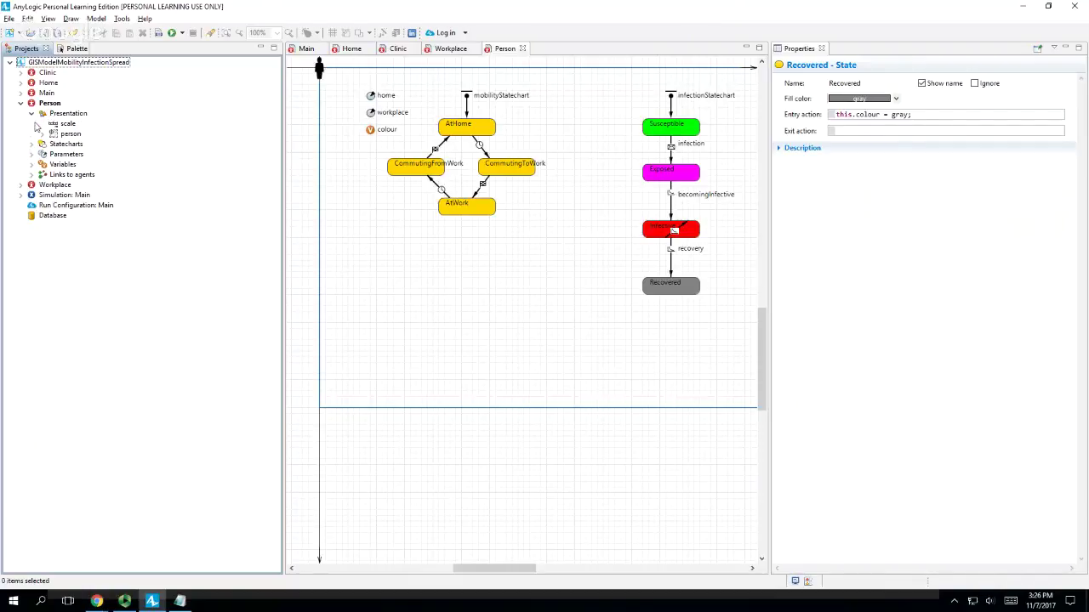
click(41, 133)
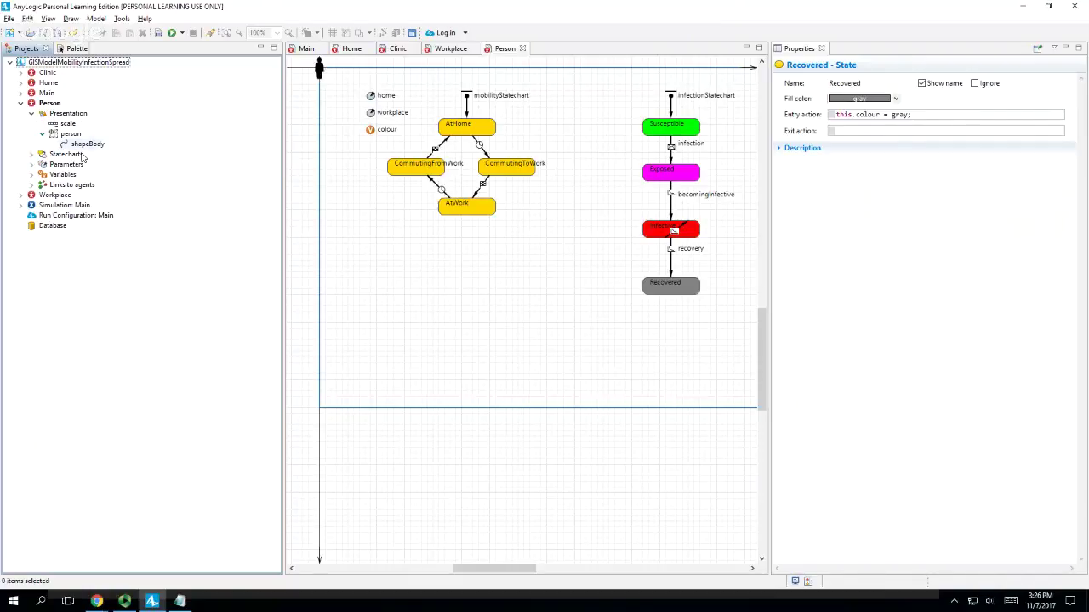
click(85, 144)
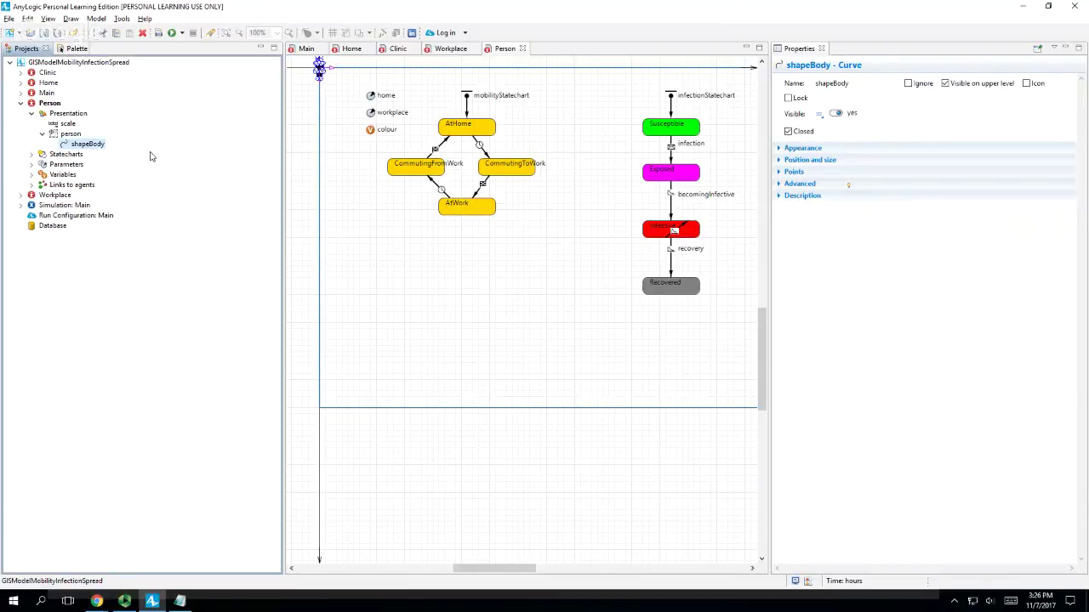
- Make the shapeBody curve's fill colour a dynamic value and set it to this.colour
click(786, 149)
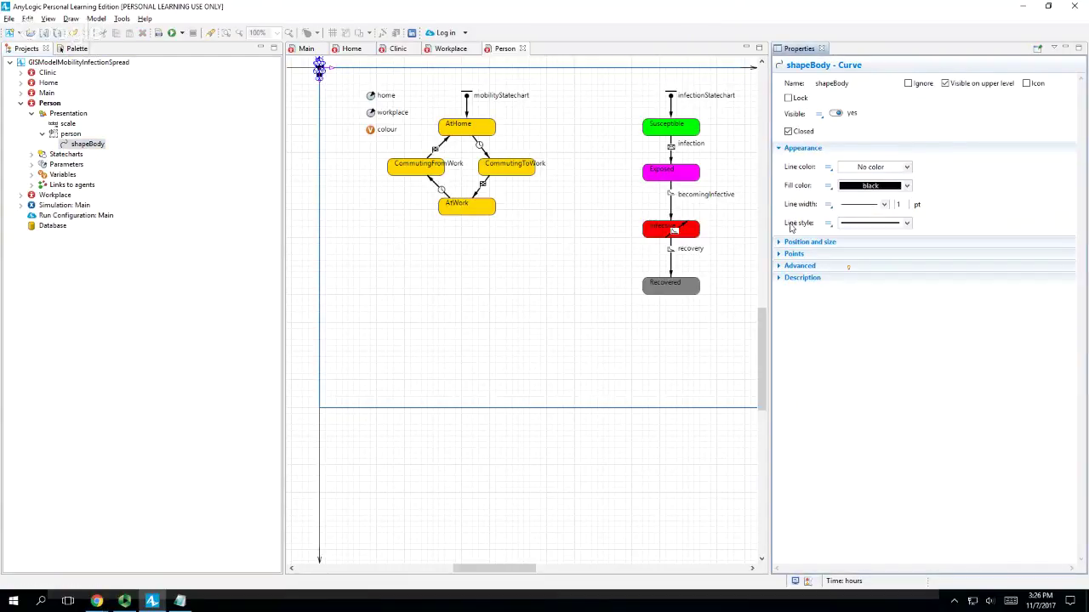
click(828, 186)
click(854, 186)
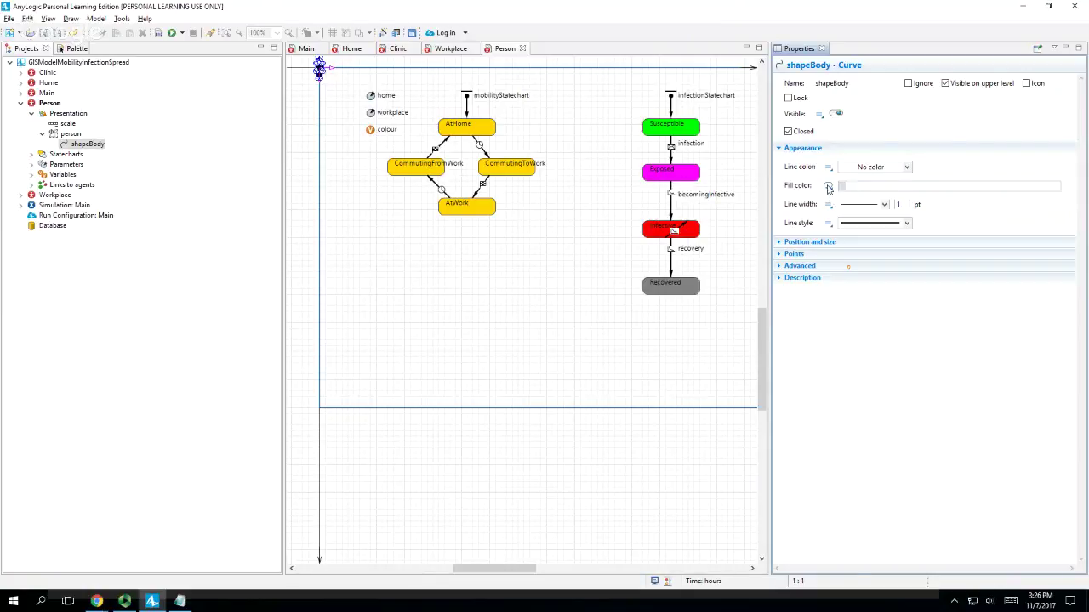
click(828, 186)
click(828, 186)
click(832, 212)
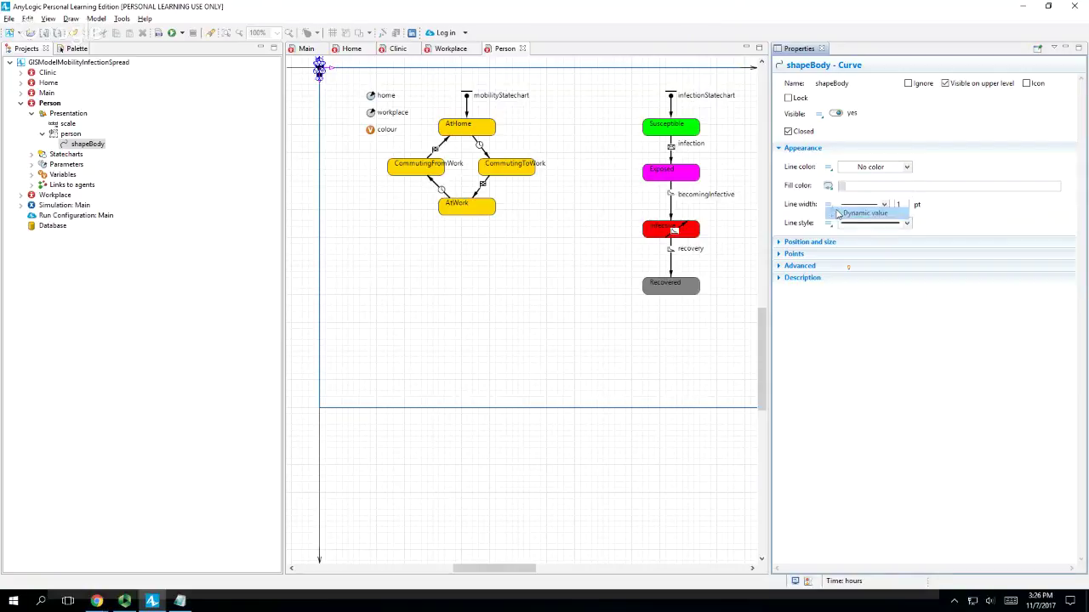
text(this.colour)
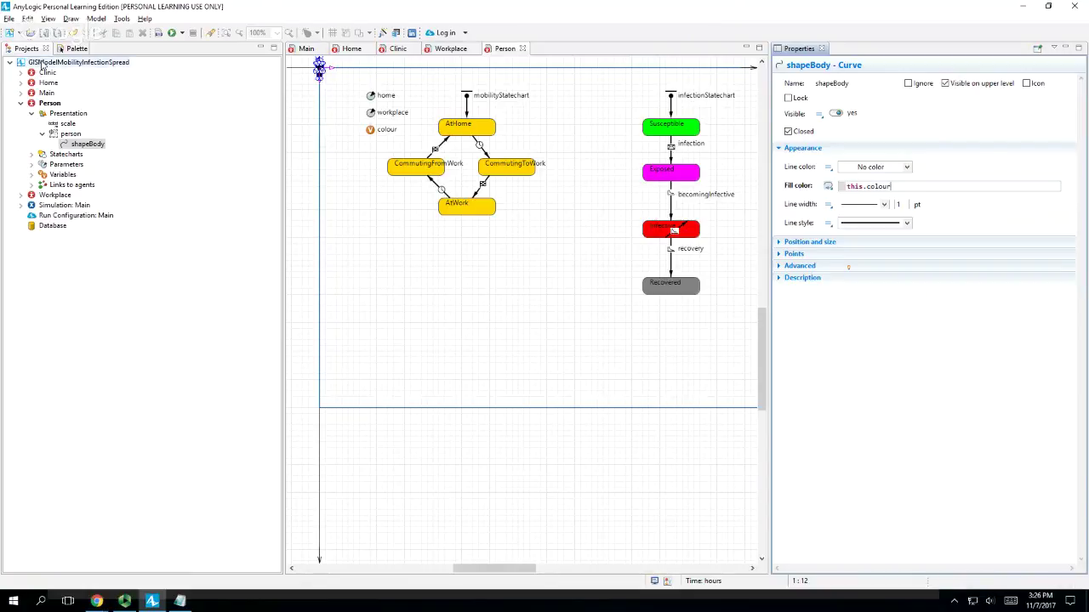
- Reselect the person shape's body curve on the canvas and check its dynamic fill colour setting
click(329, 94)
click(328, 93)
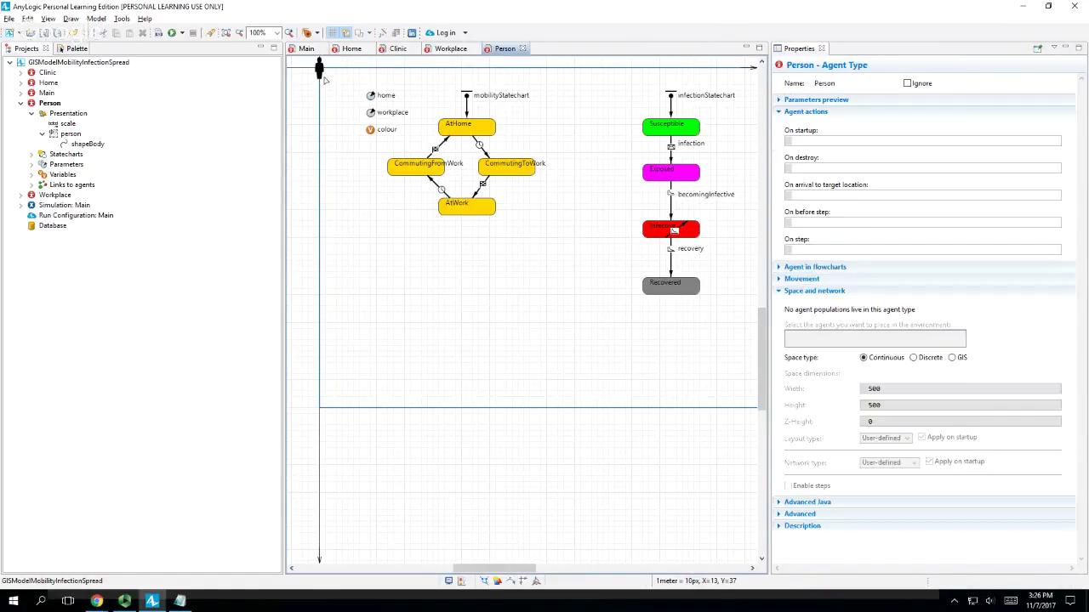
click(324, 79)
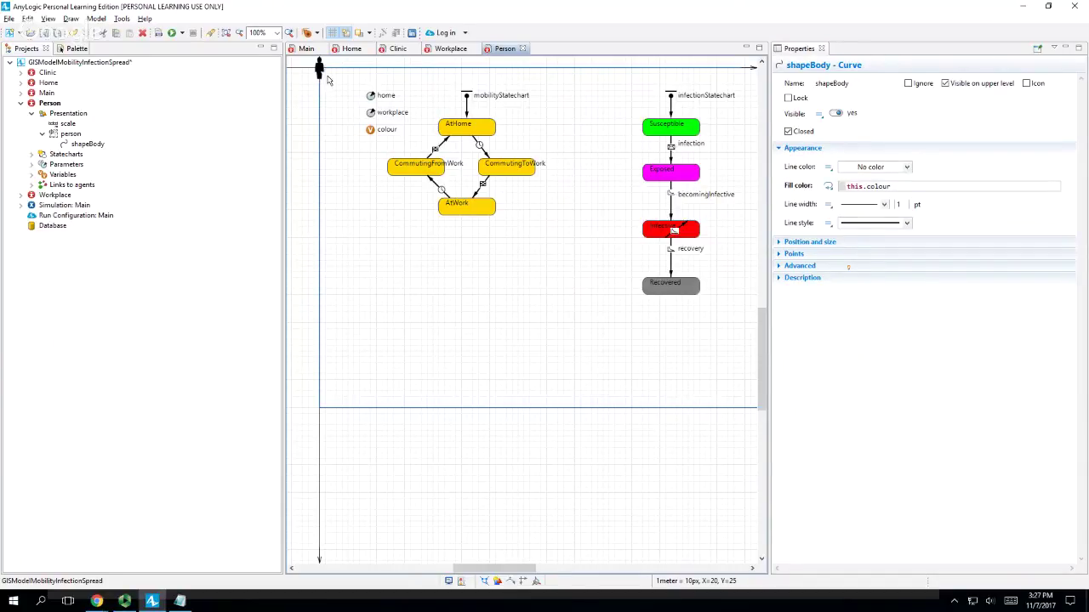
click(329, 85)
click(319, 72)
click(319, 72)
click(319, 68)
click(319, 70)
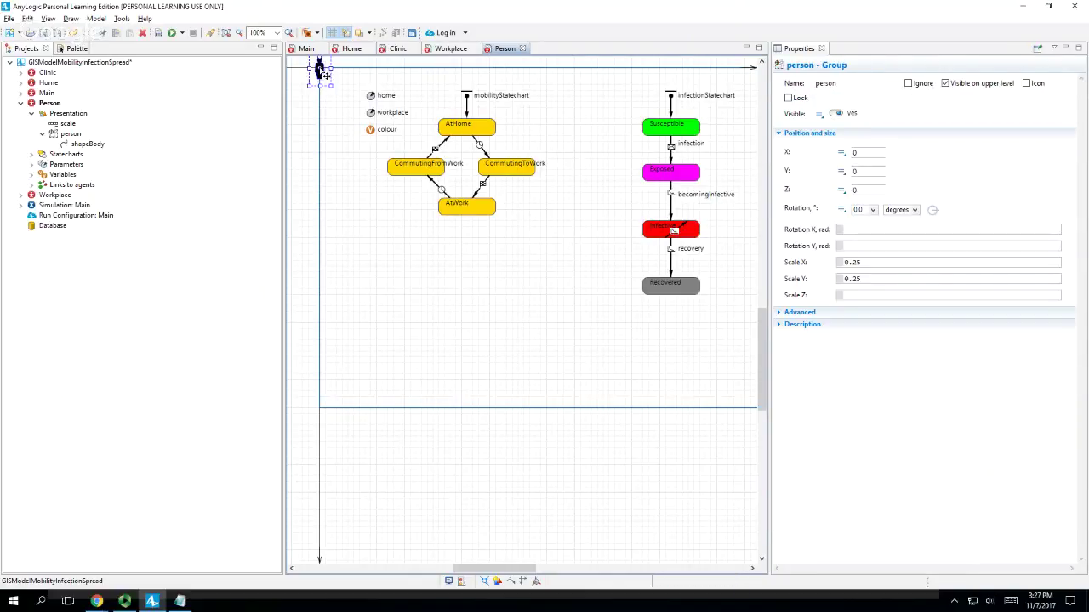
click(321, 74)
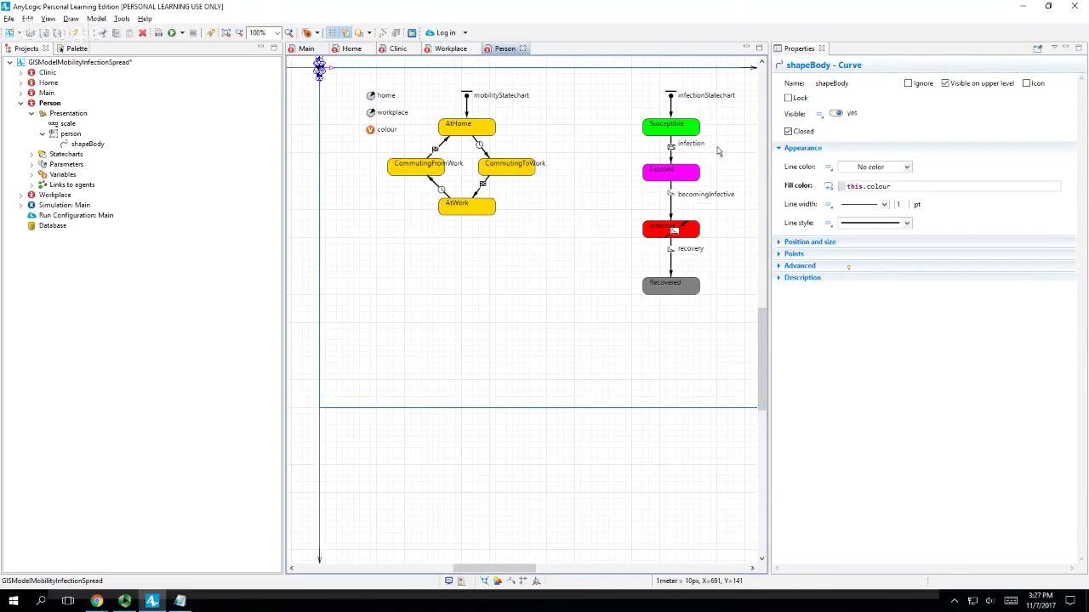
click(828, 187)
click(829, 192)
click(861, 213)
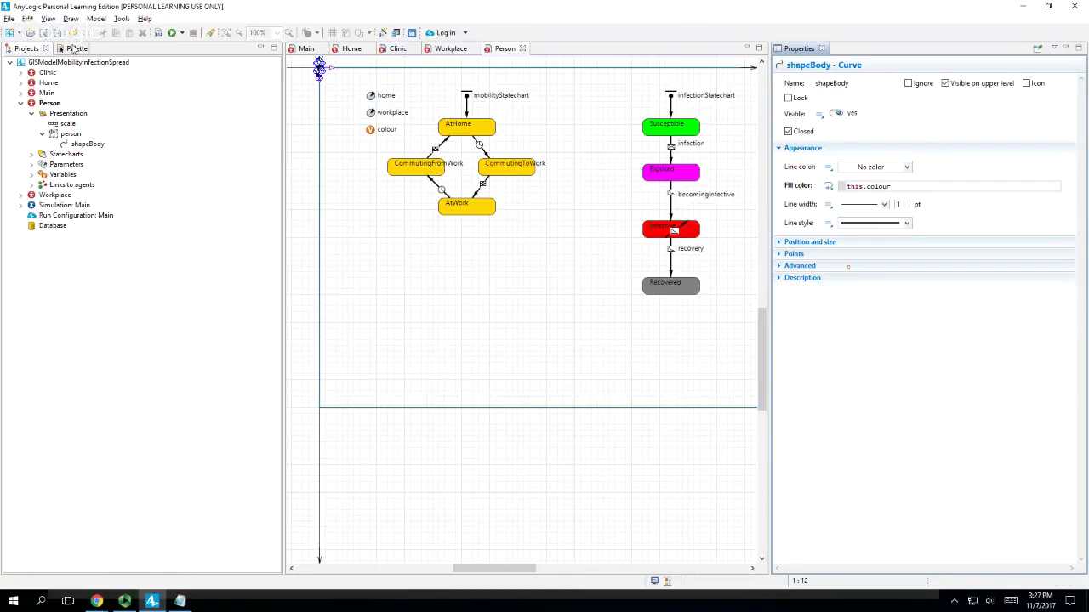
click(75, 49)
click(24, 49)
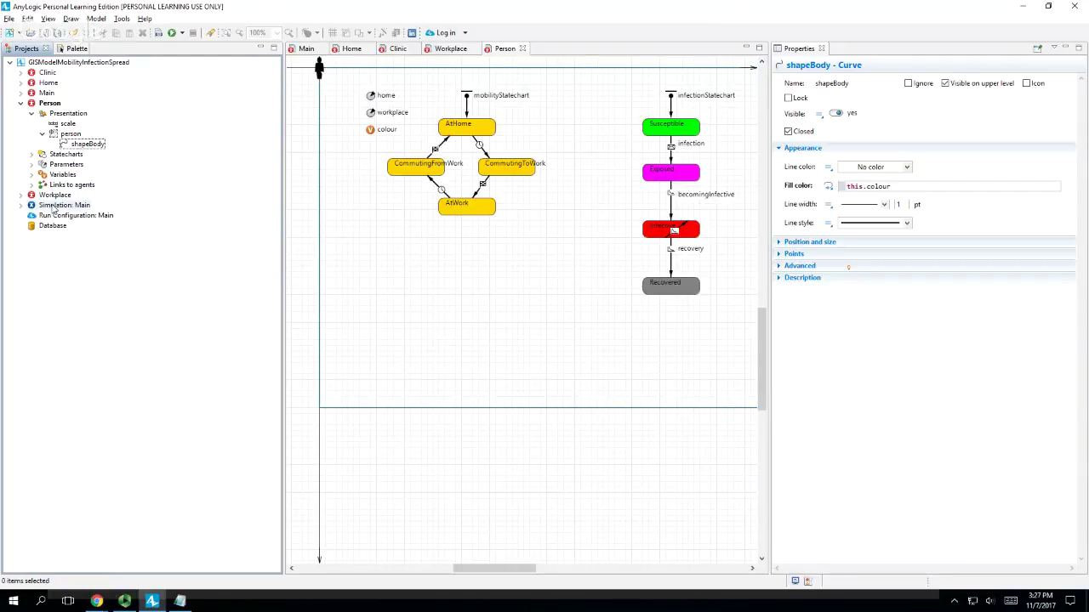
- Try to run the Simulation: Main experiment and cancel the launch
right_click(55, 207)
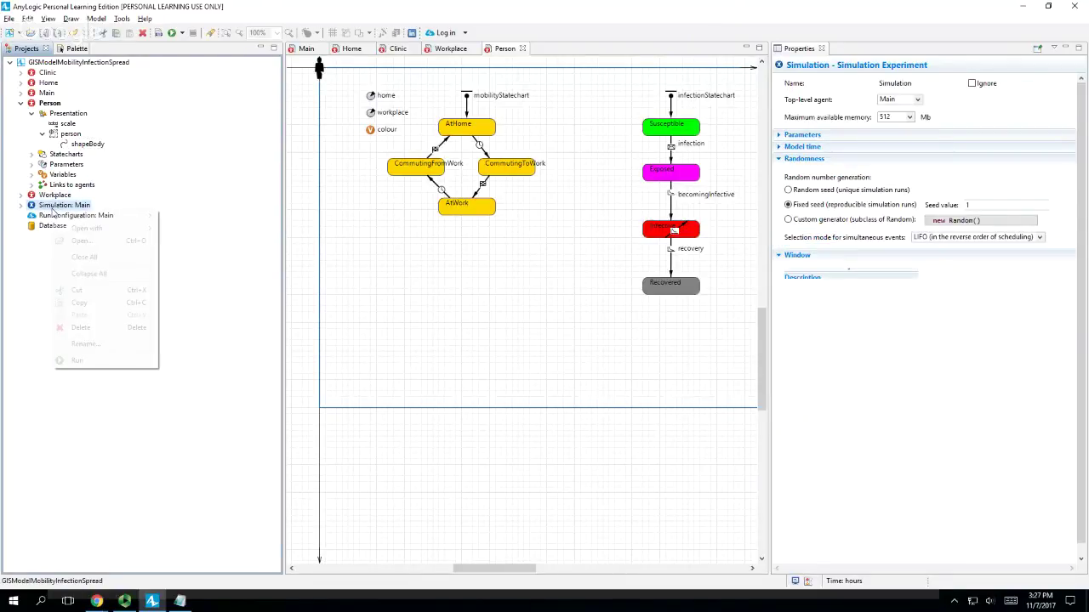
click(86, 361)
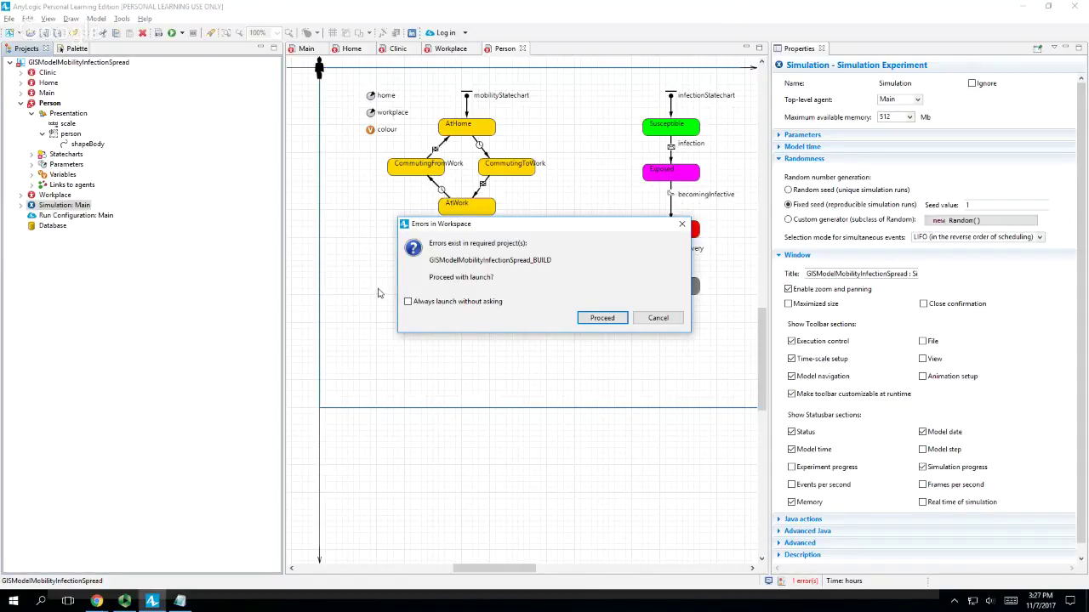
key(Escape)
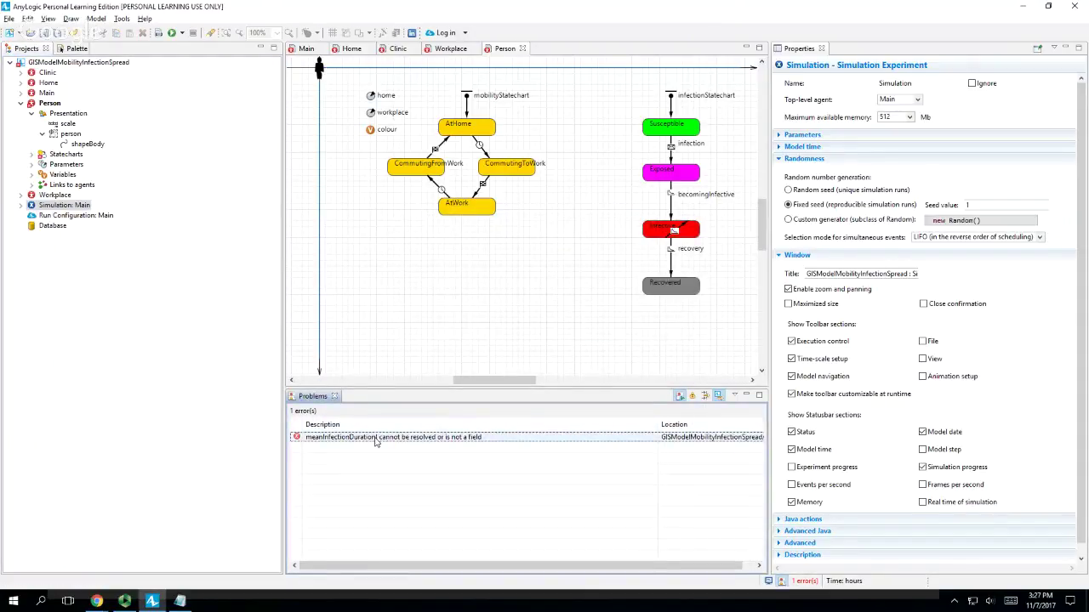
- Open the listed error's source and correct the parameter name in the recovery transition's rate to main.meanInfectionDuration
click(372, 436)
double_click(373, 437)
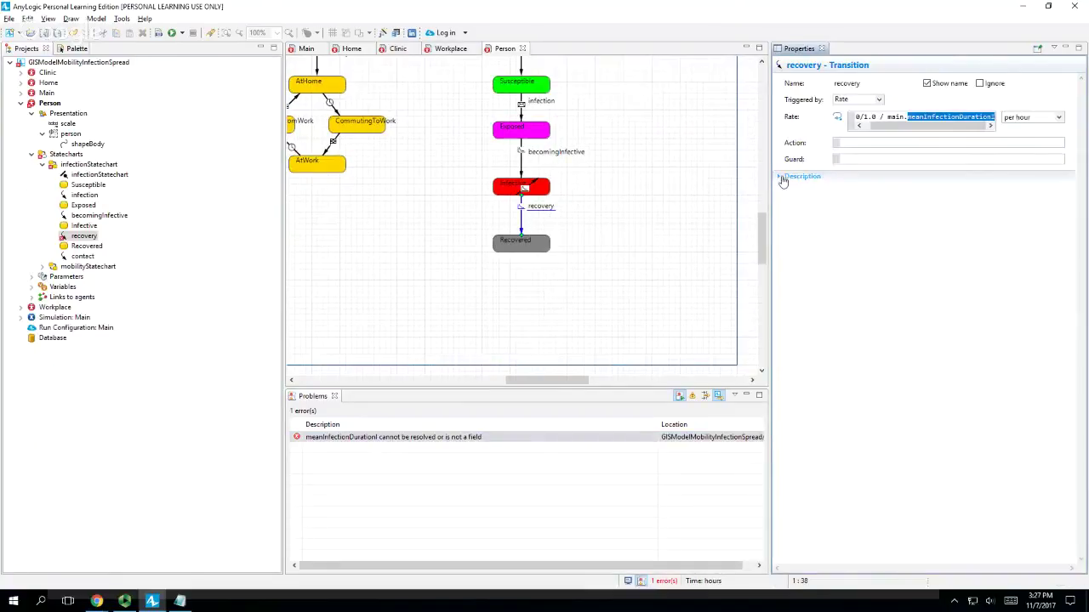
click(893, 132)
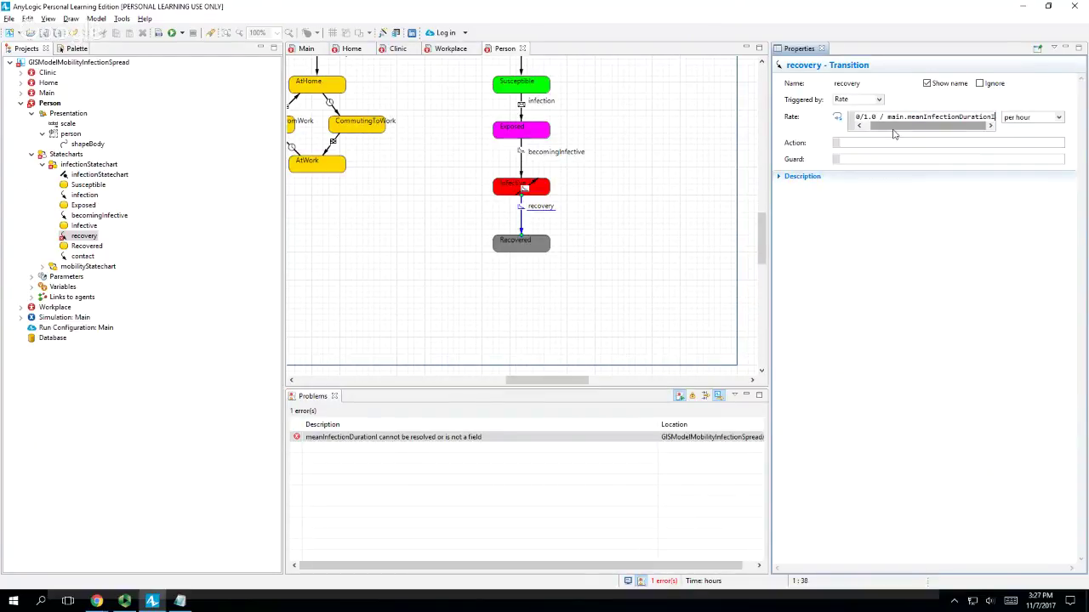
drag(893, 133, 890, 130)
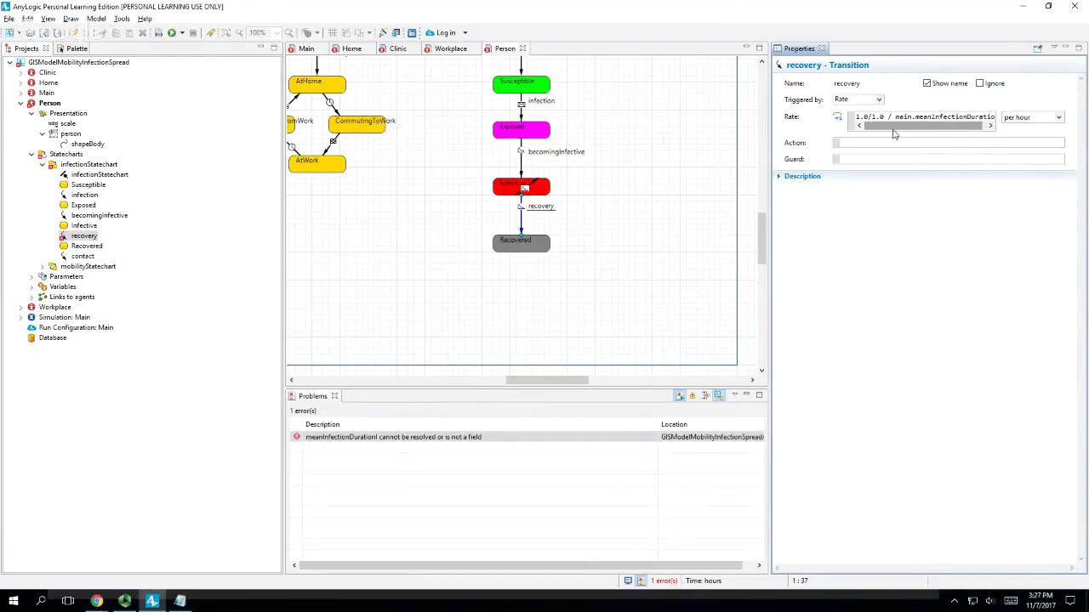
- Run the Simulation: Main experiment in virtual time mode to watch the person colours on the map, and close the simulation window
click(170, 33)
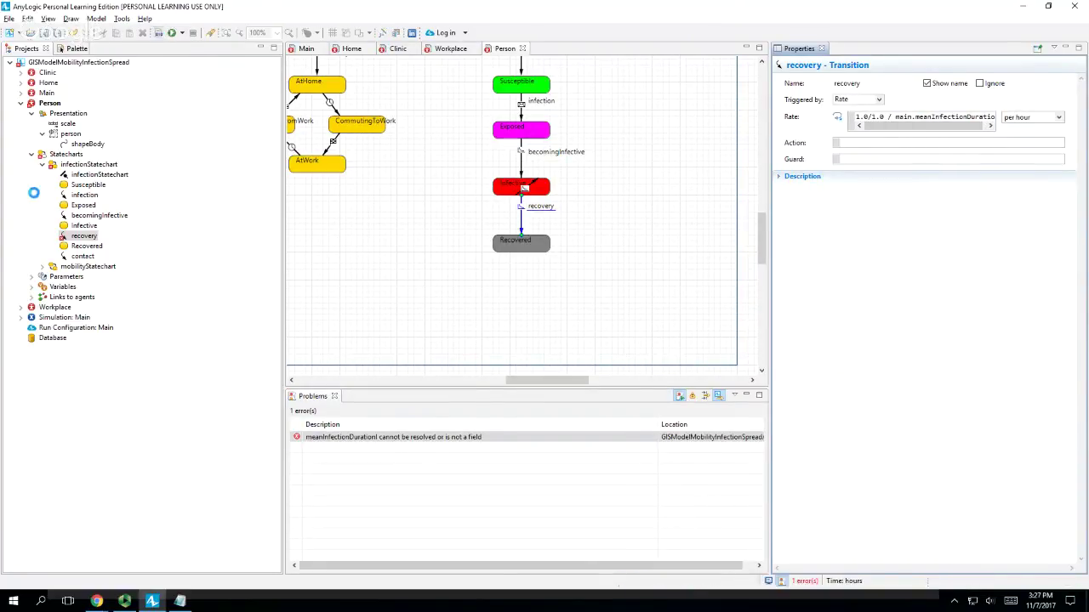
right_click(77, 317)
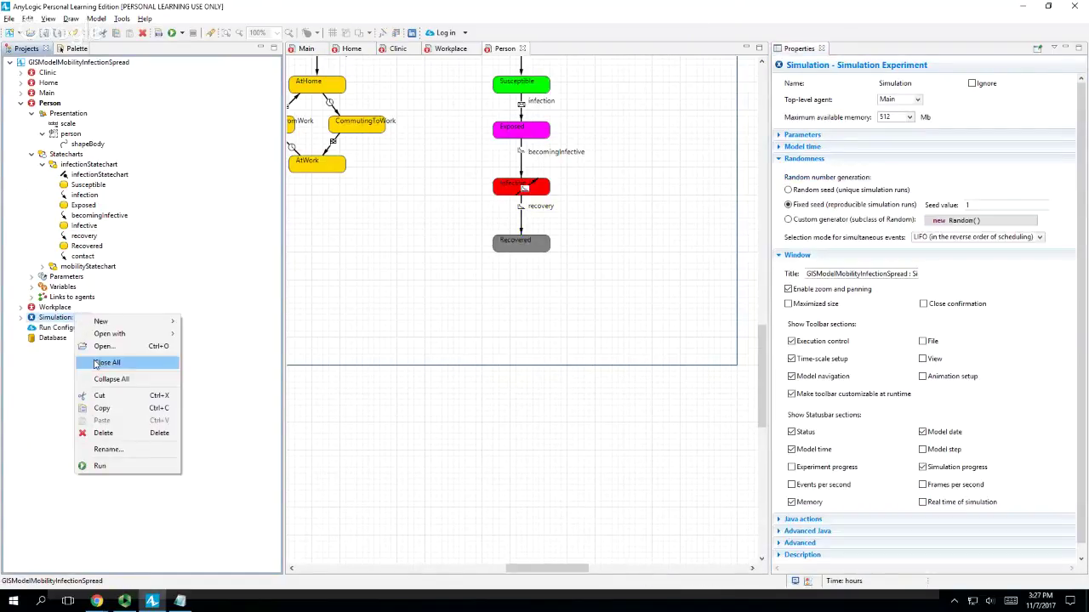
click(115, 469)
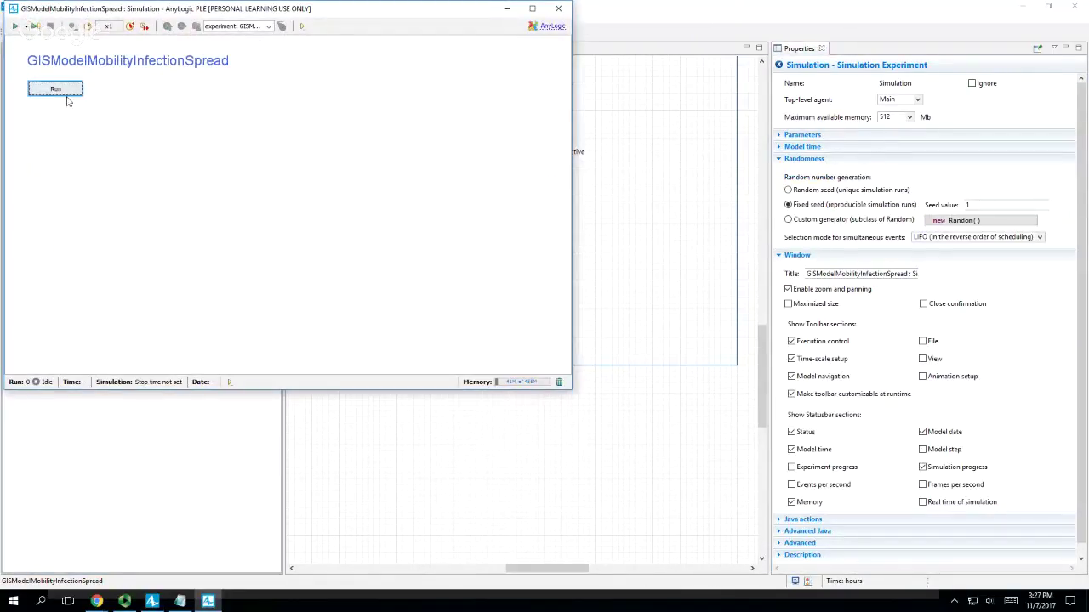
click(64, 91)
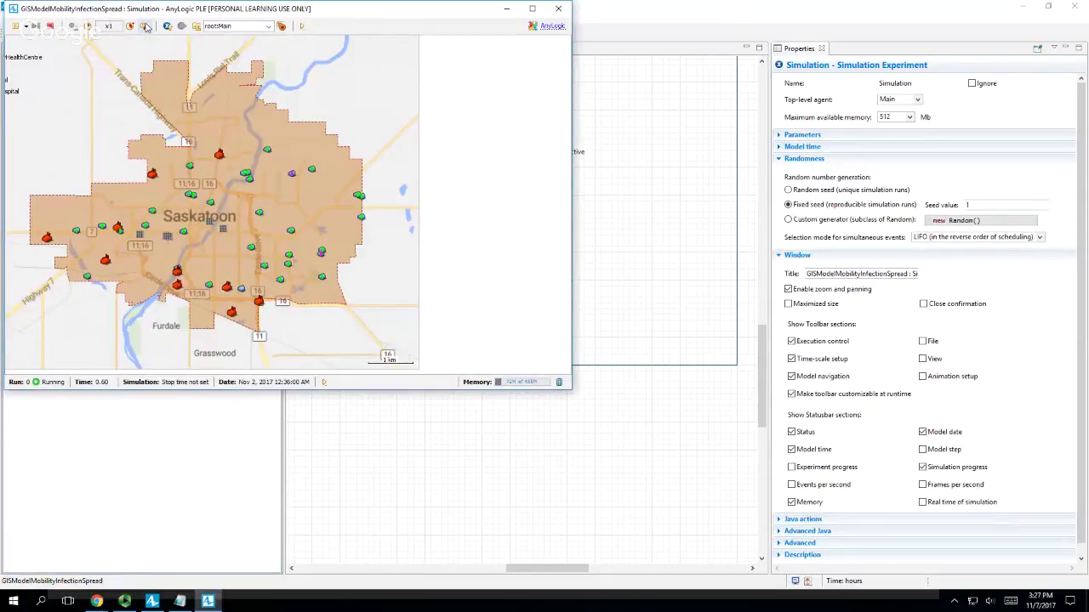
click(146, 26)
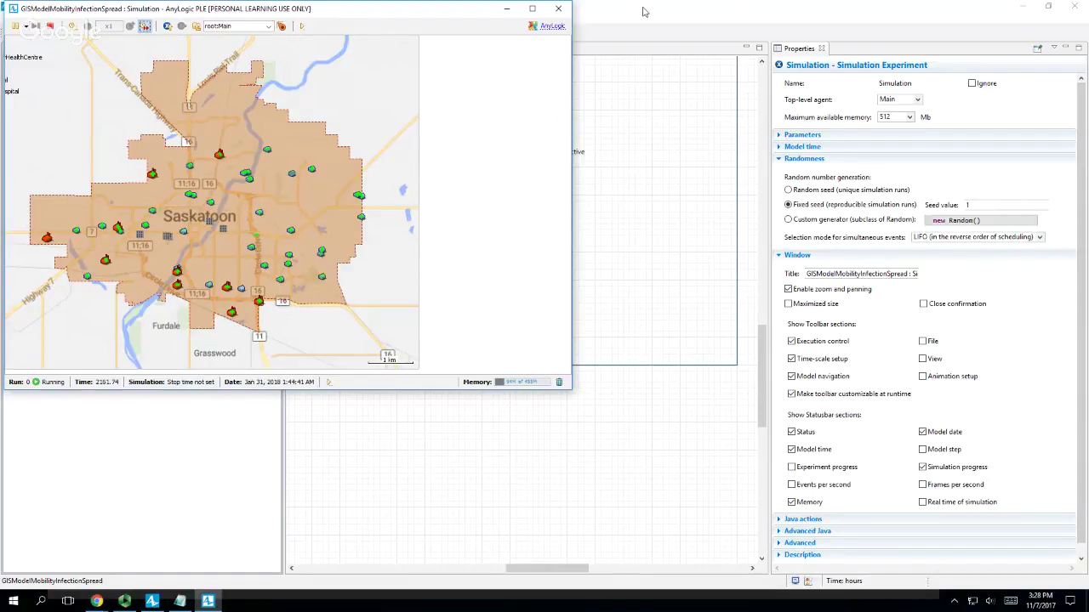
click(558, 9)
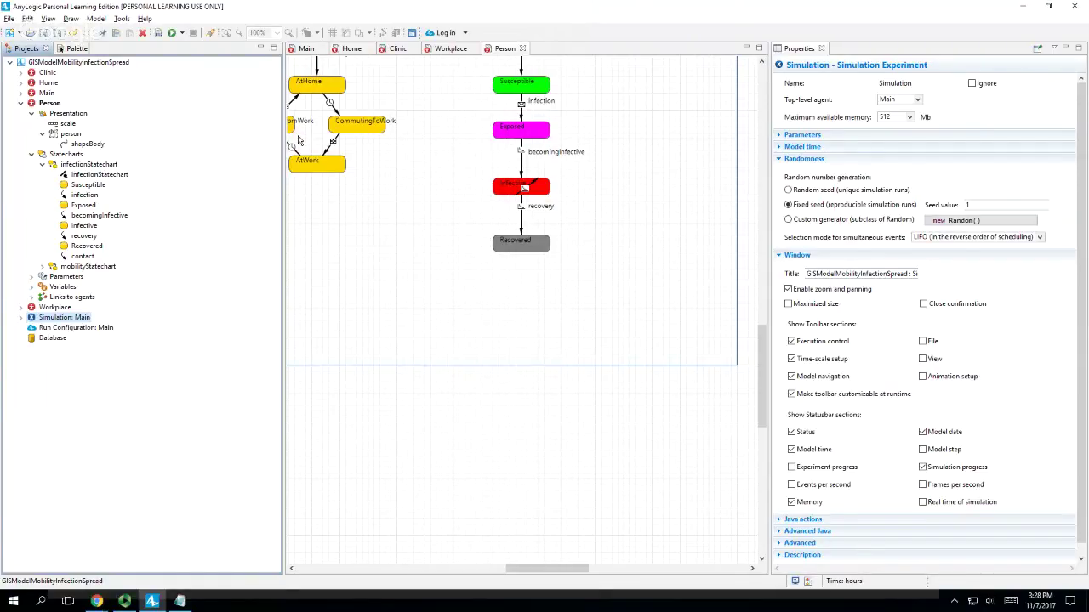
- In the Person agent's mobility statechart, enter this.agentsInRange(1.0).forEach() as the AtHome state's entry action
click(573, 567)
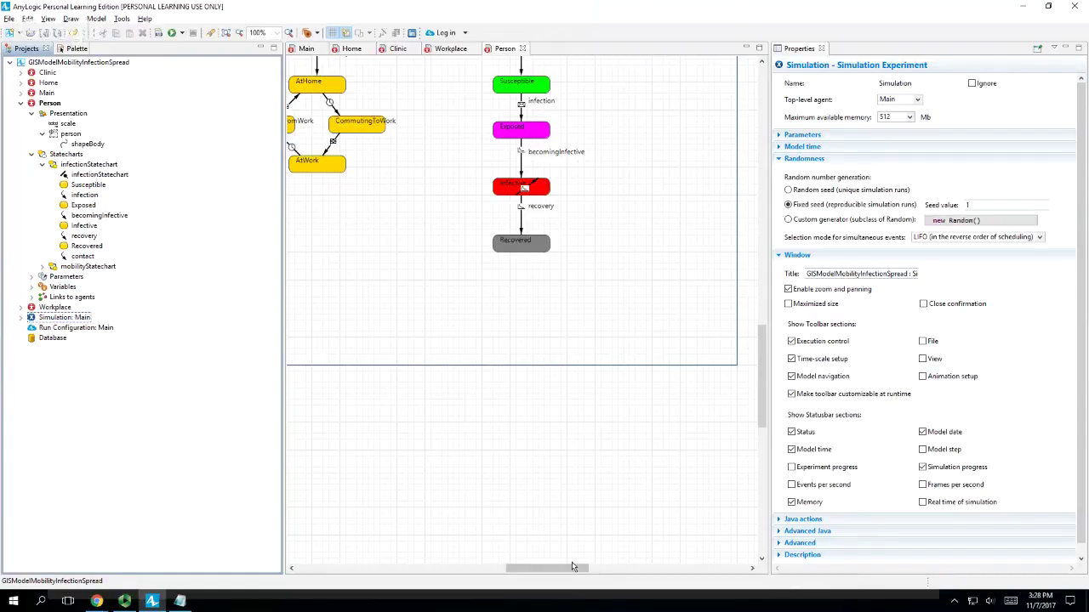
drag(573, 568, 525, 568)
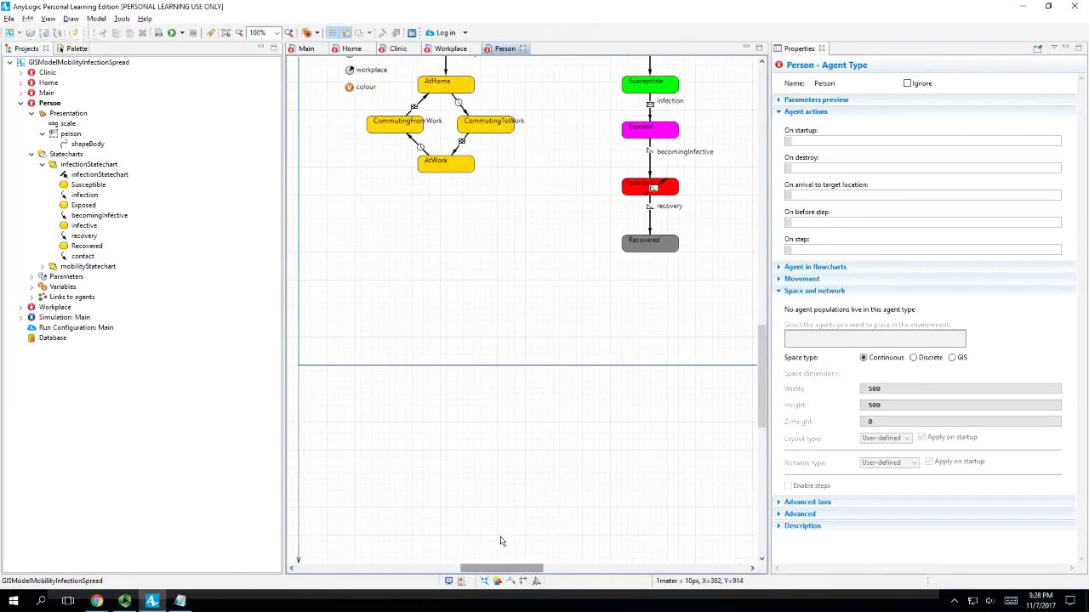
scroll(523, 223, up, 3)
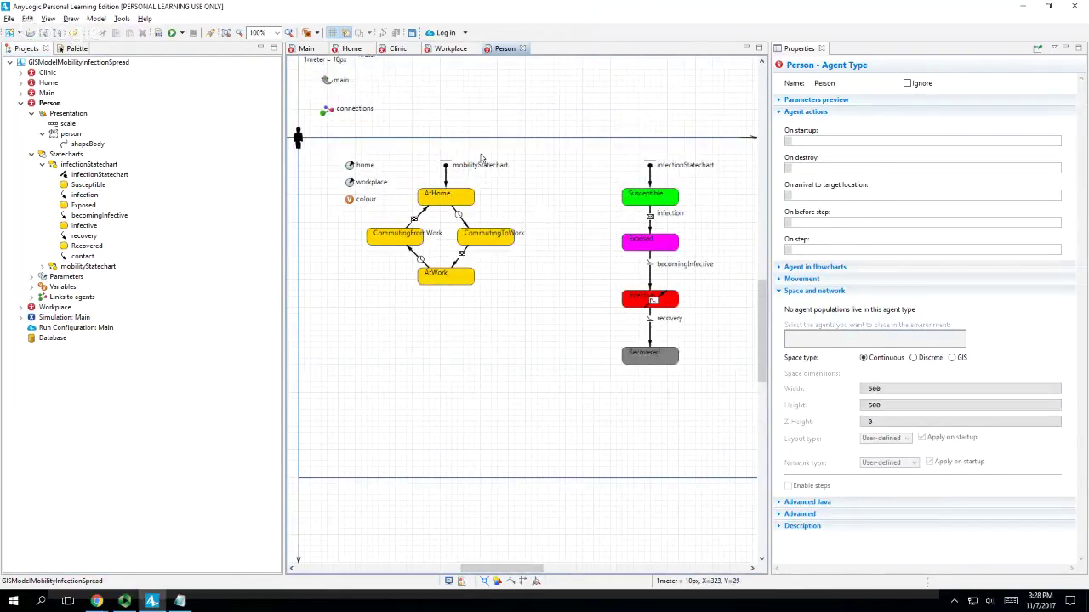
click(306, 48)
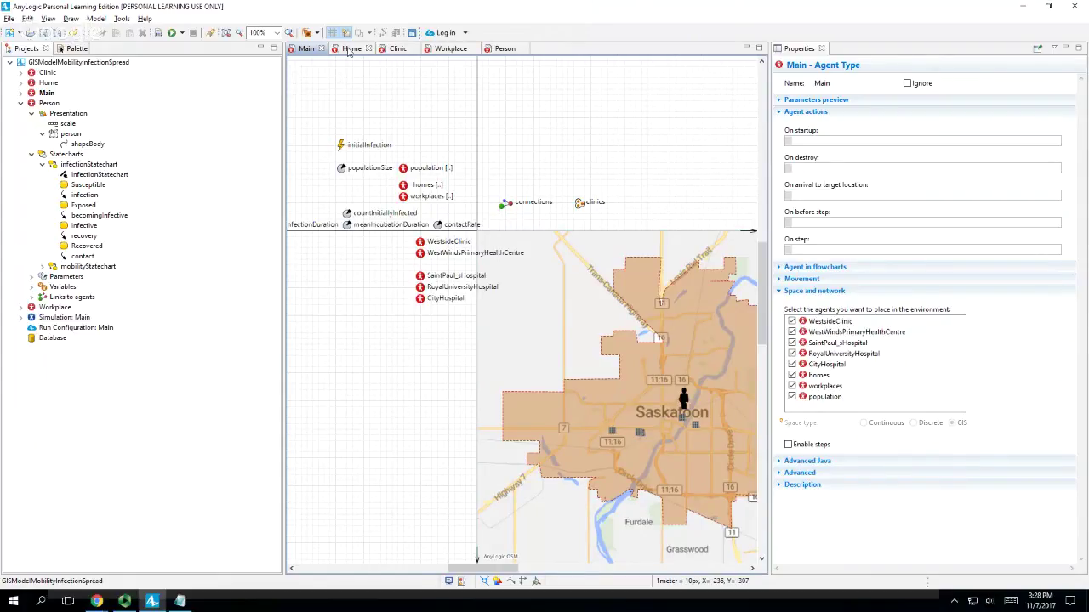
click(498, 49)
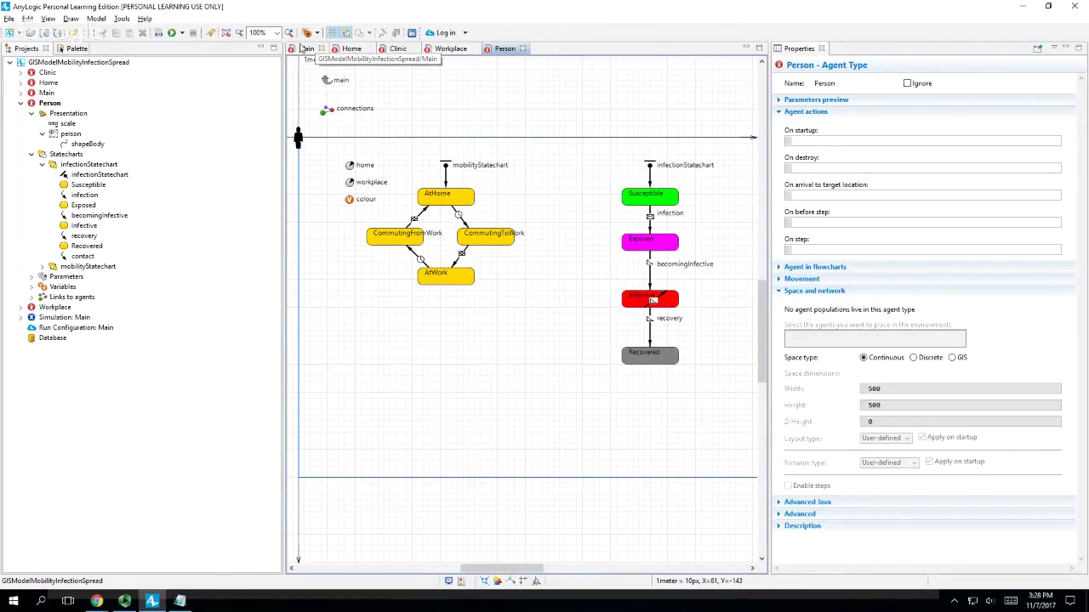
click(445, 199)
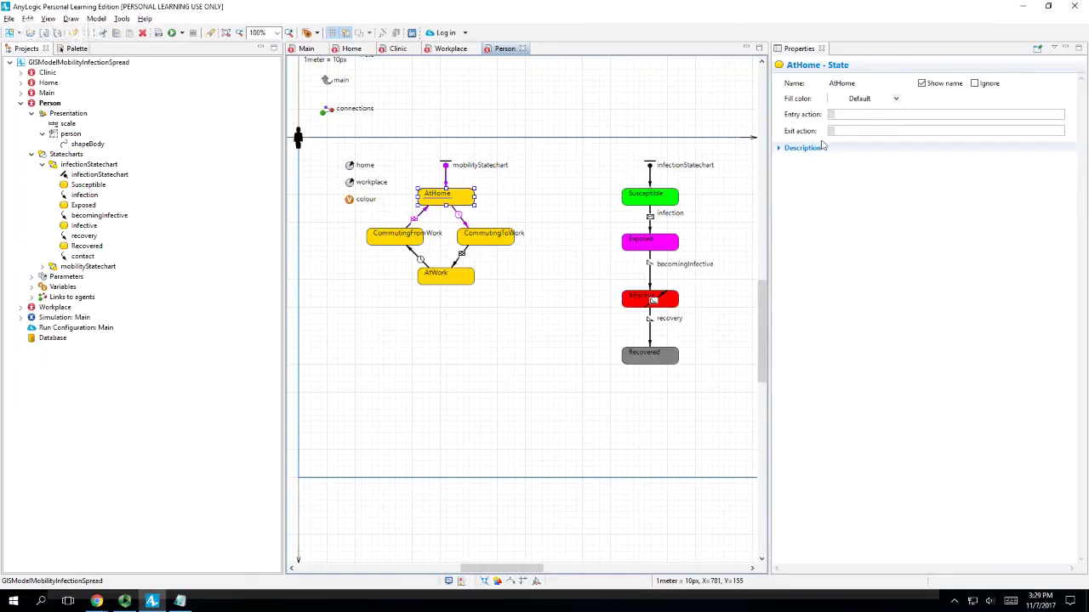
click(851, 113)
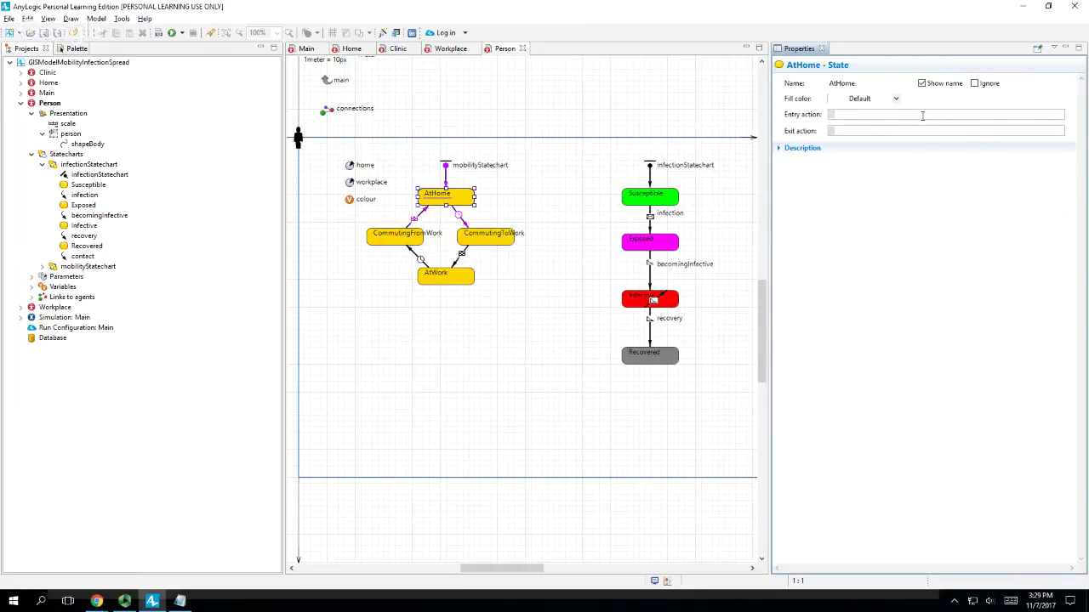
text(this.agentsInRange(1.0).forEach())
key(shift+Right)
key(shift+Right)
key(shift+Right)
key(shift+Right)
key(shift+Right)
key(shift+Right)
key(shift+Right)
key(shift+Right)
key(shift+Right)
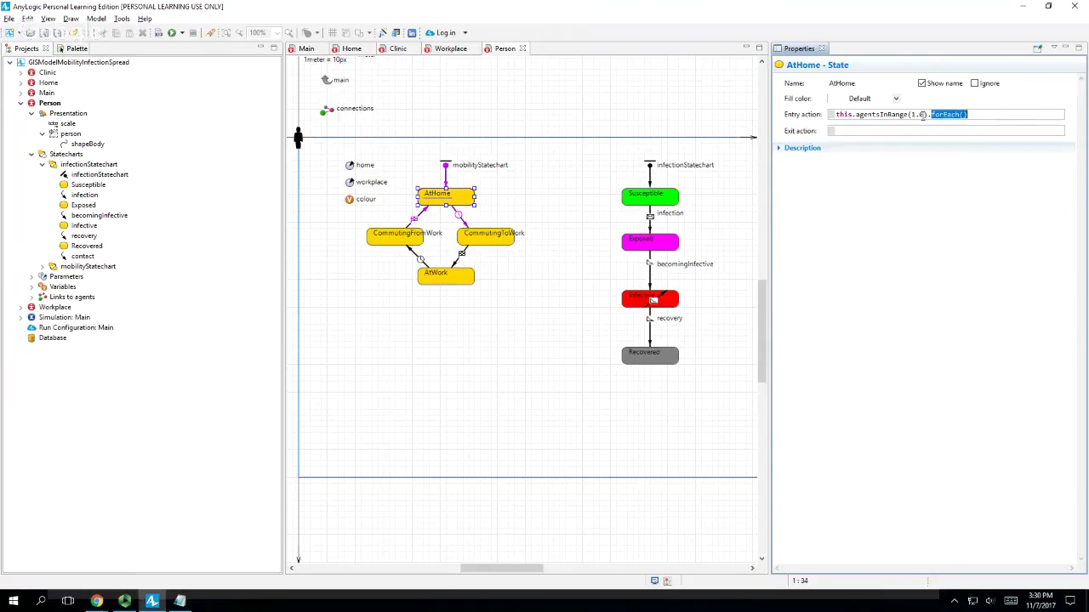
- Complete the AtHome entry action's forEach call with person -> this.connectTo(person), end it with a semicolon, and select the whole statement
key(Right)
text(person ->)
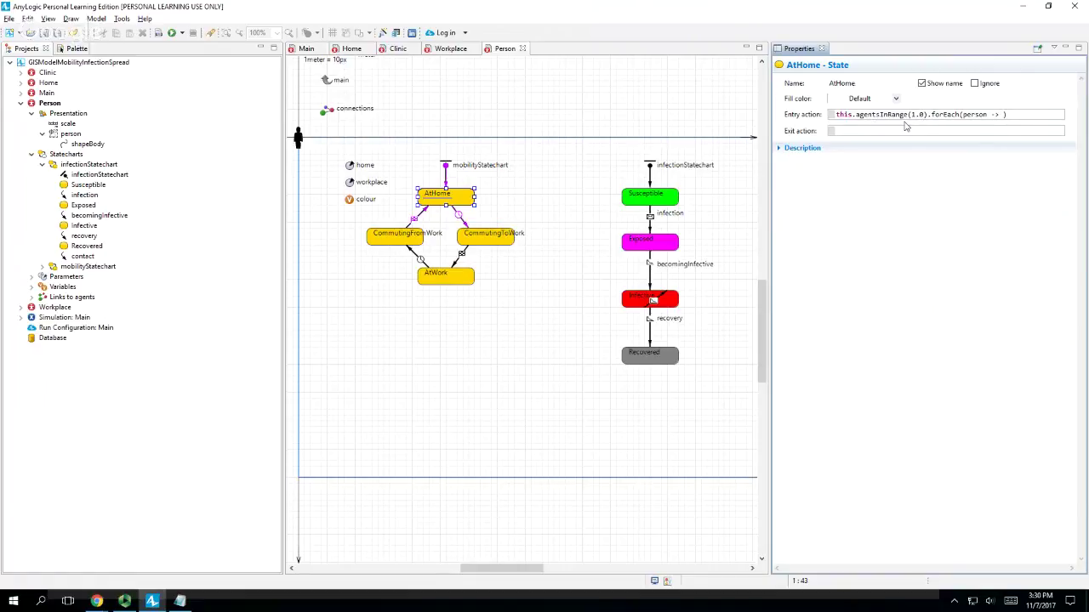
text(pe)
key(BackSpace)
key(BackSpace)
text(this.)
text(connectT)
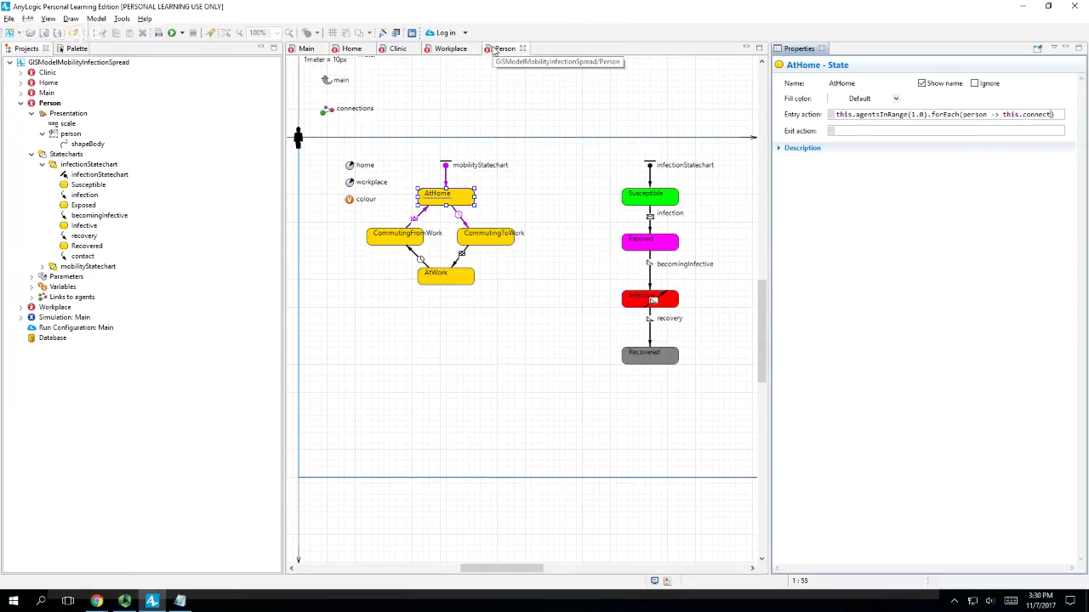
text(o(per)
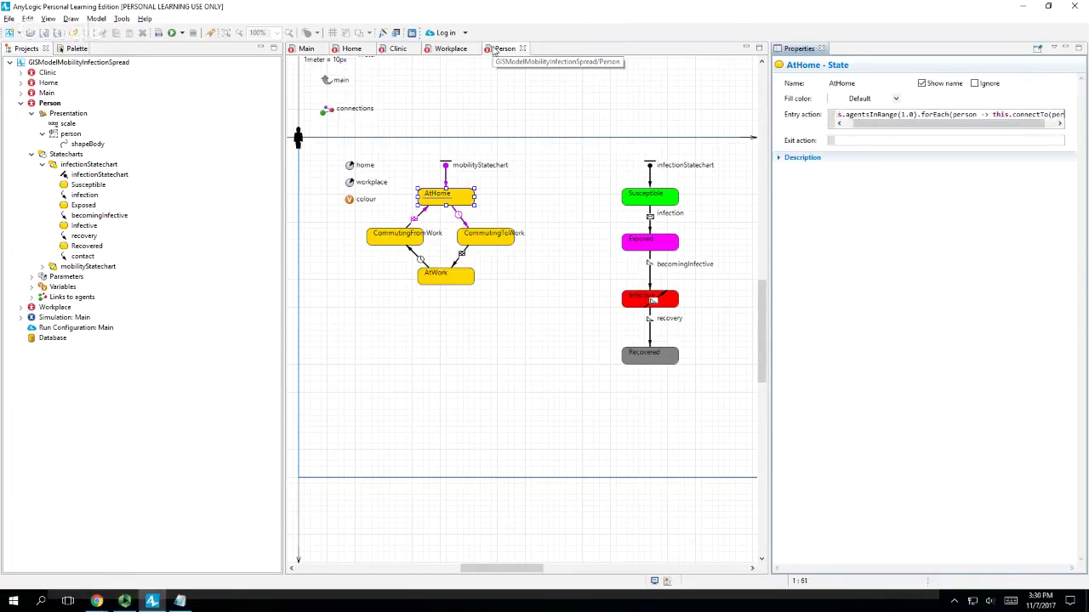
text(son))
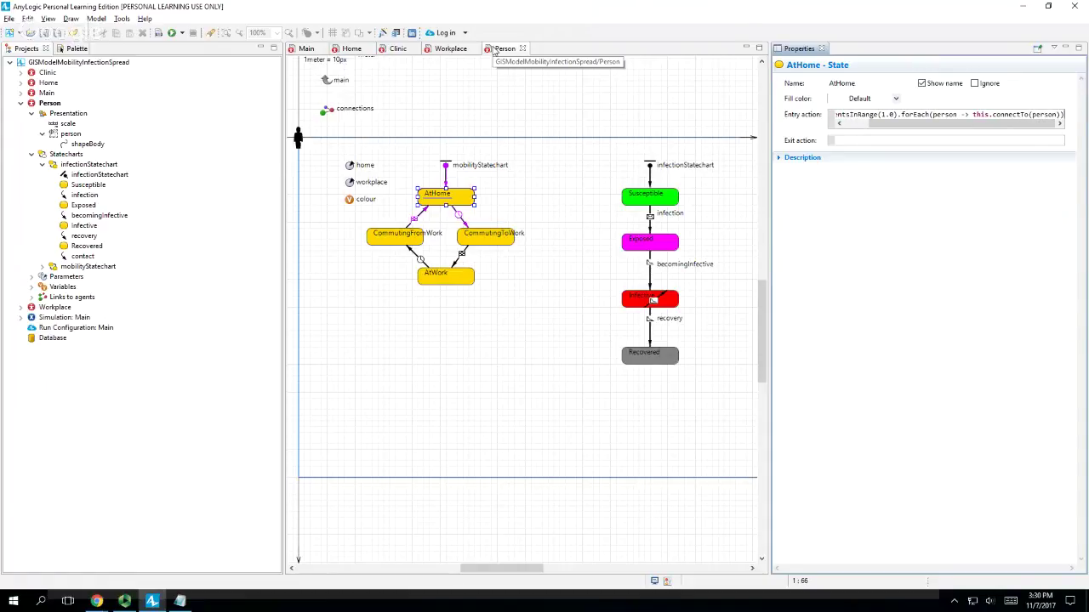
text();)
key(ctrl+a)
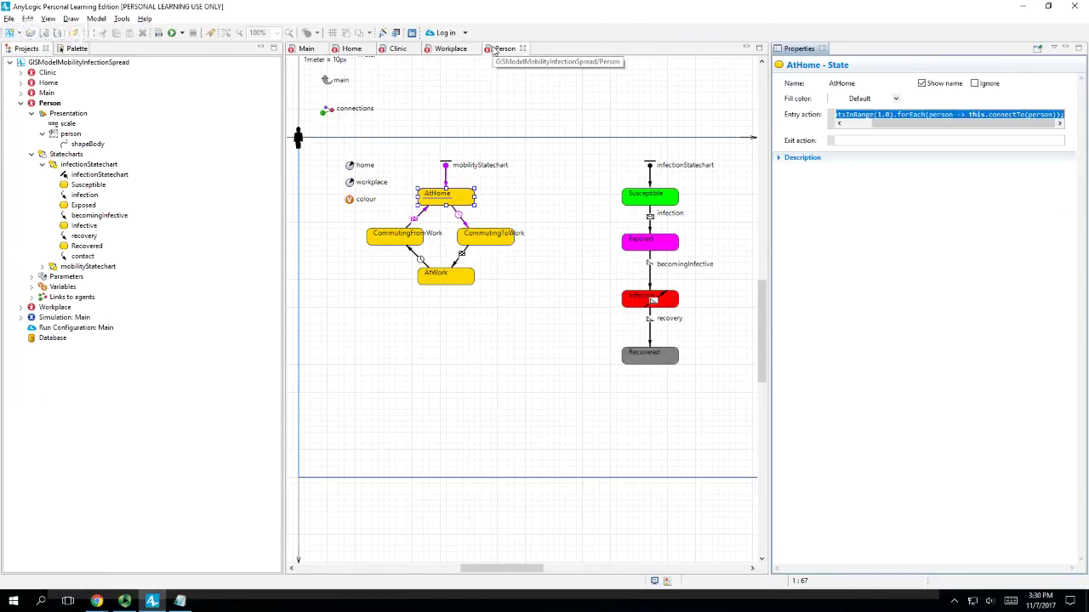
- Switch to Notepad and replace its text with this.agentsInRange(1.0).forEach(person -> this.connectTo(person));
key(alt+Tab)
key(Tab)
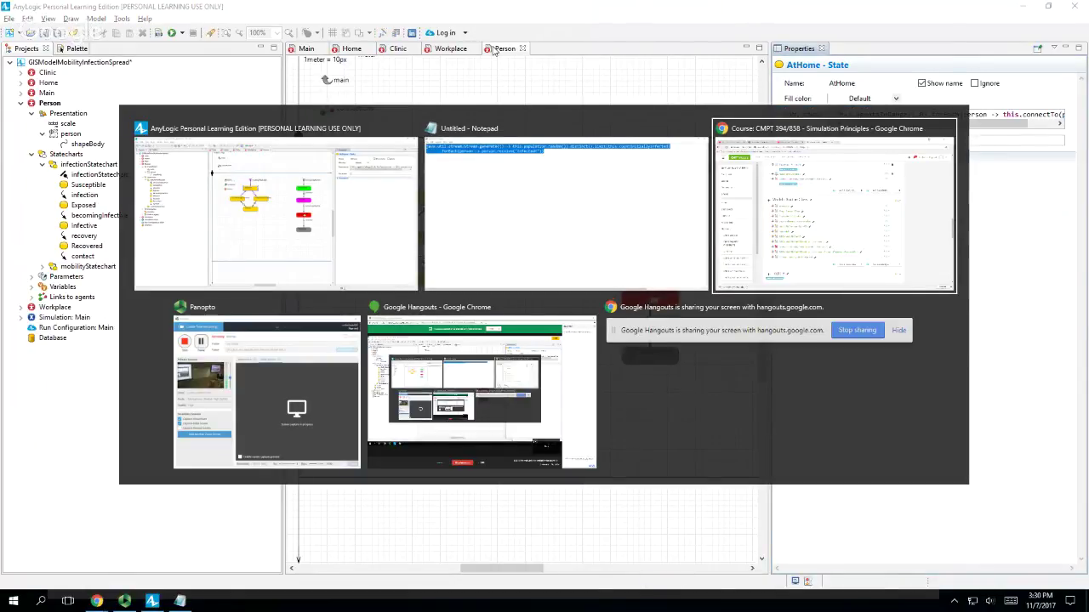
key(alt+Tab)
key(Tab)
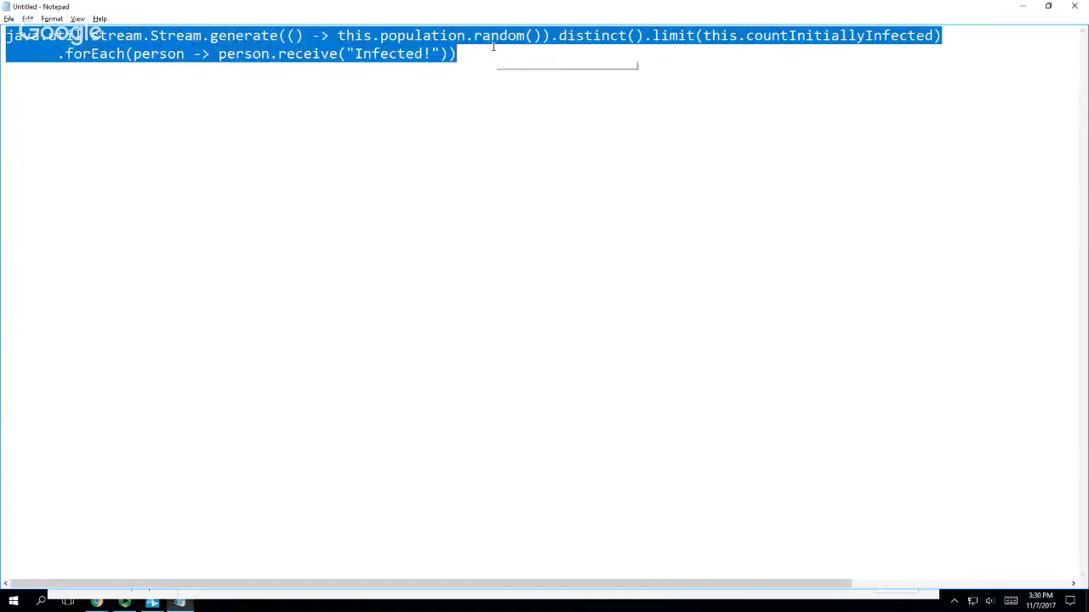
text(this.agentsInRange(1.0).forEach(person -> this.connectTo(person));)
key(alt+Tab)
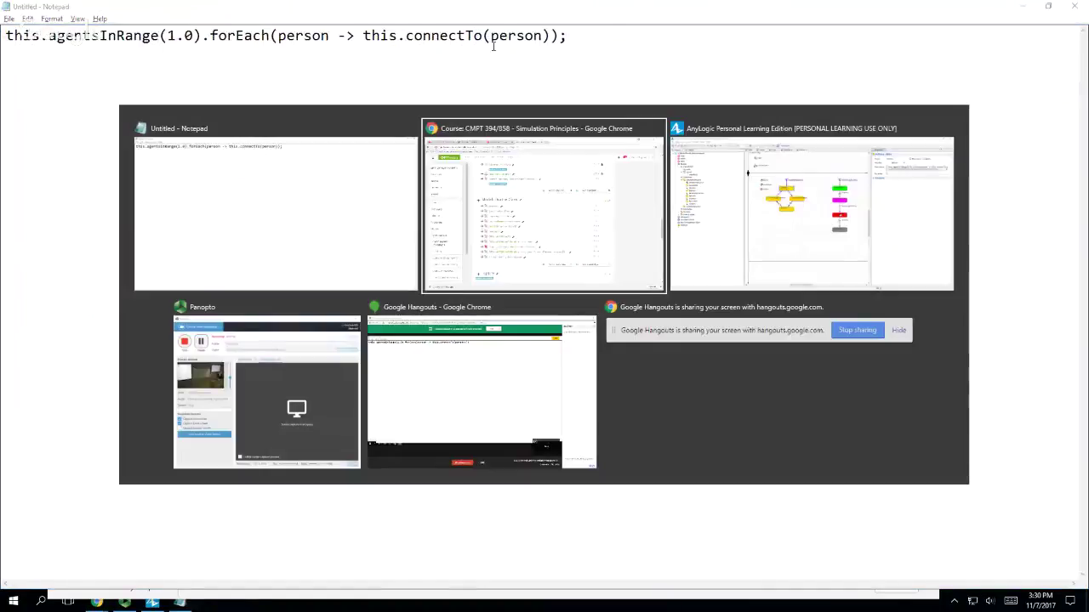
key(Tab)
key(Tab)
key(Tab)
key(Tab)
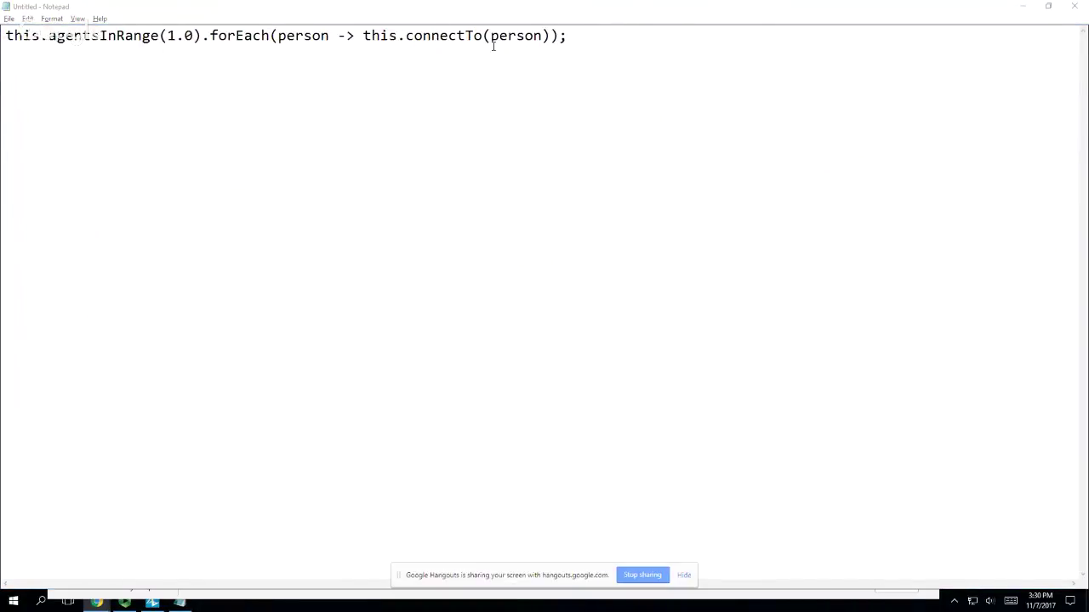
- Examine the statement's parts in turn by highlighting the agentsInRange(1.0) call, the forEach call and its person -> this.connectTo(person) argument
click(204, 38)
drag(204, 37, 5, 37)
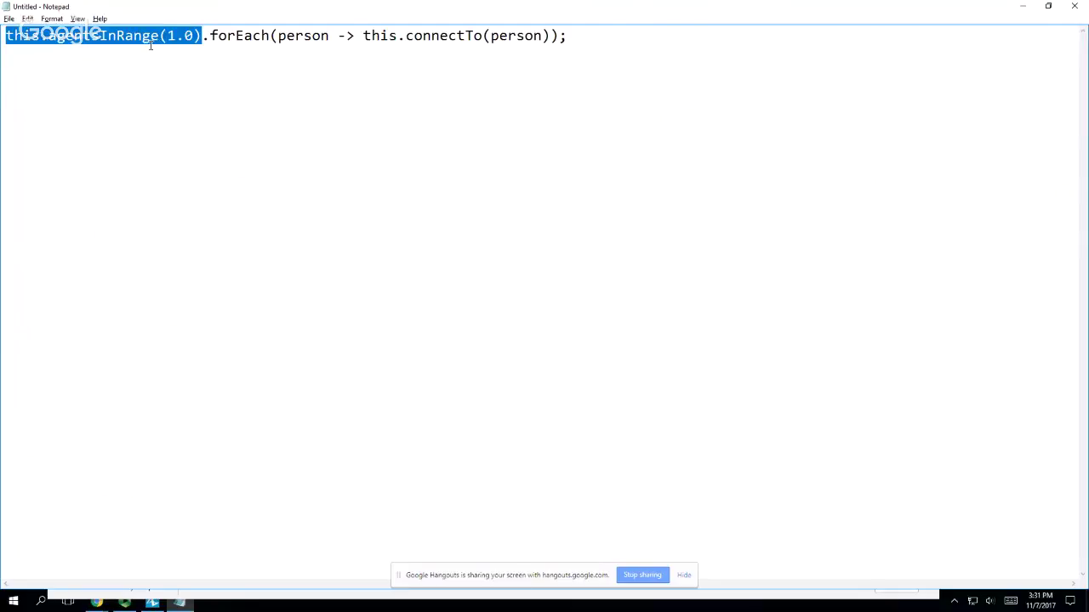
drag(211, 35, 692, 36)
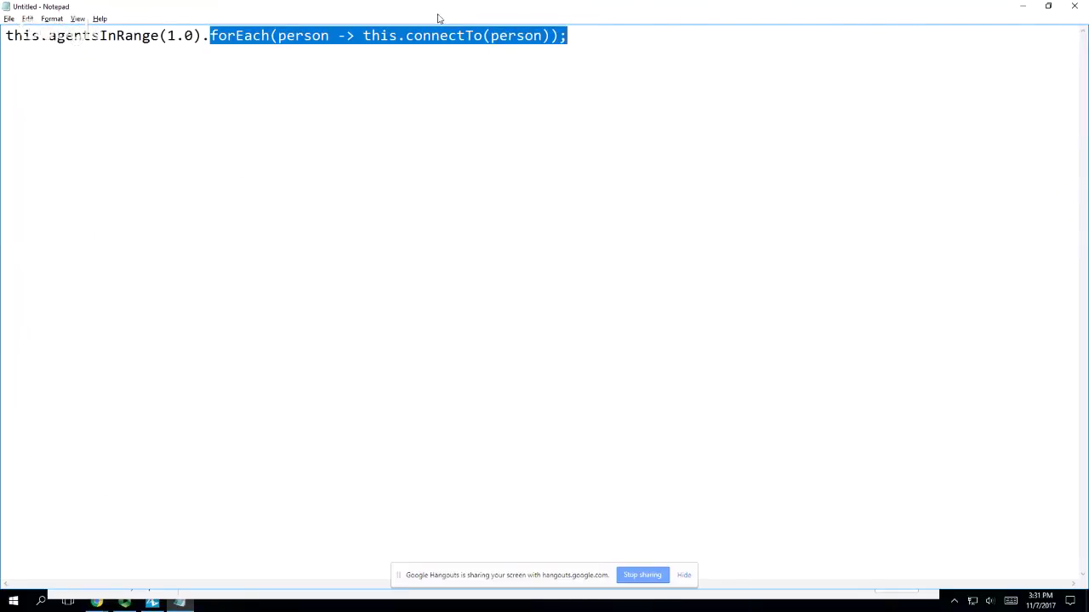
click(274, 36)
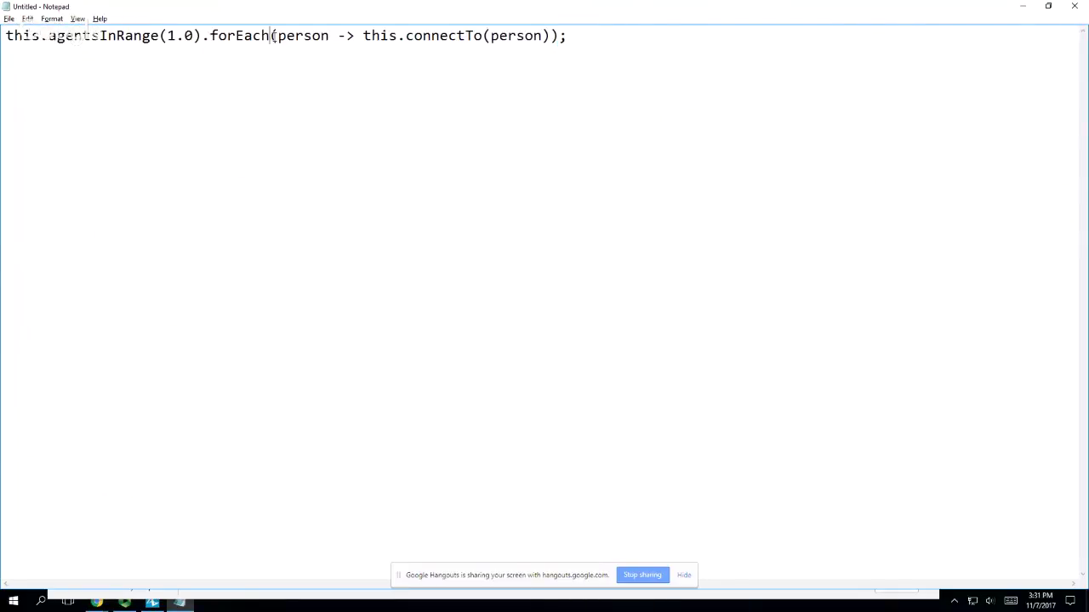
drag(278, 35, 354, 40)
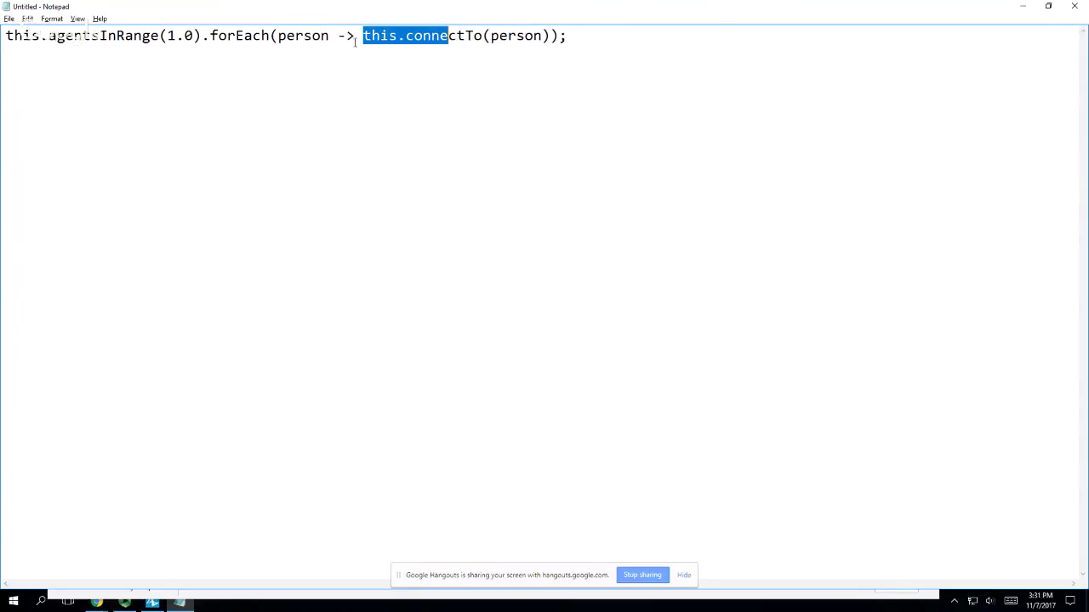
click(388, 38)
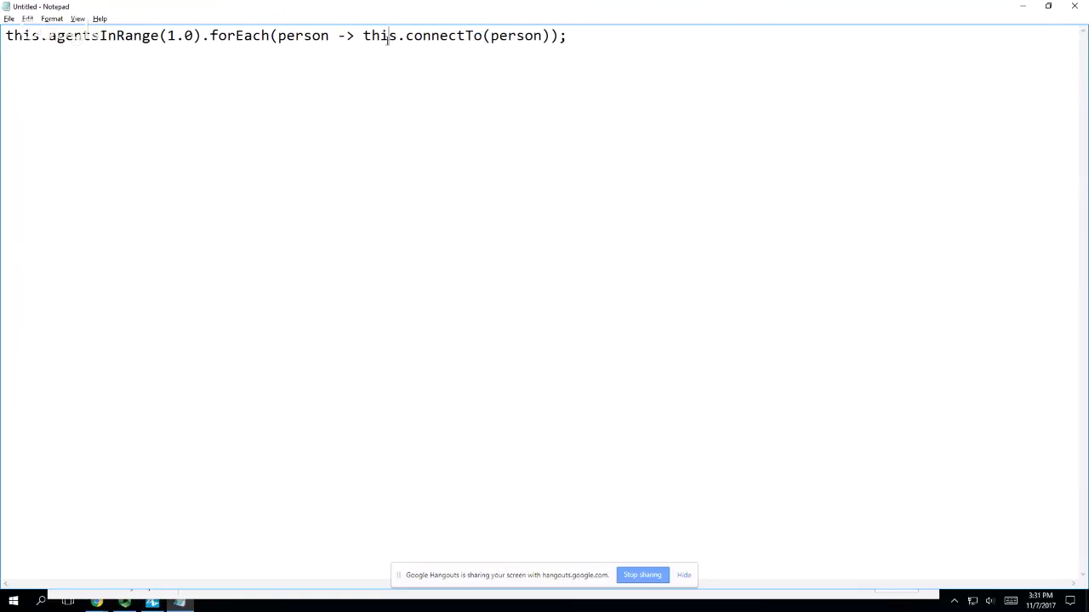
click(501, 36)
double_click(502, 35)
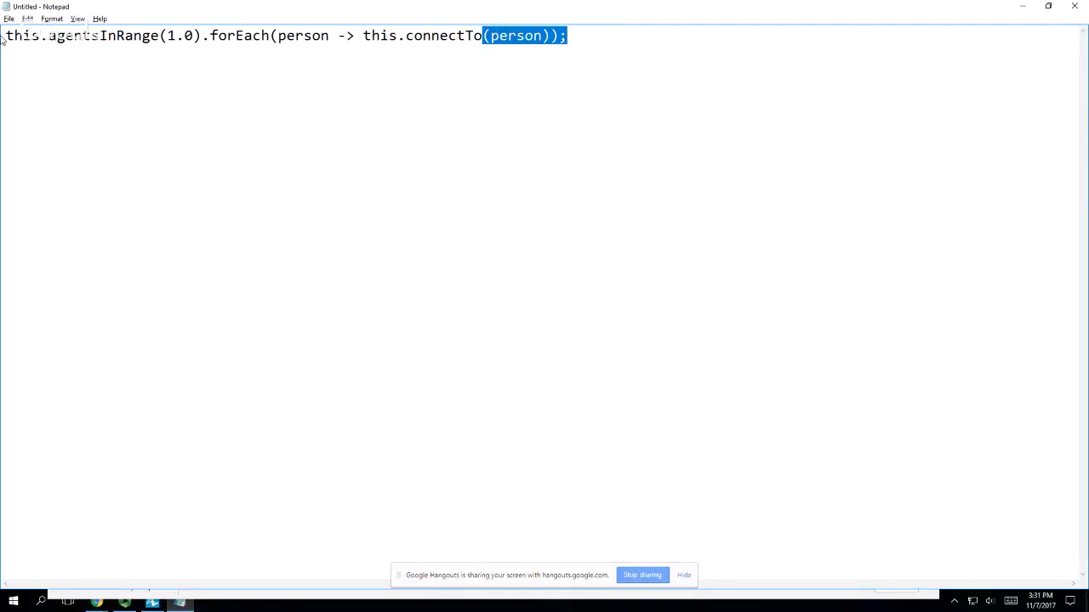
drag(3, 35, 203, 54)
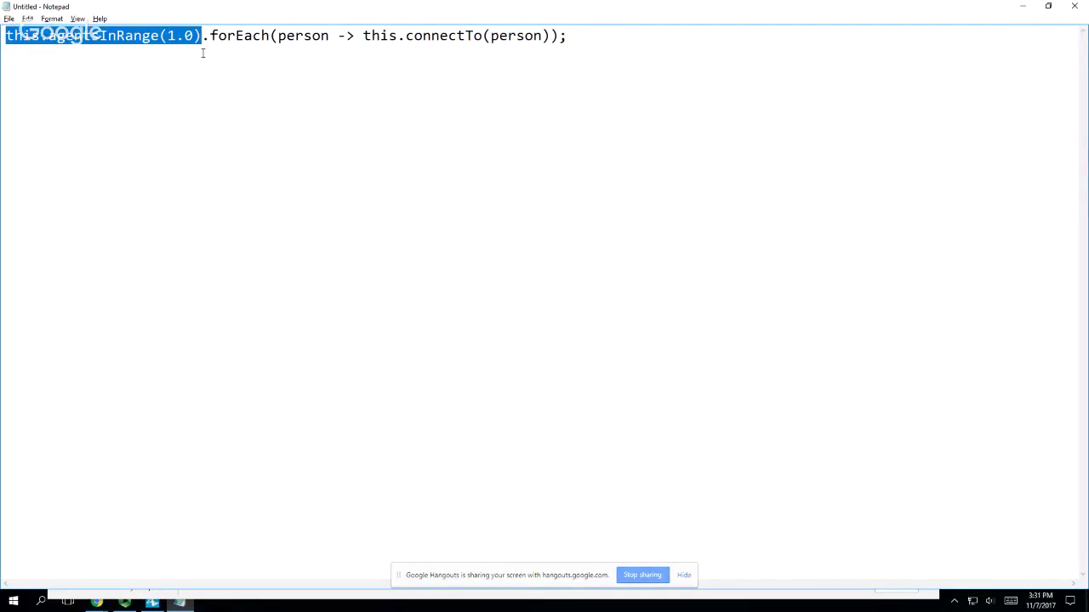
click(203, 53)
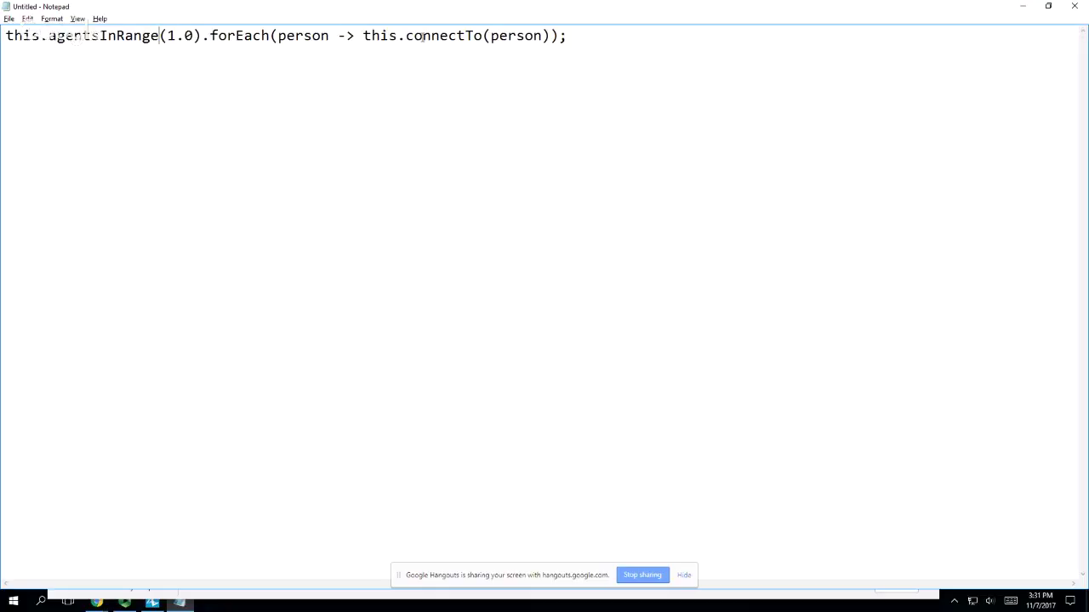
key(ctrl+shift+Right)
key(ctrl+shift+Right)
key(ctrl+shift+Right)
key(ctrl+shift+Right)
key(ctrl+shift+Right)
key(ctrl+shift+Right)
key(ctrl+shift+Left)
key(ctrl+shift+Left)
key(ctrl+shift+Left)
key(ctrl+shift+Left)
key(ctrl+shift+Left)
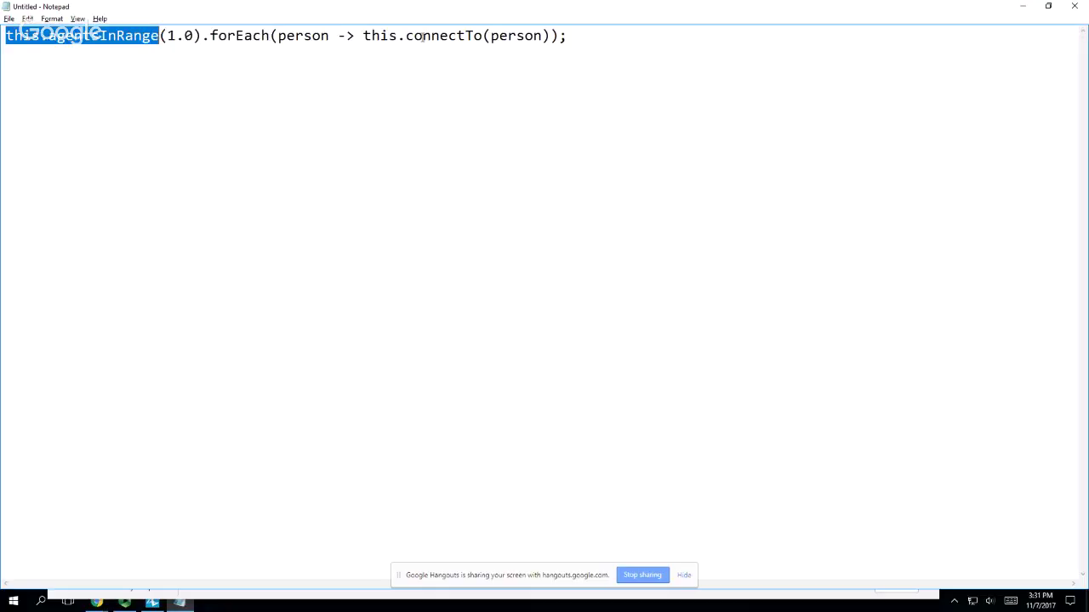
key(shift+Right)
key(shift+Right)
key(shift+Right)
key(shift+Right)
key(shift+Right)
key(shift+Right)
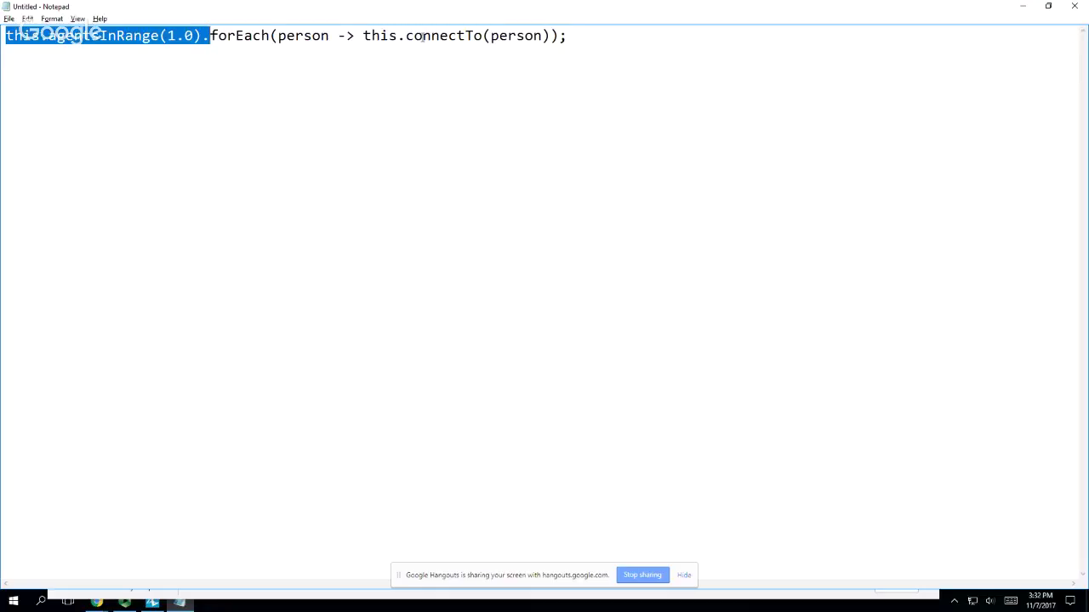
key(ctrl+Right)
key(ctrl+Right)
key(ctrl+Right)
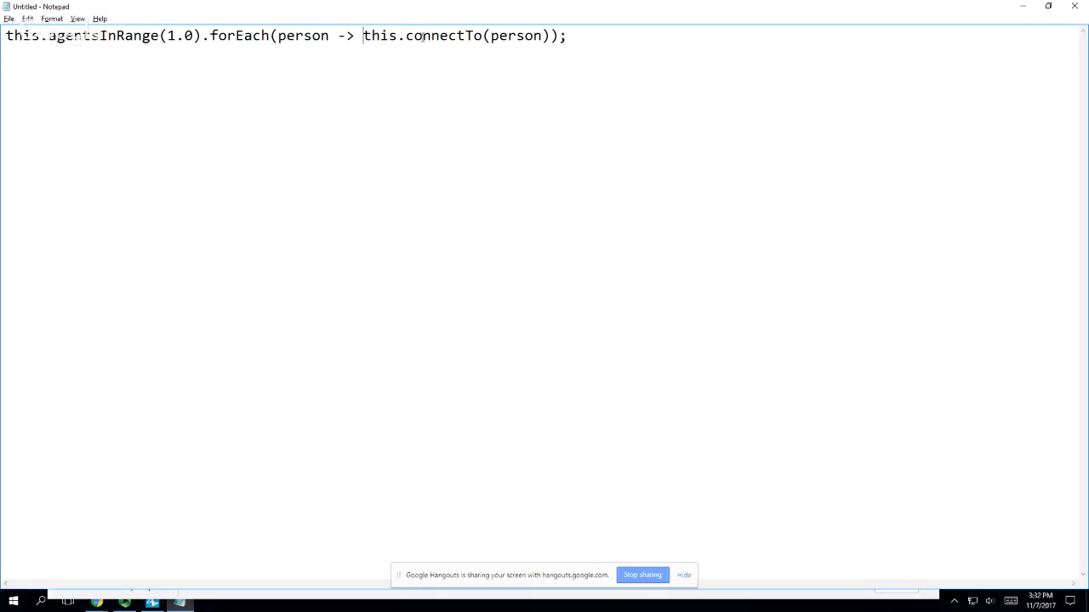
- Copy the whole agentsInRange statement and switch back to AnyLogic
key(ctrl+a)
key(ctrl+c)
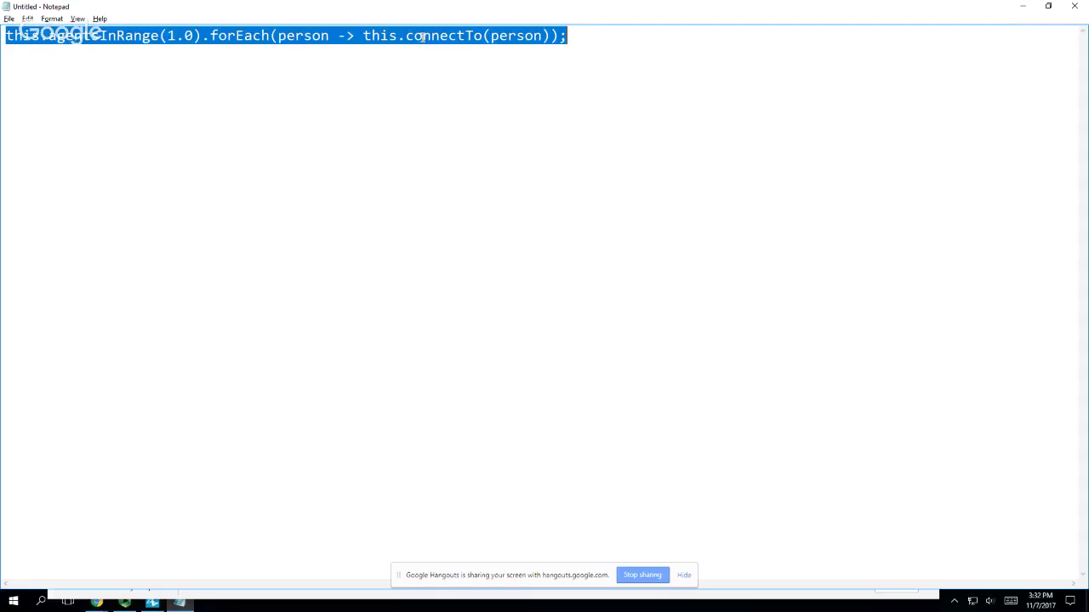
key(alt+Tab)
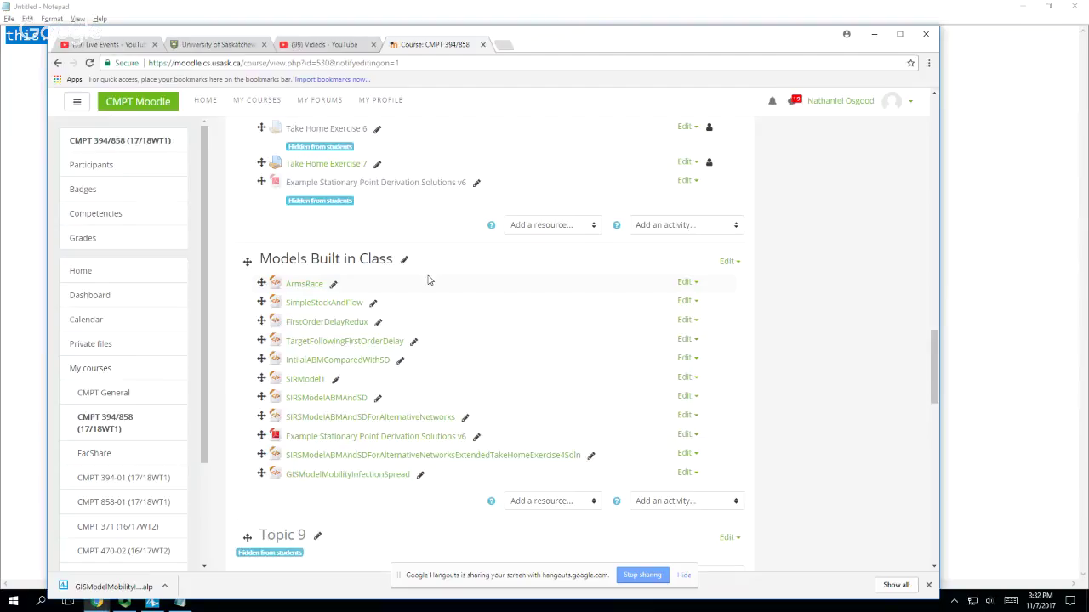
key(alt+Tab)
key(alt+Tab)
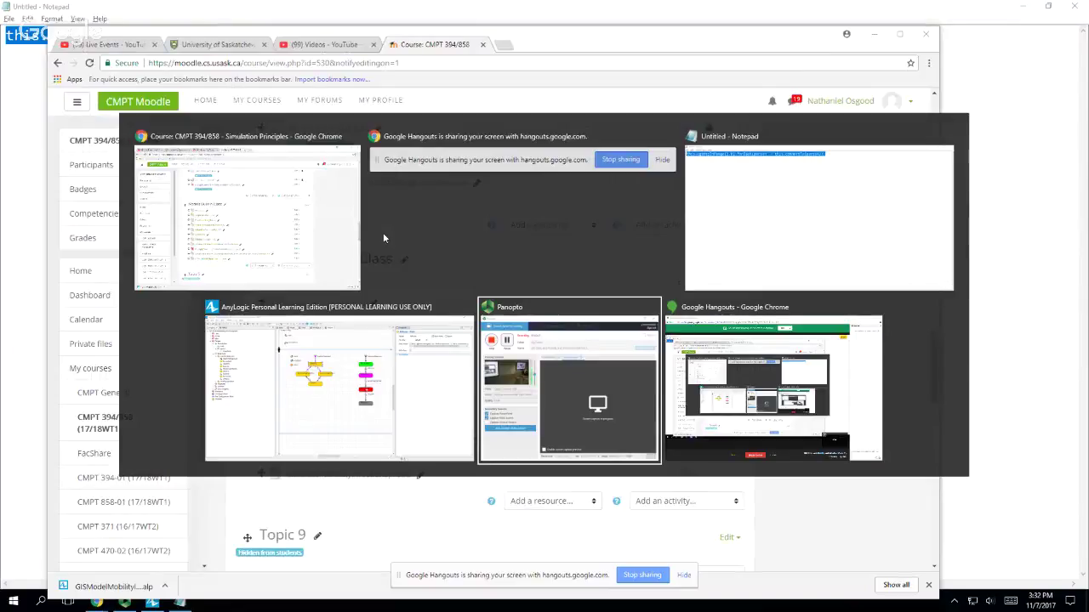
key(alt+shift+Tab)
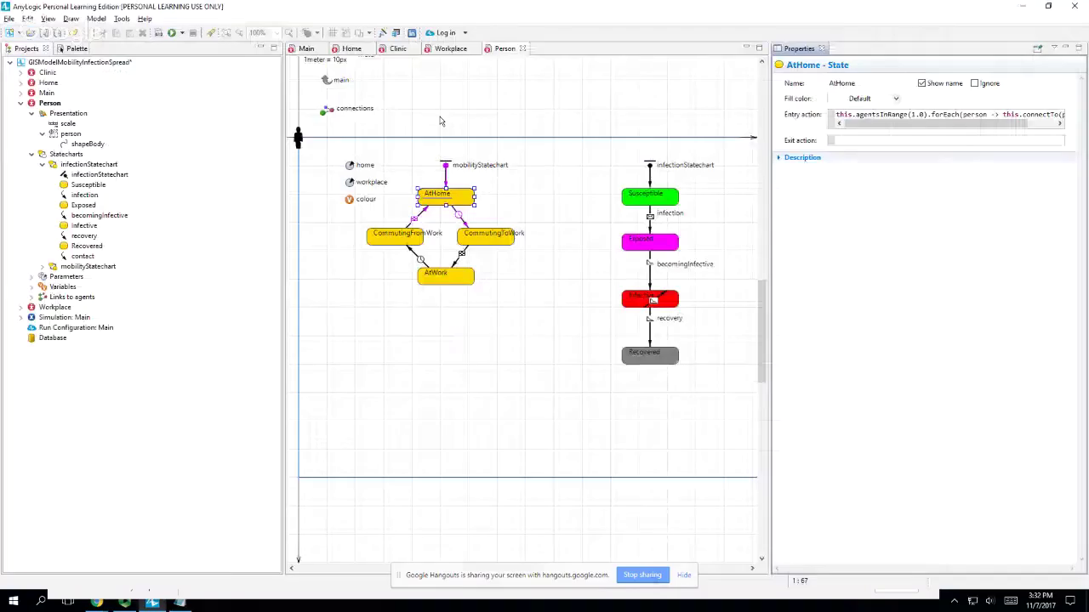
- Paste the copied agentsInRange statement into the AtHome state's exit action and return to its beginning
click(853, 141)
key(ctrl+v)
key(Left)
key(Left)
key(Left)
key(Left)
key(Left)
key(Left)
key(Left)
key(Left)
key(Left)
key(Left)
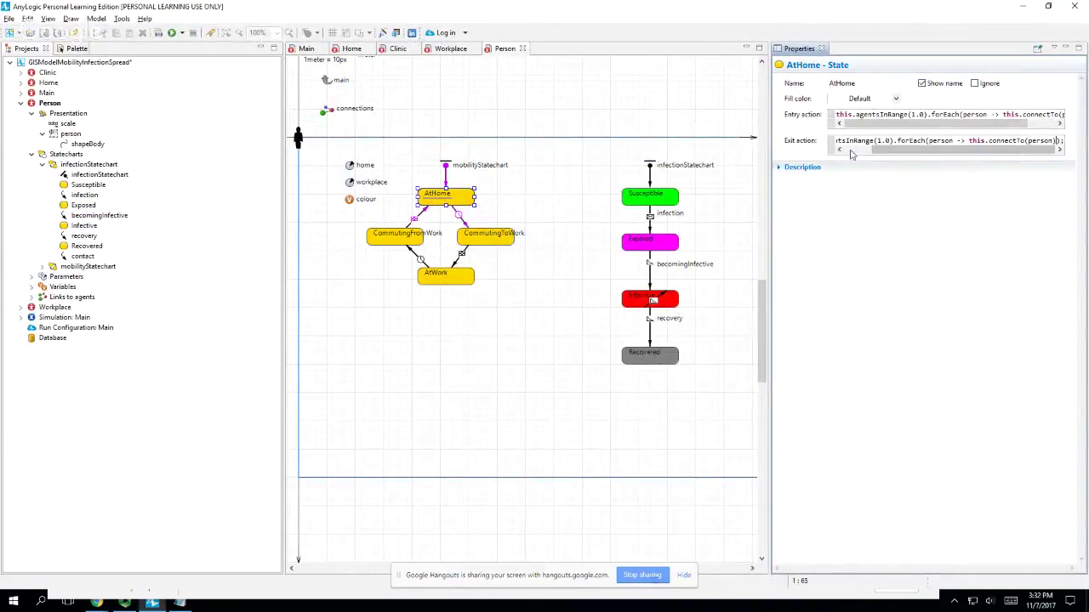
key(Left)
key(Left)
key(Left)
key(Left)
key(Left)
key(Left)
key(Left)
key(Left)
key(Left)
key(Left)
key(Home)
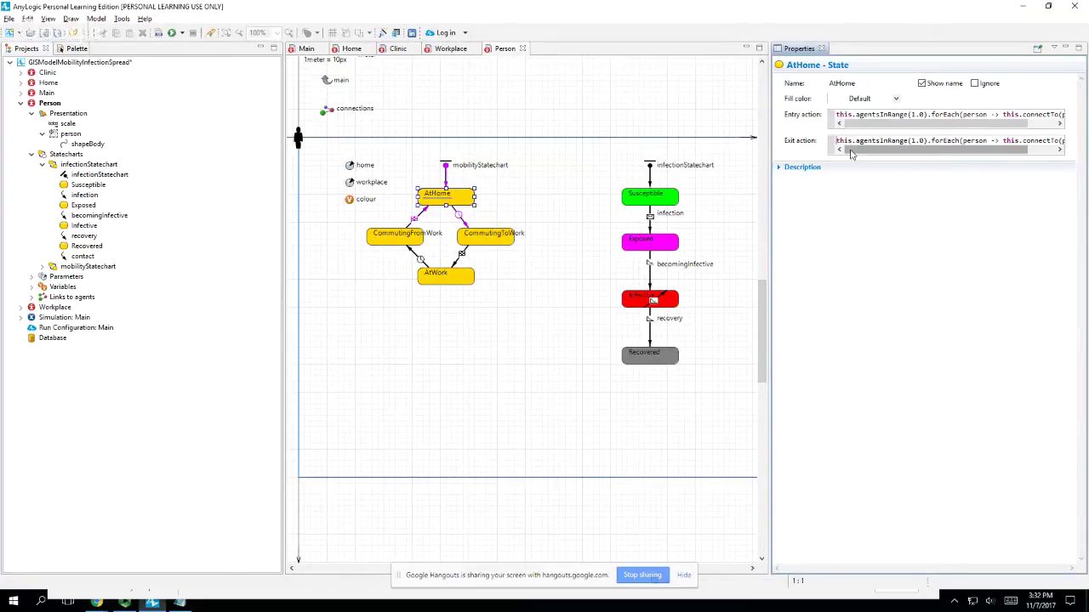
- Replace the AtHome state's exit action with this.connections.disconnectFromAll();
key(shift+Right)
key(shift+Right)
key(shift+Right)
key(shift+Right)
key(shift+Right)
key(shift+Right)
key(shift+Right)
key(shift+Right)
key(shift+Right)
key(shift+Right)
key(shift+Right)
key(shift+Right)
key(shift+Right)
key(shift+Right)
key(shift+Right)
key(shift+Right)
key(shift+Right)
key(shift+Right)
key(shift+Right)
key(shift+Right)
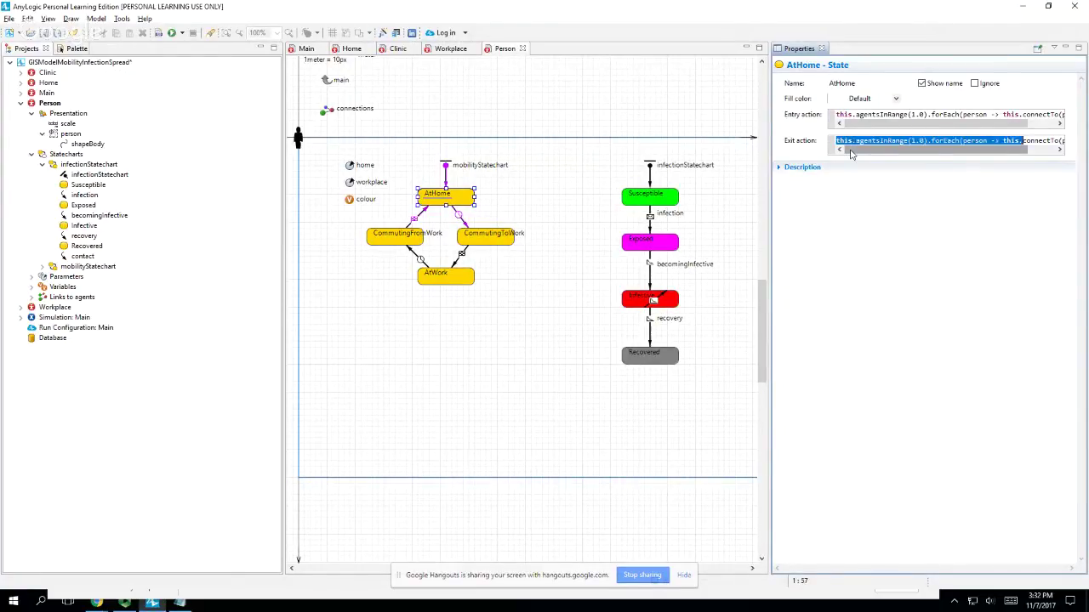
text(this.)
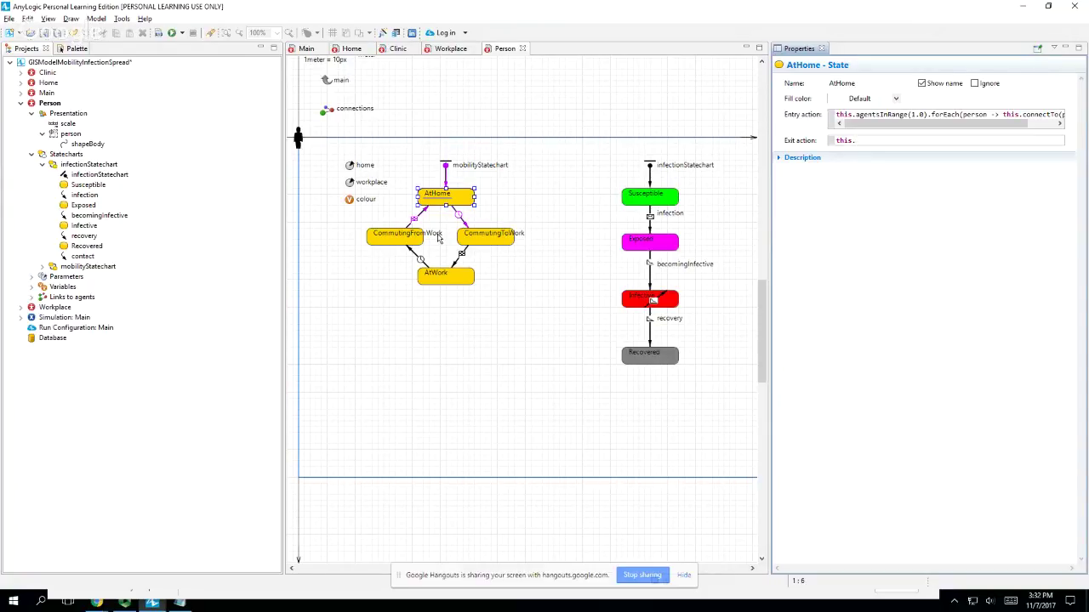
text(connections.disc)
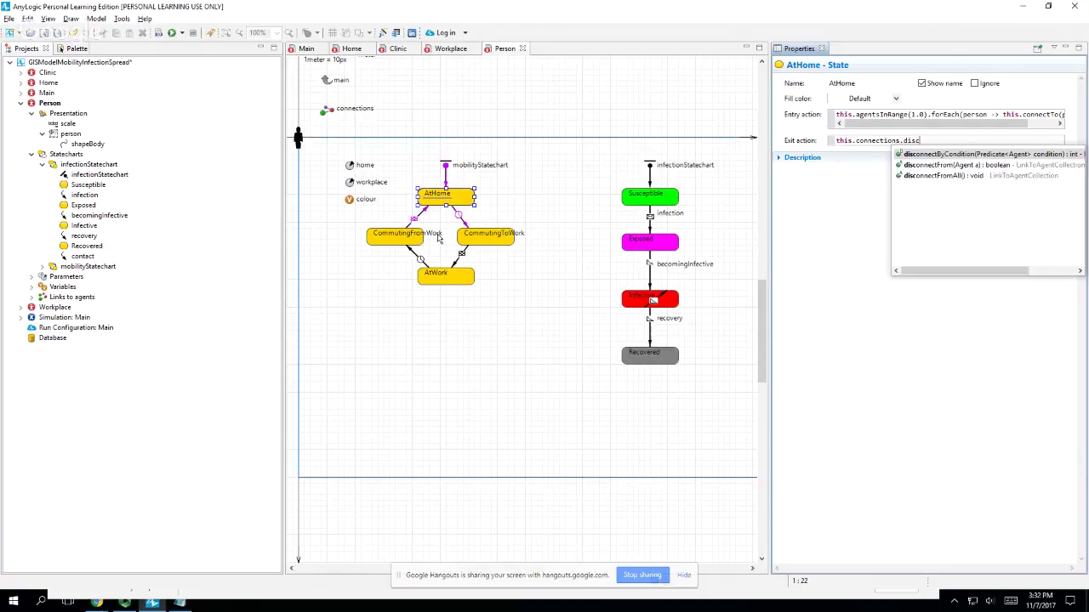
text(\)
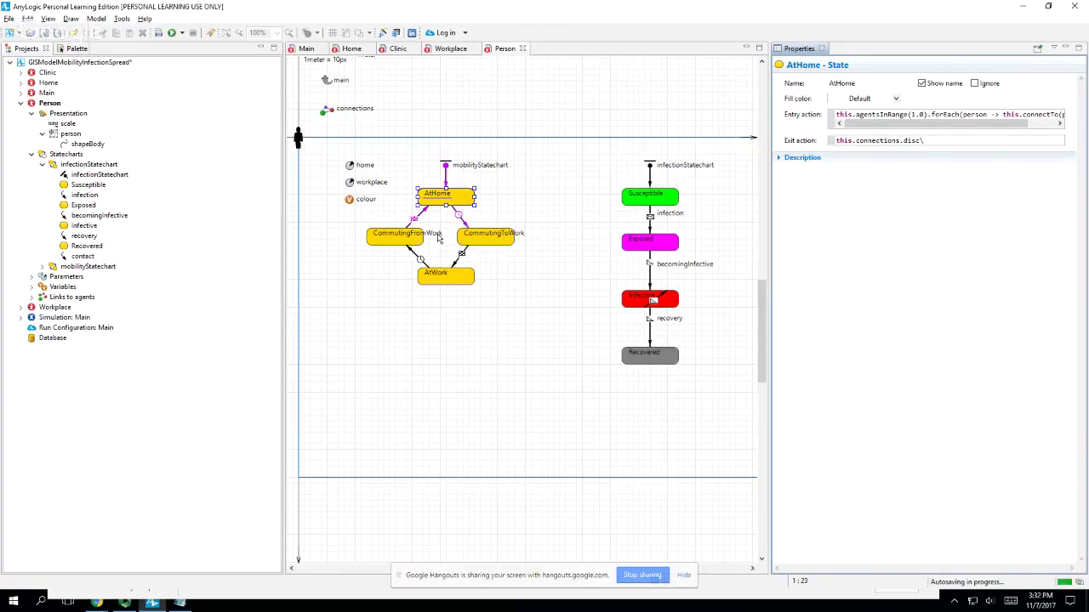
text(n)
key(Down)
key(Down)
key(Return)
text(;)
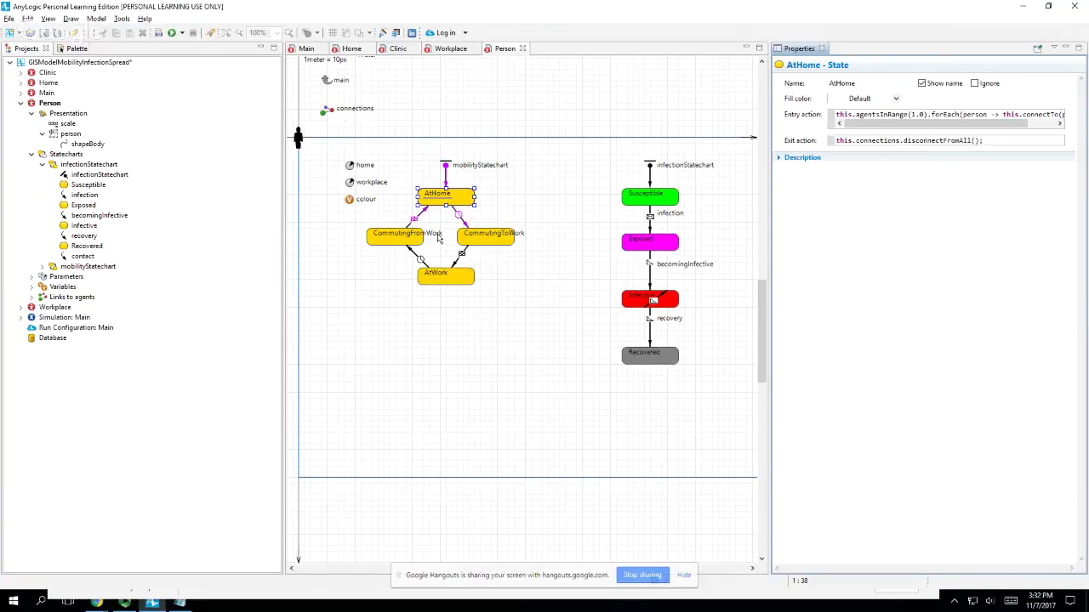
- Copy the AtHome exit action statement and paste it in Notepad a few blank lines below the agentsInRange statement
key(ctrl+a)
key(alt+Tab)
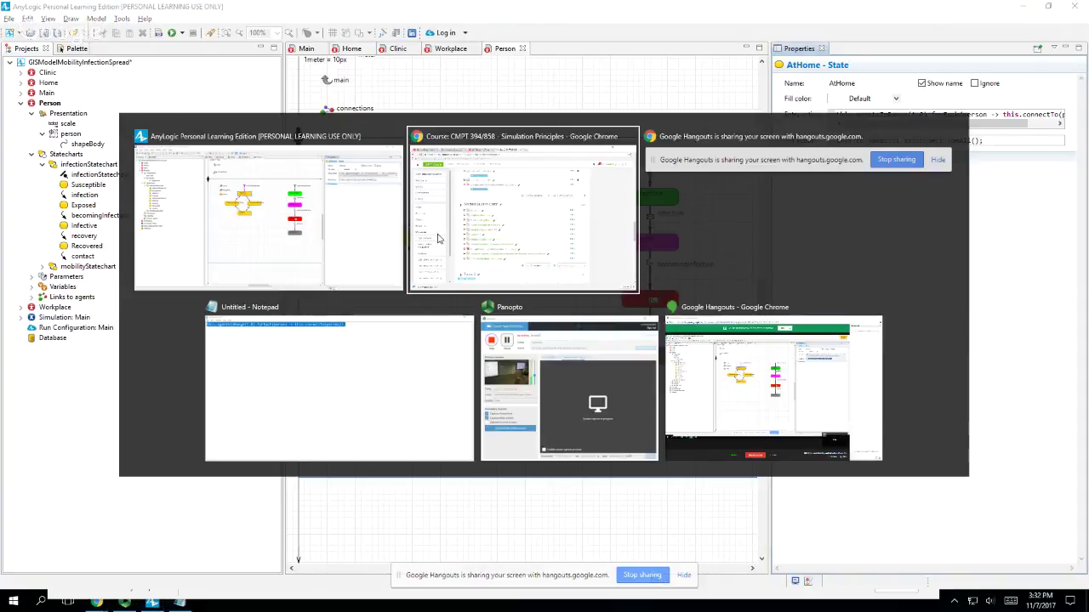
key(Escape)
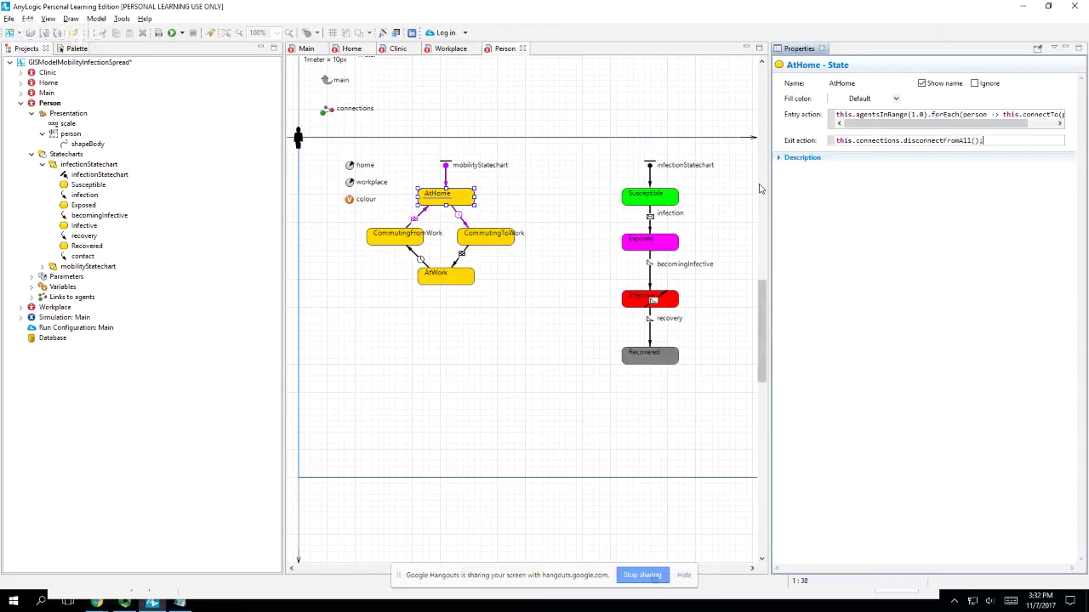
key(ctrl+a)
key(ctrl+c)
key(alt+Tab)
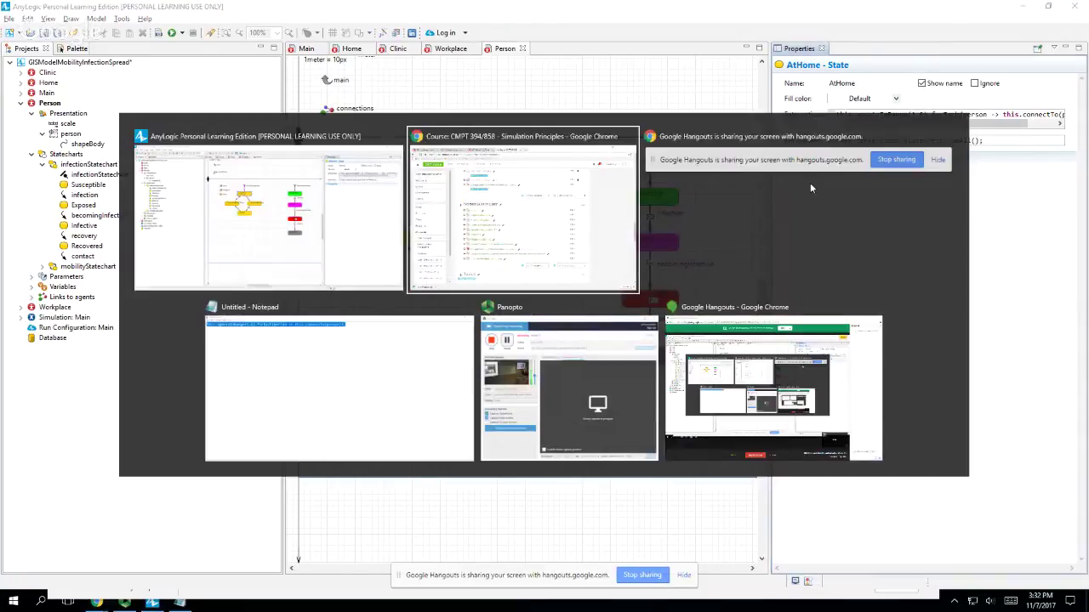
key(Tab)
key(Tab)
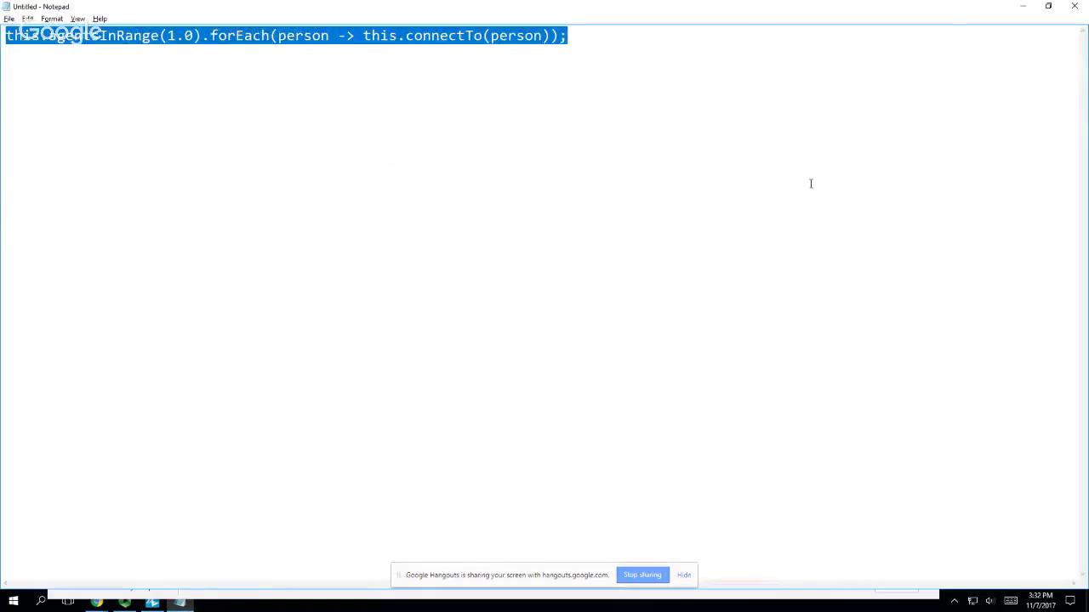
click(811, 184)
key(Return)
key(Return)
key(Return)
key(ctrl+v)
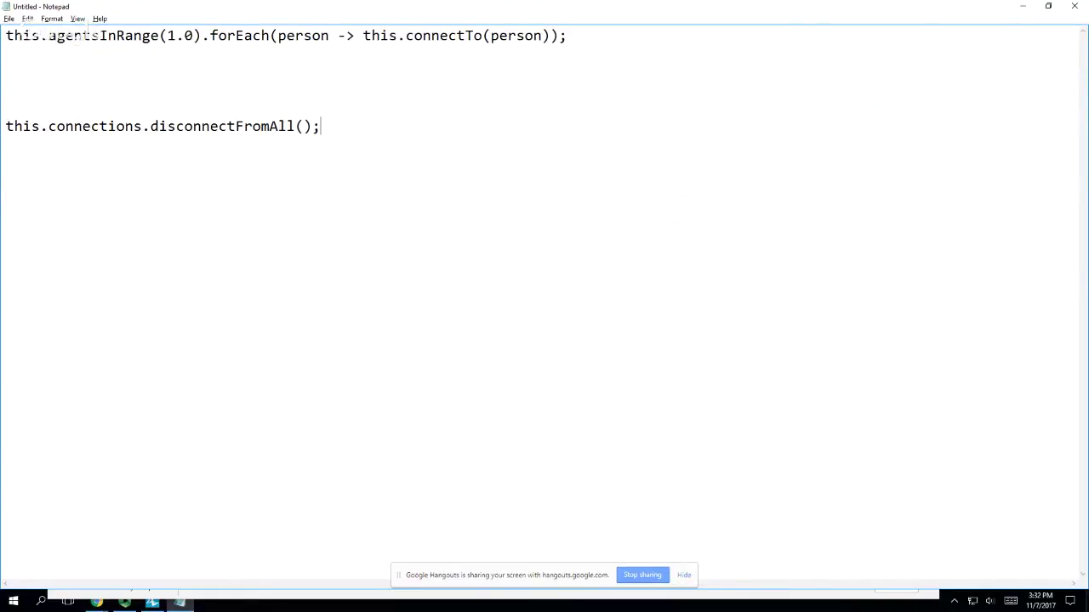
- Add the label "exit action:" on the line directly above the disconnectFromAll statement
key(Up)
key(Up)
text(exi)
key(BackSpace)
key(BackSpace)
key(BackSpace)
key(Down)
text(exit action:)
- Copy the "exit action:" label line and paste it above the agentsInRange statement at the start of the note
key(ctrl+a)
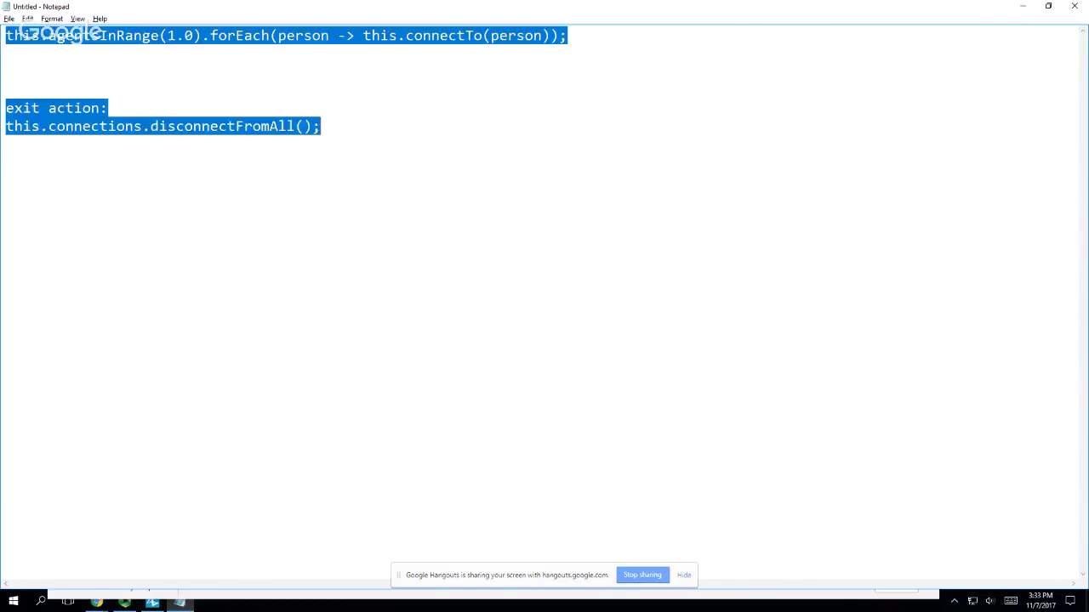
click(312, 125)
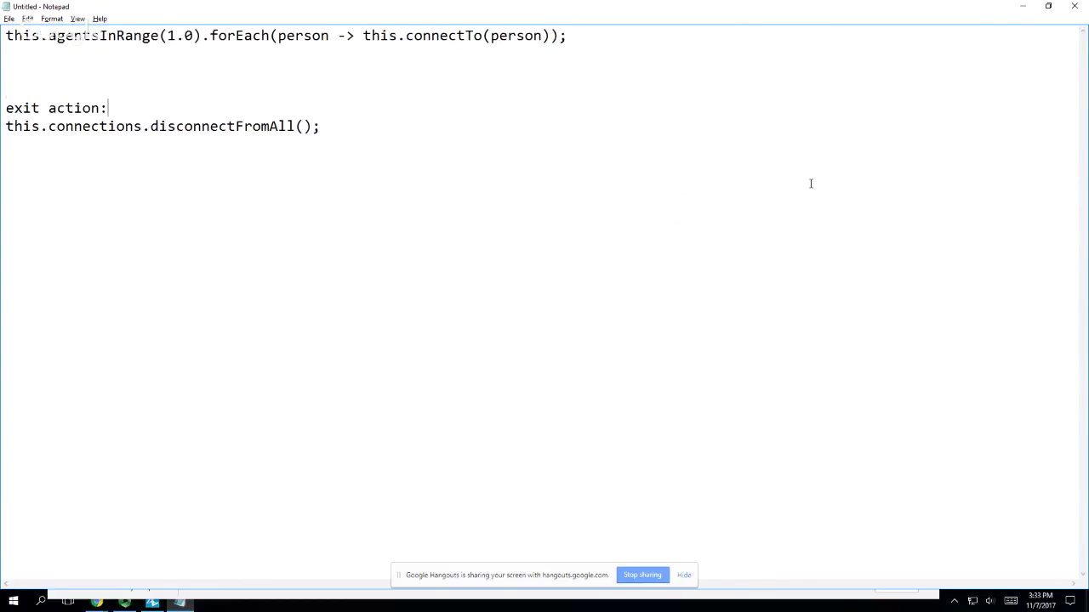
key(shift+Down)
key(shift+Down)
key(ctrl+c)
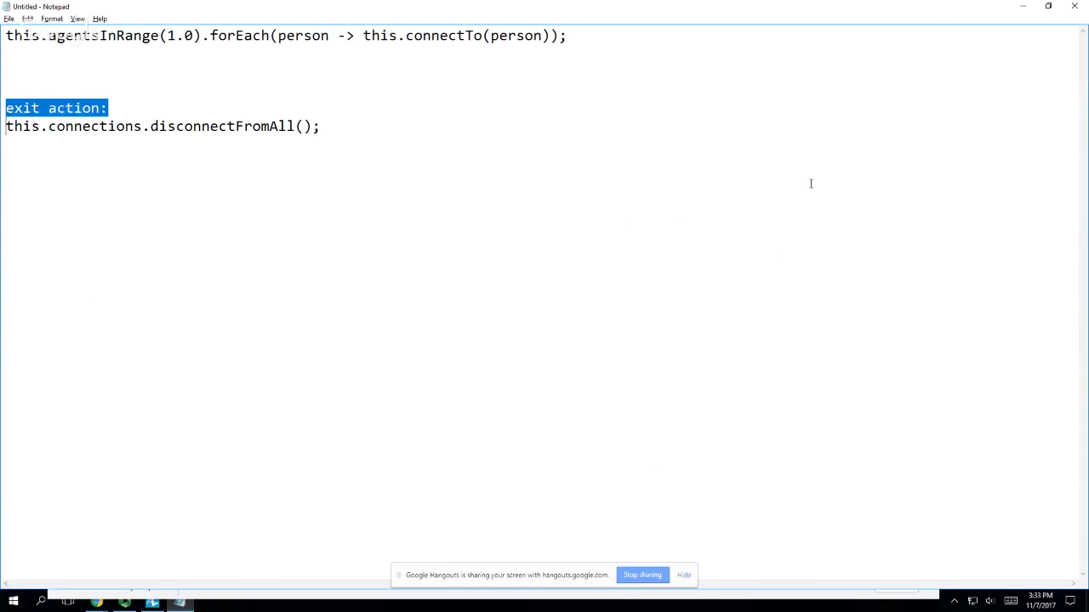
key(Up)
key(Up)
key(Up)
key(Up)
key(Up)
key(Return)
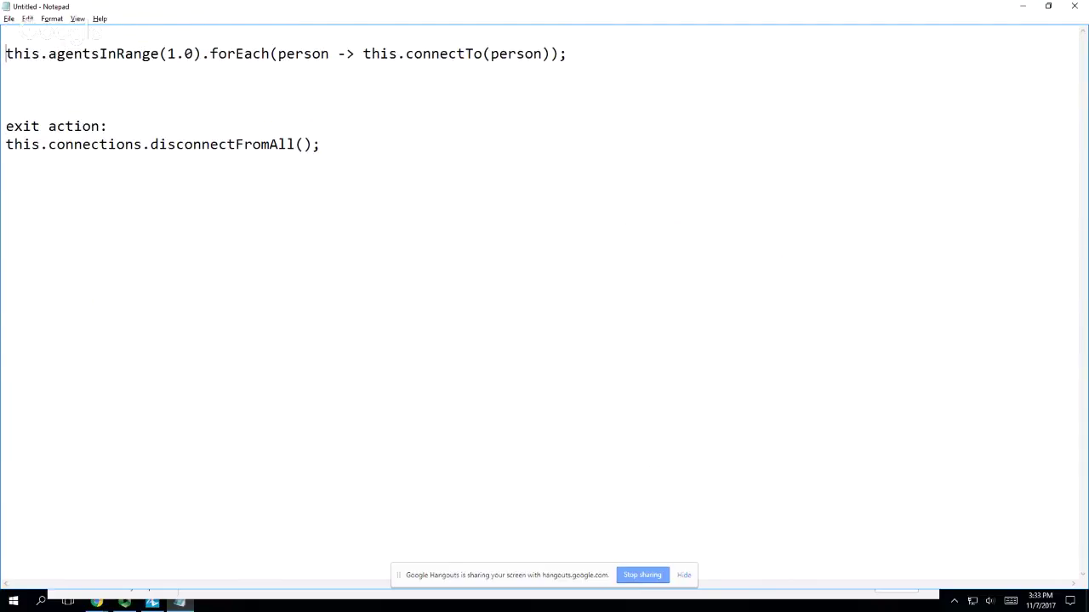
key(Up)
key(ctrl+v)
- Change the pasted label above the agentsInRange statement to "entry action:"
key(Up)
key(ctrl+shift+Right)
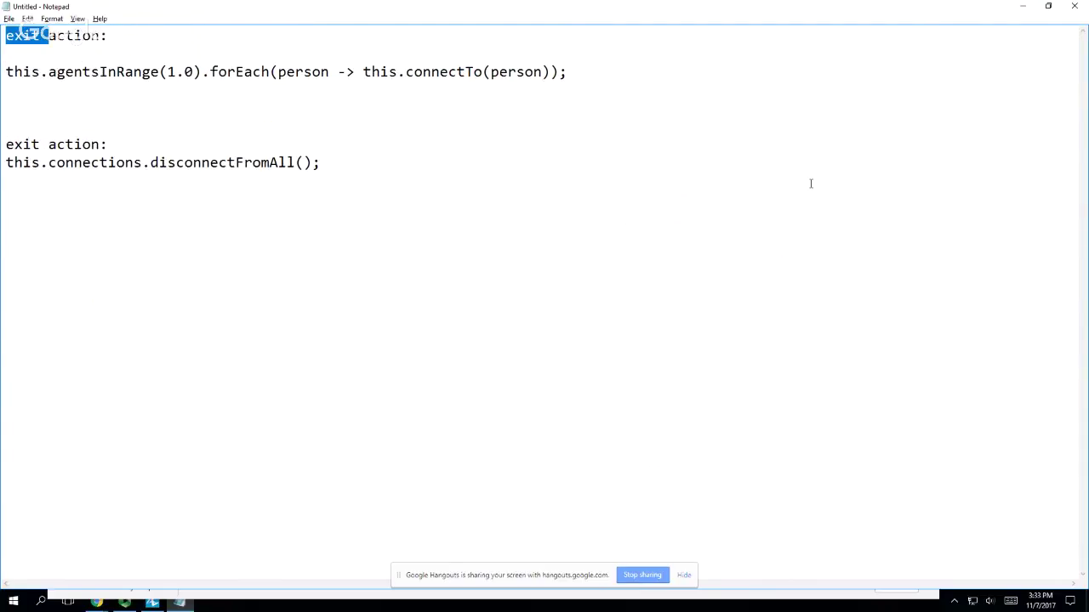
text(entry)
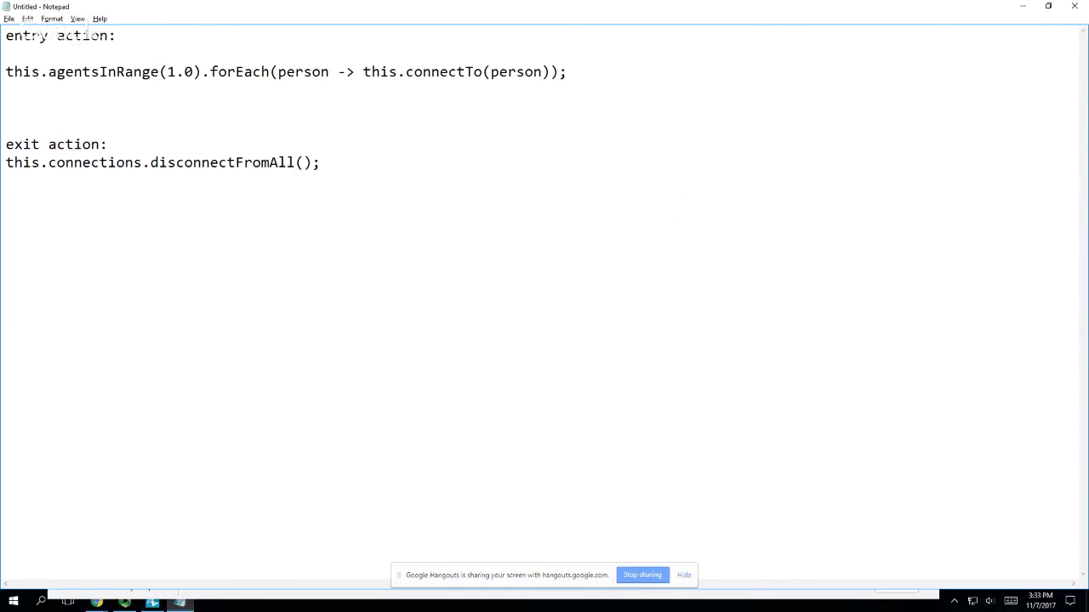
- Copy the agentsInRange statement from the note and paste it into the AtWork state's entry action in AnyLogic
key(shift+End)
key(ctrl+c)
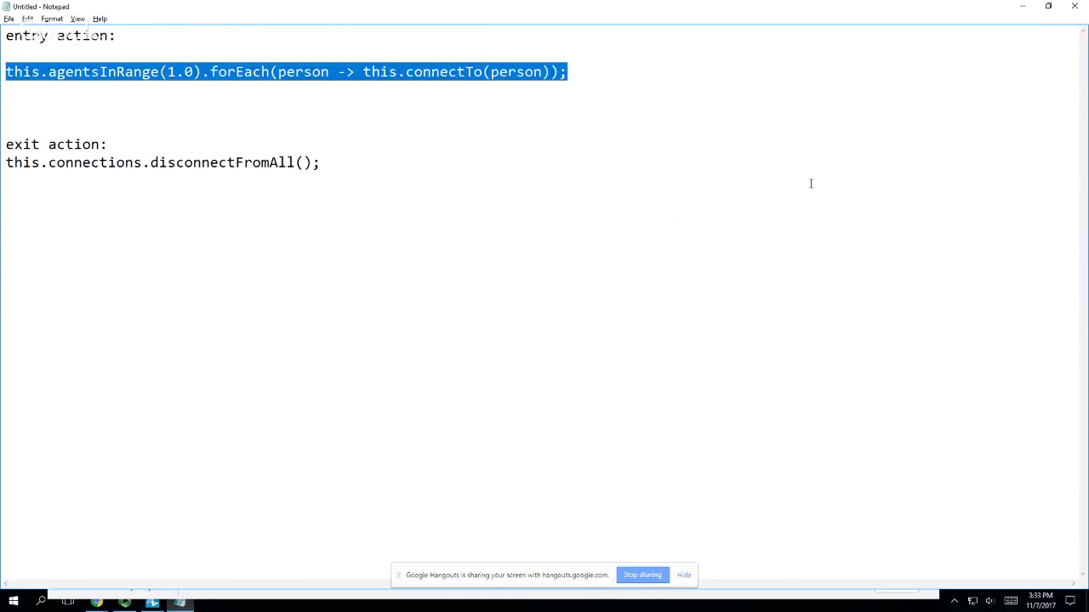
key(alt+Tab)
click(472, 275)
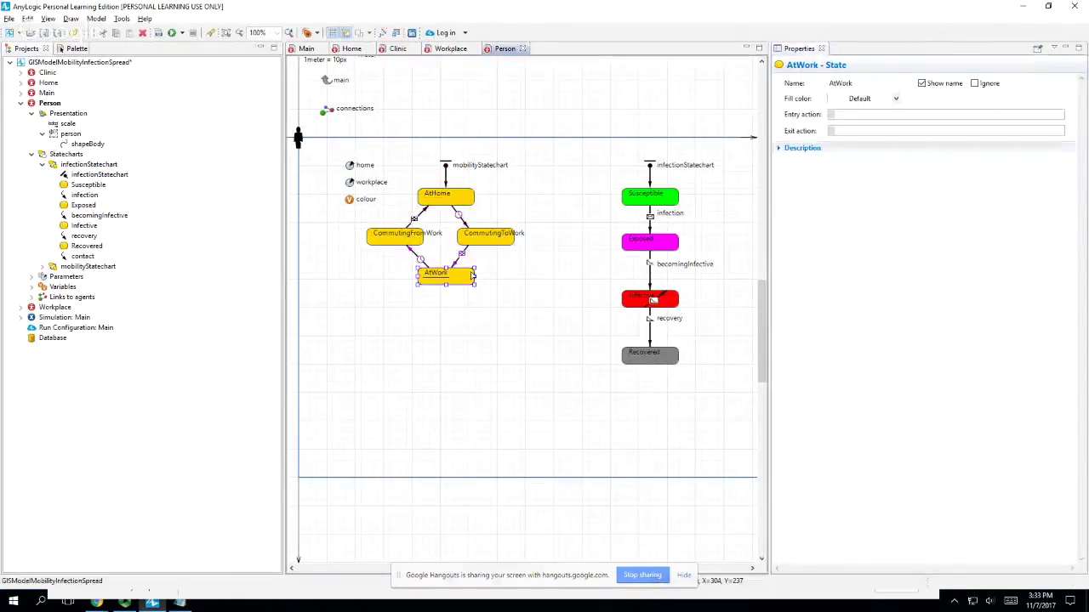
click(895, 115)
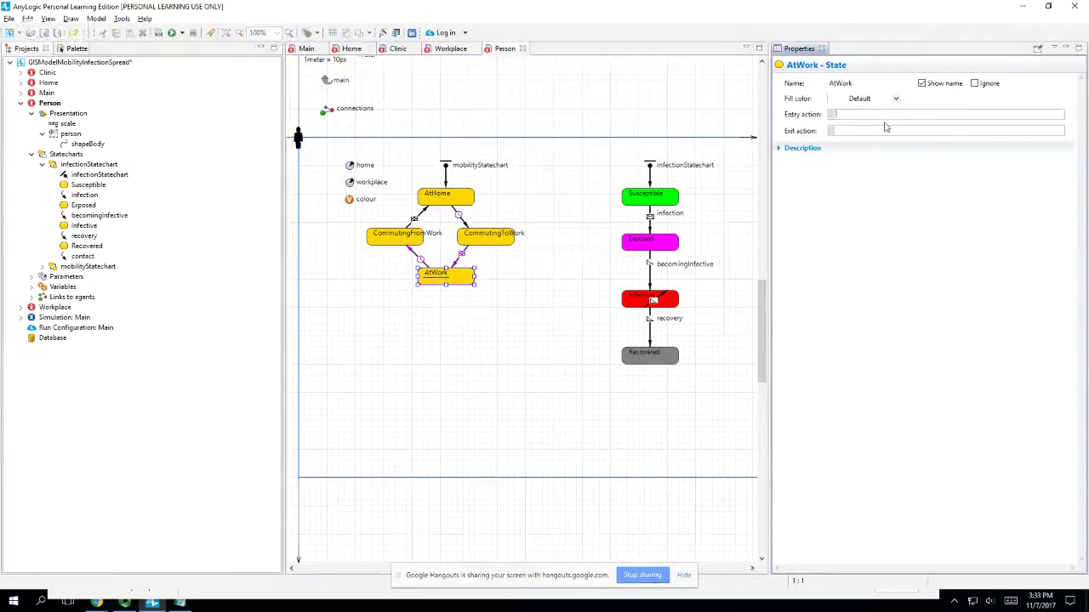
key(ctrl+v)
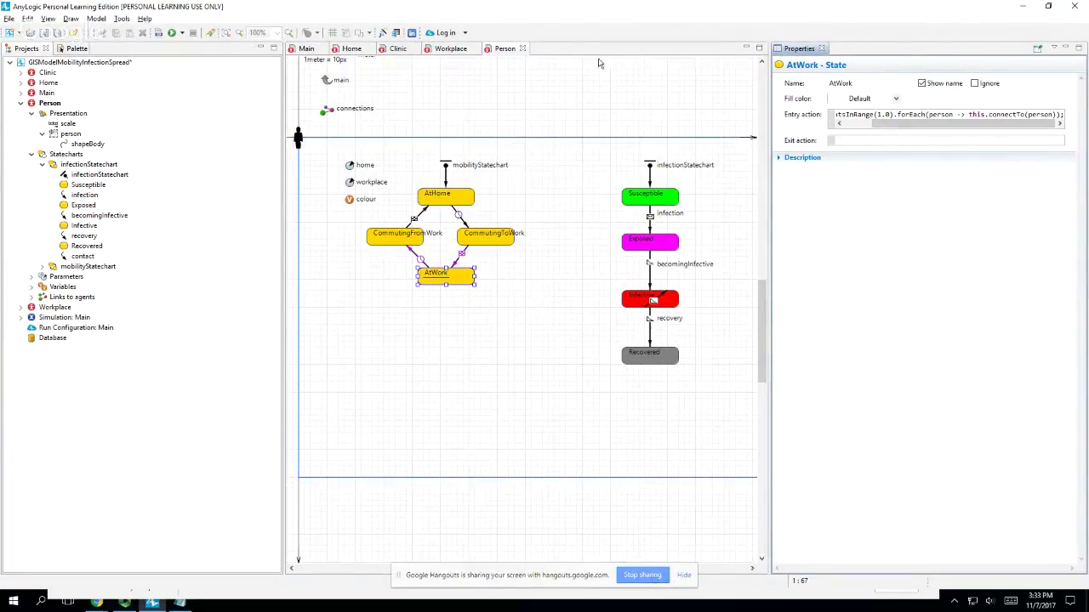
- Copy the disconnectFromAll statement from Notepad into the AtWork state's exit action in AnyLogic and save the model
key(alt+Tab)
drag(349, 163, 3, 162)
key(ctrl+c)
key(alt+Tab)
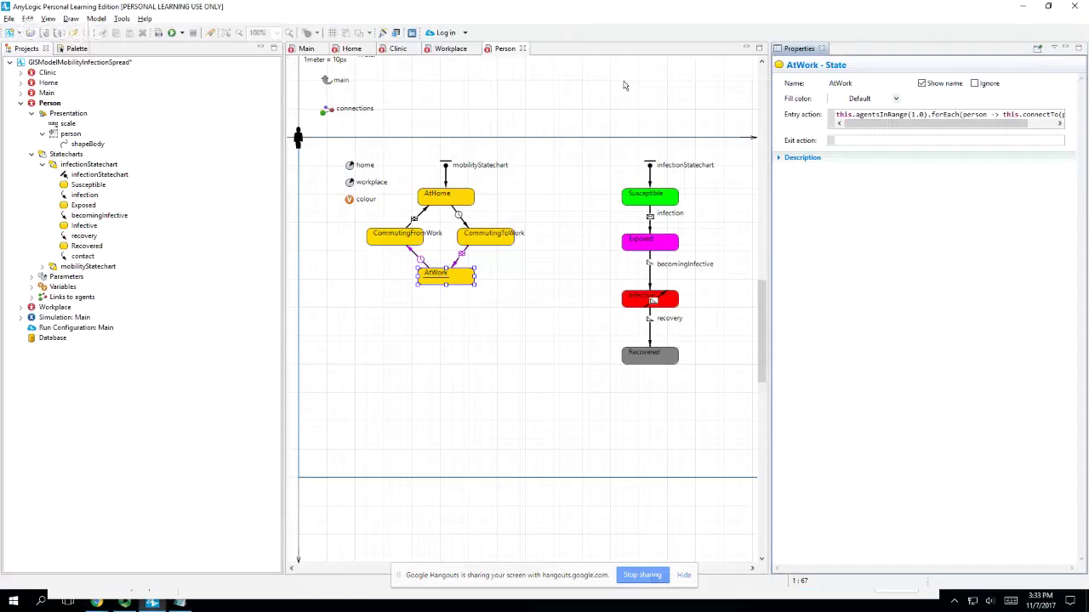
click(850, 139)
key(ctrl+v)
key(ctrl+s)
- Run the Simulation: Main experiment in a maximized window and raise its speed to x25
right_click(74, 321)
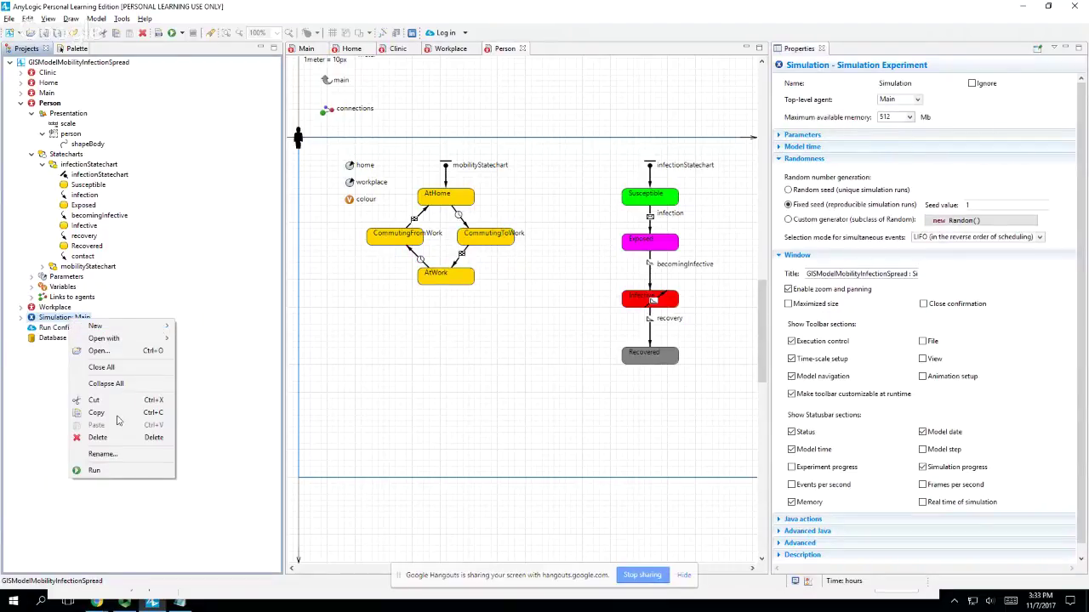
click(119, 470)
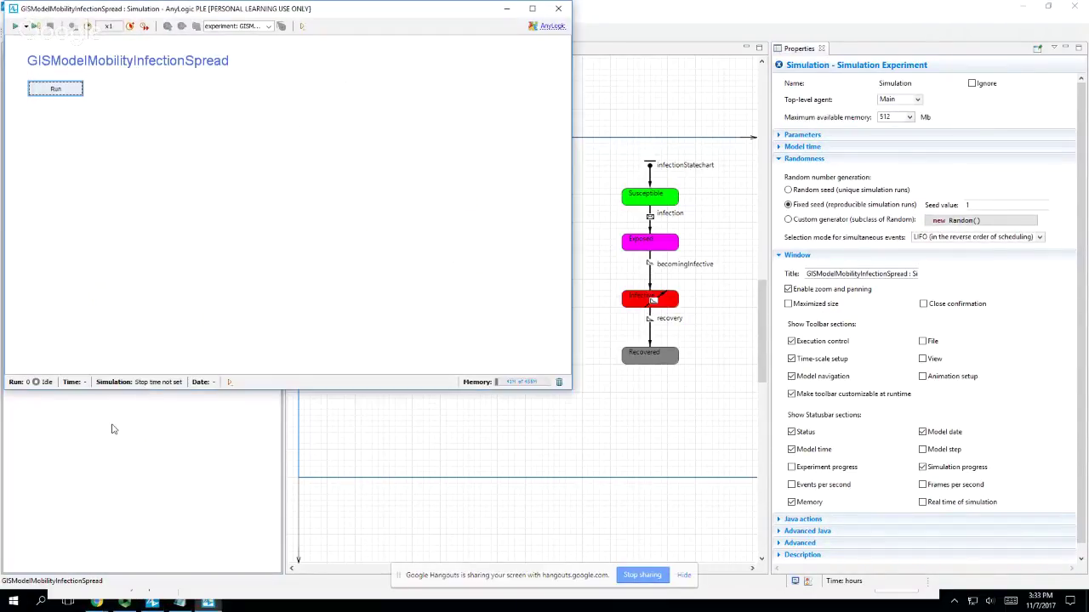
click(58, 91)
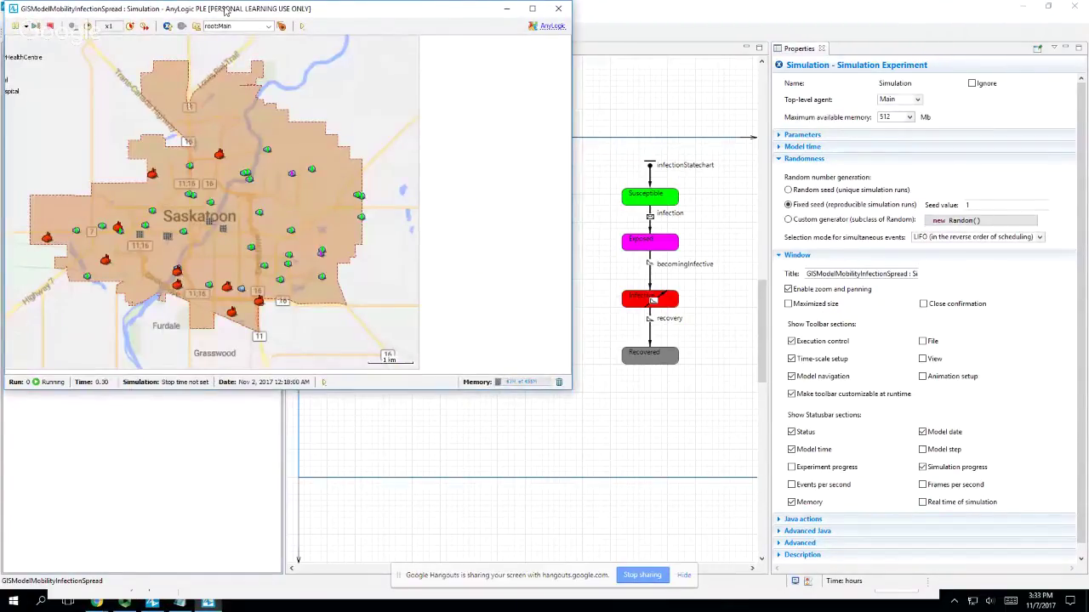
double_click(226, 10)
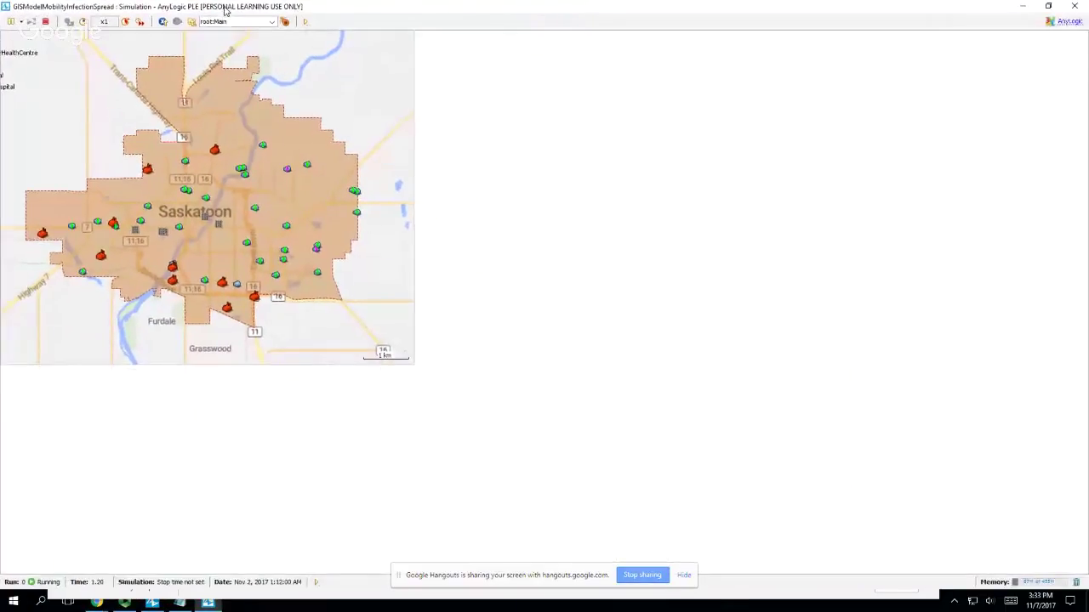
click(126, 22)
click(126, 22)
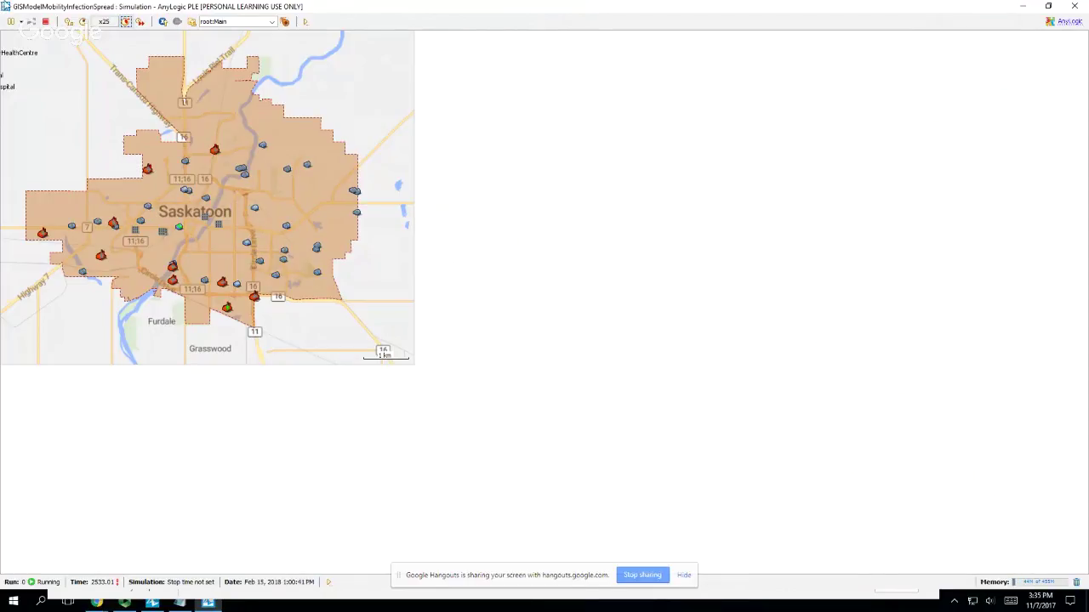
- Close the simulation window and collapse the Person branch of the project tree
click(6, 7)
click(25, 85)
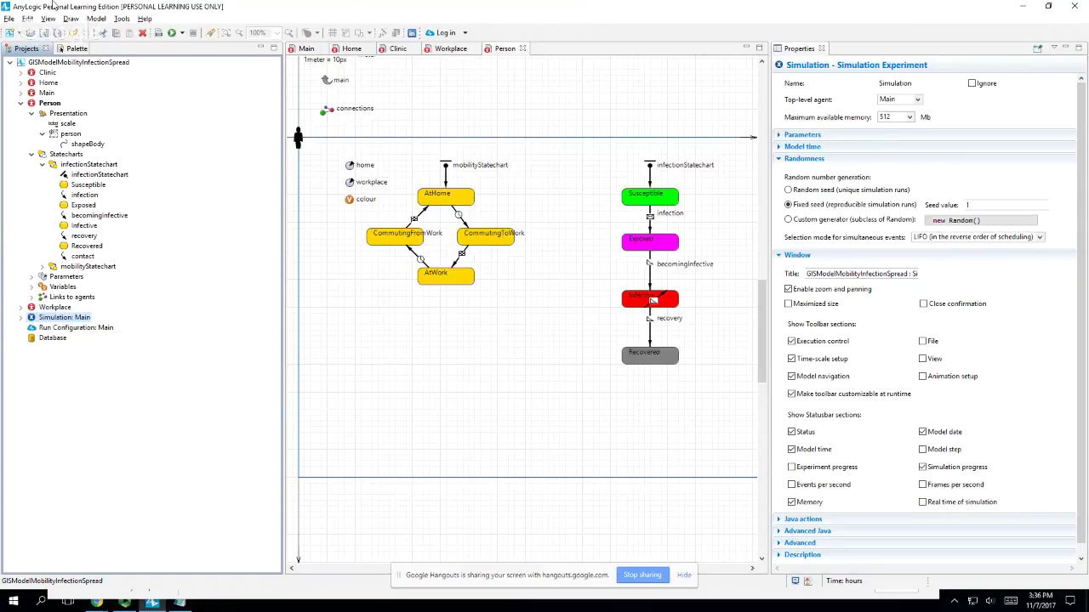
click(29, 104)
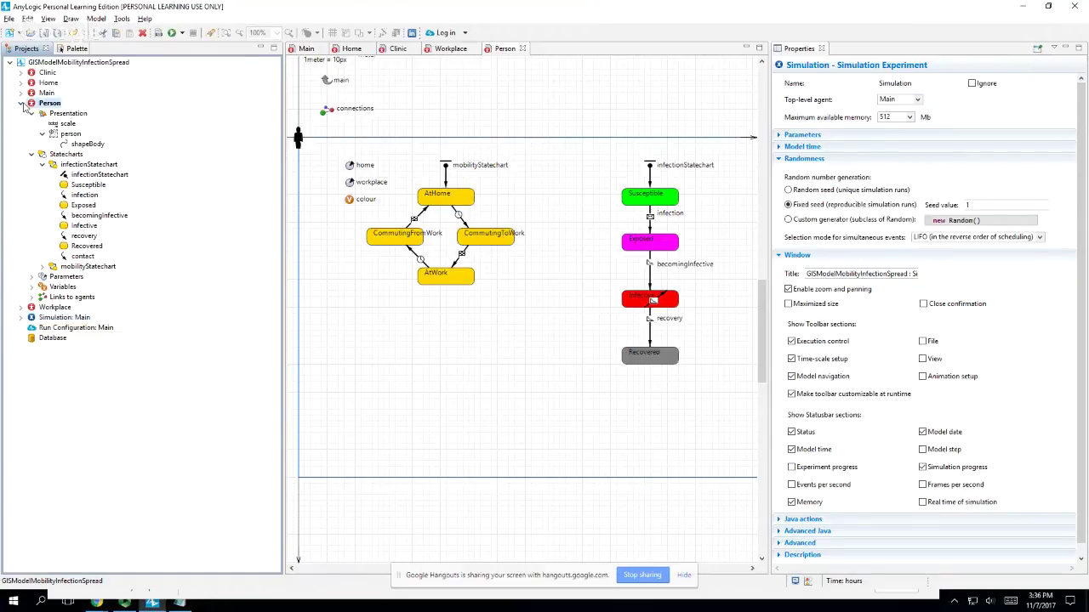
click(21, 104)
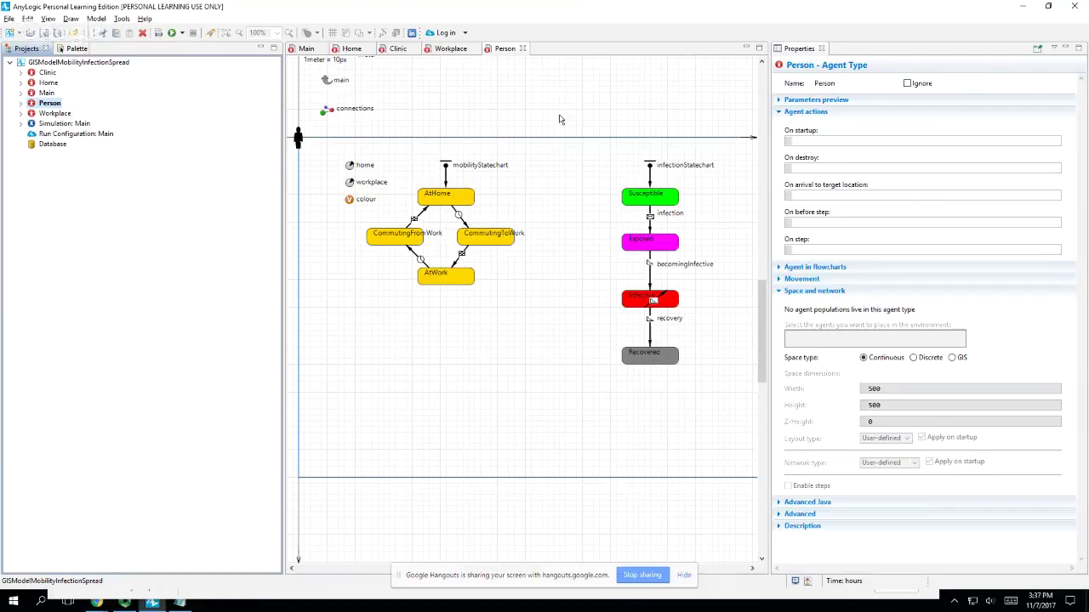
- Move the mobility statechart closer to the infection statechart and place home, workplace and colour just below the Person origin icon
drag(562, 150, 337, 326)
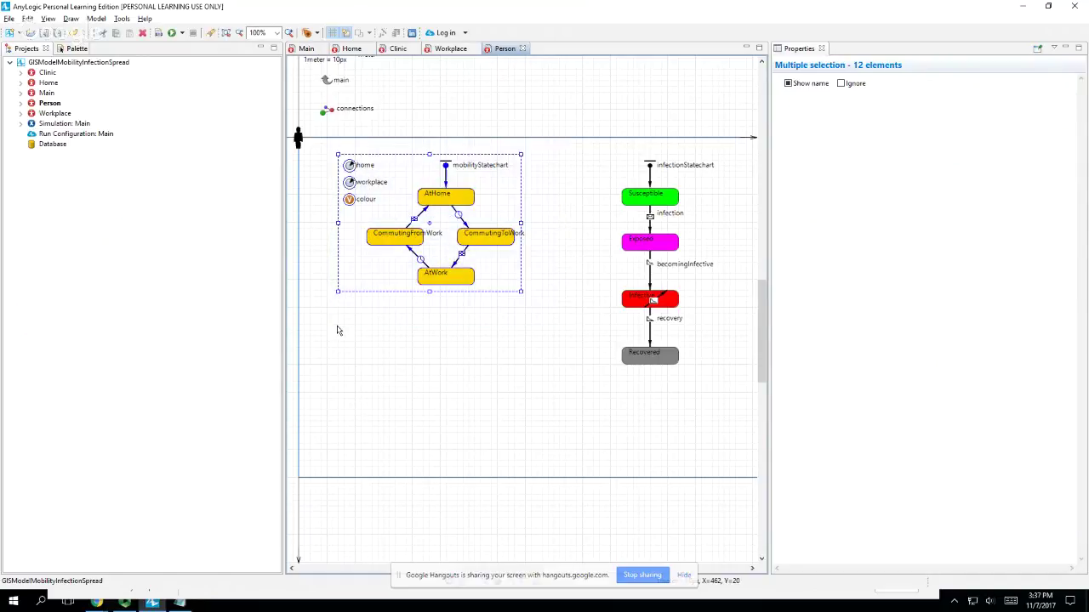
key(Right)
key(Right)
key(Right)
key(Right)
key(Right)
key(Right)
key(Right)
key(Right)
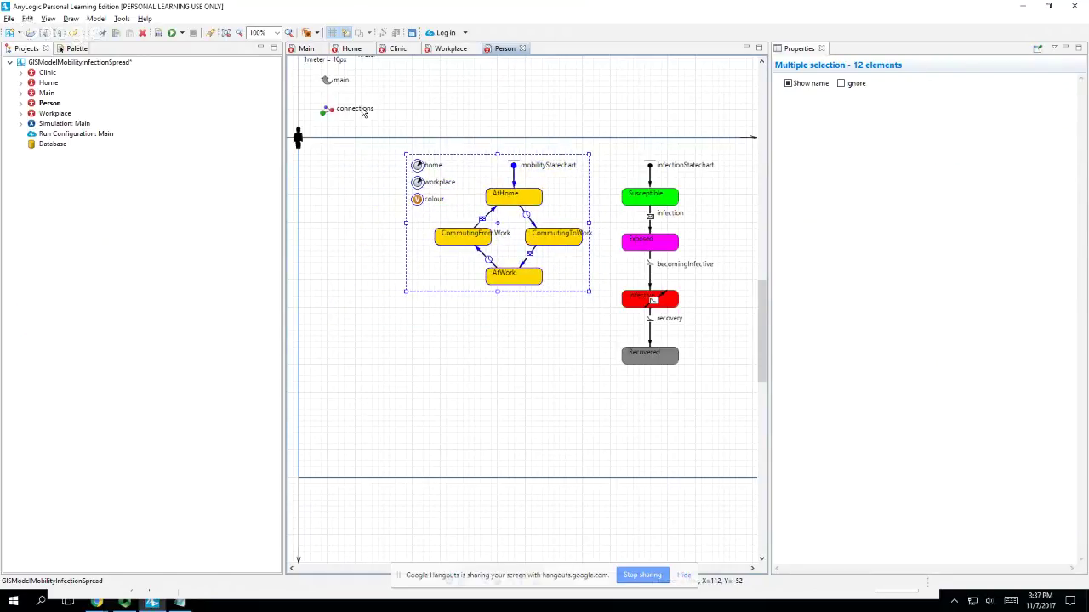
click(381, 143)
drag(387, 149, 327, 204)
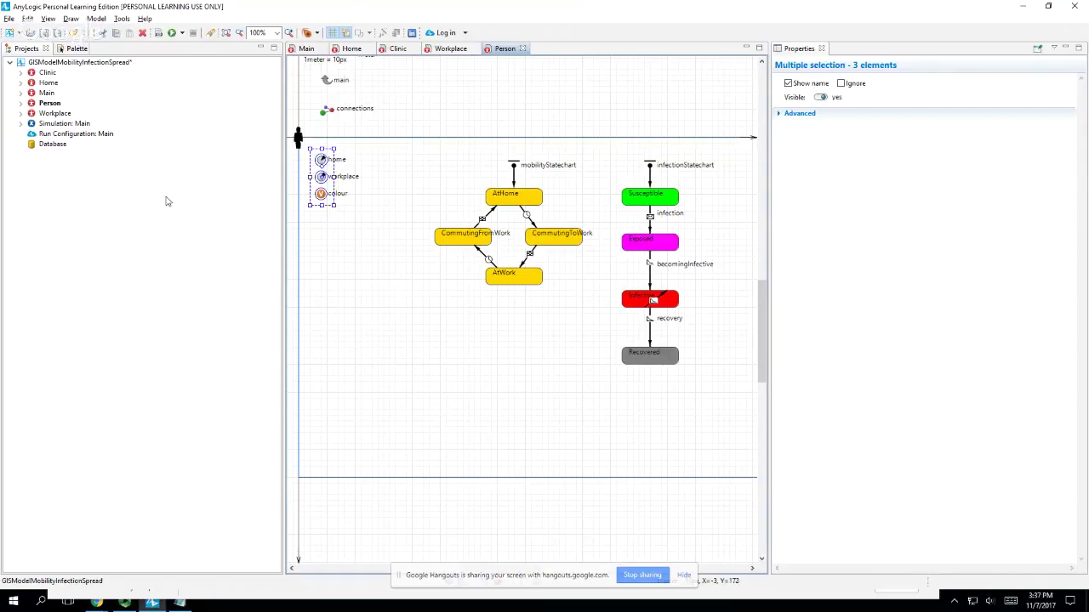
- Add a parameter named meanImmunityDuration to Main, placed just above the countInitiallyInfected row
click(70, 49)
drag(31, 285, 148, 237)
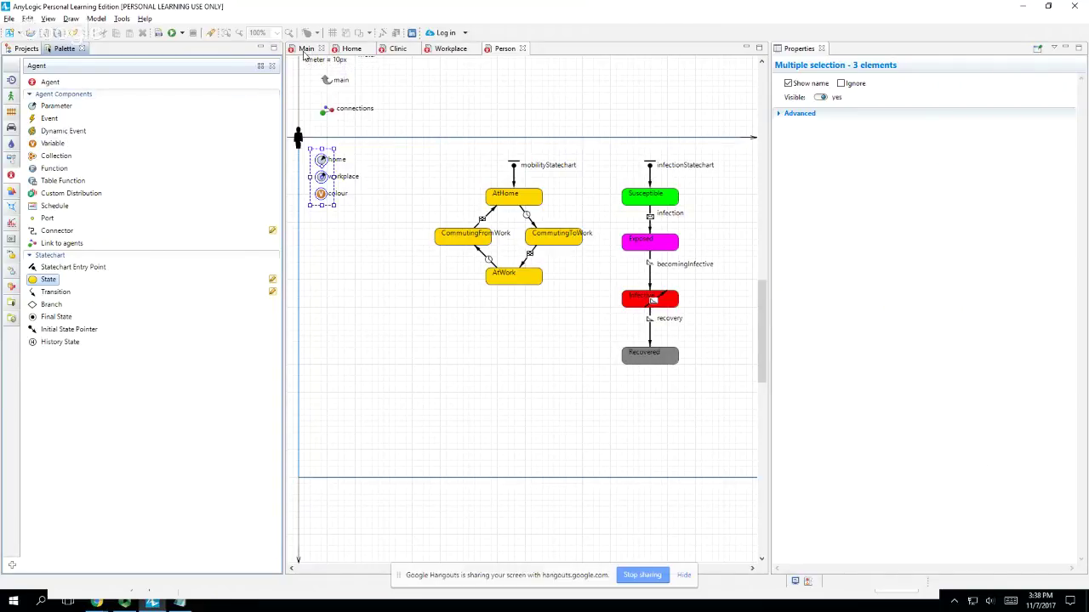
click(305, 48)
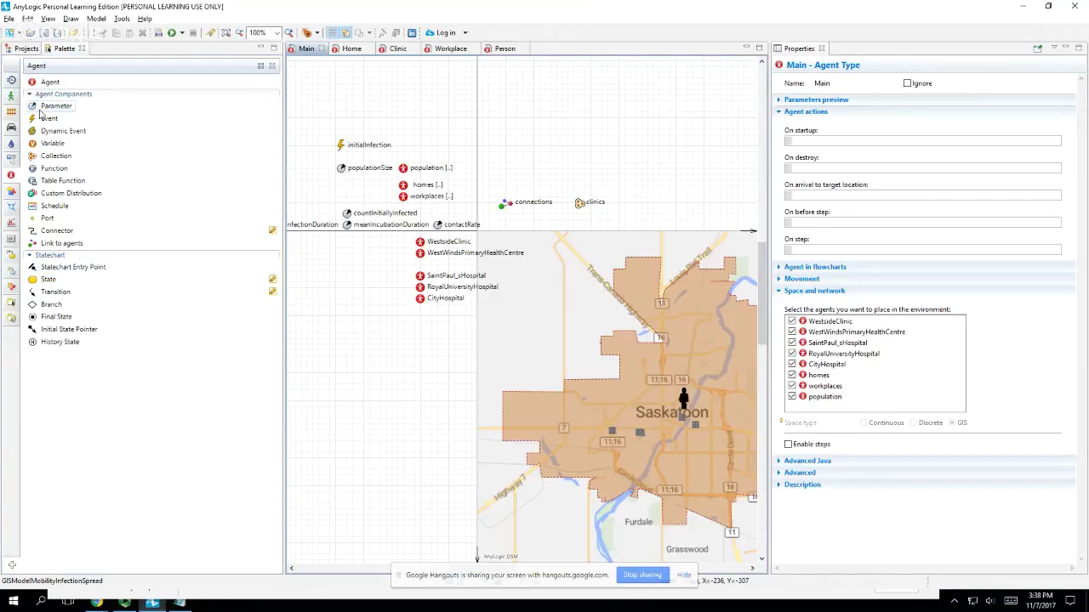
drag(51, 107, 291, 215)
text(m)
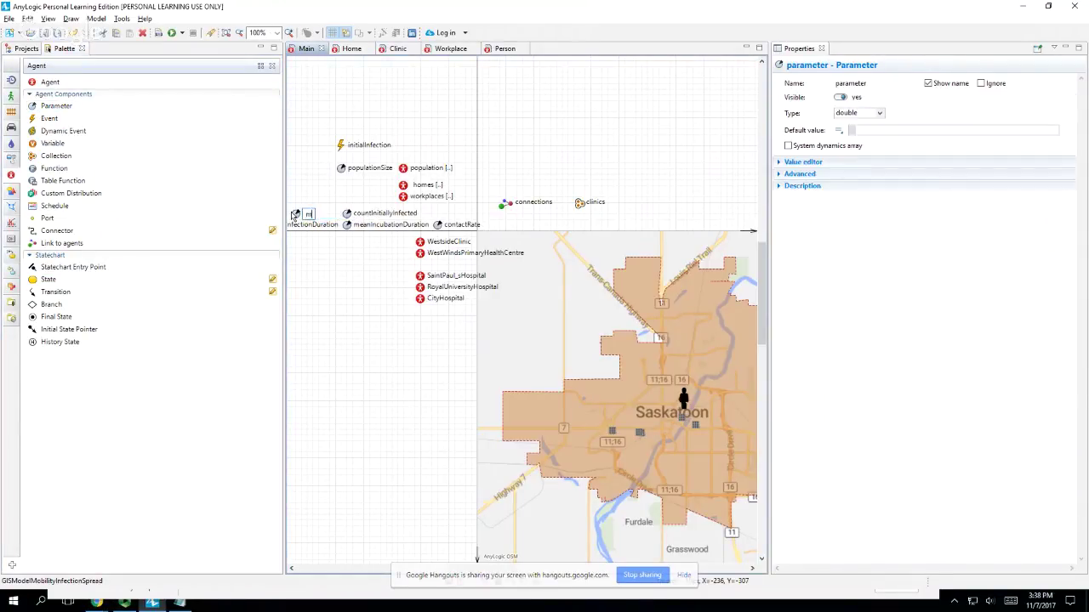
text(eanImmunityDuratoin)
key(Return)
drag(294, 214, 293, 197)
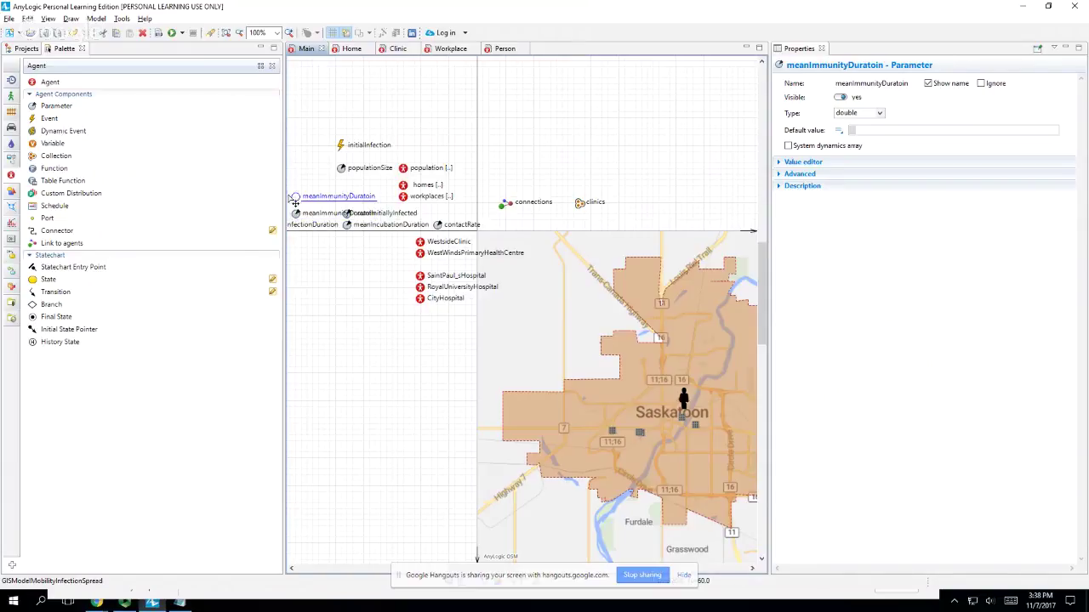
click(891, 82)
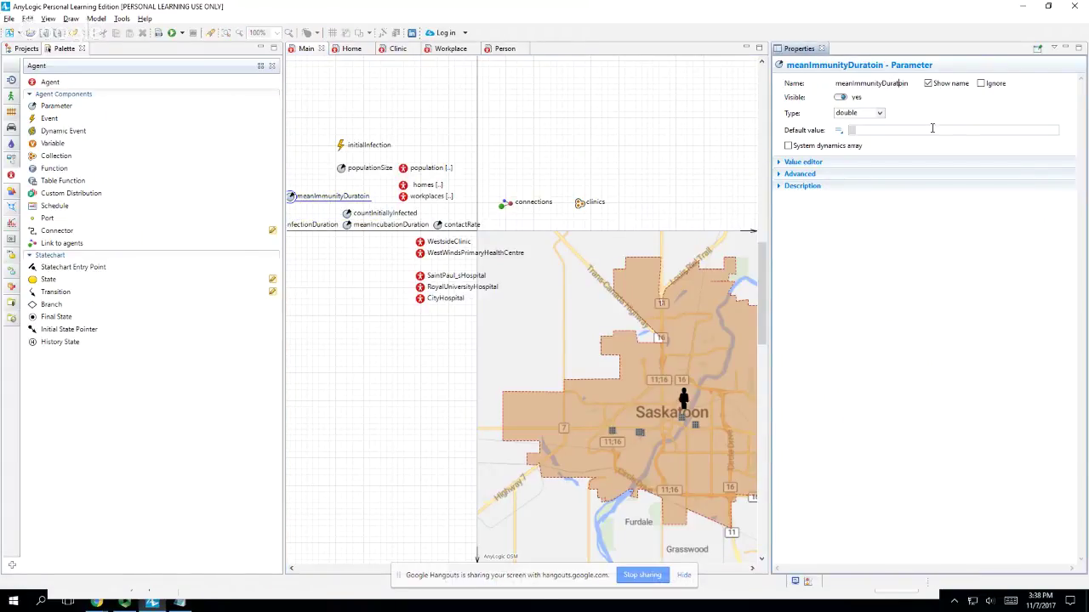
key(shift+Right)
key(shift+Right)
key(shift+Right)
text(ion)
- Set the meanImmunityDuration parameter's default value to 30 * day() and save the model
click(919, 131)
text(30*days())
key(ctrl+s)
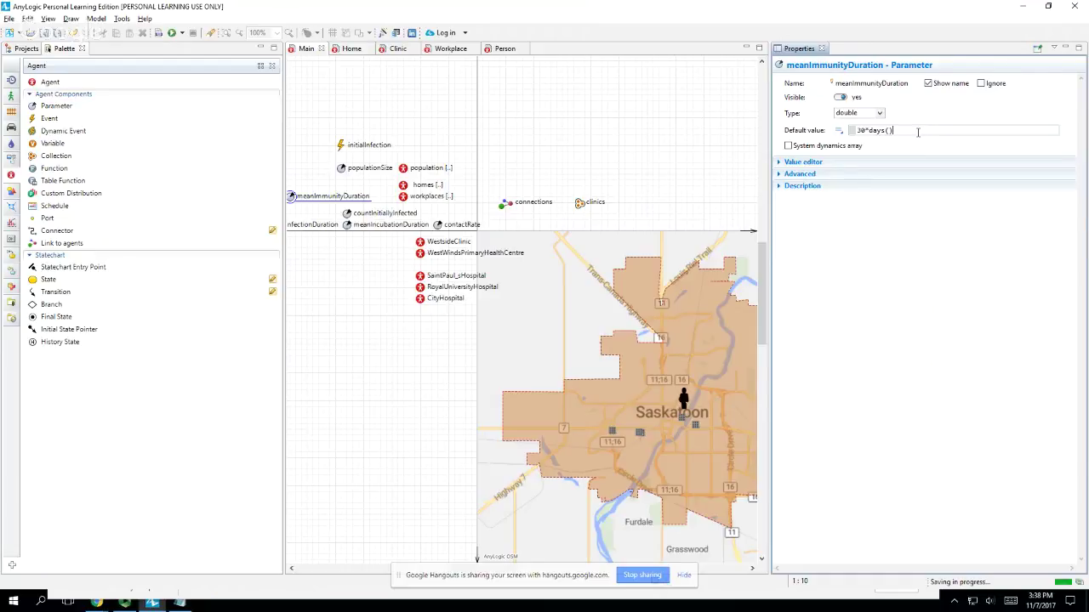
key(Left)
key(ctrl+space)
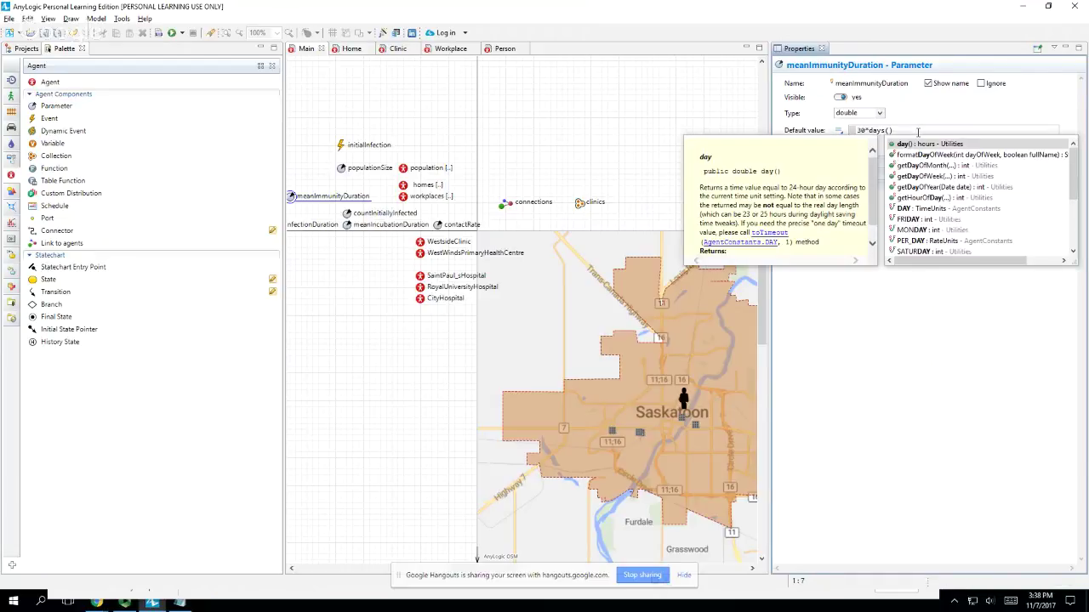
key(Right)
key(BackSpace)
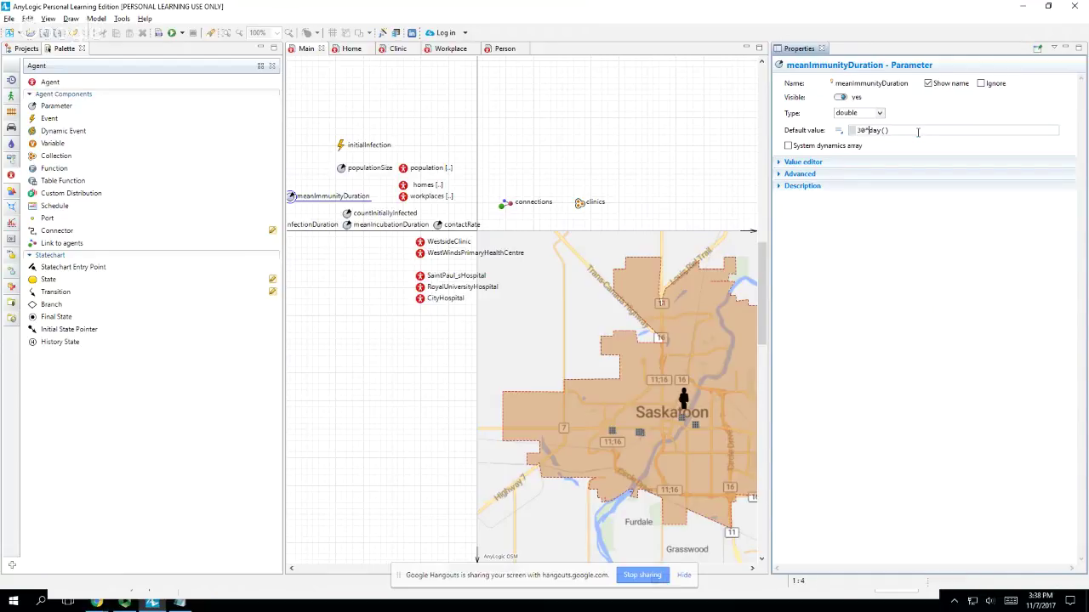
key(Return)
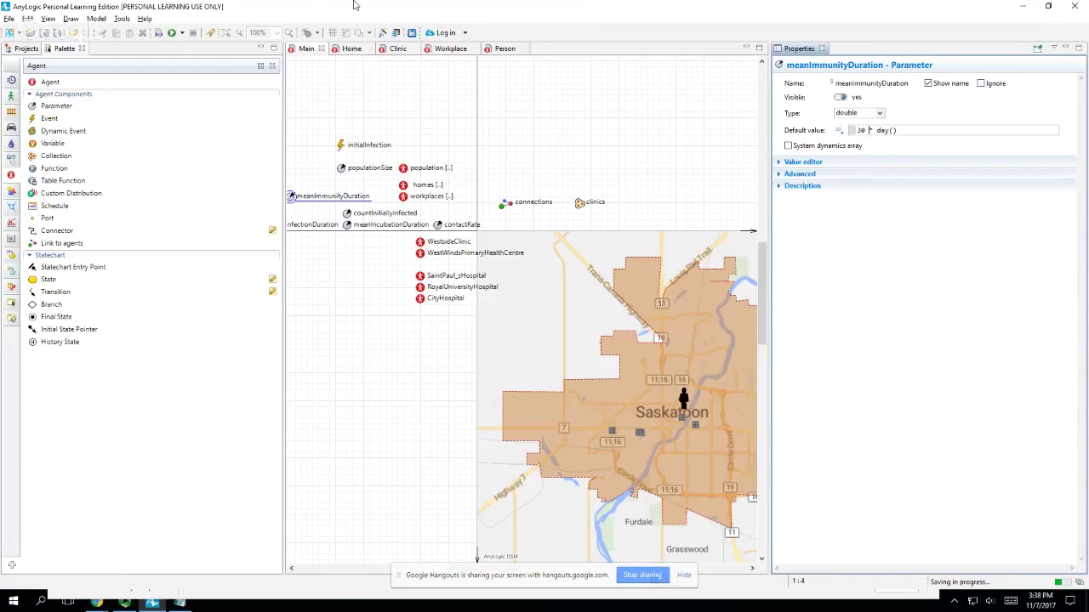
- Add a transition from the Recovered state back to the Susceptible state in Person's infection statechart
click(505, 49)
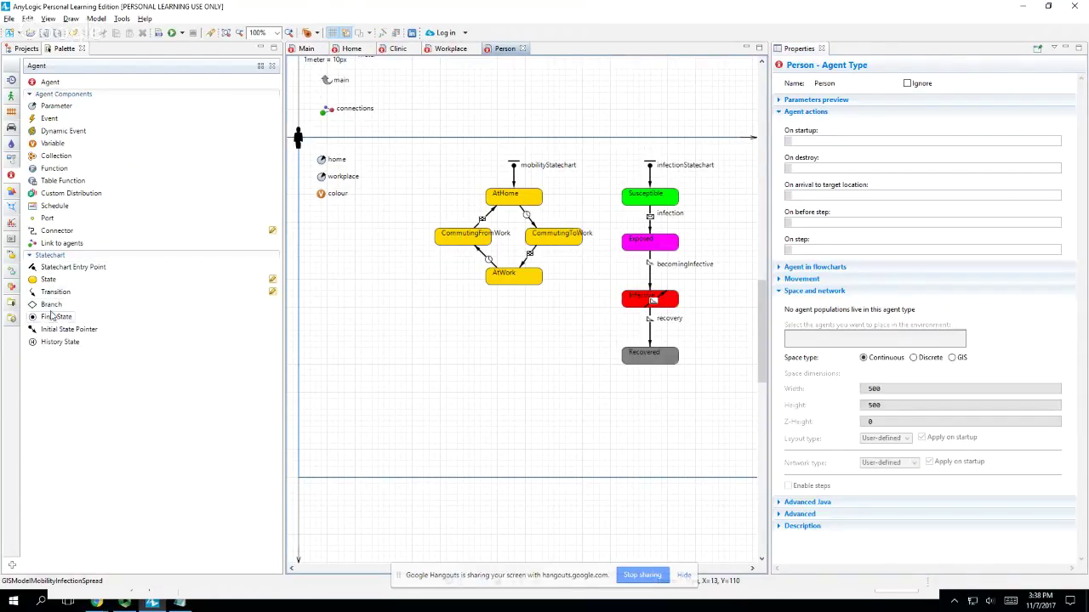
click(54, 292)
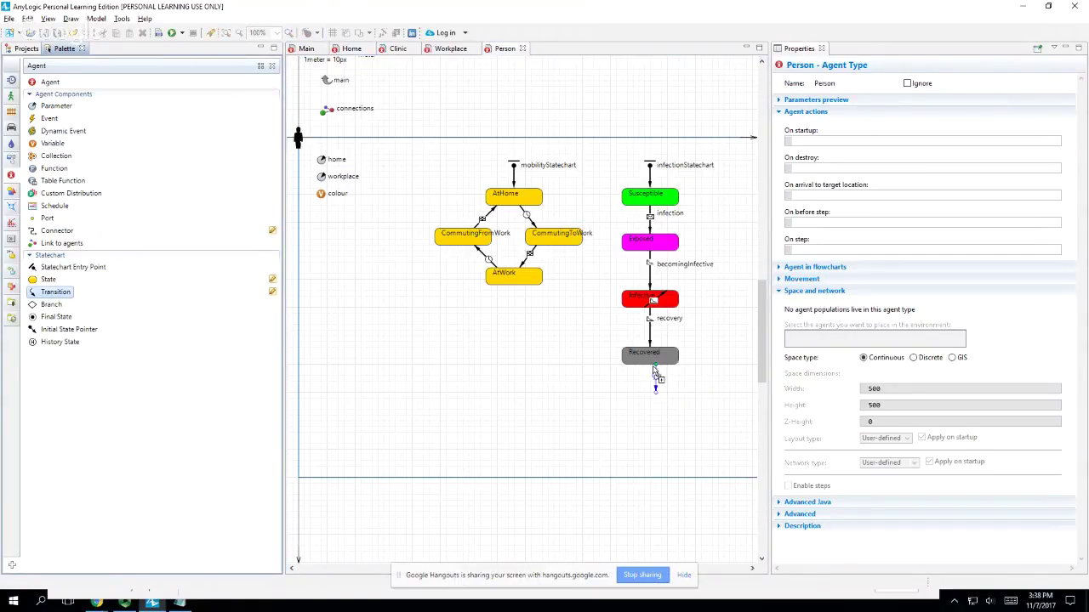
drag(655, 372, 655, 387)
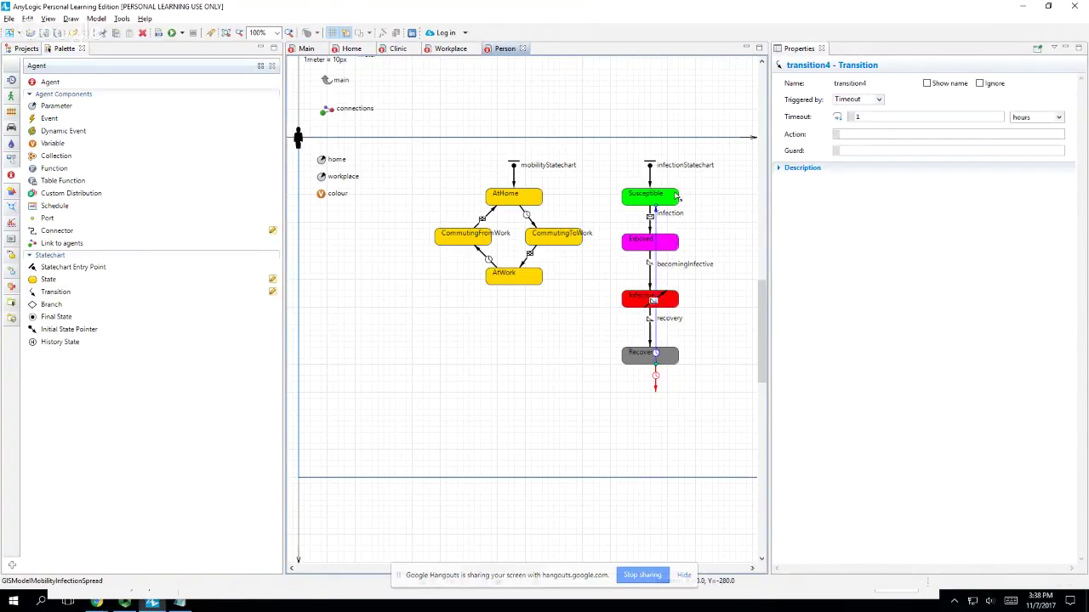
drag(676, 197, 662, 205)
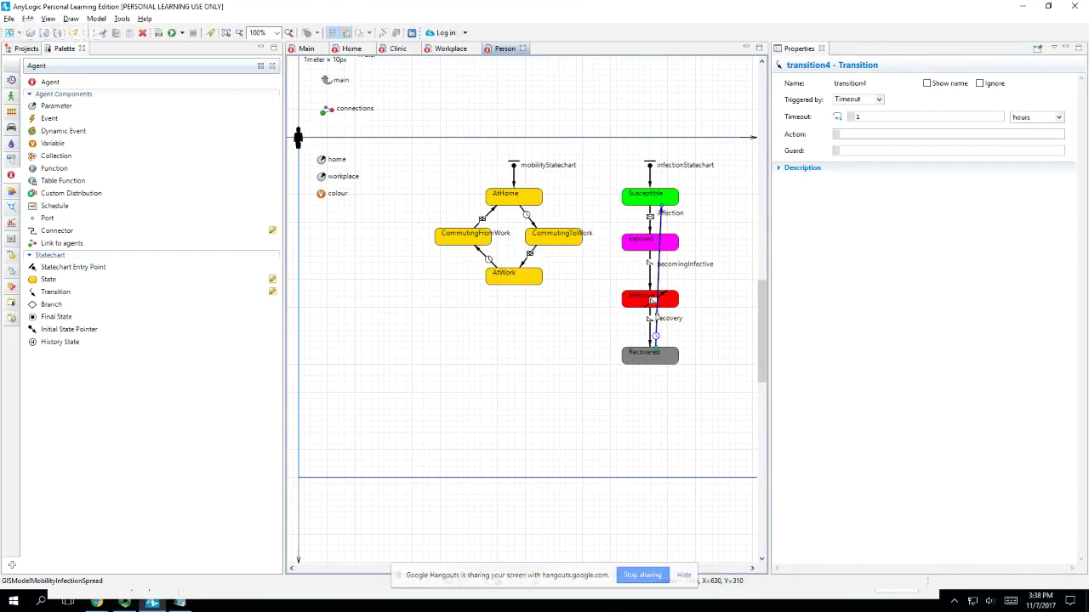
- Bend the Recovered-to-Susceptible transition with two corner points so it runs around the outer side of the infection statechart
drag(656, 316, 734, 295)
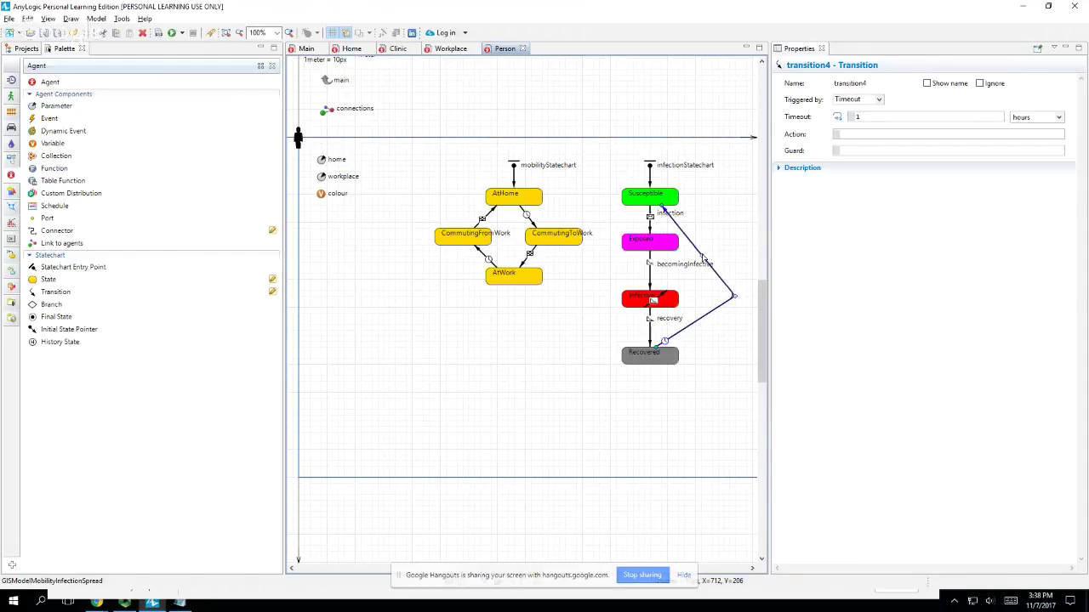
drag(702, 254, 735, 223)
drag(731, 299, 735, 324)
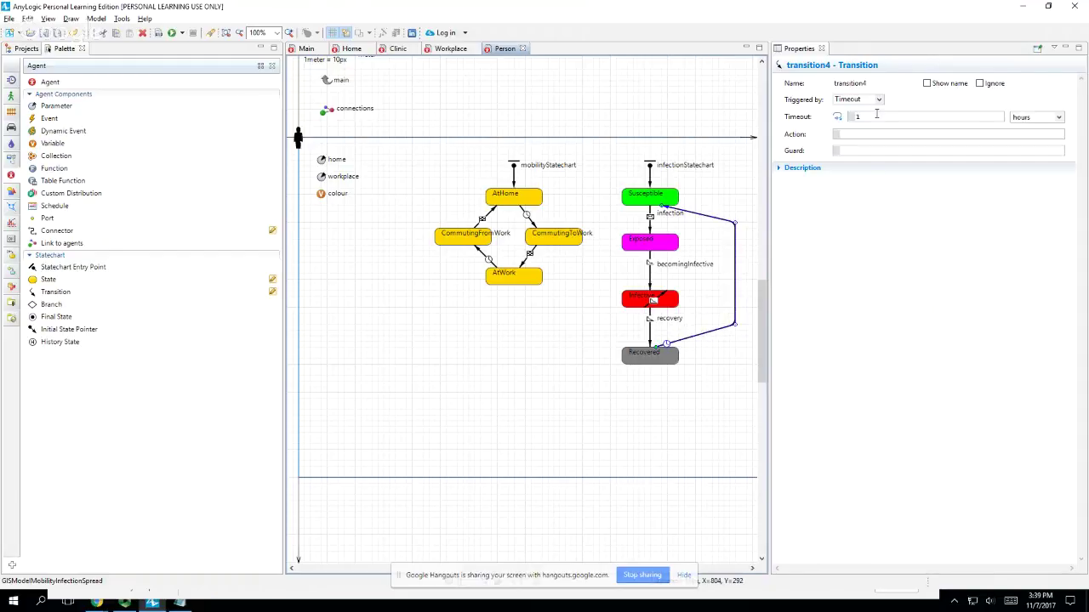
- Rename the new transition waningOfImmunity and show its name on the canvas
double_click(883, 85)
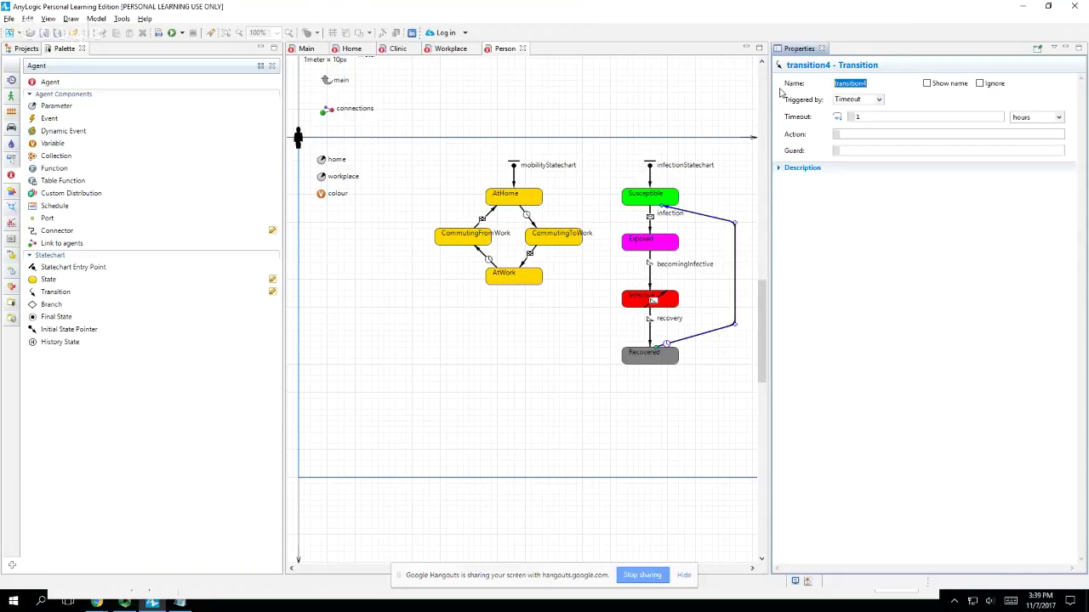
text(waningOfImmunity)
key(Return)
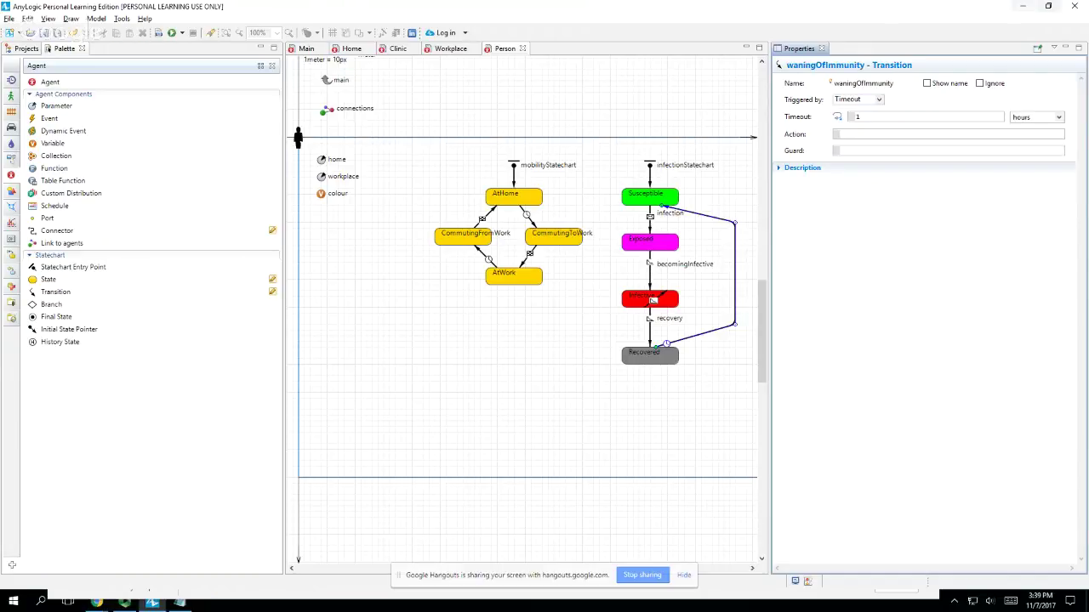
click(927, 82)
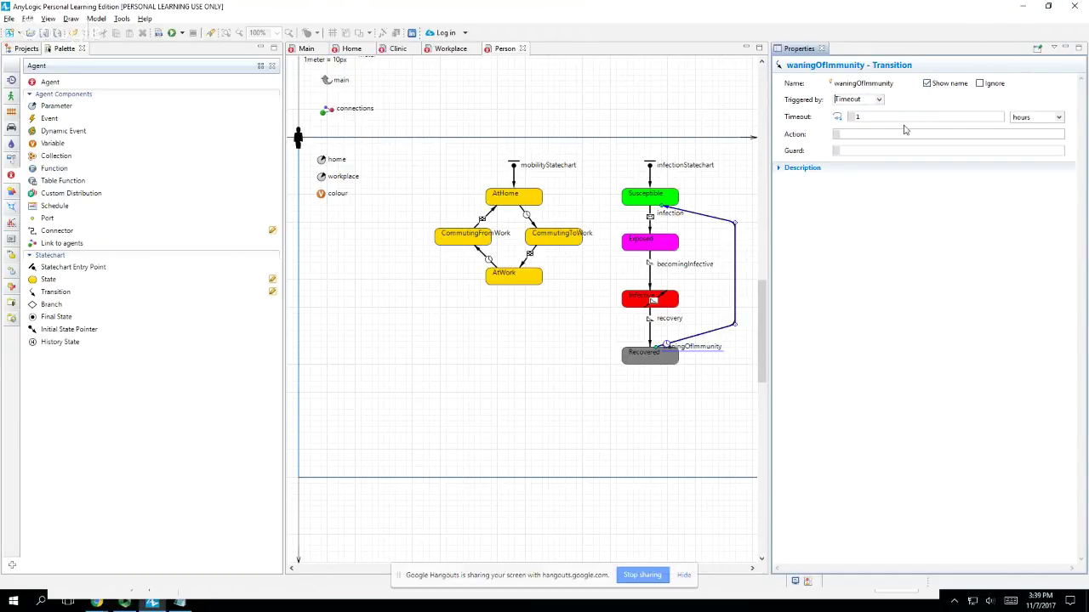
- Set the waningOfImmunity timeout expression to 1.0/main.meanImmunityDuration and save the model
click(904, 118)
text(.0/main.meanImmunityDuration)
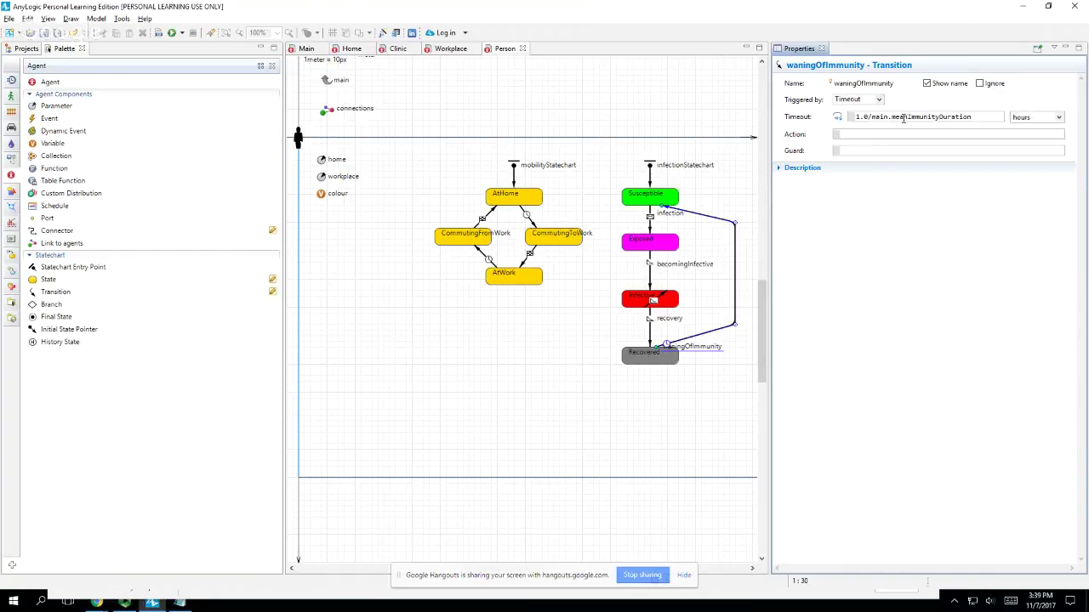
key(ctrl+s)
- Switch the waningOfImmunity trigger to Rate and back to Timeout, and copy the whole timeout expression
click(855, 100)
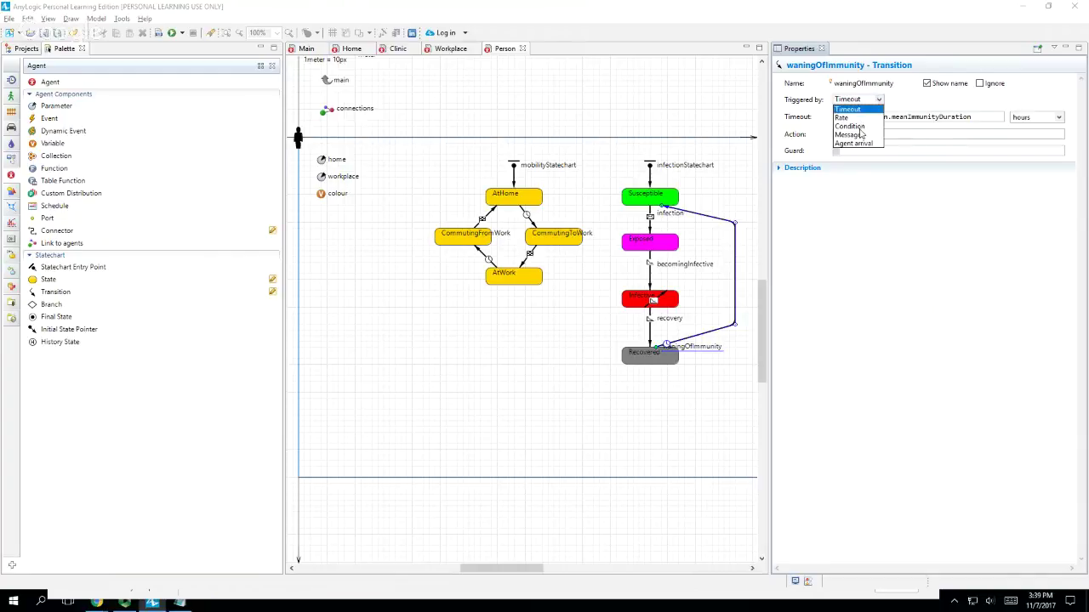
click(842, 117)
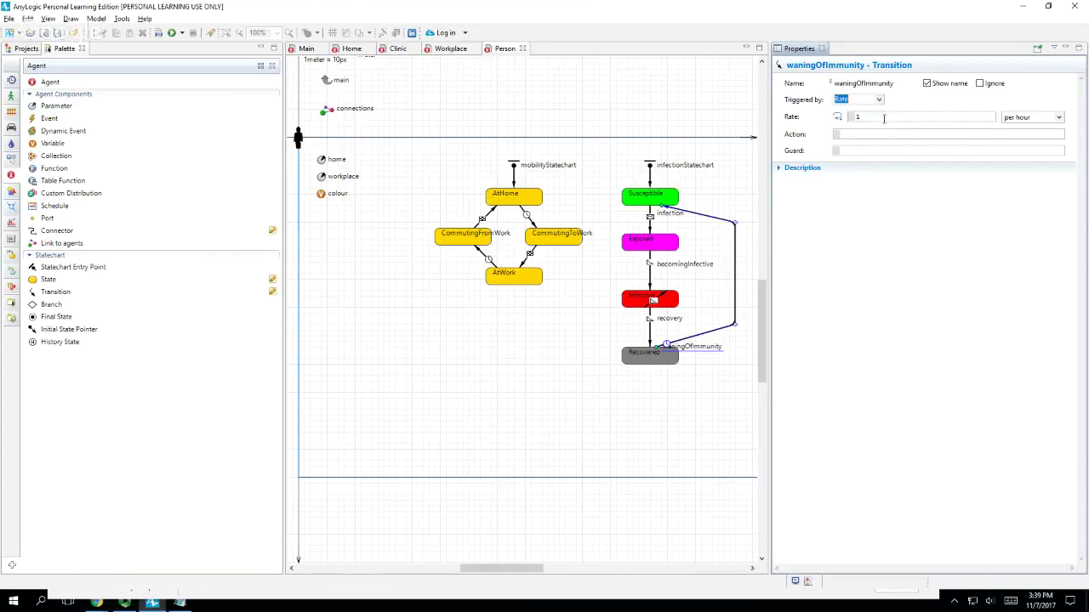
click(864, 101)
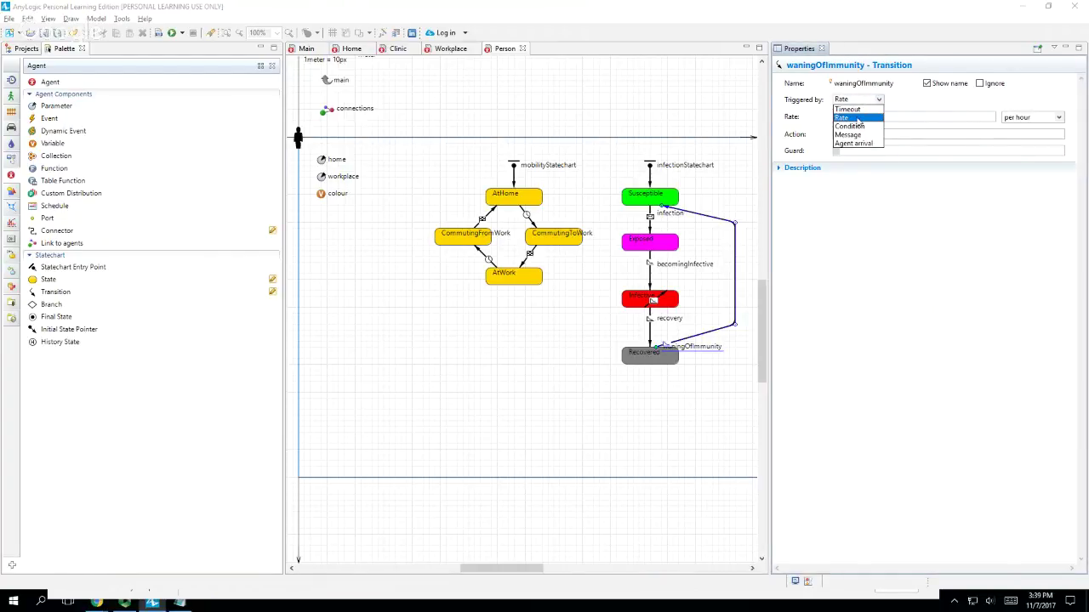
click(857, 118)
click(859, 100)
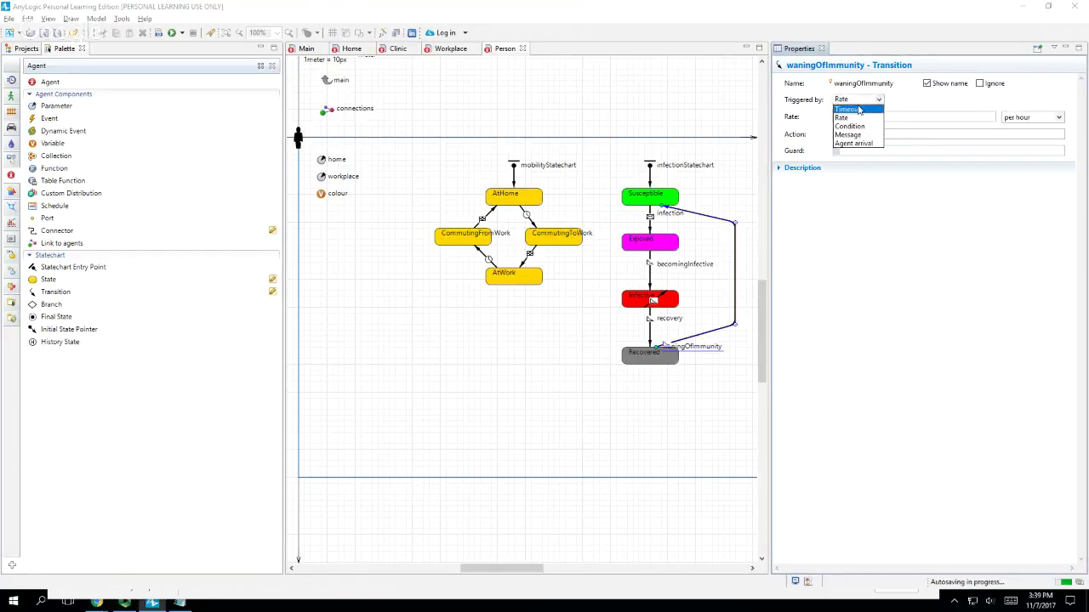
click(852, 109)
key(ctrl+a)
key(ctrl+c)
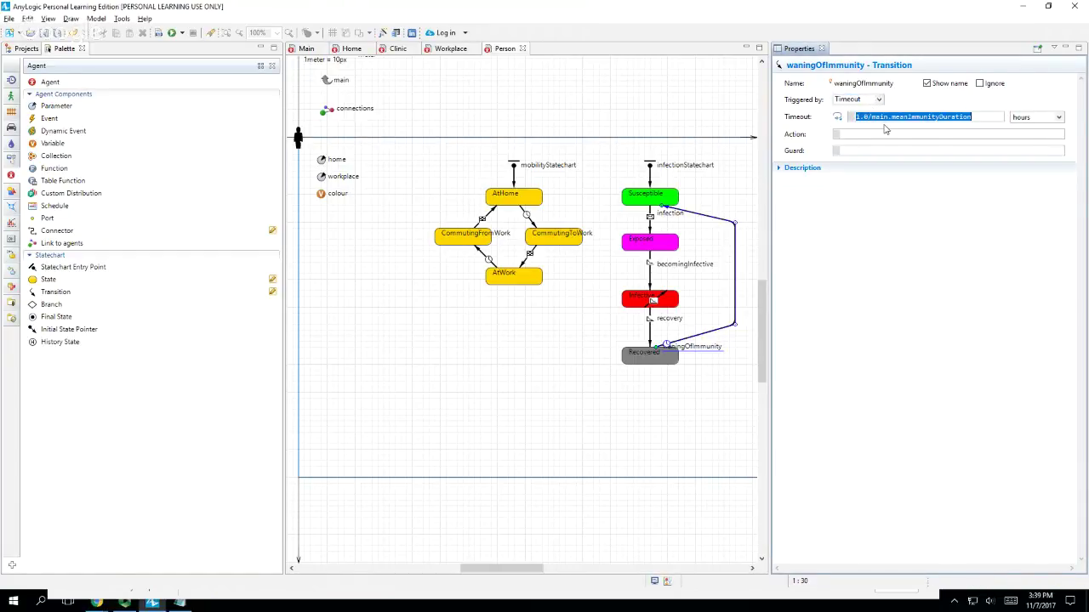
- Remove the 1.0/ part from the waningOfImmunity timeout, leaving main.meanImmunityDuration
key(Home)
key(shift+Right)
key(shift+Right)
key(shift+Right)
key(shift+Right)
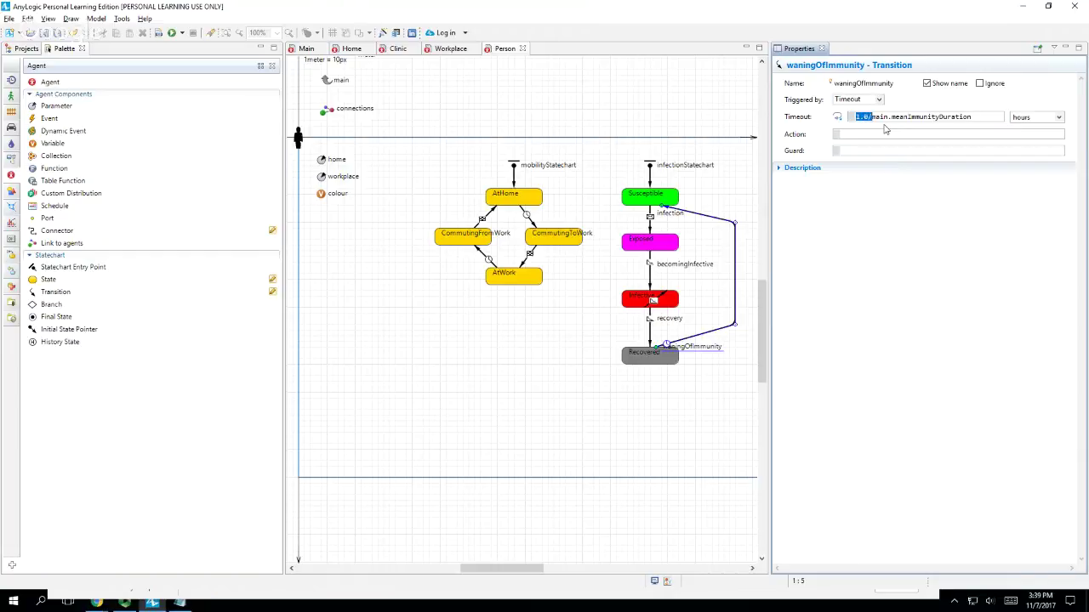
key(Delete)
- Trigger waningOfImmunity by Rate with the copied expression 1.0/main.meanImmunityDuration per hour, and save the model
click(880, 100)
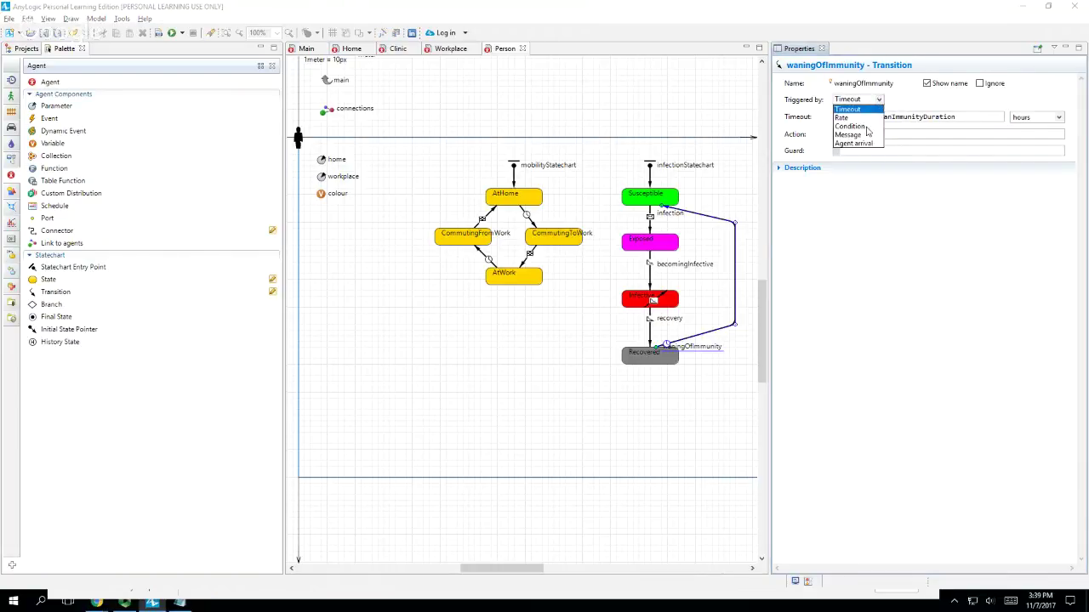
click(871, 117)
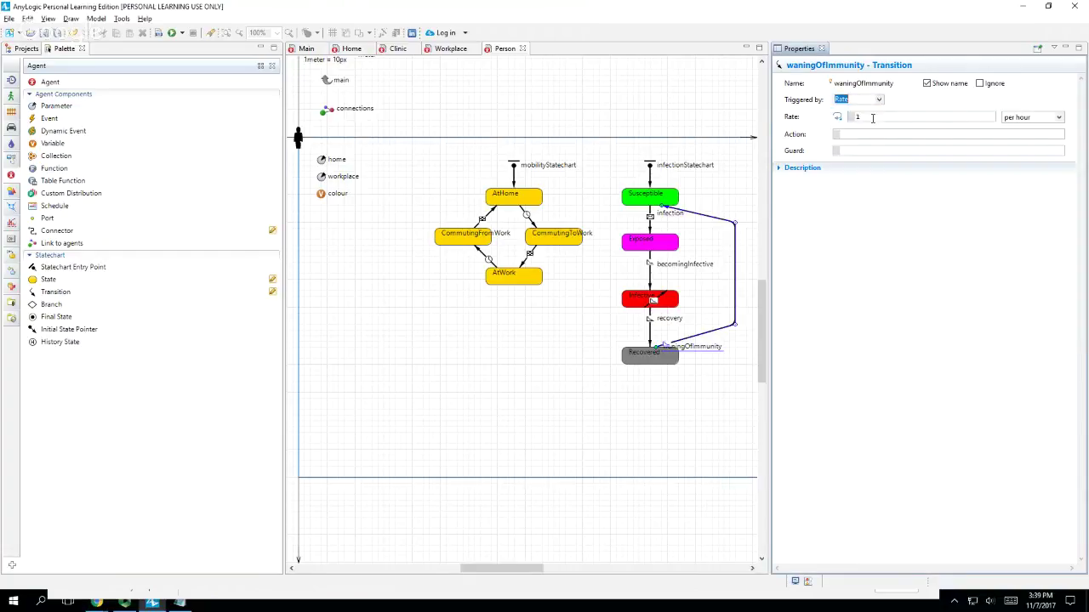
click(838, 117)
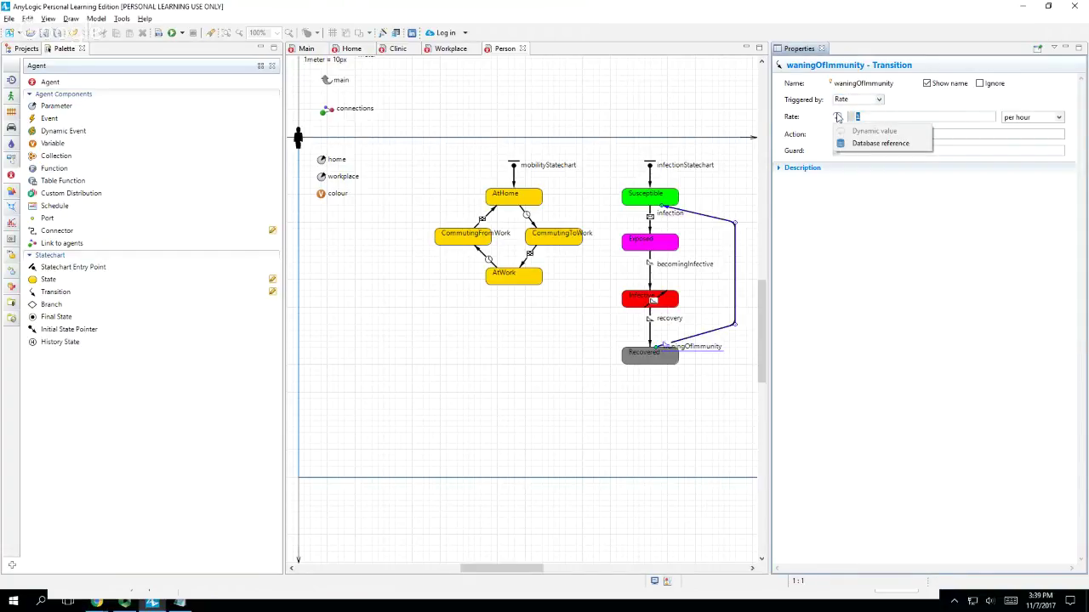
click(838, 117)
key(ctrl+v)
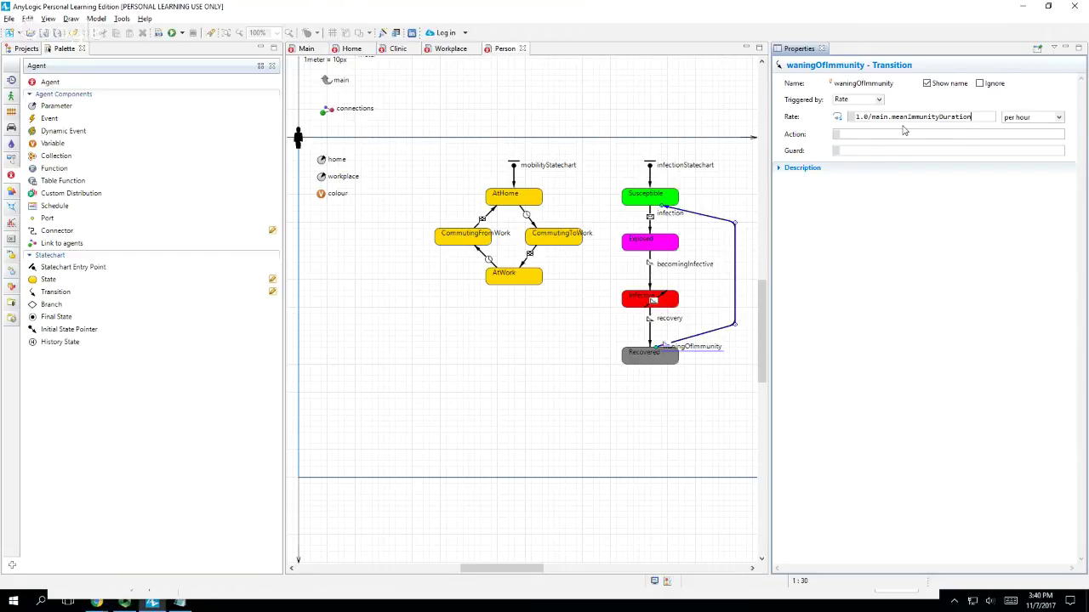
key(ctrl+s)
- Run the Simulation experiment to watch the infection spread on the Saskatoon map, and close the simulation window
click(25, 49)
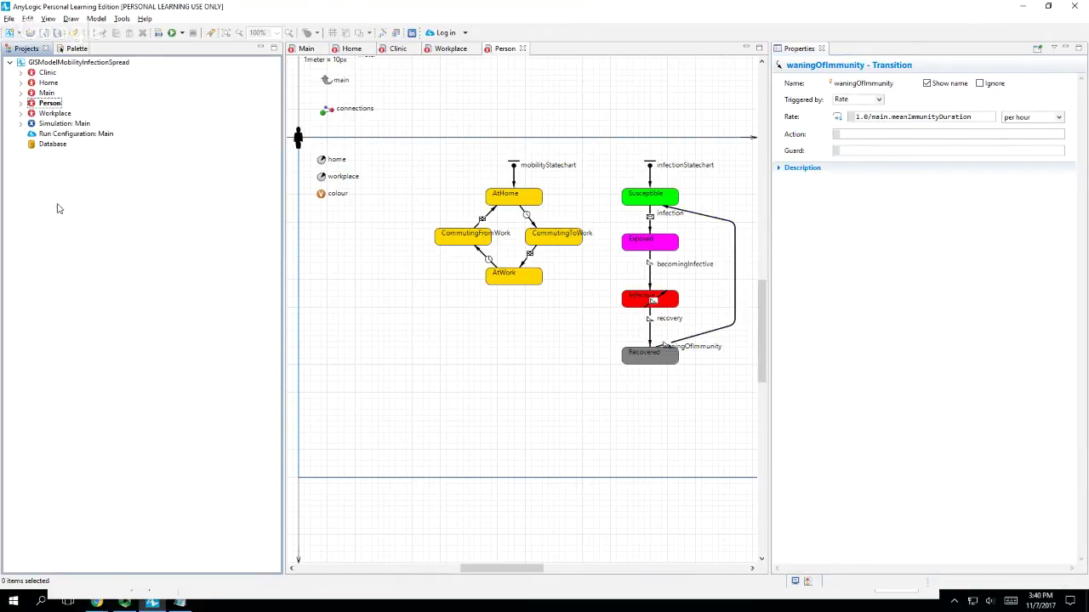
click(58, 124)
right_click(56, 123)
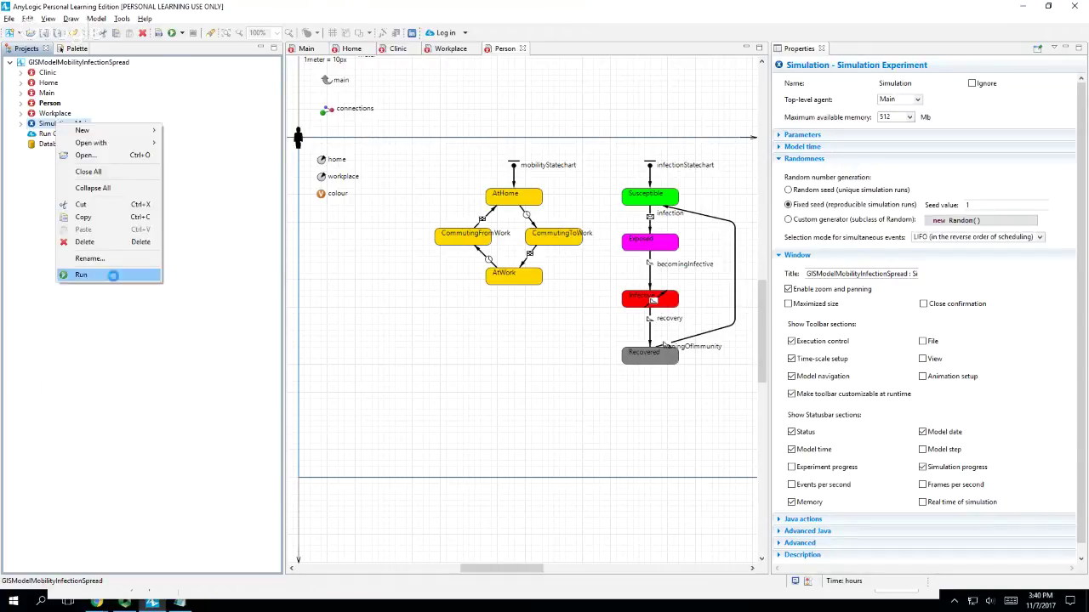
click(113, 274)
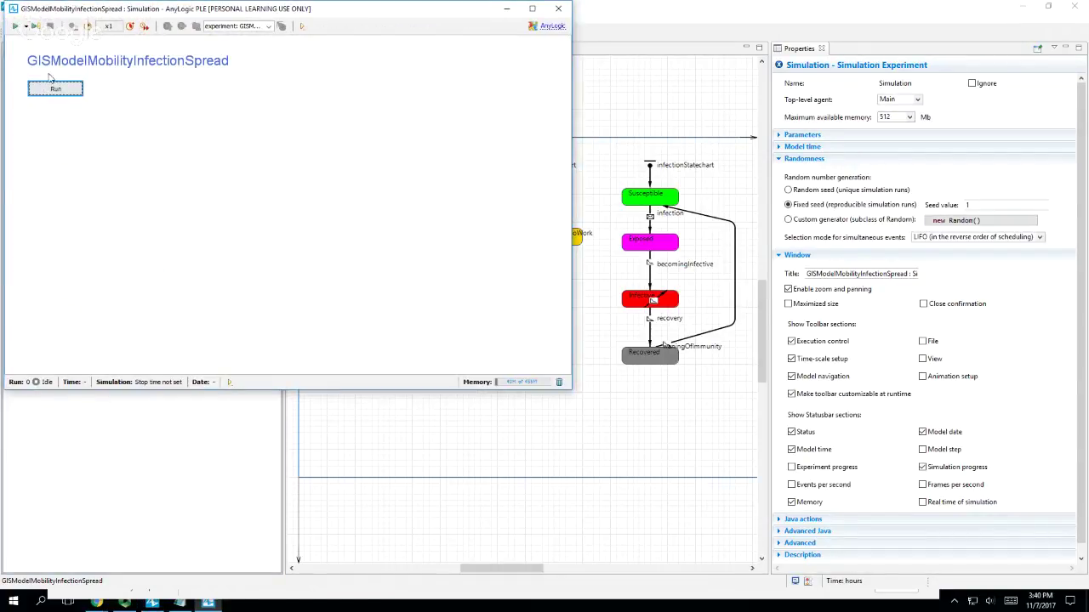
click(53, 88)
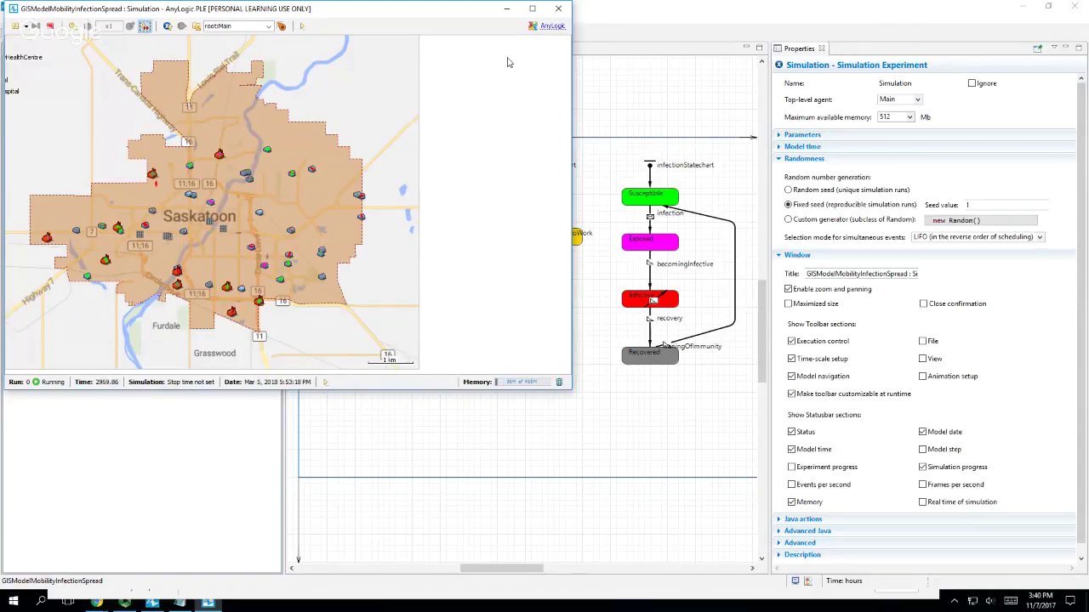
click(558, 9)
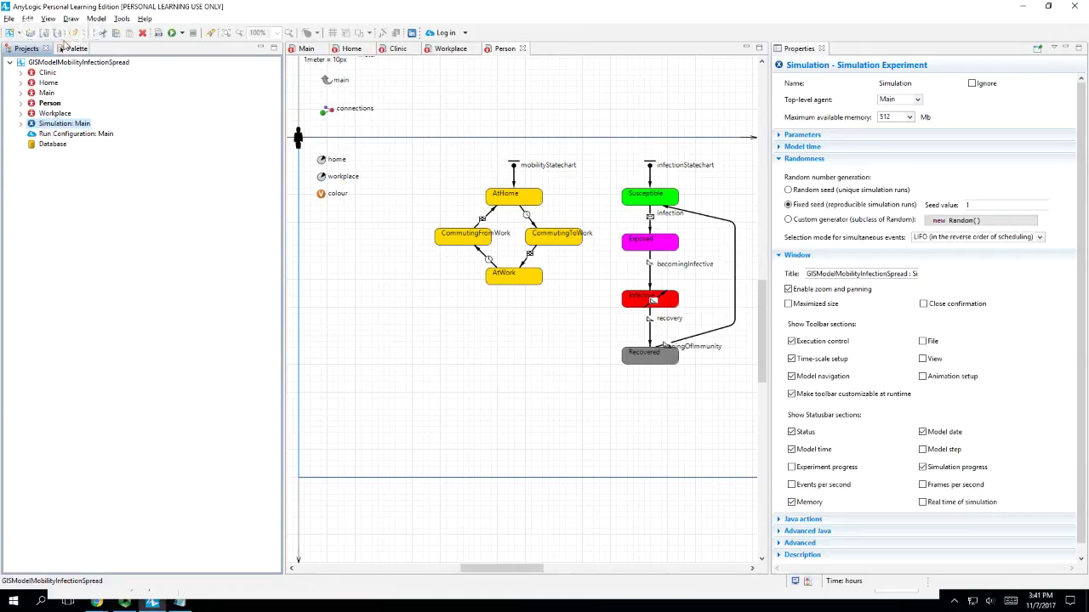
- Add a state named underCare to Person, beside the CommutingFromWork state of the mobility statechart
click(68, 48)
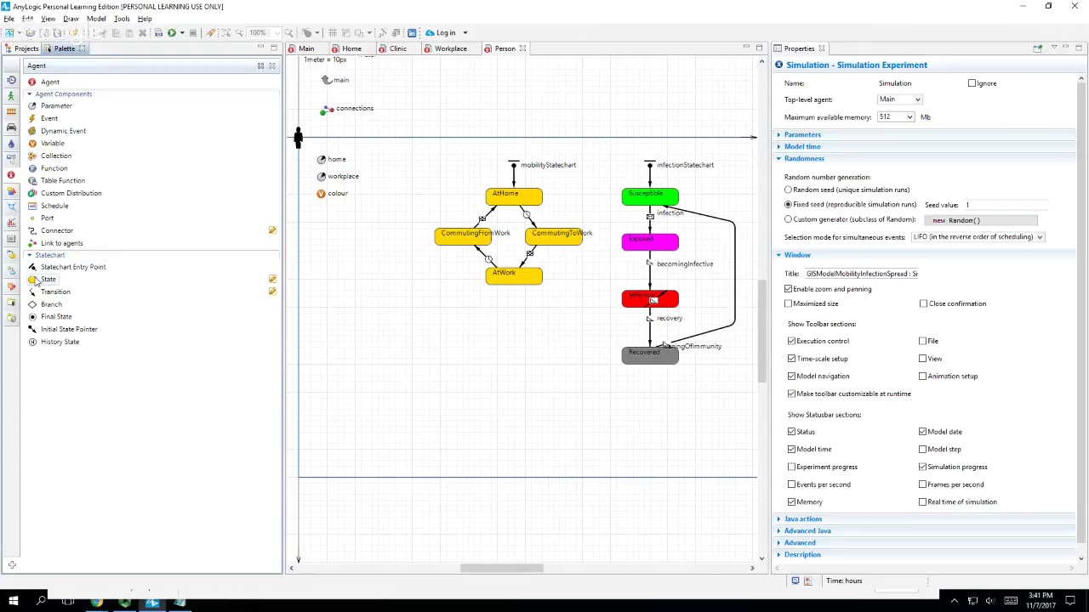
drag(34, 281, 333, 231)
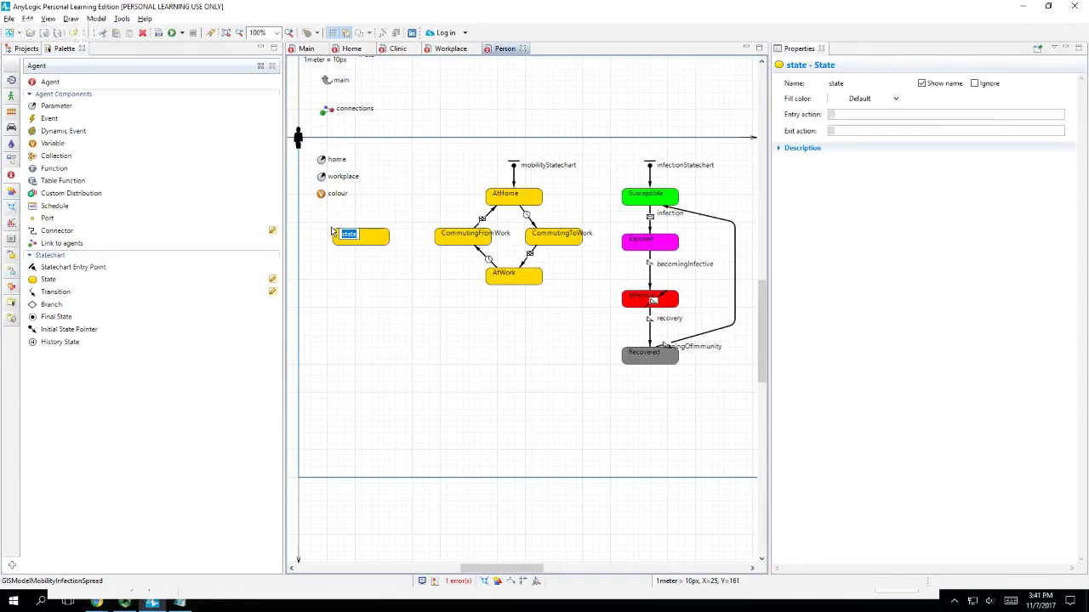
text(underCare)
key(Return)
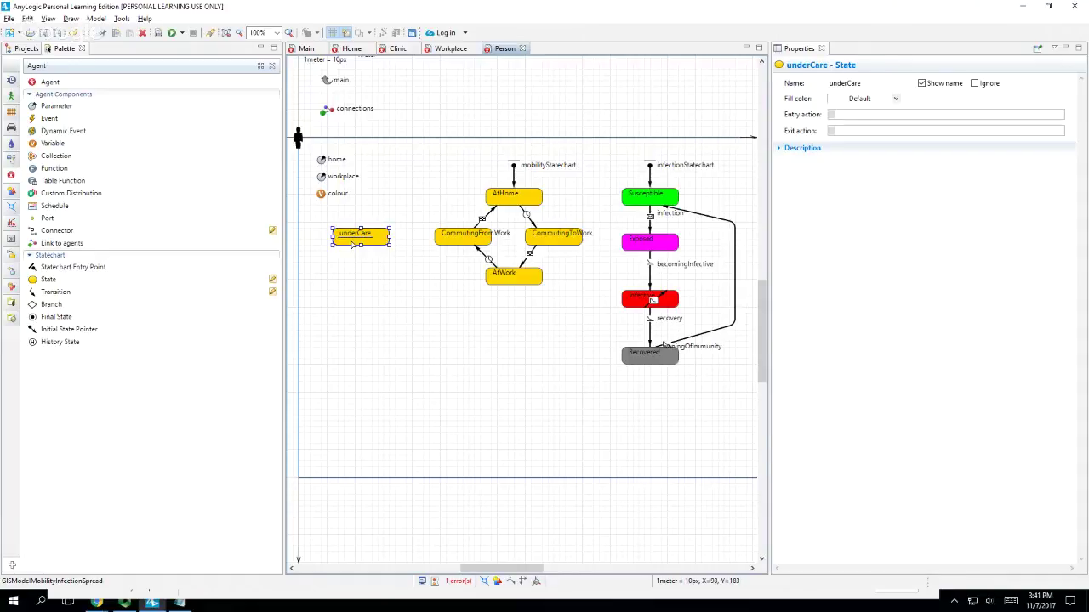
drag(352, 240, 369, 241)
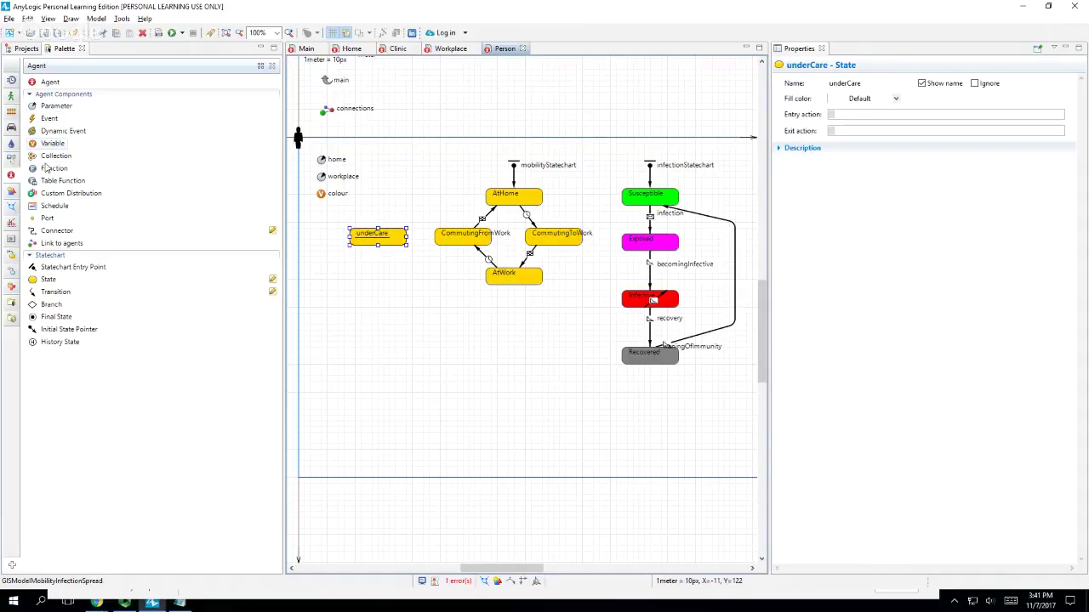
- Add a transition from AtHome to underCare and set its trigger to Rate
mouse_move(48, 292)
mouse_down()
mouse_move(474, 197)
mouse_move(493, 204)
mouse_move(469, 201)
mouse_move(487, 196)
mouse_move(492, 206)
mouse_move(459, 222)
mouse_move(383, 234)
mouse_up()
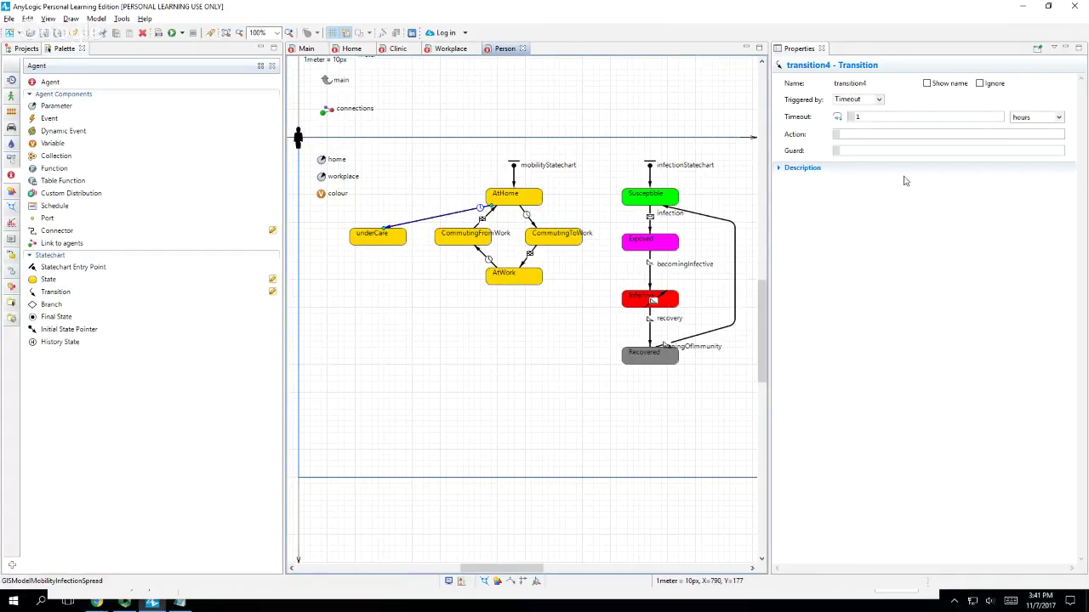
click(878, 102)
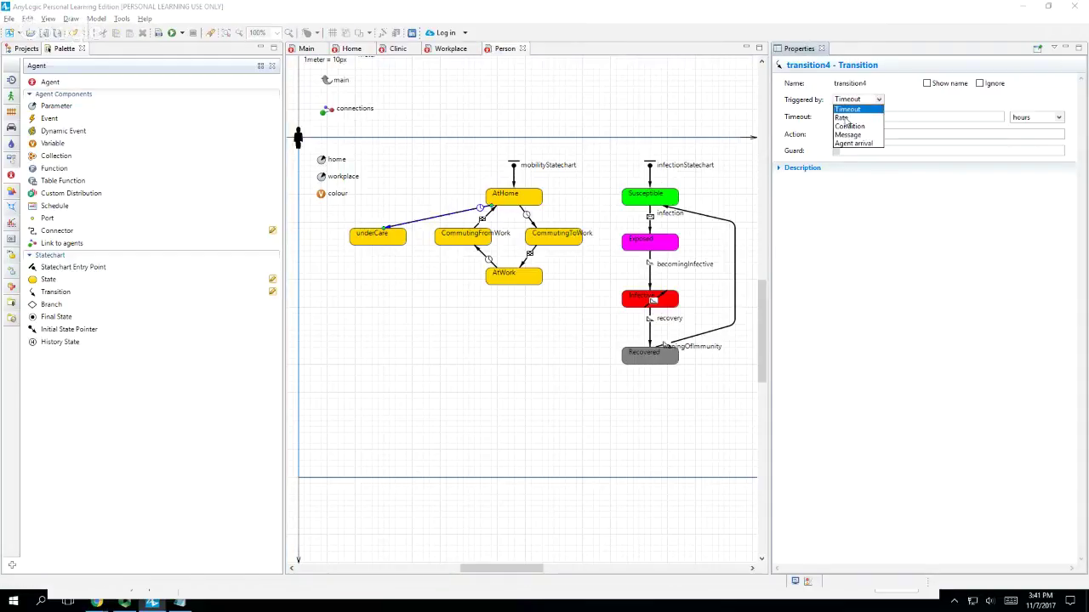
click(845, 119)
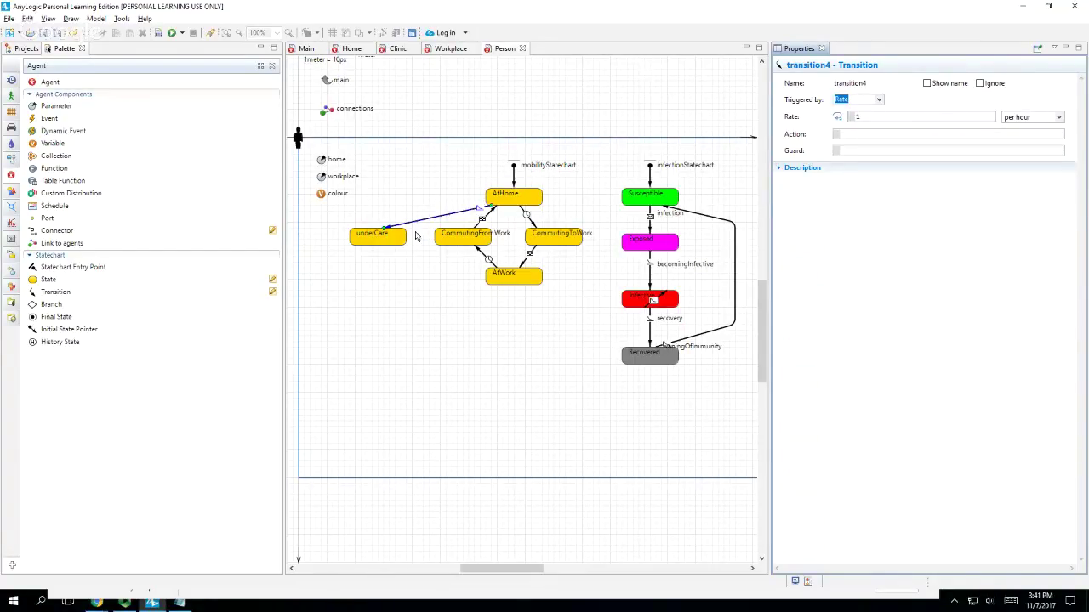
- Add a transition from underCare back to AtHome and bend it above the AtHome-to-underCare transition
click(56, 292)
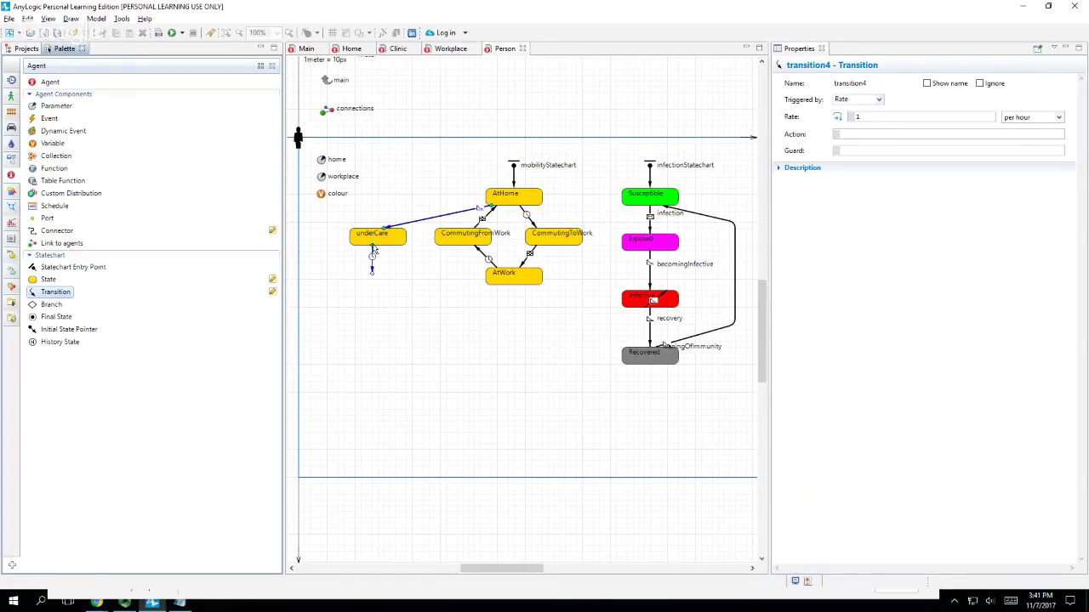
click(371, 247)
click(491, 209)
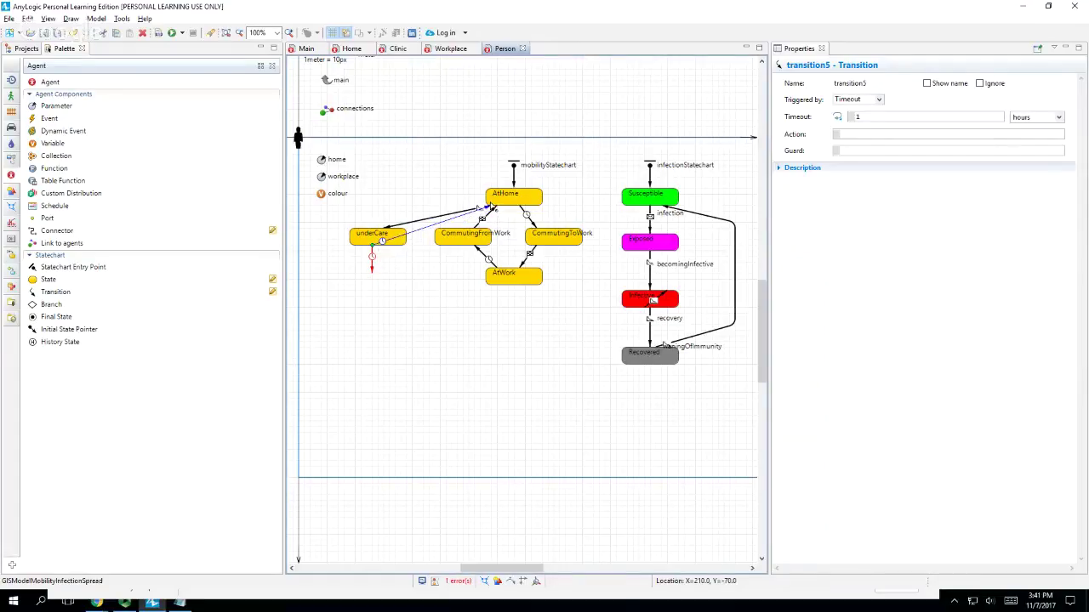
double_click(491, 208)
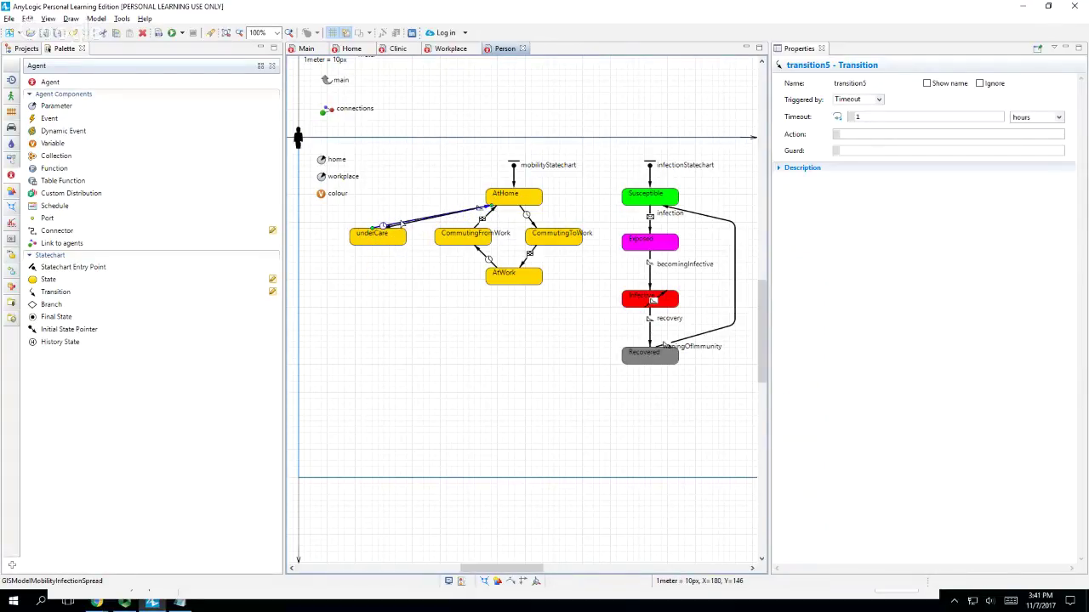
drag(408, 221, 394, 199)
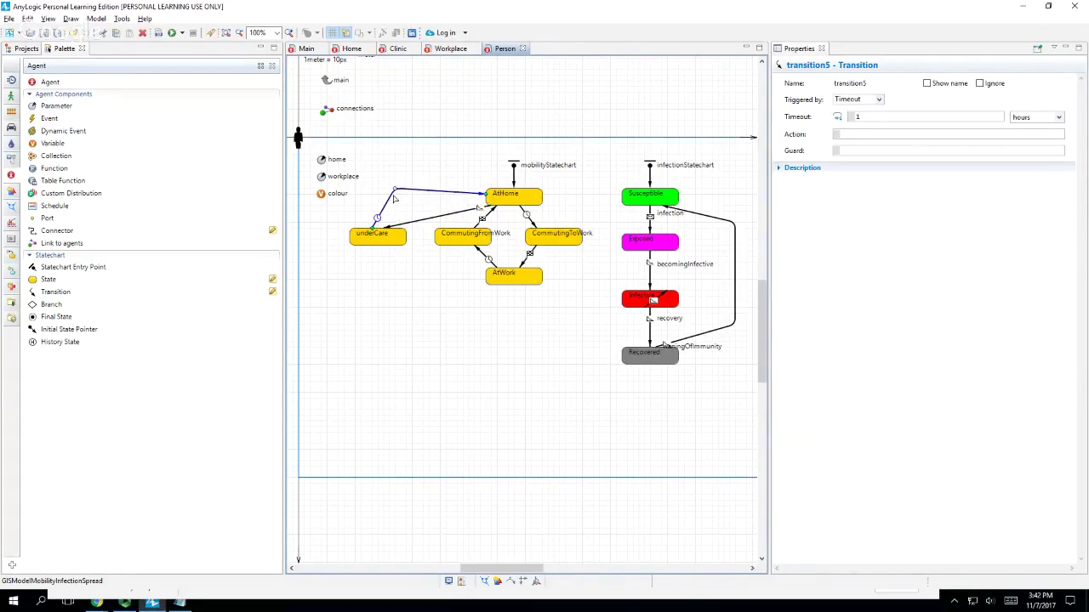
- Move the underCare state up level with AtHome and straighten the AtHome-to-underCare transition below the return transition
click(406, 223)
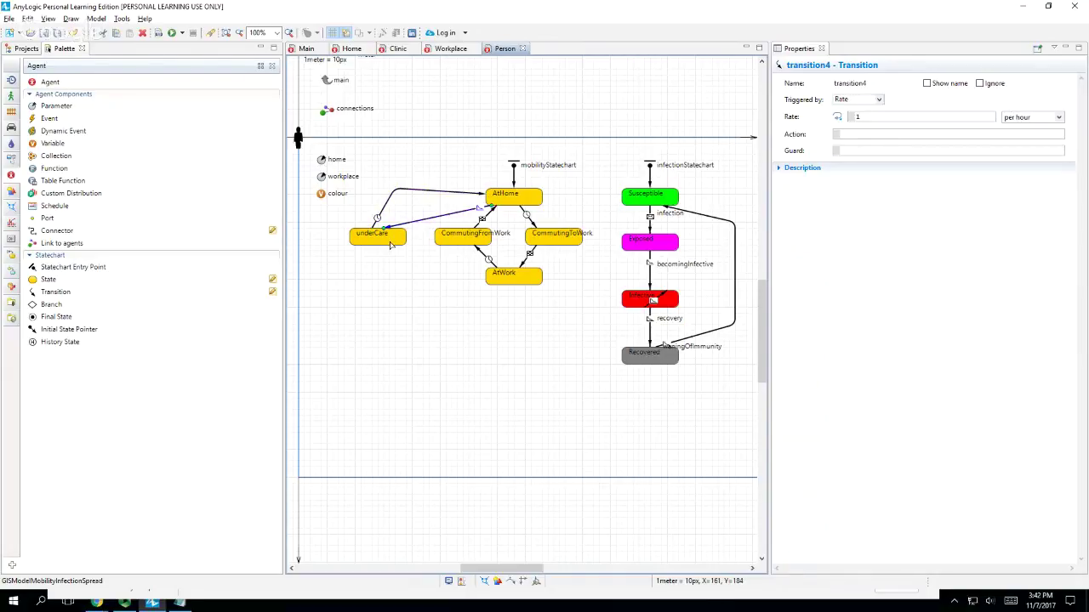
drag(390, 245, 391, 207)
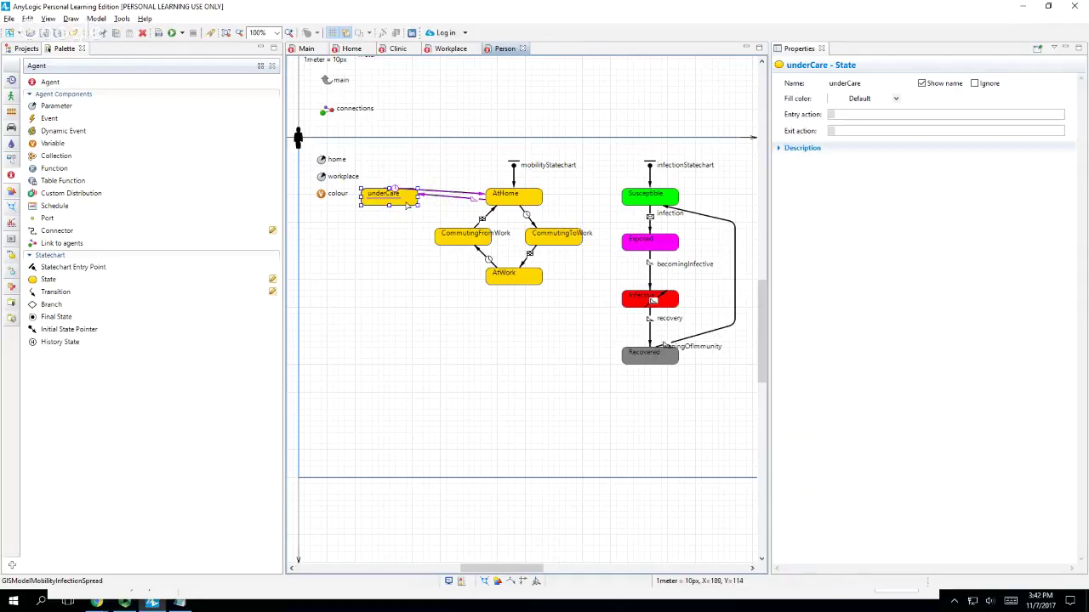
click(435, 198)
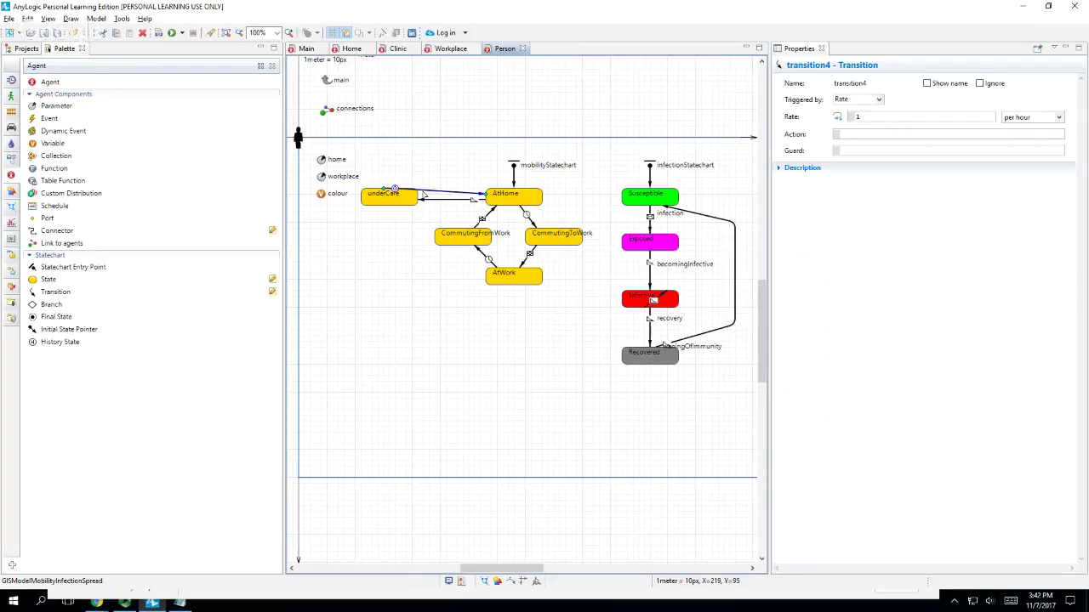
- Straighten the underCare-to-AtHome transition so it starts at underCare's edge and runs parallel above the AtHome-to-underCare transition
click(412, 192)
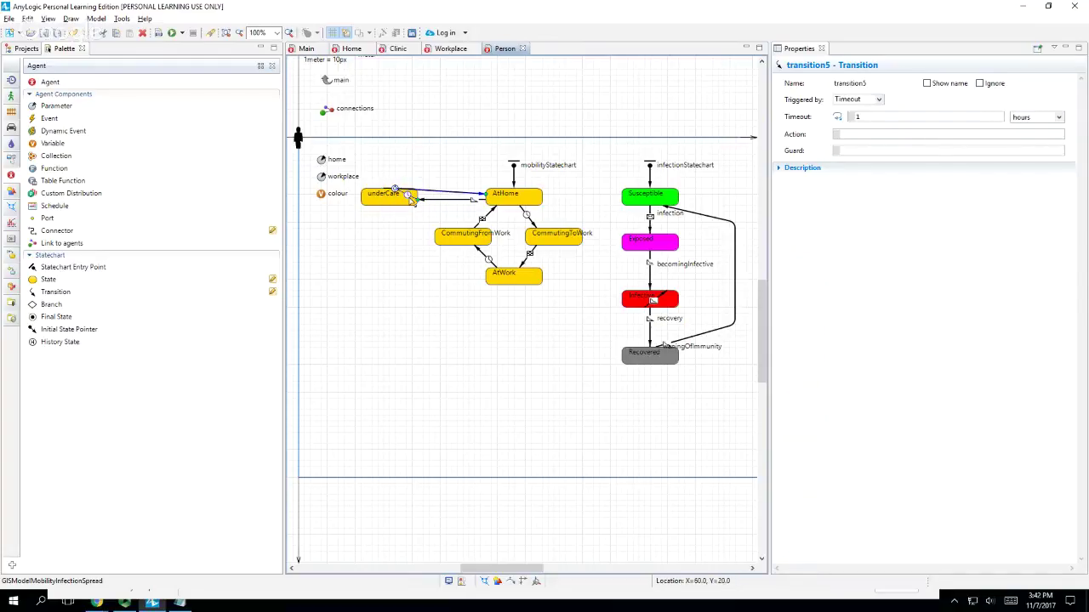
mouse_move(406, 186)
mouse_down()
mouse_move(403, 211)
mouse_move(398, 196)
mouse_move(410, 198)
mouse_up()
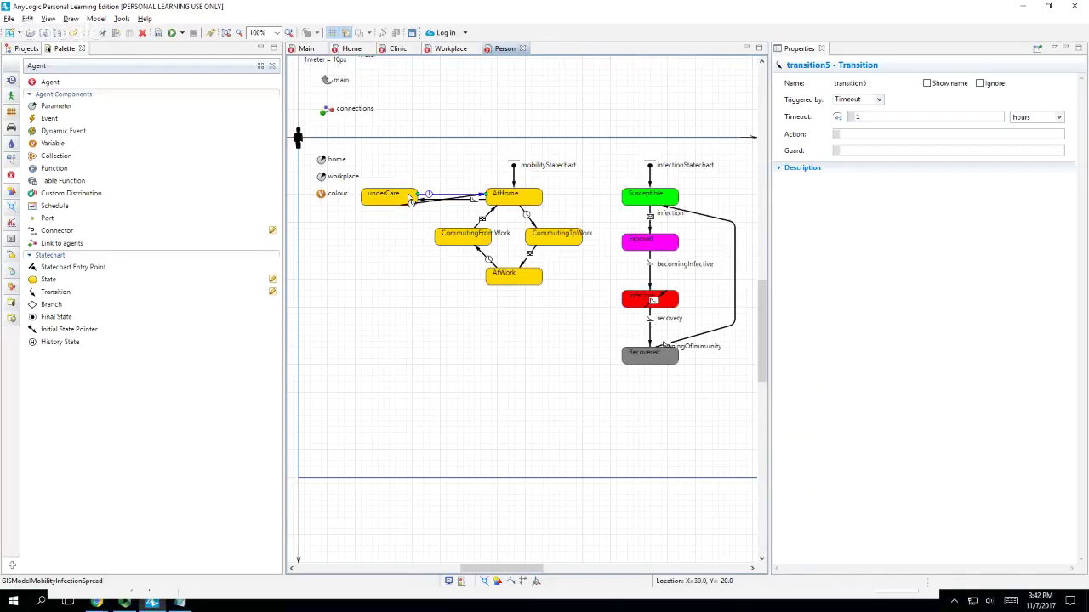
click(372, 238)
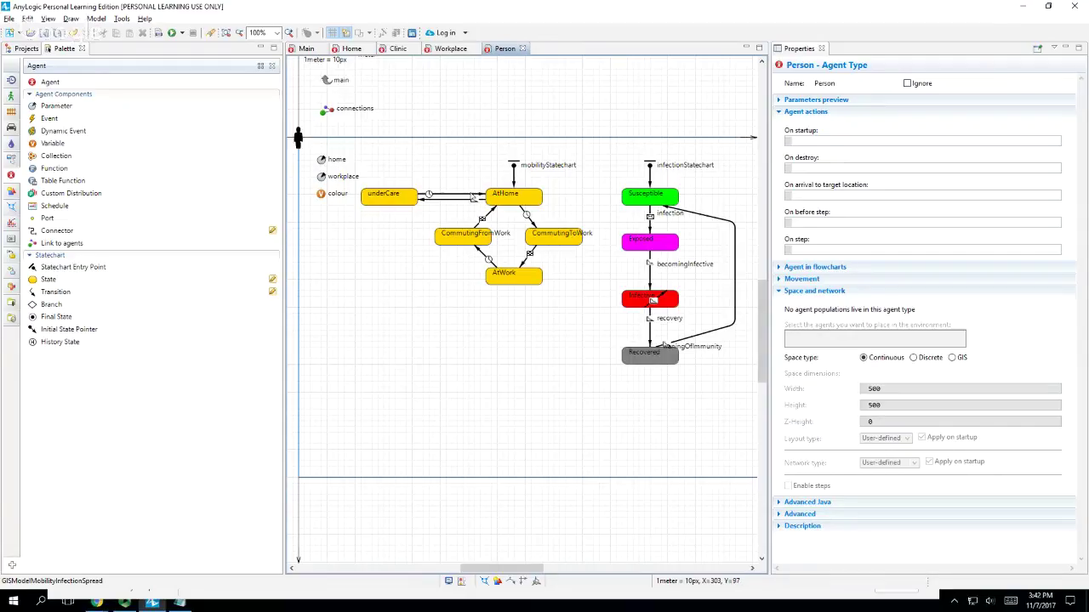
- Set the underCare-to-AtHome transition's trigger to Message and name the transition completingCare
click(473, 197)
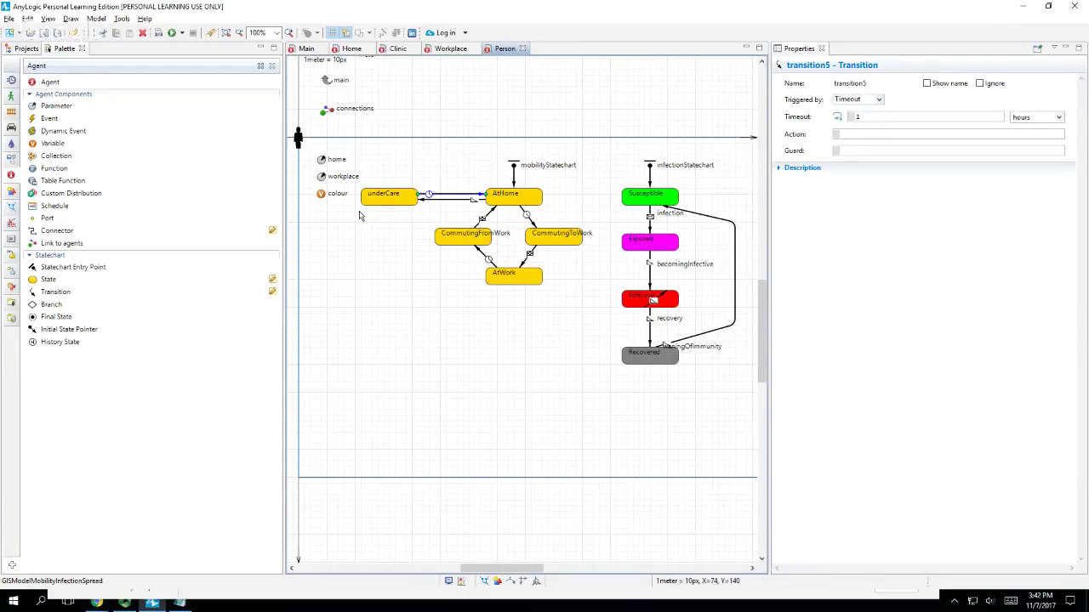
click(879, 100)
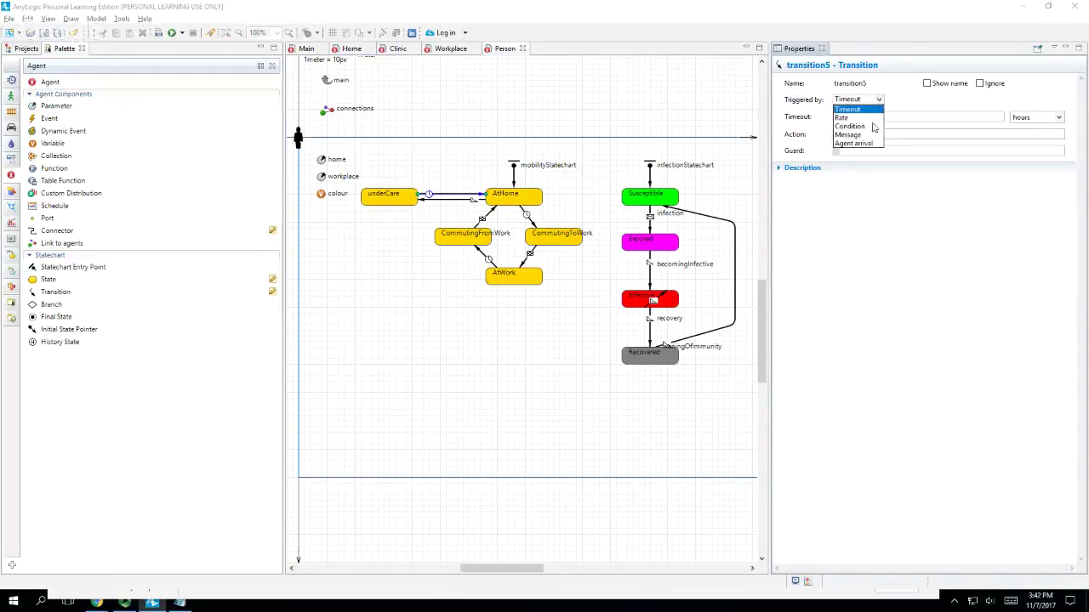
click(869, 135)
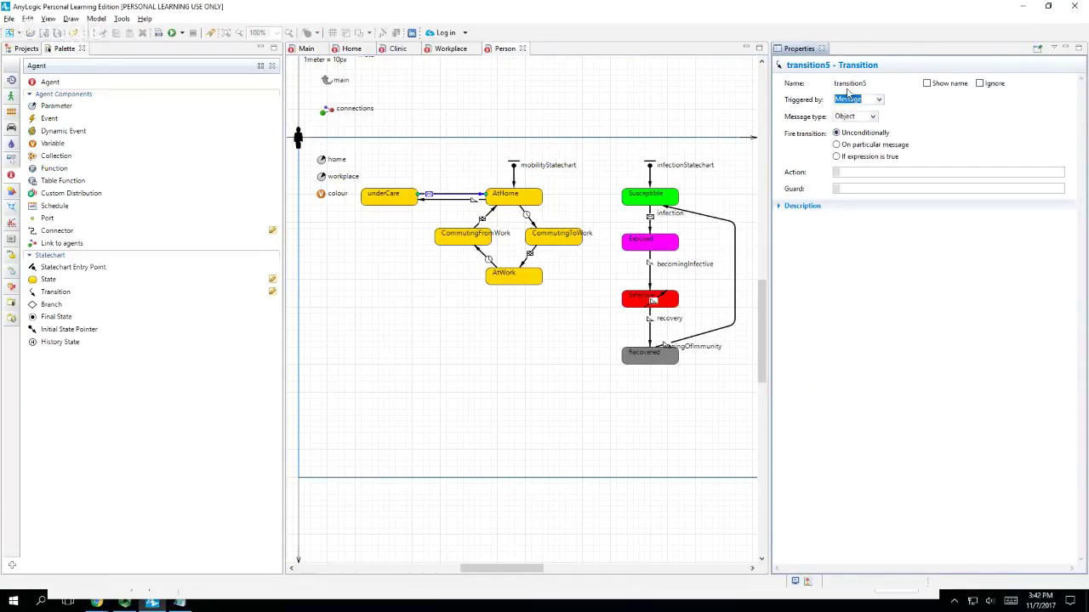
double_click(850, 82)
text(completingCare)
- Rename the AtHome-to-underCare transition as seekingCare
click(472, 202)
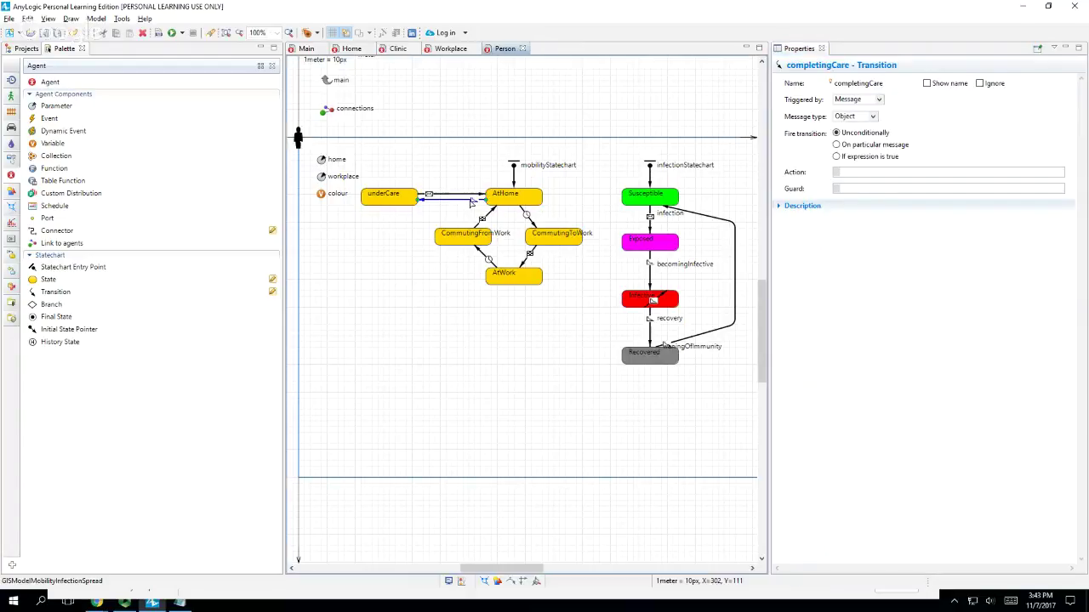
click(570, 244)
click(906, 114)
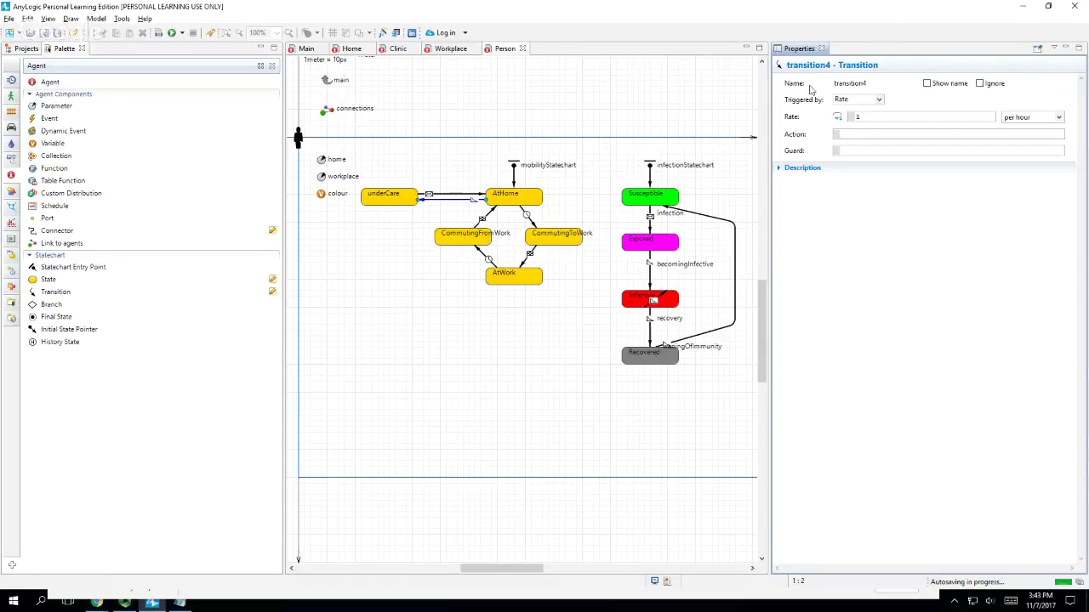
double_click(861, 83)
text(eekig)
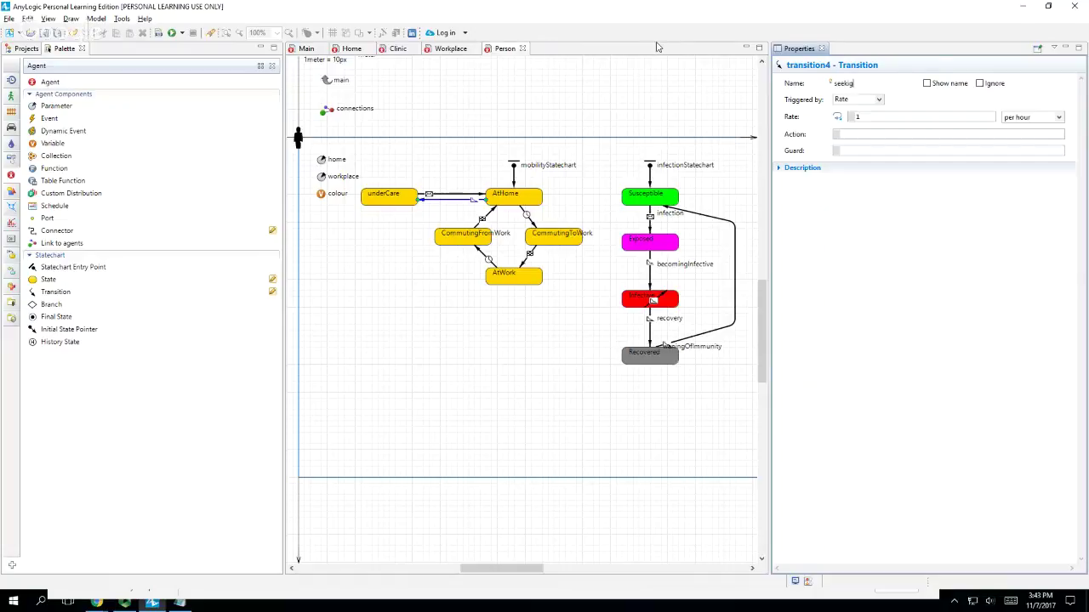
key(BackSpace)
text(ngCare)
- Set the seekingCare transition's rate to 1.0/(3.0*day())
click(893, 117)
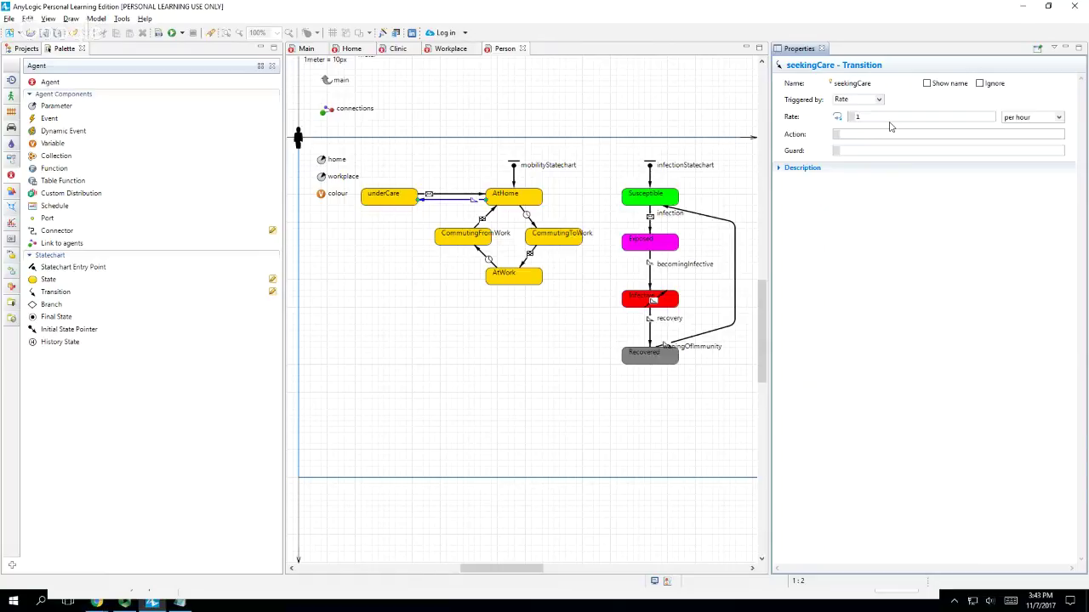
key(BackSpace)
text(1.0/(_))
key(BackSpace)
text(3.0*day())
- Set seekingCare's guard to this.inState(Person.Infective), then save and build the model
click(870, 152)
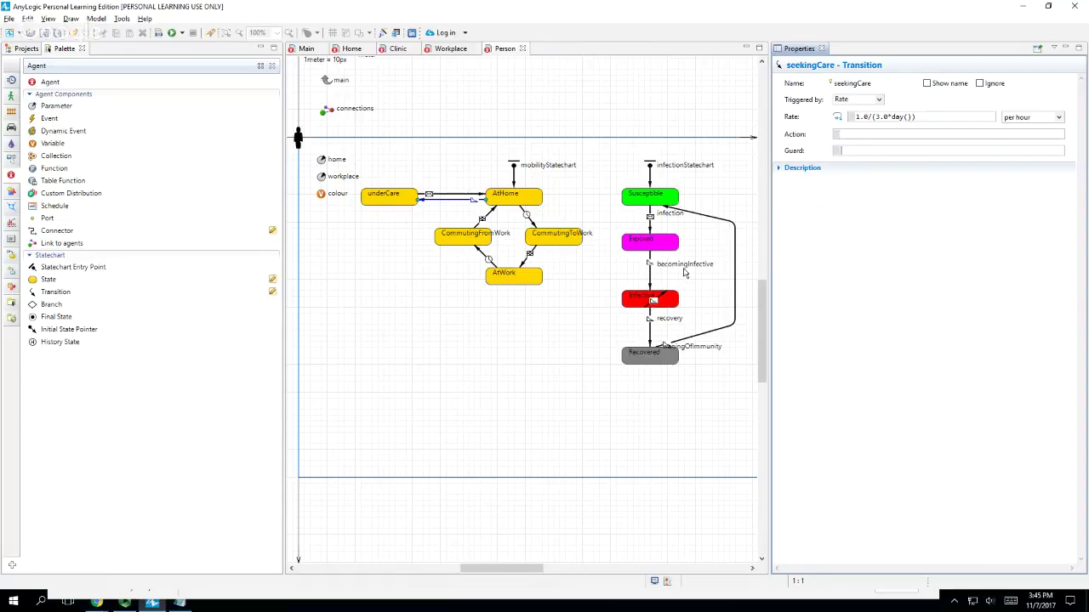
text(this.inState(Person.Infective)
key(ctrl+s)
double_click(901, 151)
key(ctrl+s)
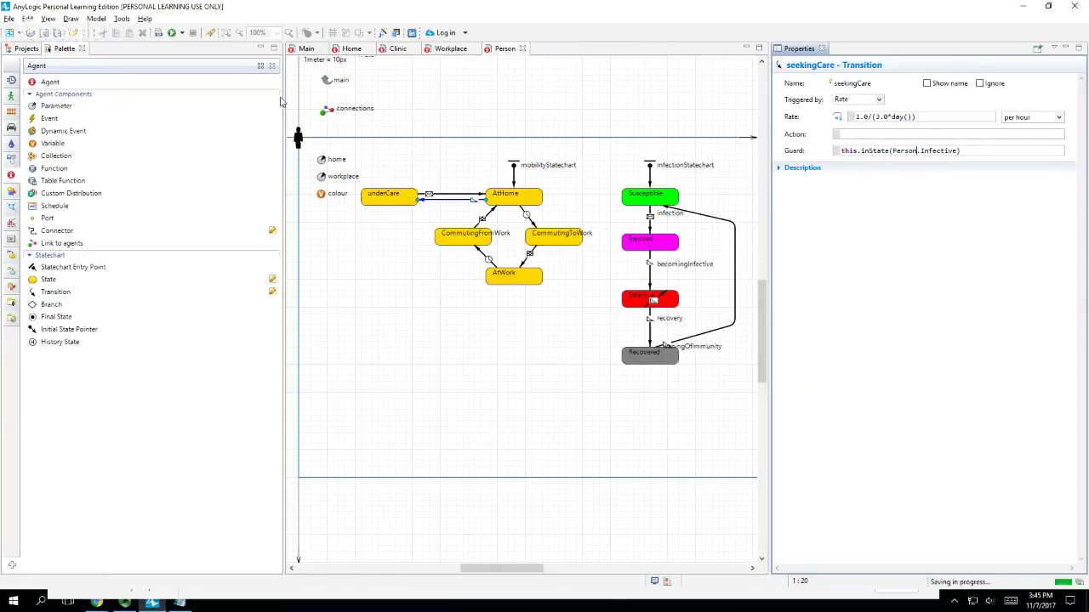
click(158, 32)
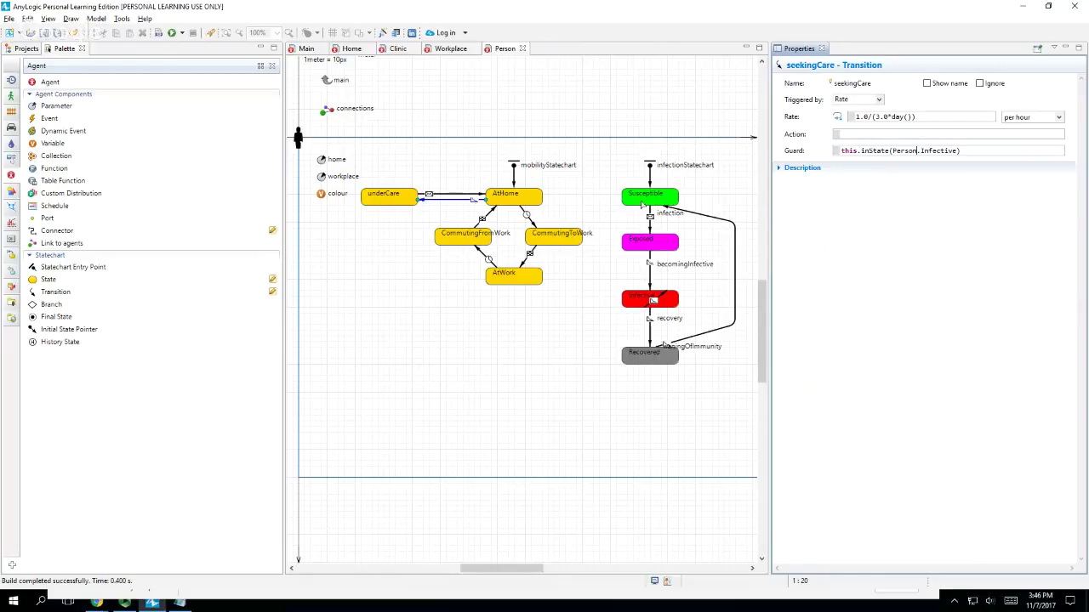
click(849, 136)
text(Clinic)
key(BackSpace)
key(BackSpace)
key(BackSpace)
key(BackSpace)
key(BackSpace)
key(BackSpace)
- Set seekingCare's action to this.moveTo(this.getNearestAgent(main.clinics));
text(this.mv)
key(BackSpace)
text(oveTo()
text(this.getNearest)
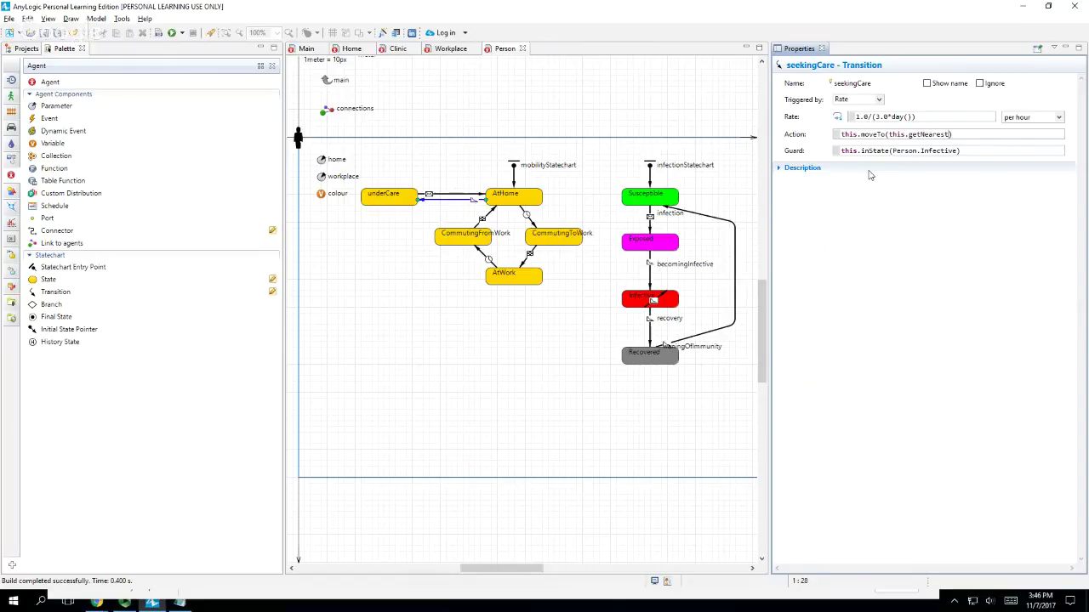
text(Agent(main.cli)
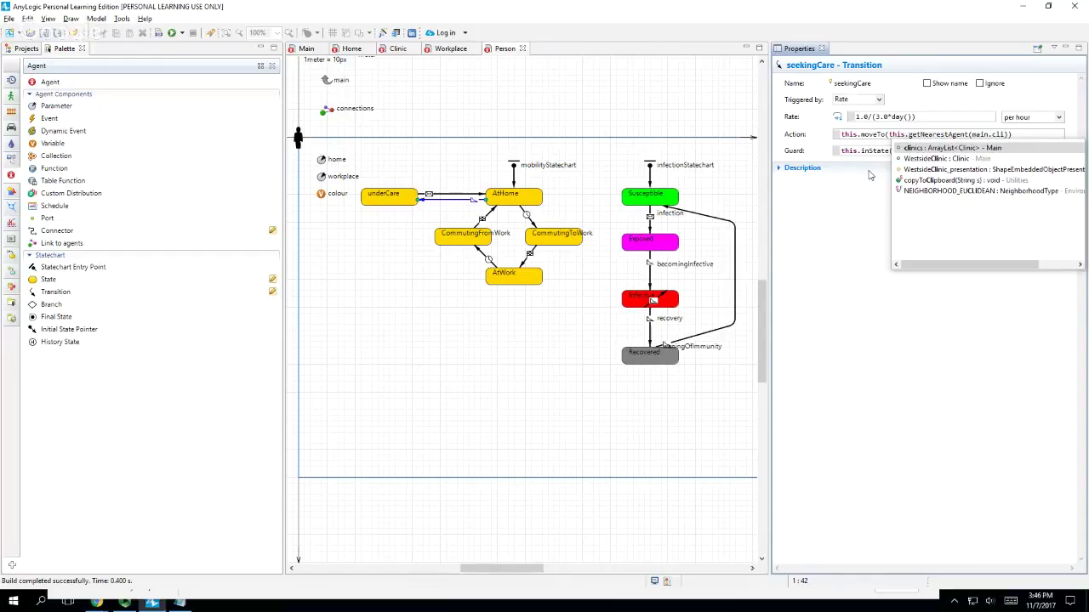
key(Return)
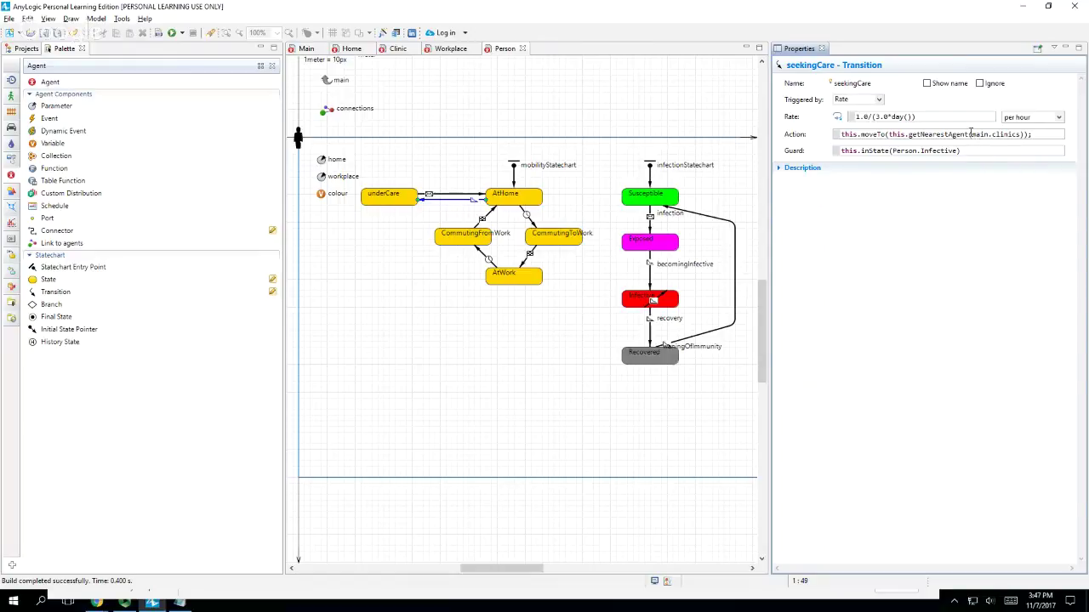
- Check the clinics collection in Main against the getNearestAgent call in seekingCare's action in Person
drag(973, 133, 1021, 134)
click(306, 49)
click(315, 68)
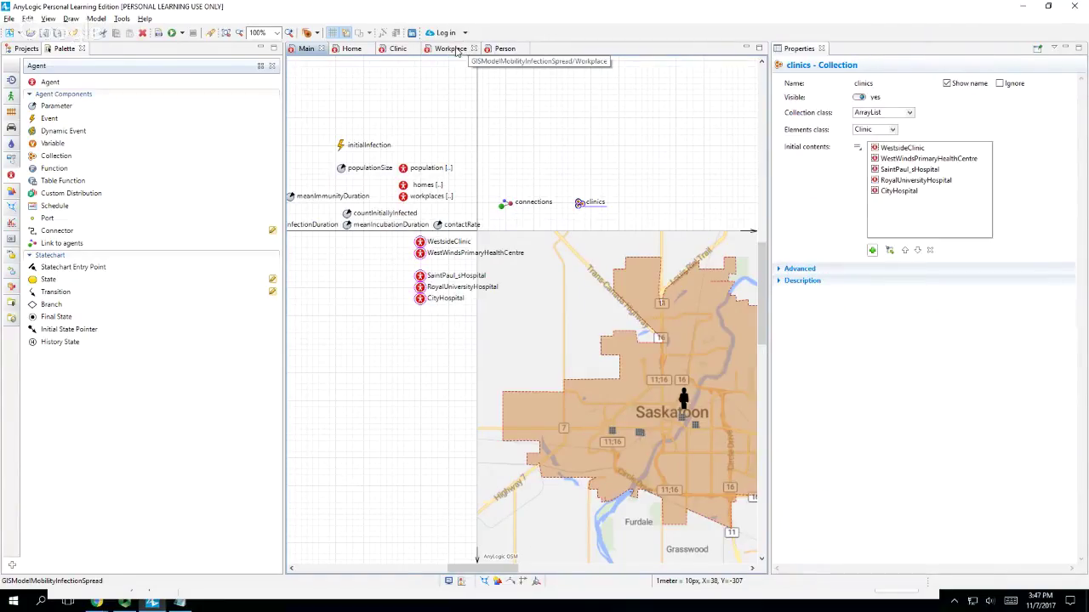
click(504, 48)
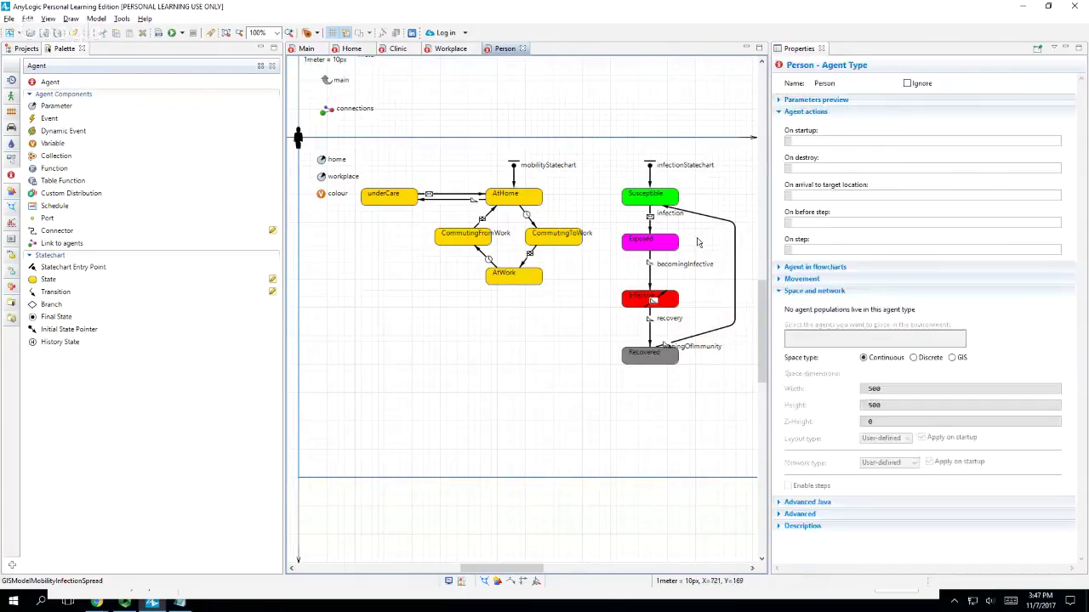
click(432, 201)
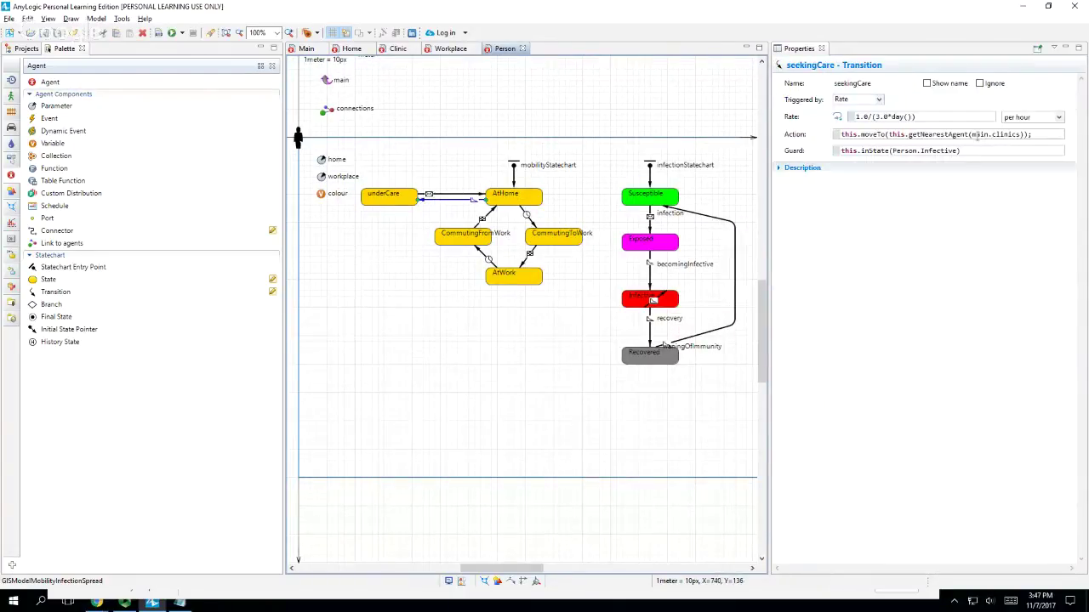
double_click(903, 135)
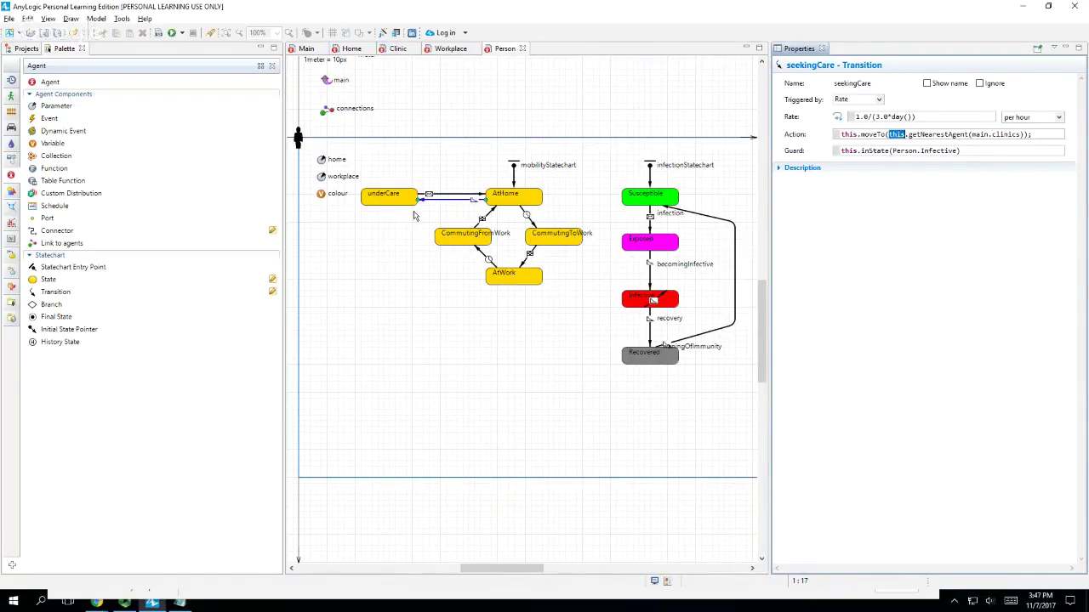
- Change completingCare's trigger to Timeout and set the timeout to 3.0 hours
click(448, 199)
click(445, 200)
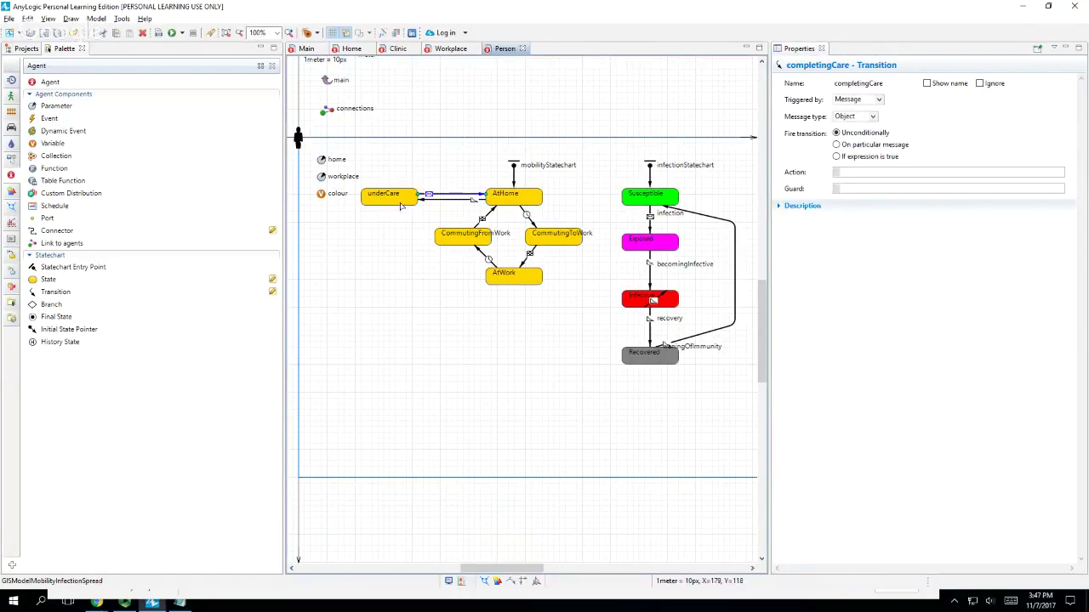
click(404, 203)
click(429, 196)
click(879, 99)
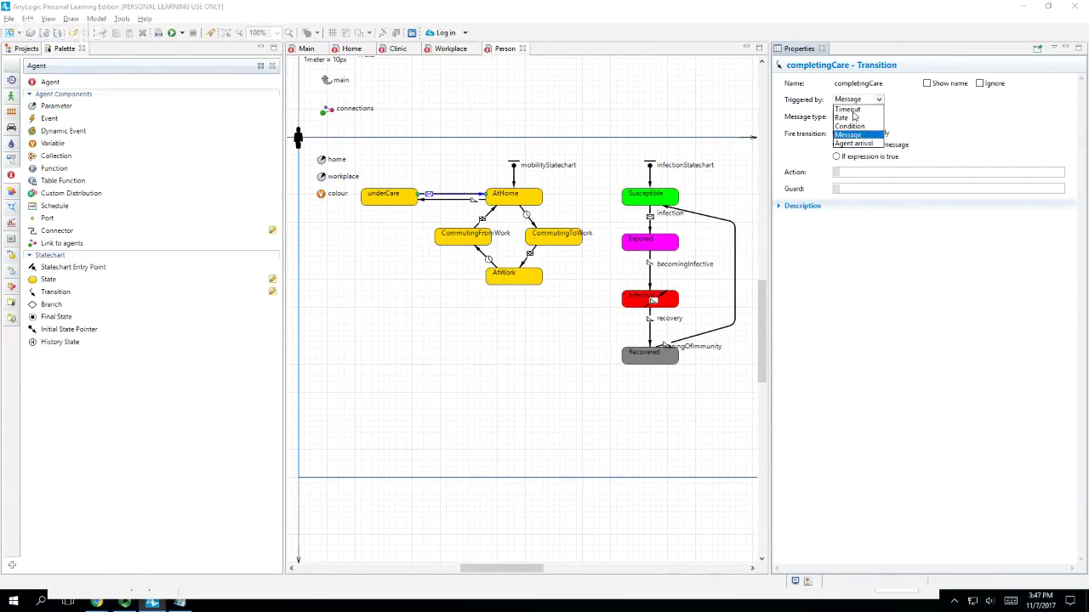
click(848, 109)
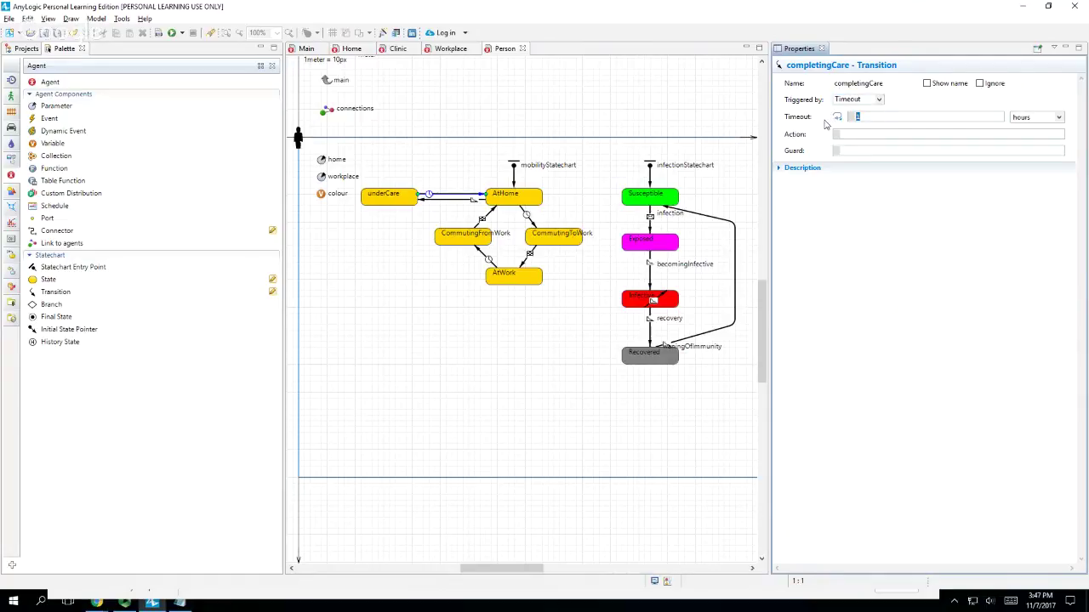
text(3.0)
- Set completingCare's action to this.moveTo(this.home); followed by an empty line, and build the model
click(856, 133)
text(this.move)
text(To)
text(())
text(this.ho)
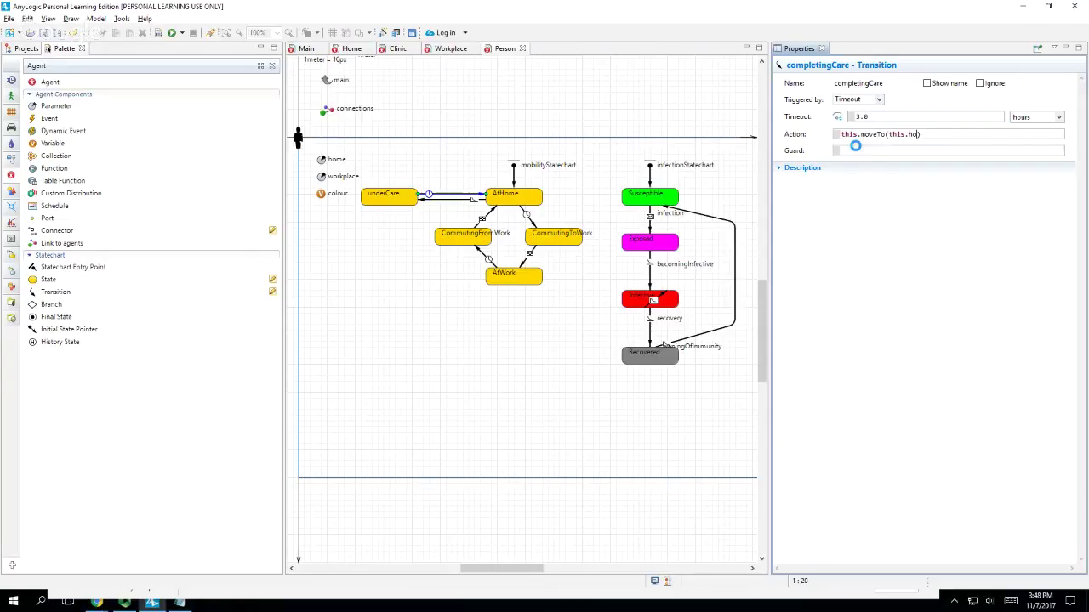
text(me)
key(Return)
click(156, 32)
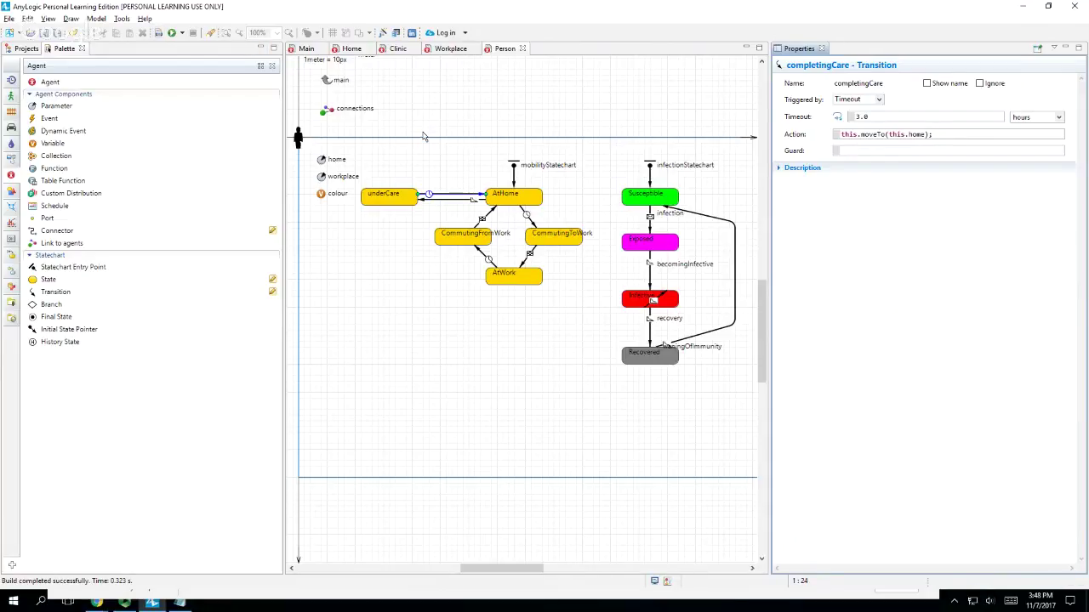
key(Return)
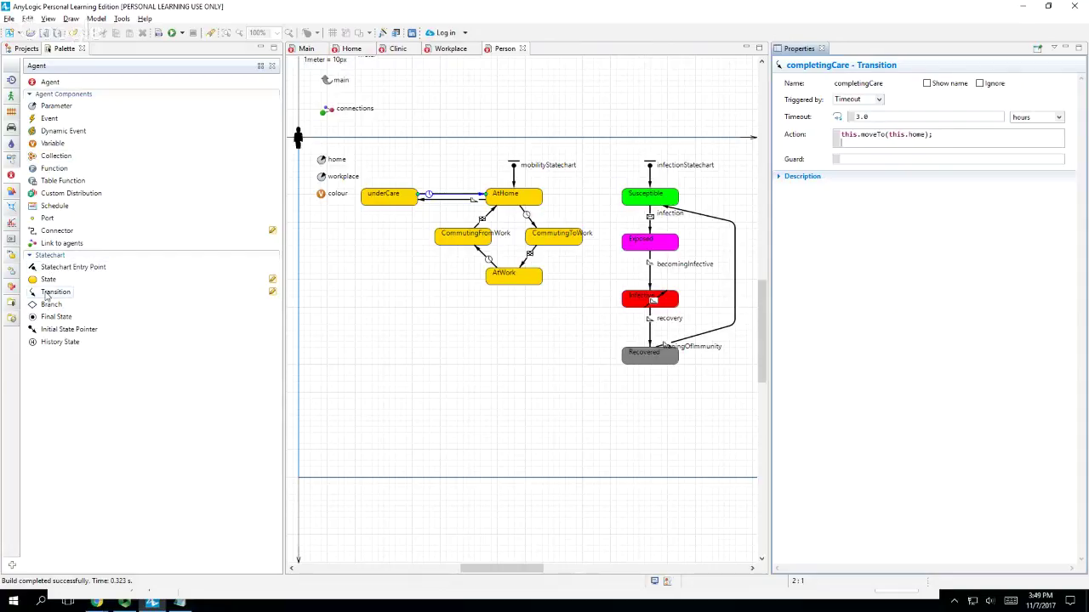
- Add a transition named cured from Infective to Recovered, beside recovery, triggered by Message
drag(47, 293, 46, 292)
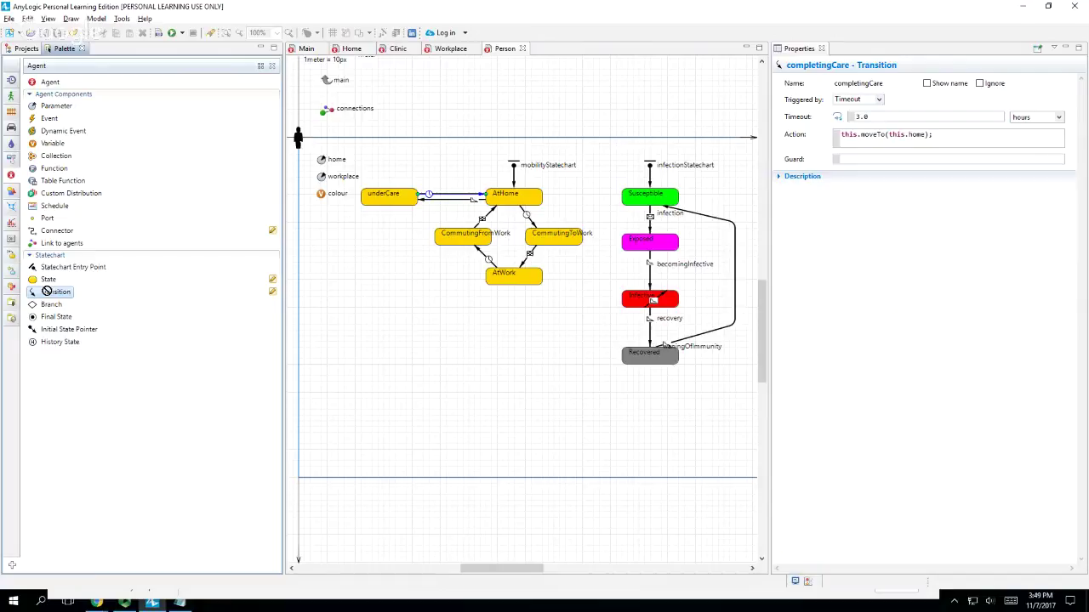
drag(47, 292, 633, 350)
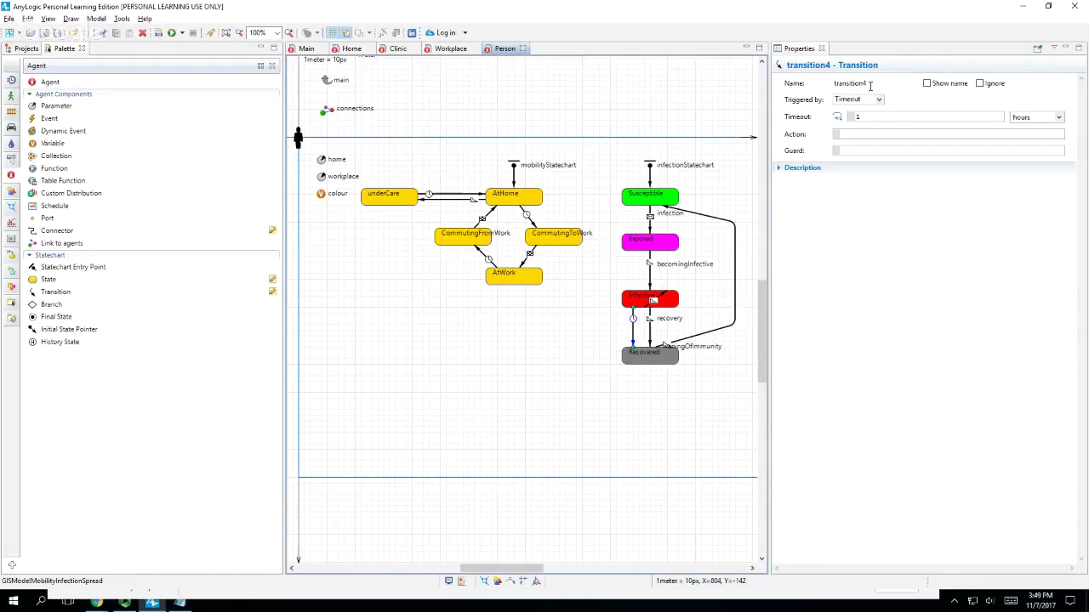
drag(869, 86, 818, 96)
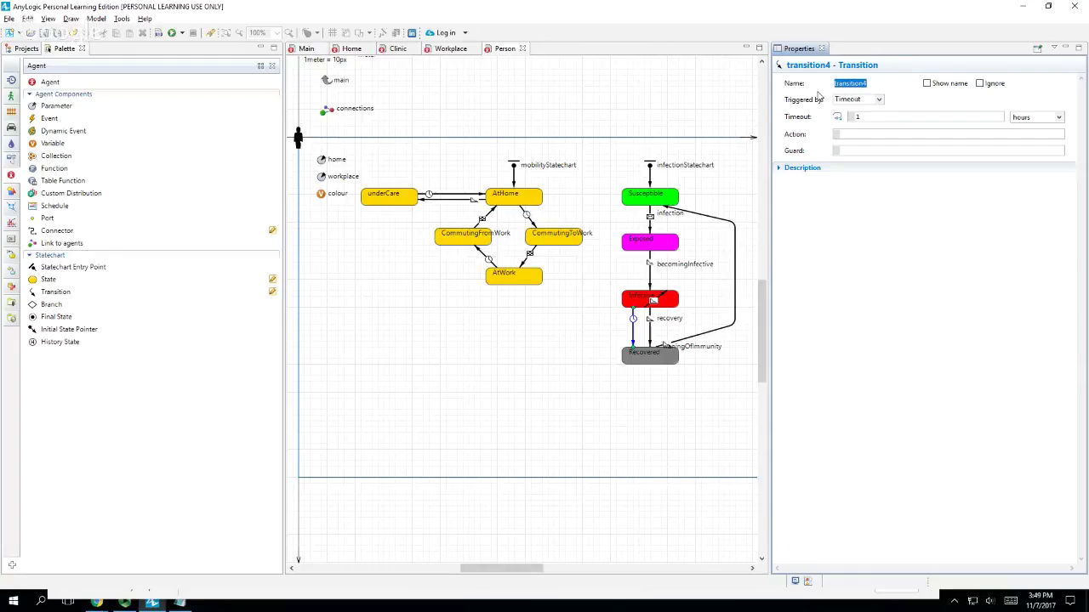
text(cured)
click(879, 101)
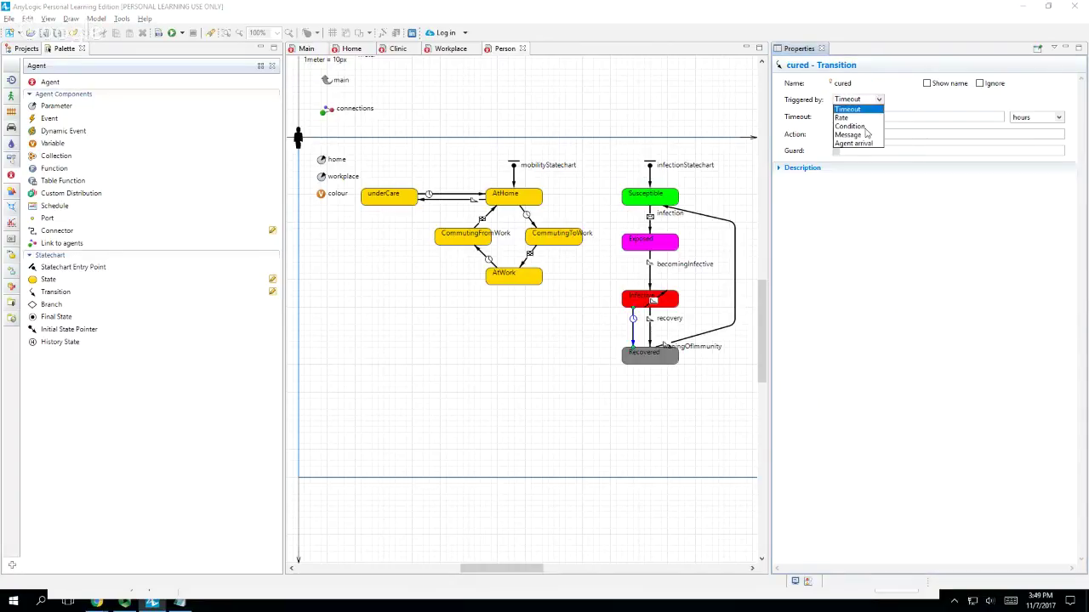
click(863, 135)
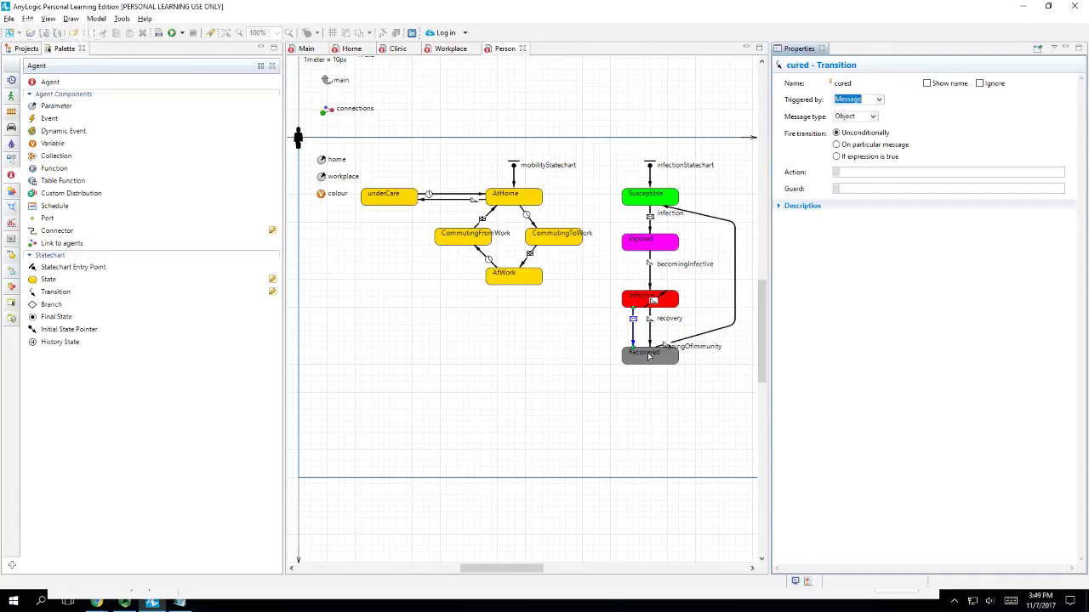
- Append infectionStatechart.receiveMessage("Cured!"); as a second line in completingCare's action and save the model
click(651, 355)
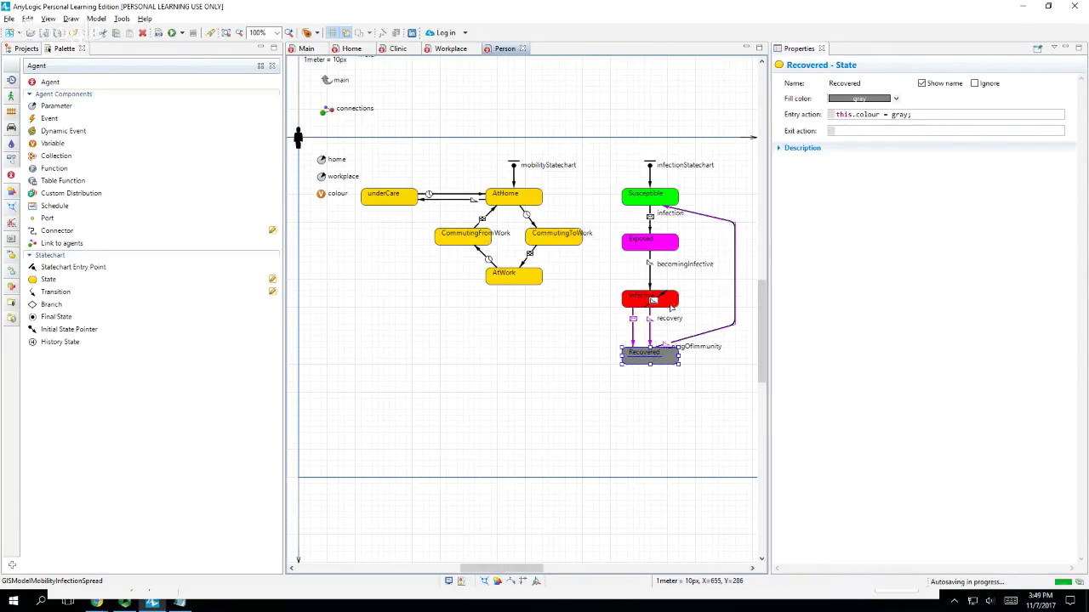
click(466, 198)
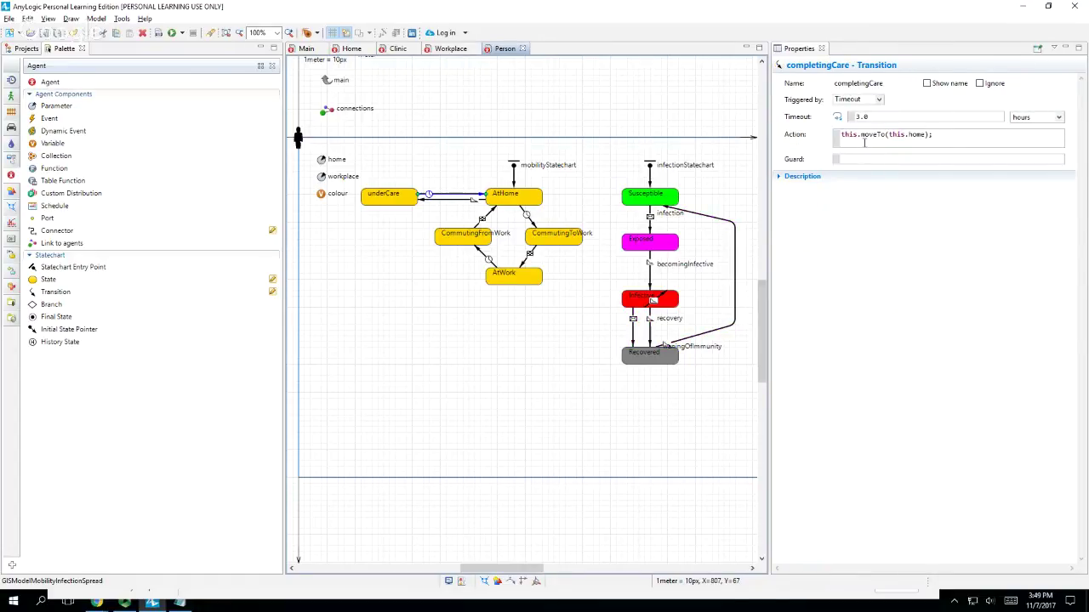
click(859, 145)
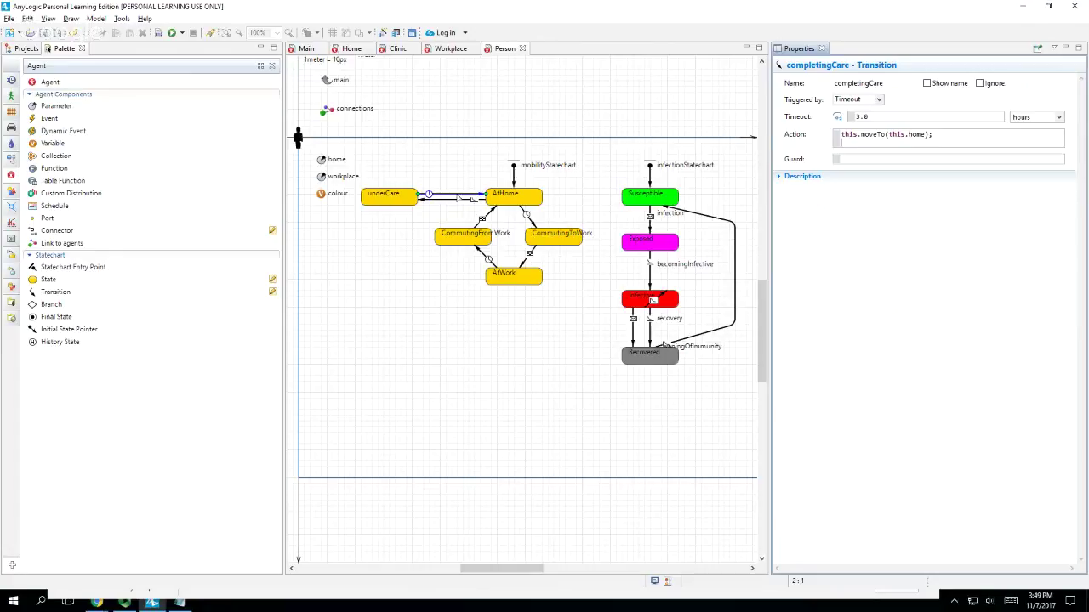
text(infectionStatechart.rec)
key(ctrl+space)
key(Return)
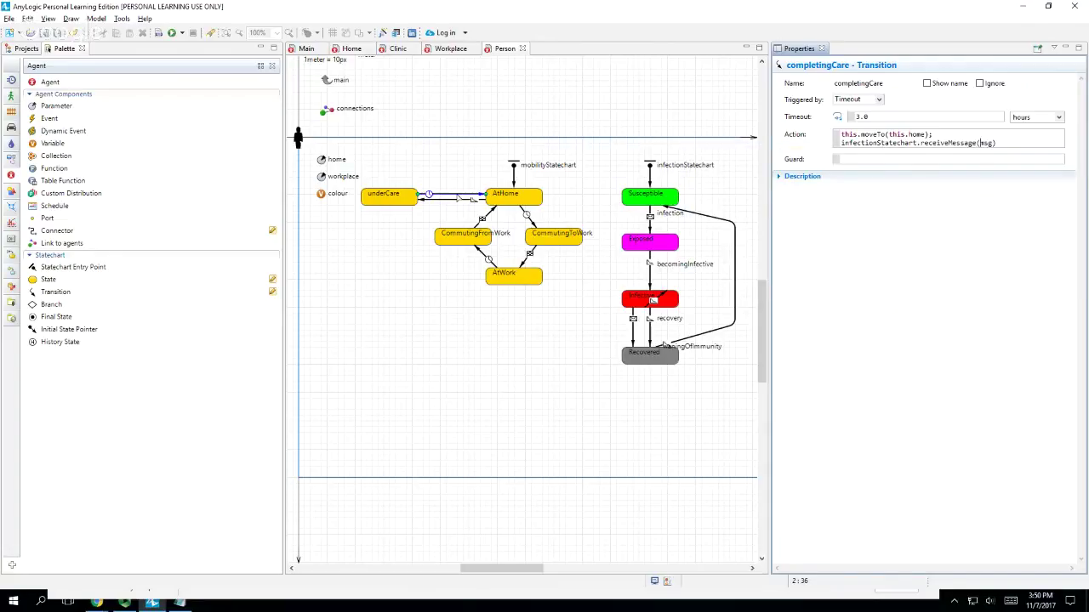
key(ctrl+shift+Right)
text("Cured!")
key(End)
text(;)
key(ctrl+s)
- Create an option list named Messages in the GISModelMobilityInfectionSpread model with the elements Infect and Cured
click(651, 218)
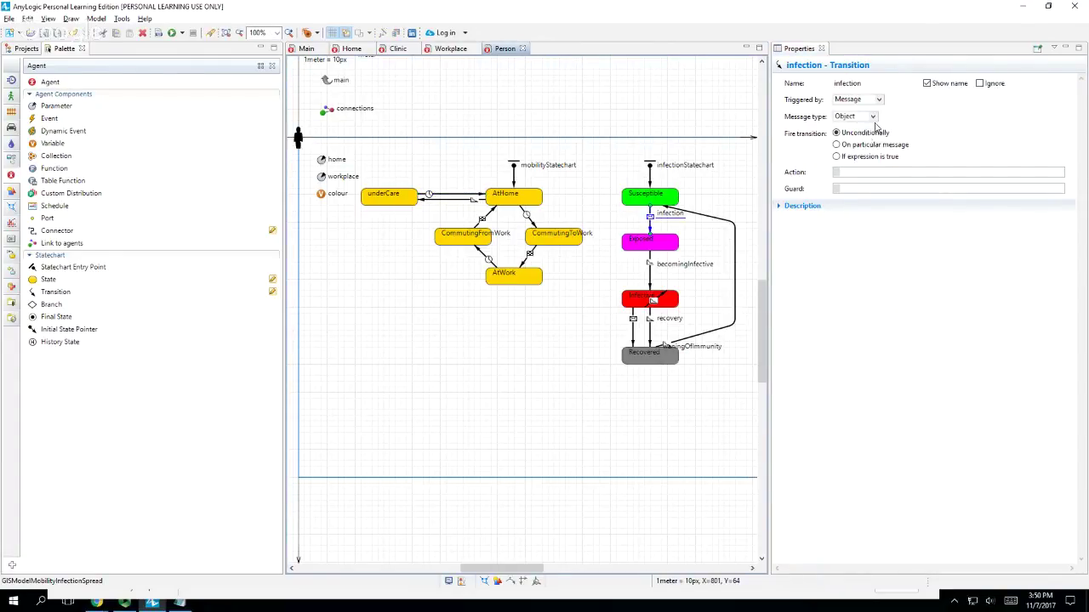
click(633, 334)
click(26, 48)
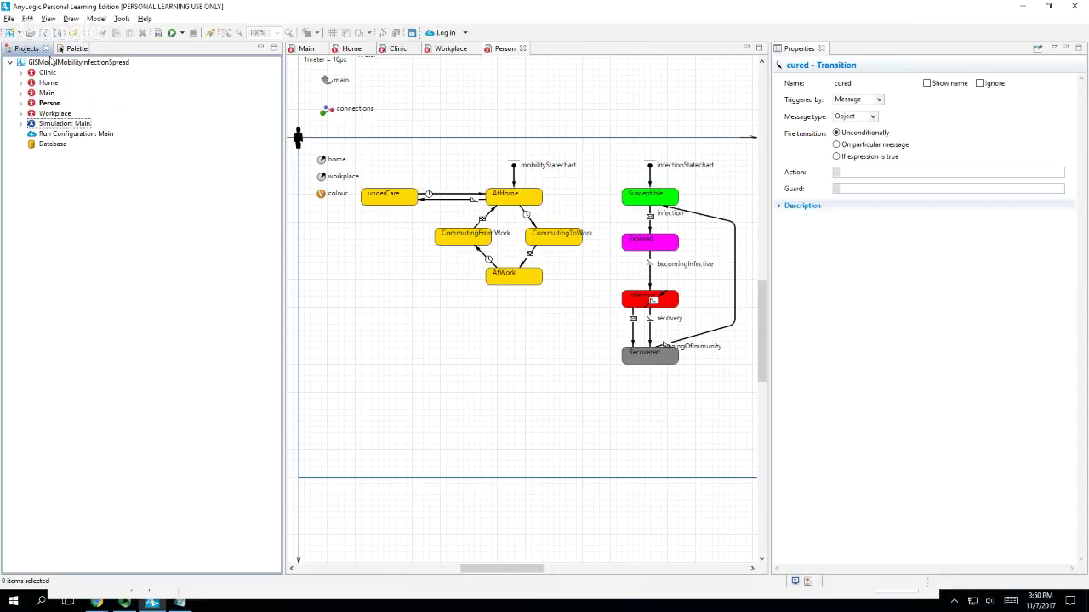
click(51, 61)
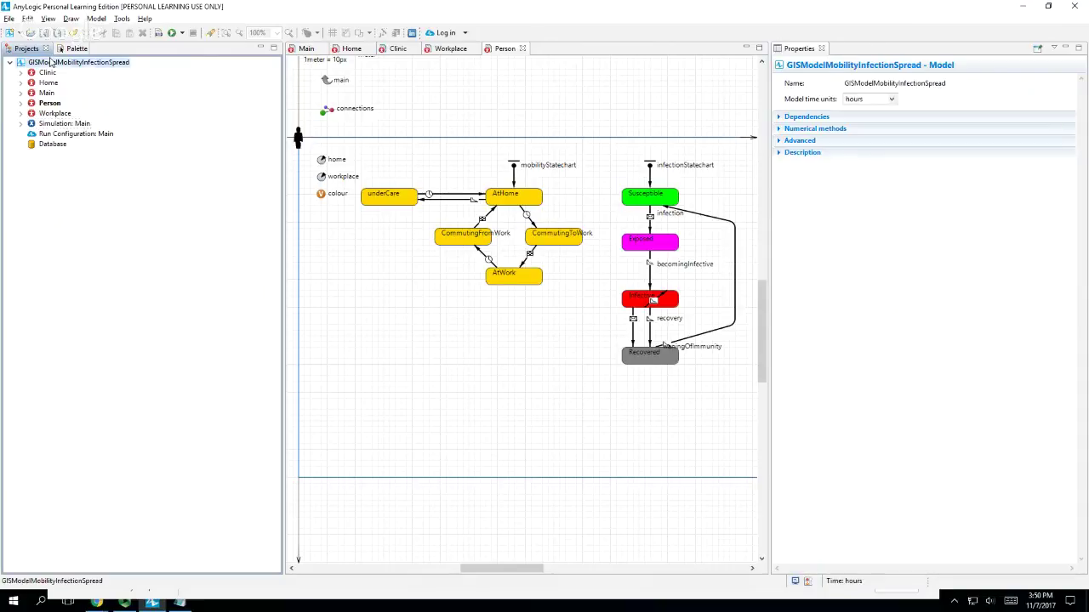
right_click(51, 62)
mouse_move(67, 68)
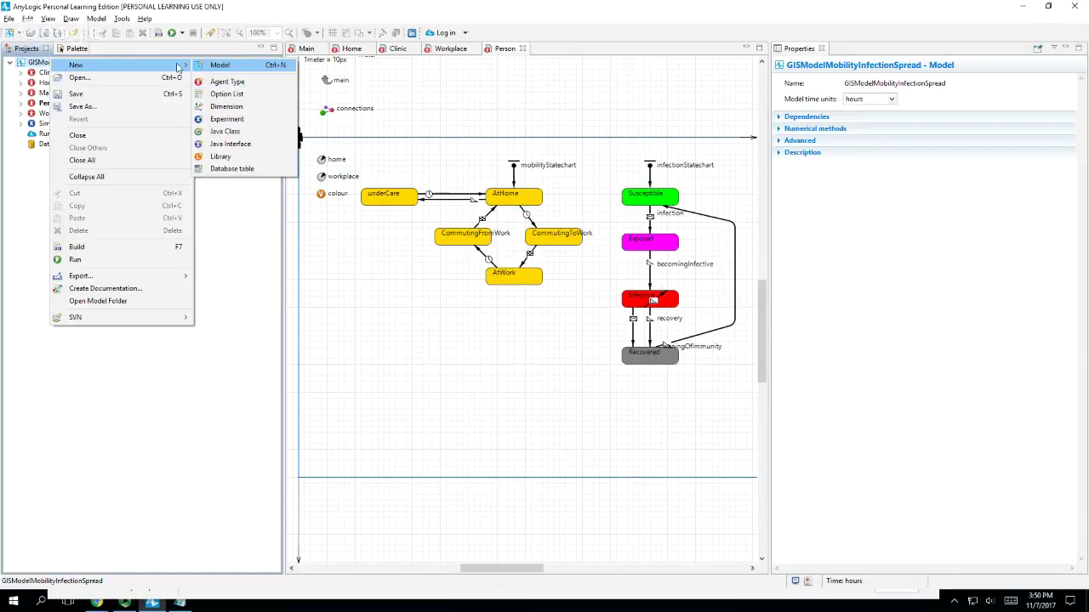
click(223, 94)
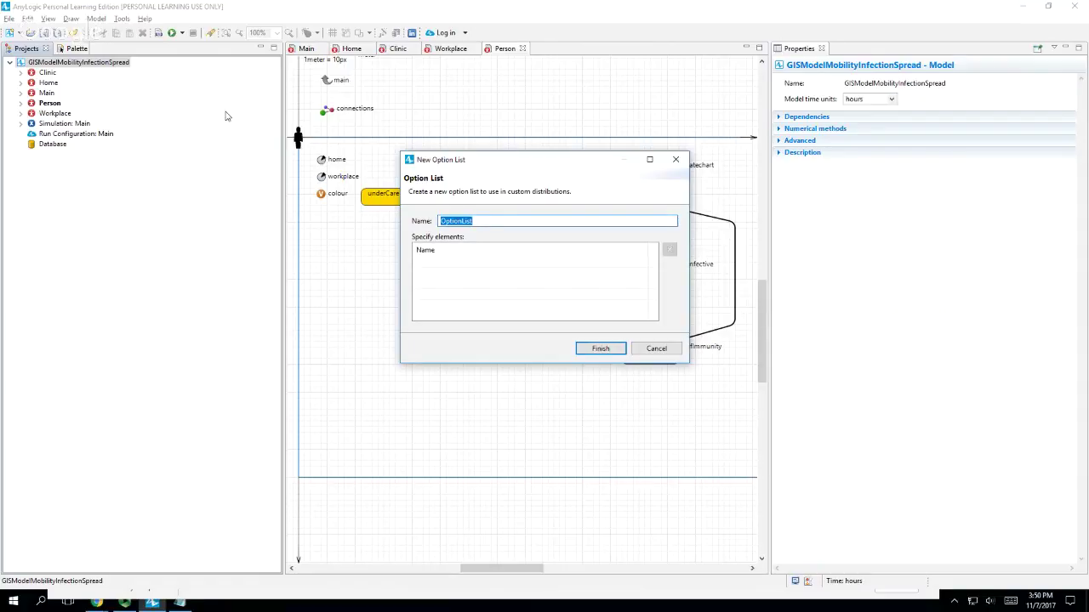
text(Messages)
click(440, 260)
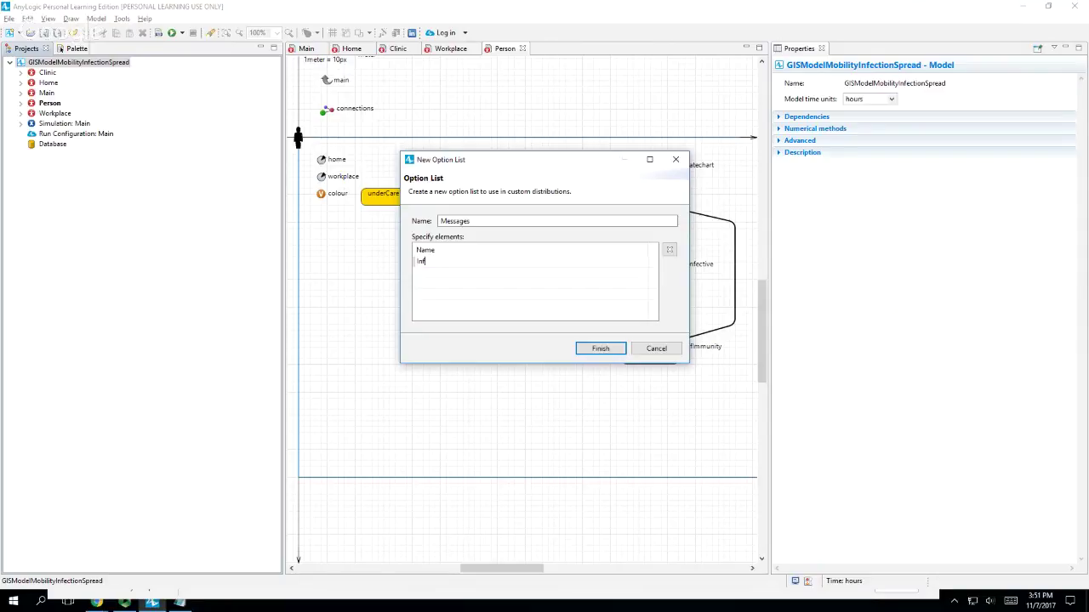
click(435, 273)
text(Cured)
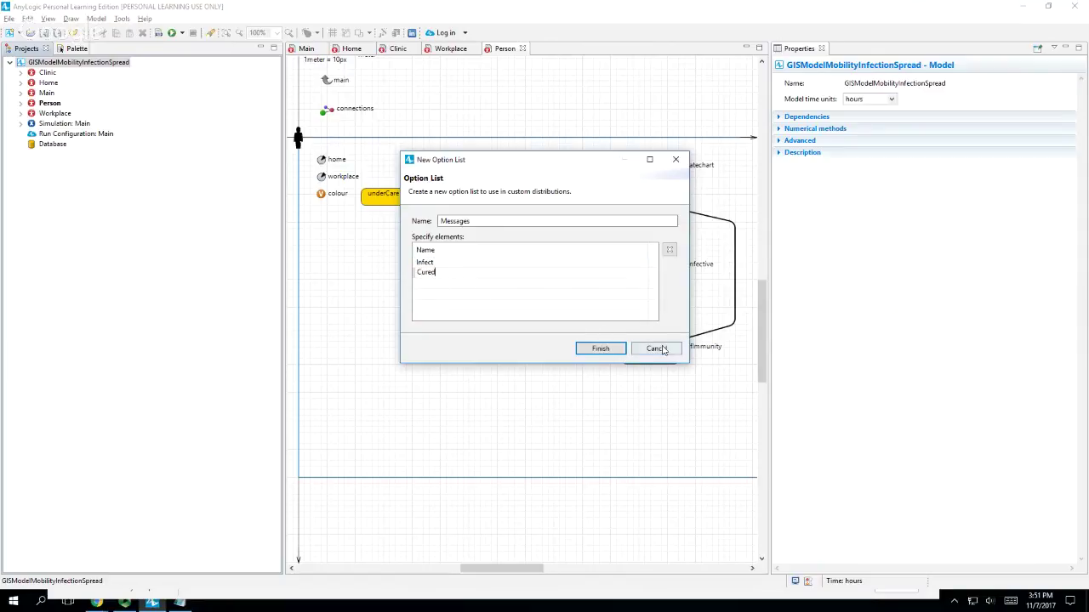
click(600, 352)
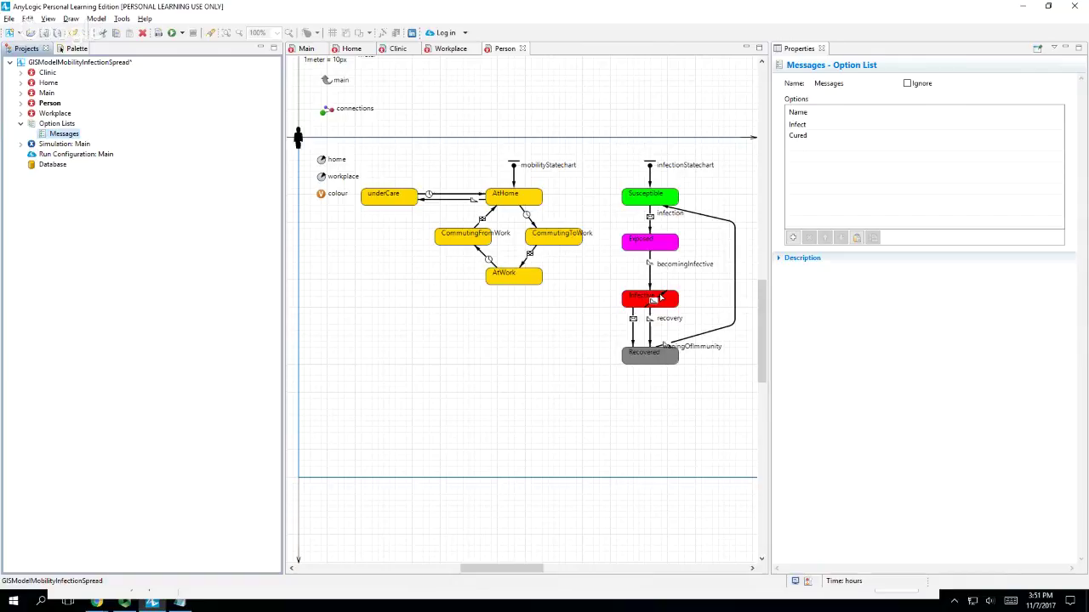
- Replace the "Infected!" text in the action of Infective's internal contact transition with Messages.Infect
click(661, 296)
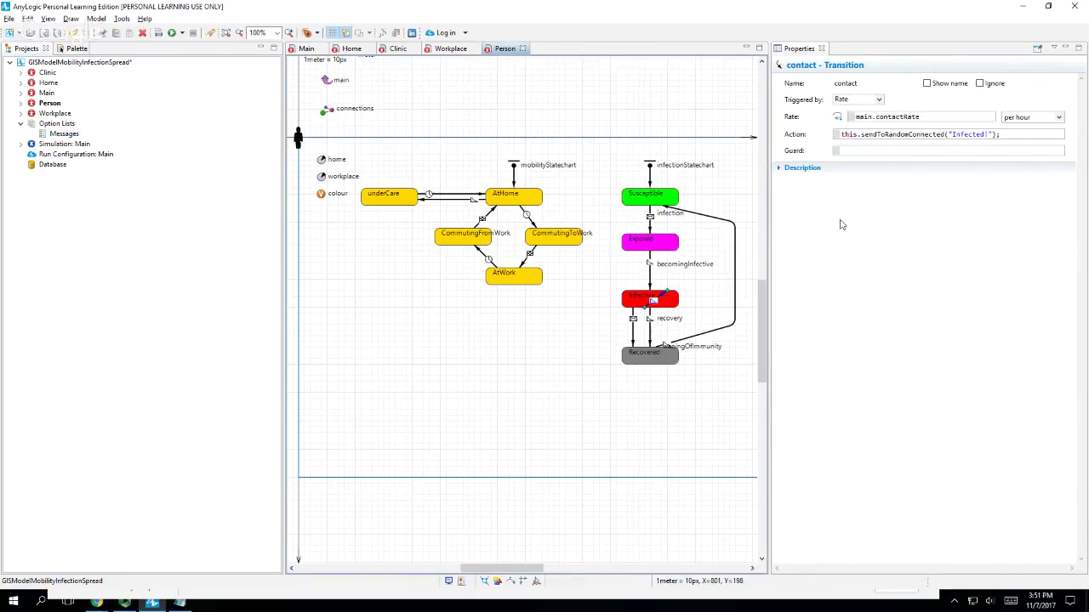
click(948, 135)
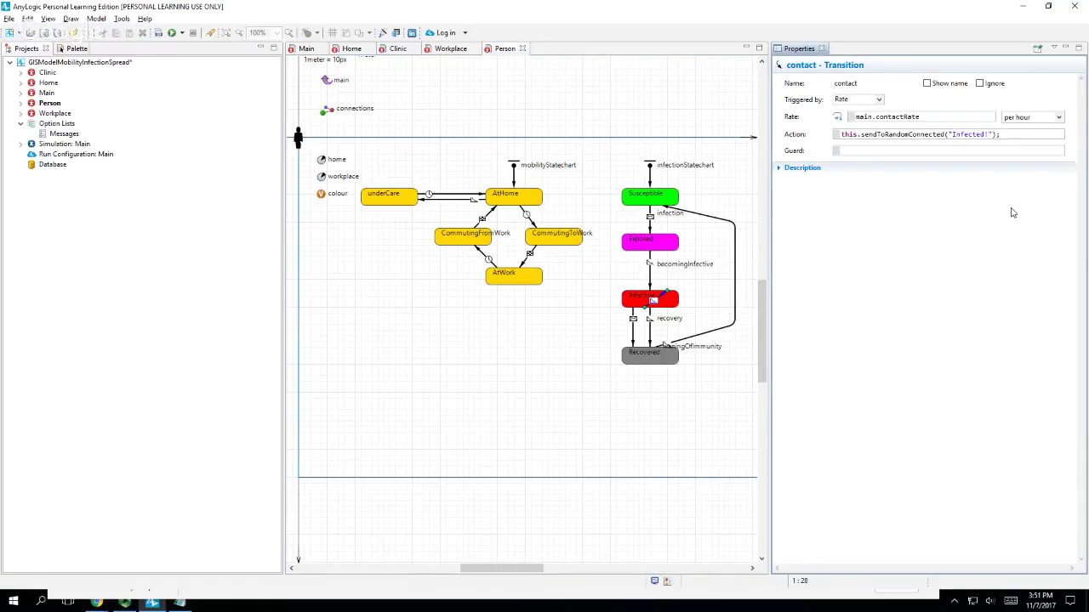
key(shift+Right)
key(shift+Right)
key(shift+Right)
key(shift+Right)
key(shift+Right)
key(shift+Right)
key(shift+Right)
key(shift+Right)
key(shift+Right)
key(shift+Right)
text(Messages.)
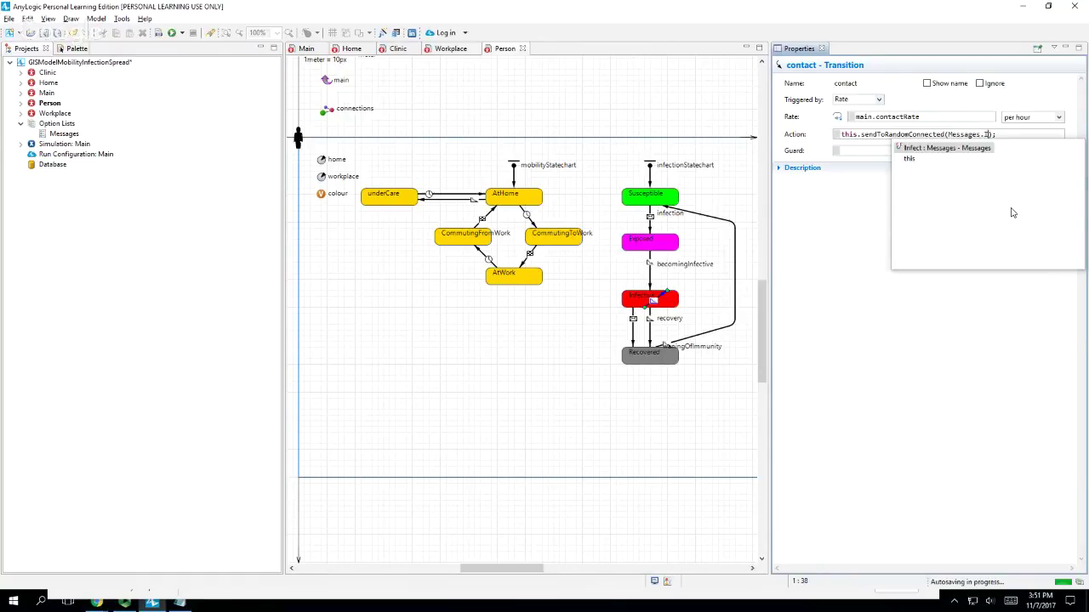
text(Infect)
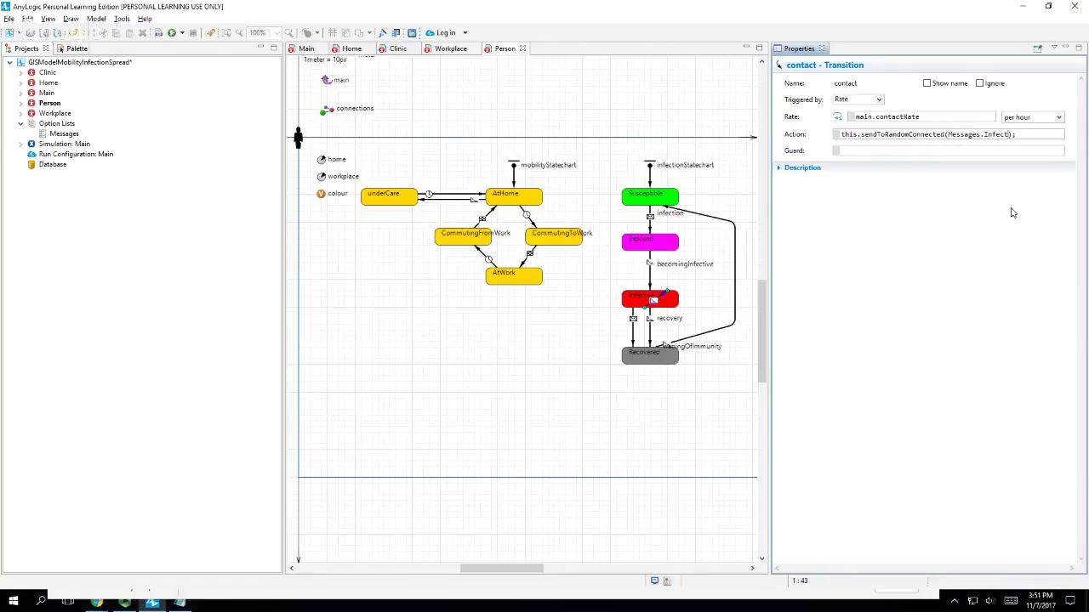
- Make the infection transition fire on the particular message Messages.Infect and save the model
click(652, 222)
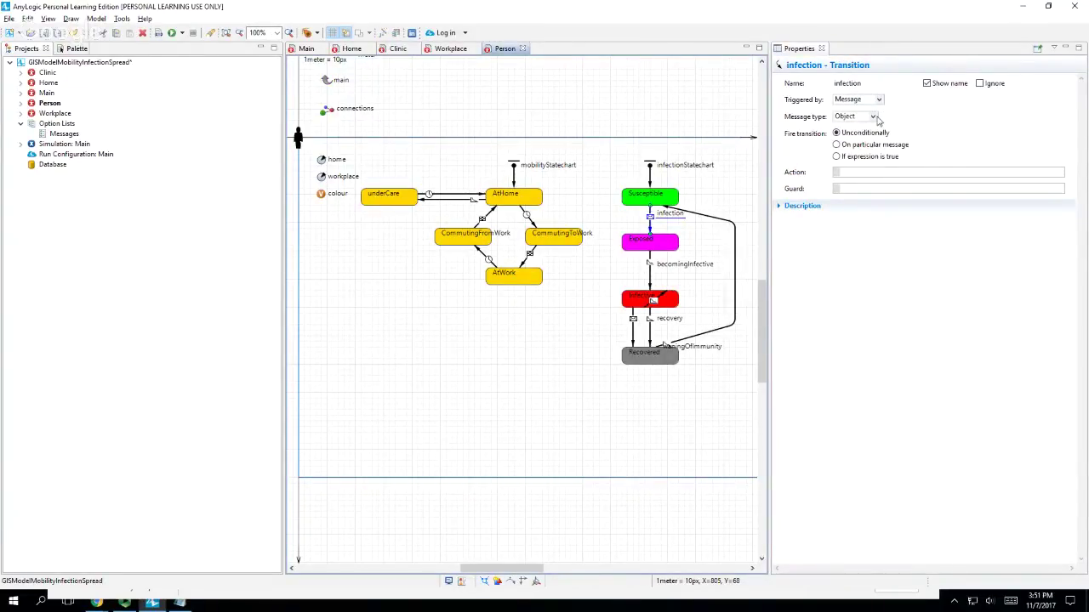
click(872, 146)
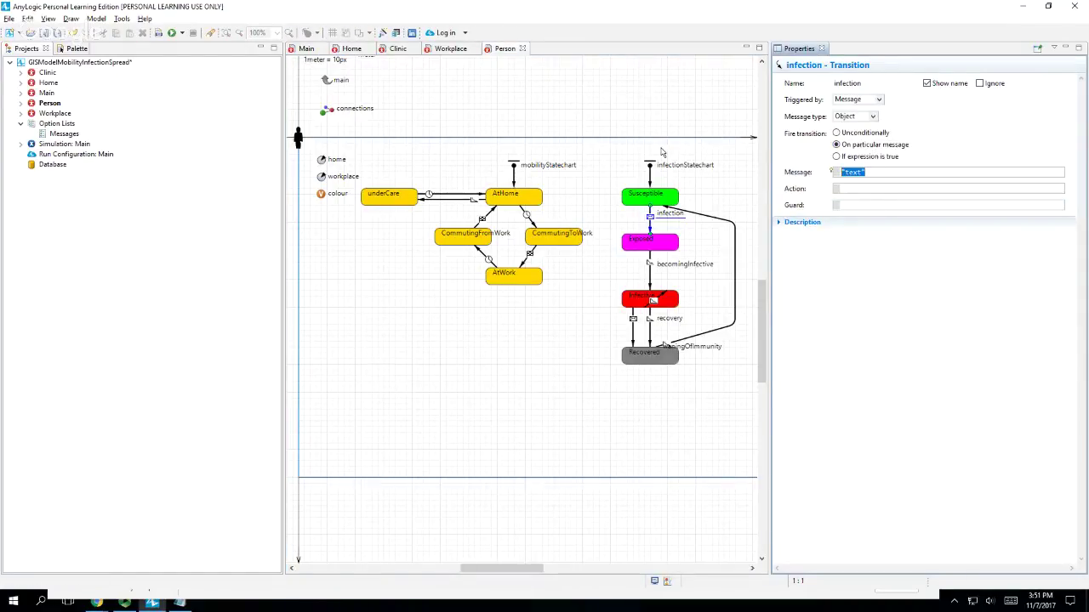
text(Messages.I)
key(ctrl+space)
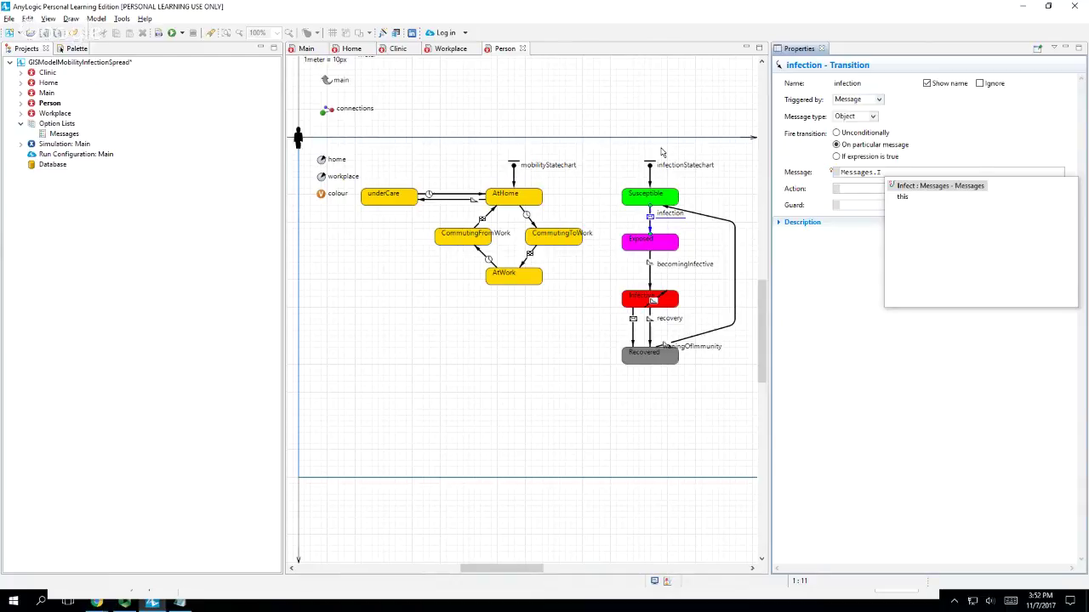
key(Return)
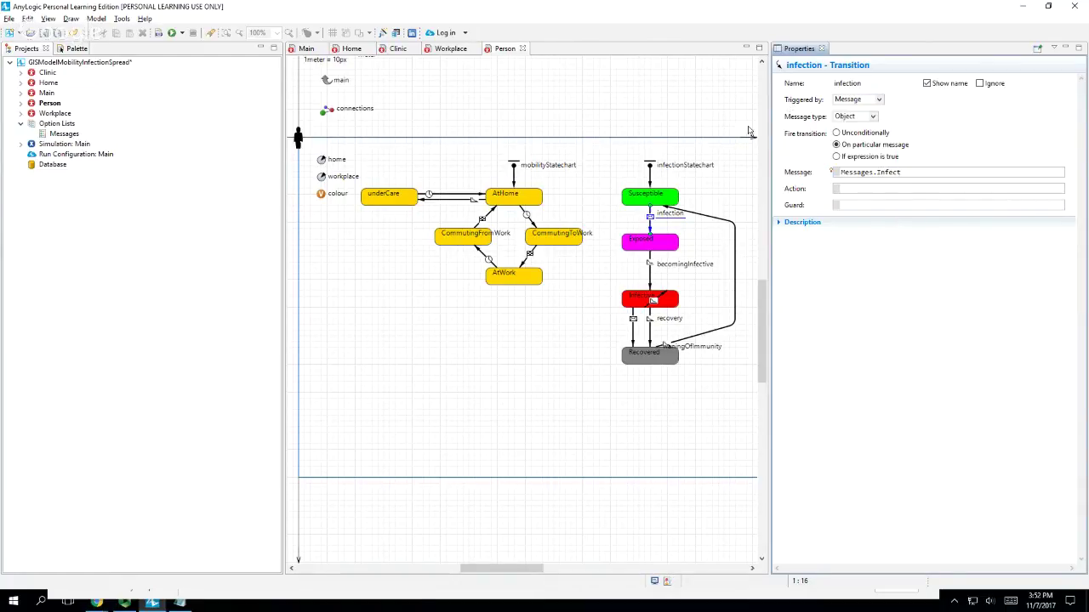
key(ctrl+s)
- Make the cured transition fire on the particular message Messages.Cured and build the model
click(633, 327)
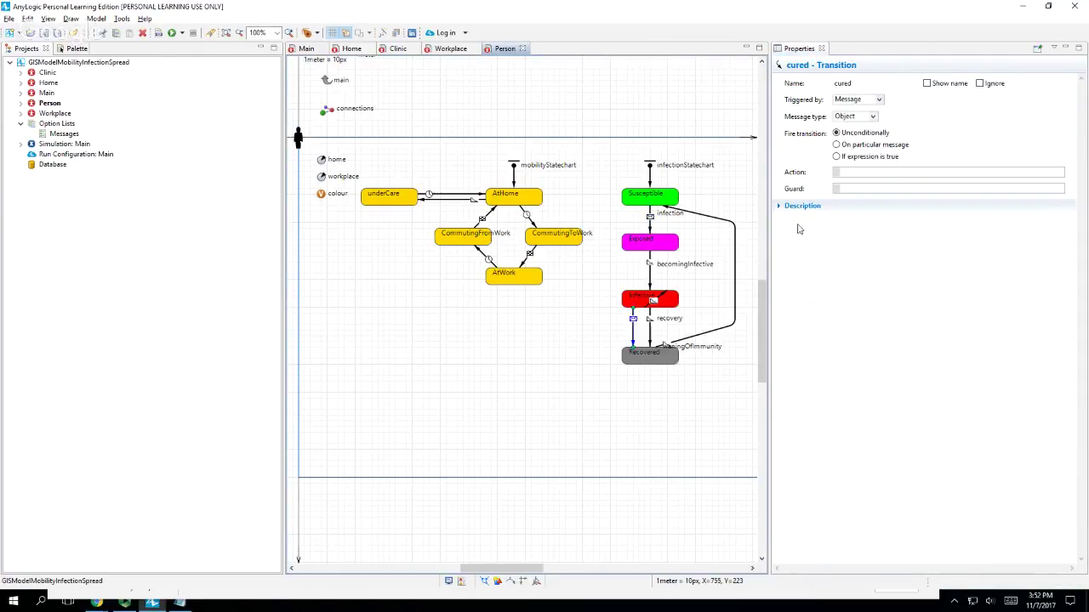
click(860, 114)
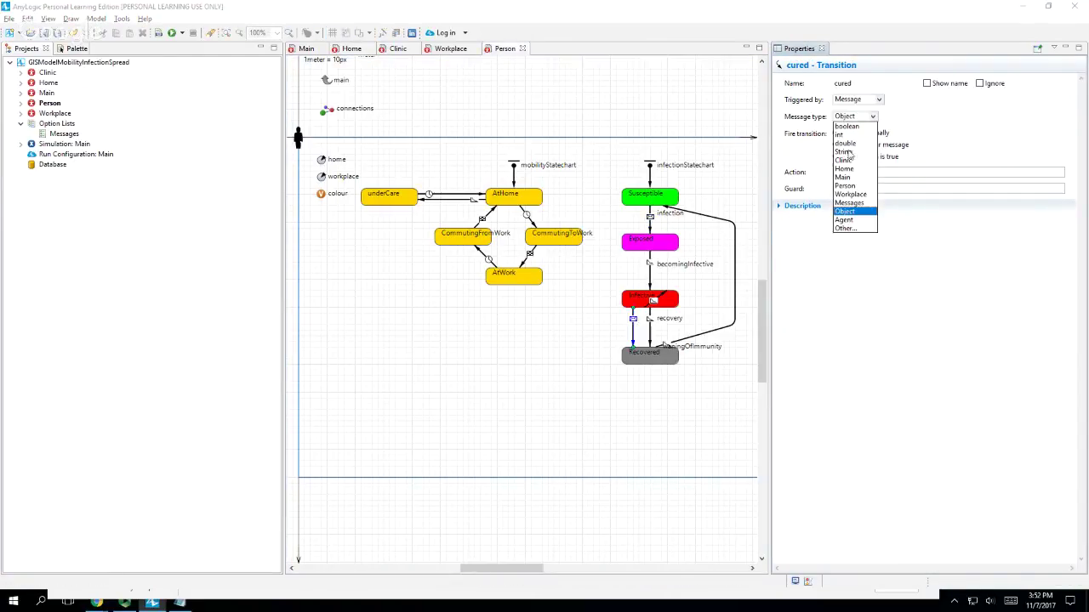
click(902, 126)
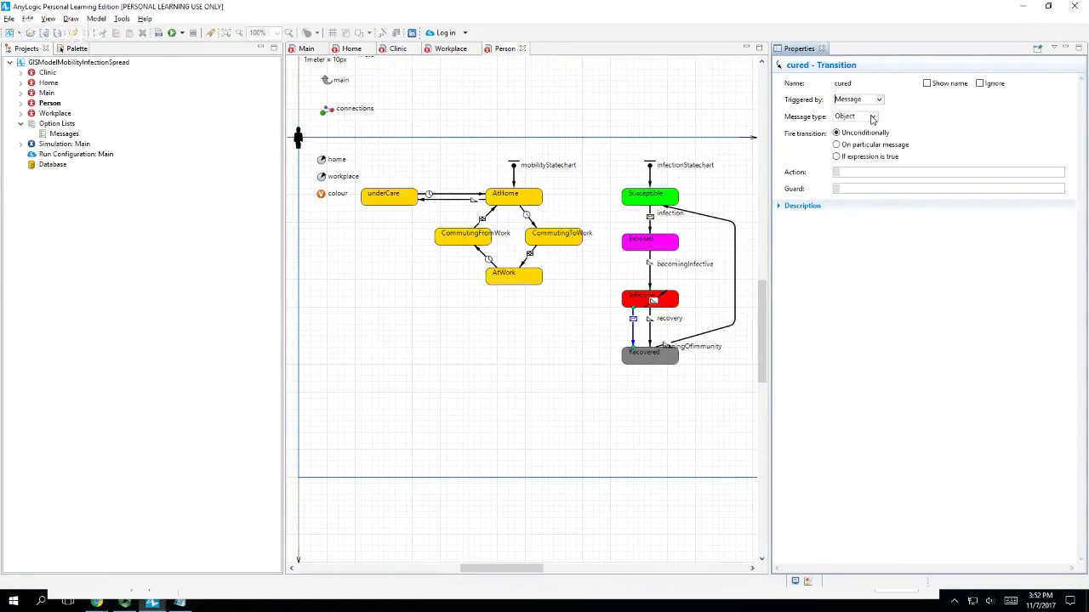
click(859, 145)
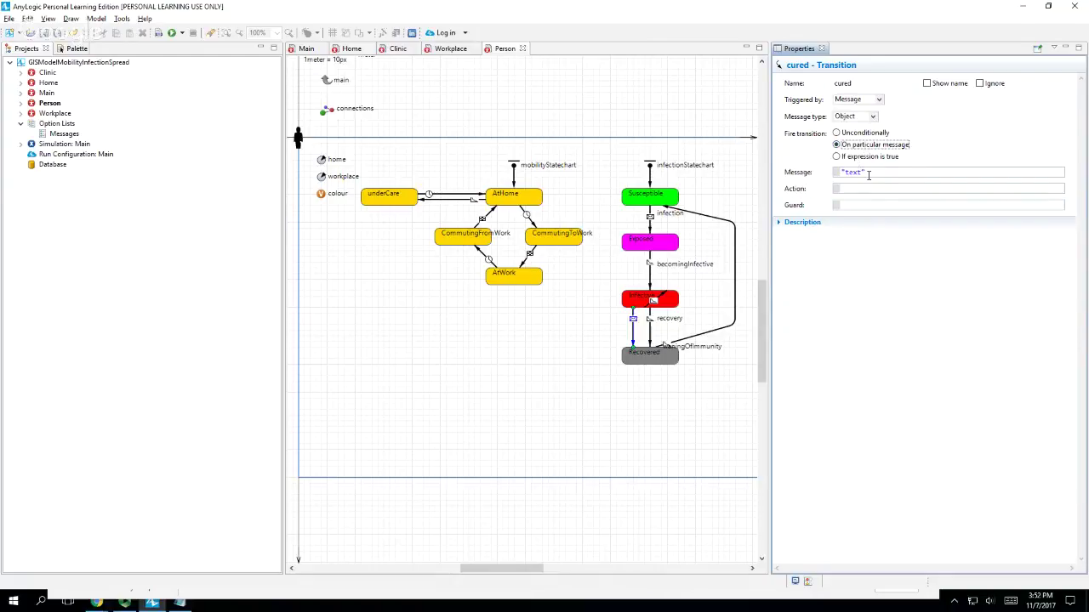
click(878, 174)
drag(878, 174, 788, 183)
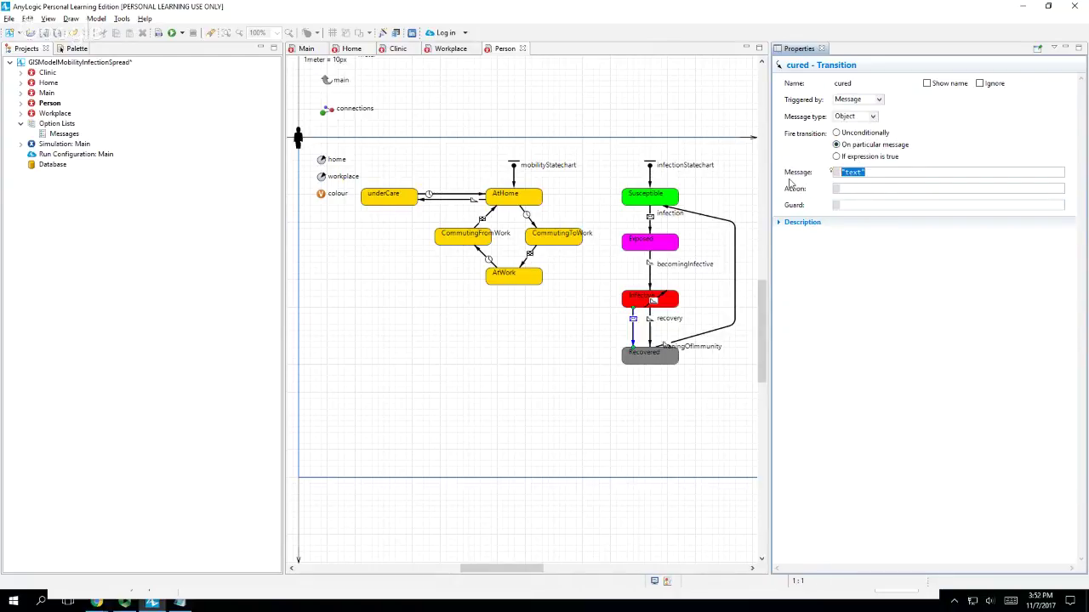
text(Messages.Cured)
click(158, 36)
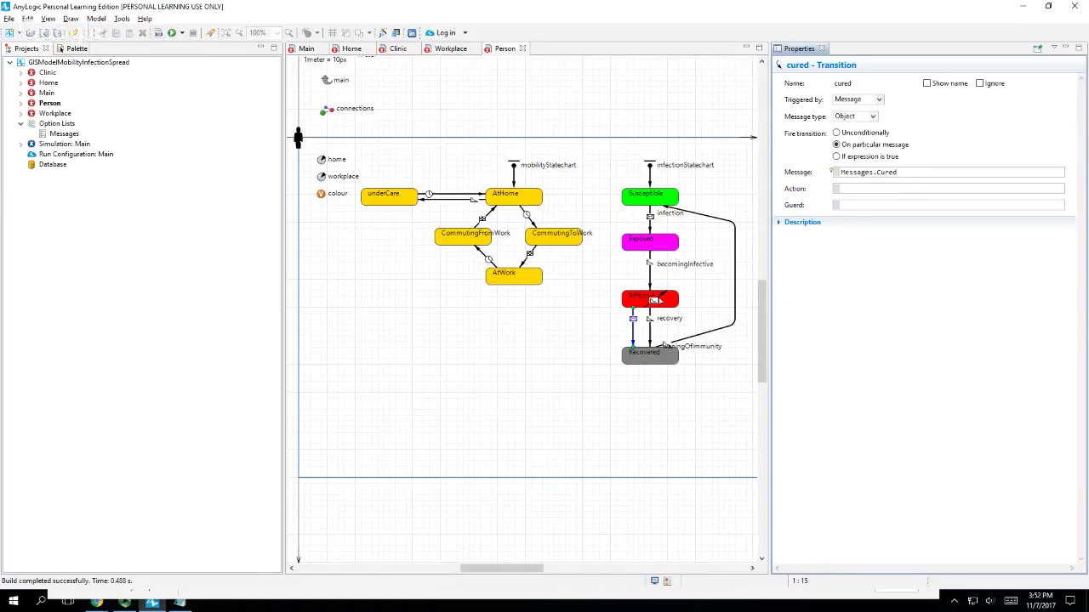
- Check the message sent by the contact transition against the messages that fire the infection and cured transitions
click(655, 299)
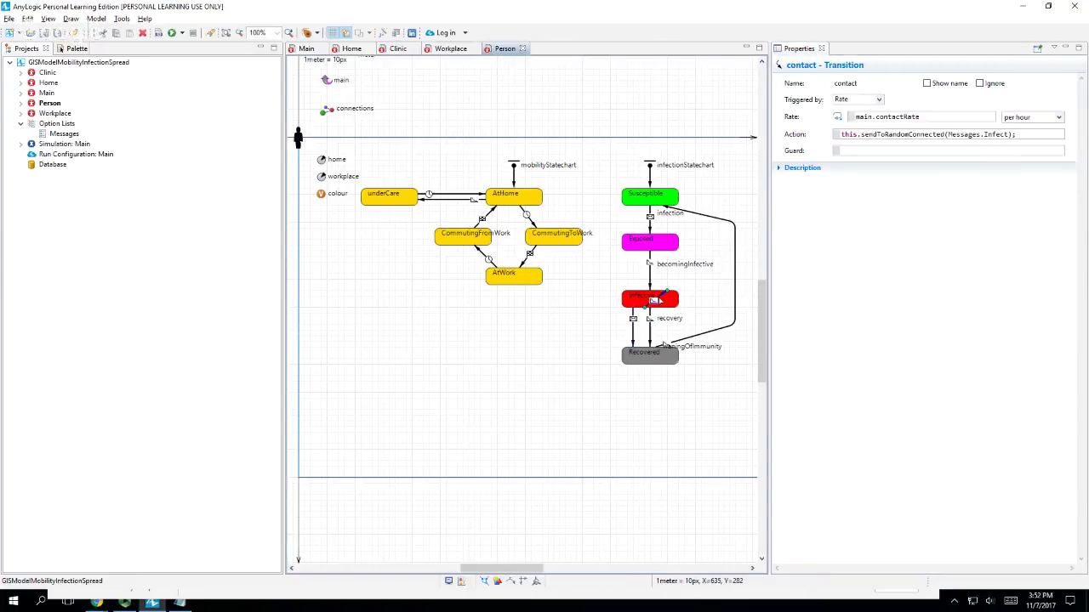
double_click(965, 135)
double_click(996, 135)
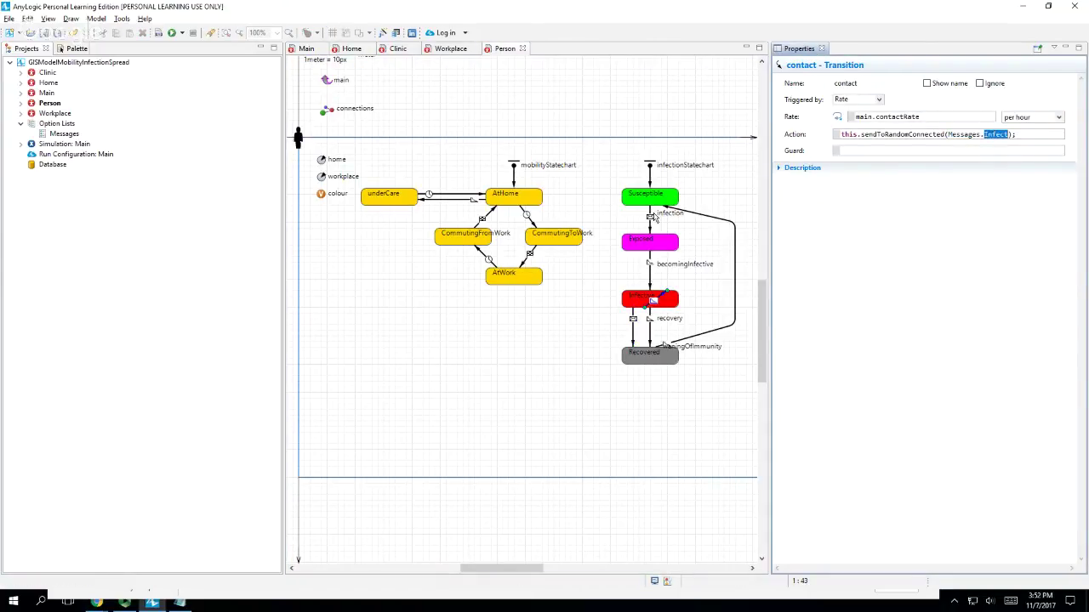
click(655, 218)
click(649, 217)
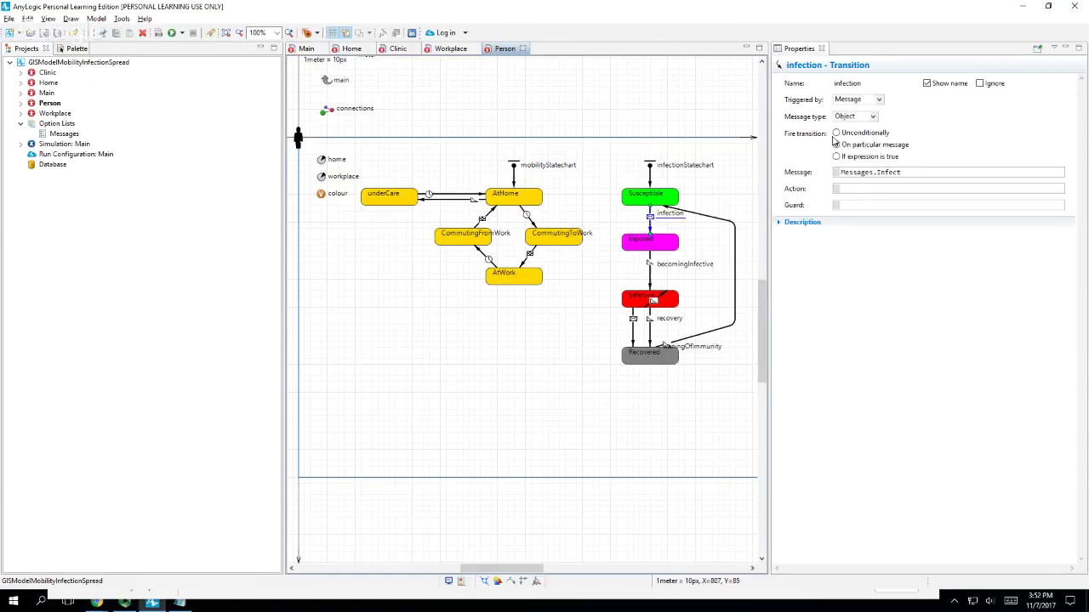
click(916, 186)
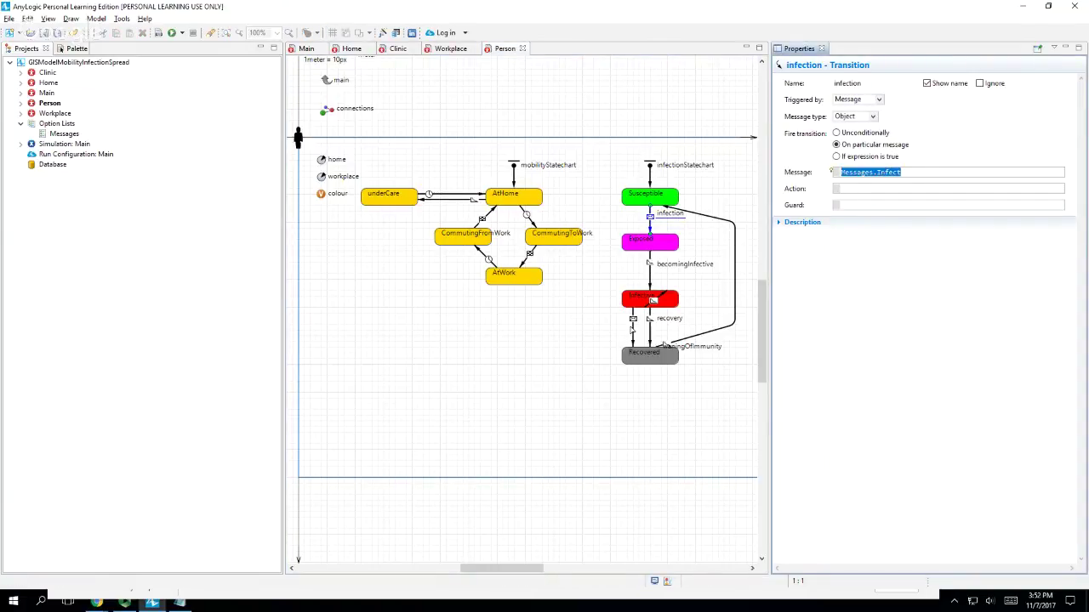
click(632, 330)
click(929, 177)
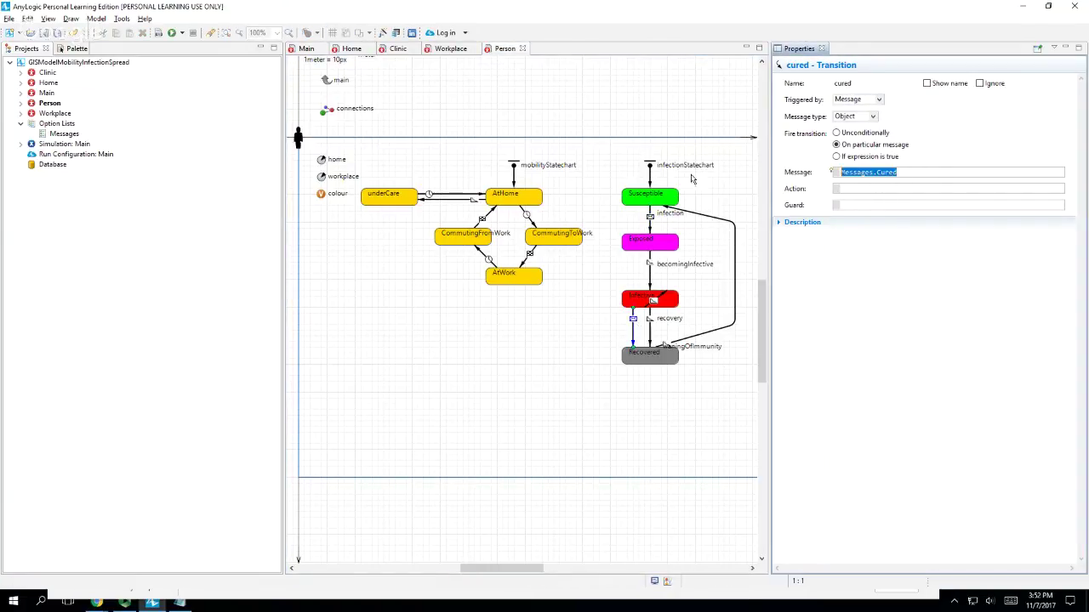
- Replace the "Infected!" text in the action of Main's initialInfection event with Messages.Infect, end the statement with a semicolon, and save the model
click(307, 50)
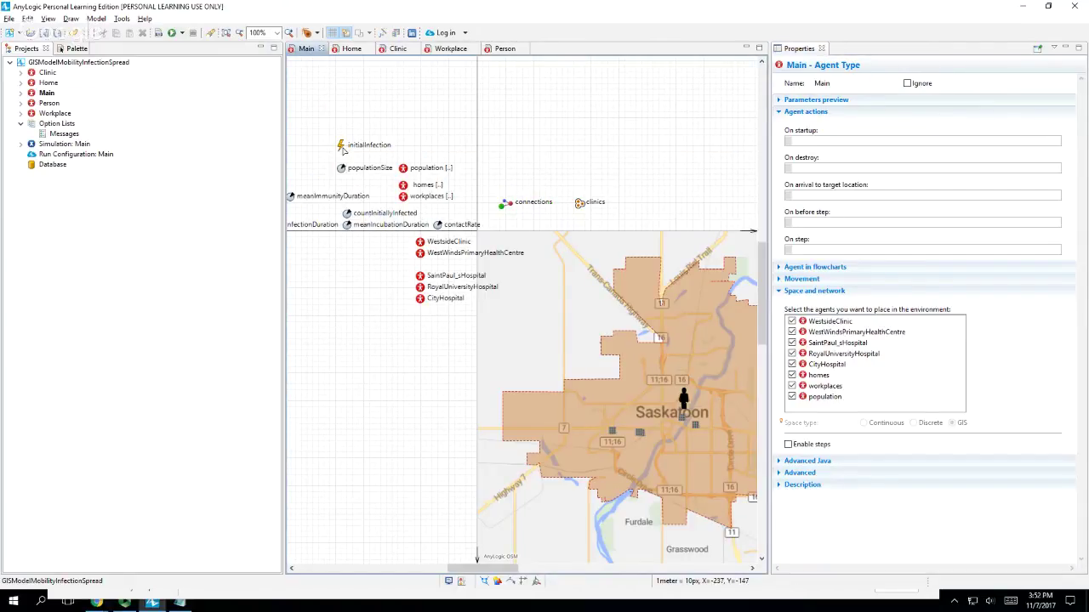
click(368, 146)
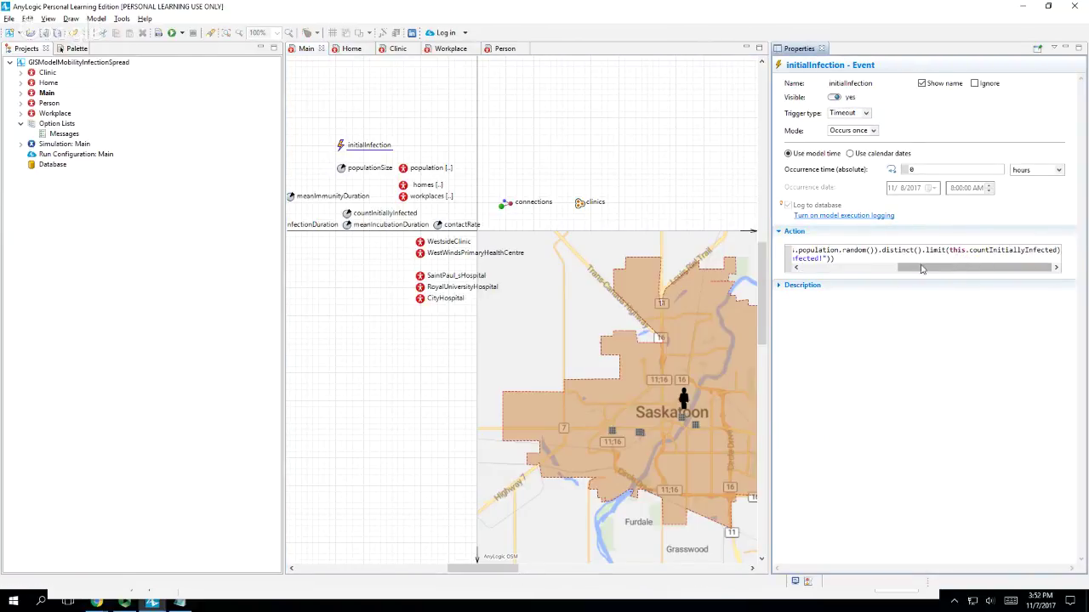
click(955, 270)
drag(903, 274, 856, 274)
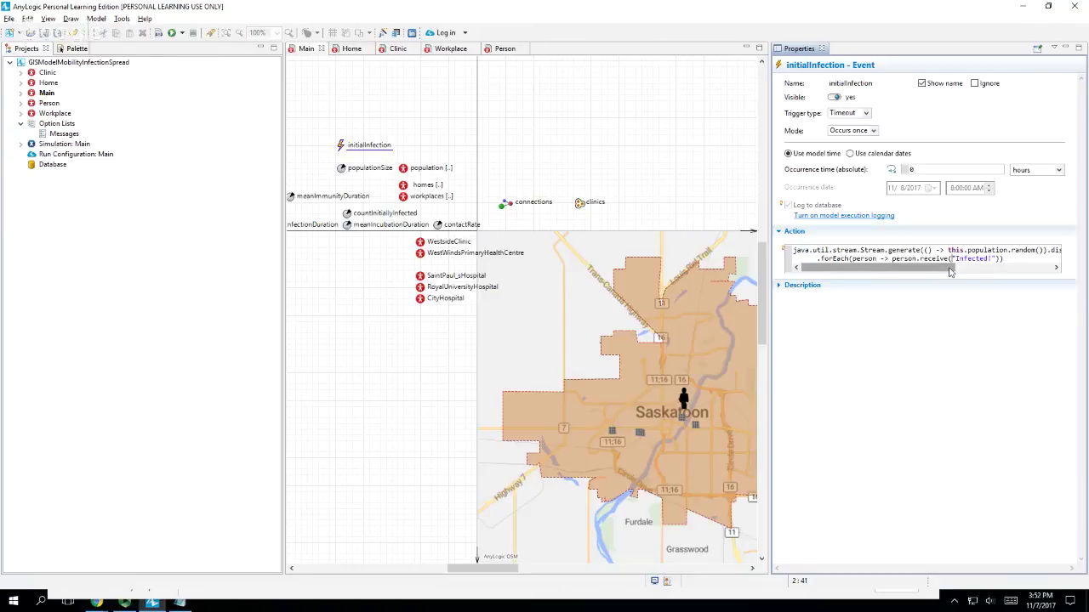
key(shift+End)
key(shift+Left)
key(shift+Left)
key(shift+Left)
key(shift+Right)
text(Messages.I)
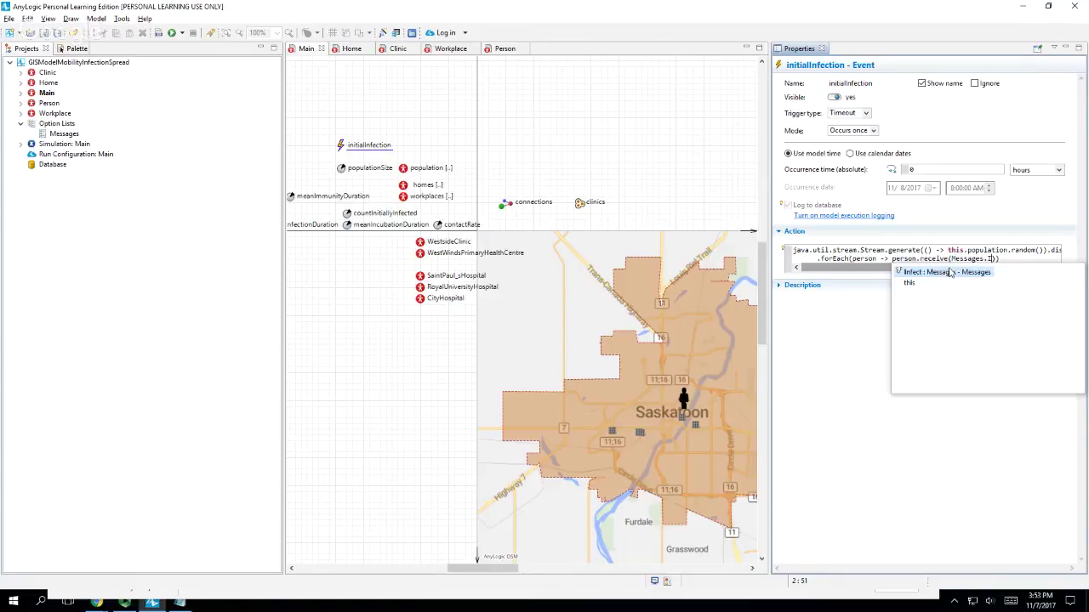
double_click(950, 272)
key(ctrl+s)
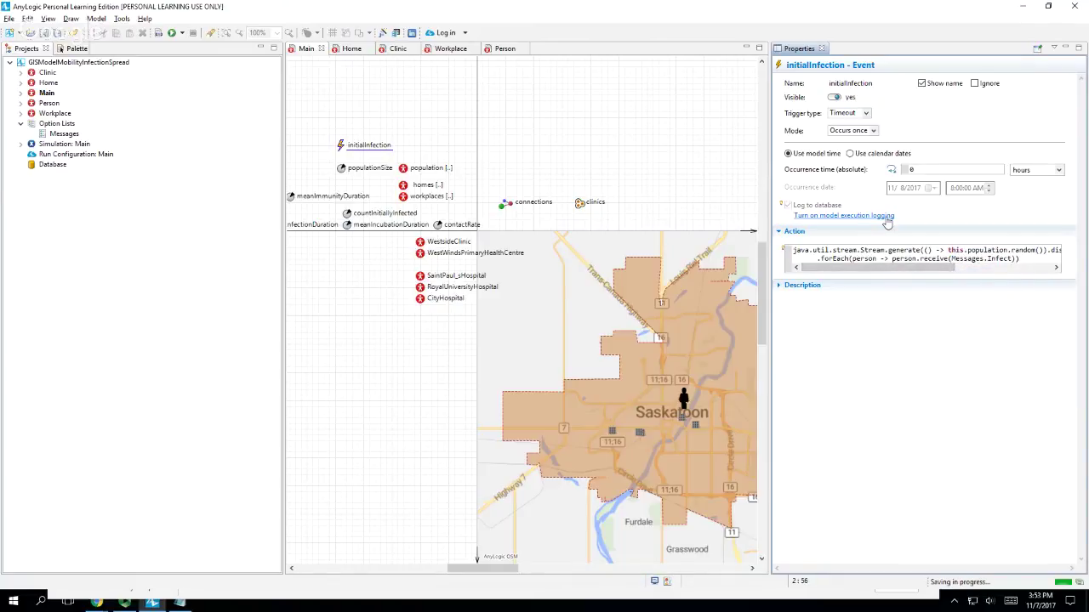
text())
key(ctrl+s)
- Replace the "Cured!" text in the action of Person's completingCare transition with Messages.Cured and build the model
click(504, 48)
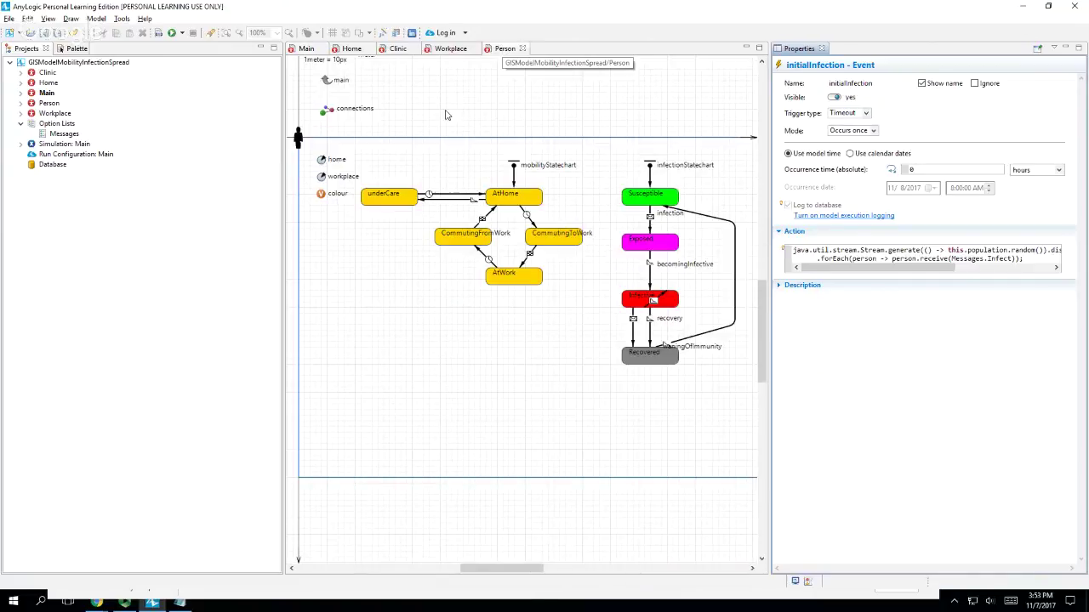
click(463, 195)
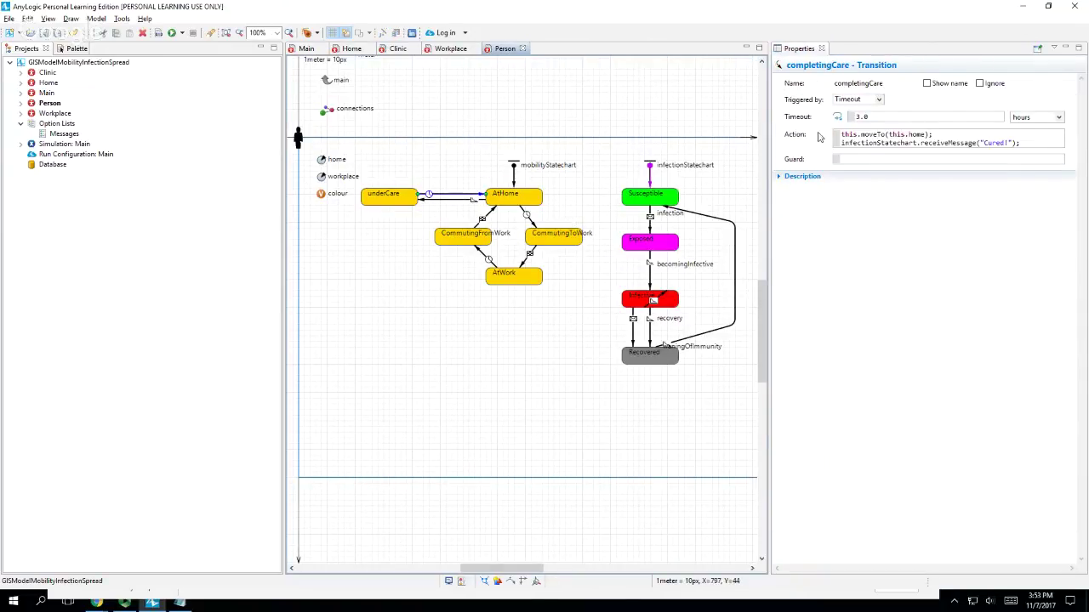
click(987, 146)
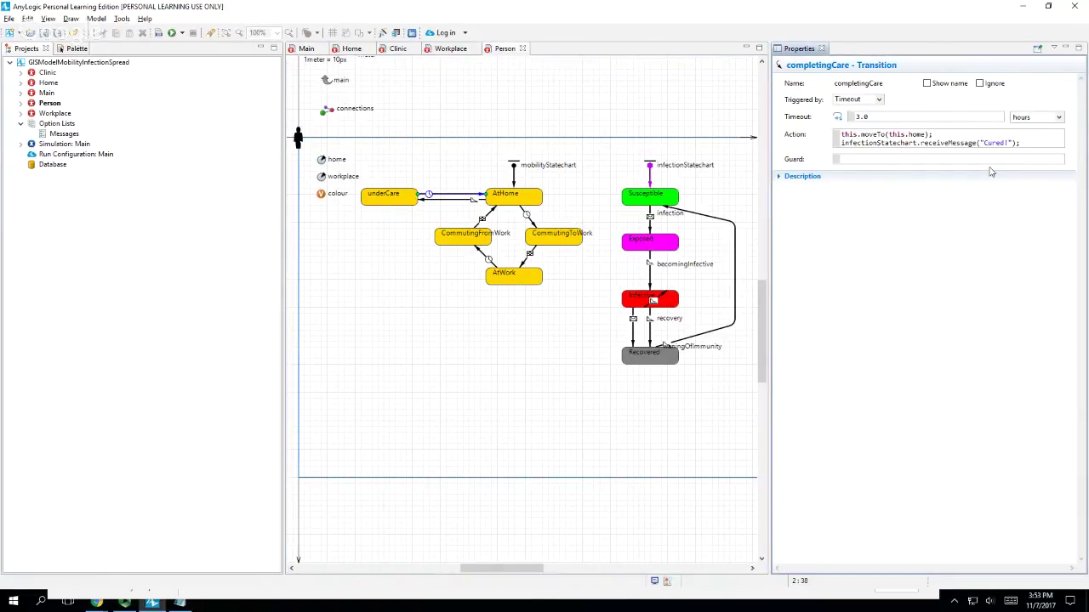
key(shift+Right)
key(shift+Right)
key(shift+Right)
key(shift+Right)
key(shift+Right)
key(shift+Right)
key(shift+Right)
key(shift+Right)
text(Messages.Cured)
click(159, 33)
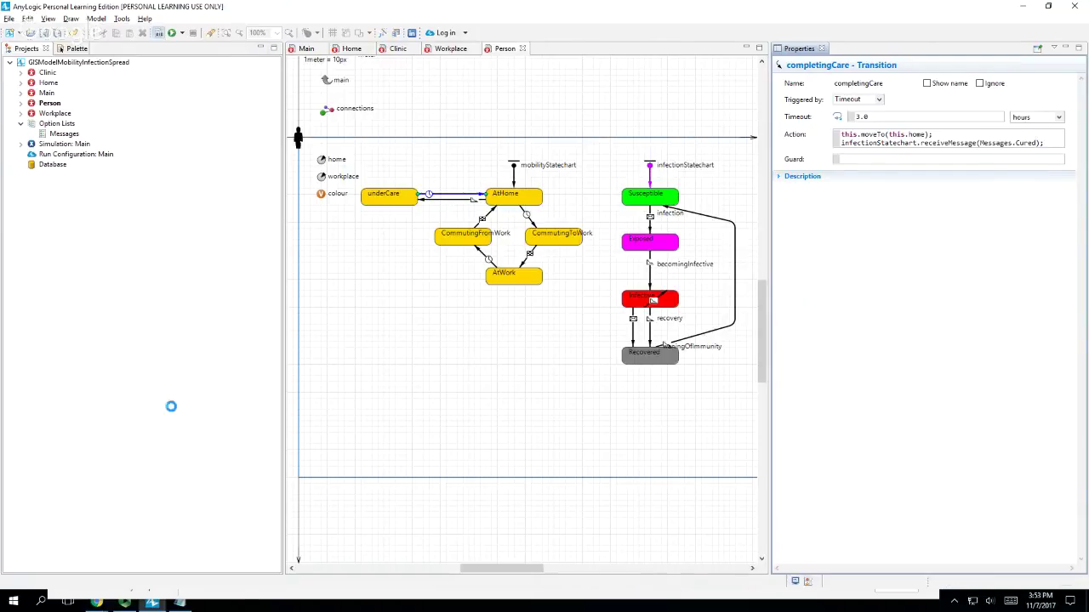
- Run the Simulation experiment in virtual time mode to watch the infection spread on the map
click(46, 145)
right_click(46, 146)
click(110, 296)
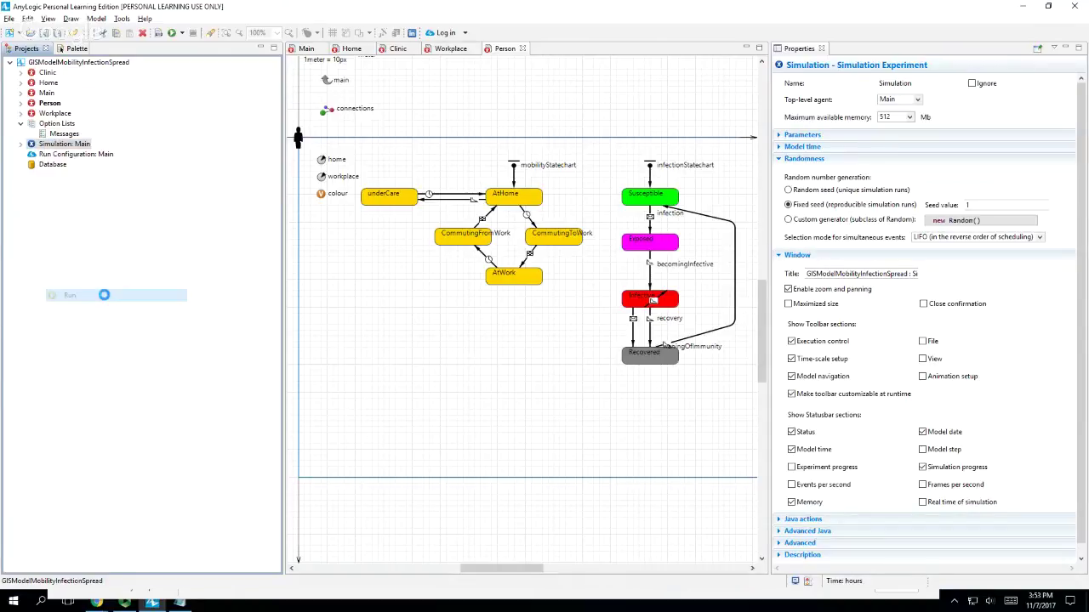
click(55, 87)
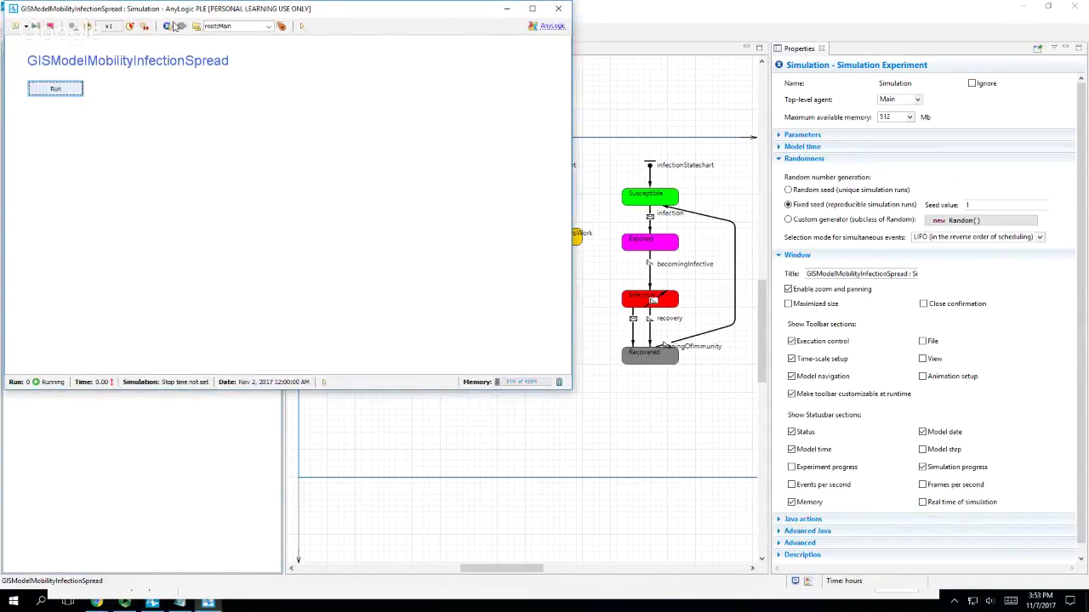
click(144, 26)
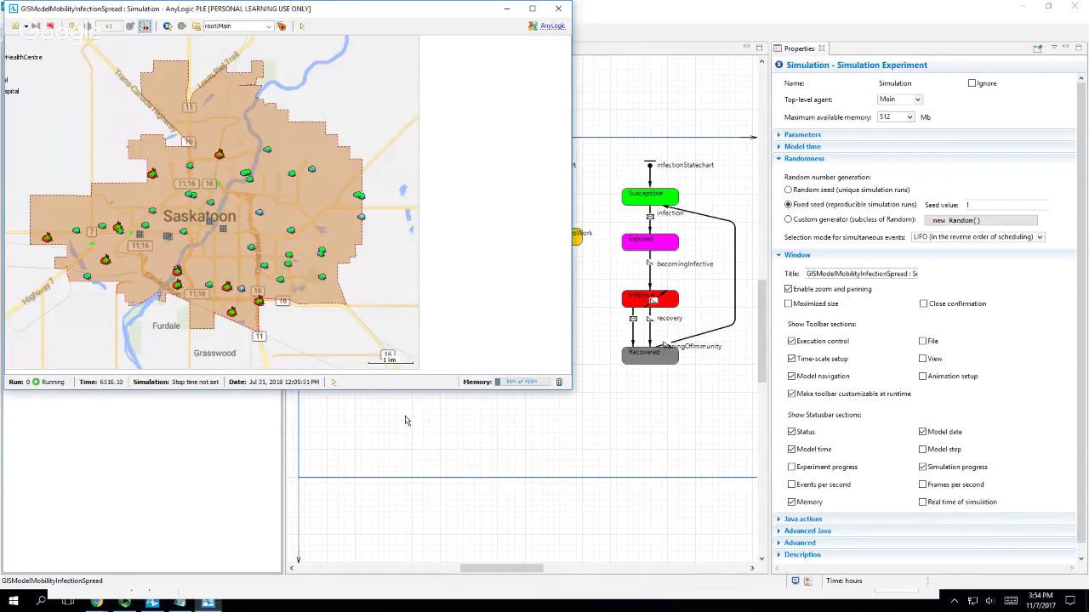
- Return the running simulation to real-time mode and close its window
click(146, 27)
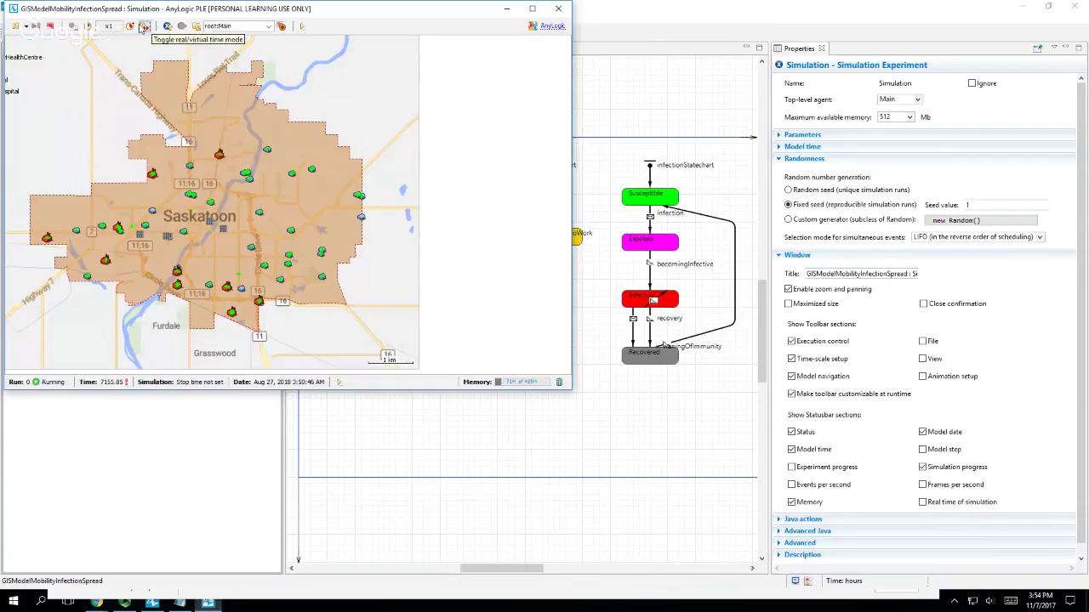
click(129, 27)
click(129, 26)
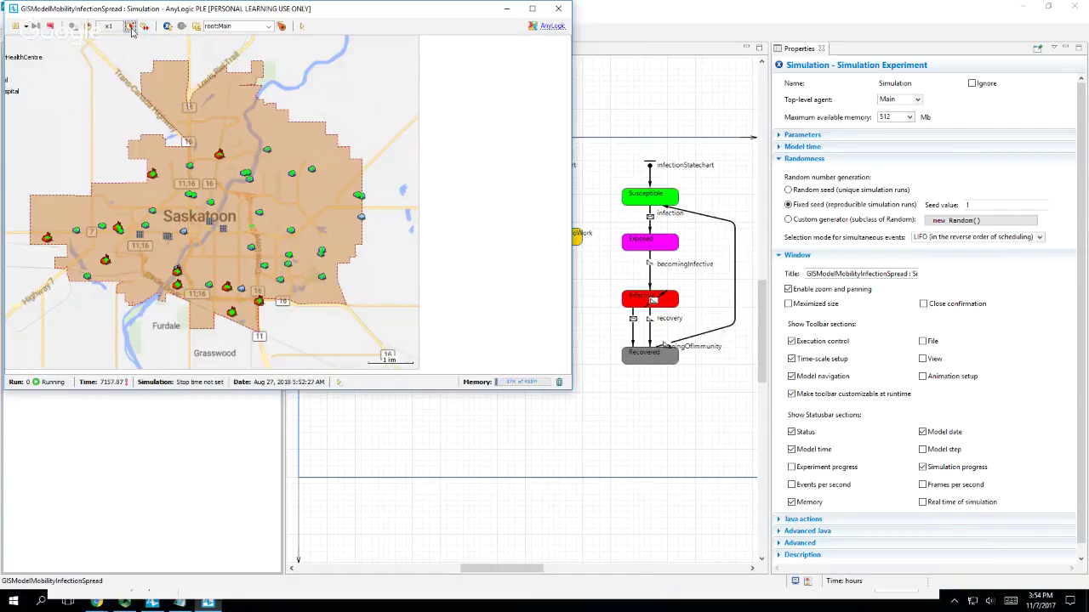
click(129, 26)
click(558, 10)
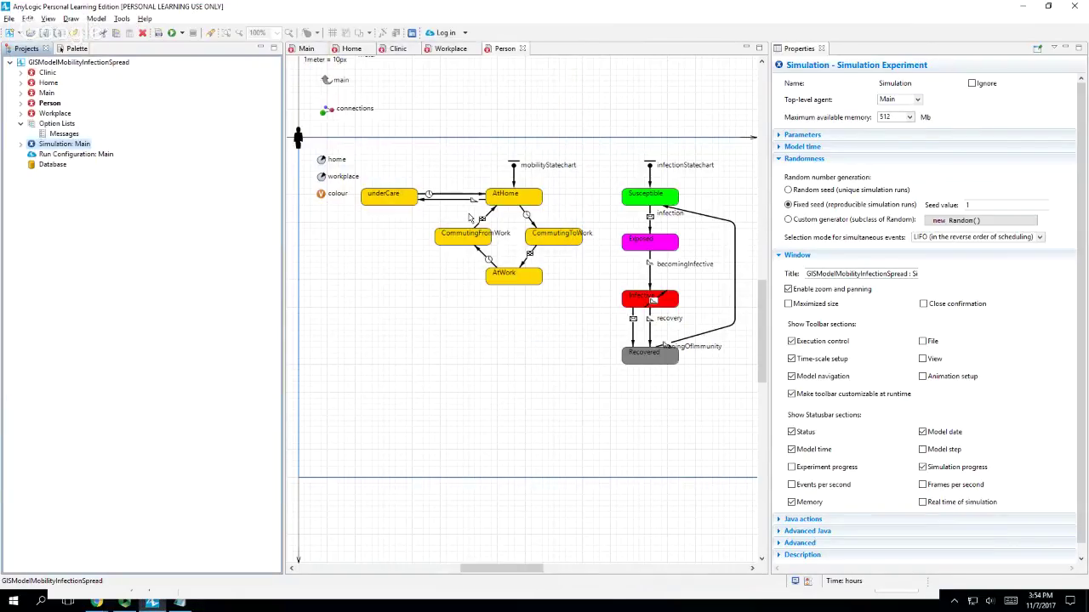
- Set the timeout of the completingCare transition to 3000.0 hours
click(451, 195)
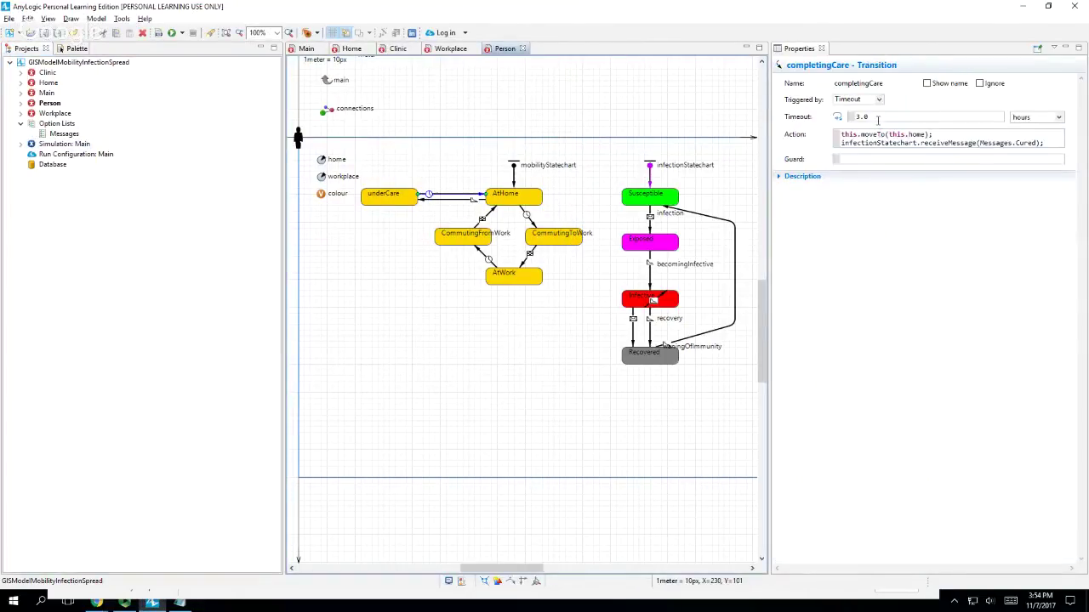
click(875, 119)
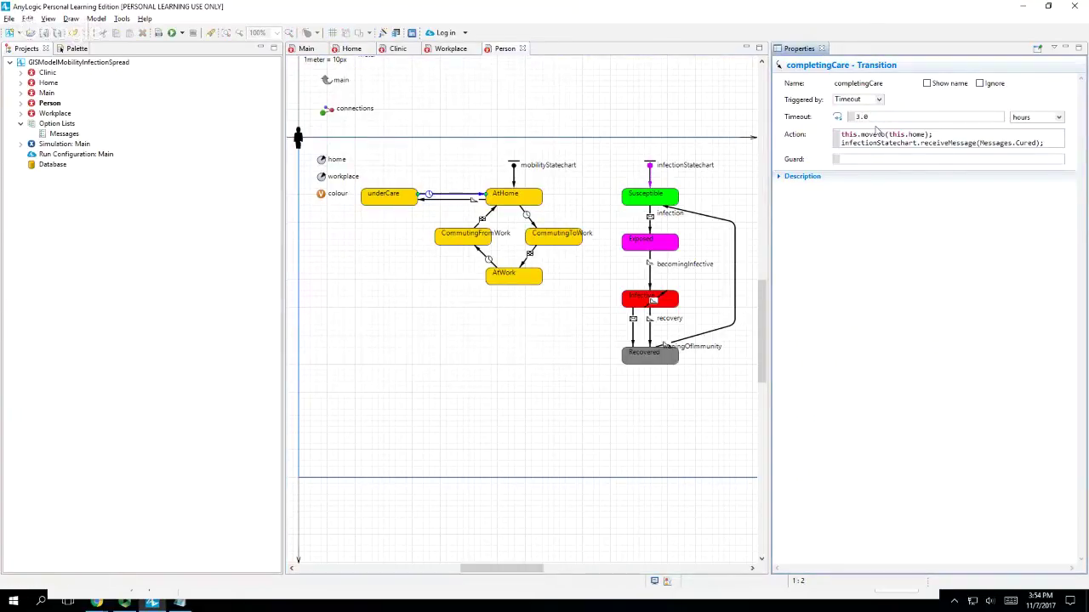
text(000)
- Rerun the Simulation experiment in virtual time mode to observe the effect of the longer care duration, and close the run
right_click(34, 145)
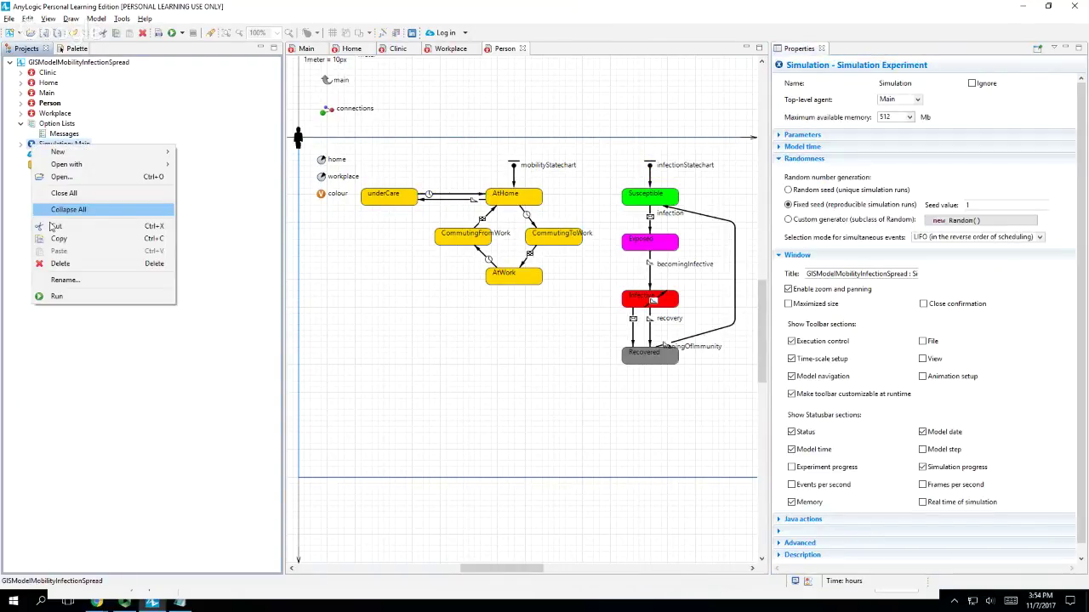
click(75, 314)
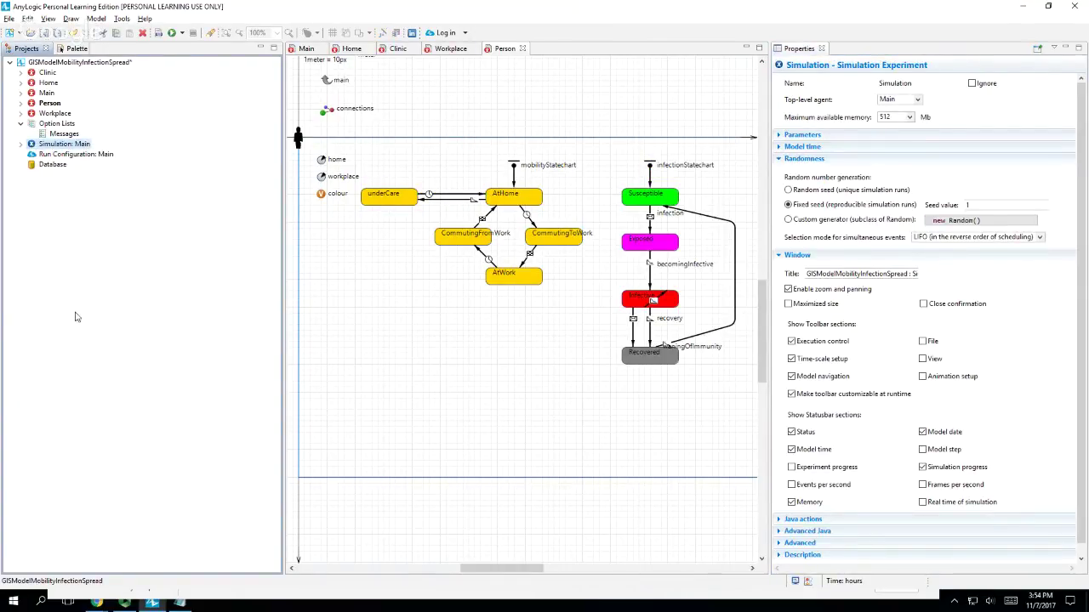
right_click(66, 150)
click(88, 299)
click(69, 91)
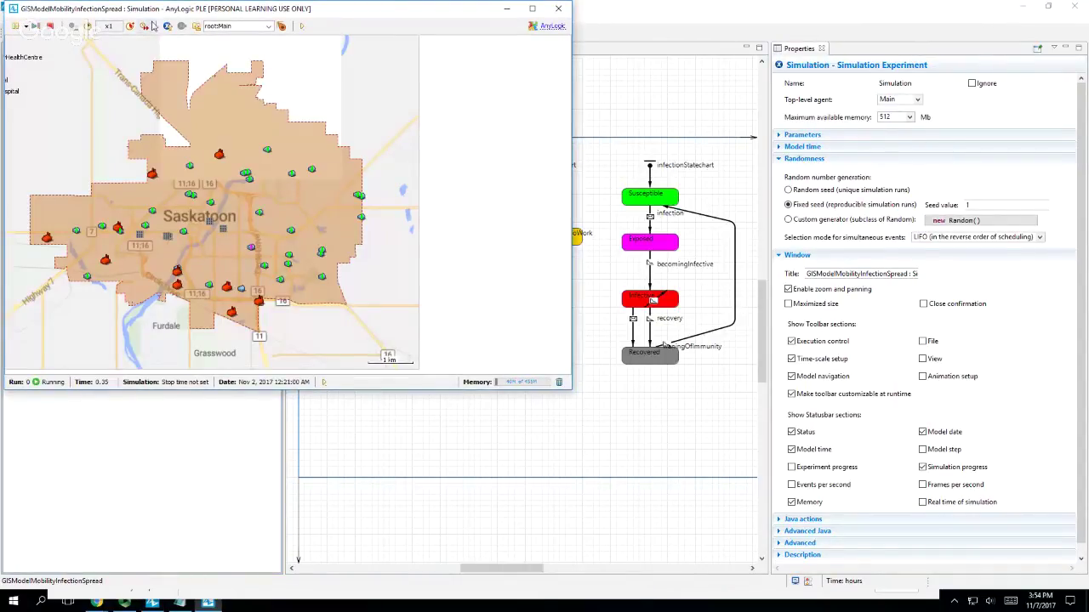
click(150, 26)
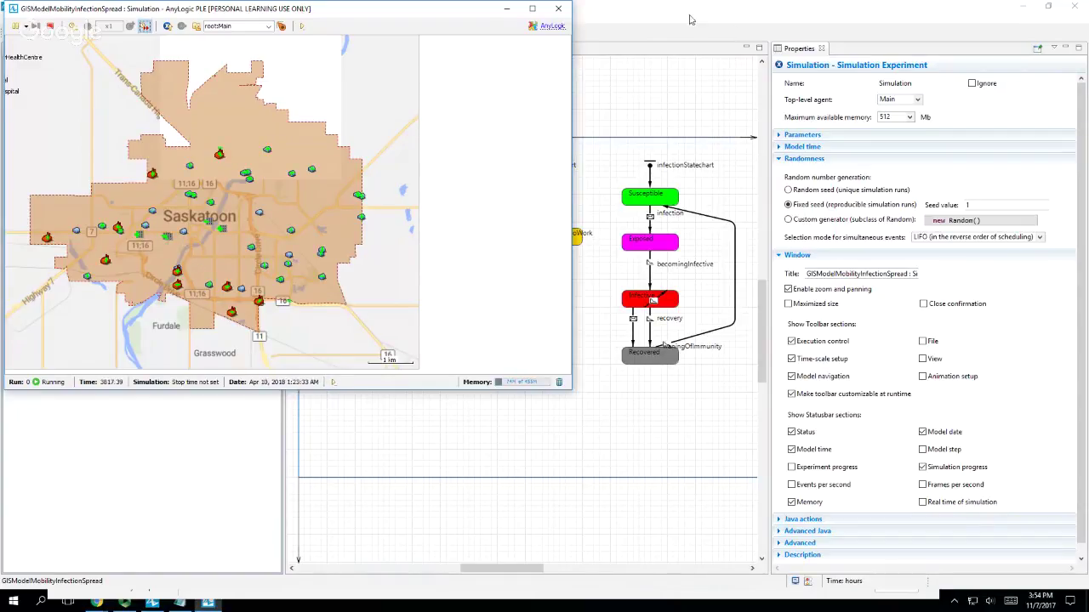
click(558, 9)
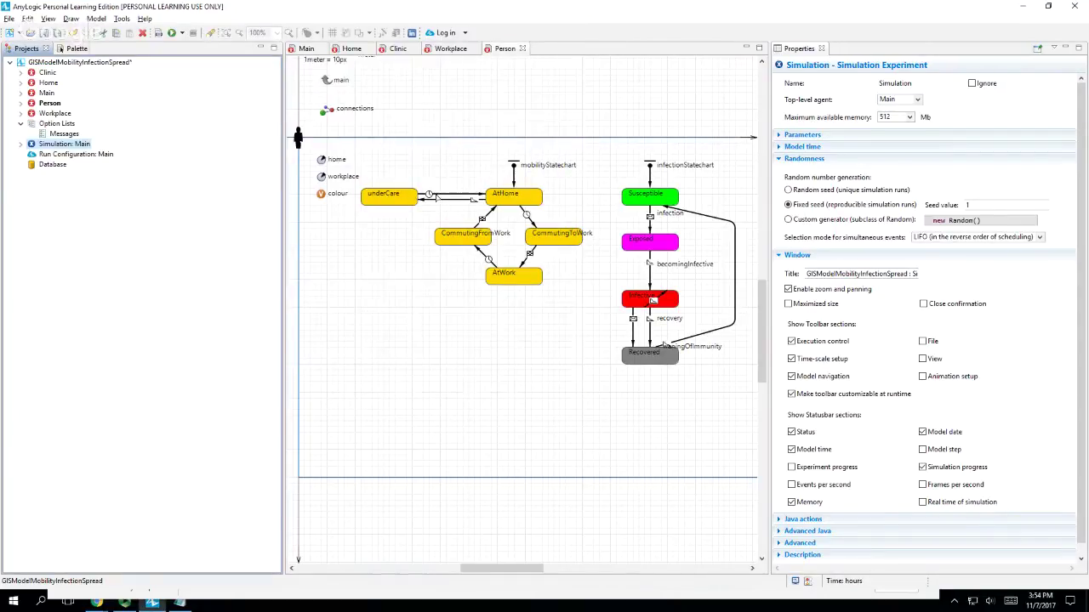
- Shorten the timeout of Person's completingCare transition again and save the model
click(468, 200)
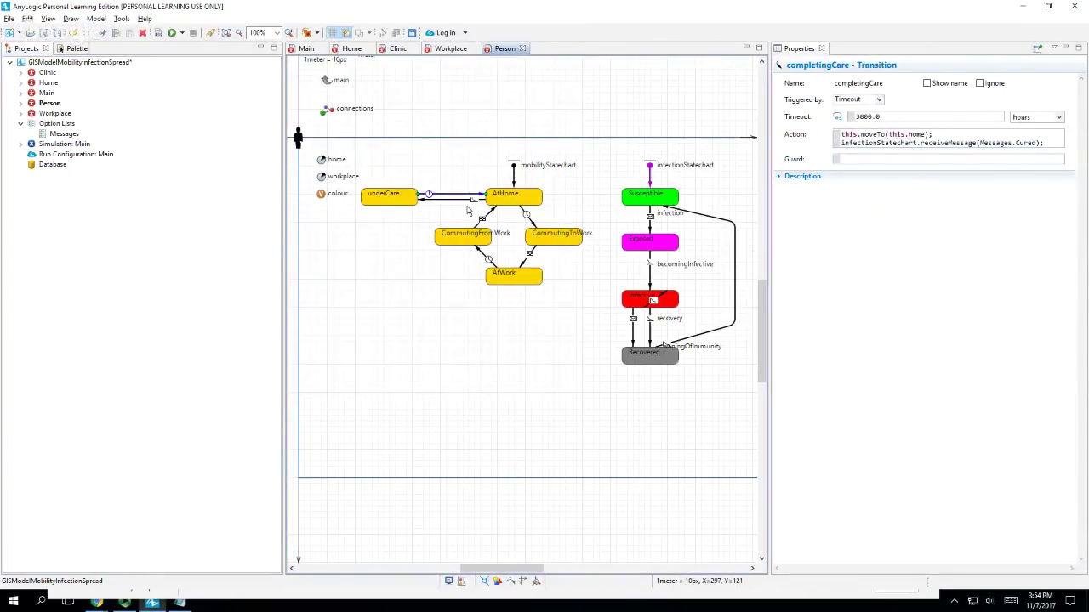
click(893, 120)
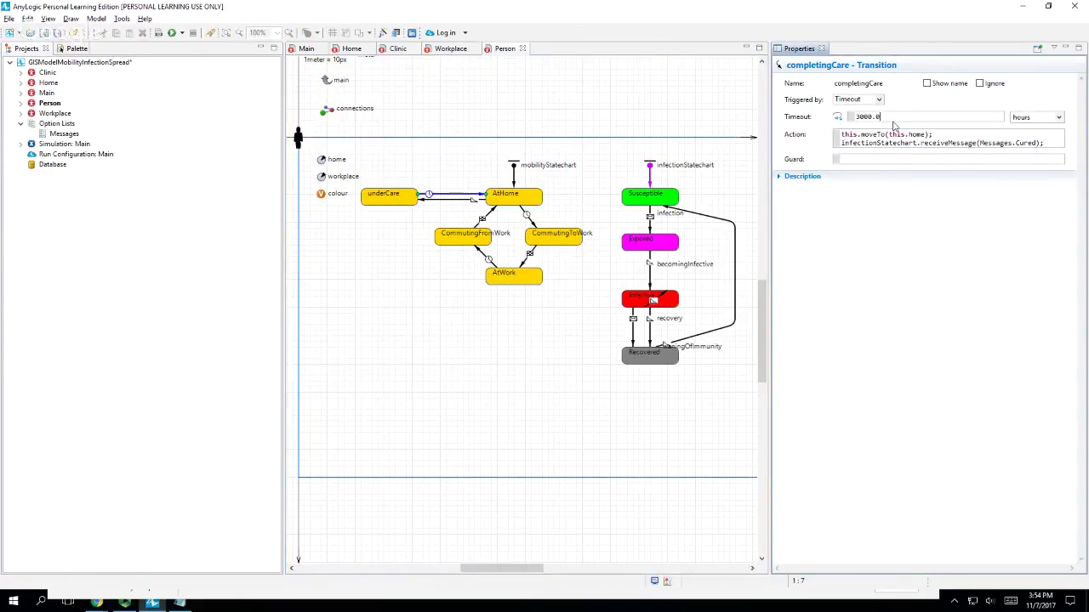
key(BackSpace)
key(BackSpace)
key(BackSpace)
key(ctrl+s)
- Save a copy of the model under the name GISModelMobilityInfectionSpreadPart2
right_click(84, 64)
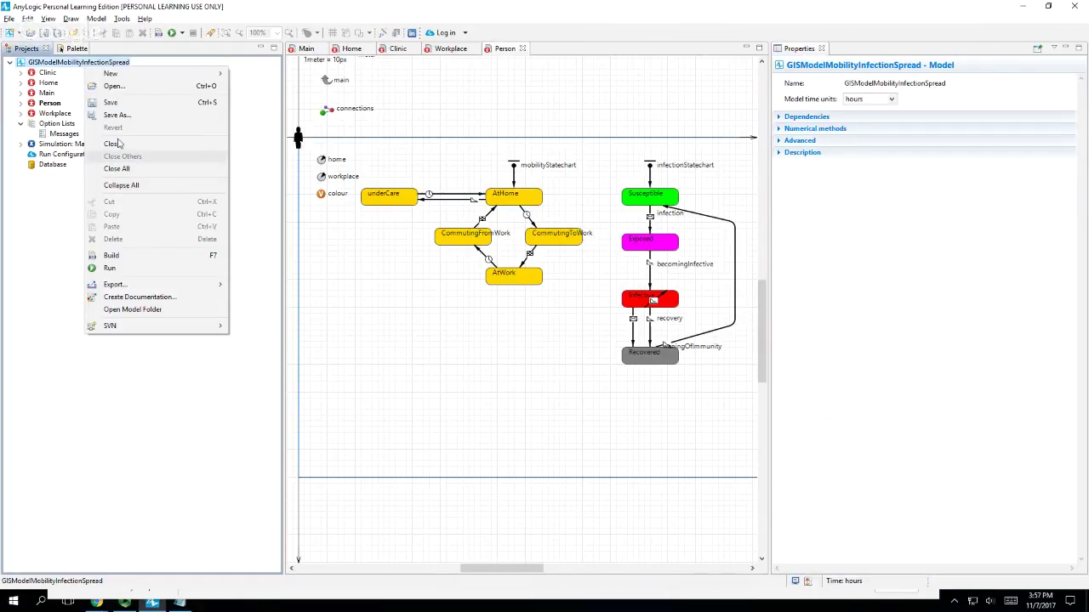
click(119, 115)
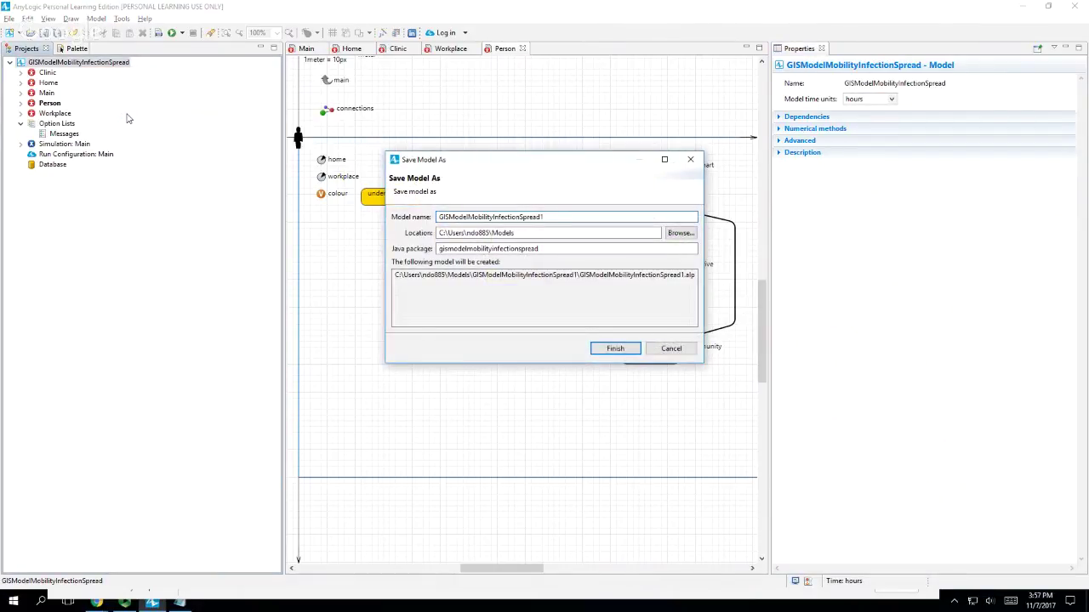
key(BackSpace)
text(Part2)
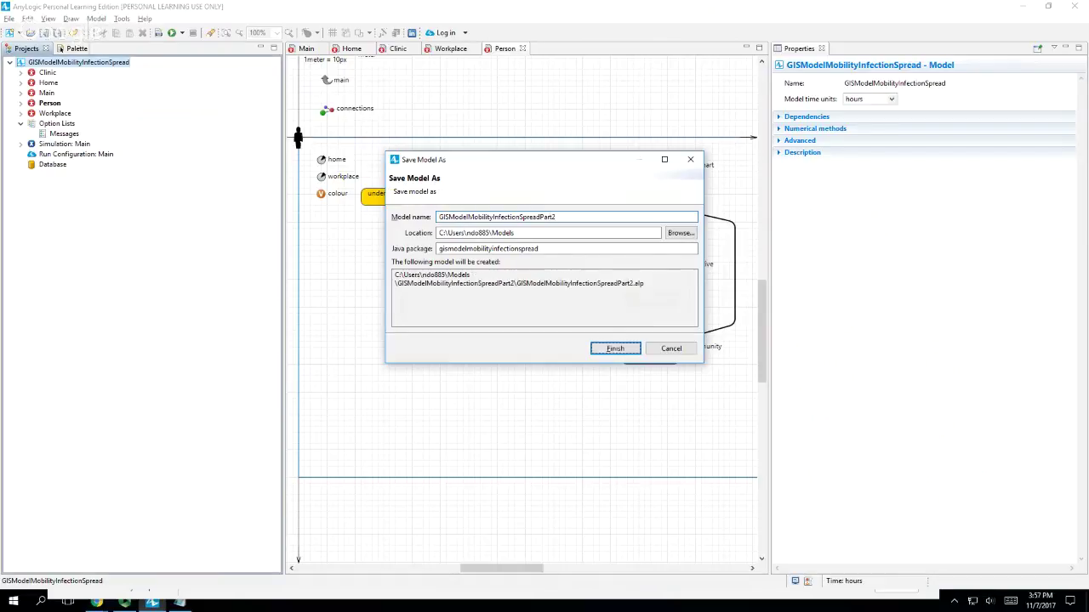
key(Return)
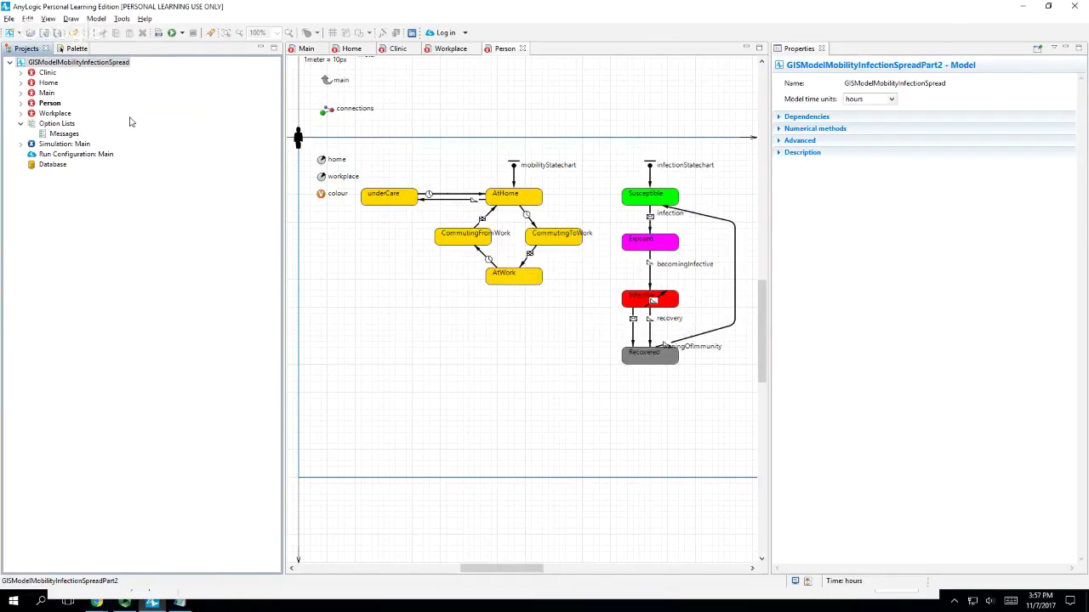
- Close AnyLogic and close the untitled Notepad notes without saving them
click(1080, 6)
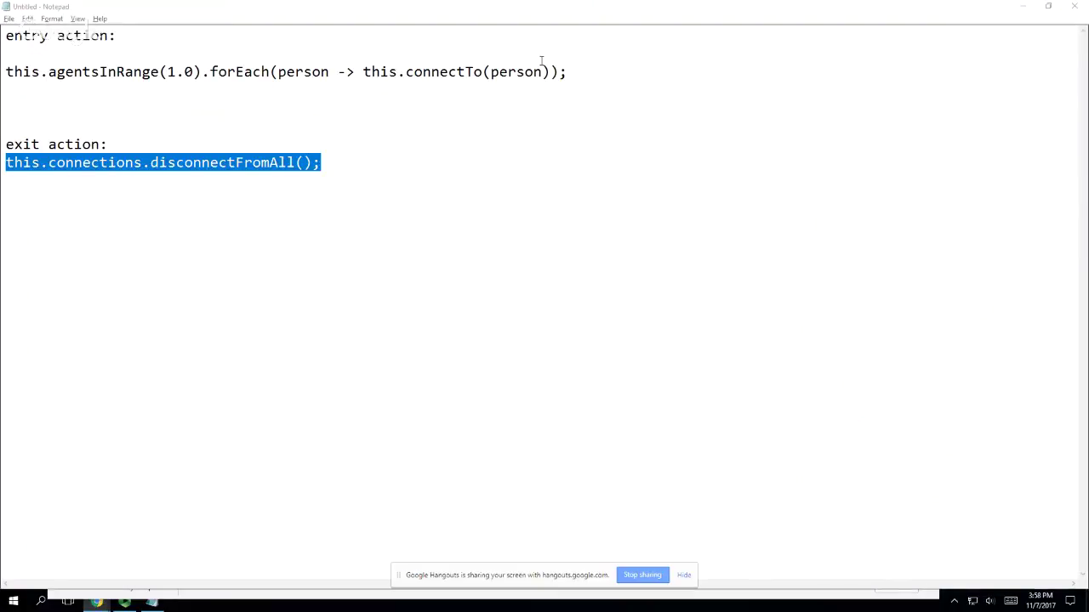
click(1077, 6)
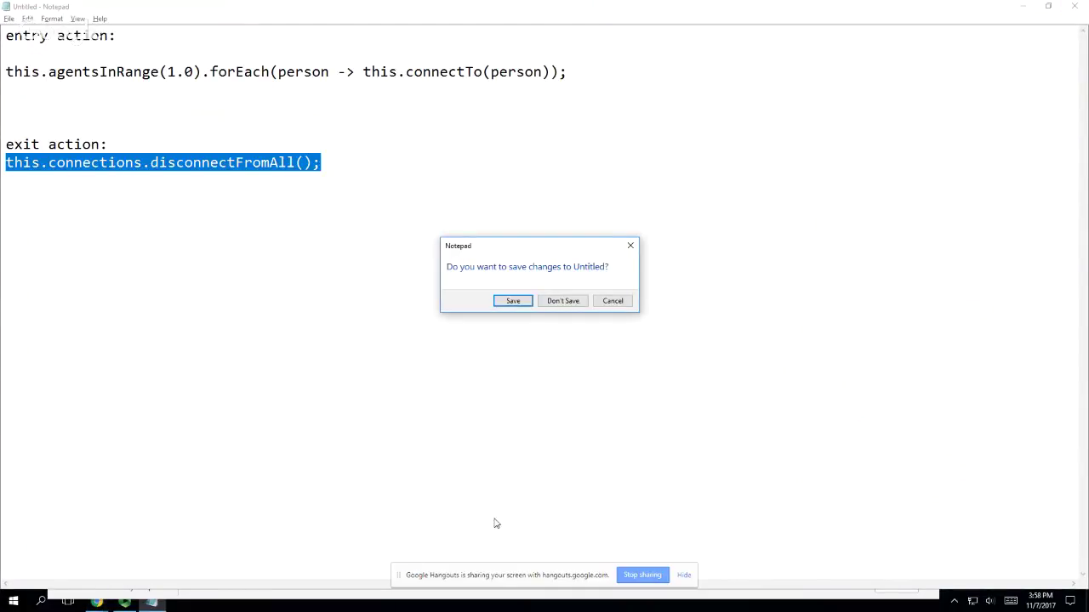
click(574, 303)
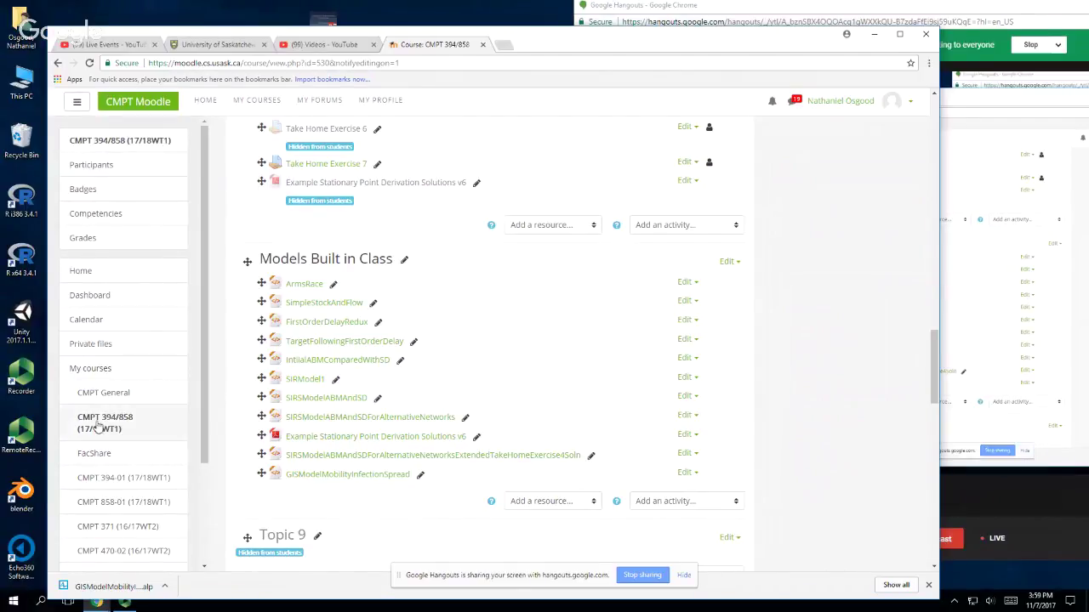
- Switch to Panopto, stop the "GIS Clinic and Mobility and Infection Model Part 2" recording, and upload it
key(alt+Tab)
key(alt+Tab)
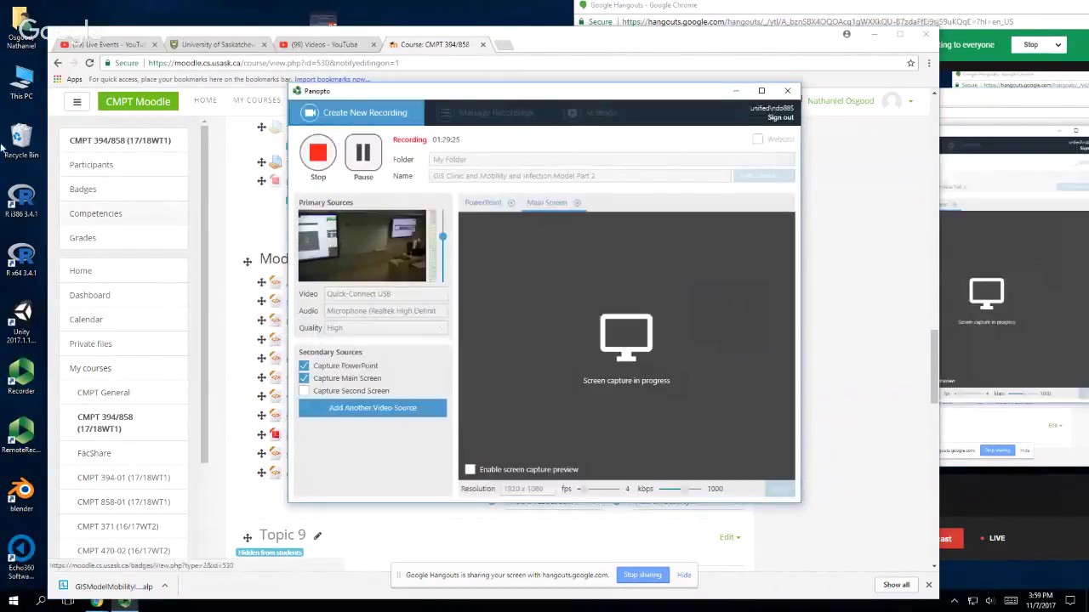
click(315, 153)
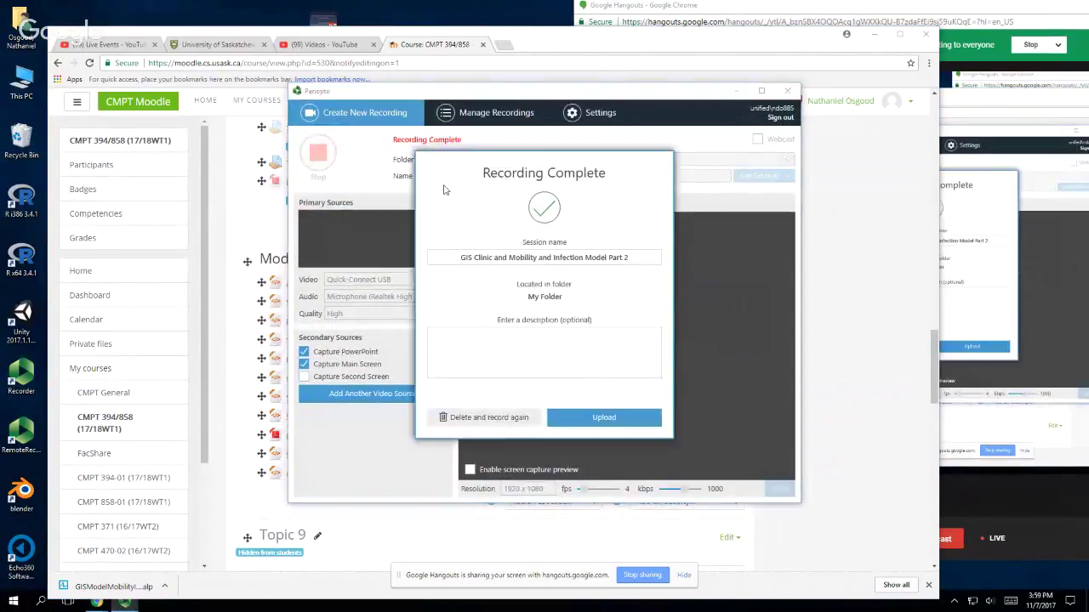
click(568, 416)
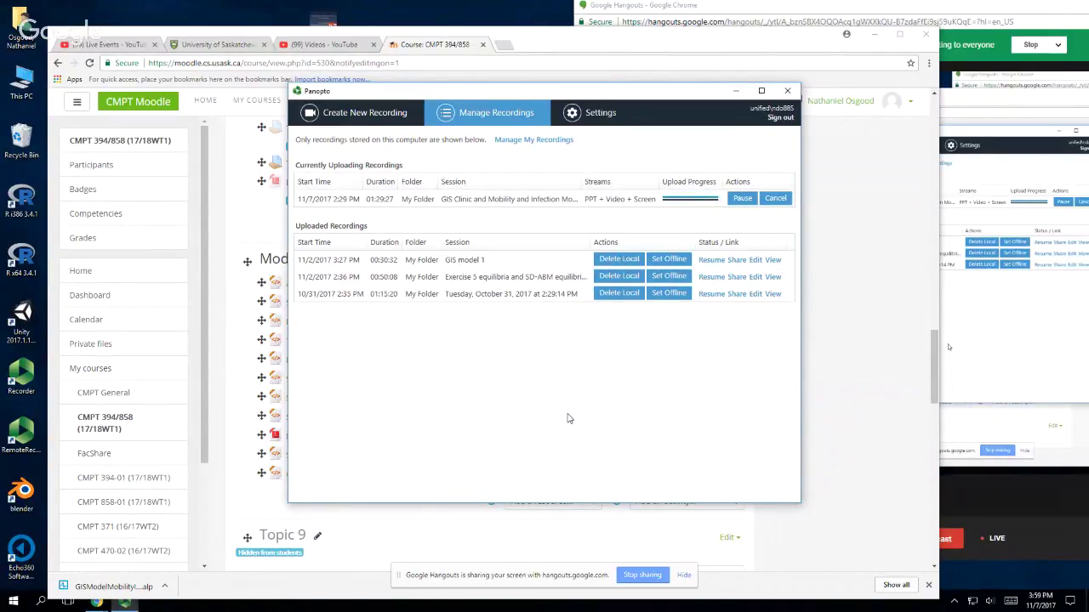
- Open the Windows Settings window
click(4, 602)
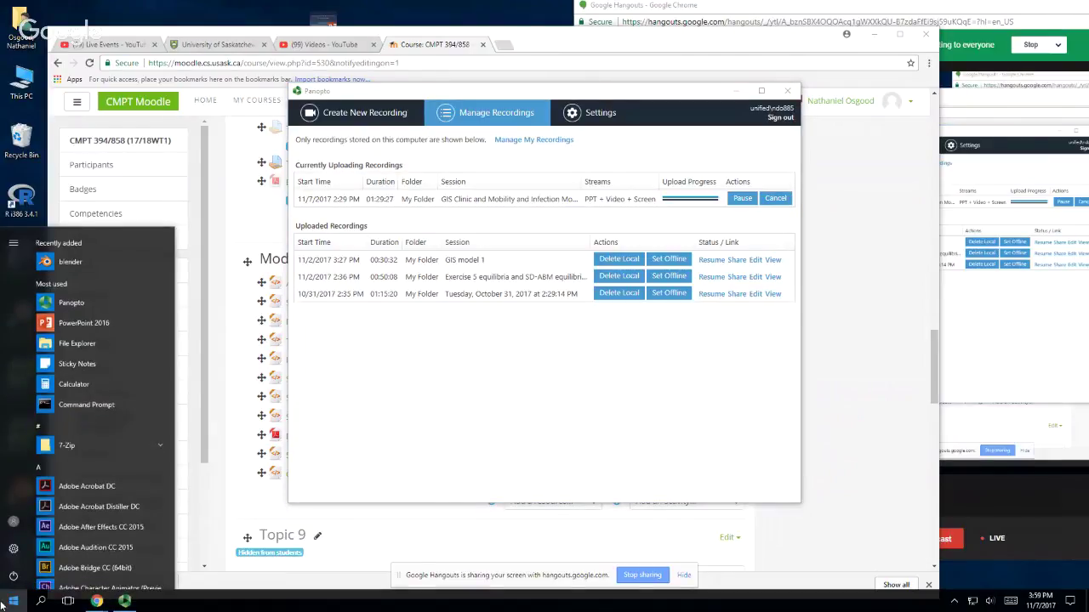
click(1074, 602)
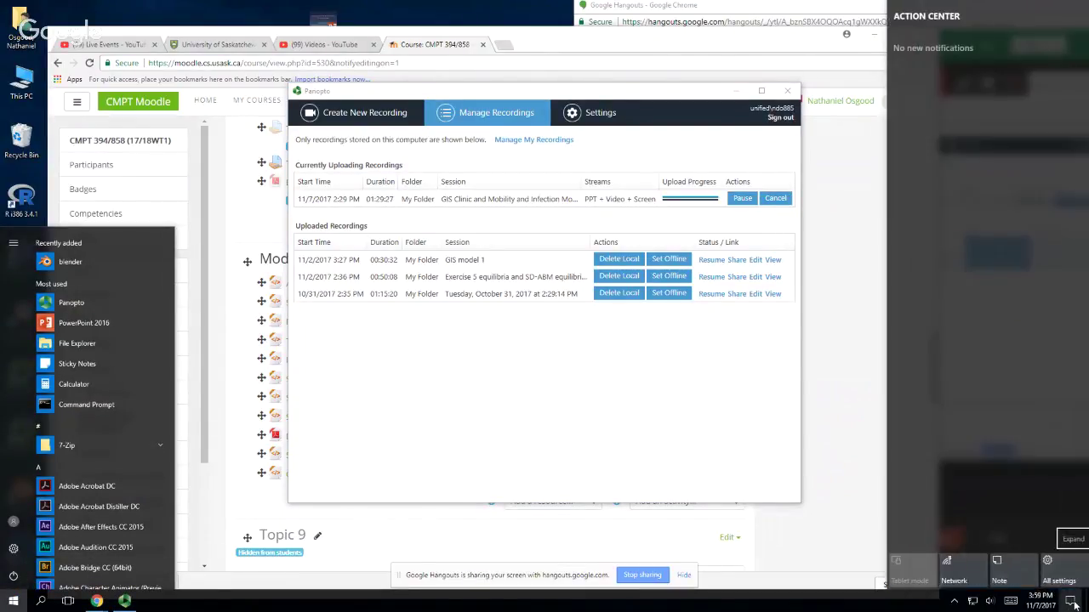
click(1073, 602)
click(1073, 602)
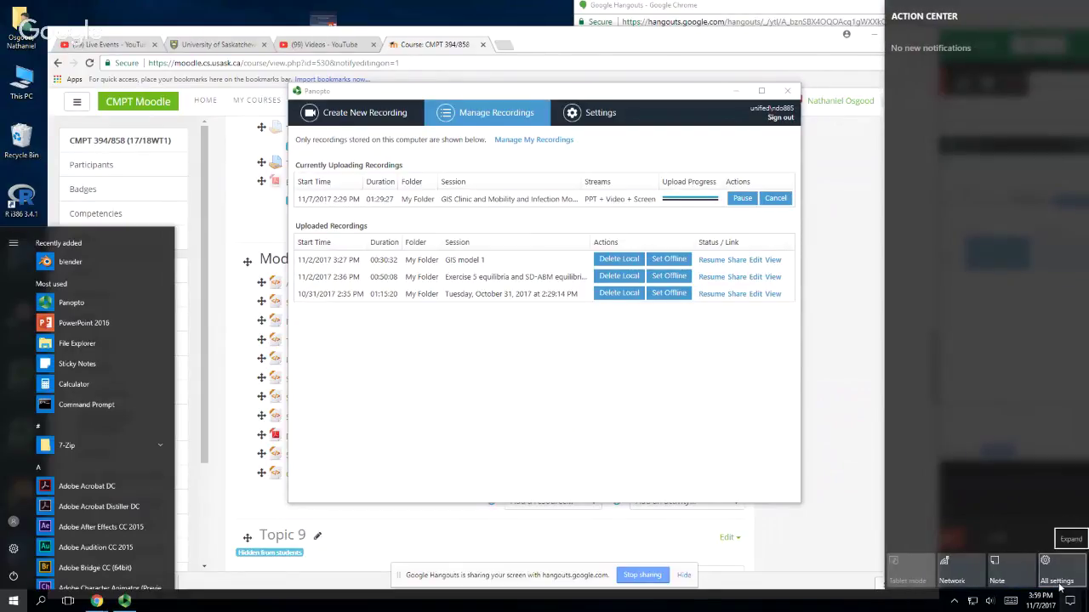
click(1070, 570)
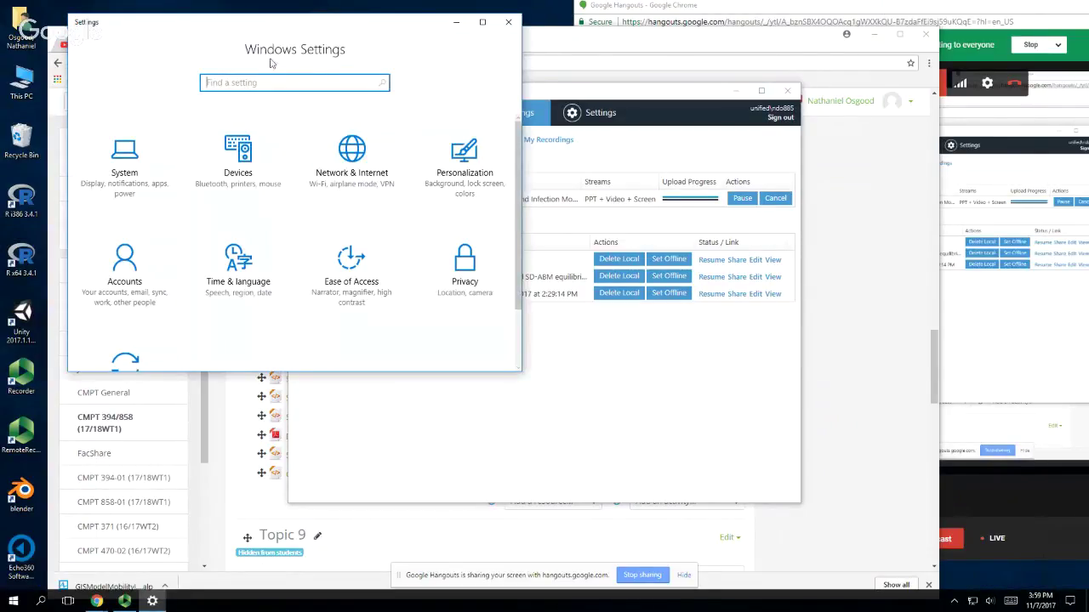
click(263, 81)
text(font)
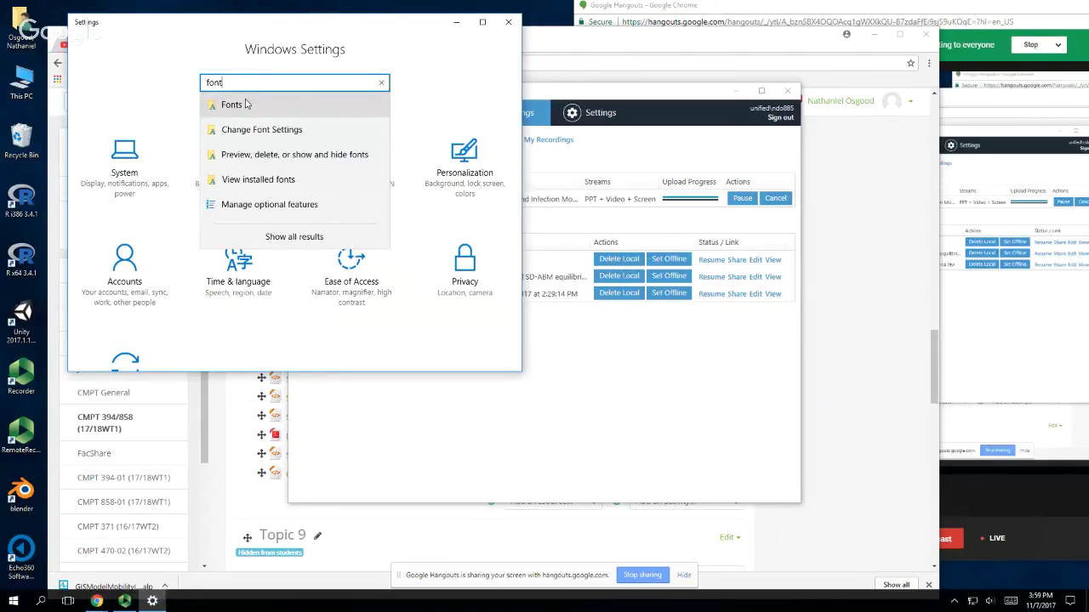
key(BackSpace)
key(BackSpace)
key(BackSpace)
key(BackSpace)
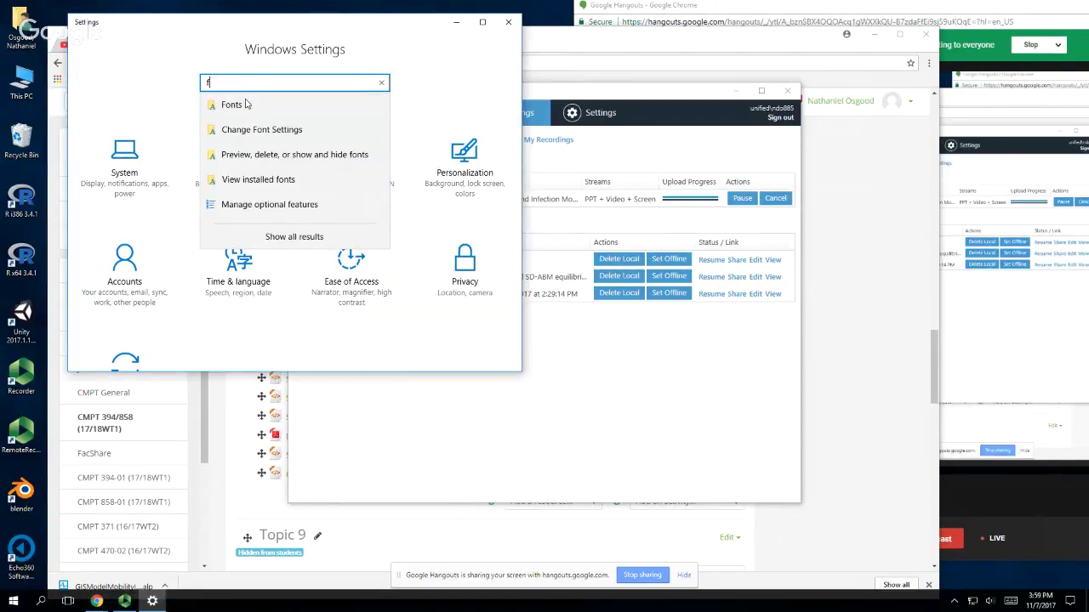
- Search Windows Settings for "display"
text(display)
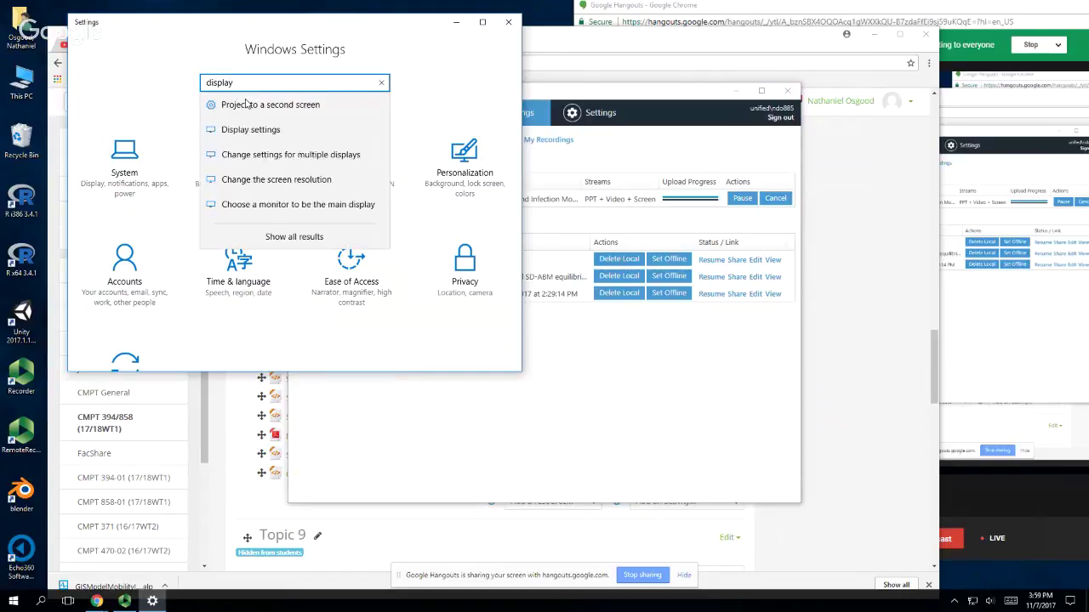